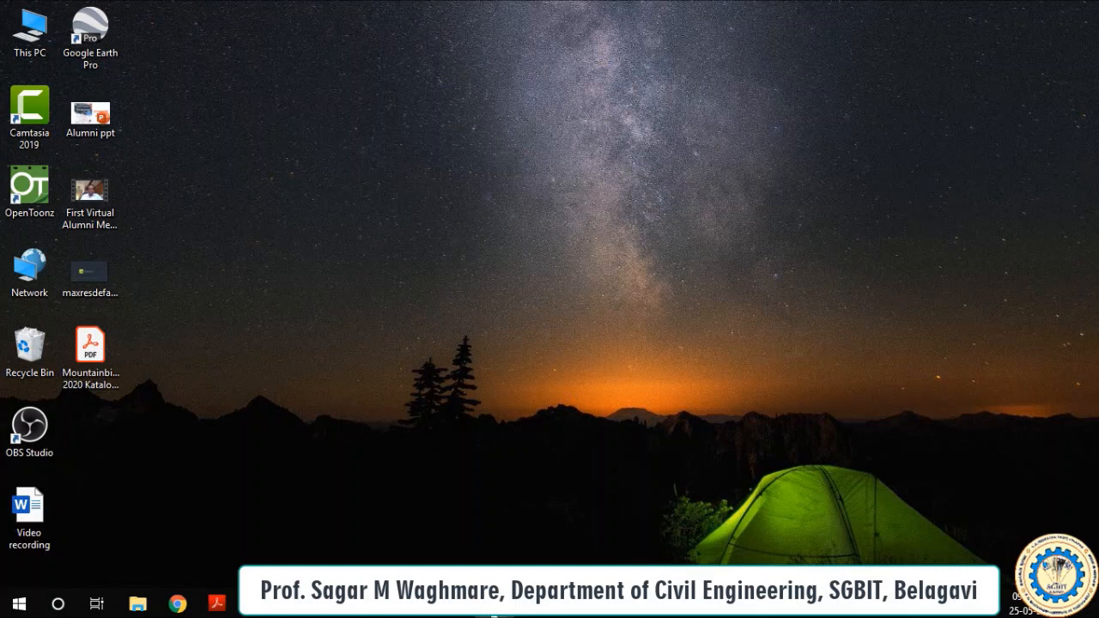
Step: Switch to Google Chrome and run a Google search for "qgis software"
click(494, 605)
click(1019, 531)
mouse_move(179, 606)
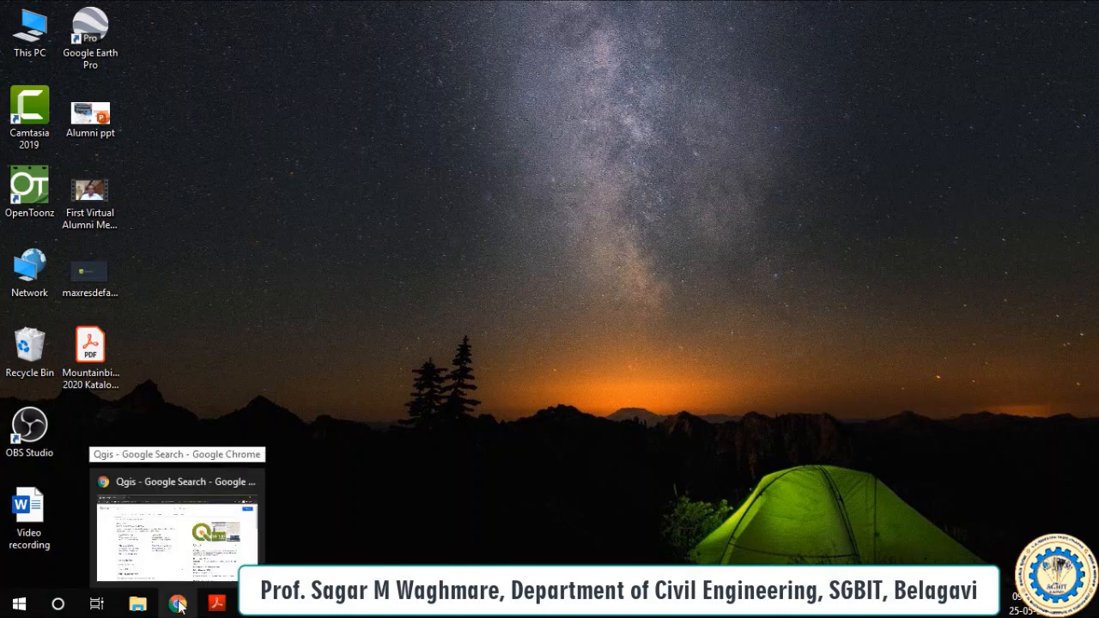
click(178, 605)
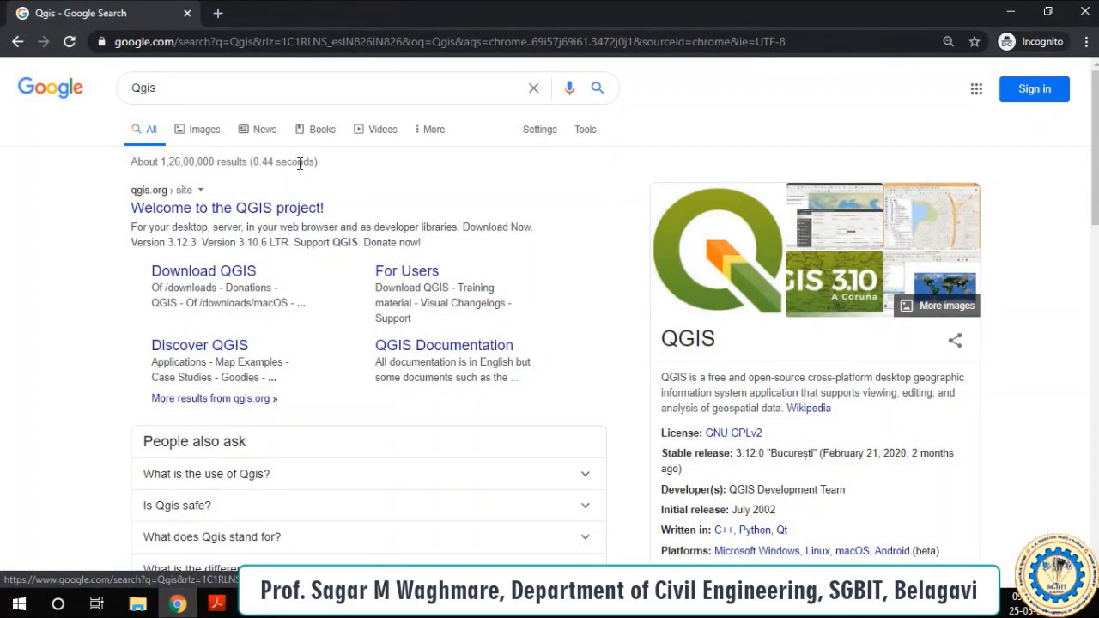
double_click(157, 88)
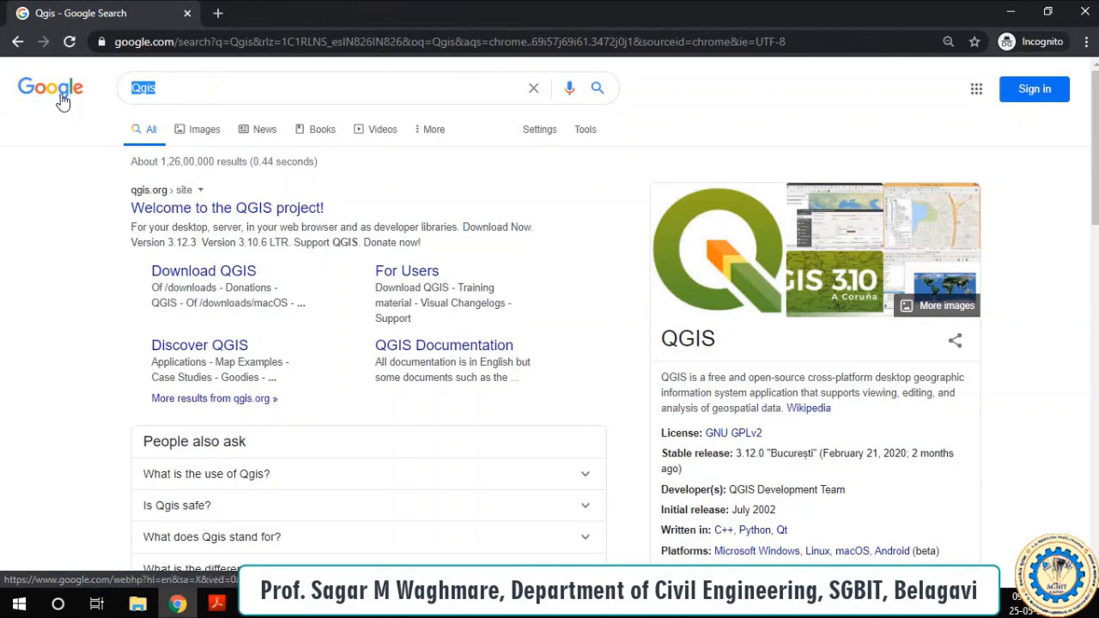
text(QGIS)
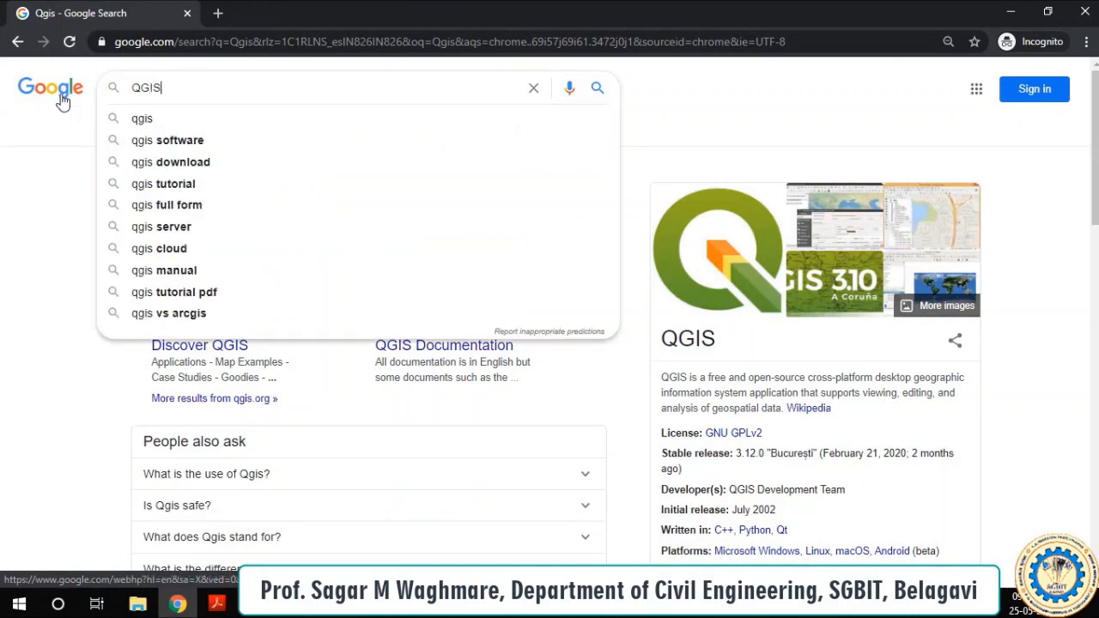
key(Down)
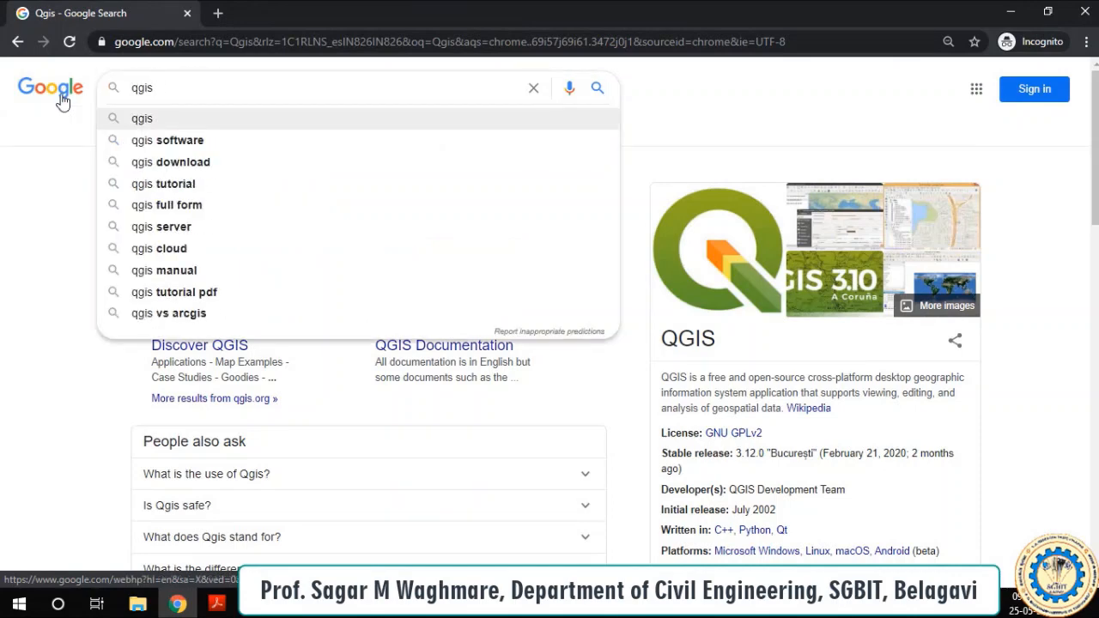
key(Down)
key(Return)
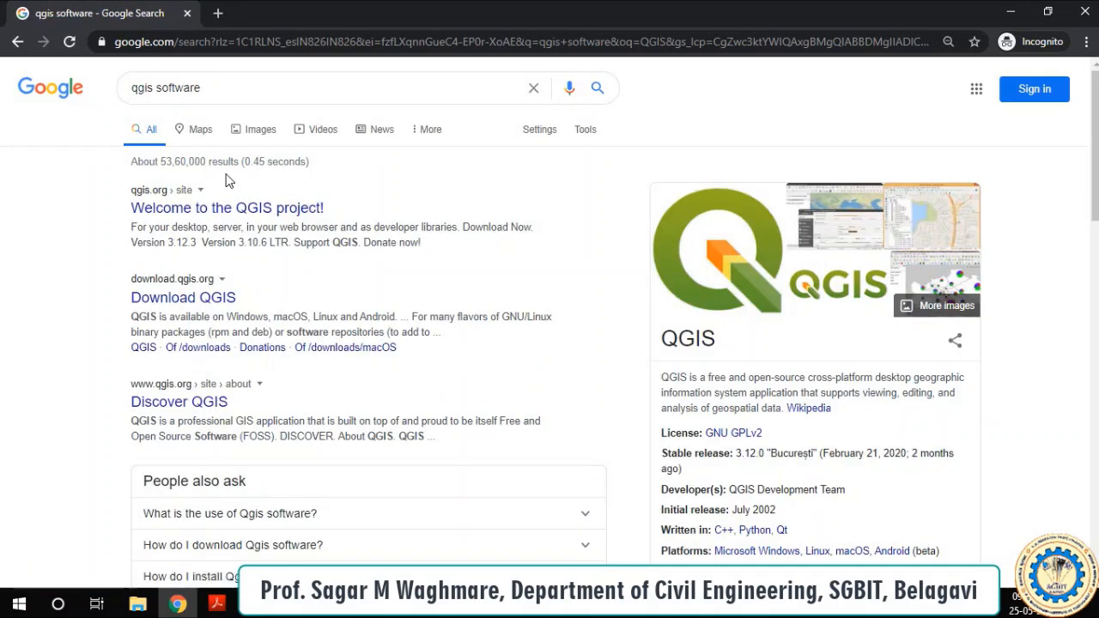
Step: Open the QGIS project website from the search results and go to its download page's Windows installers
click(268, 209)
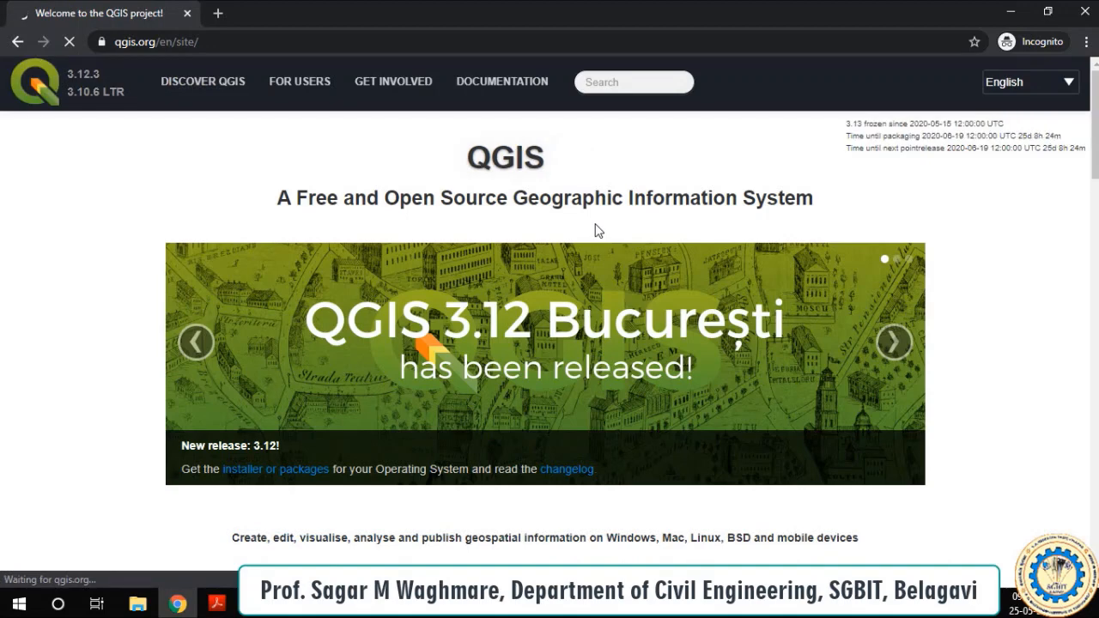
scroll(582, 245, down, 3)
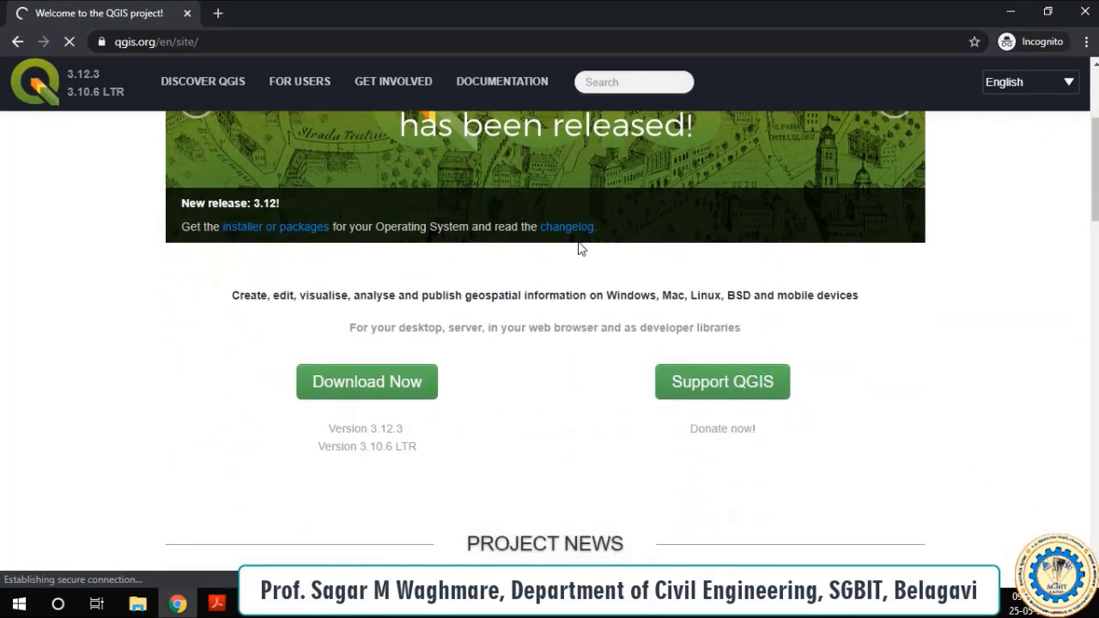
scroll(580, 248, down, 2)
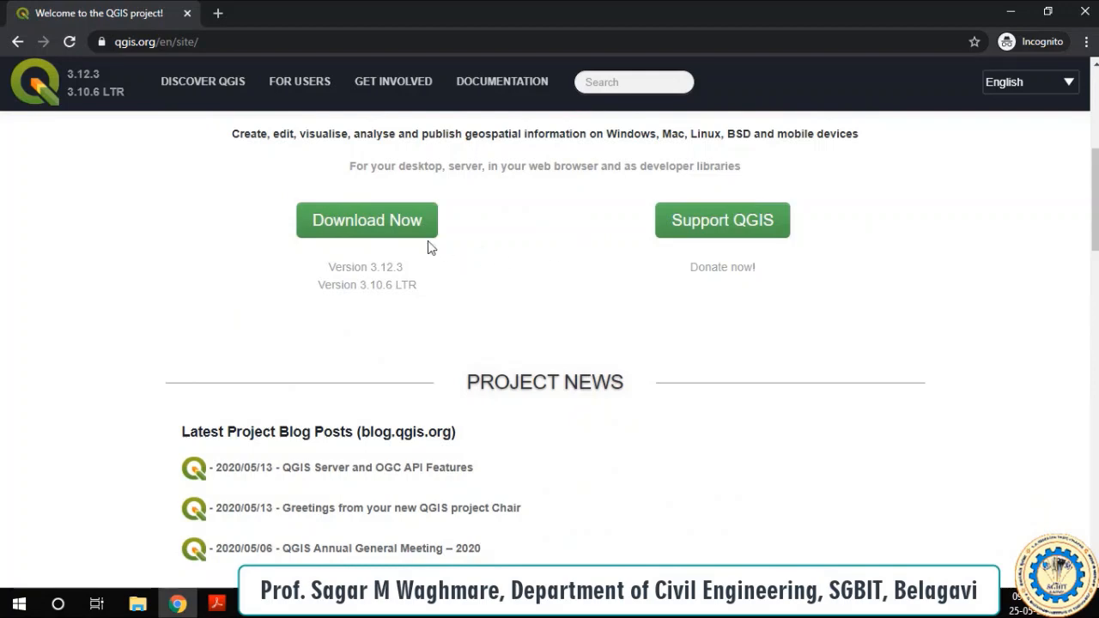
scroll(550, 201, up, 1)
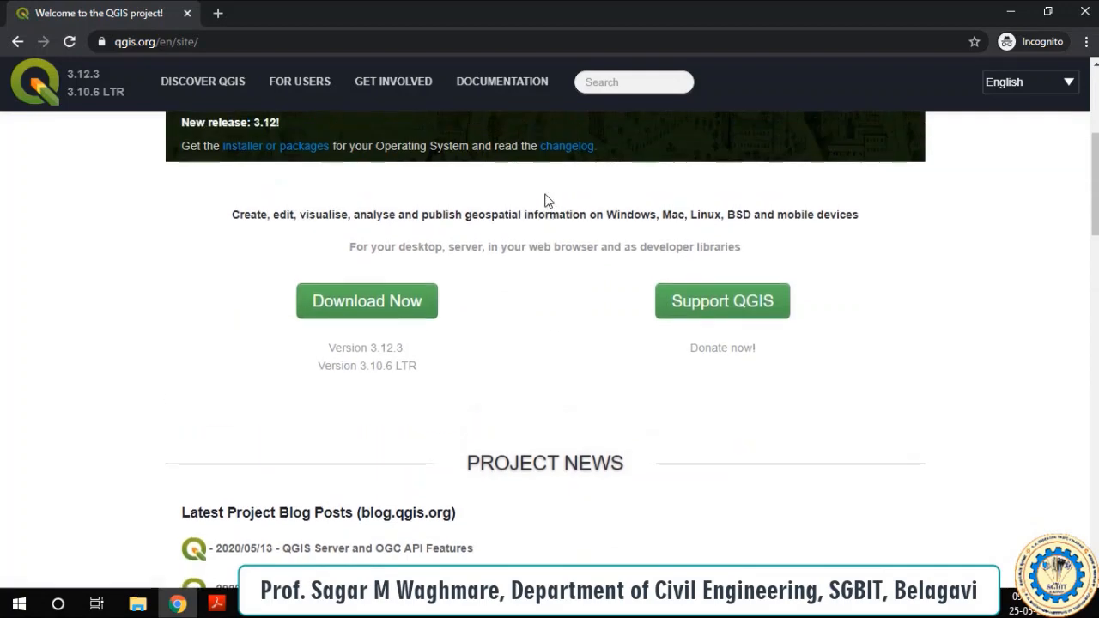
click(379, 309)
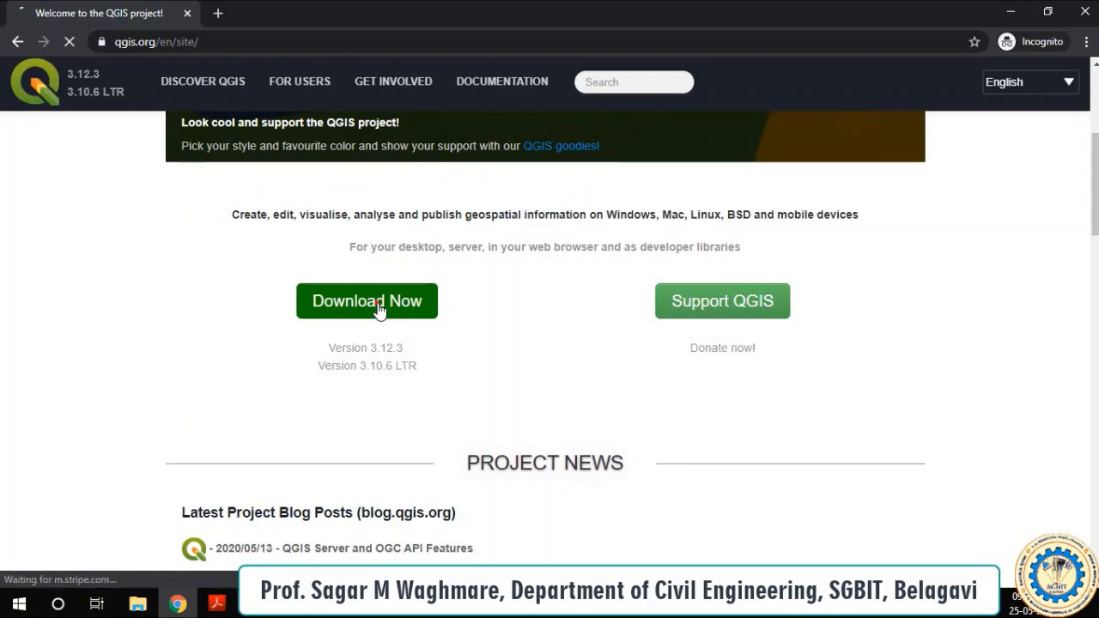
scroll(527, 272, down, 3)
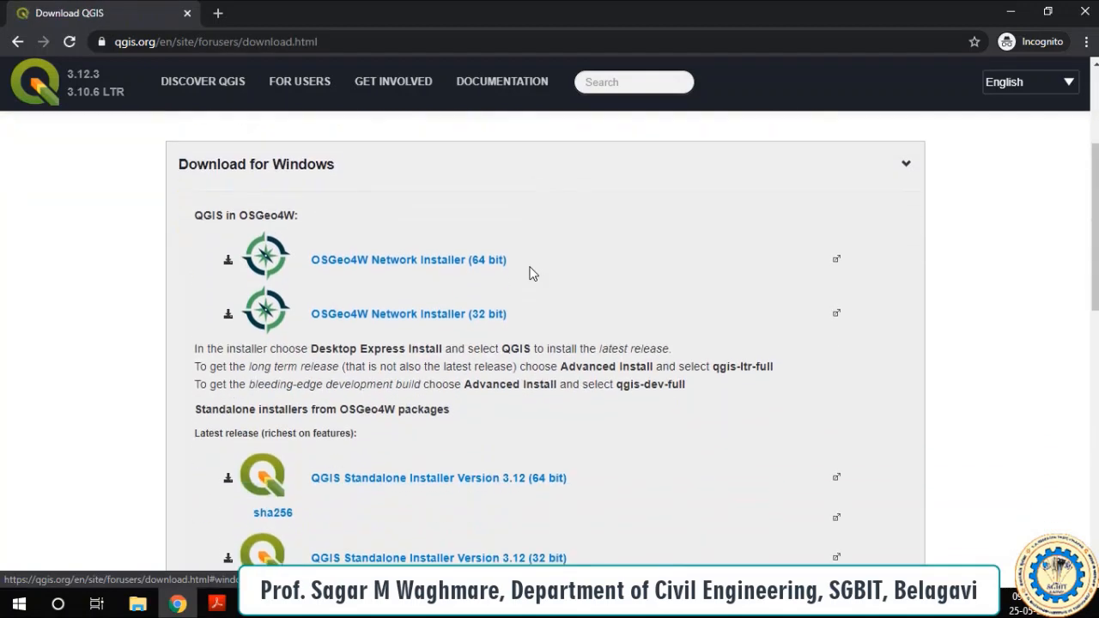
scroll(546, 272, down, 2)
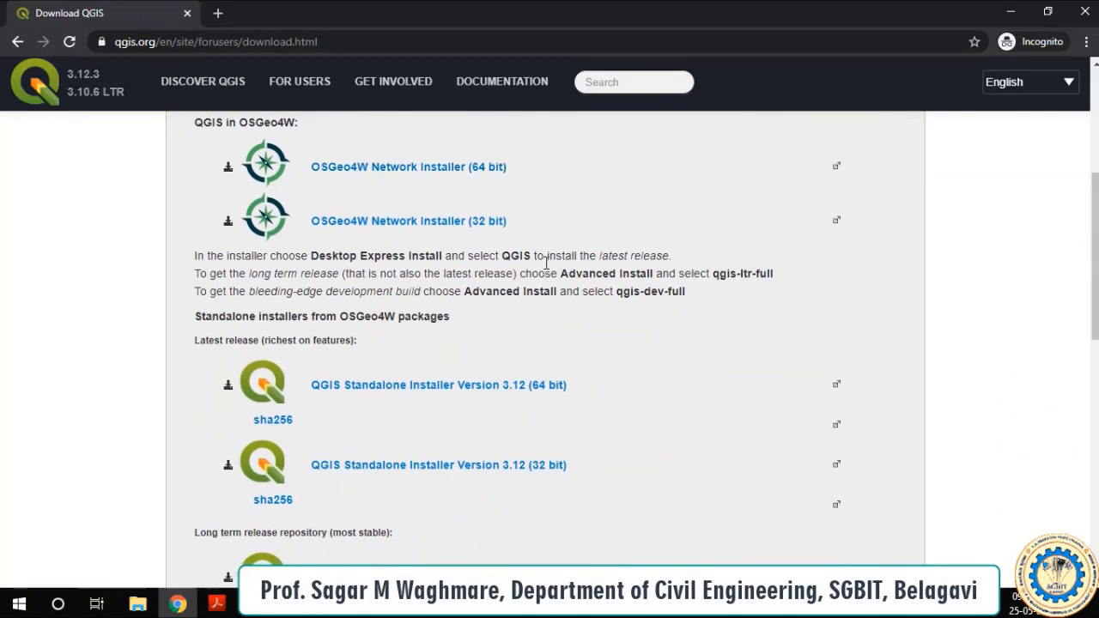
scroll(548, 270, down, 2)
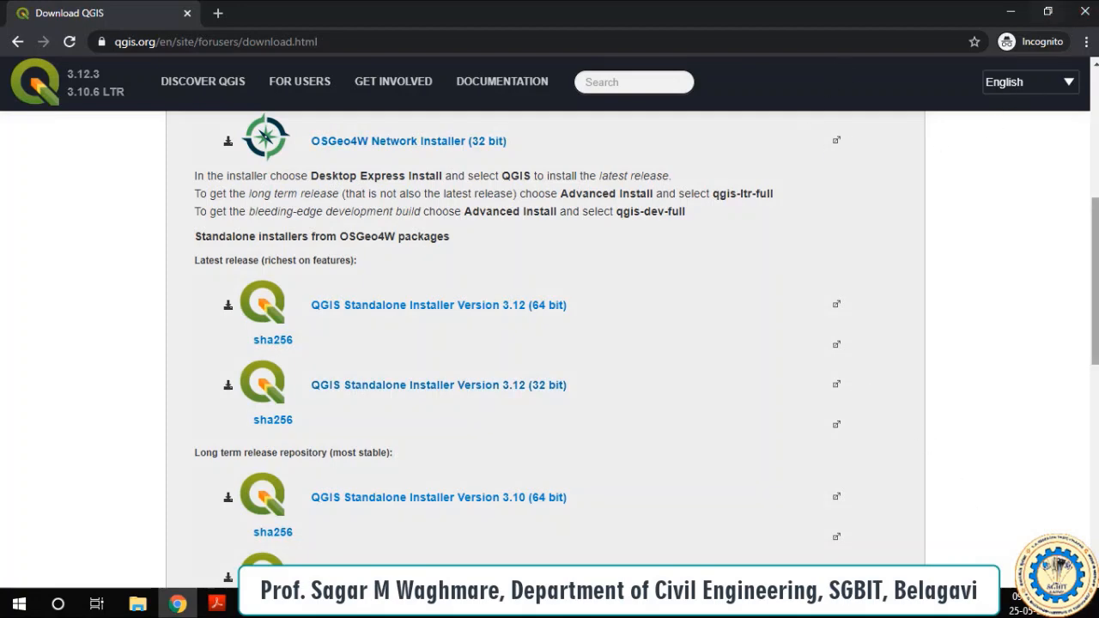
Step: Check this computer's system type in the properties of This PC, and return to the maximized QGIS download page
click(1047, 12)
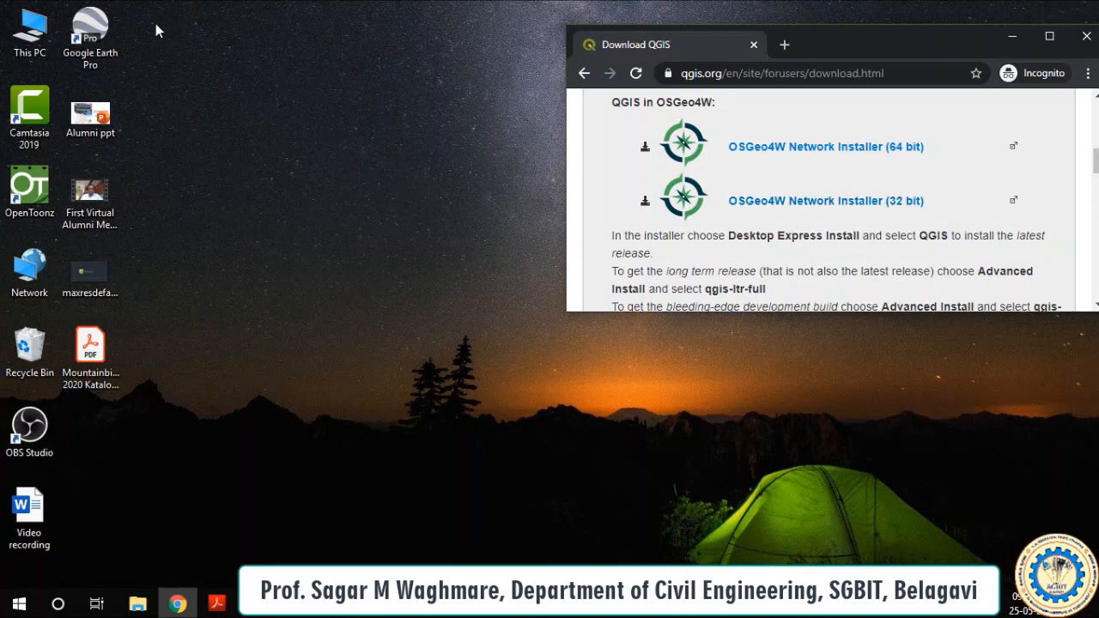
click(34, 25)
right_click(36, 26)
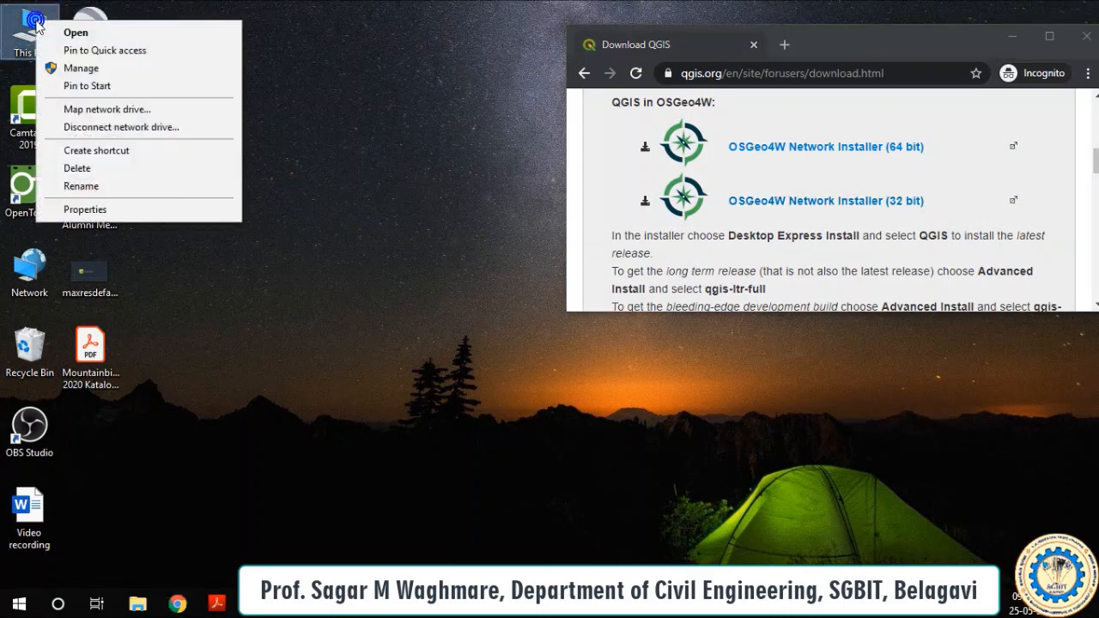
click(77, 209)
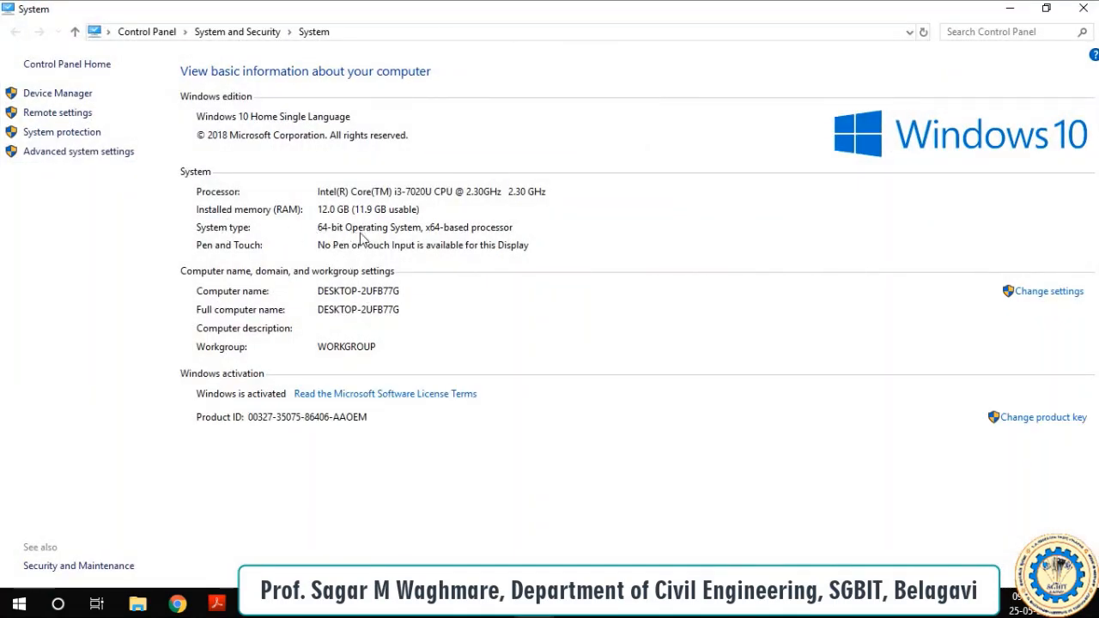
click(1084, 8)
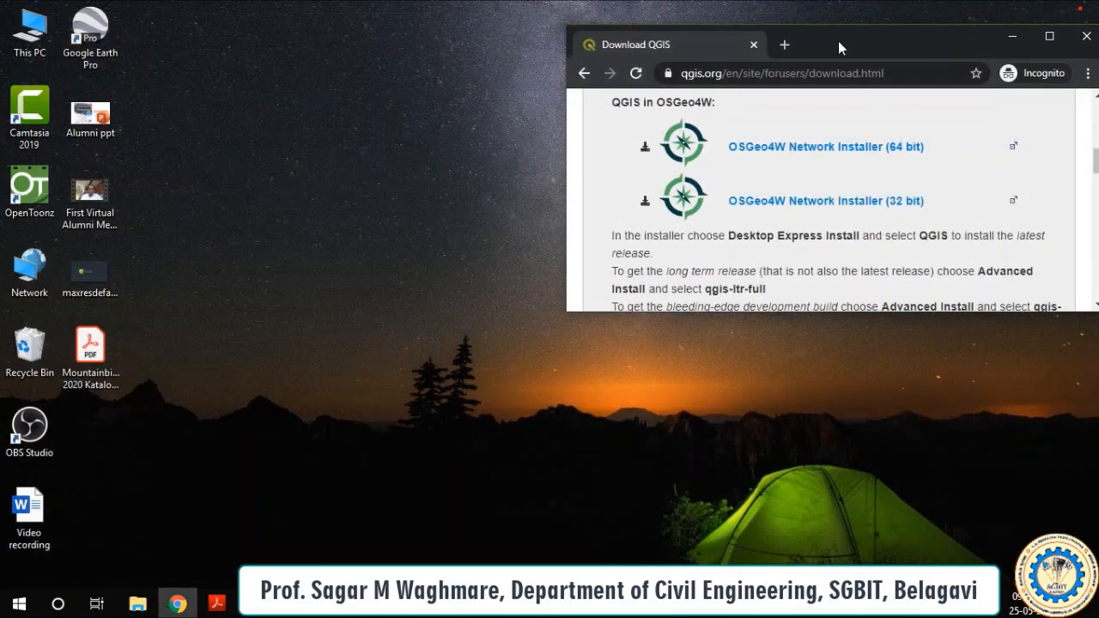
click(1053, 37)
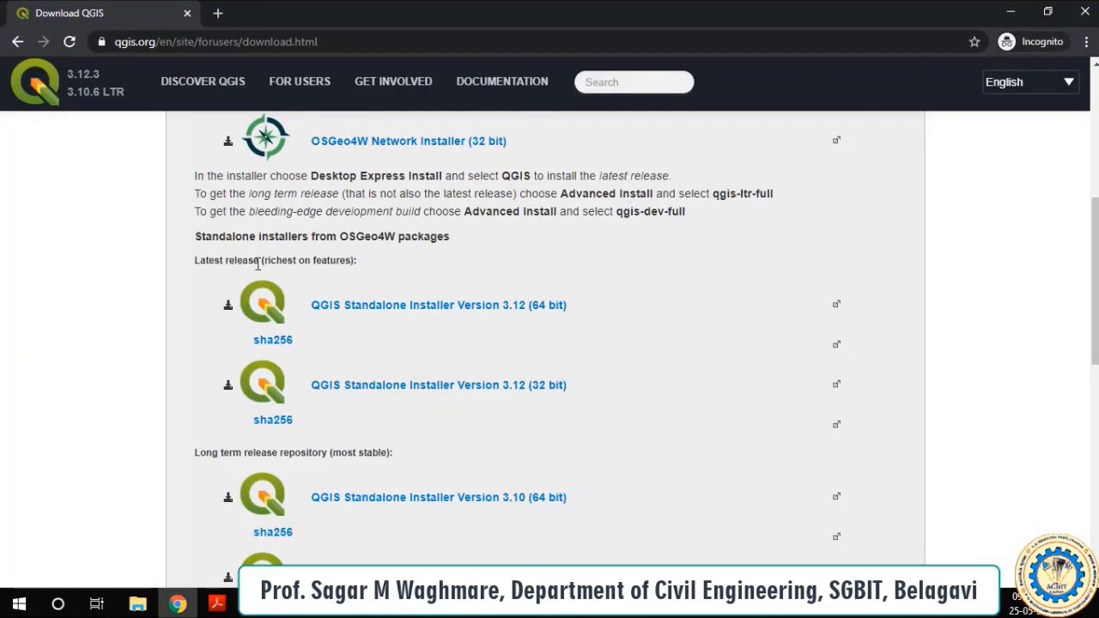
Step: Download the QGIS Standalone Installer Version 3.12 (64 bit) and save it in the Downloads folder
scroll(226, 420, down, 1)
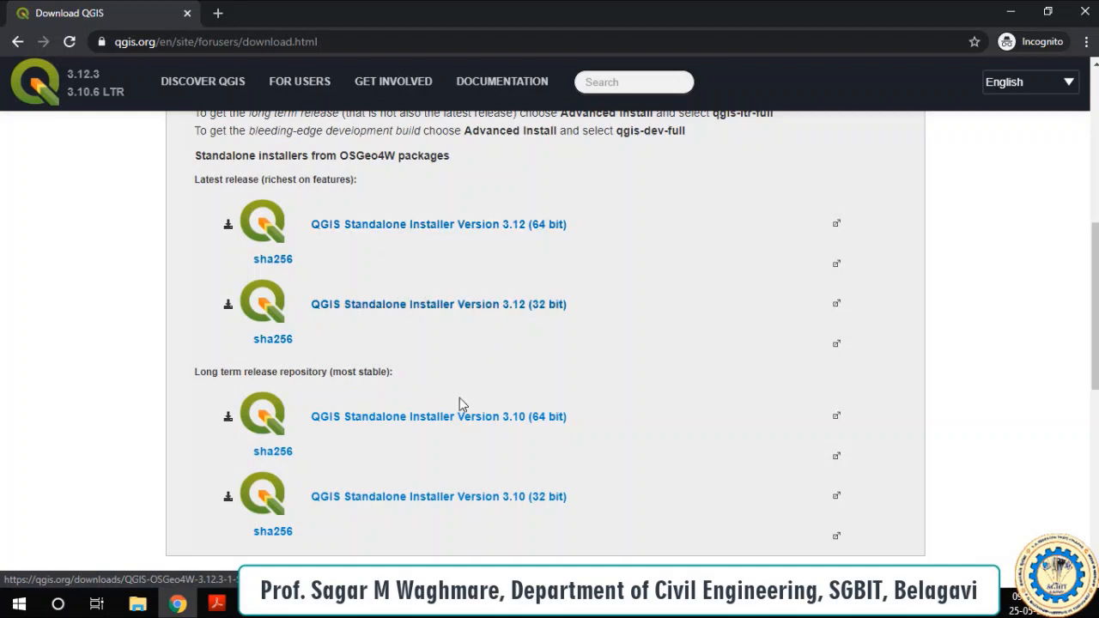
click(512, 228)
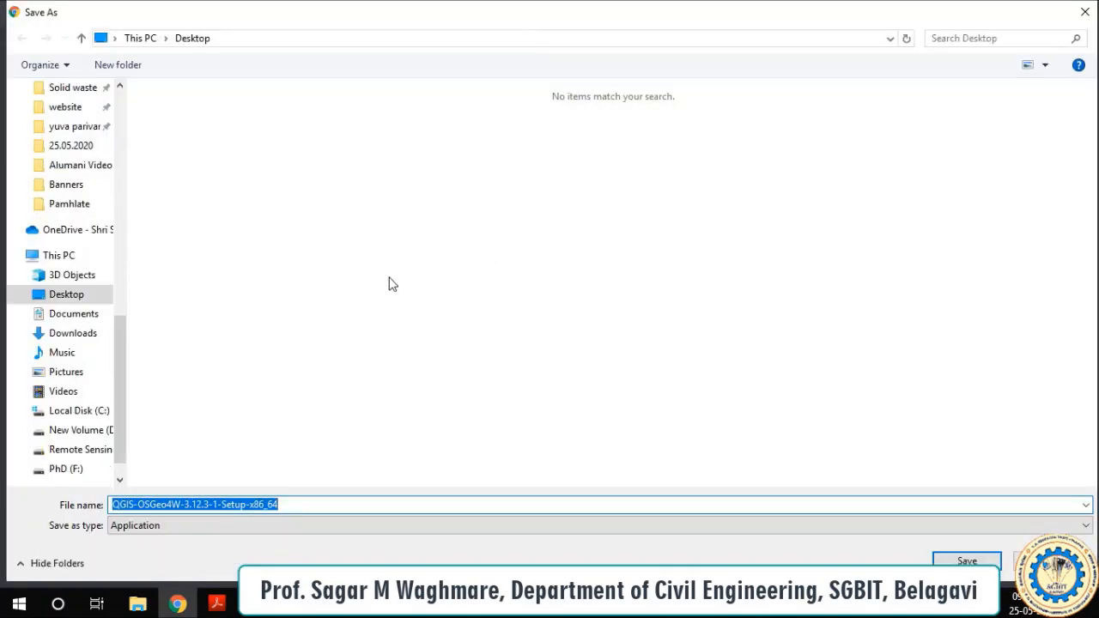
click(73, 335)
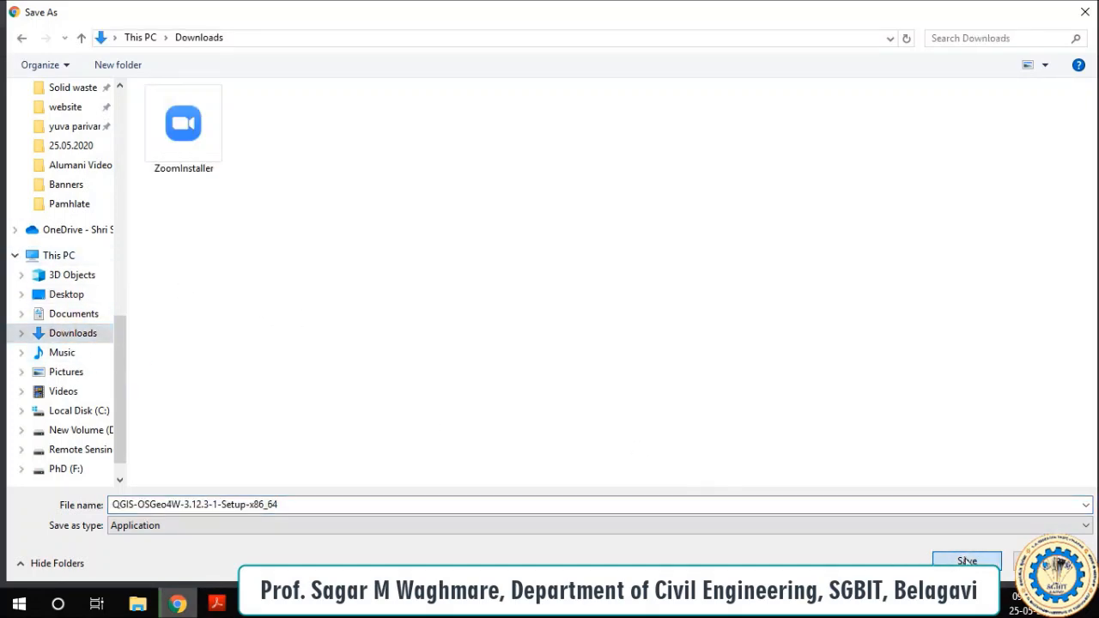
click(965, 559)
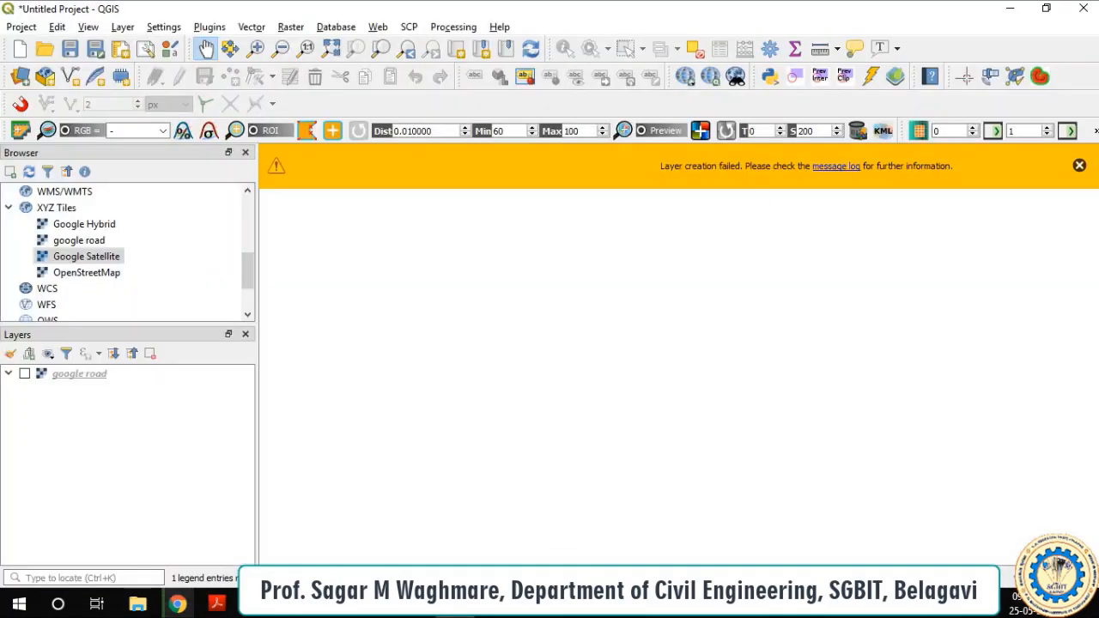
Step: Delete the Google Hybrid, google road, Google Satellite and OpenStreetMap connections under XYZ Tiles, dismissing the layer creation warning
right_click(97, 225)
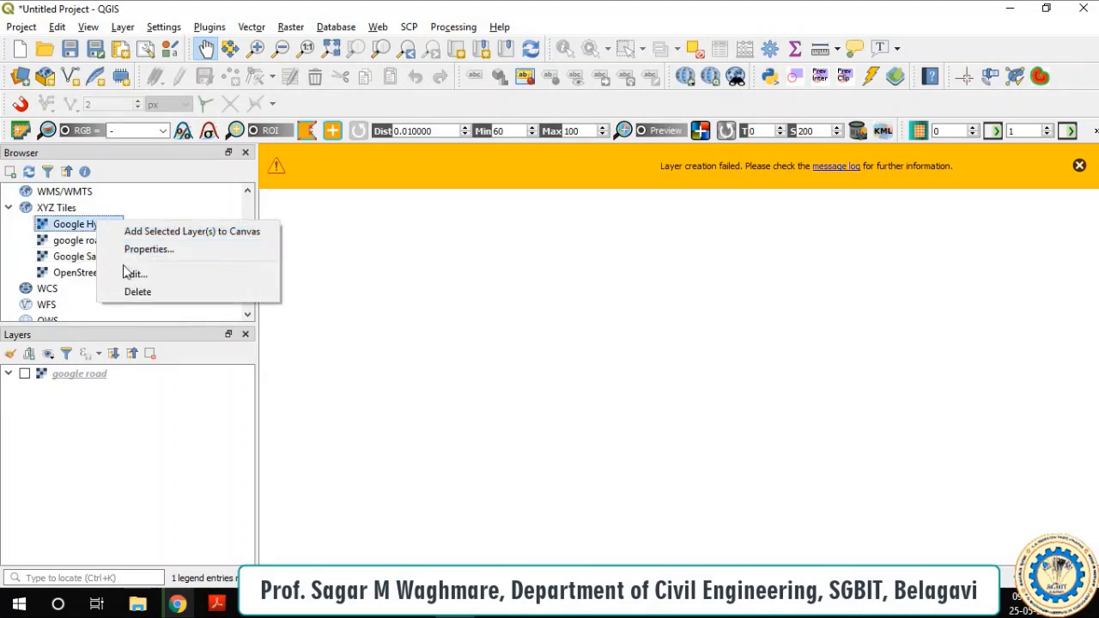
click(127, 292)
right_click(86, 226)
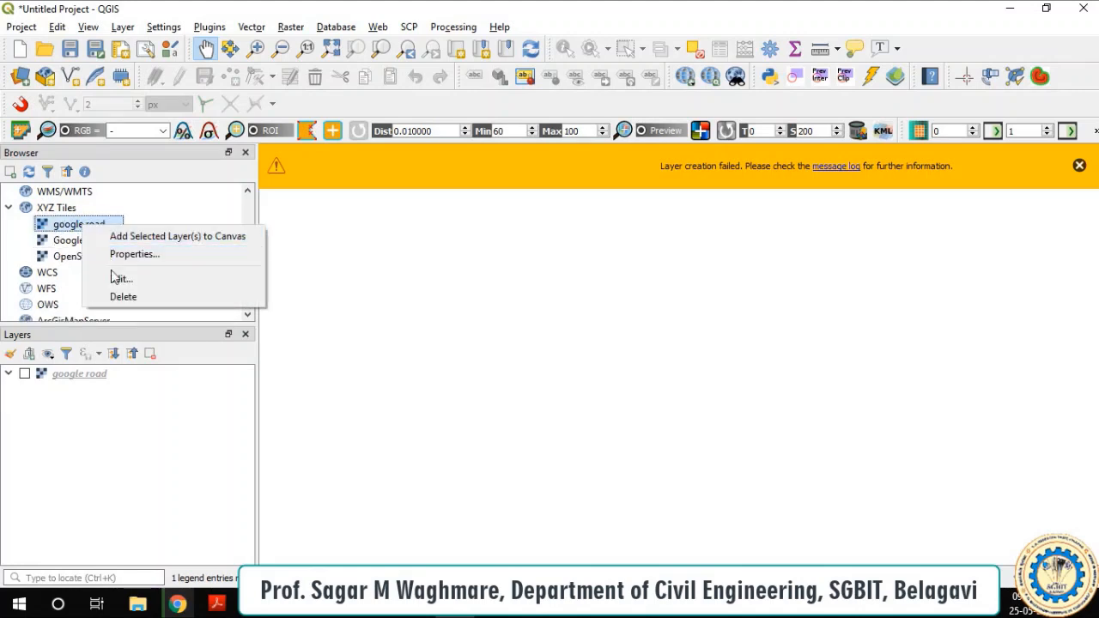
click(116, 294)
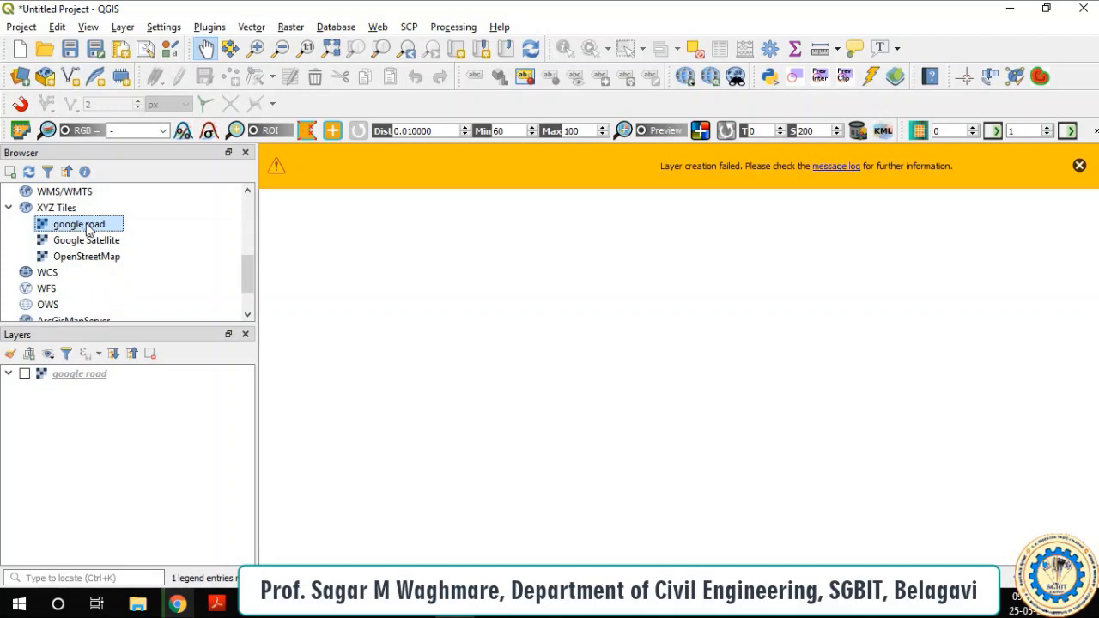
click(1079, 166)
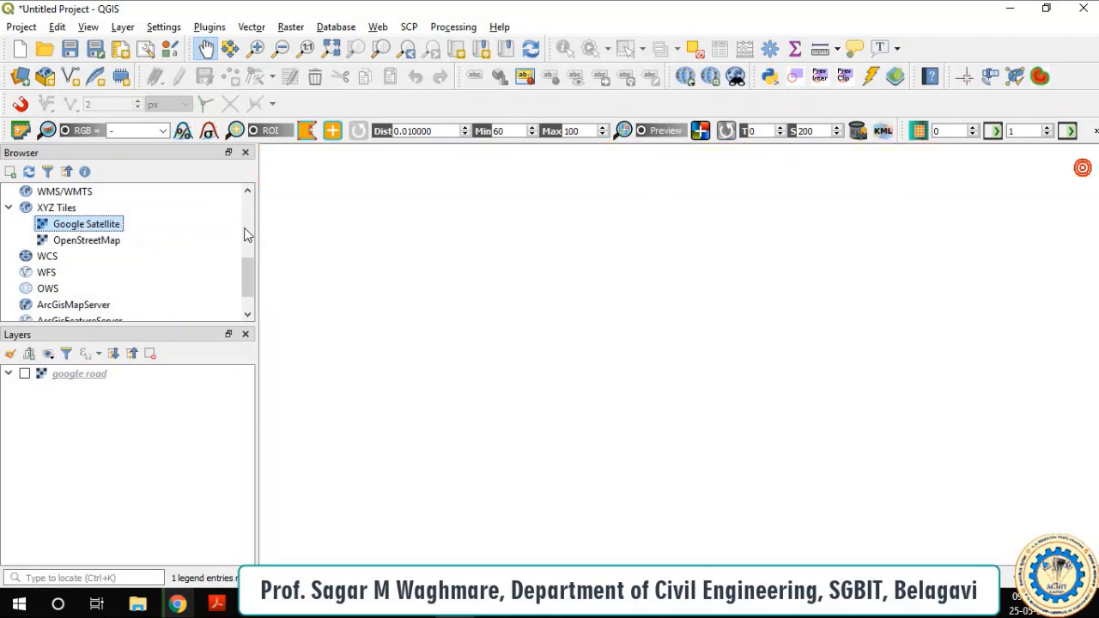
right_click(90, 224)
click(127, 295)
right_click(81, 222)
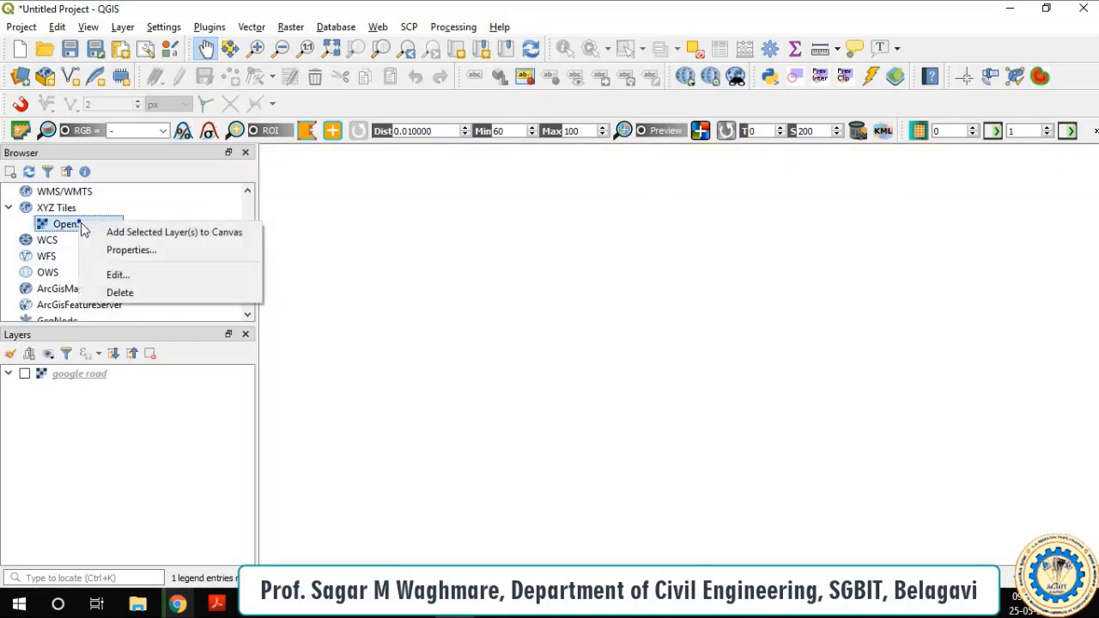
click(117, 292)
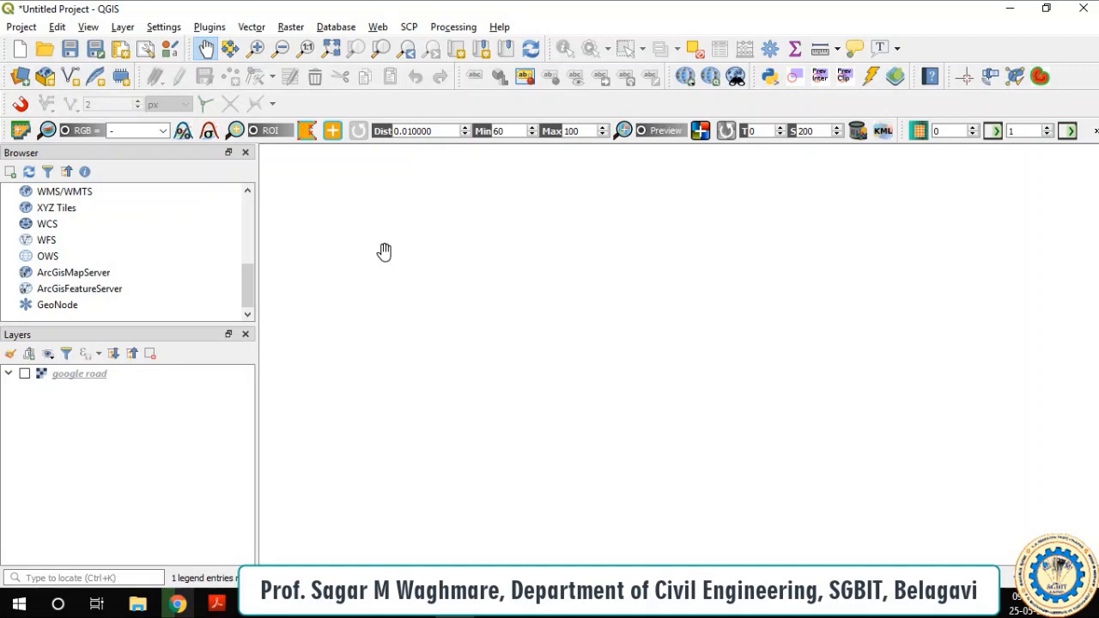
Step: Remove the google road layer from the project and confirm the removal
right_click(73, 374)
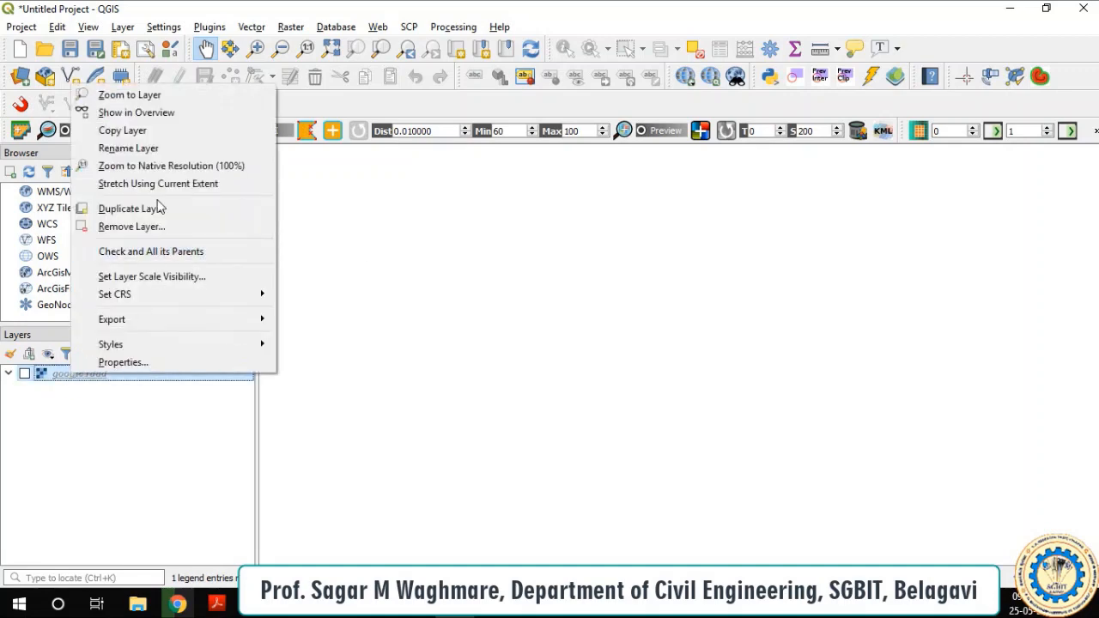
click(140, 226)
click(532, 326)
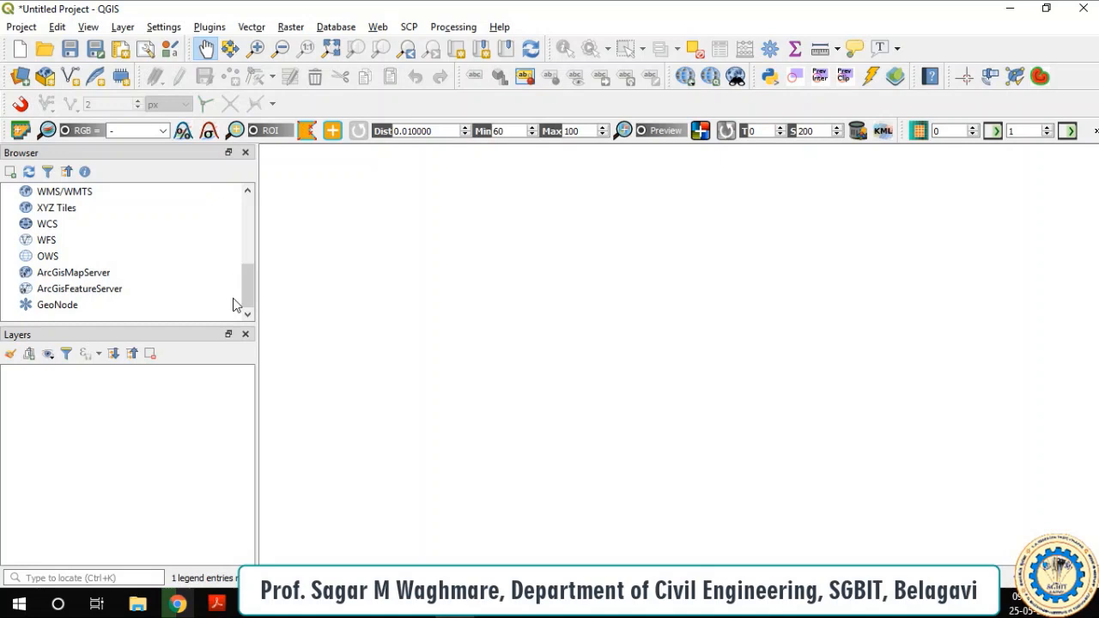
Step: Switch to Chrome and search the web for "google links for qgis" in a new tab
mouse_move(493, 607)
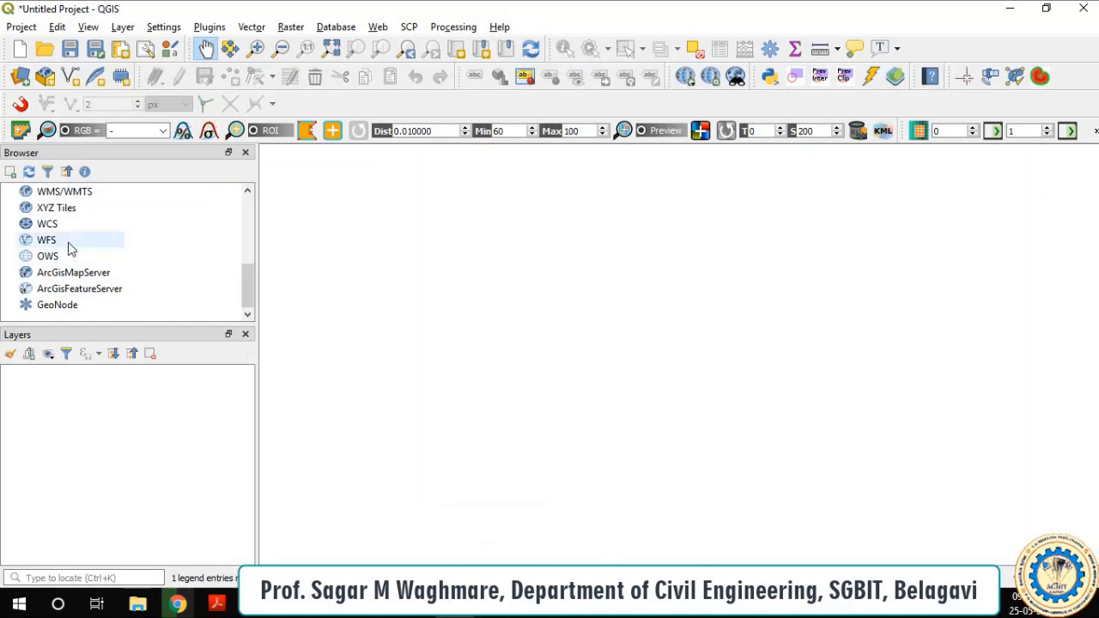
scroll(117, 317, up, 1)
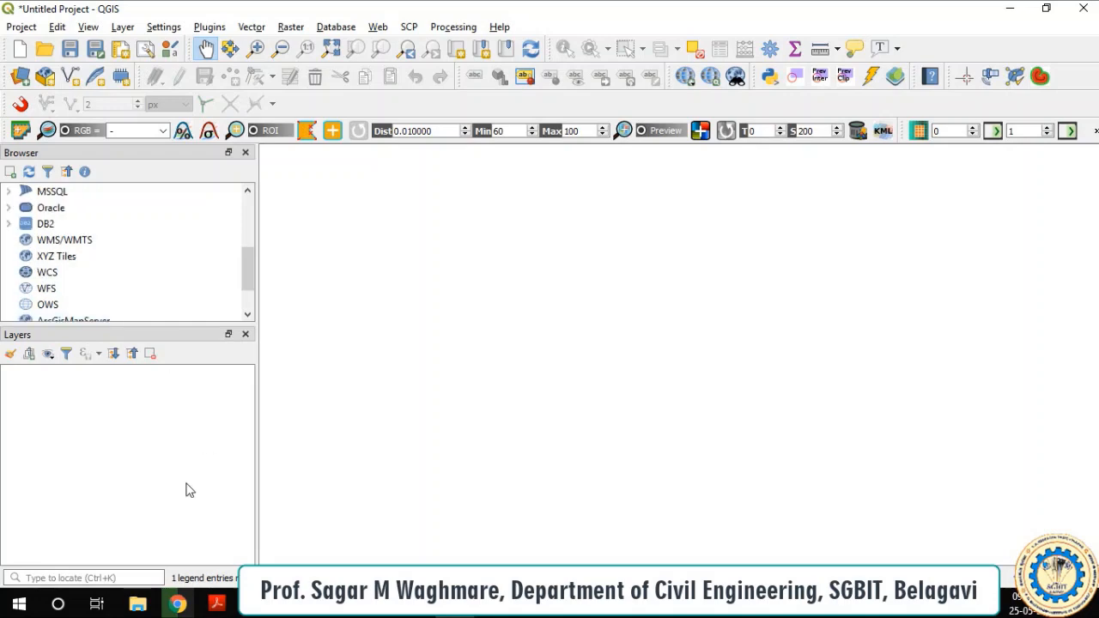
click(176, 604)
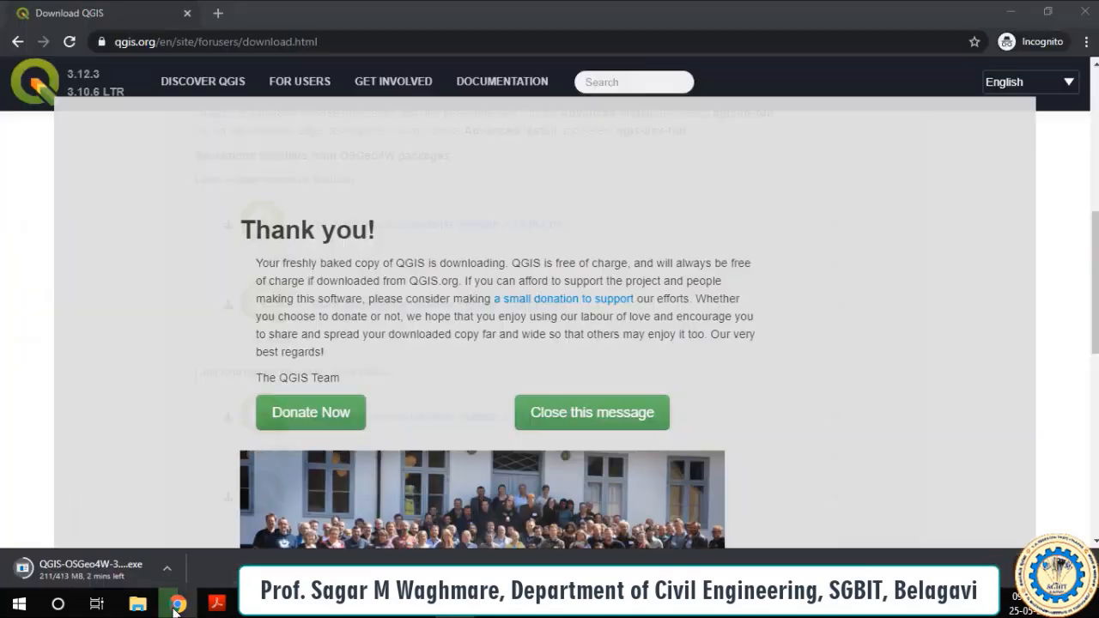
click(218, 13)
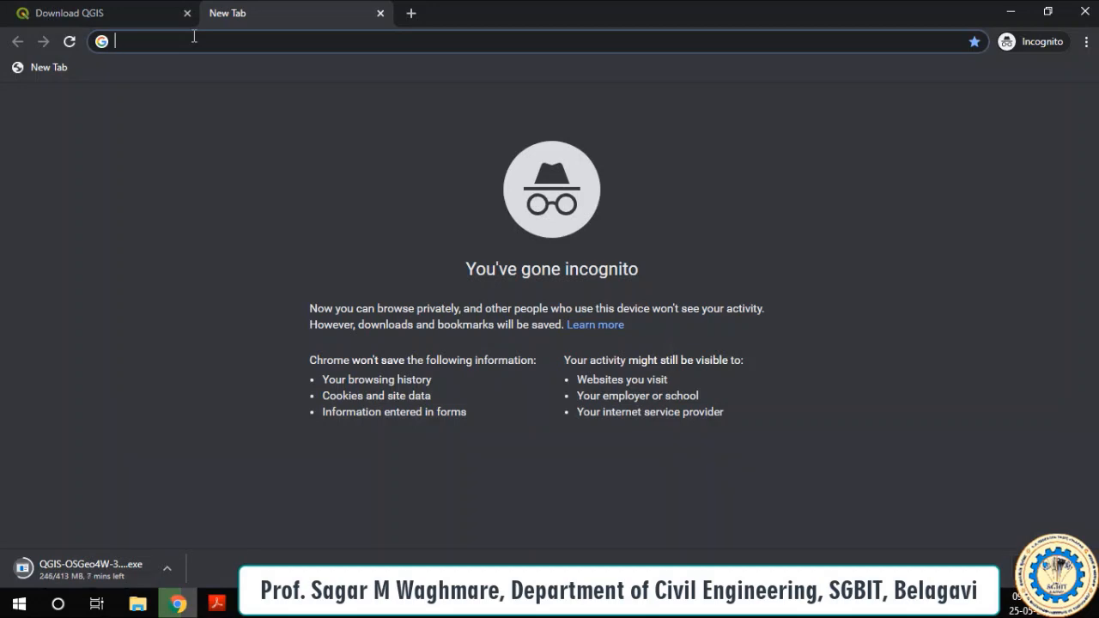
text(google li)
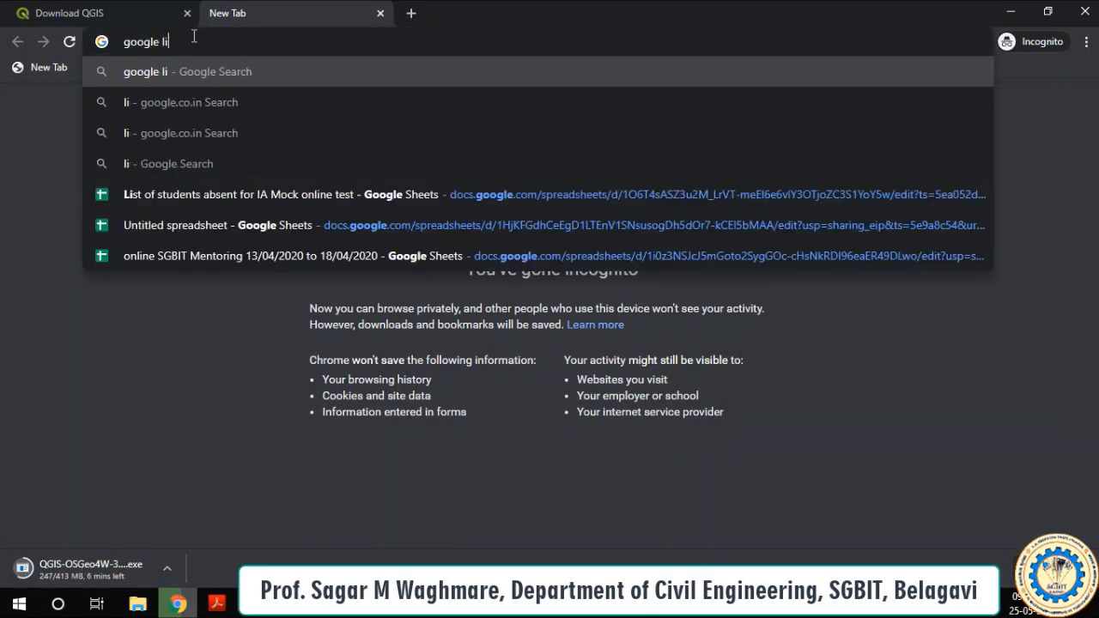
text(nks for )
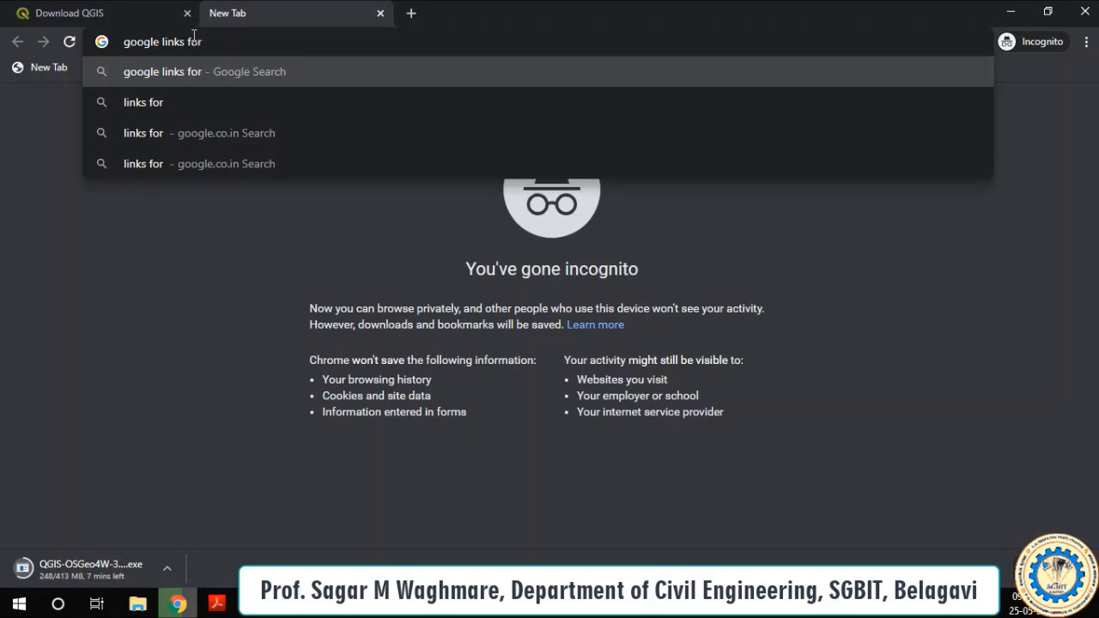
text(qgis)
key(Return)
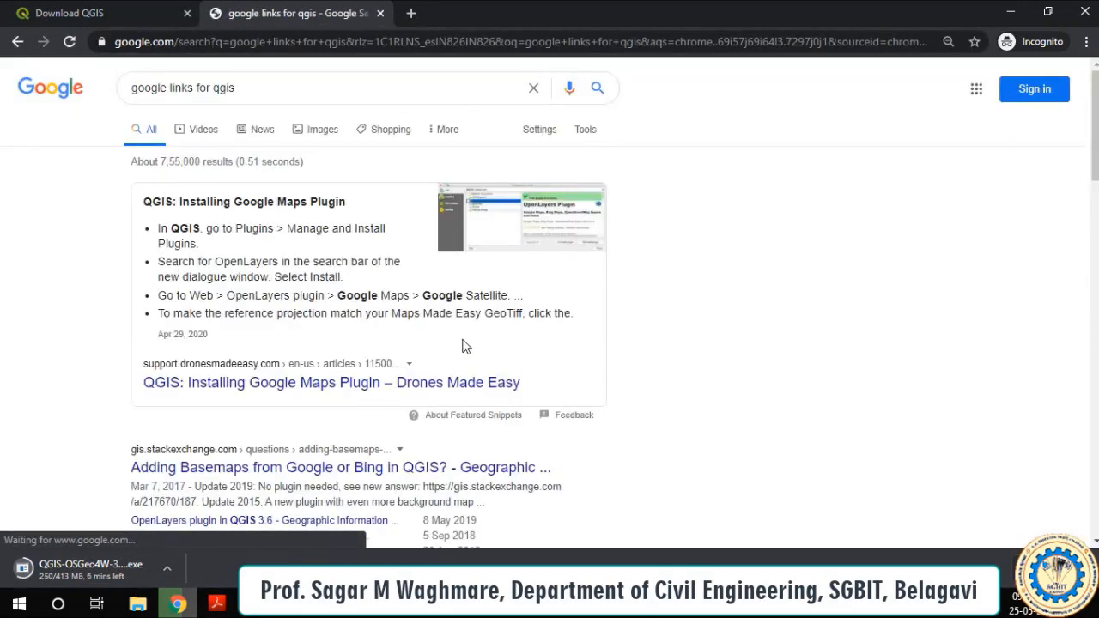
Step: Look through the search results and open the hatarilabs.com article "How to add a Google Map/Terrain/Satellite Layer in QGIS 3"
scroll(462, 346, down, 3)
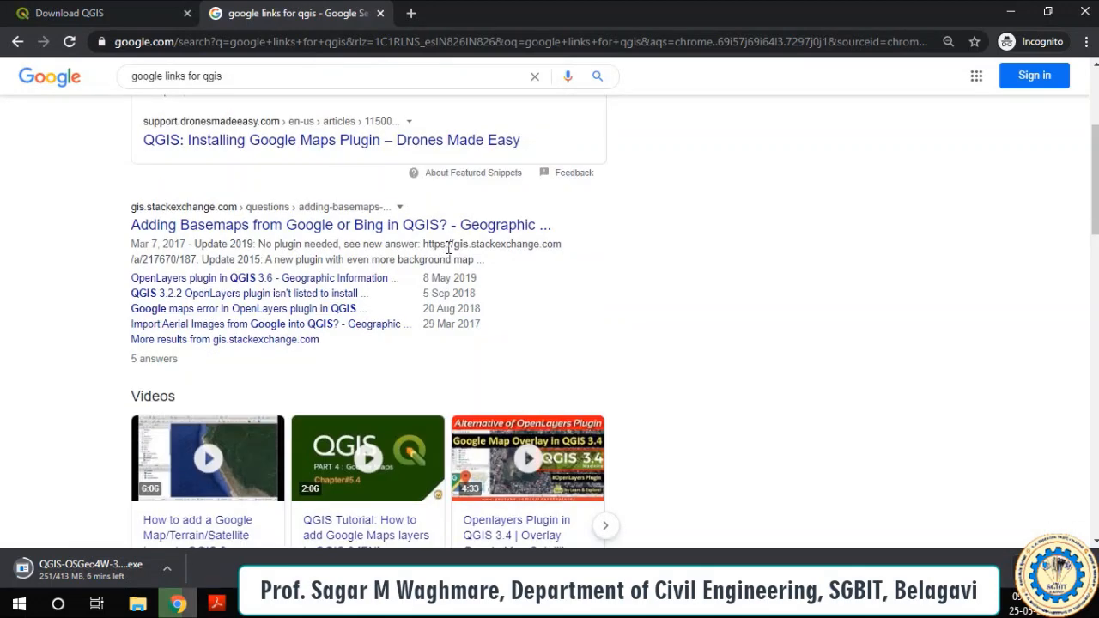
scroll(334, 224, down, 3)
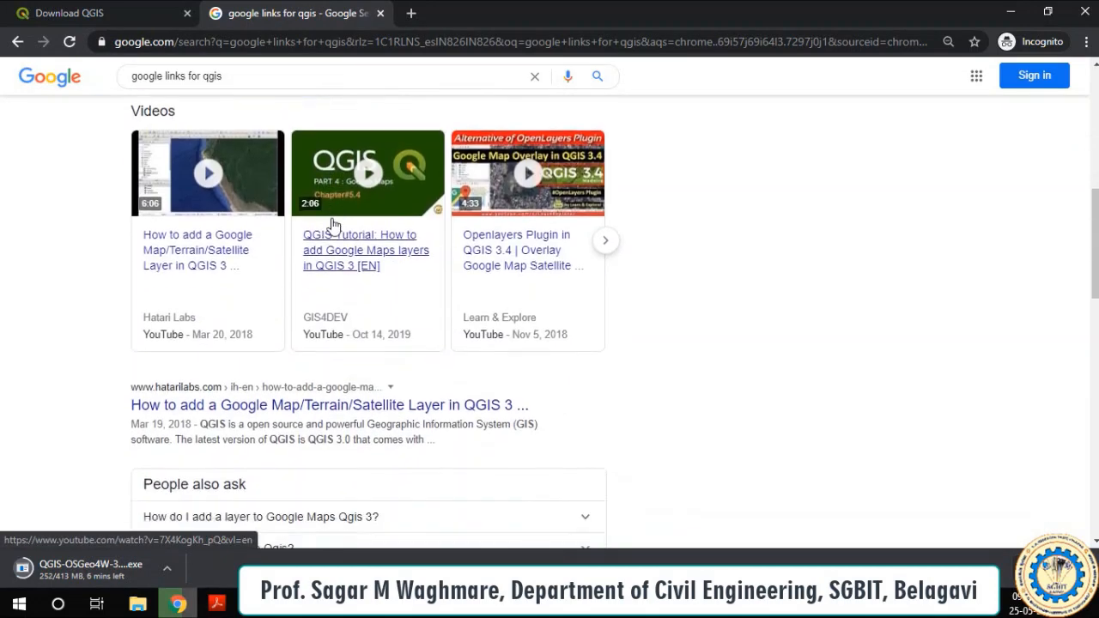
scroll(332, 224, down, 2)
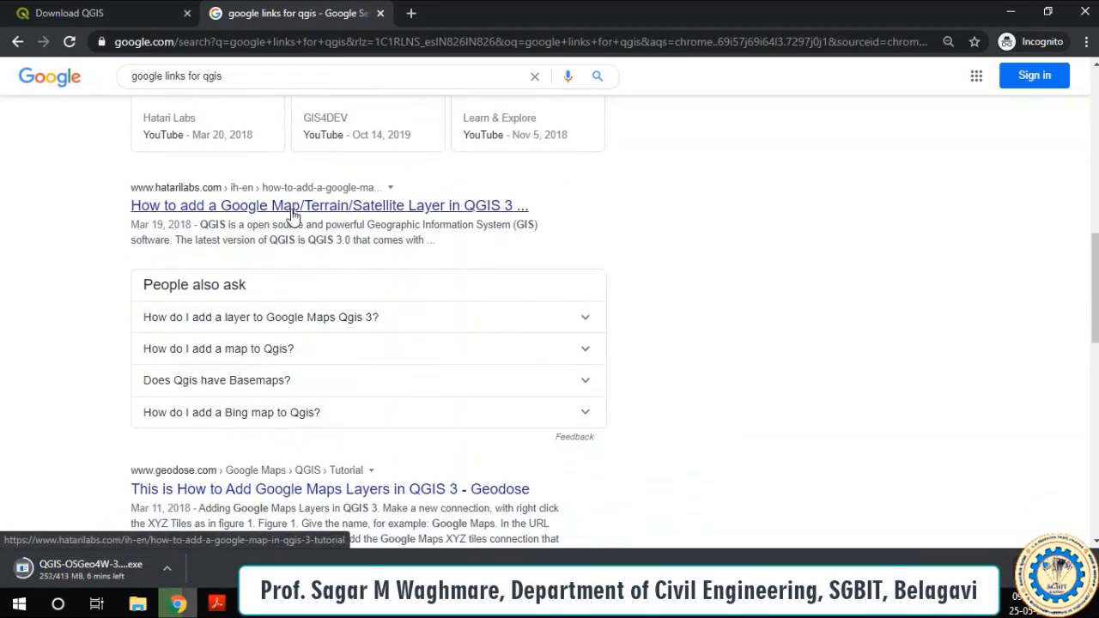
scroll(292, 215, up, 4)
scroll(370, 283, down, 3)
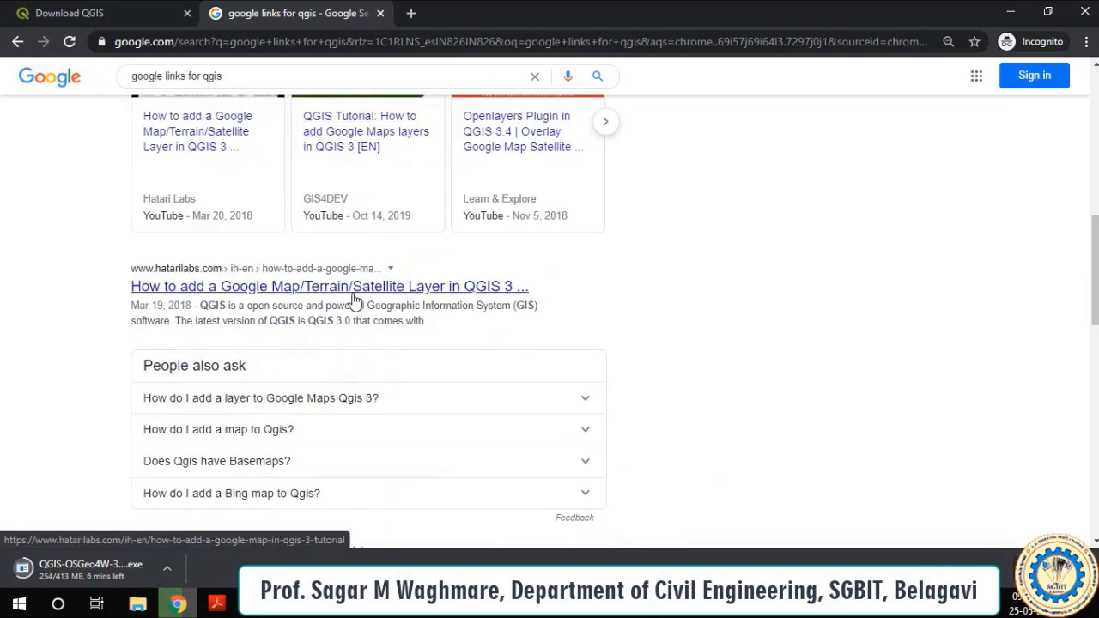
click(289, 291)
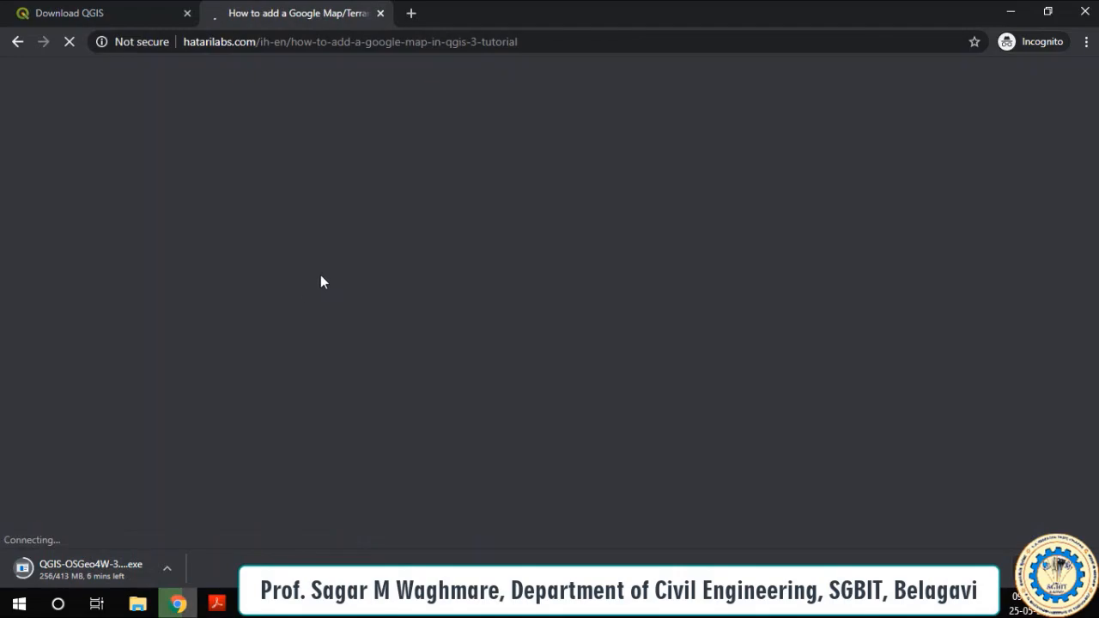
Step: Find the list of available Google Maps layers in the article and copy the Hybrid layer's URL
scroll(422, 273, down, 1)
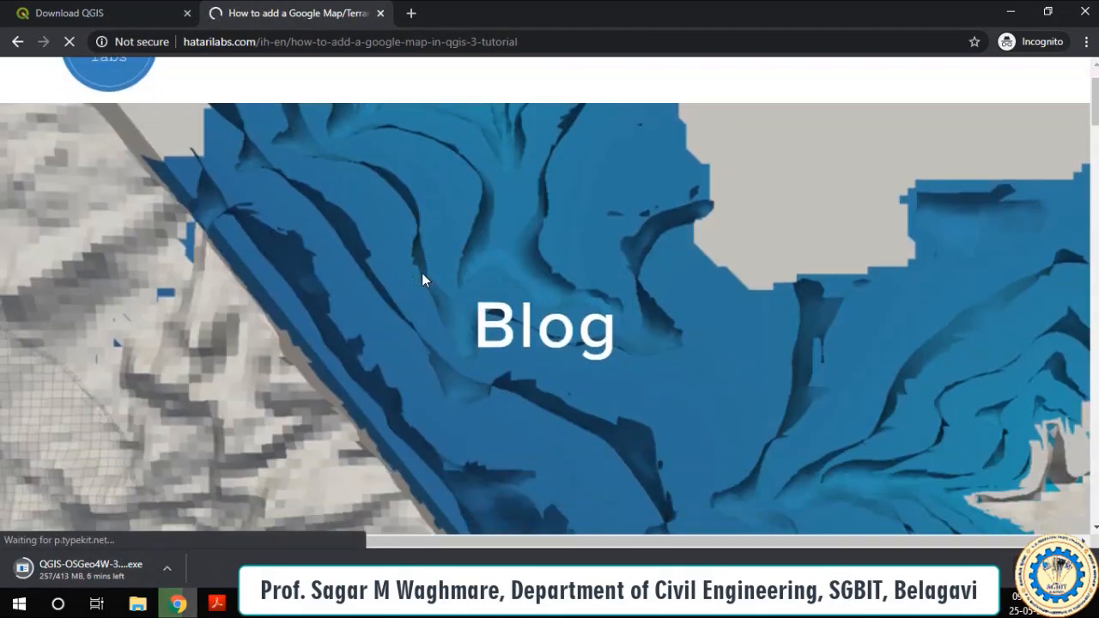
scroll(422, 272, down, 15)
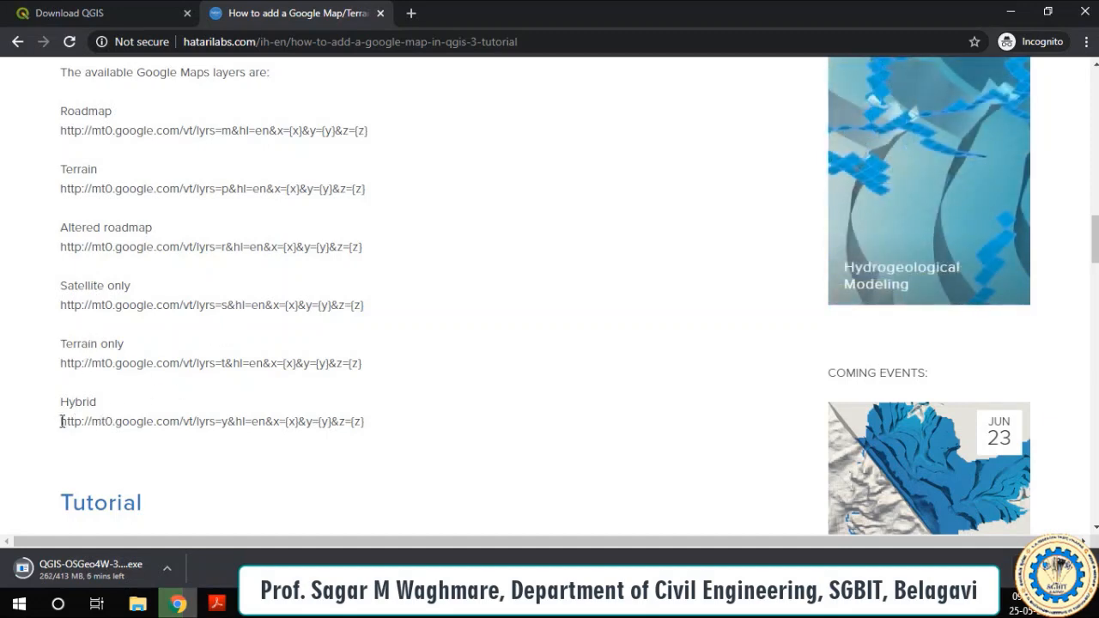
drag(62, 420, 372, 430)
key(ctrl+c)
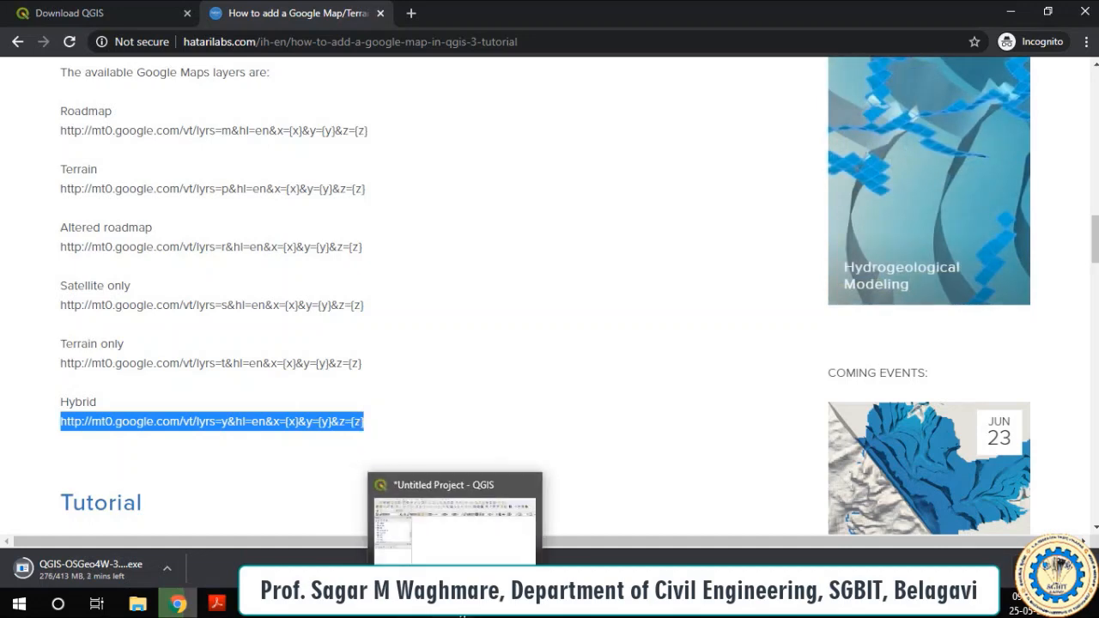
Step: Switch to QGIS and start a new XYZ Tiles connection with the name Google Hybrid
click(461, 610)
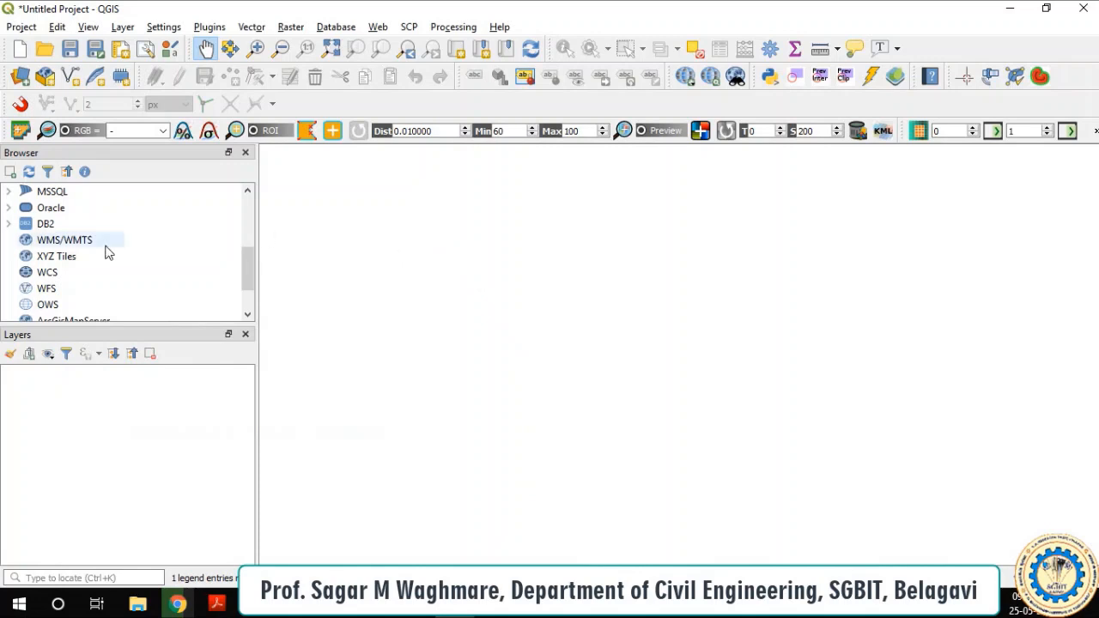
scroll(95, 261, up, 1)
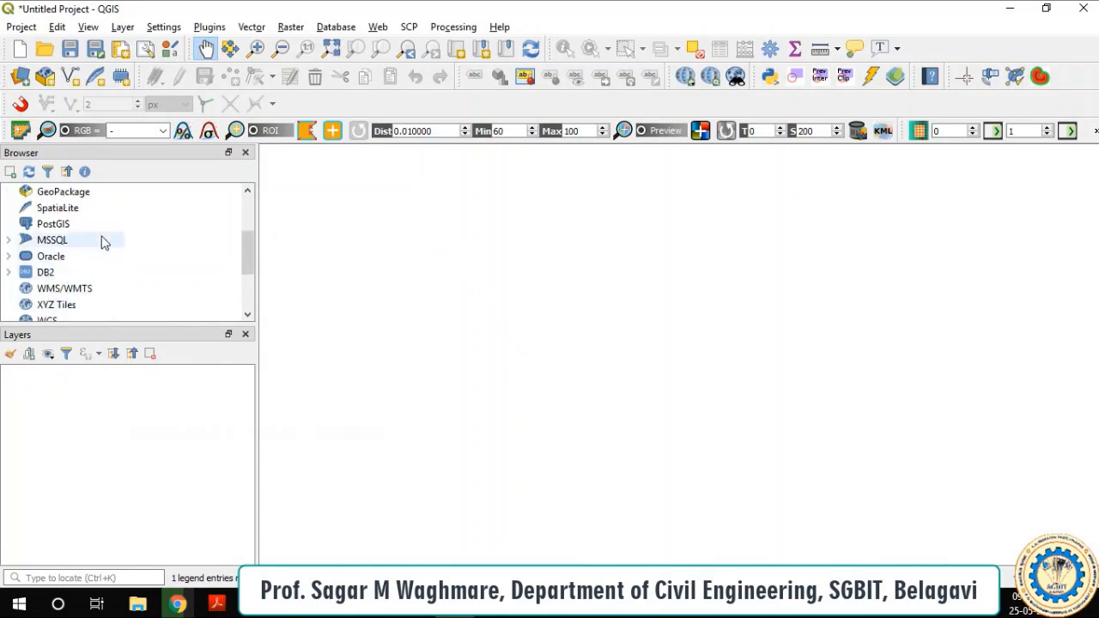
scroll(101, 243, down, 1)
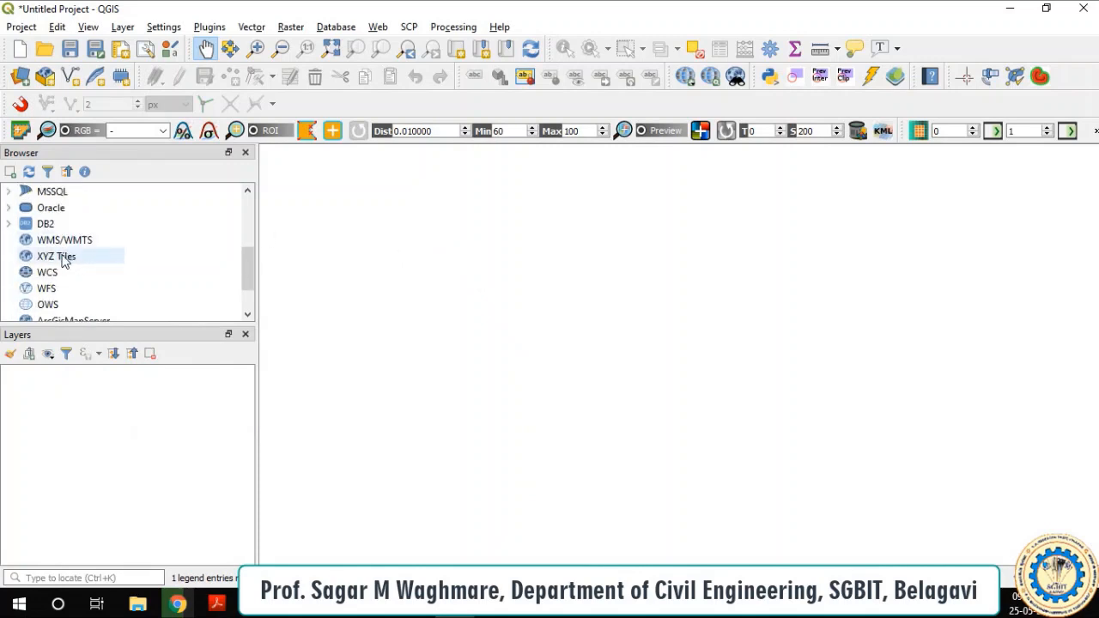
click(62, 258)
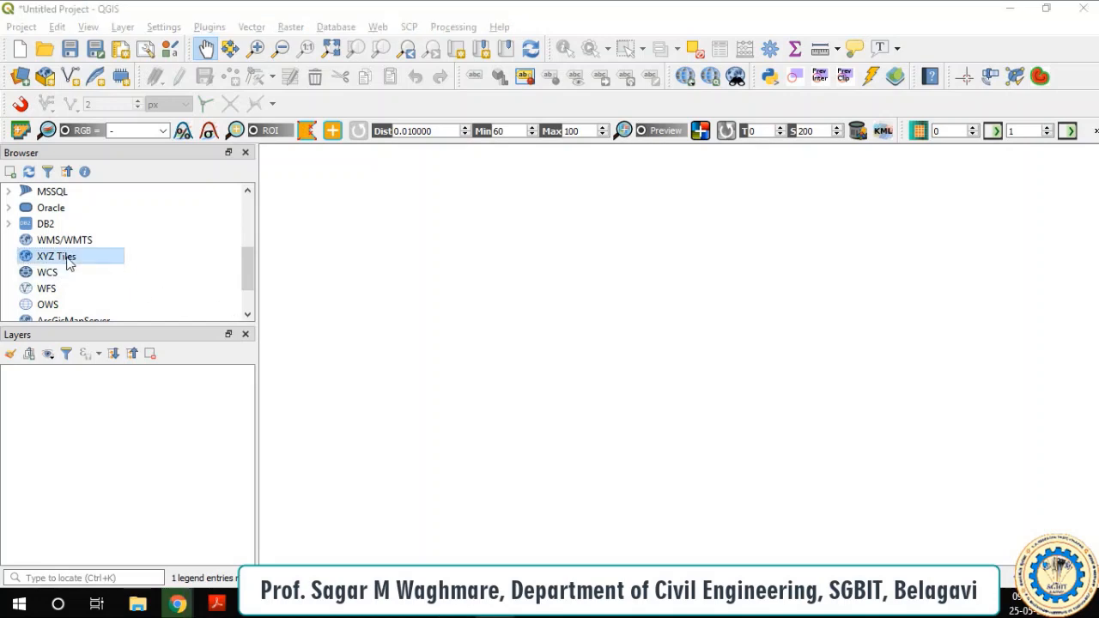
right_click(68, 260)
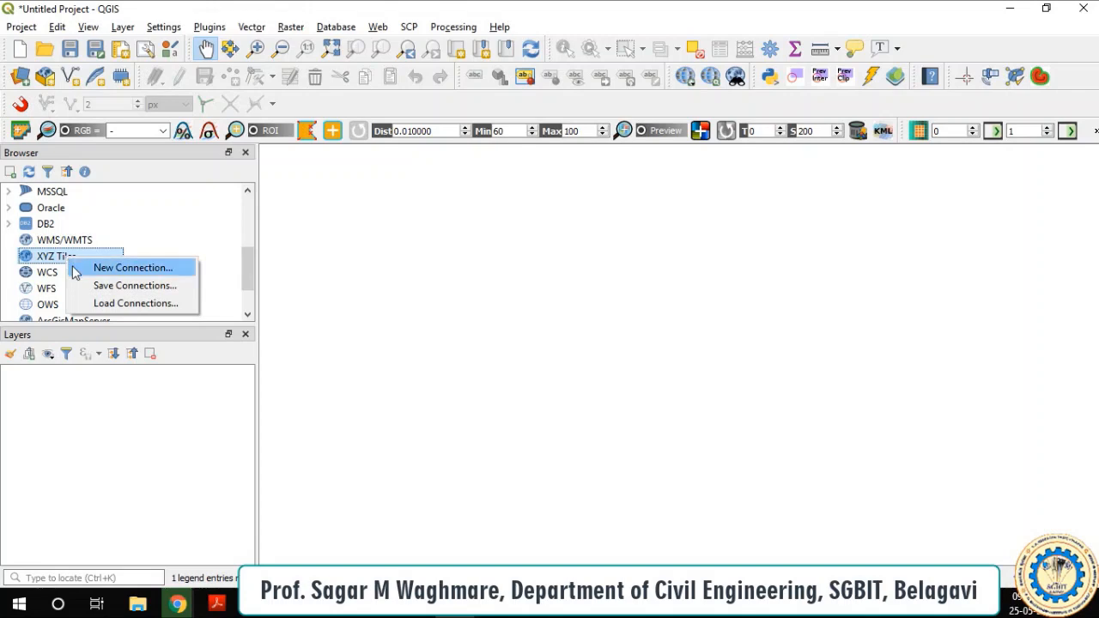
click(75, 269)
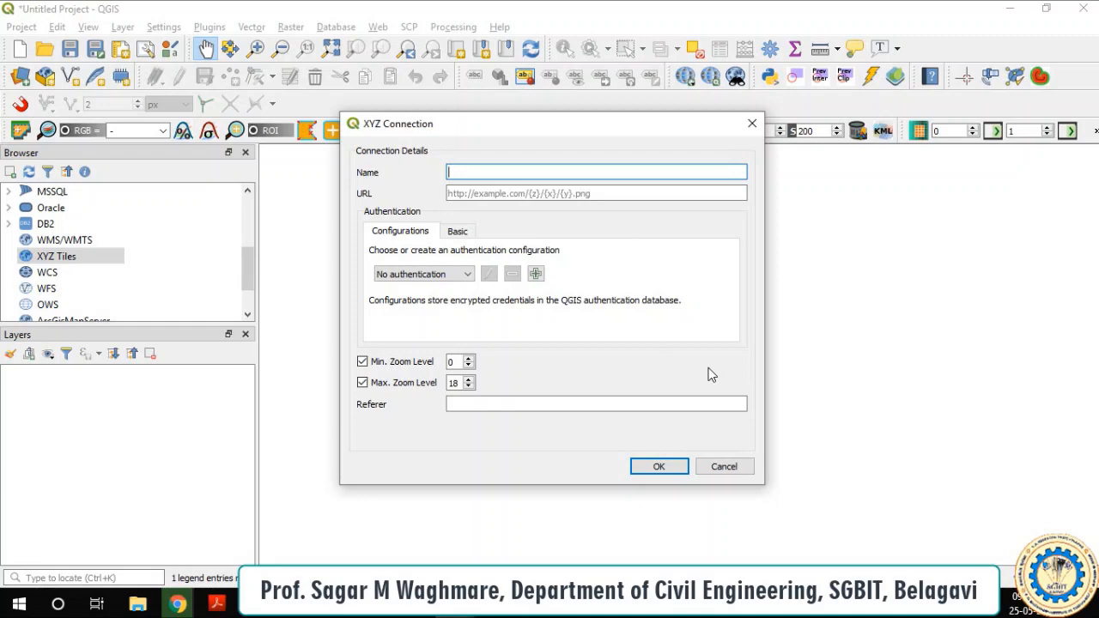
text(Hybrid)
key(Home)
text(Google)
click(558, 195)
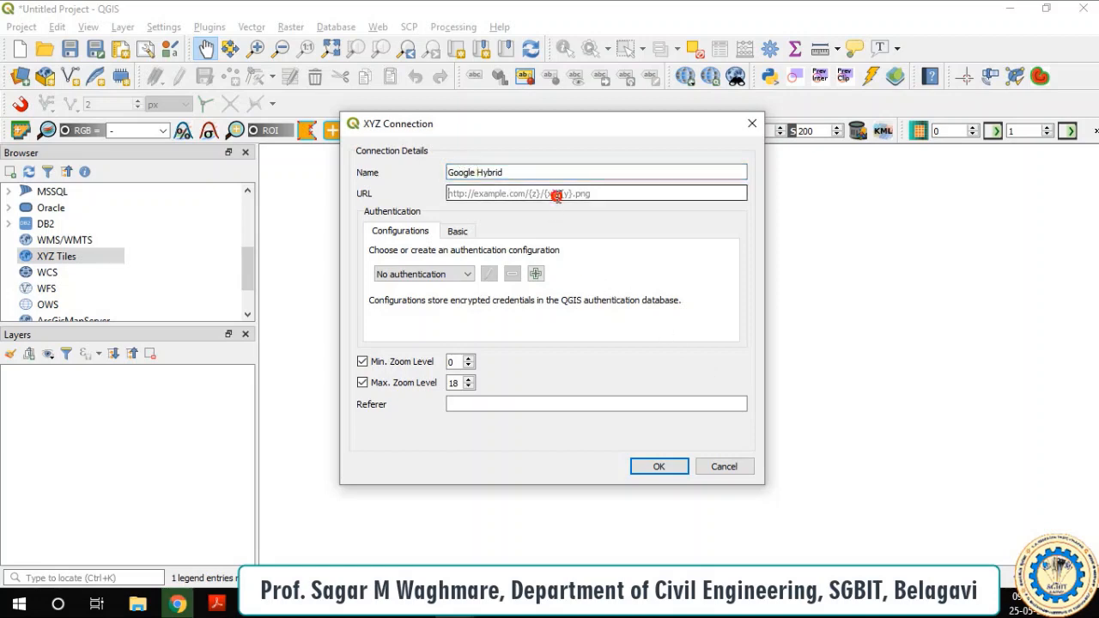
key(ctrl+v)
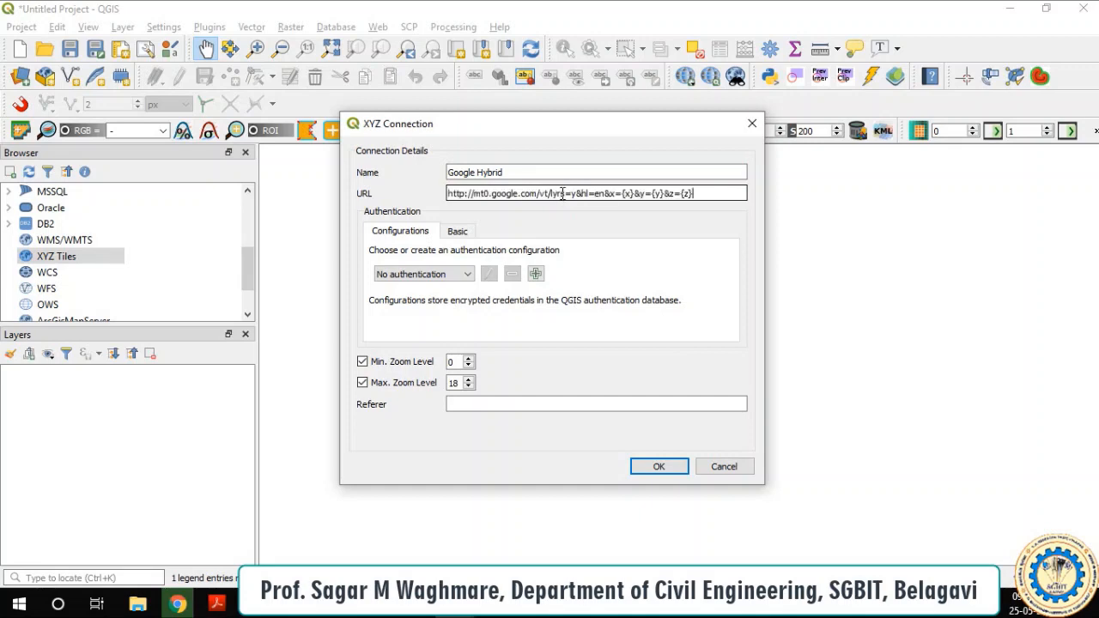
click(456, 230)
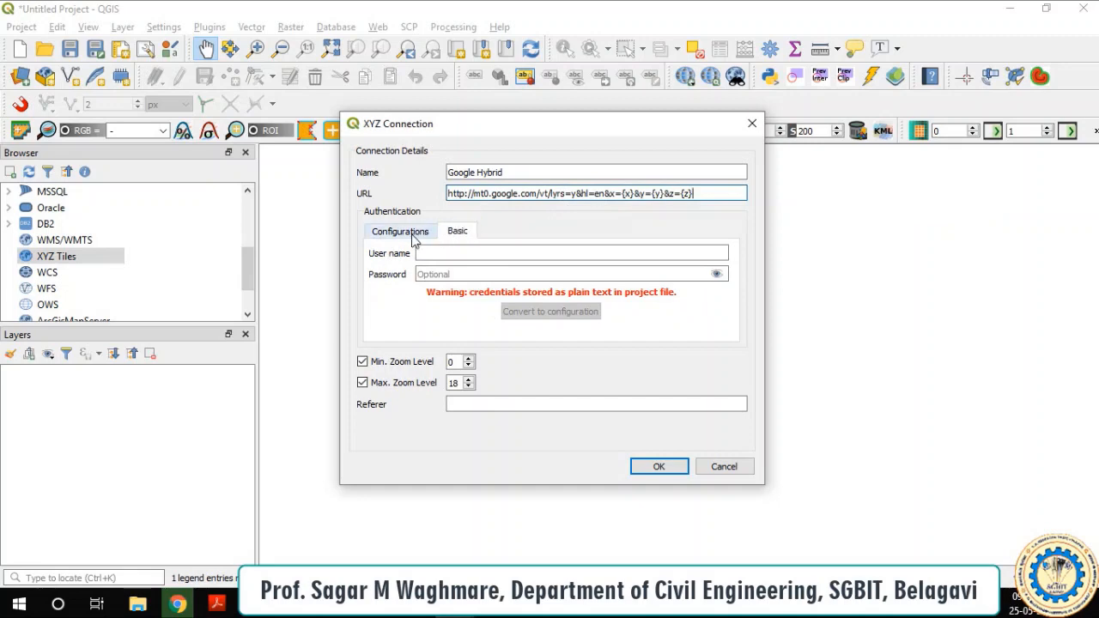
click(413, 234)
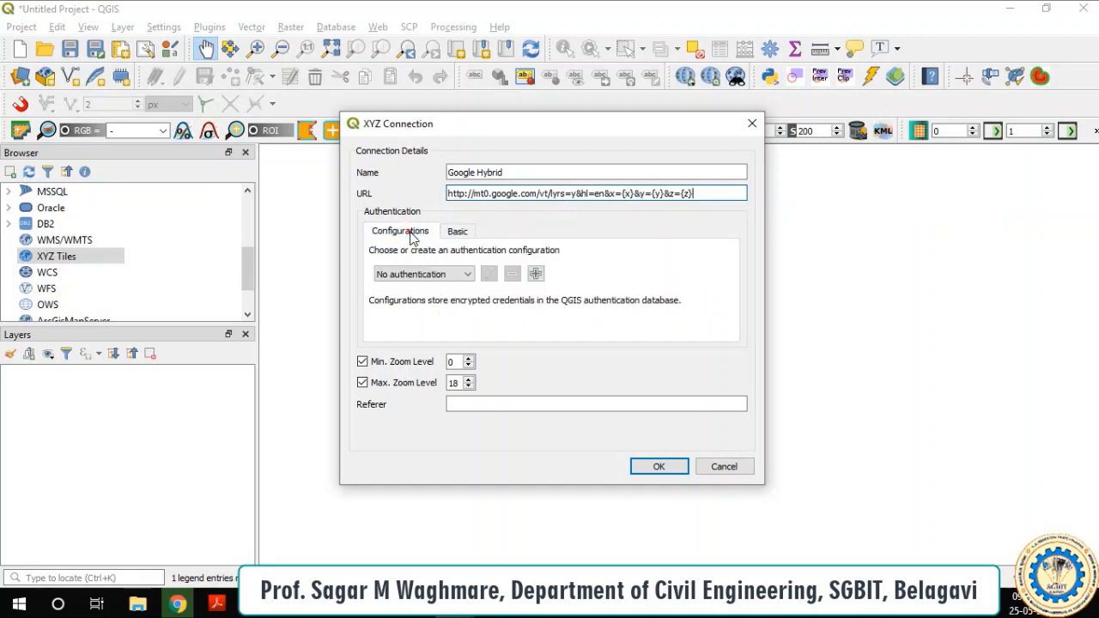
click(671, 471)
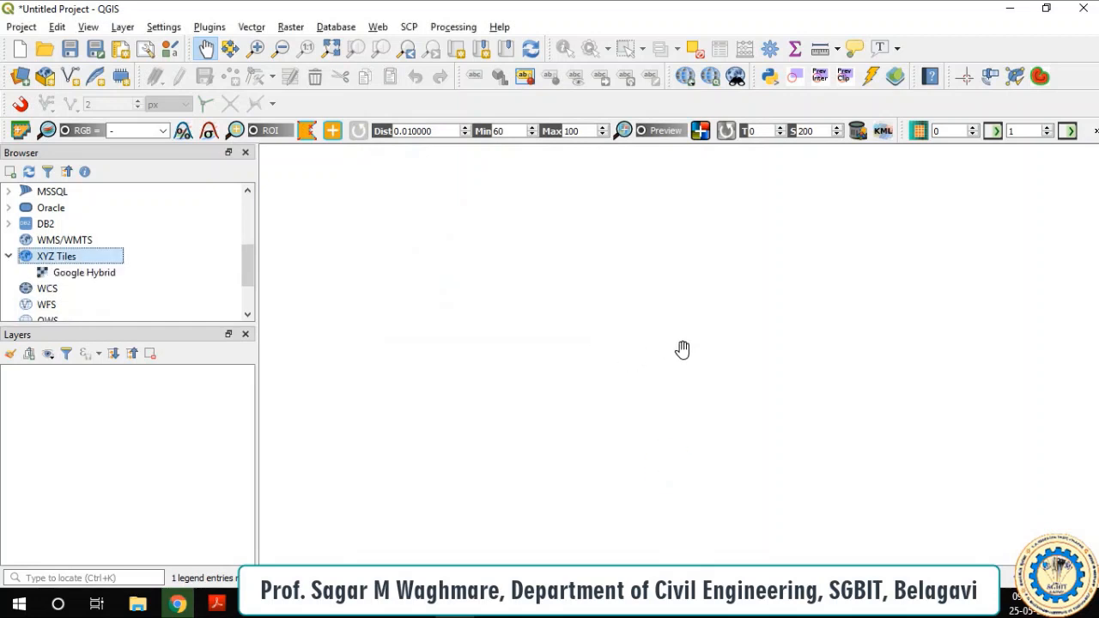
Step: Add the Google Hybrid tile connection to the project as a layer
click(77, 275)
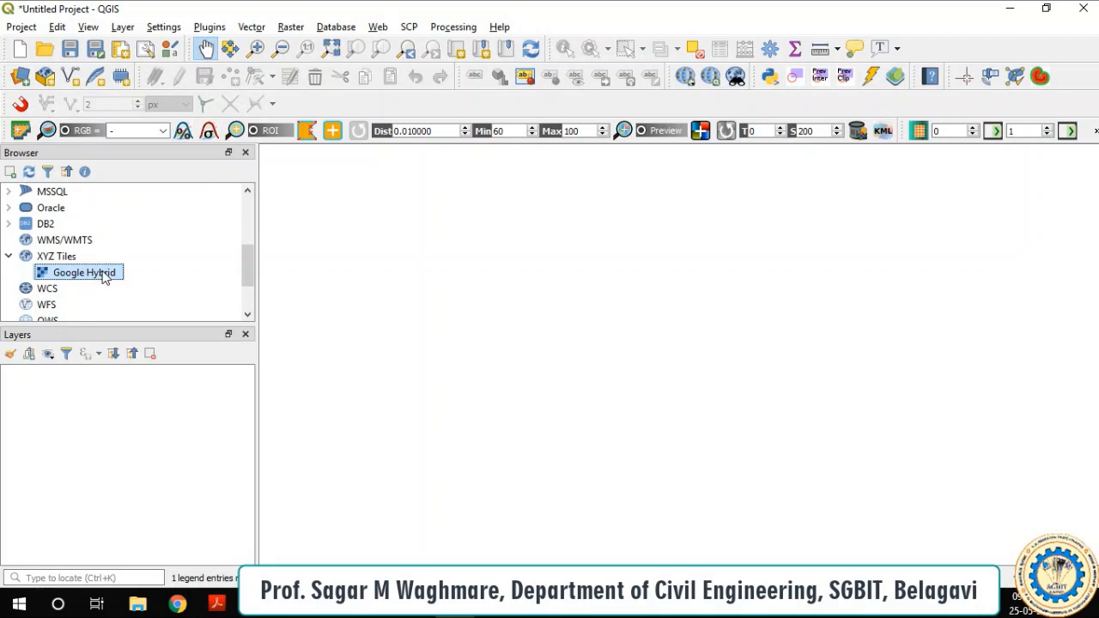
drag(103, 275, 101, 399)
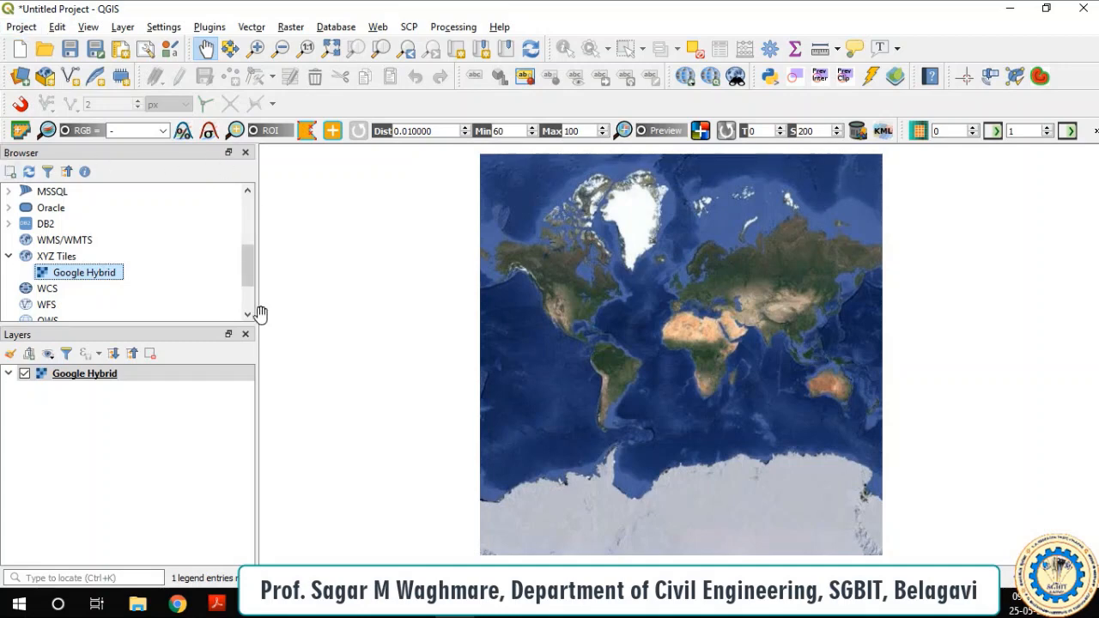
scroll(86, 258, up, 3)
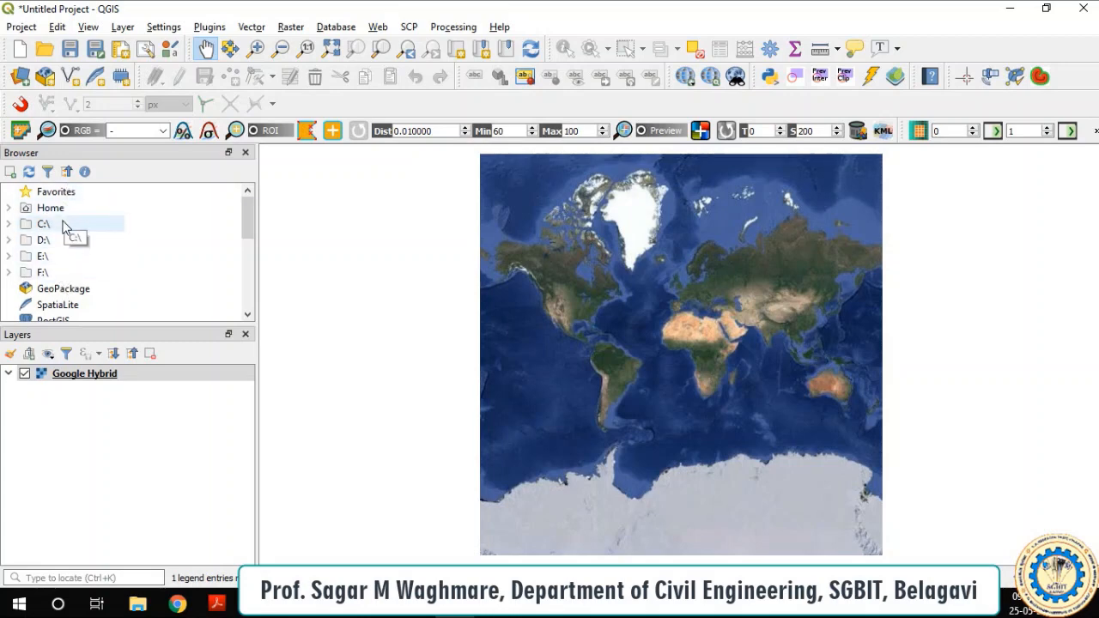
scroll(68, 240, down, 5)
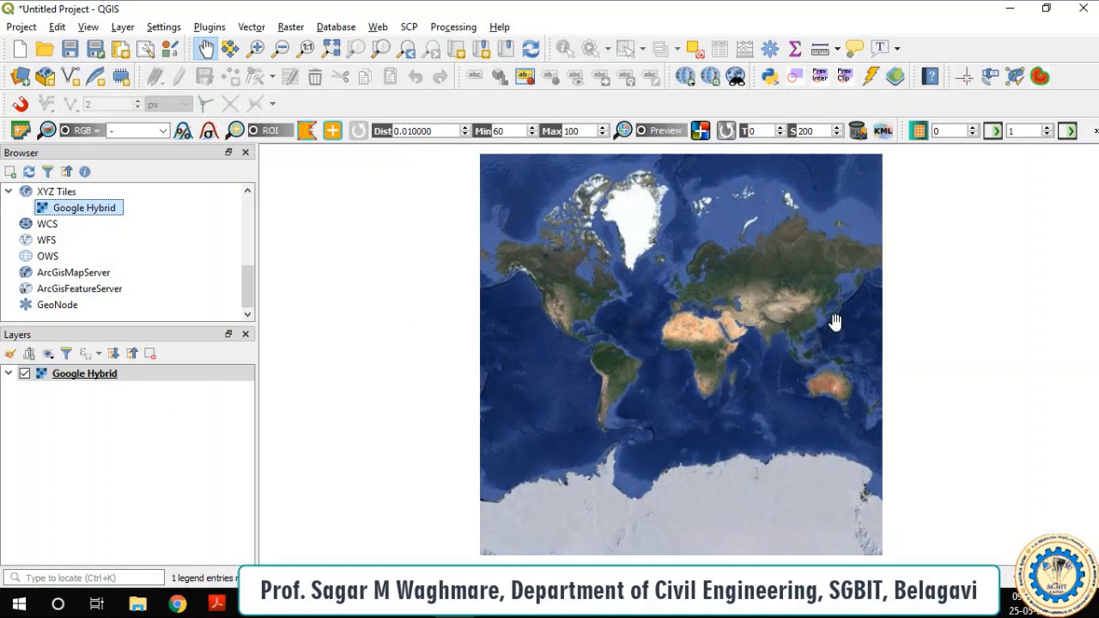
Step: Zoom in on the Google Hybrid map from the world view to the area around Belgaum, India
scroll(834, 315, up, 1)
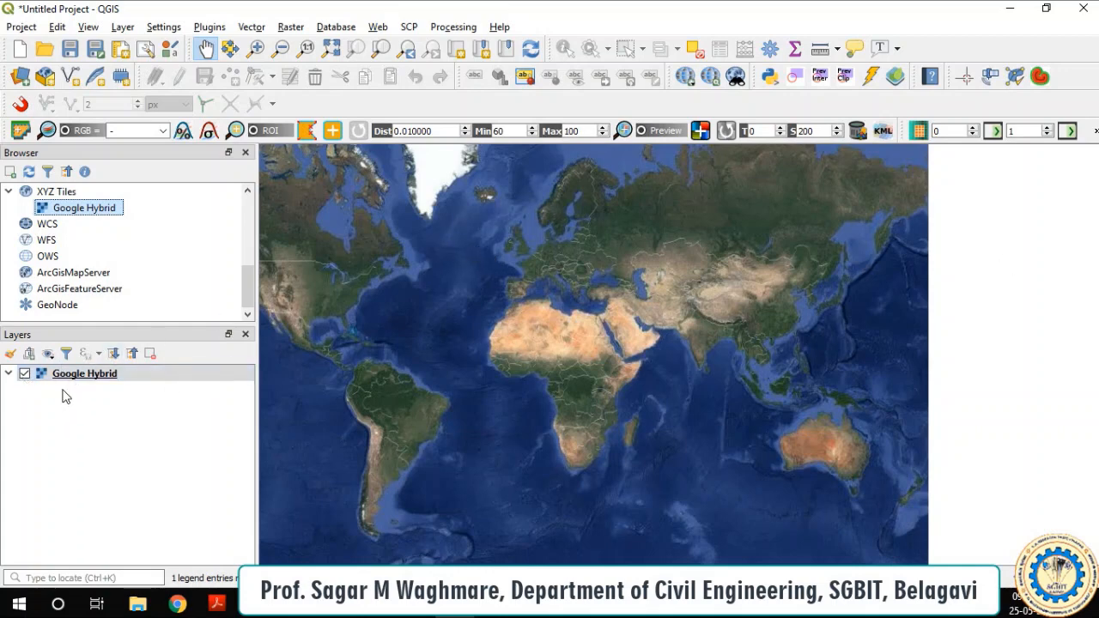
scroll(709, 351, up, 1)
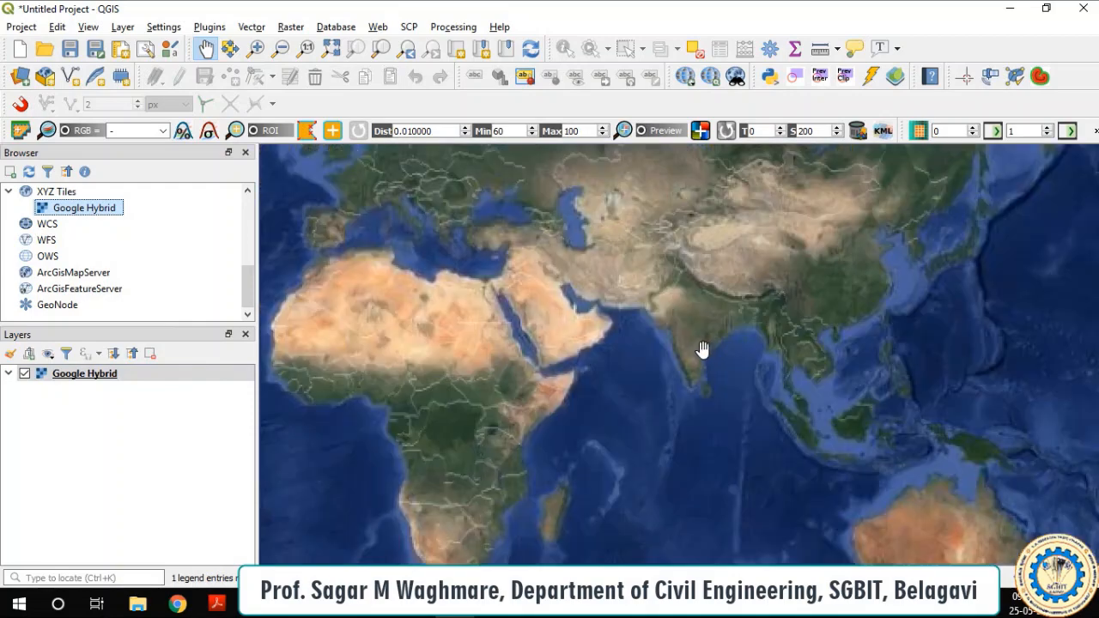
scroll(699, 347, up, 1)
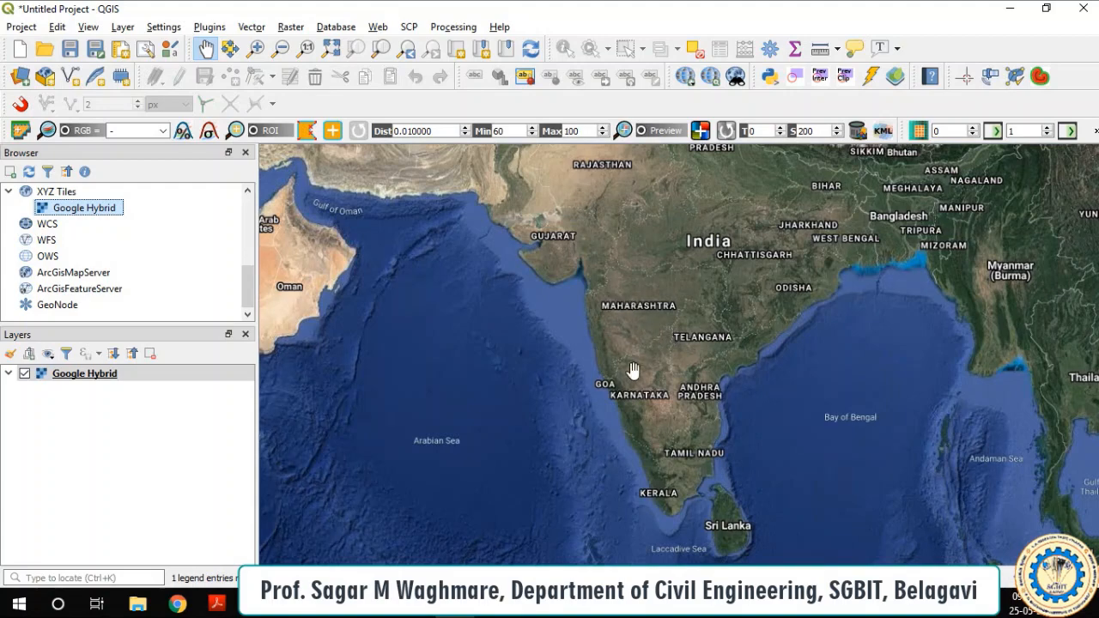
scroll(621, 382, up, 2)
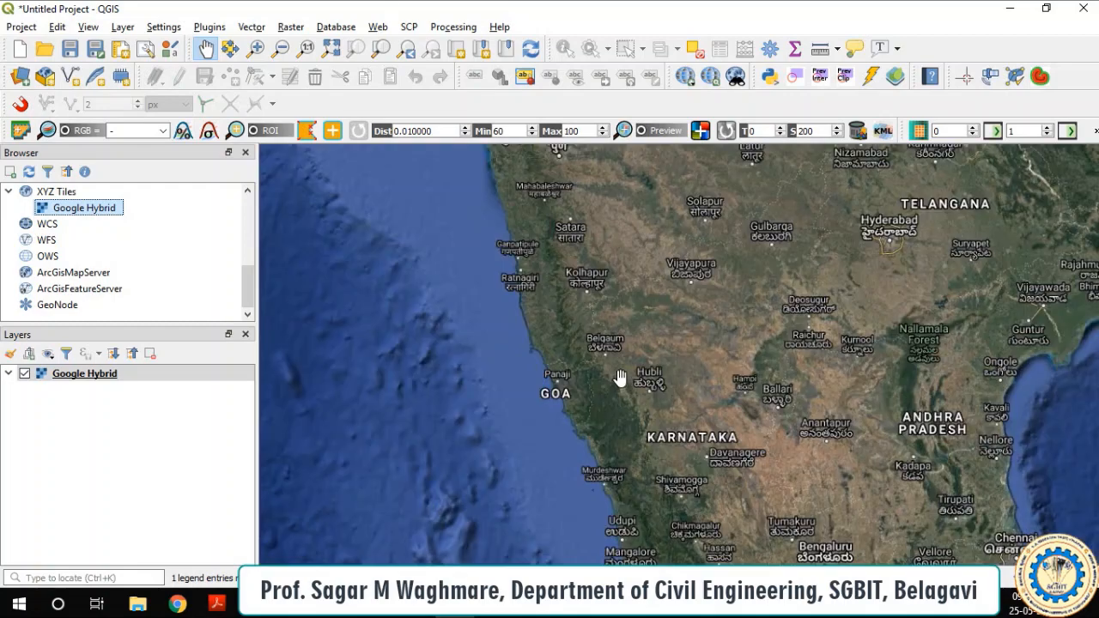
scroll(606, 341, up, 3)
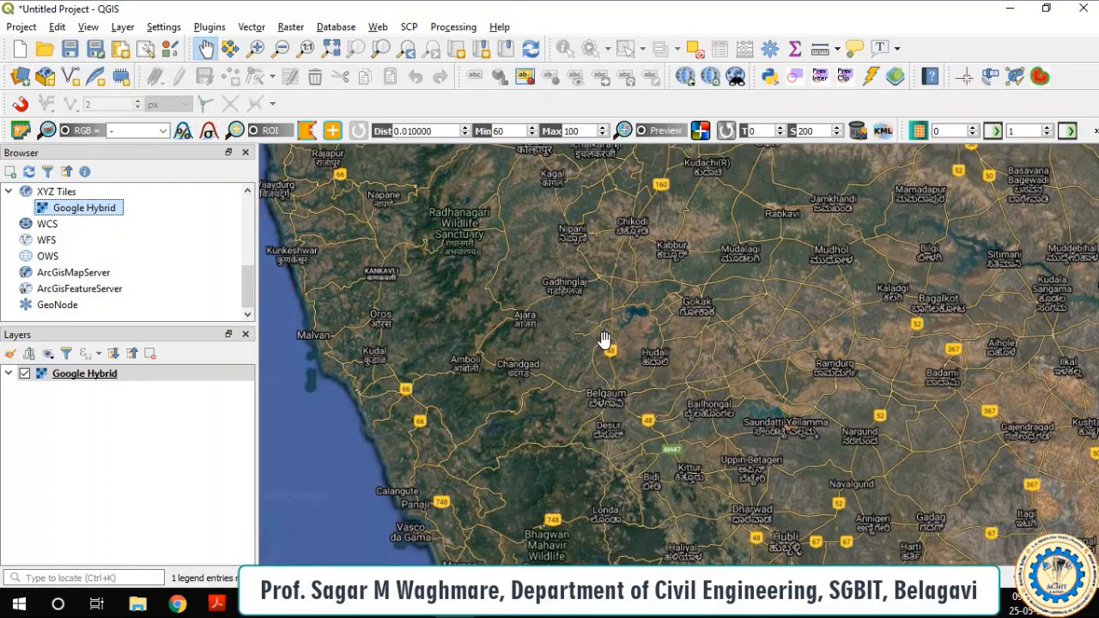
Step: Examine the Google Hybrid imagery and place labels around Belgaum, from the Hindalco Water Treatment area down to the city centre
scroll(613, 403, up, 2)
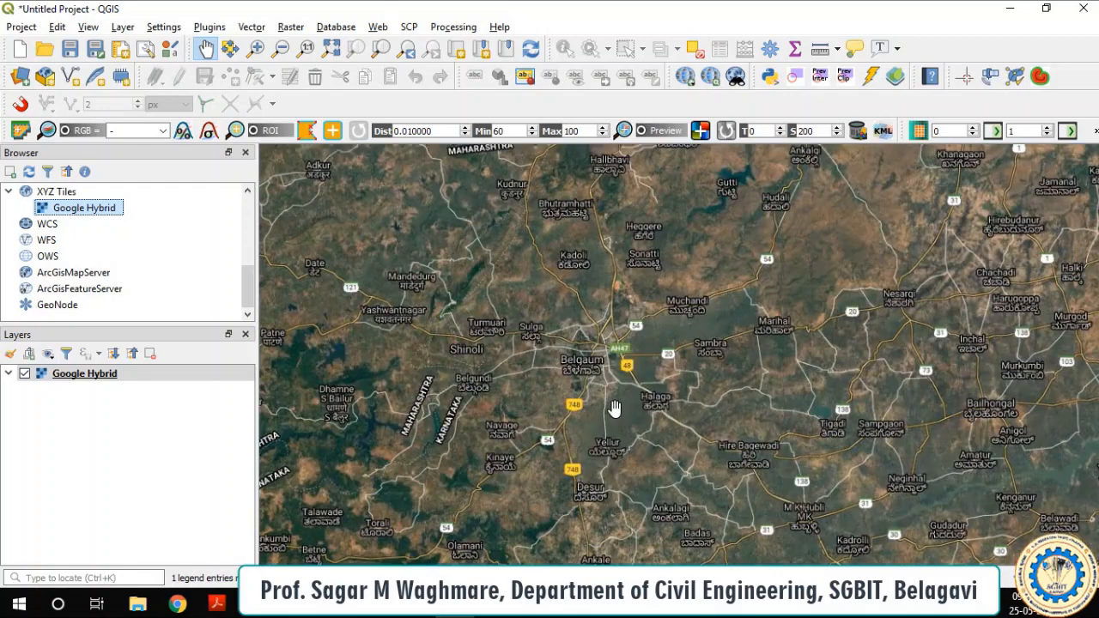
scroll(601, 395, up, 2)
scroll(593, 359, up, 2)
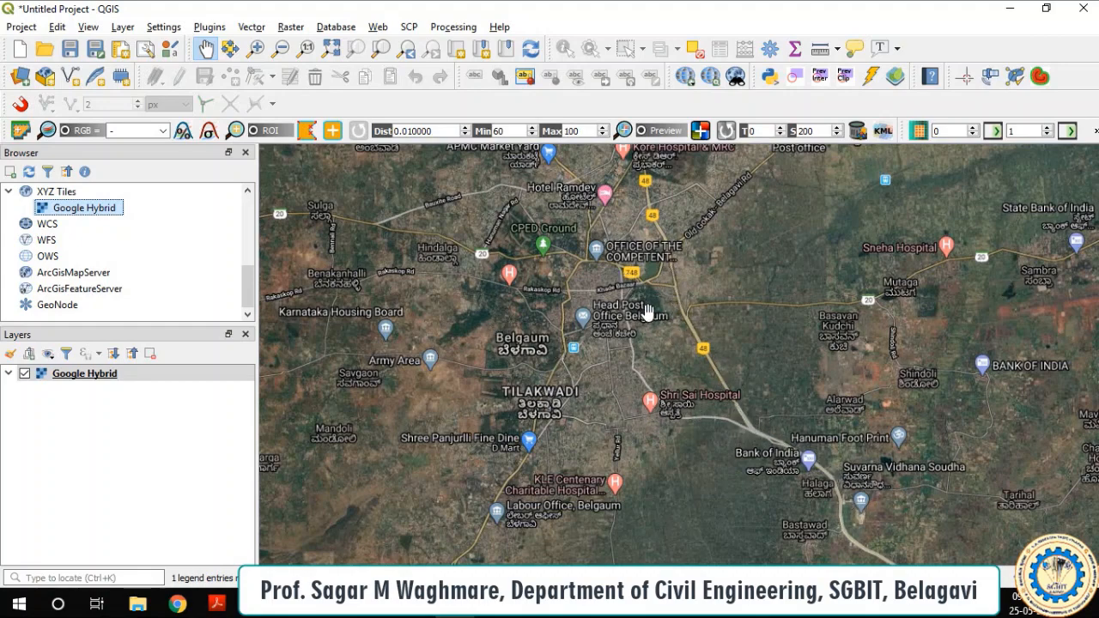
drag(741, 315, 695, 435)
scroll(729, 318, down, 1)
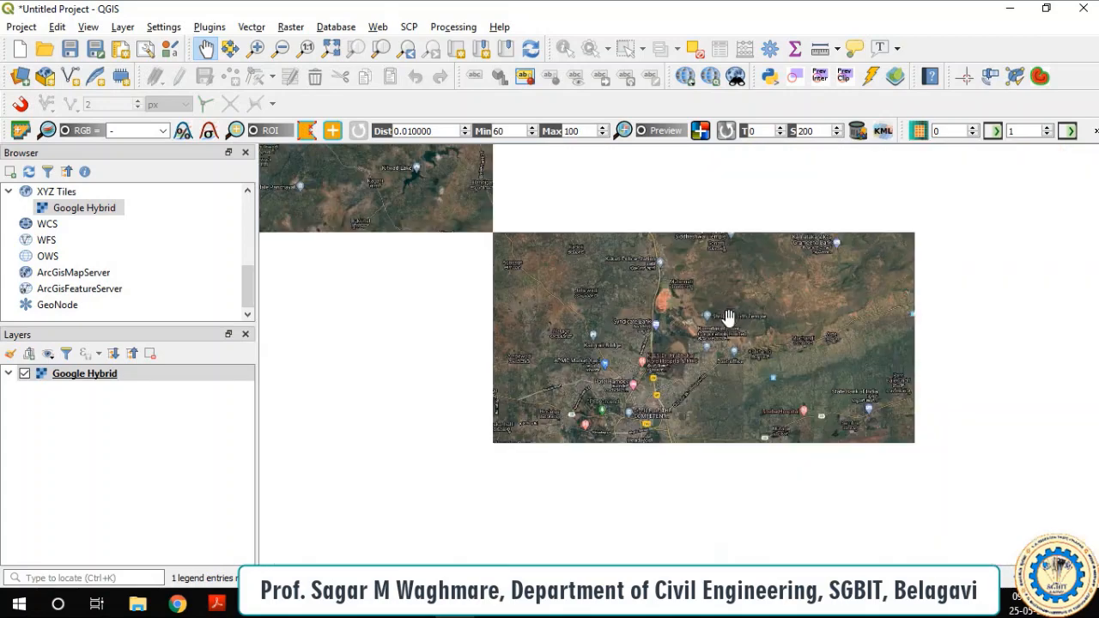
scroll(690, 348, up, 1)
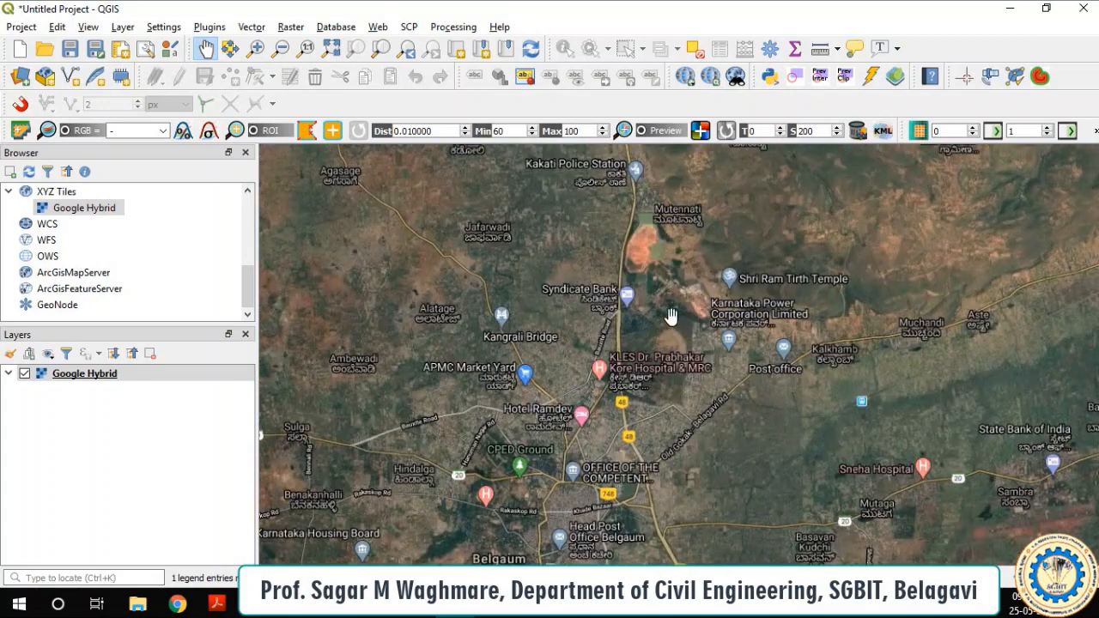
scroll(645, 245, up, 1)
scroll(637, 231, up, 1)
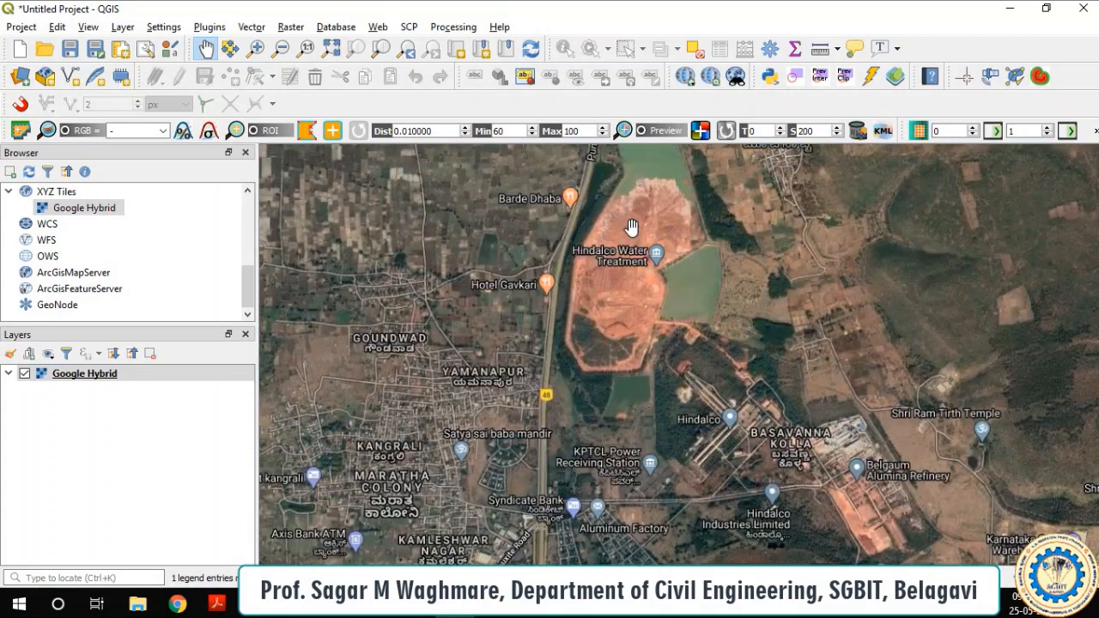
scroll(632, 221, up, 1)
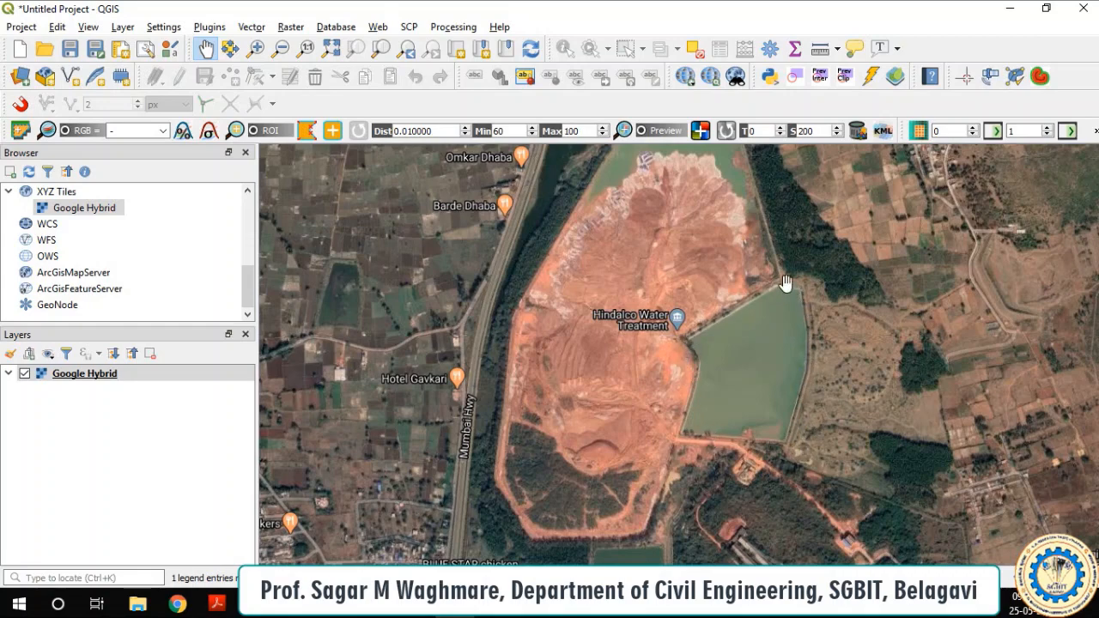
scroll(713, 289, down, 2)
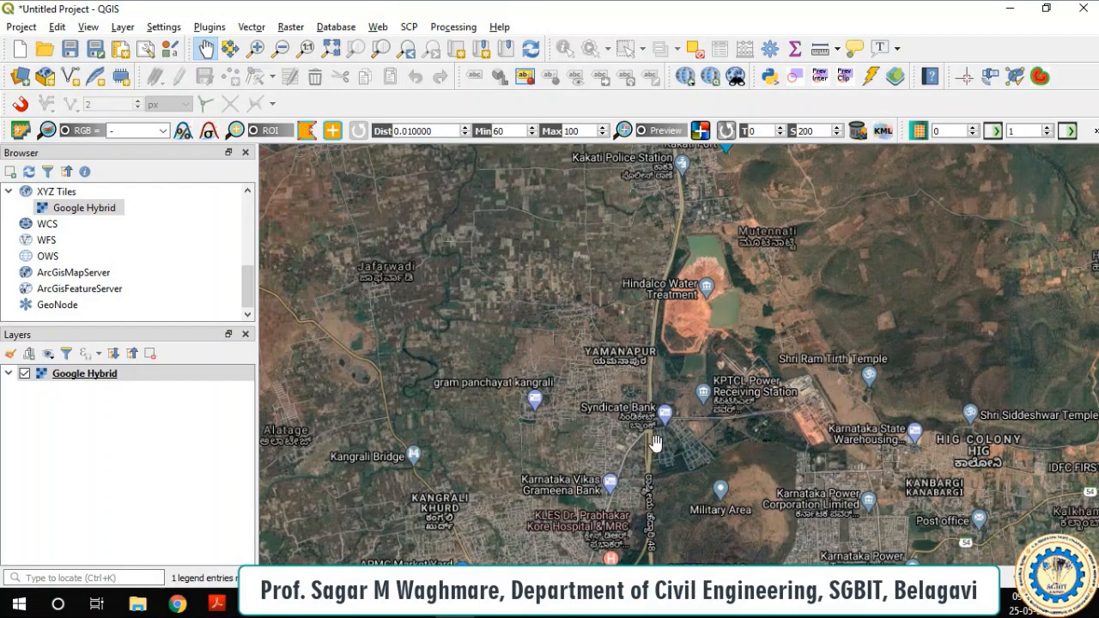
drag(655, 438, 679, 252)
drag(644, 382, 662, 250)
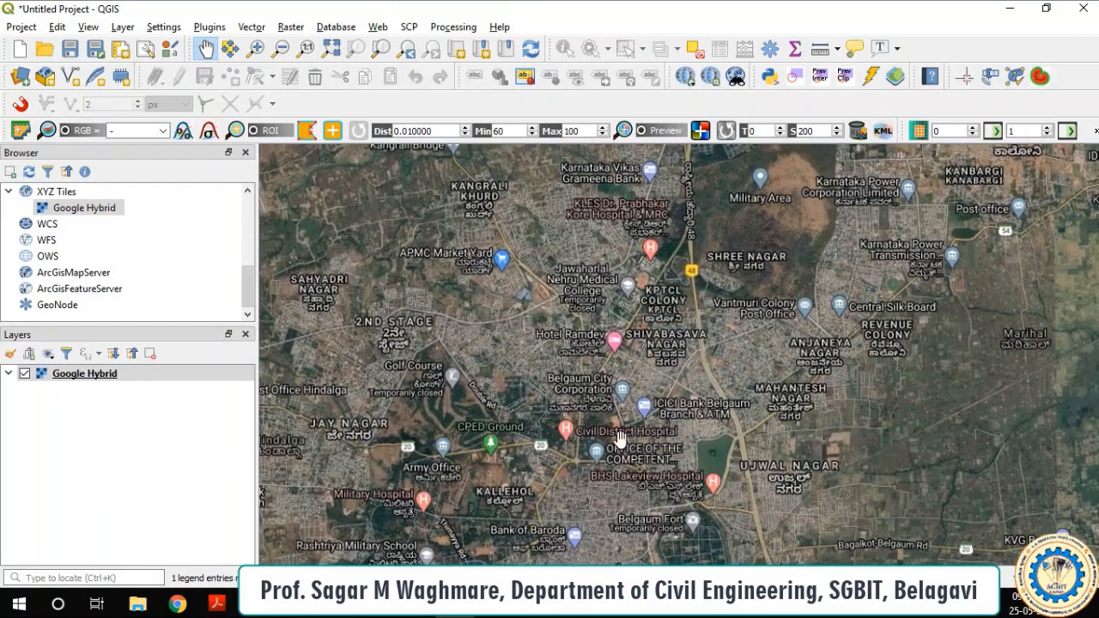
scroll(620, 440, up, 2)
scroll(668, 352, down, 2)
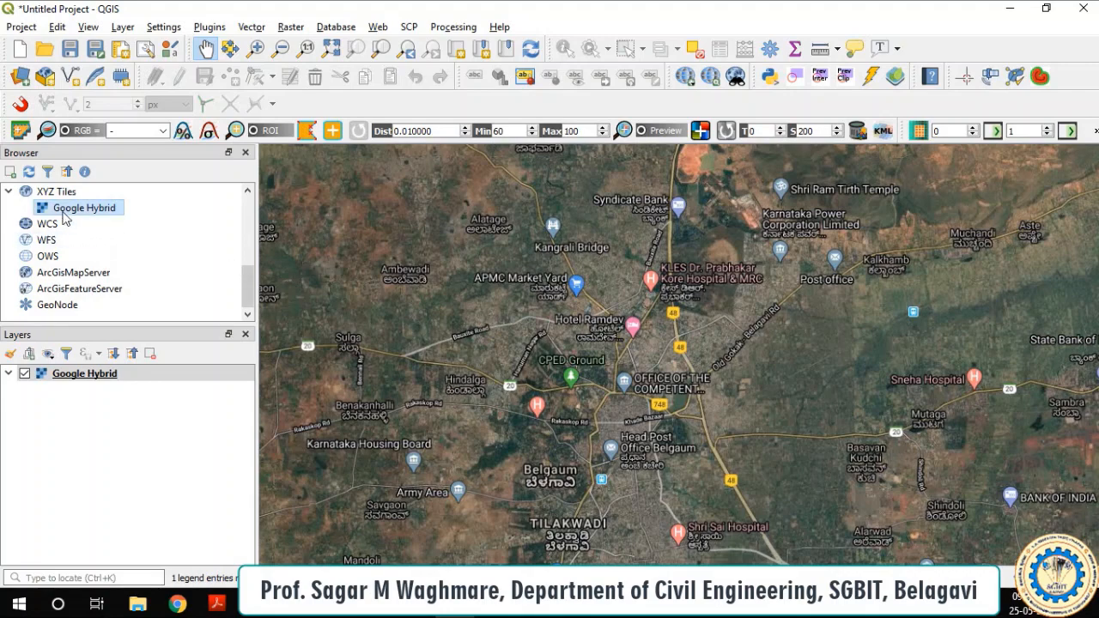
Step: Switch to Chrome and copy the Satellite only tile URL from the list of available Google Maps layers
scroll(74, 210, up, 1)
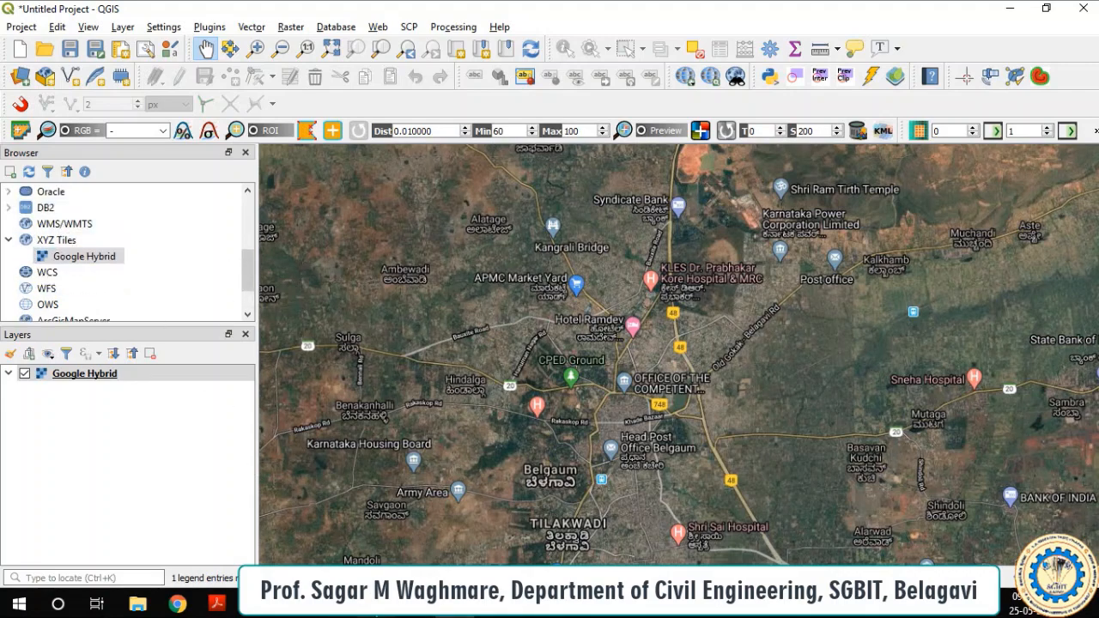
click(177, 604)
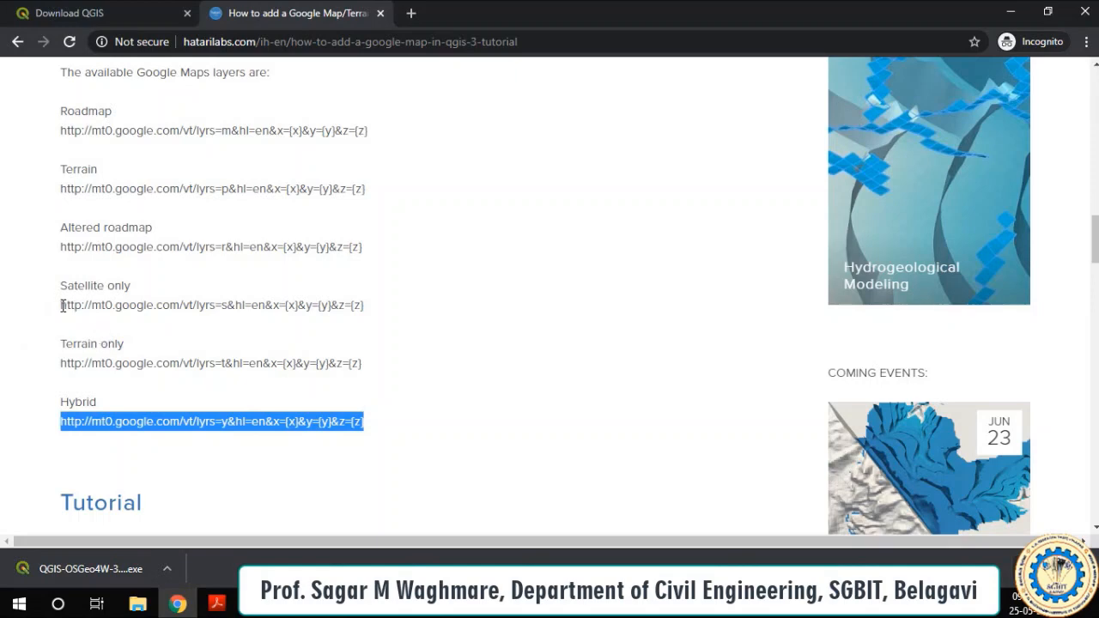
drag(62, 305, 380, 310)
key(ctrl+c)
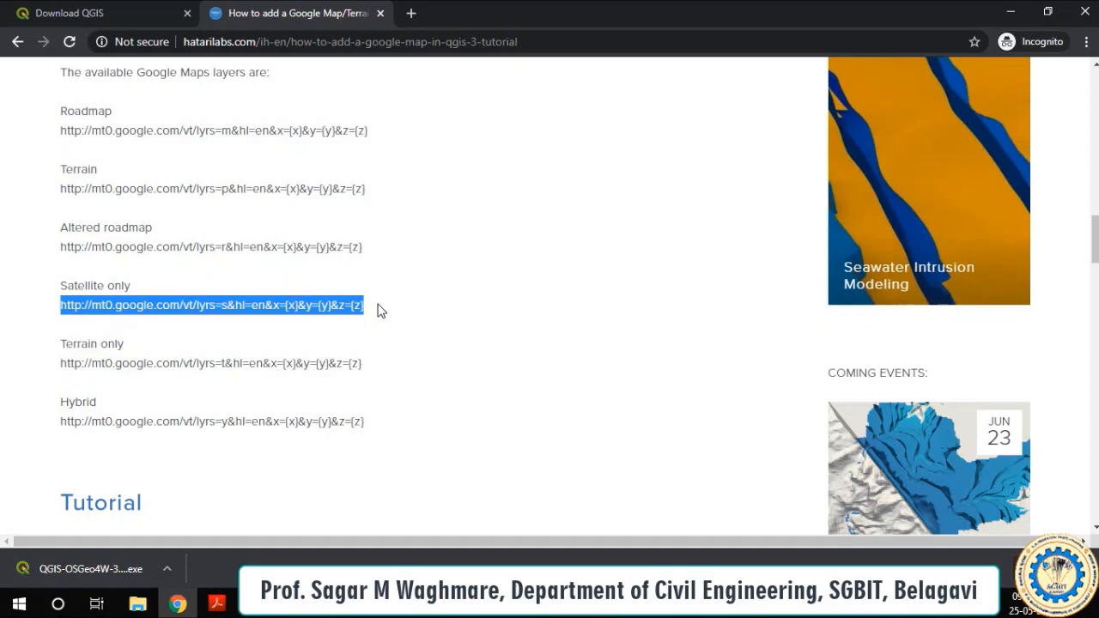
Step: Switch back to QGIS and start a new XYZ Tiles connection with the name Google Data
key(alt+Tab)
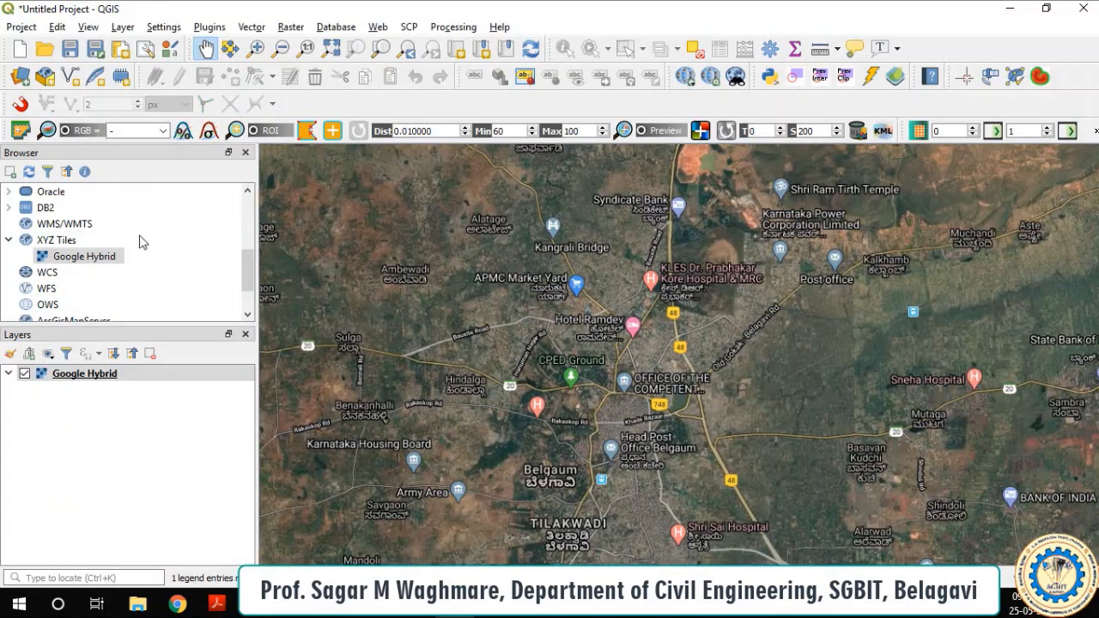
click(67, 240)
right_click(70, 241)
click(86, 252)
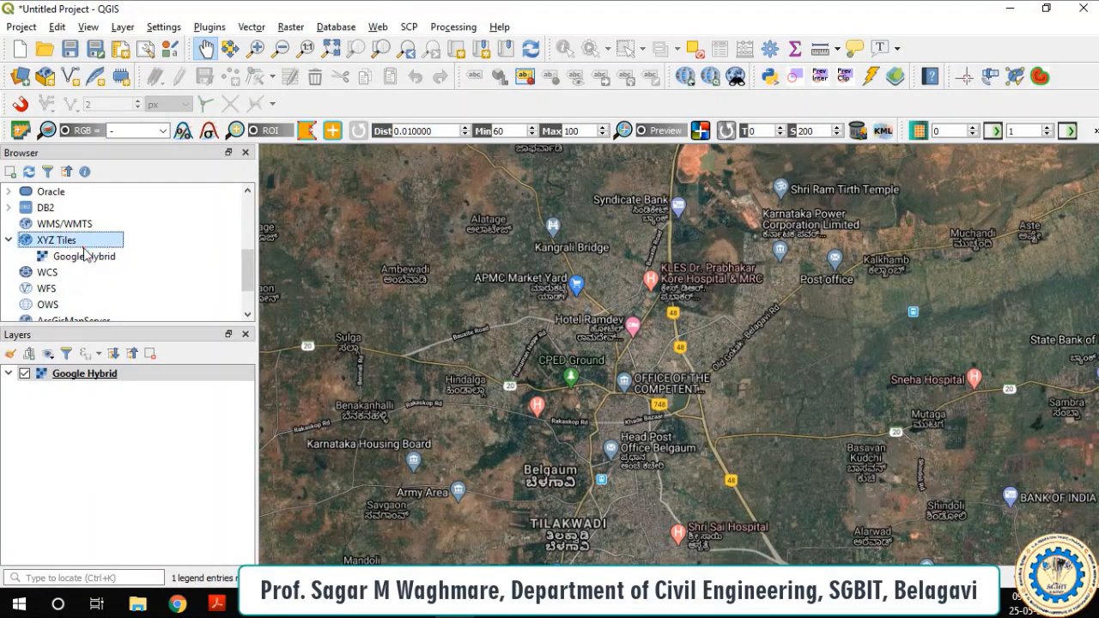
key(ctrl+v)
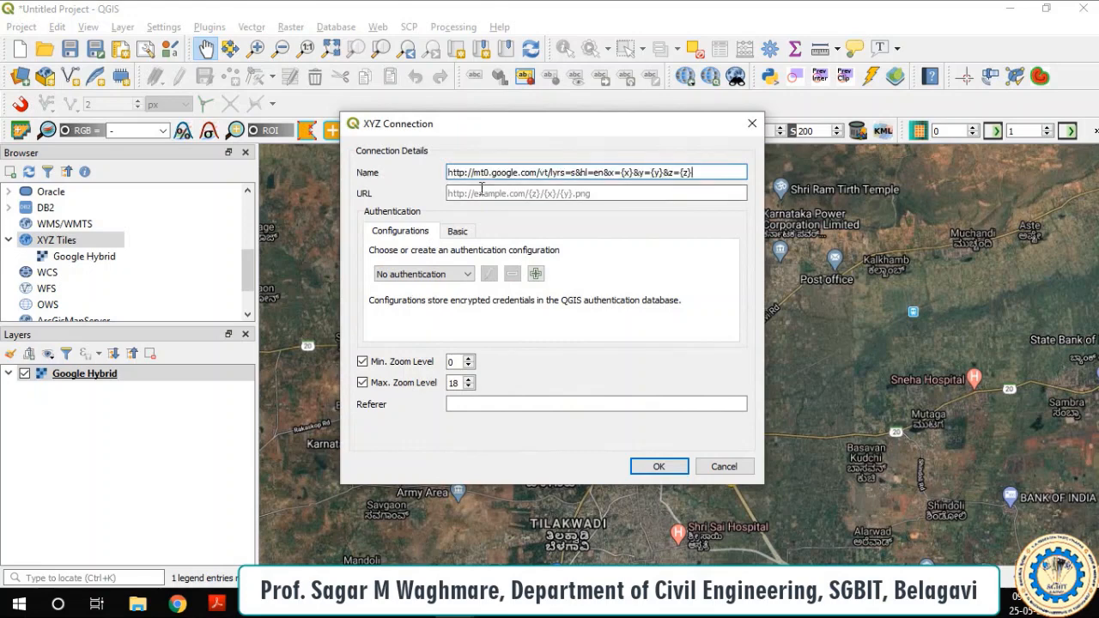
drag(692, 172, 458, 171)
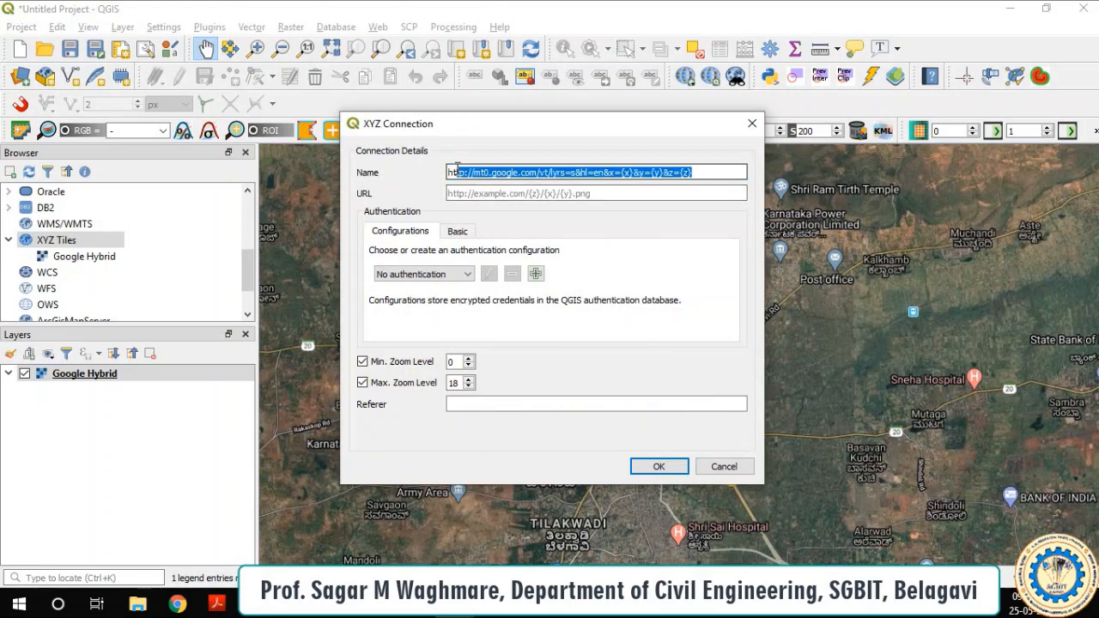
text(Google Data)
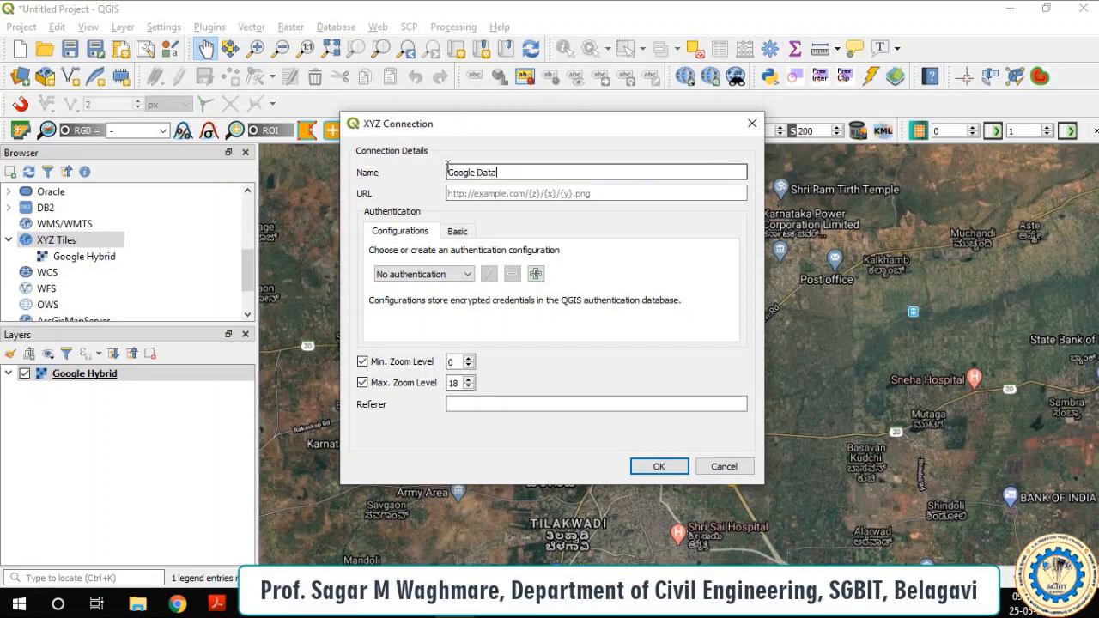
click(517, 194)
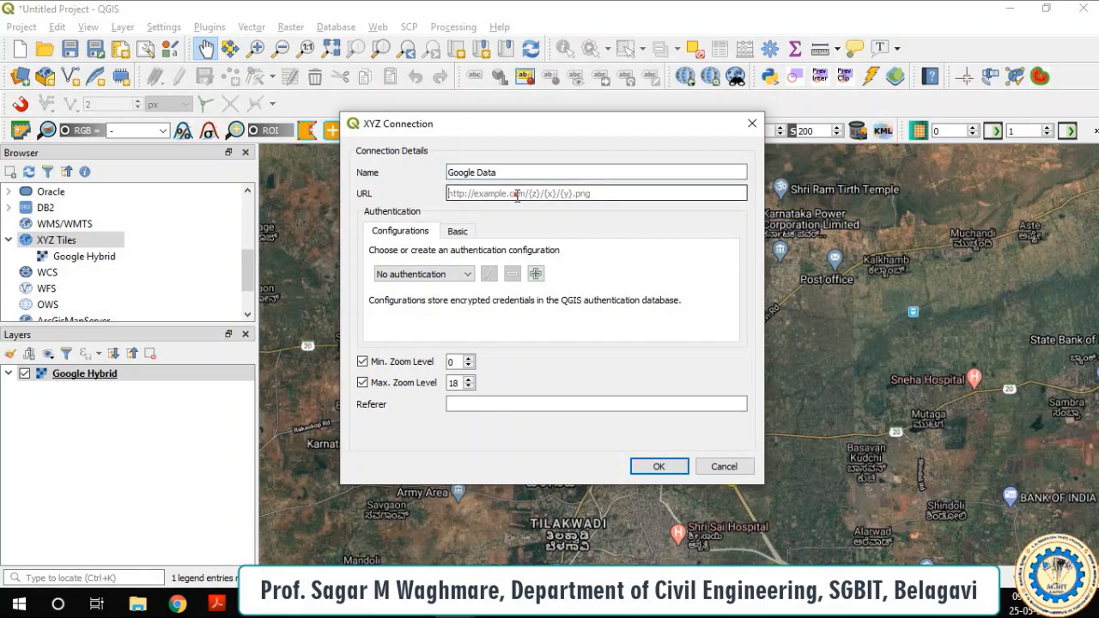
key(ctrl+v)
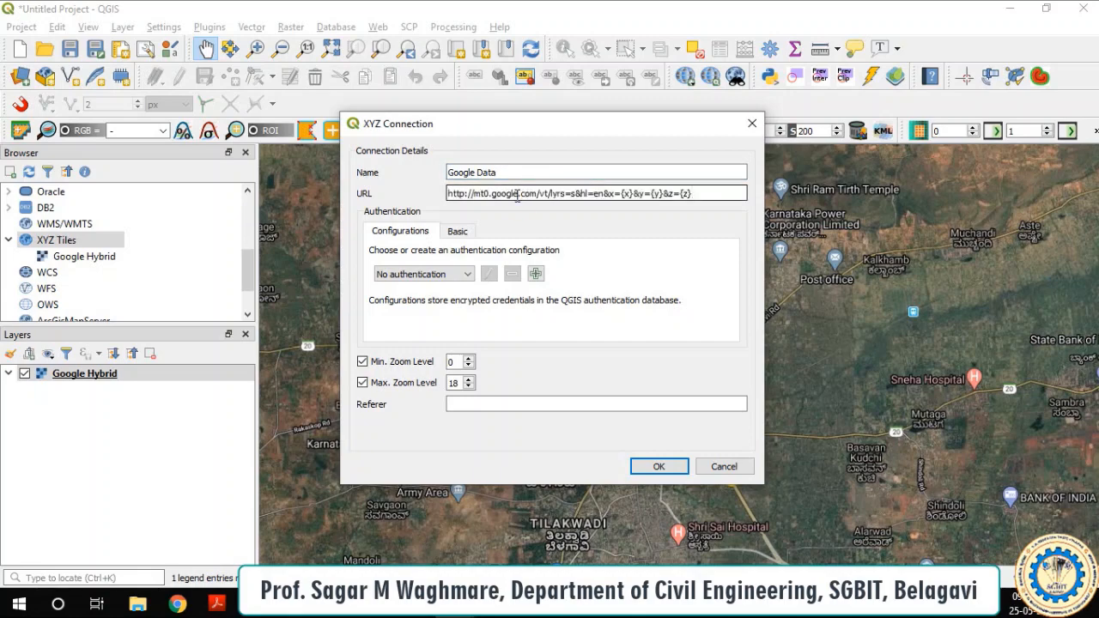
click(659, 466)
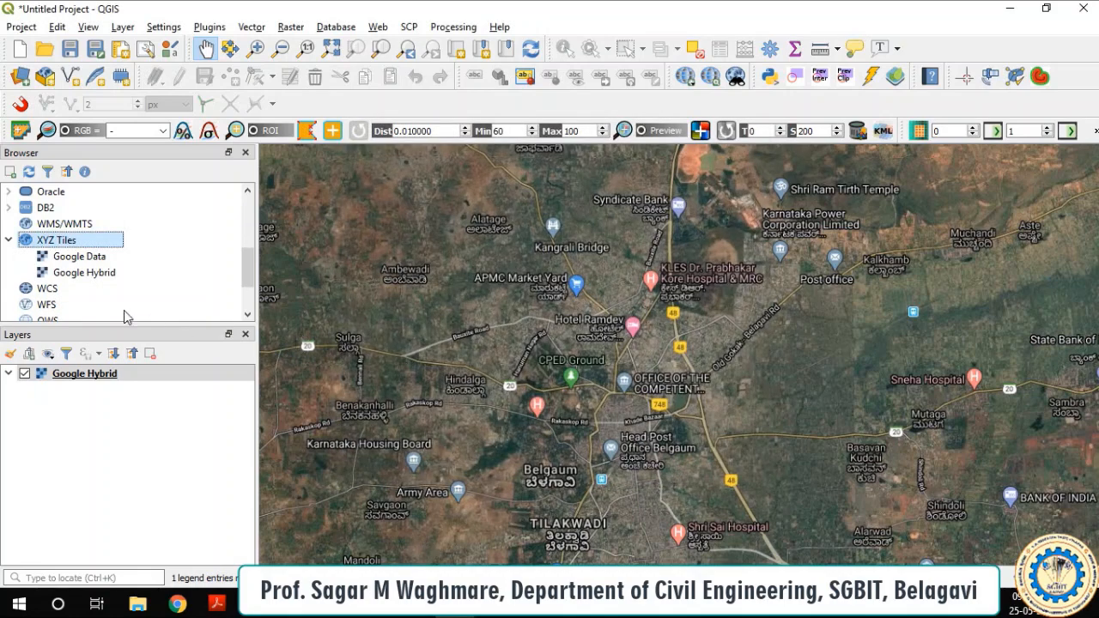
Step: Add the Google Data tile connection to the project as a layer above Google Hybrid
click(84, 256)
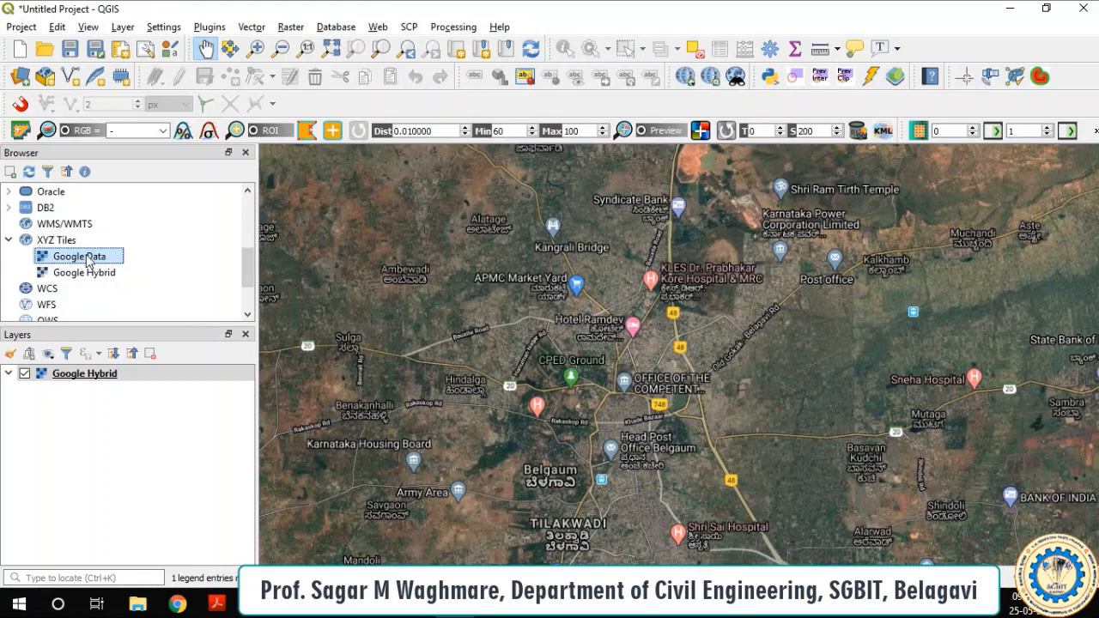
drag(86, 262, 76, 378)
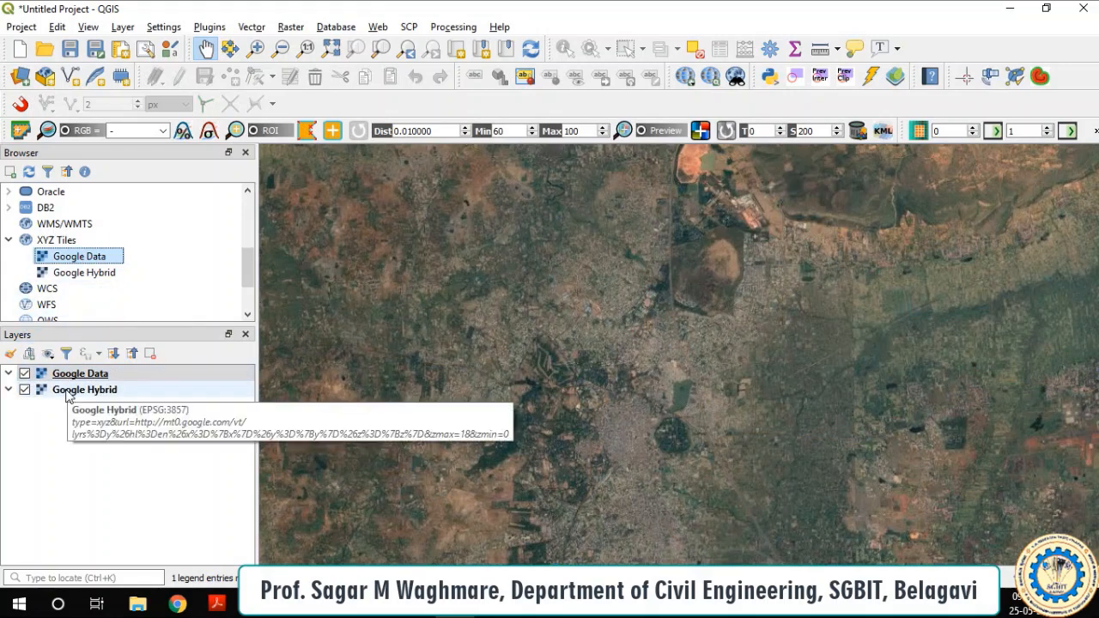
click(68, 391)
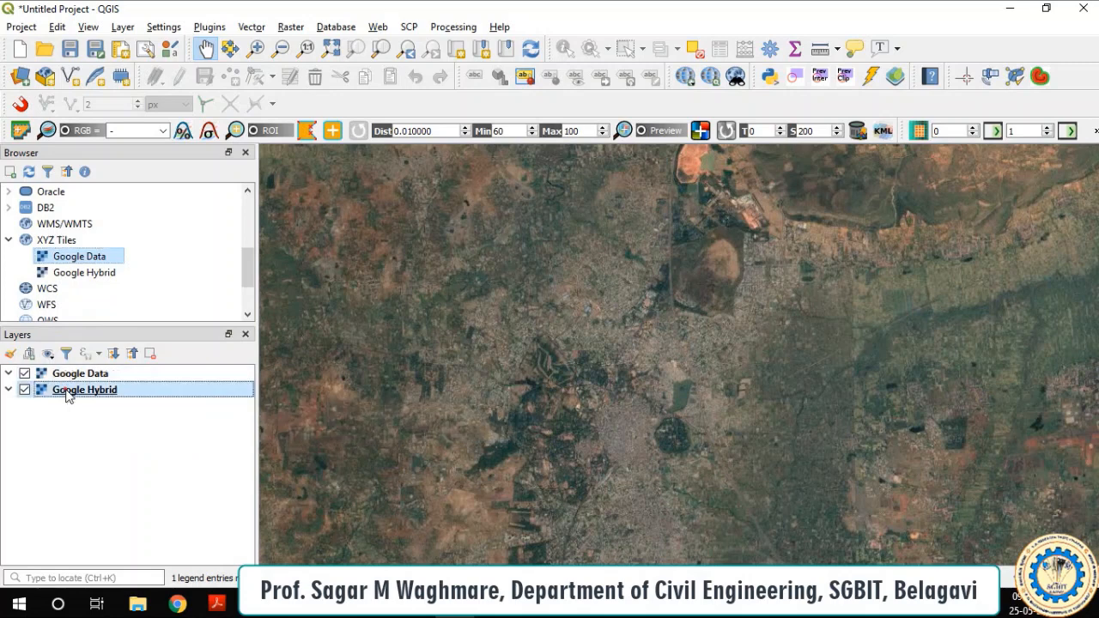
click(108, 379)
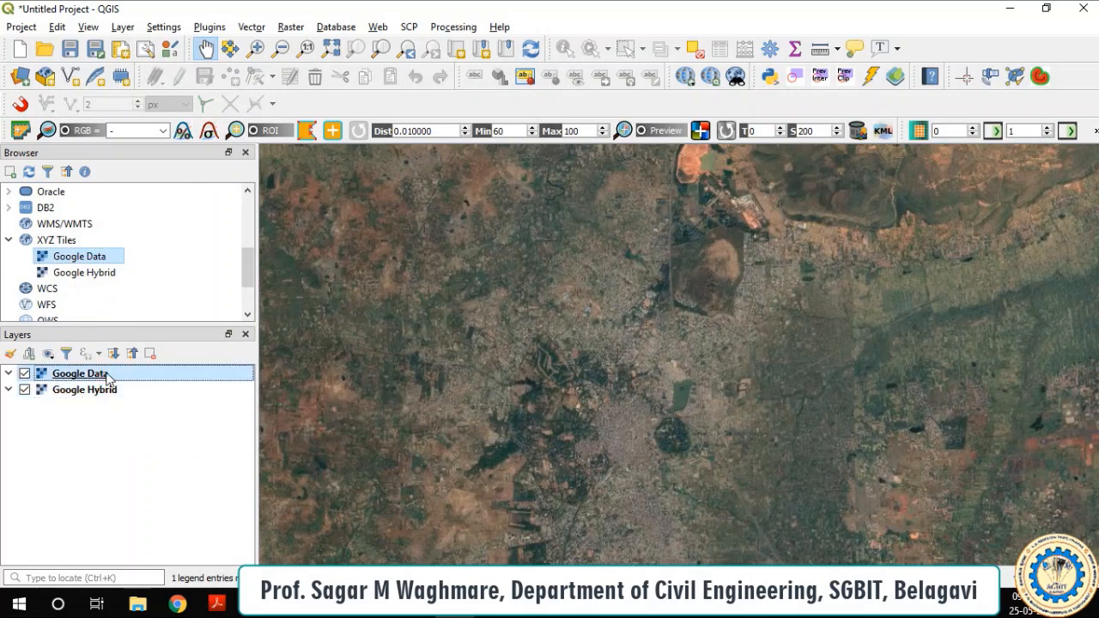
Step: Toggle the Google Data layer's visibility off and on to compare its imagery with the Google Hybrid layer
click(24, 374)
click(24, 374)
click(25, 374)
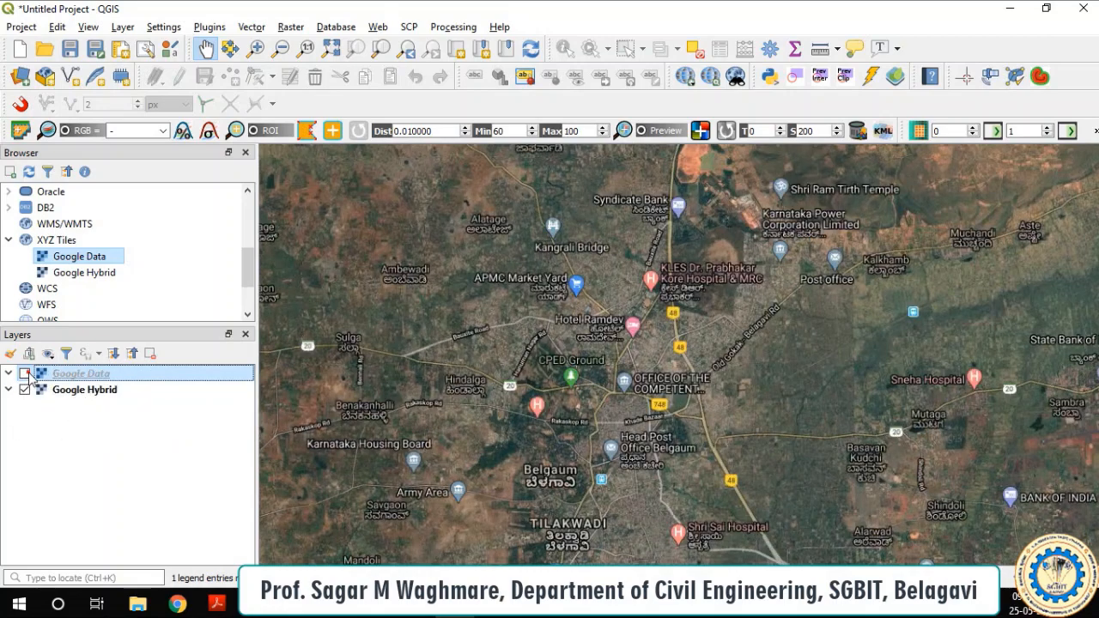
click(24, 374)
click(24, 375)
click(24, 374)
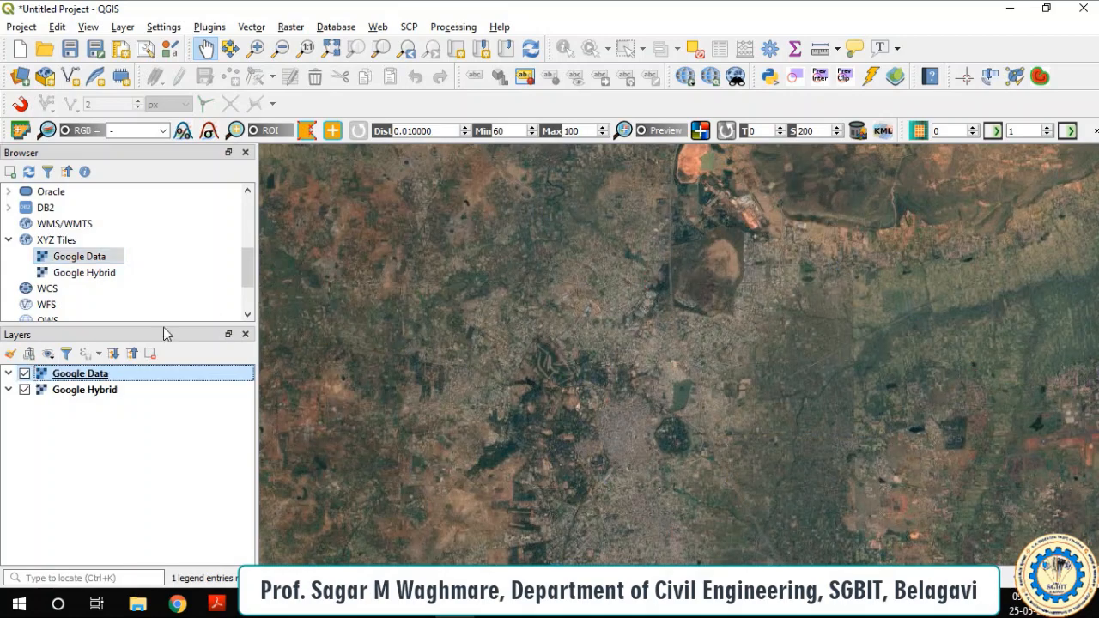
click(24, 374)
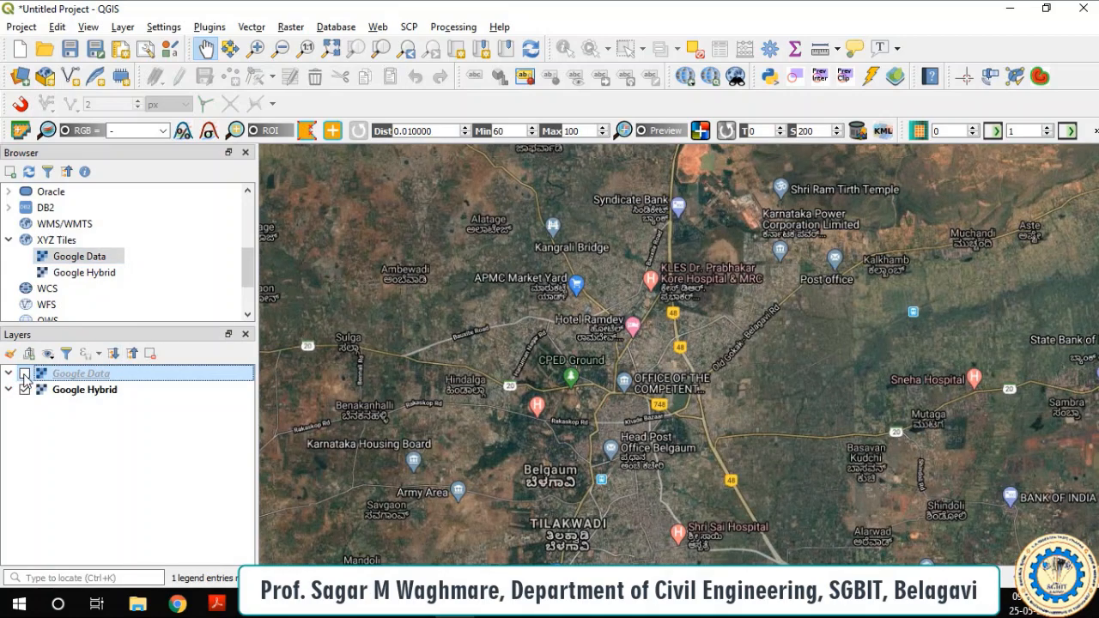
click(24, 375)
Step: View the Google Data imagery of central Belgaum close up and hide that layer to reveal Google Hybrid
scroll(622, 395, up, 2)
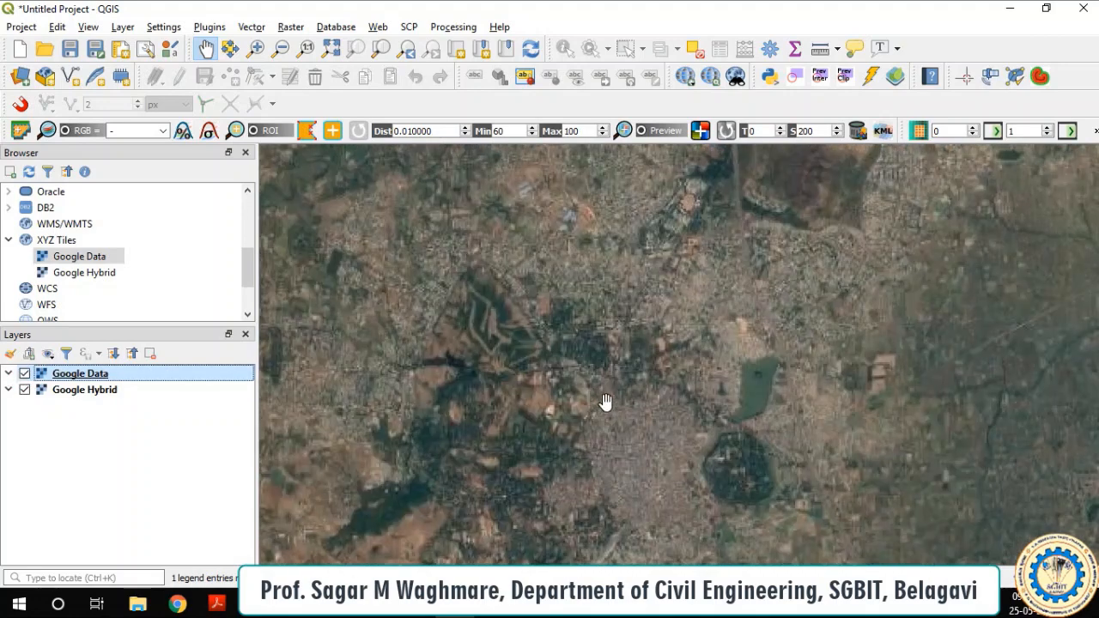
scroll(652, 359, up, 2)
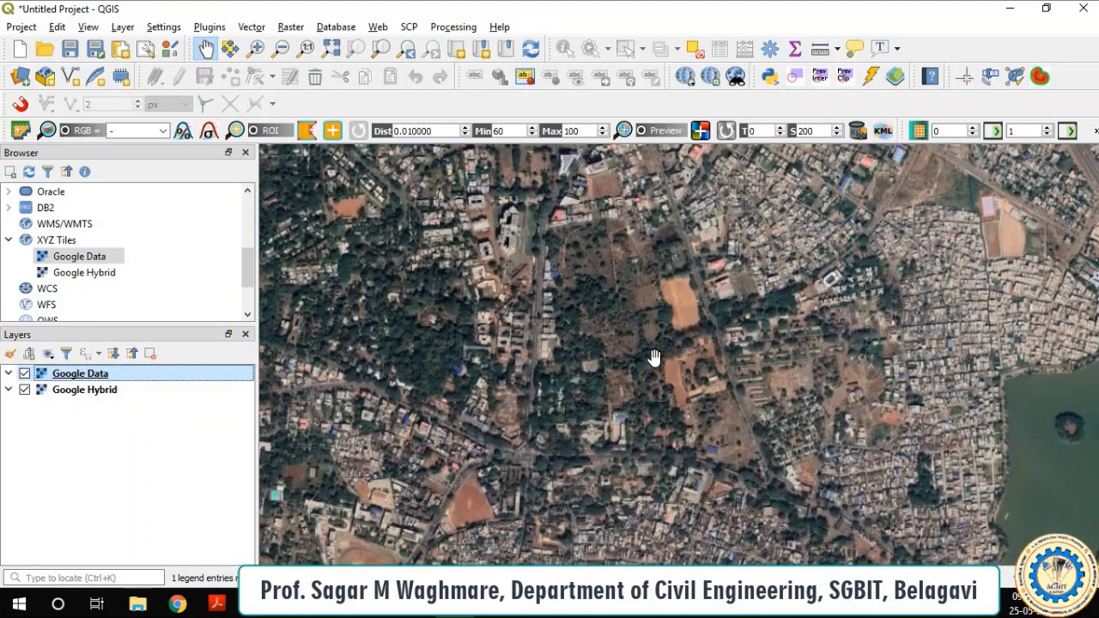
scroll(653, 357, down, 2)
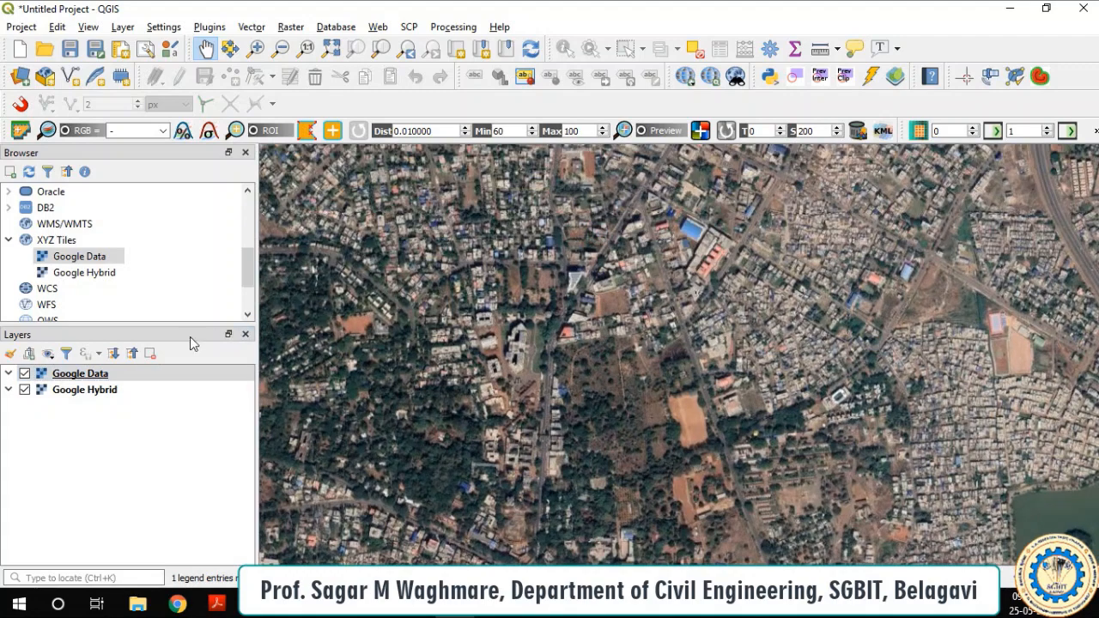
click(24, 375)
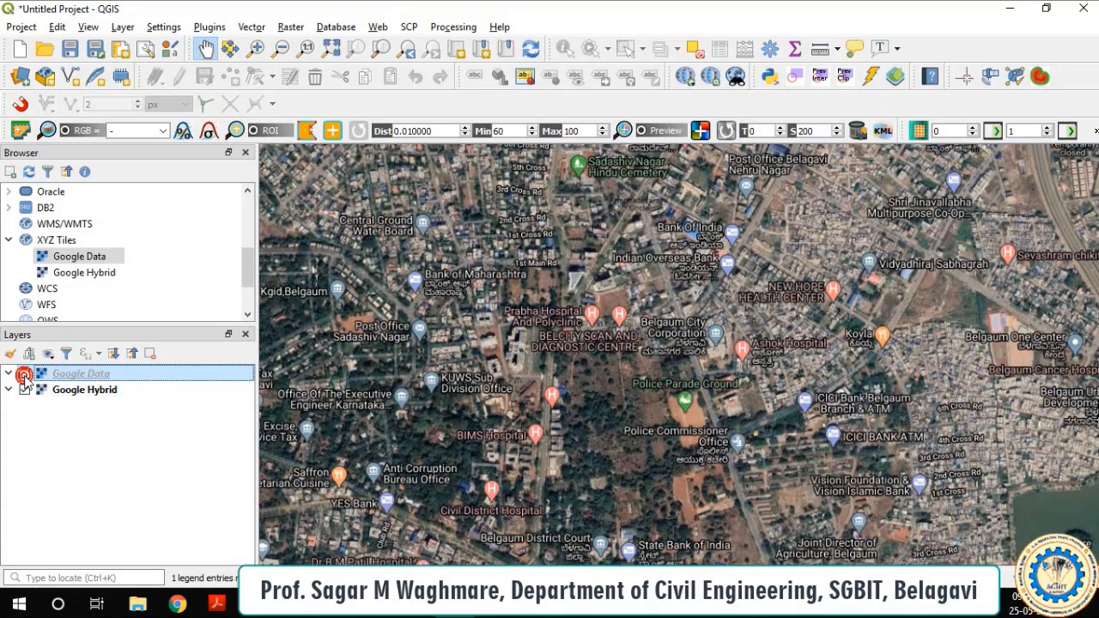
Step: Examine the Google Hybrid labels from the BIMS hostel buildings out to the Nehru Nagar and Shivabasava Nagar area
scroll(471, 364, up, 2)
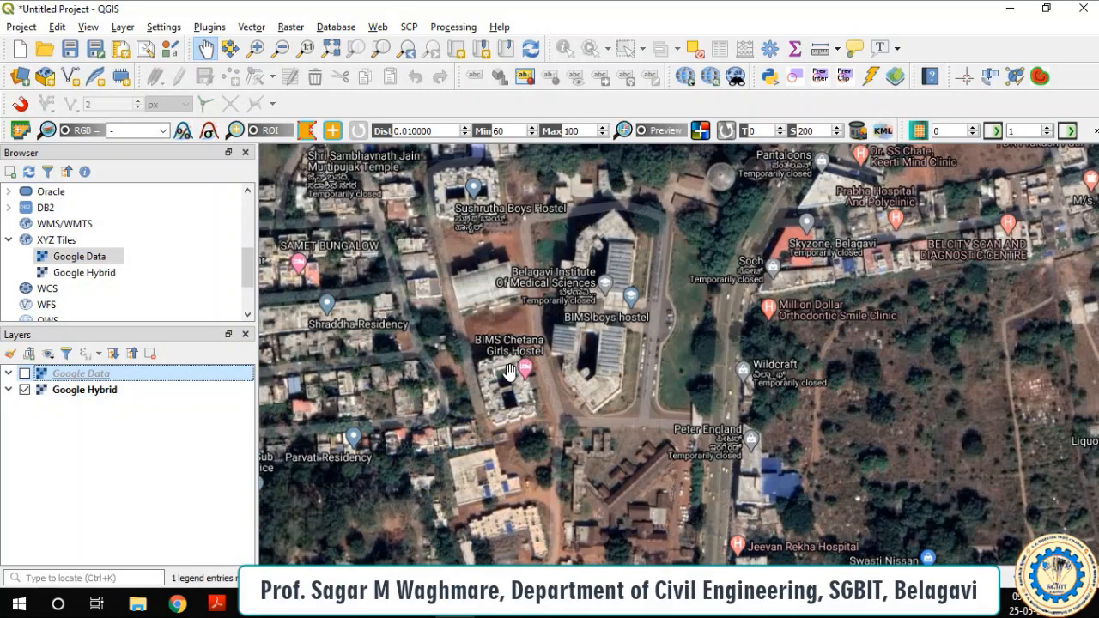
drag(491, 363, 549, 384)
scroll(616, 344, up, 1)
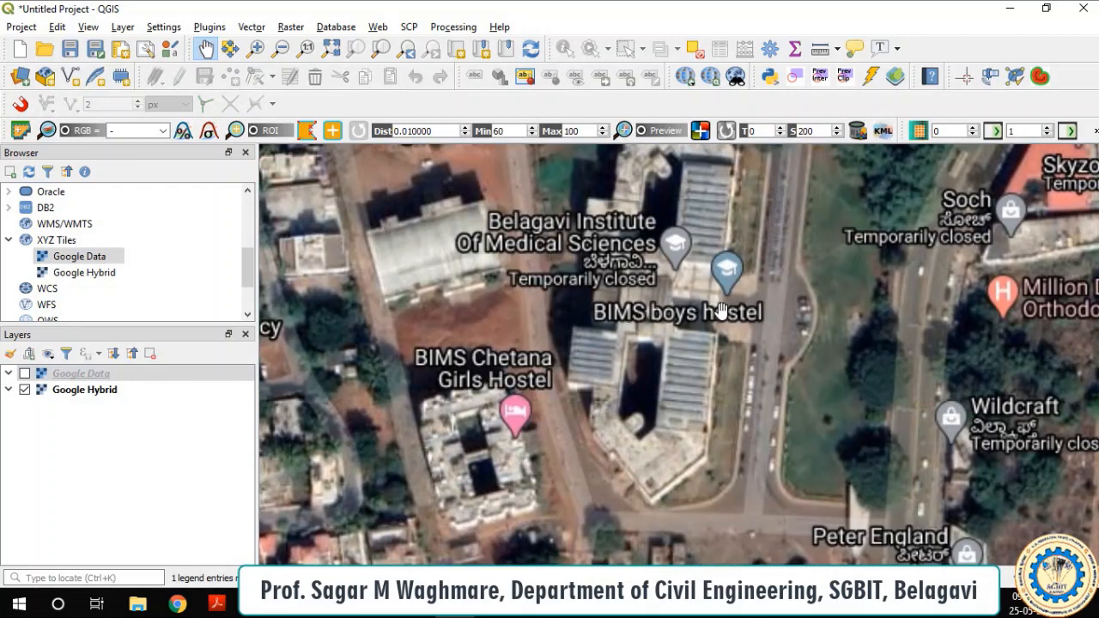
scroll(650, 340, down, 2)
scroll(656, 344, down, 1)
drag(816, 334, 691, 376)
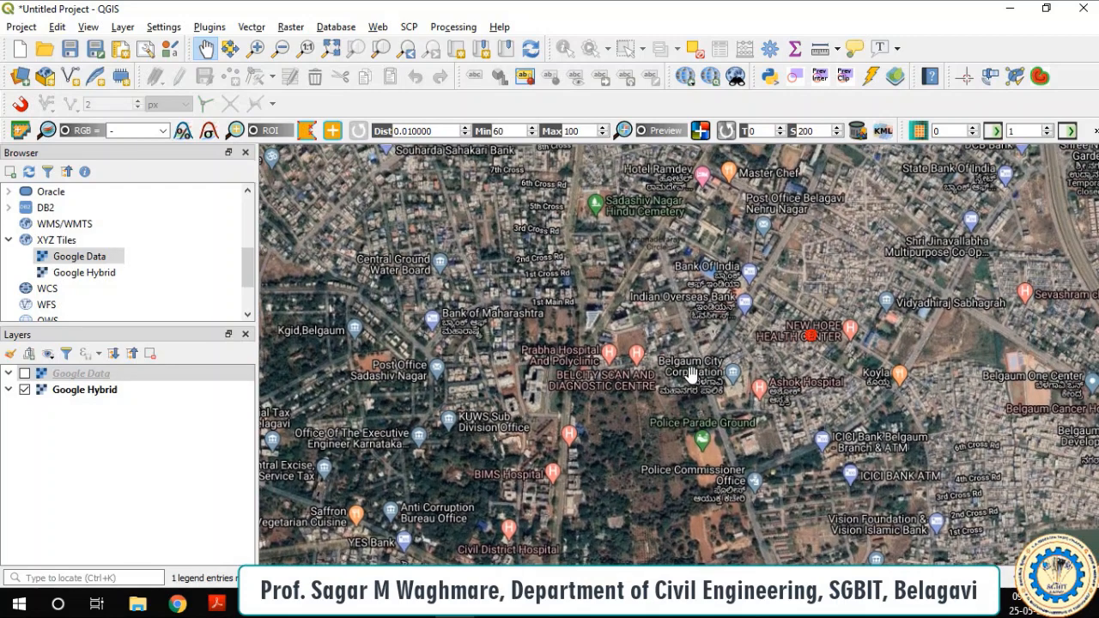
scroll(697, 349, down, 1)
drag(779, 284, 686, 346)
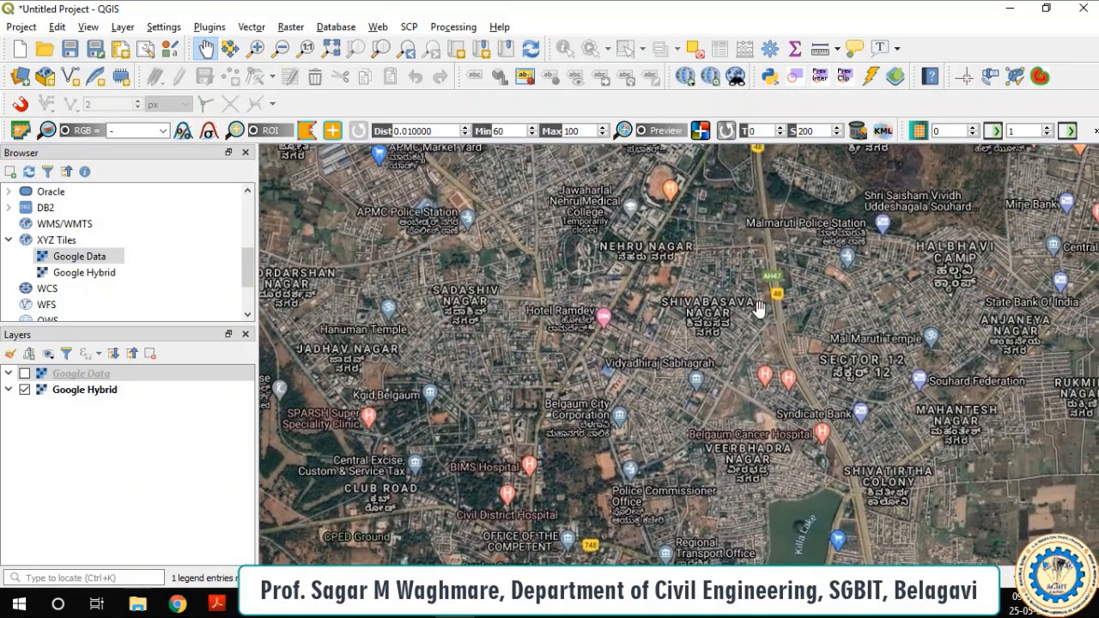
Step: Examine the Google Hybrid labels and buildings around the SG Balekundri Institute of Technology campus up close
scroll(720, 315, up, 1)
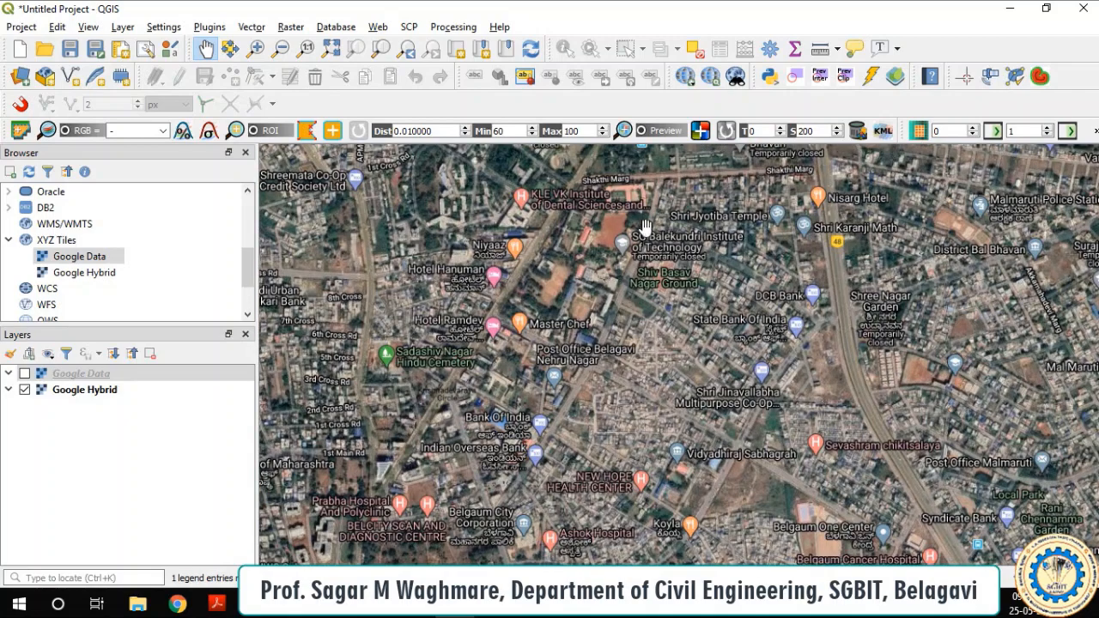
scroll(635, 233, up, 1)
scroll(590, 230, up, 1)
scroll(598, 236, down, 1)
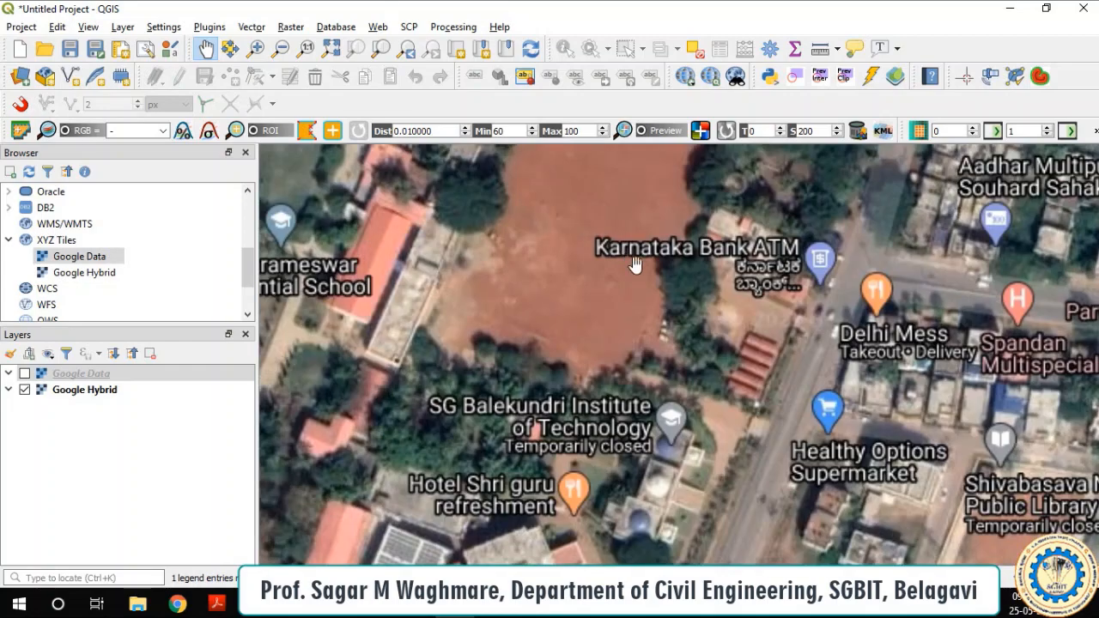
drag(658, 284, 696, 280)
scroll(696, 280, down, 1)
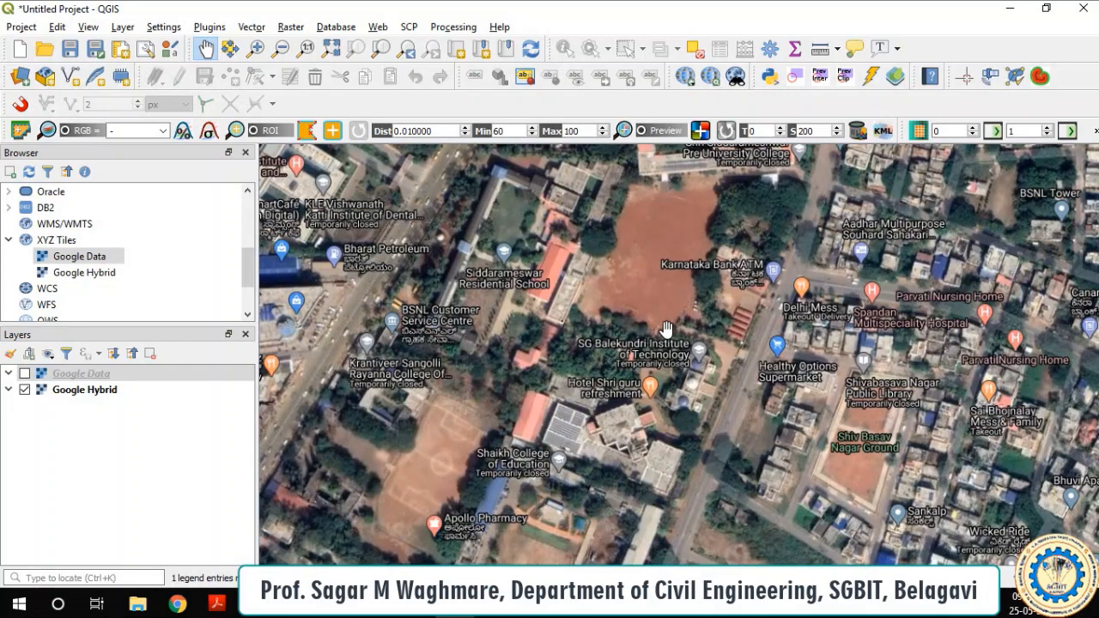
drag(663, 320, 662, 378)
drag(682, 341, 663, 388)
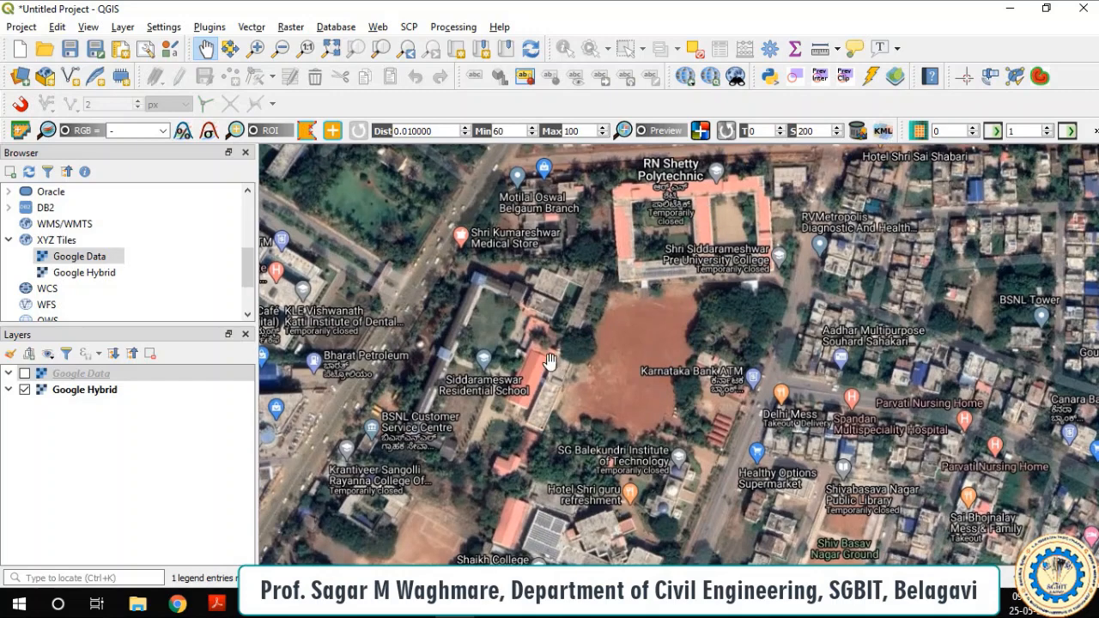
drag(519, 372, 542, 311)
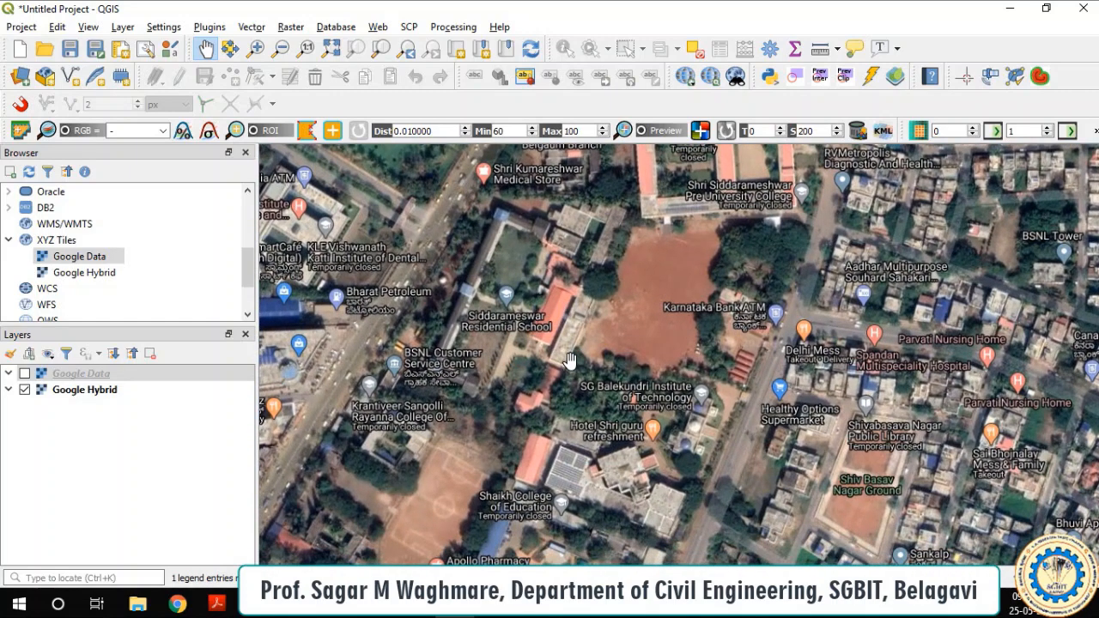
drag(630, 478, 594, 465)
scroll(657, 454, up, 1)
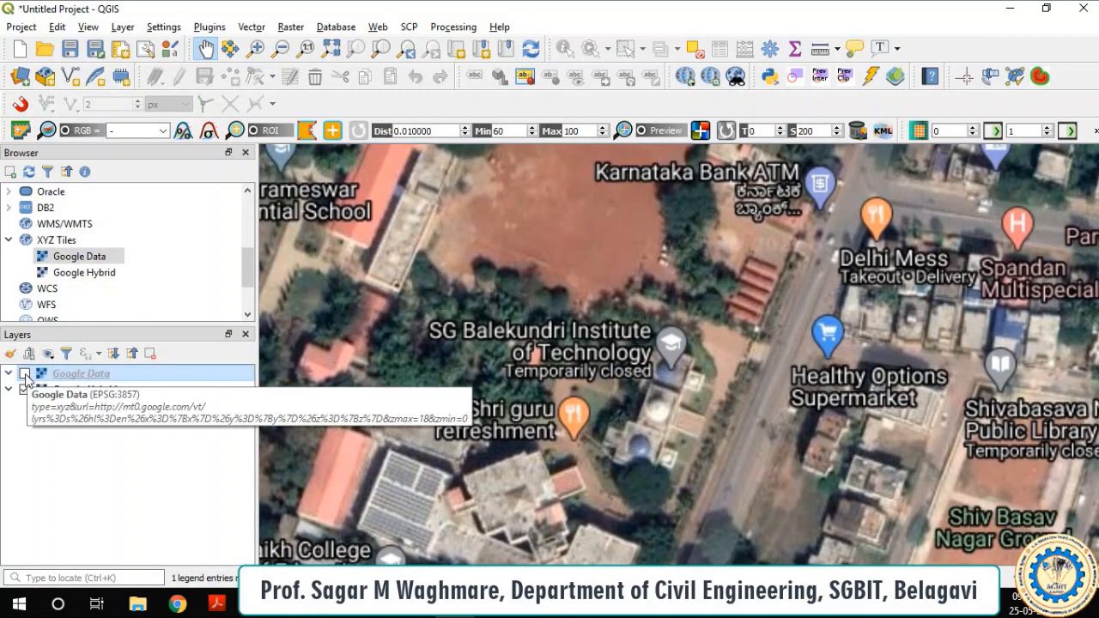
Step: Show the Google Data layer again and inspect its unlabelled imagery of the SG Balekundri campus and its surroundings
click(24, 375)
drag(650, 315, 636, 408)
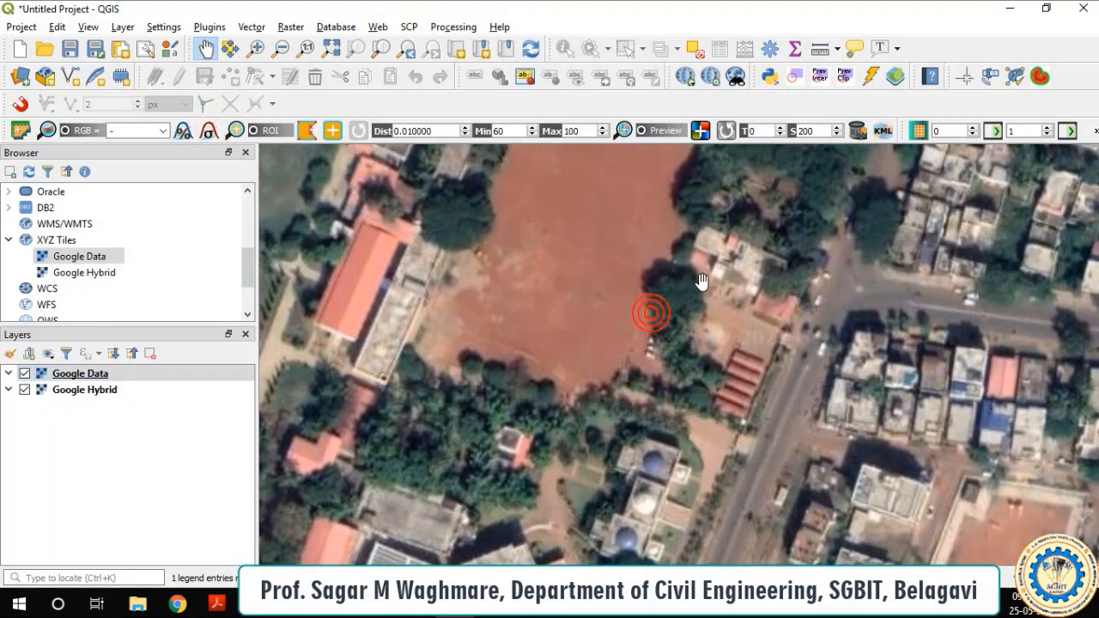
drag(715, 270, 684, 400)
drag(697, 356, 688, 381)
scroll(702, 361, down, 2)
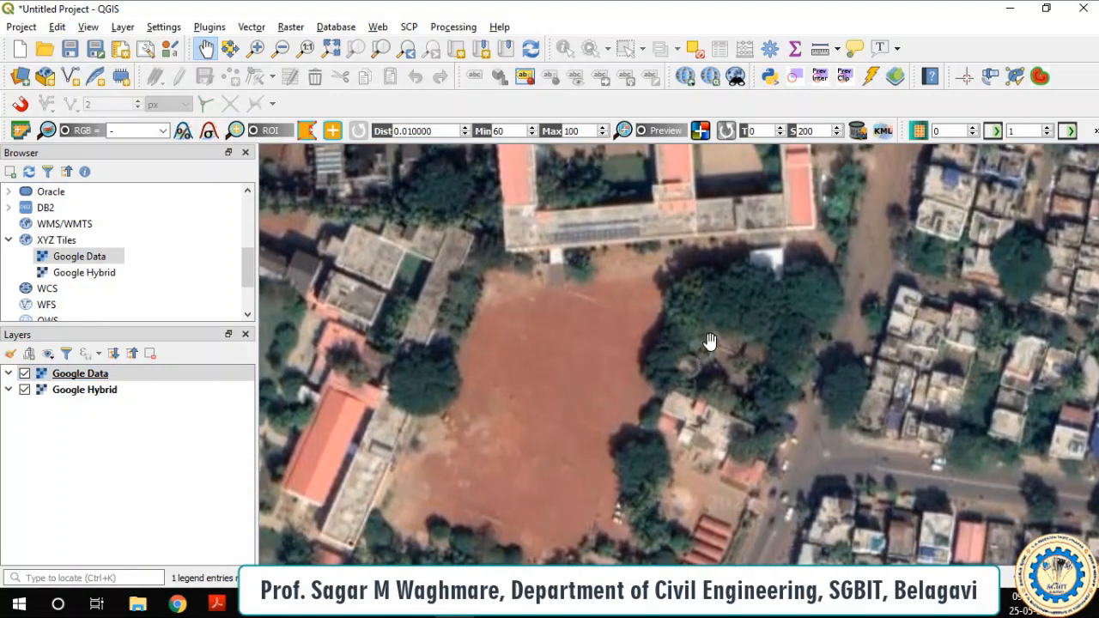
drag(708, 383, 718, 338)
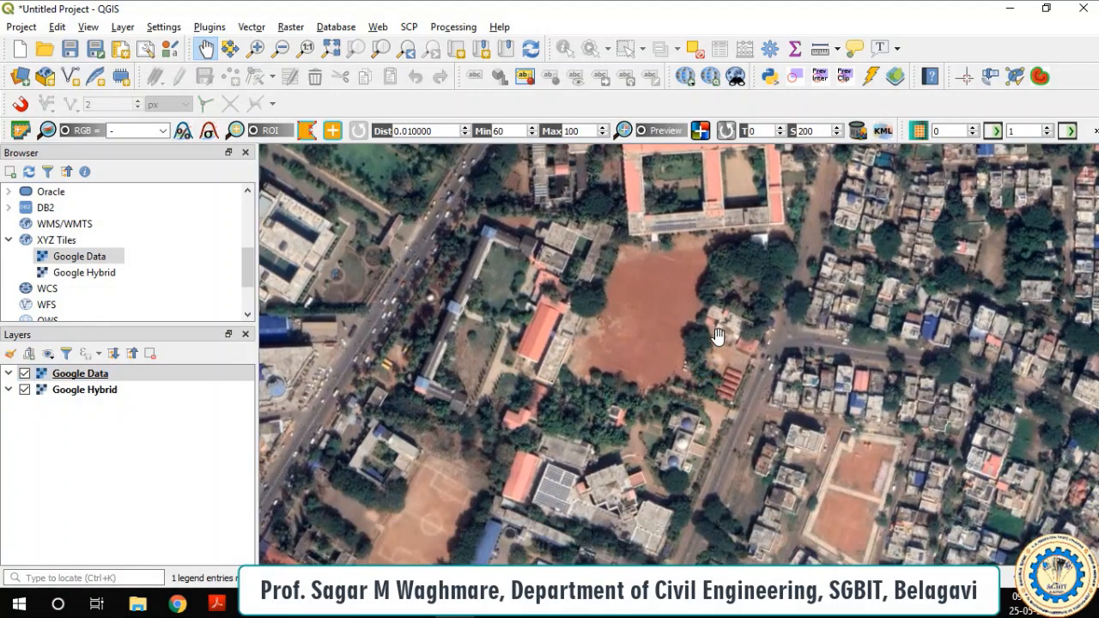
scroll(718, 338, down, 1)
scroll(728, 363, up, 1)
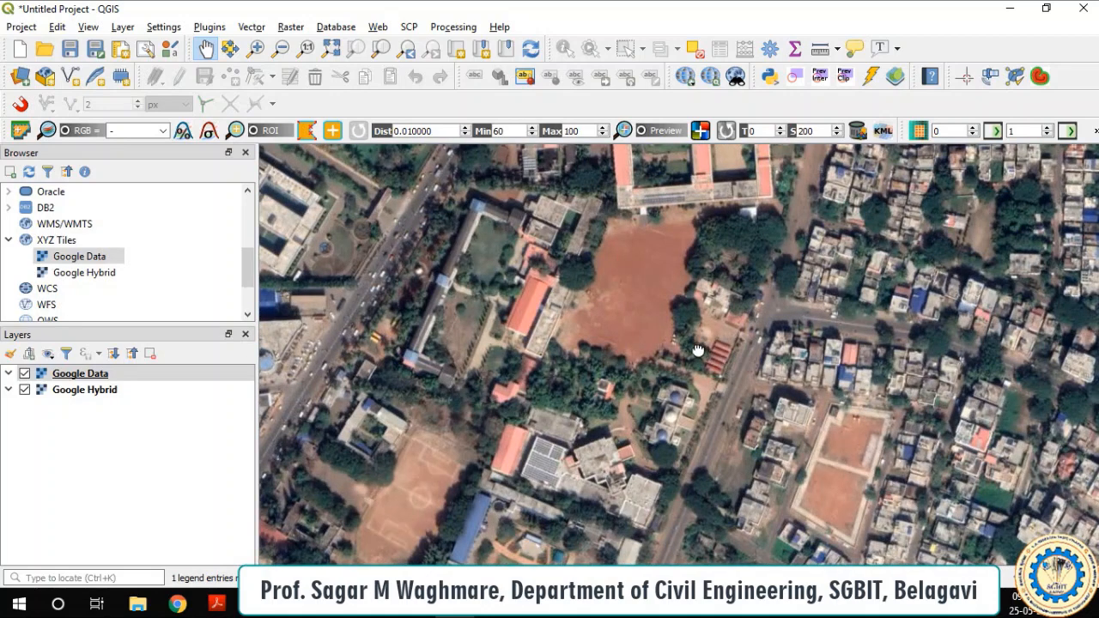
drag(696, 352, 644, 389)
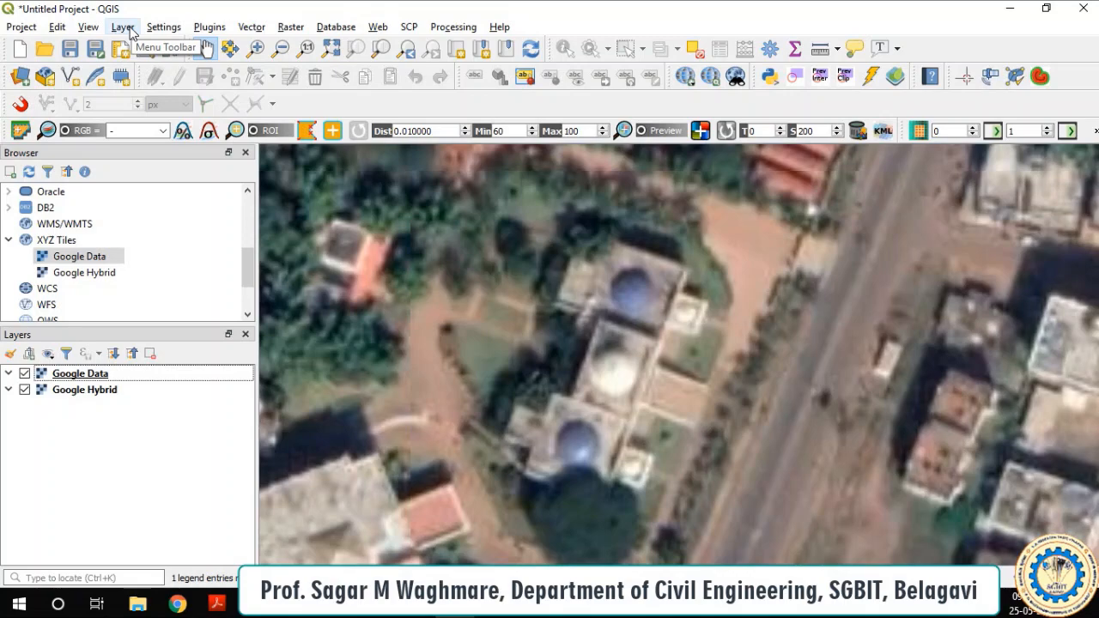
Step: Start a new point shapefile layer with the file name College Locations
click(123, 27)
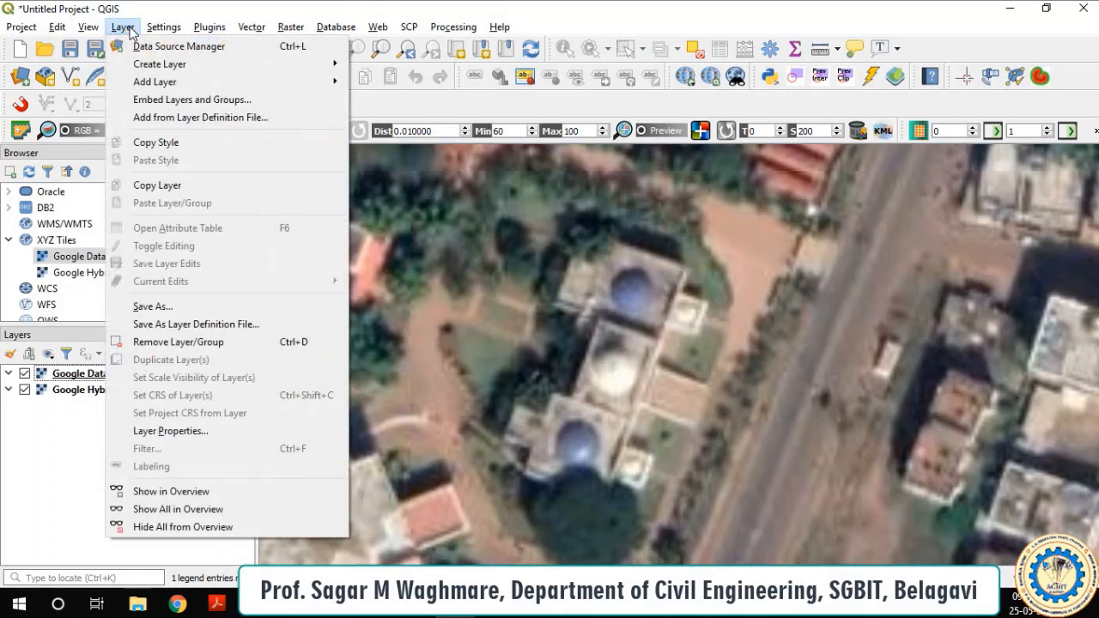
mouse_move(136, 84)
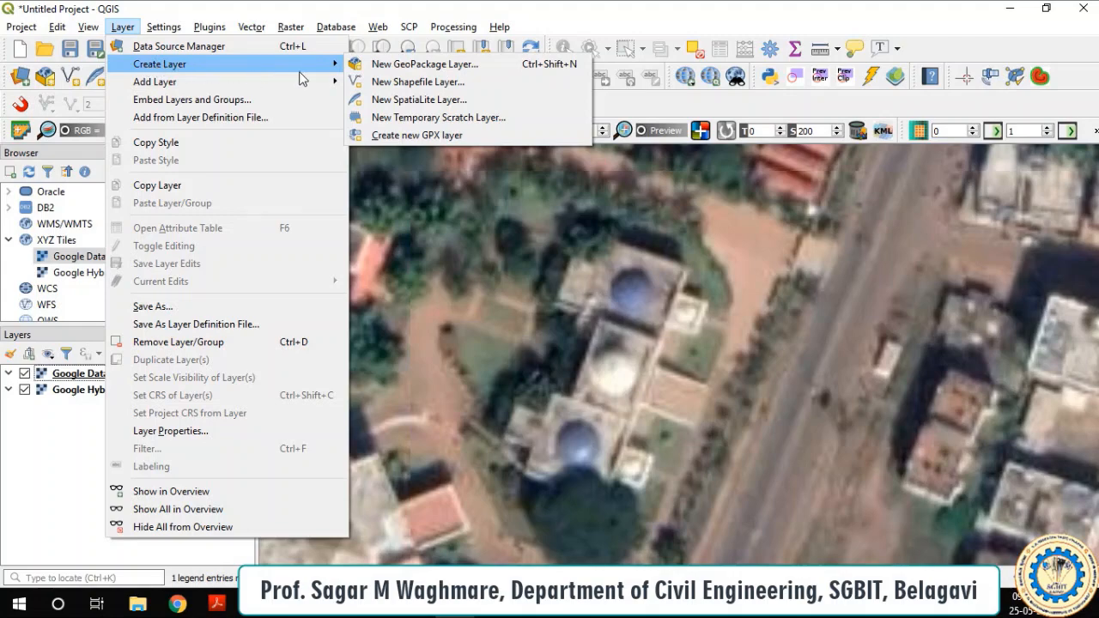
click(427, 83)
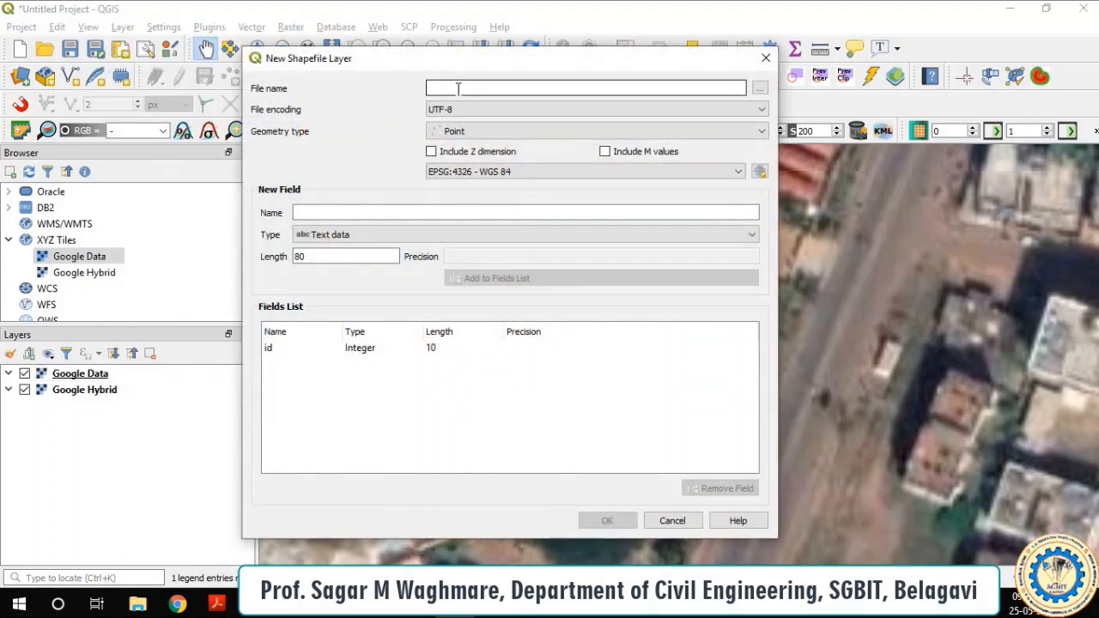
text(Colle)
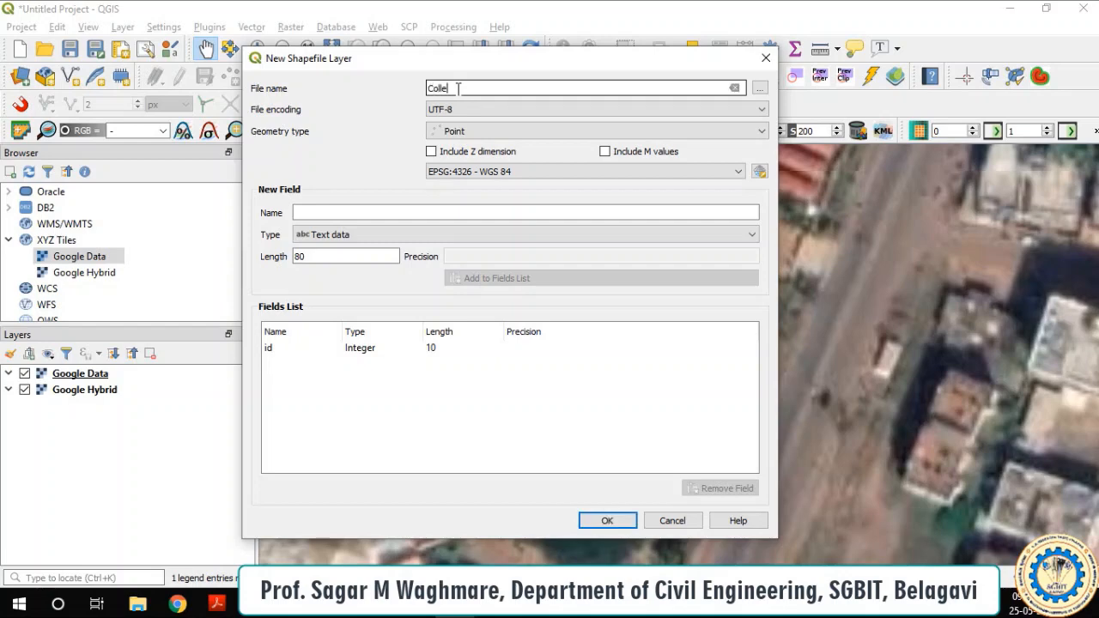
text(ge Locations)
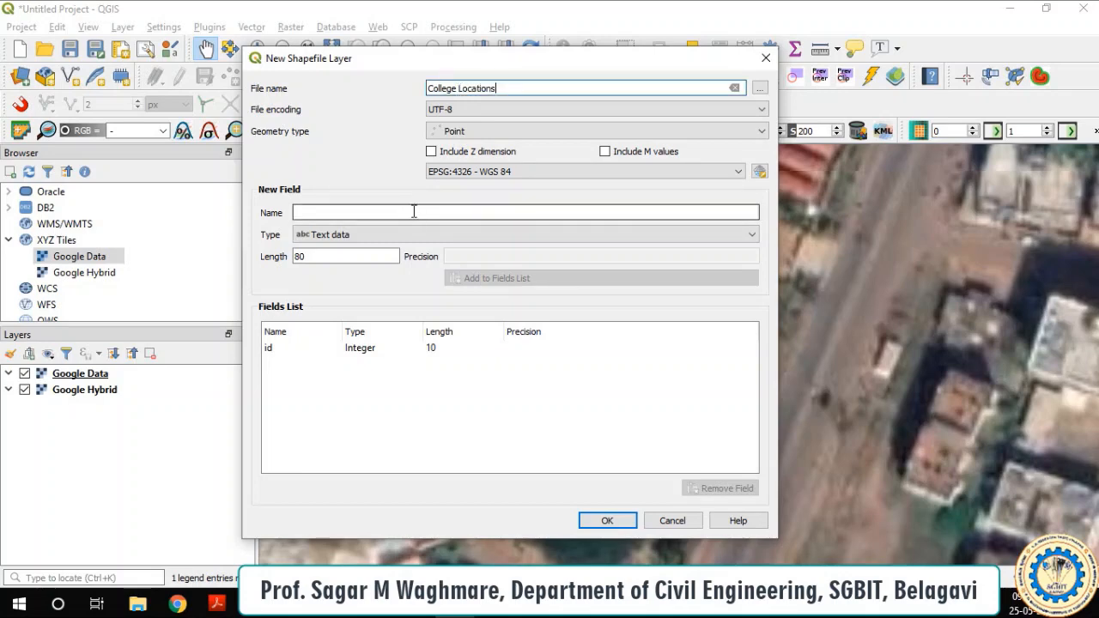
Step: Add a text data field called Name to the new shapefile's fields and create the layer
click(327, 211)
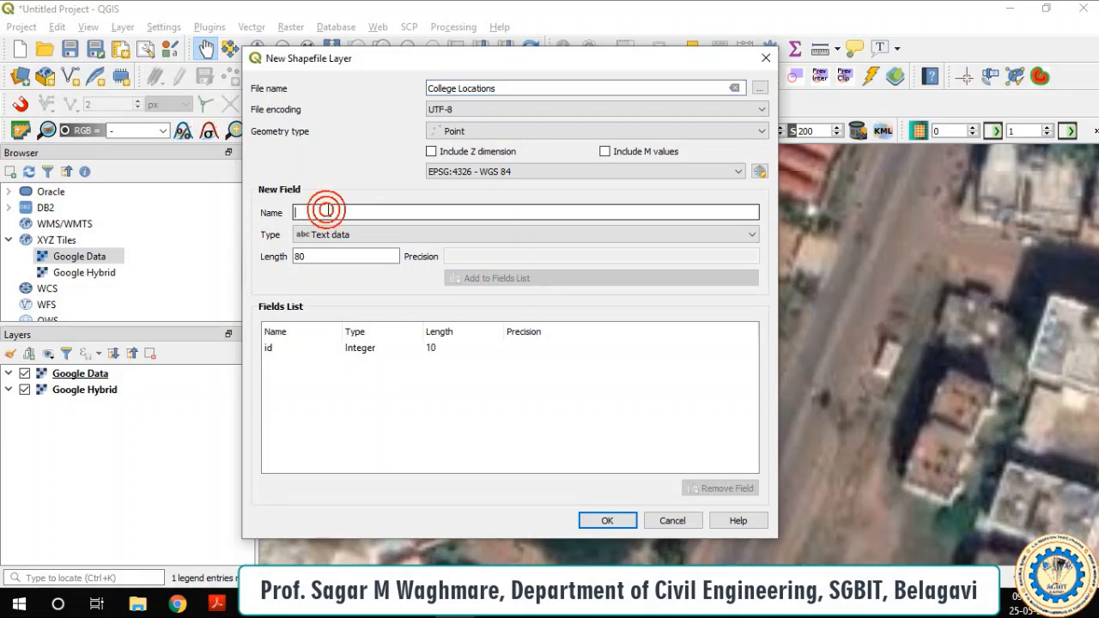
click(287, 349)
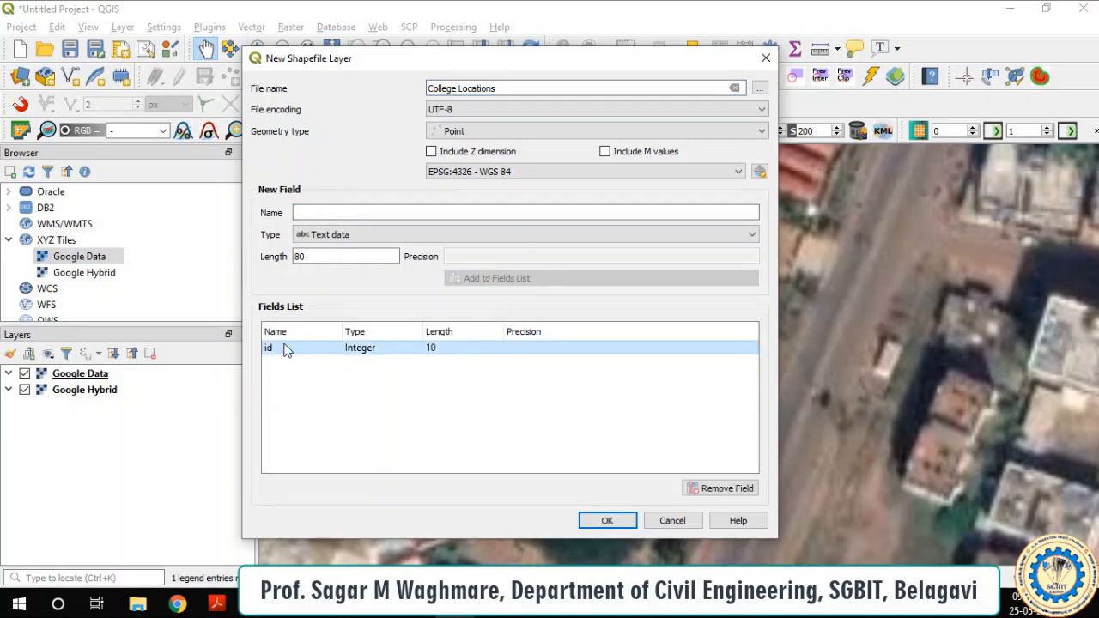
click(330, 205)
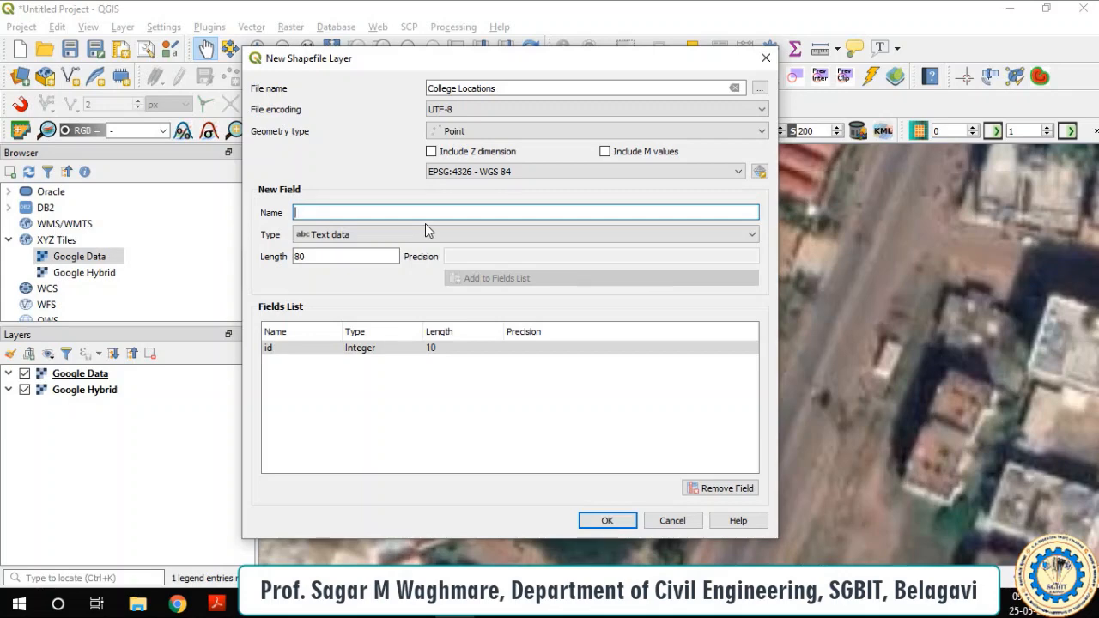
text(NAME)
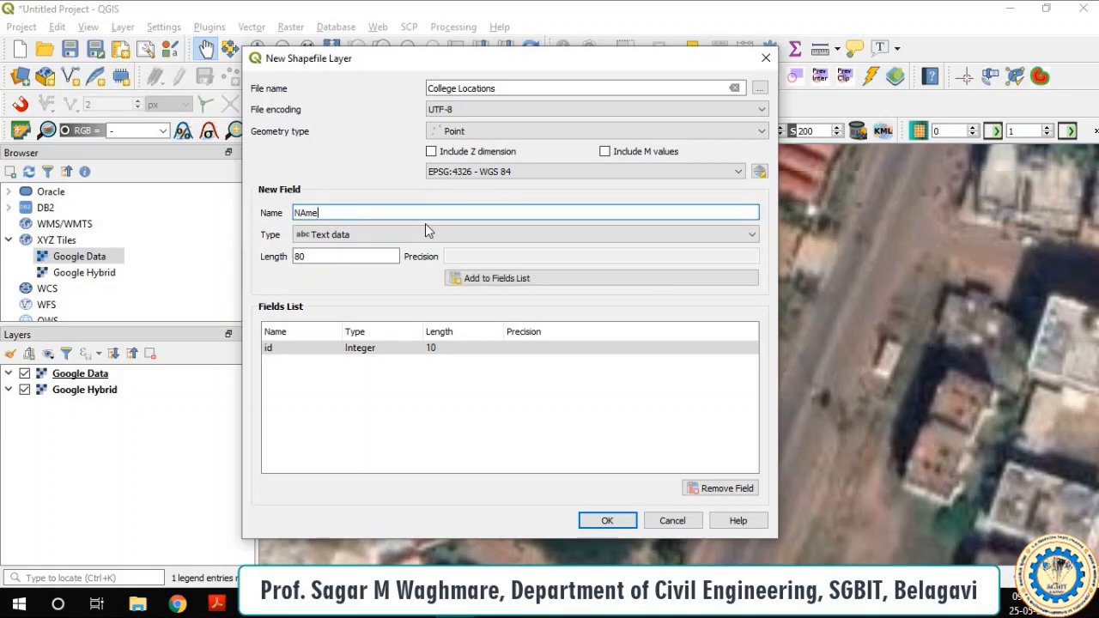
key(BackSpace)
key(BackSpace)
key(BackSpace)
text(ameo)
key(BackSpace)
text(of th)
key(BackSpace)
key(BackSpace)
key(BackSpace)
key(BackSpace)
key(BackSpace)
key(BackSpace)
click(331, 233)
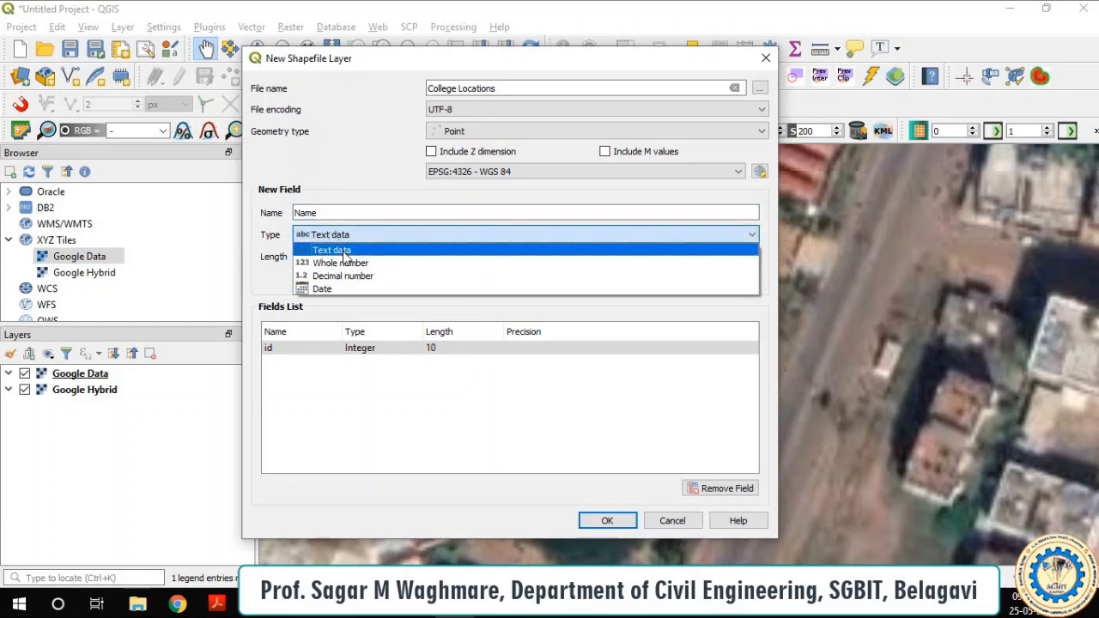
click(345, 251)
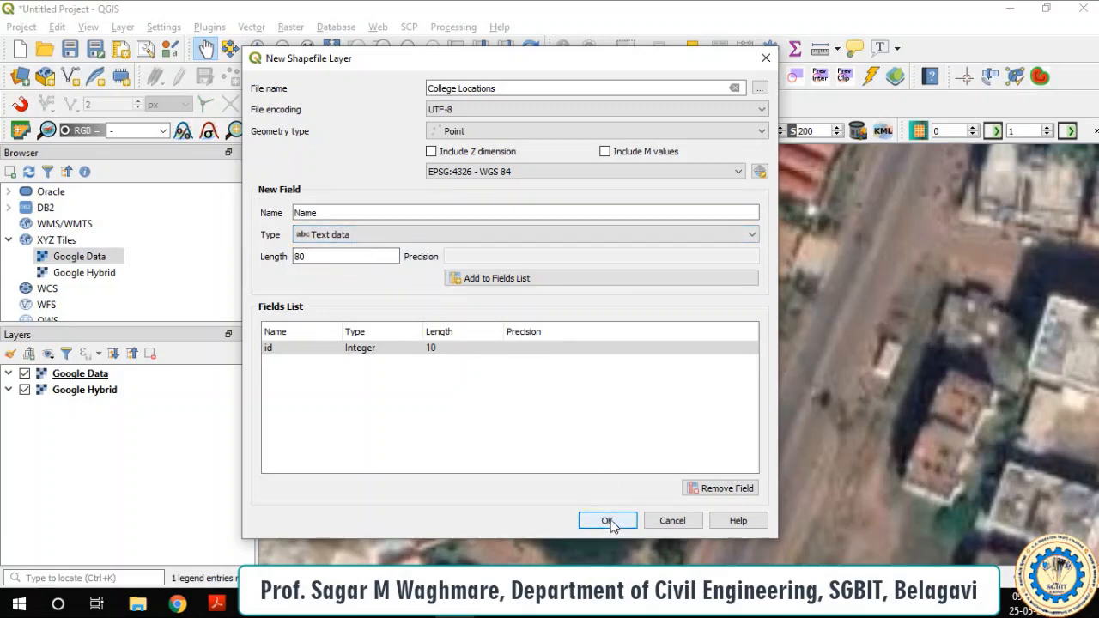
click(520, 280)
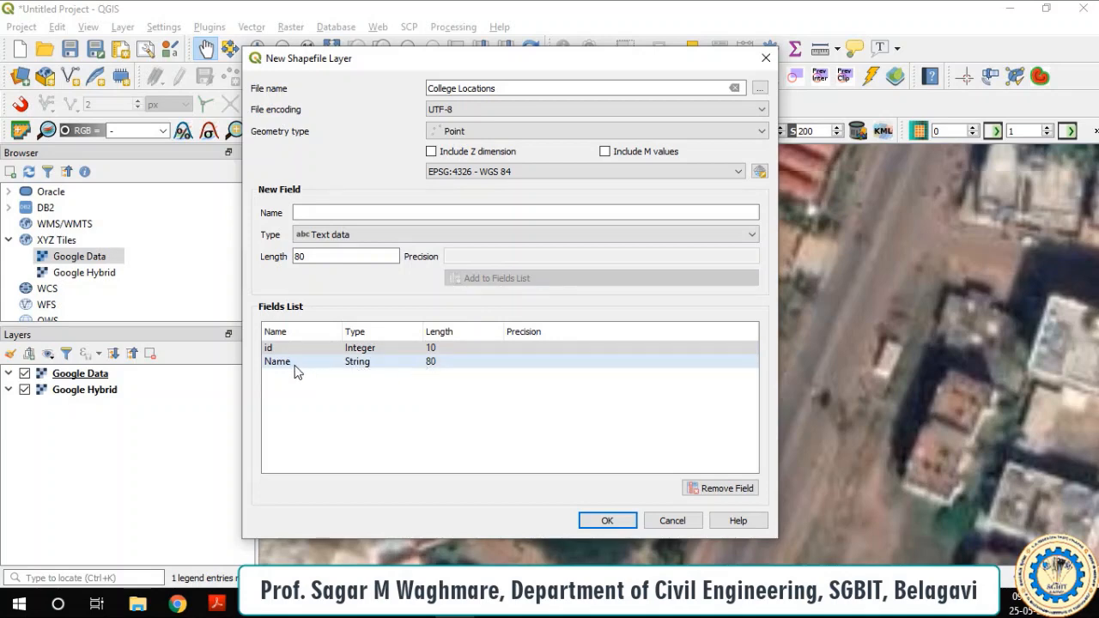
click(607, 521)
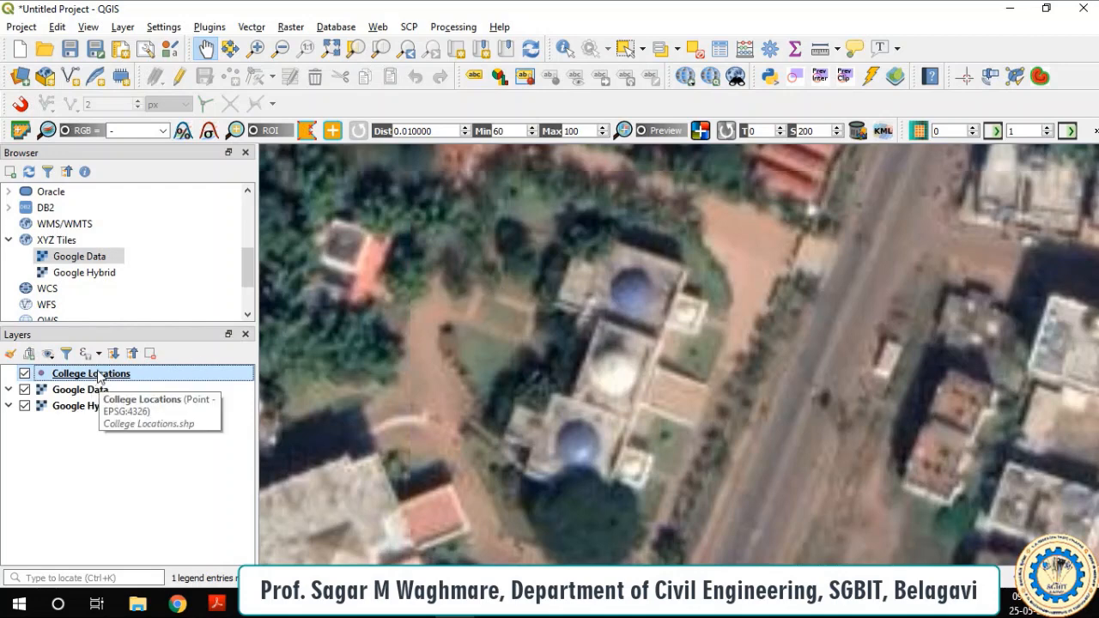
Step: Check the list of available panels and toolbars, and turn on editing for the College Locations layer
click(178, 78)
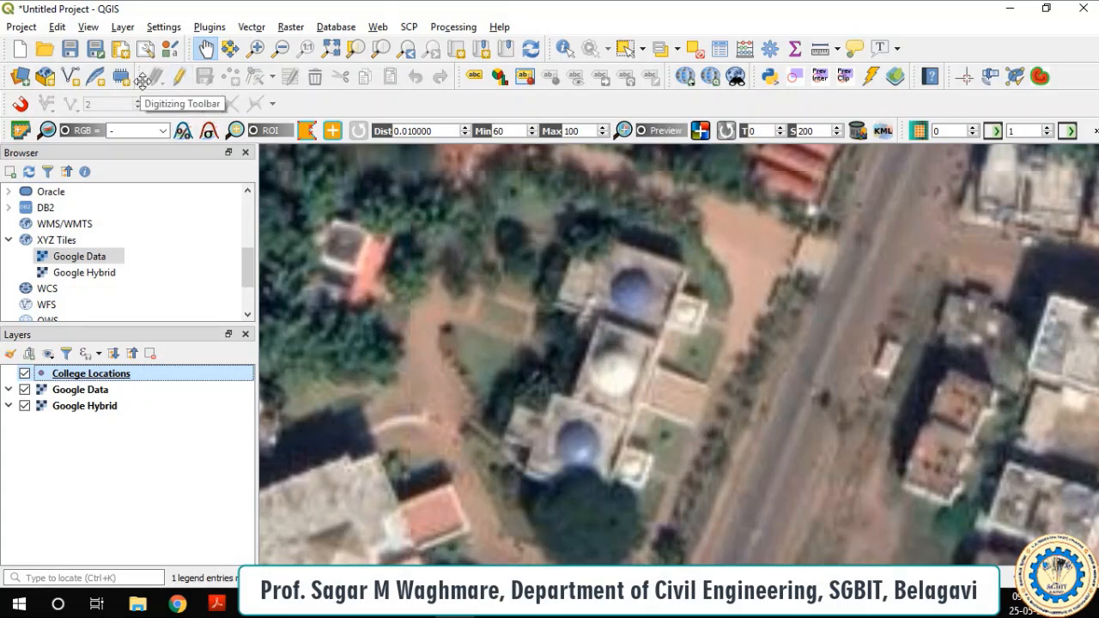
right_click(945, 30)
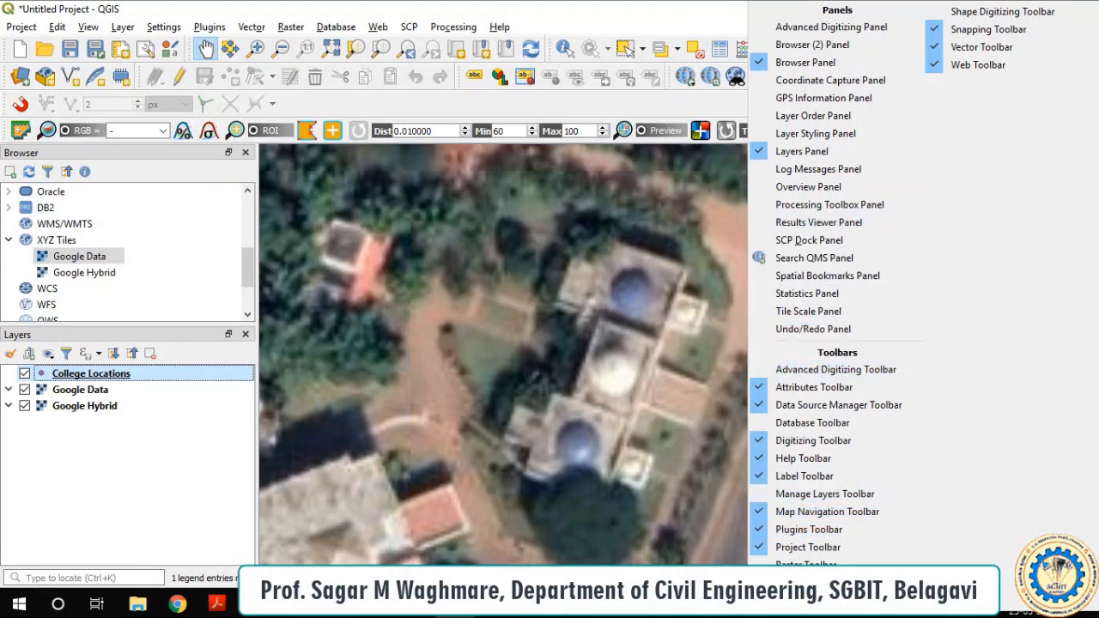
click(720, 9)
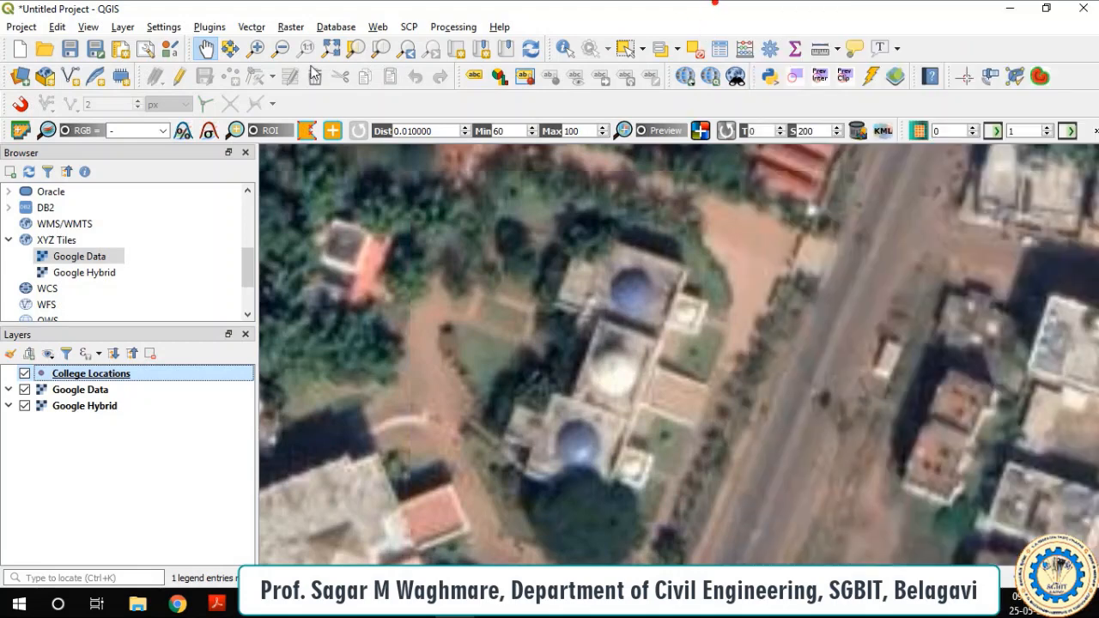
click(181, 79)
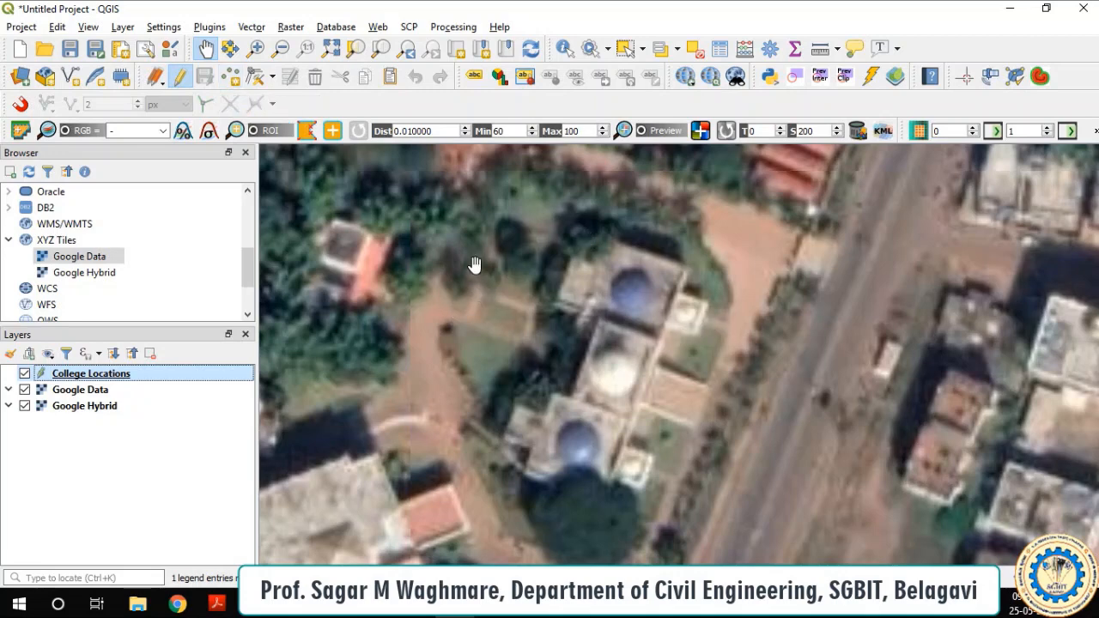
Step: Add a point feature on the central white dome of the campus building with id 1 and the name office Building
click(233, 79)
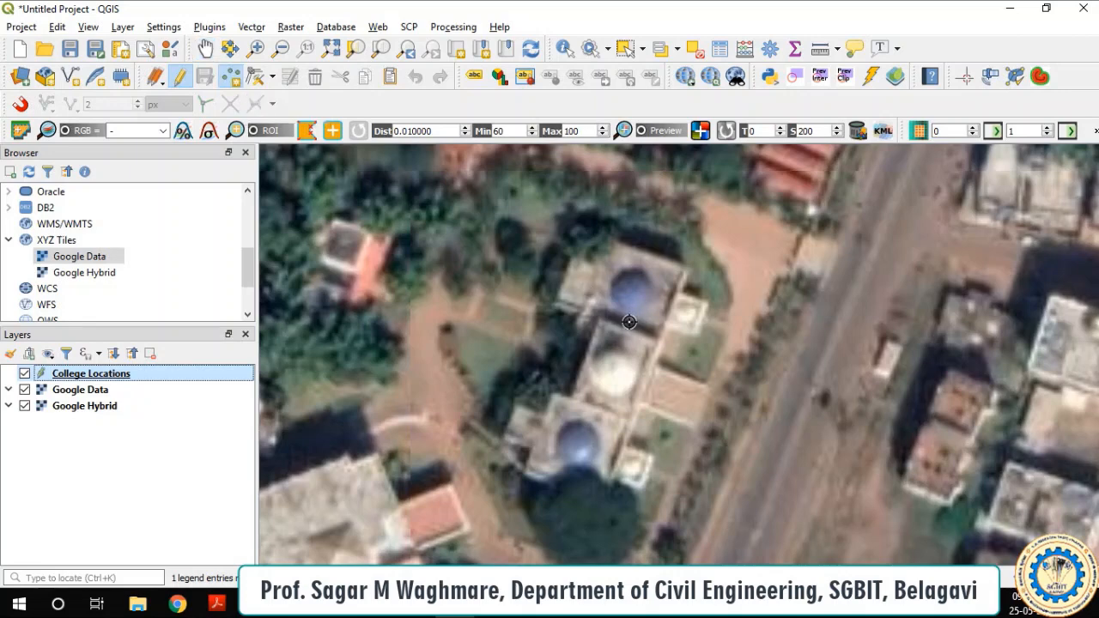
click(614, 370)
click(544, 430)
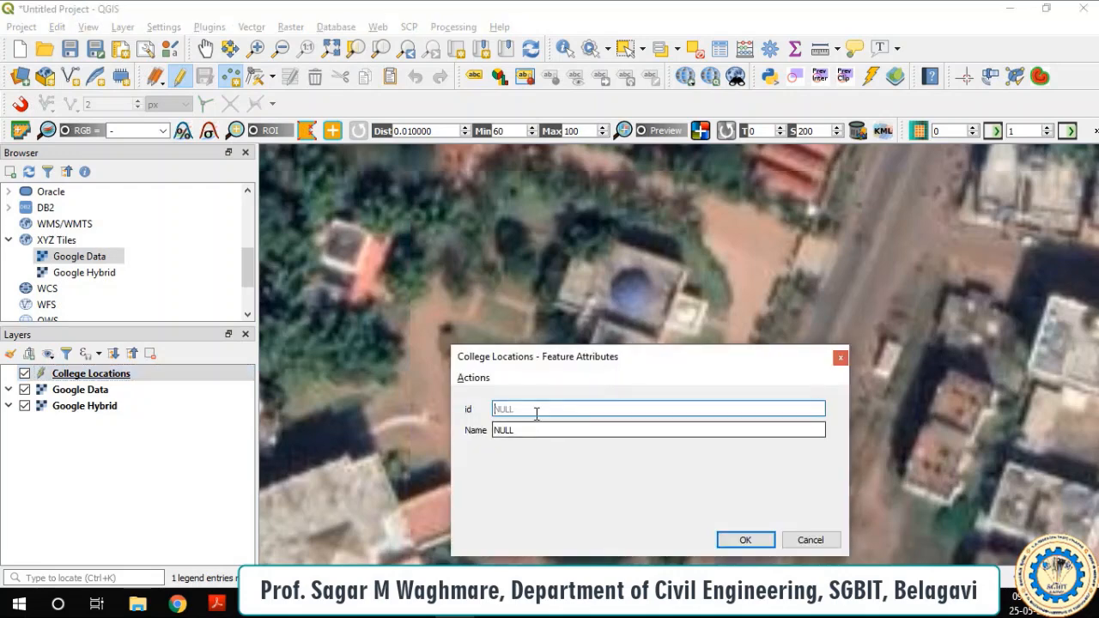
click(535, 410)
double_click(531, 428)
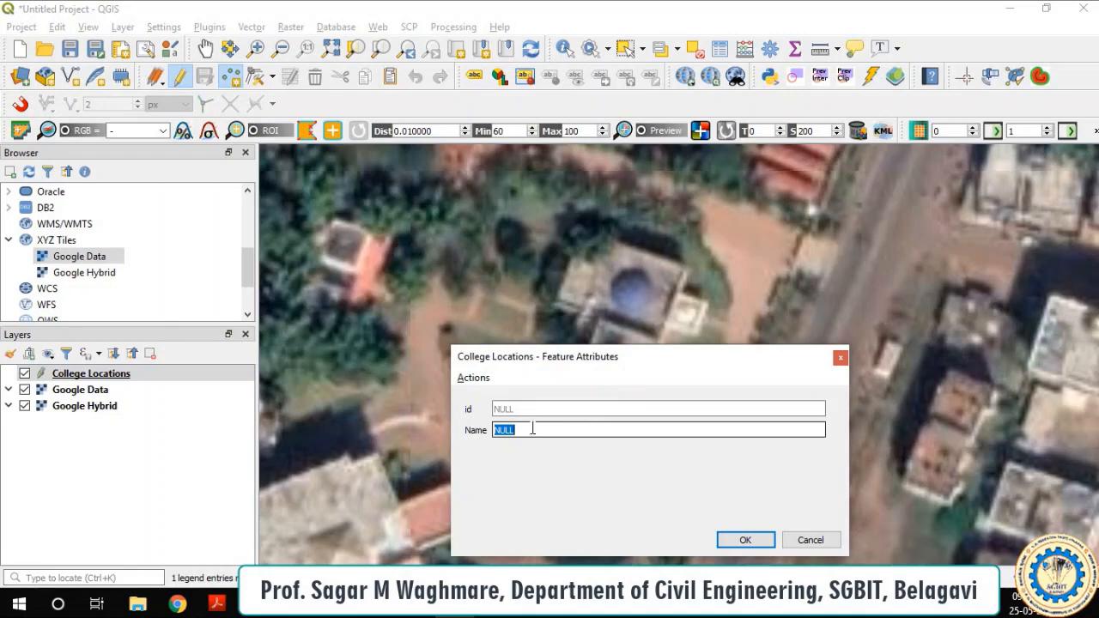
click(513, 407)
text(1)
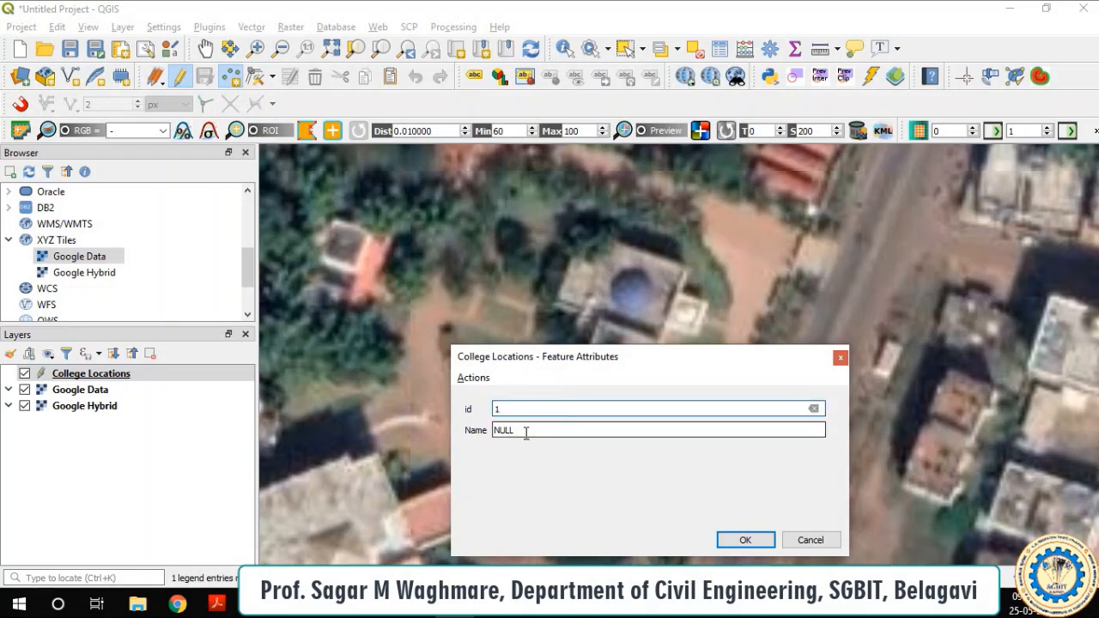
double_click(524, 430)
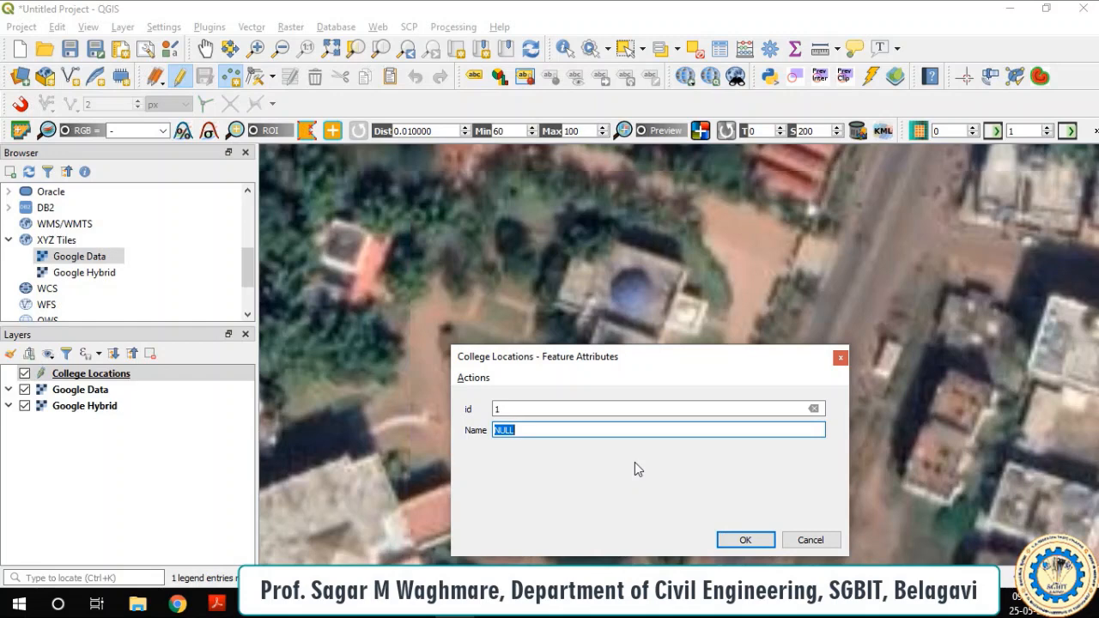
text(office Building)
click(743, 539)
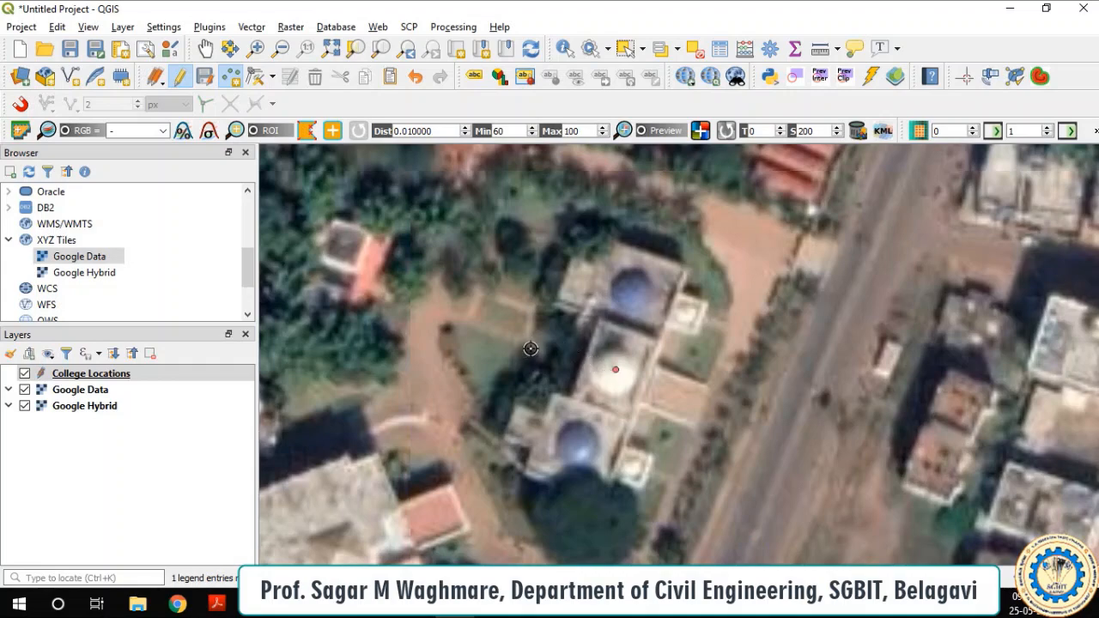
scroll(531, 348, down, 2)
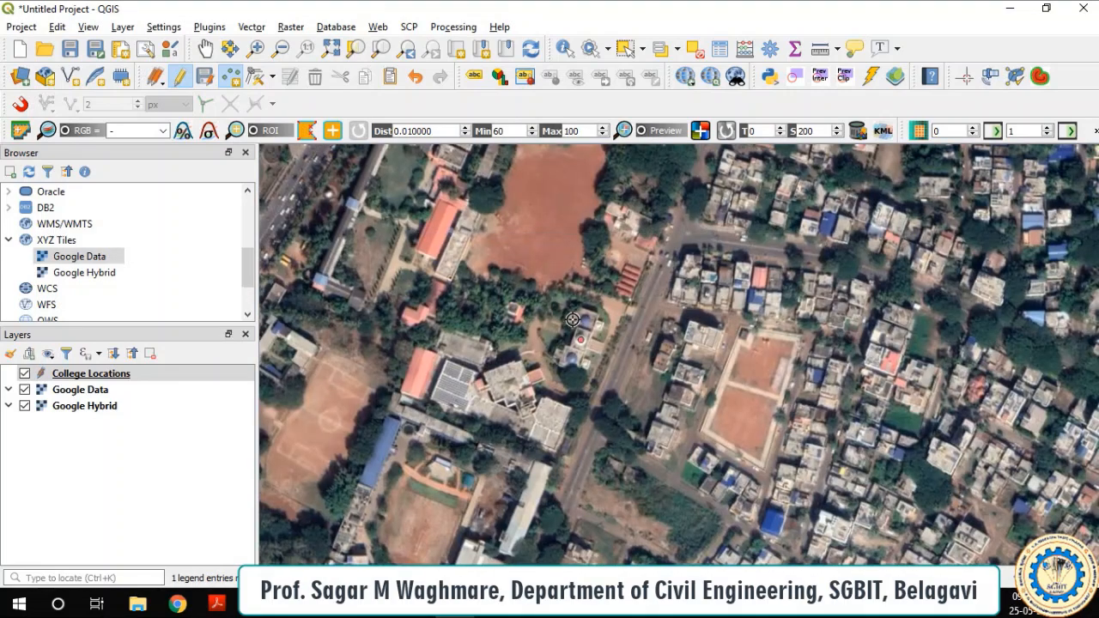
Step: Add a point on the southern part of the flat-roofed building beside the road with id 2 and the name College Lib
scroll(536, 455, up, 3)
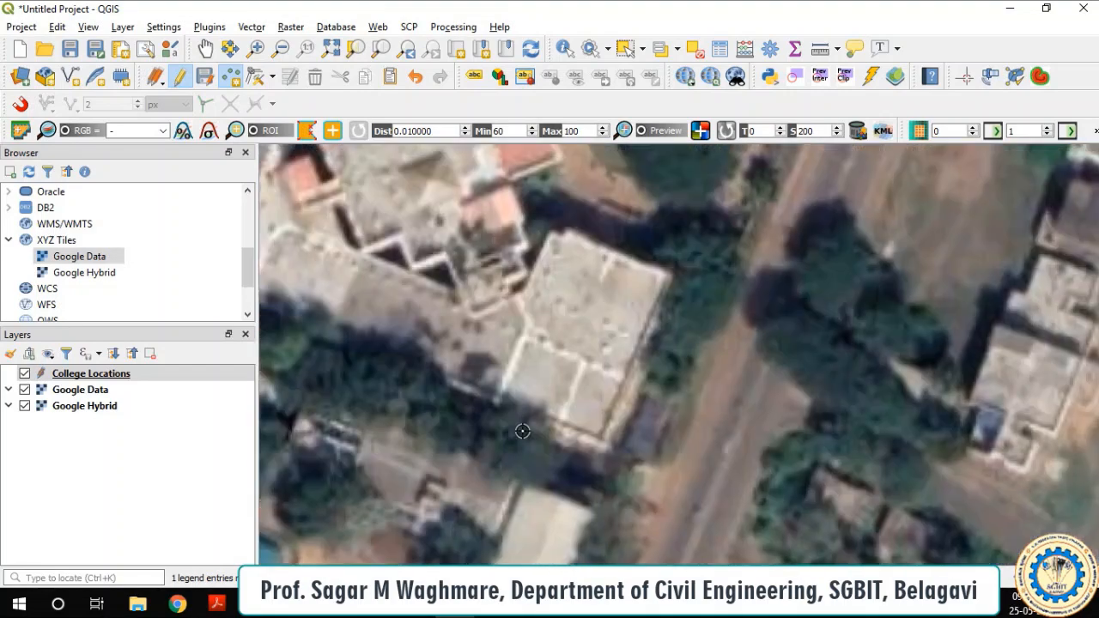
click(565, 375)
click(544, 410)
text(2)
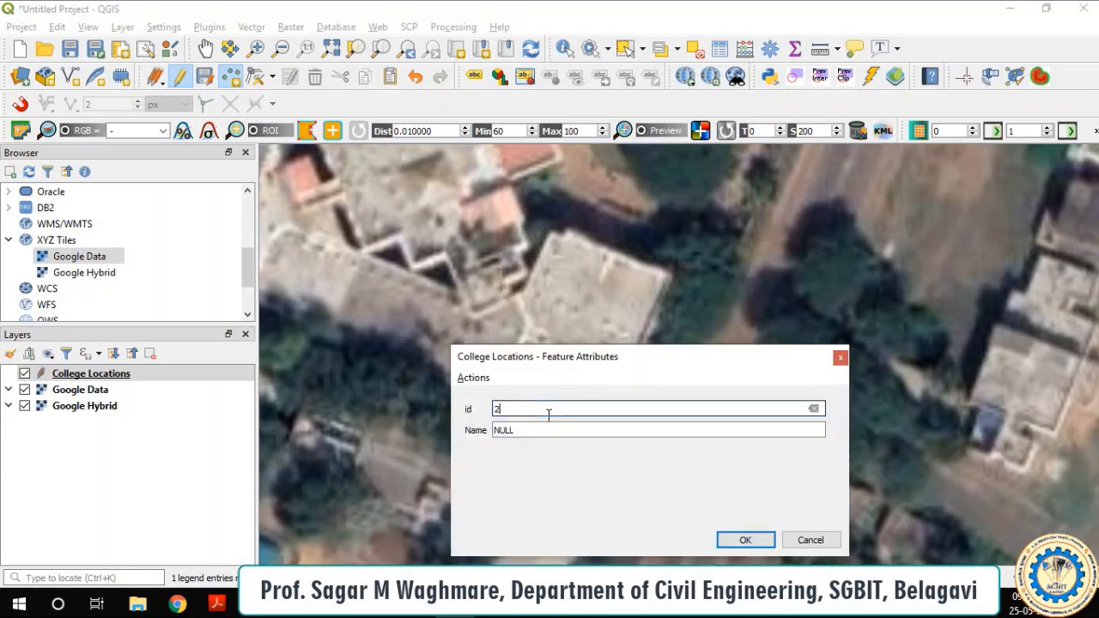
click(548, 429)
text(Coo)
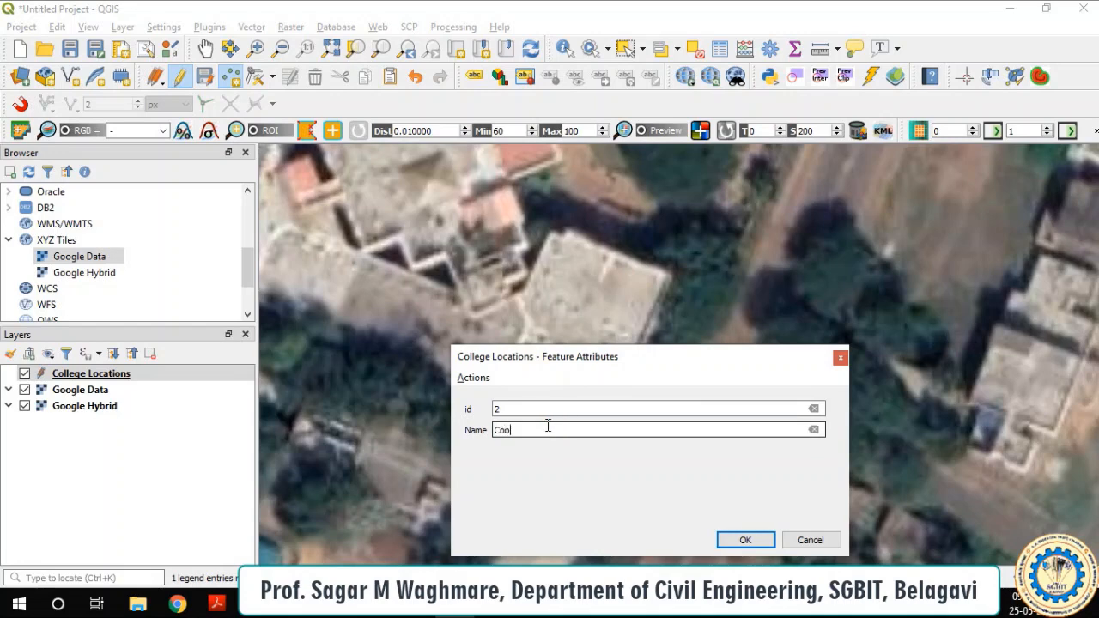
key(BackSpace)
text(llege Lib)
click(744, 538)
Step: Add a point on the northeast corner of the central grey-roofed block with id 3 and the name Acadamic Coordinator Chamber
scroll(620, 382, down, 1)
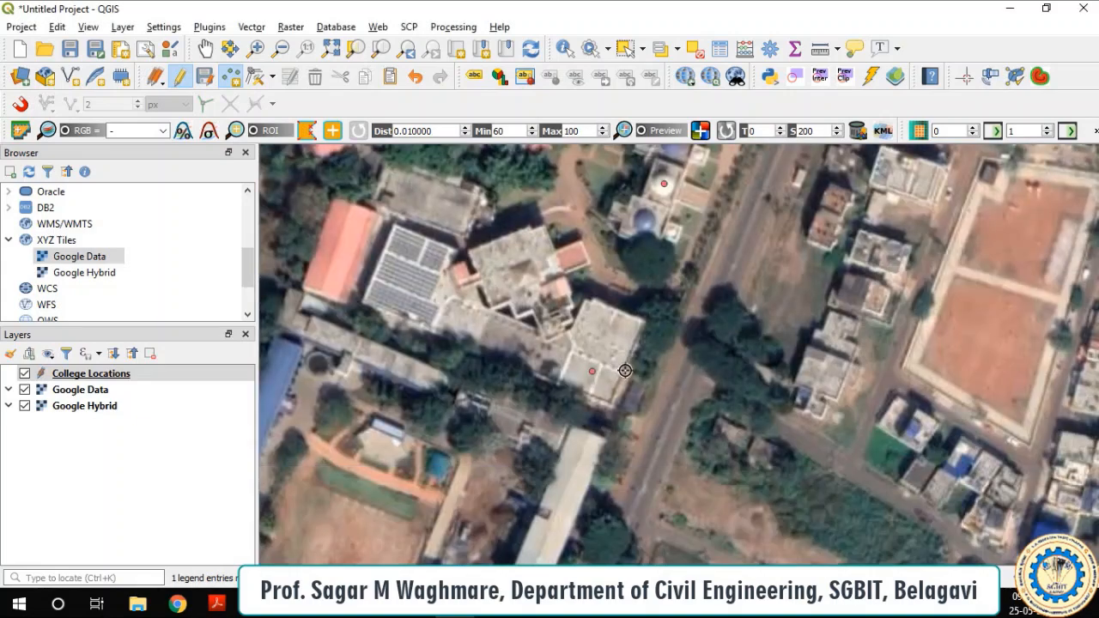
scroll(515, 241, up, 1)
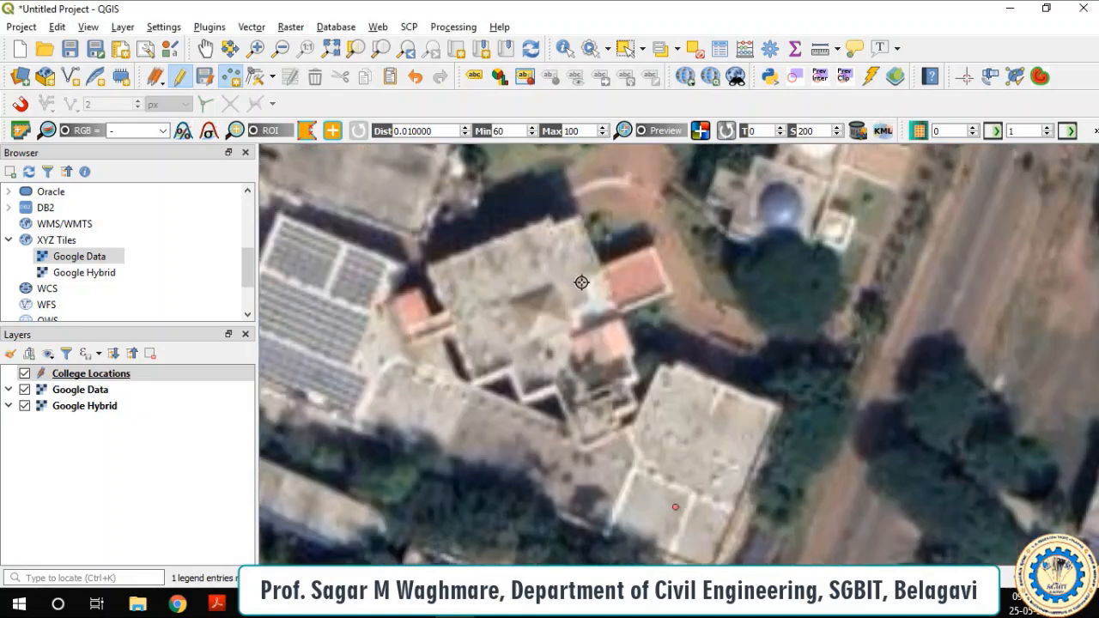
scroll(583, 283, up, 1)
scroll(565, 210, down, 1)
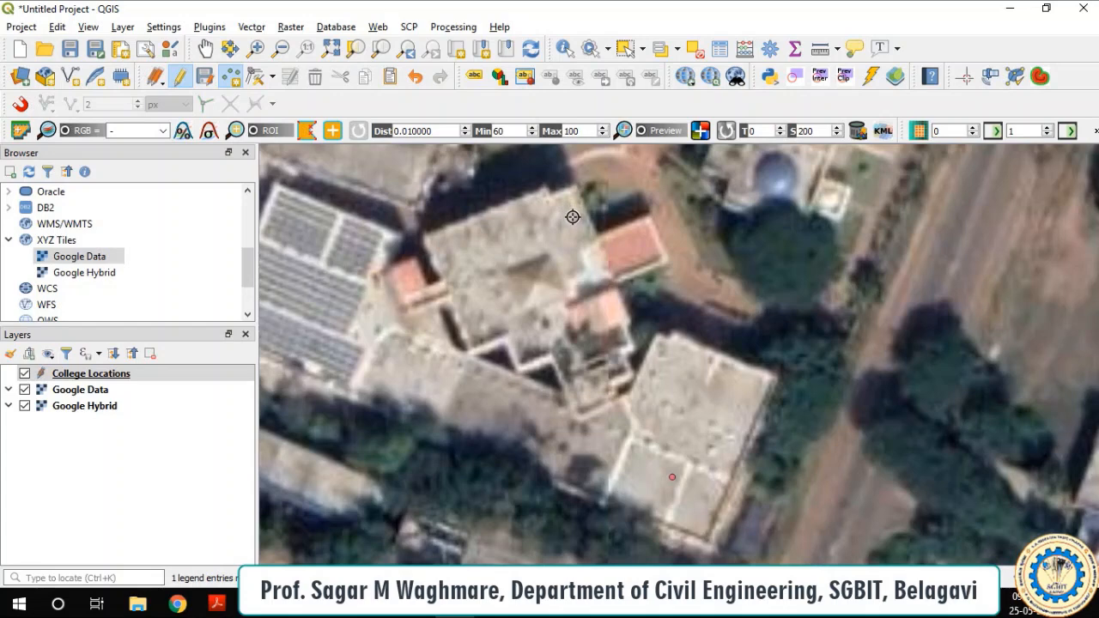
click(572, 216)
click(532, 428)
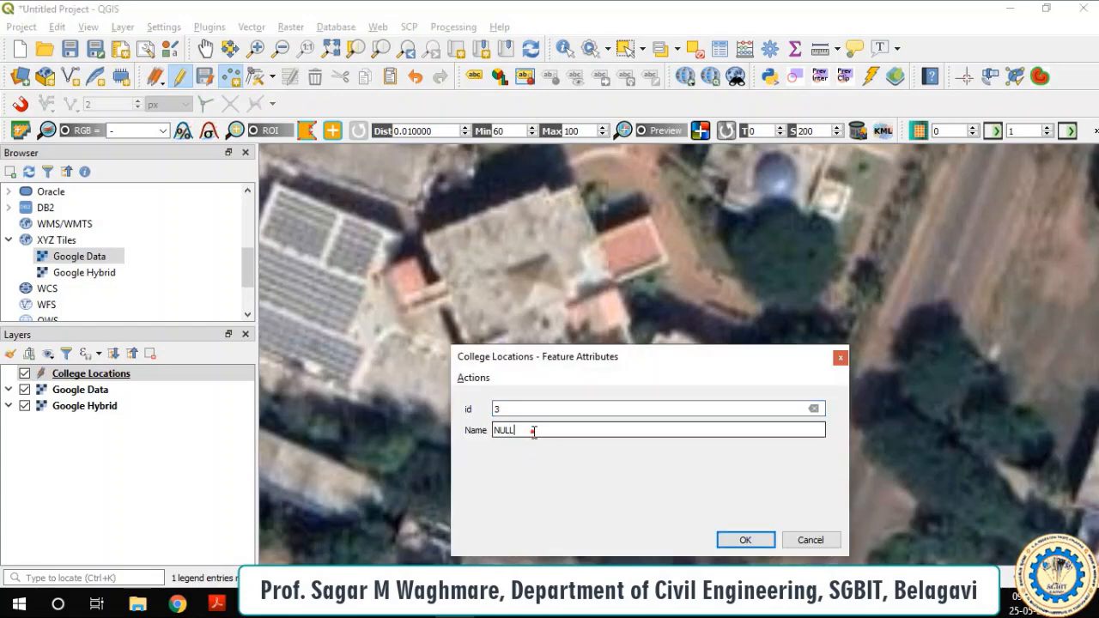
double_click(533, 430)
text(Acadamic Coordinator Chamber)
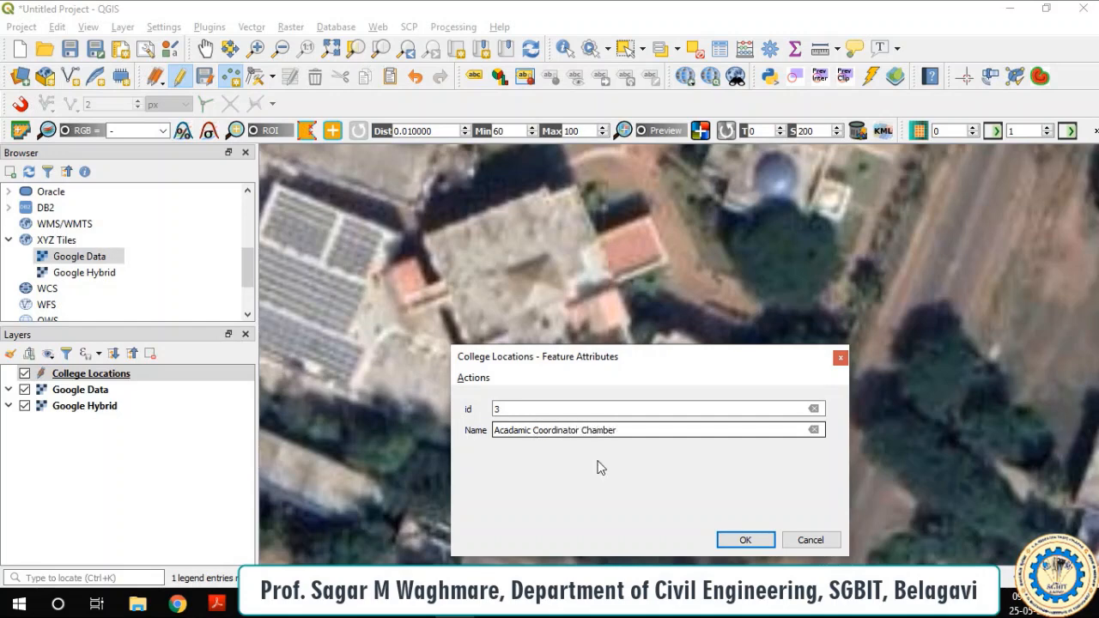
click(736, 543)
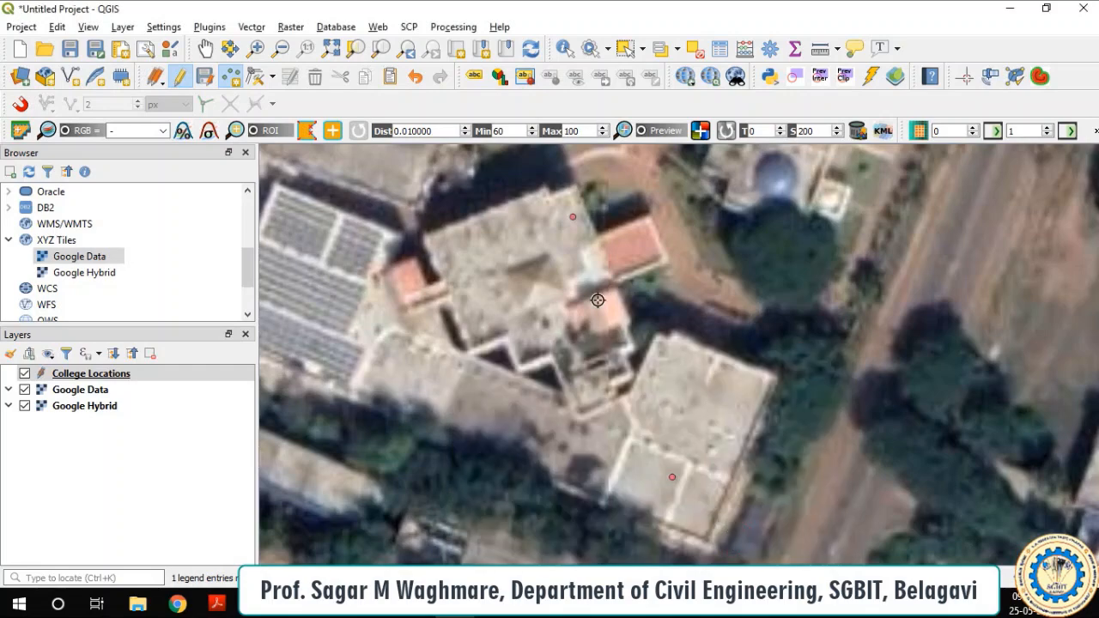
Step: Add a point in the middle of the solar-panelled roof with id 4 and the name Solar Panels
scroll(596, 300, down, 1)
scroll(439, 292, up, 1)
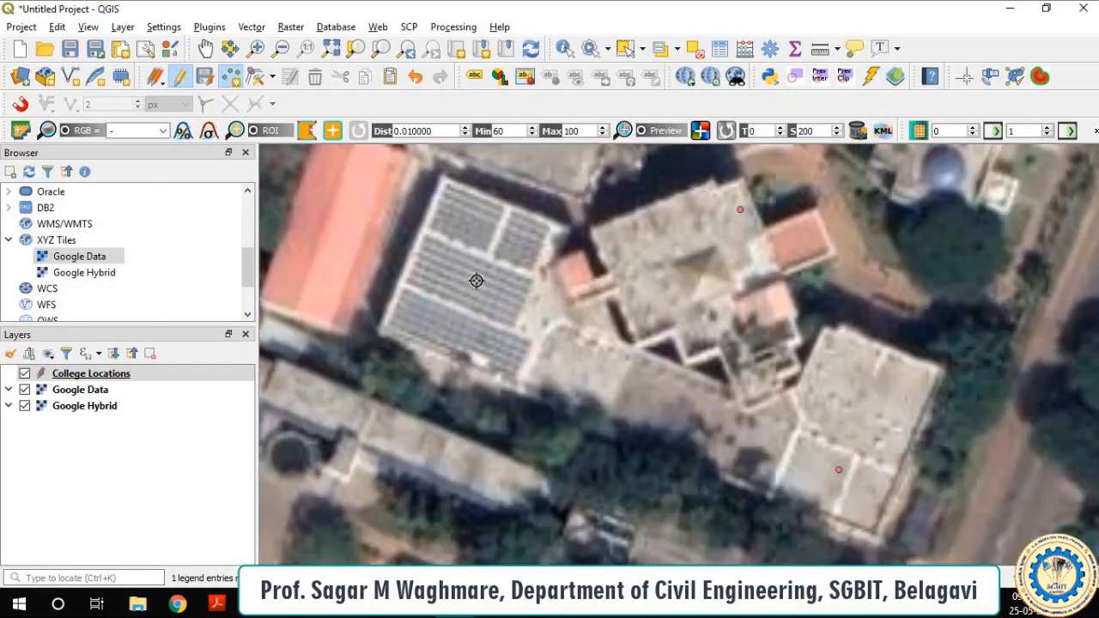
click(478, 281)
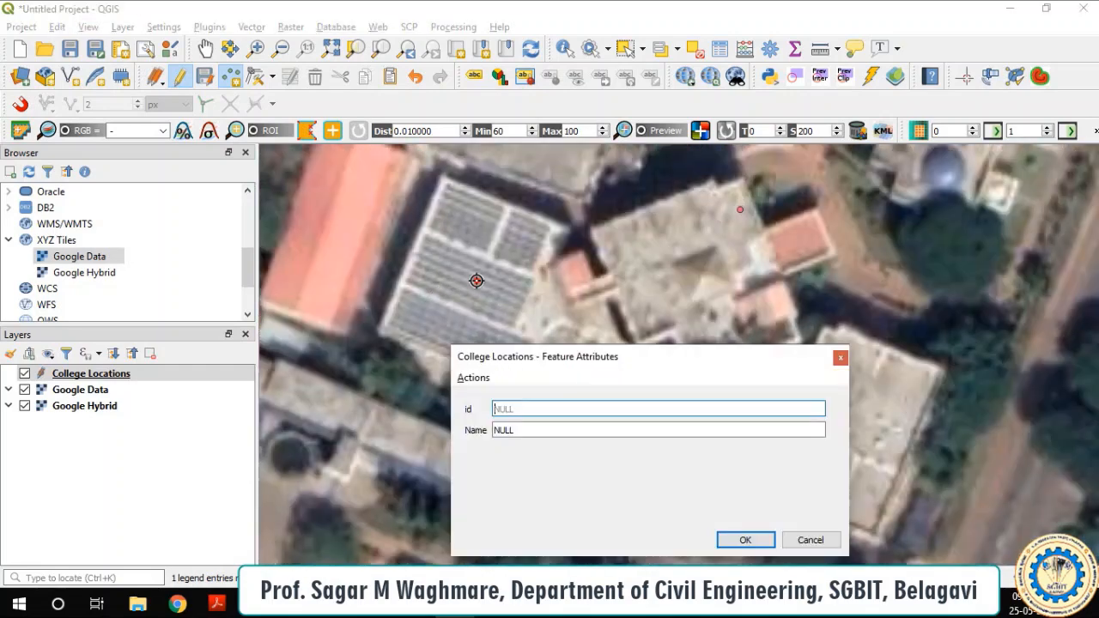
text(4)
double_click(516, 430)
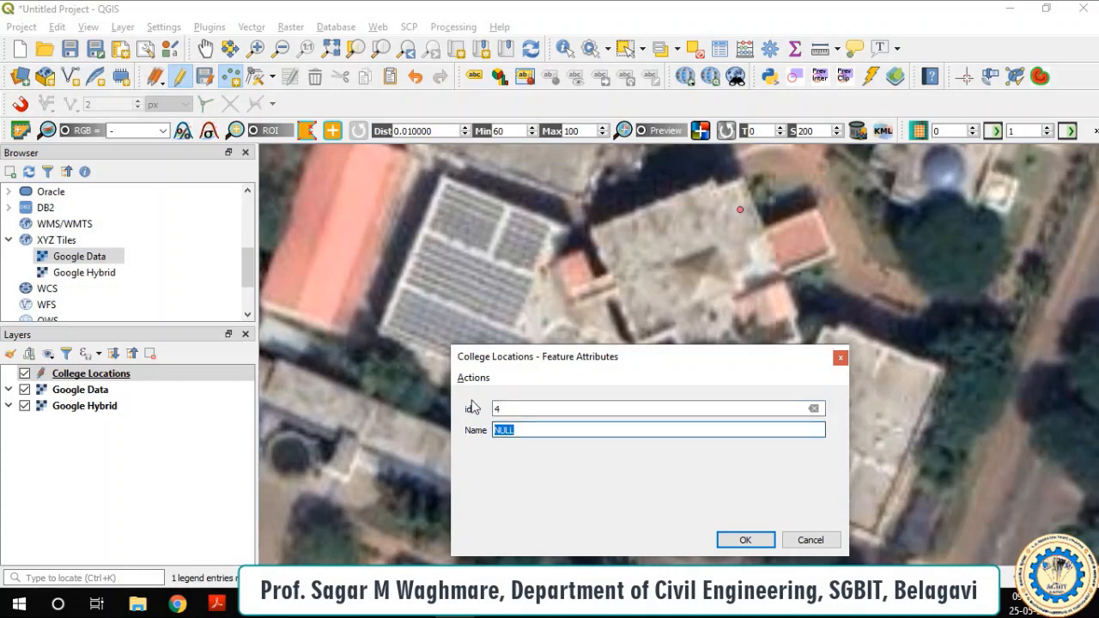
text(Solar Panels)
click(744, 540)
Step: Add a point on the small building among the trees north of the central block with id 5 and the name Swamiji Temple
scroll(630, 343, down, 1)
scroll(631, 343, down, 1)
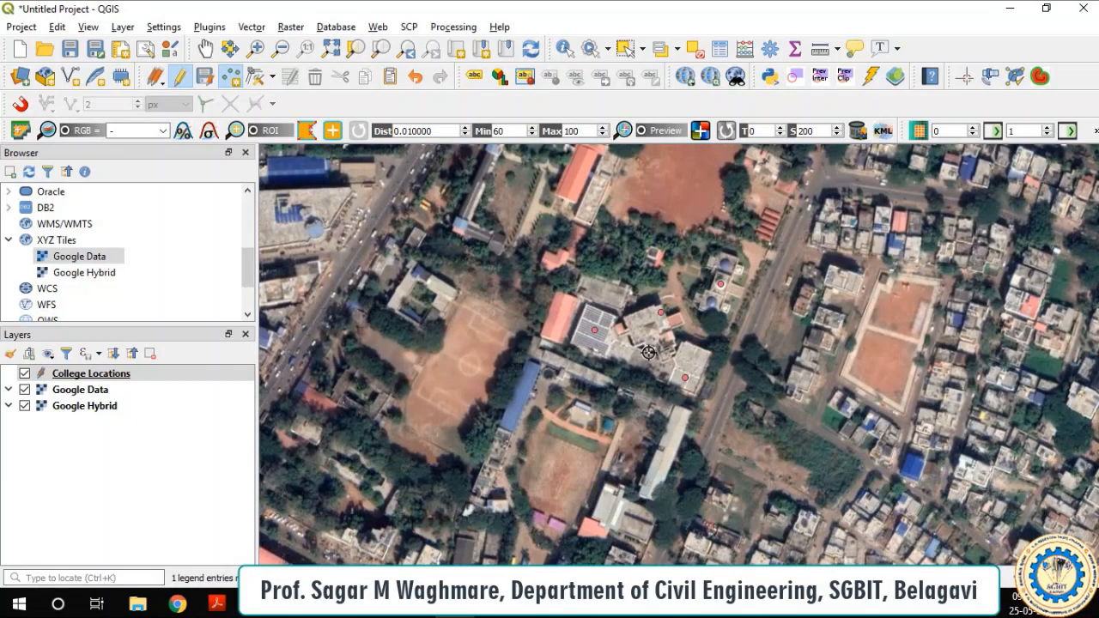
scroll(654, 247, up, 2)
scroll(654, 247, up, 1)
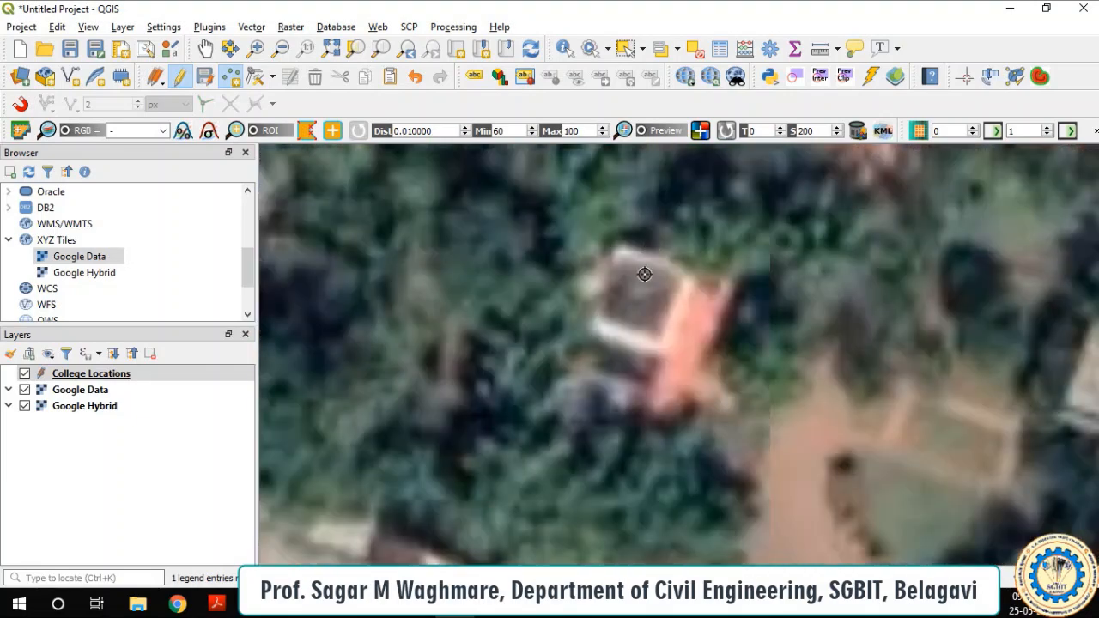
click(644, 310)
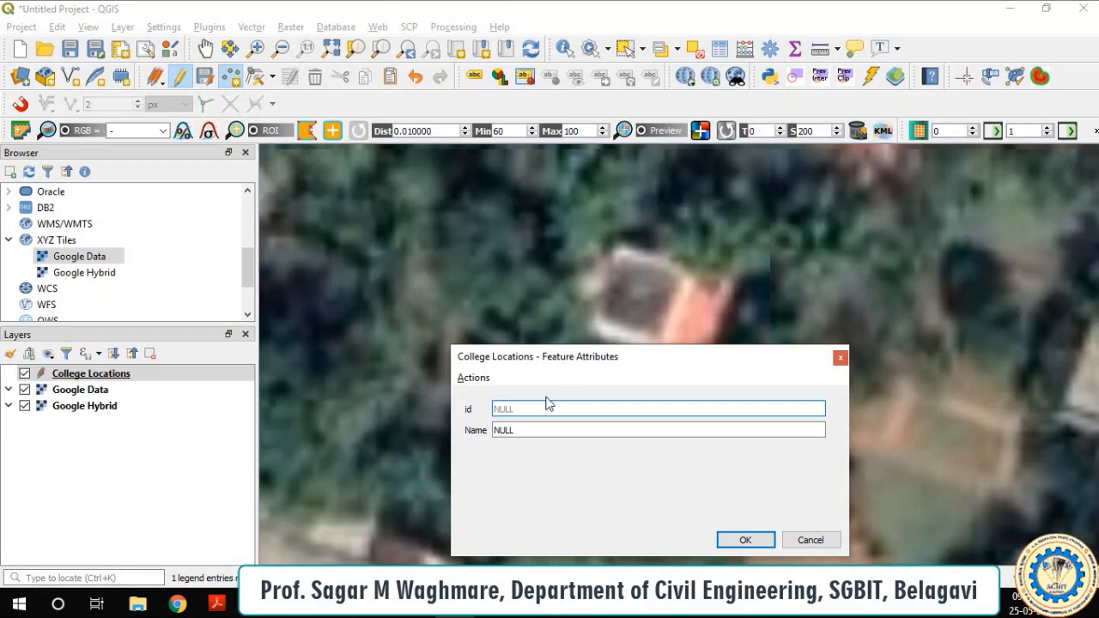
text(5)
click(531, 435)
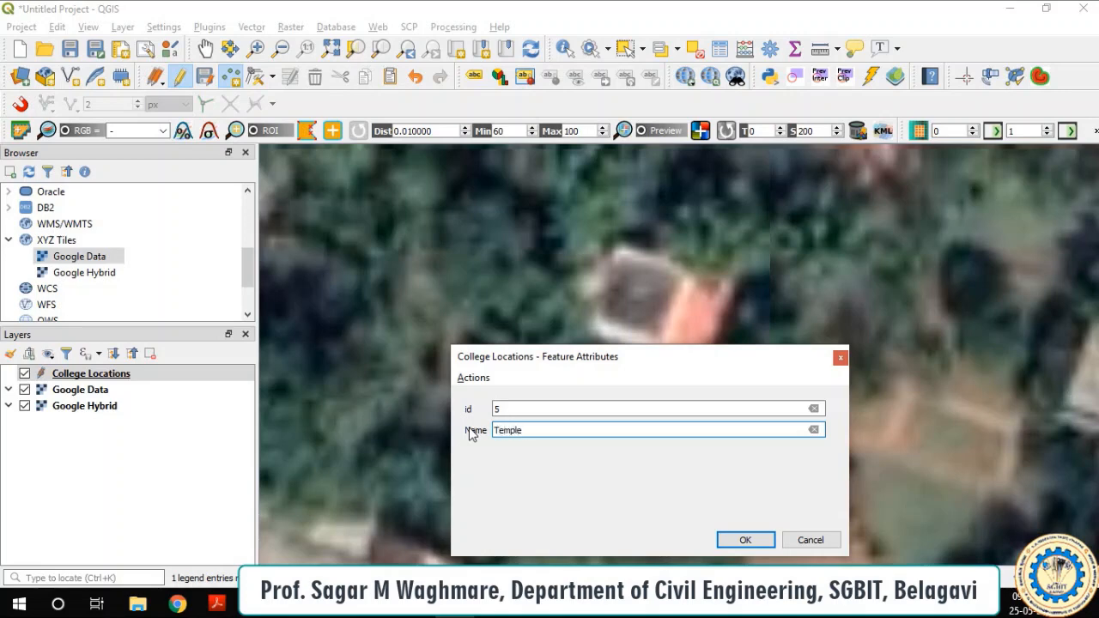
click(488, 434)
text(S)
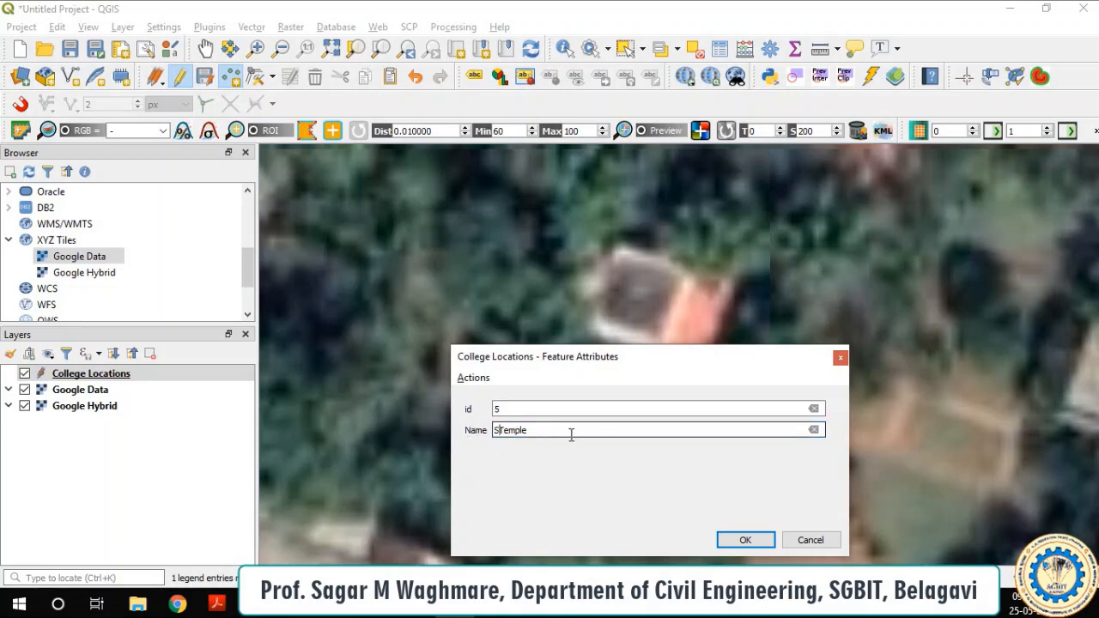
text(wi)
text(ami)
text(ji)
key(BackSpace)
text(i)
click(742, 539)
Step: Add a point named Seminar Hall No. 1 on the northern part of the library building's roof, leaving its id empty
scroll(636, 332, down, 3)
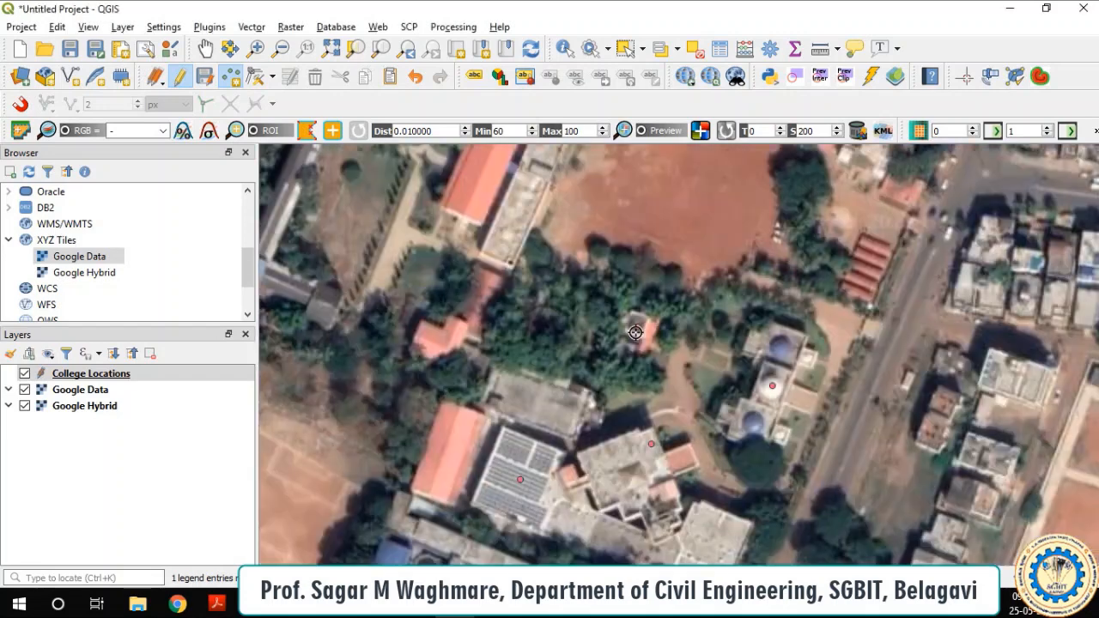
scroll(656, 351, down, 1)
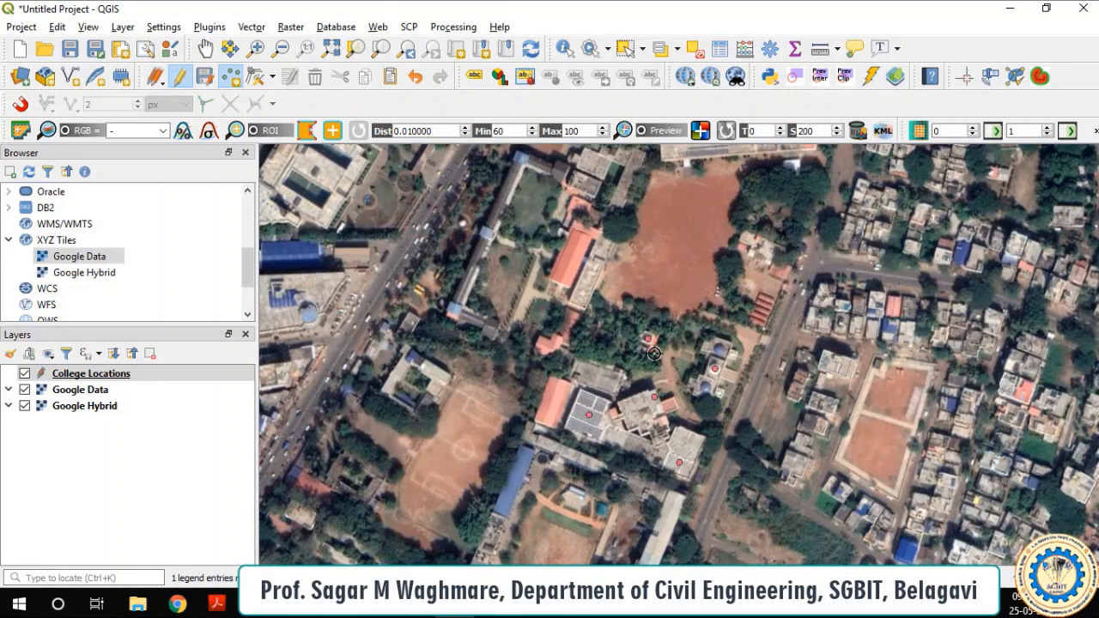
scroll(572, 361, up, 2)
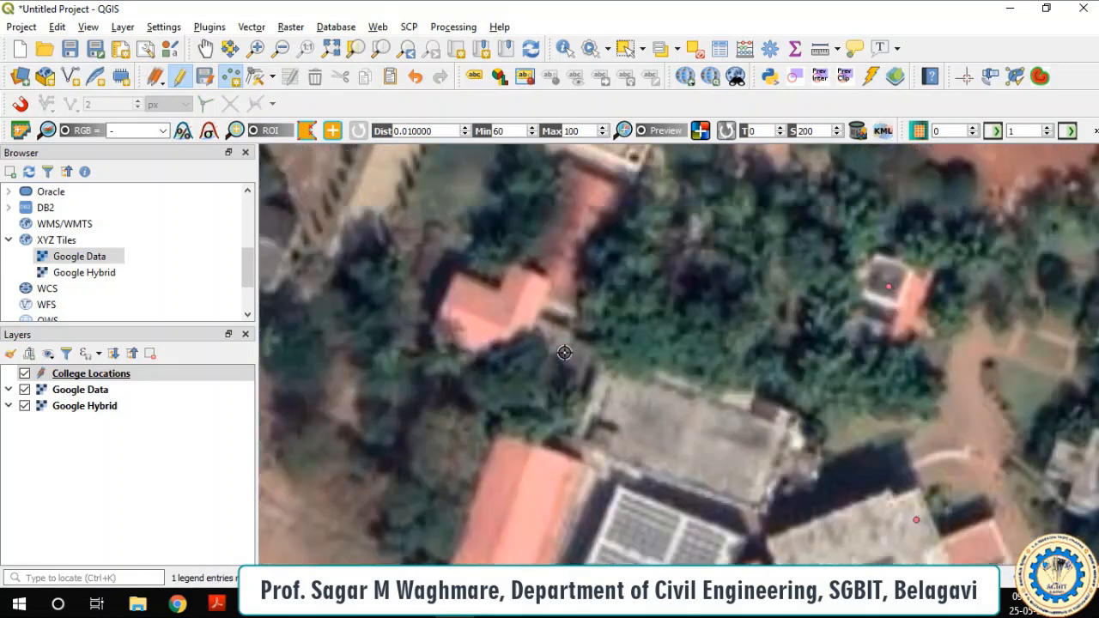
scroll(570, 356, down, 2)
scroll(605, 377, down, 1)
scroll(623, 395, up, 3)
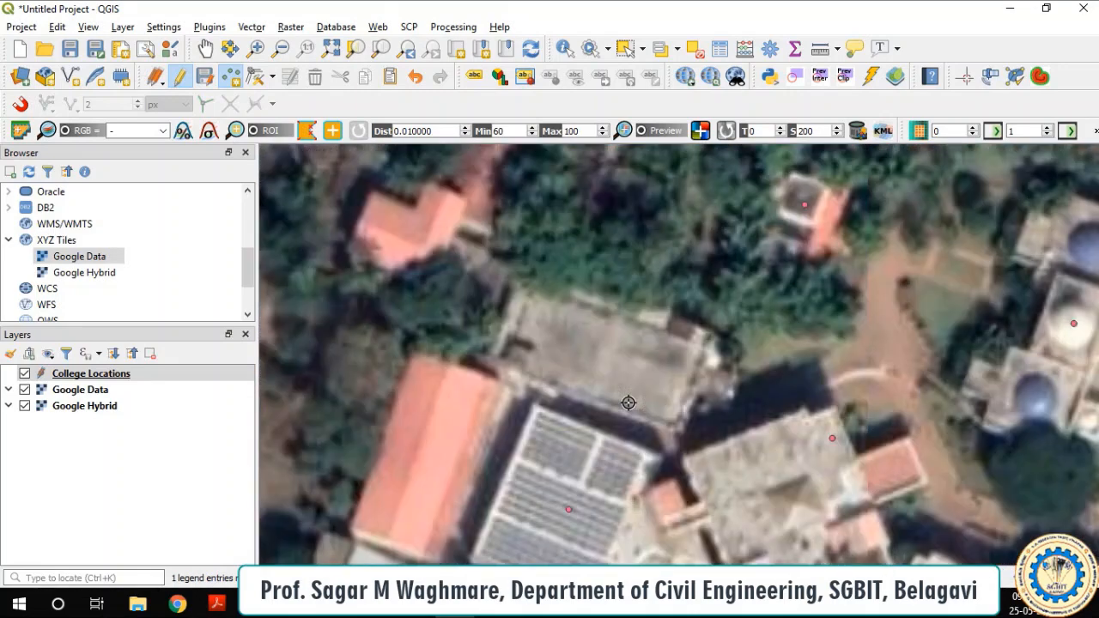
scroll(645, 355, down, 1)
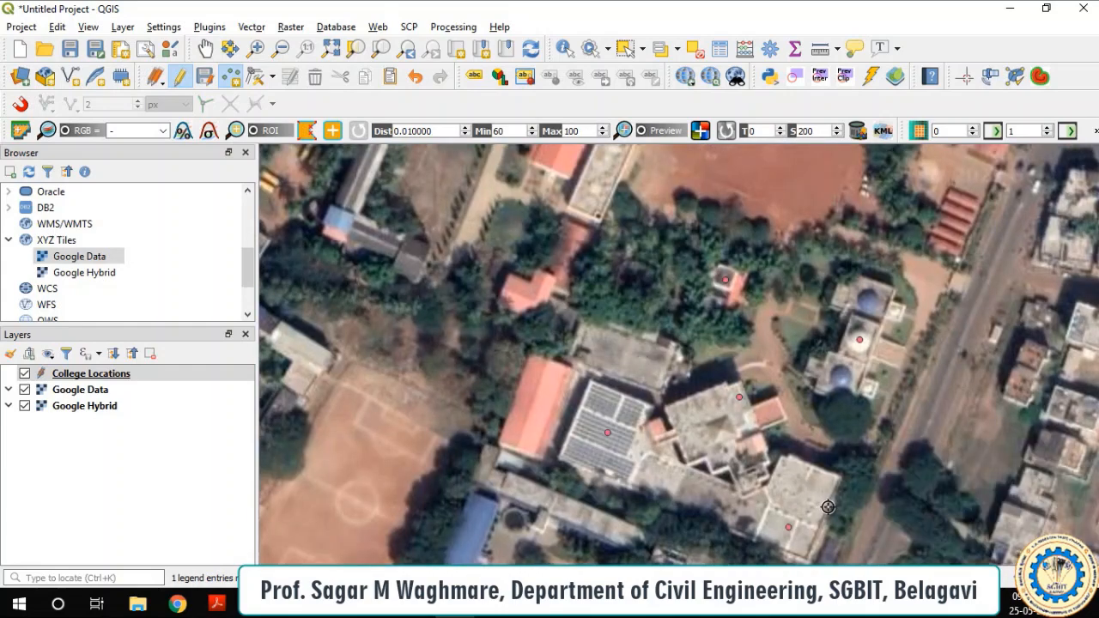
scroll(828, 506, up, 1)
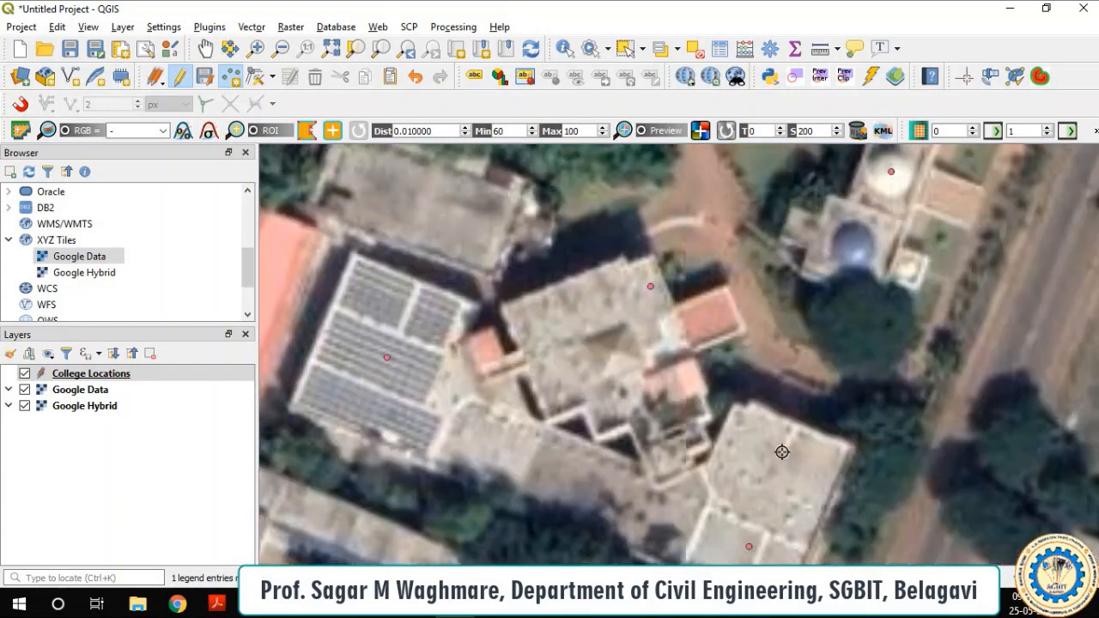
click(781, 451)
click(509, 408)
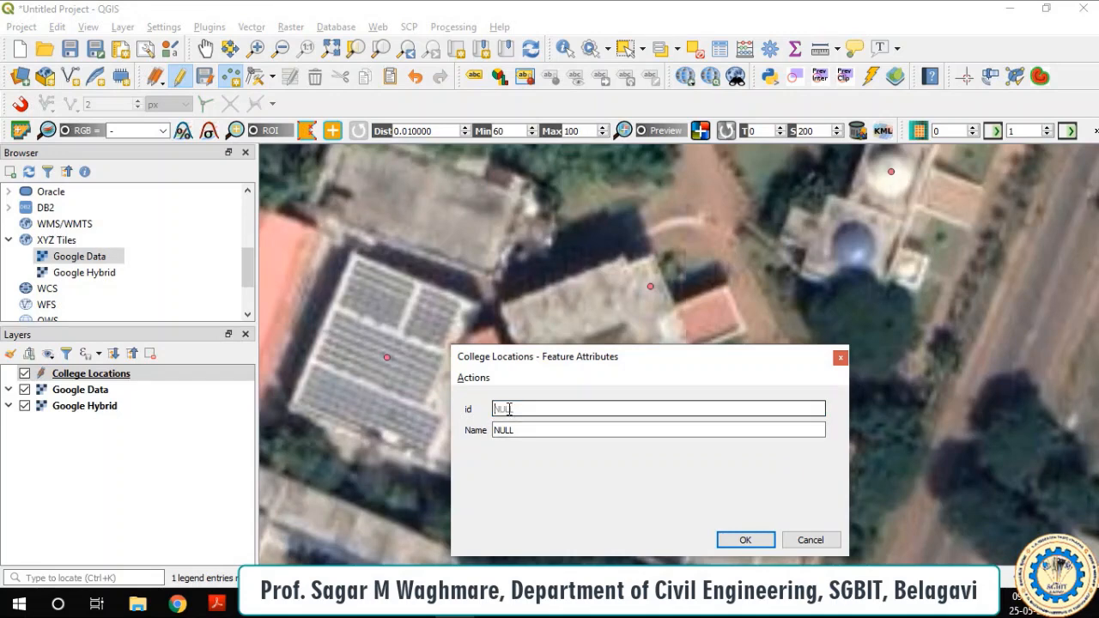
click(518, 430)
drag(520, 430, 489, 431)
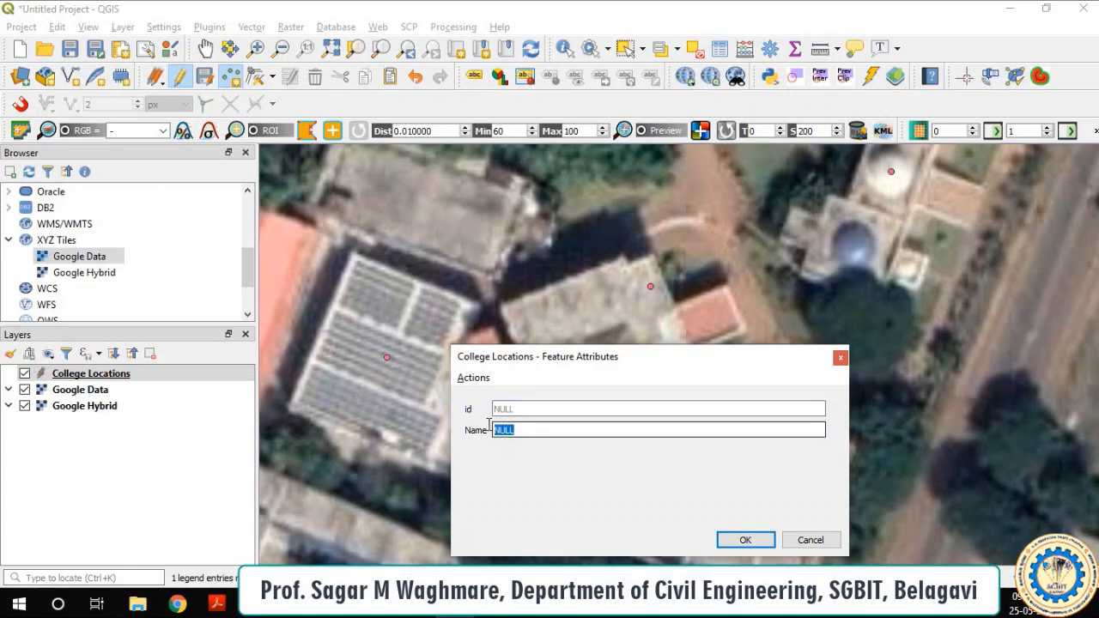
text(Seminar Hall No. 1)
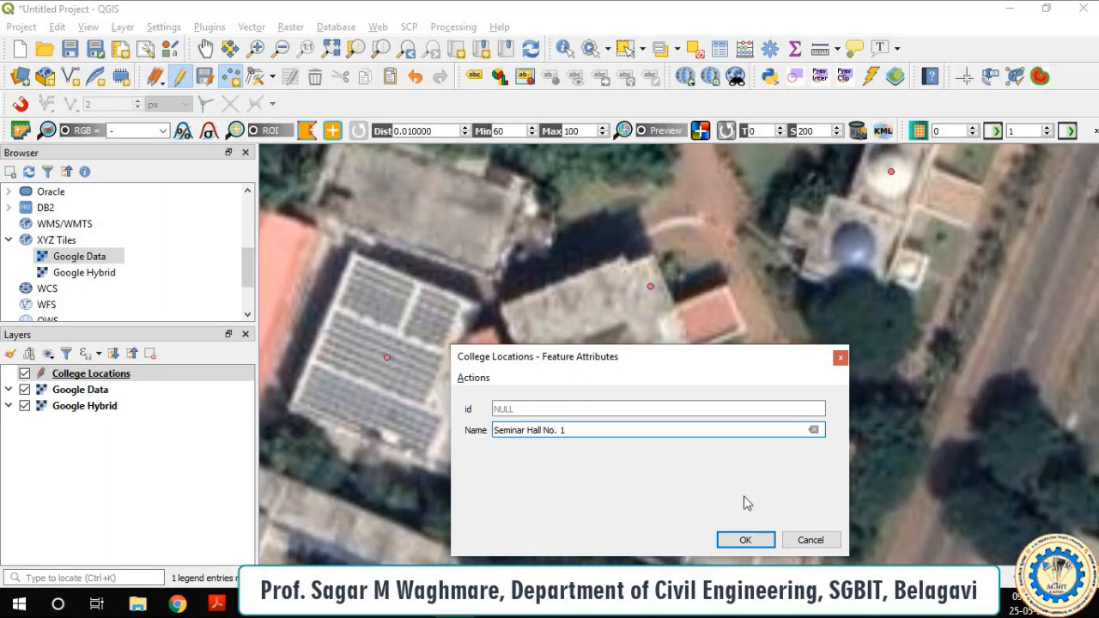
click(748, 541)
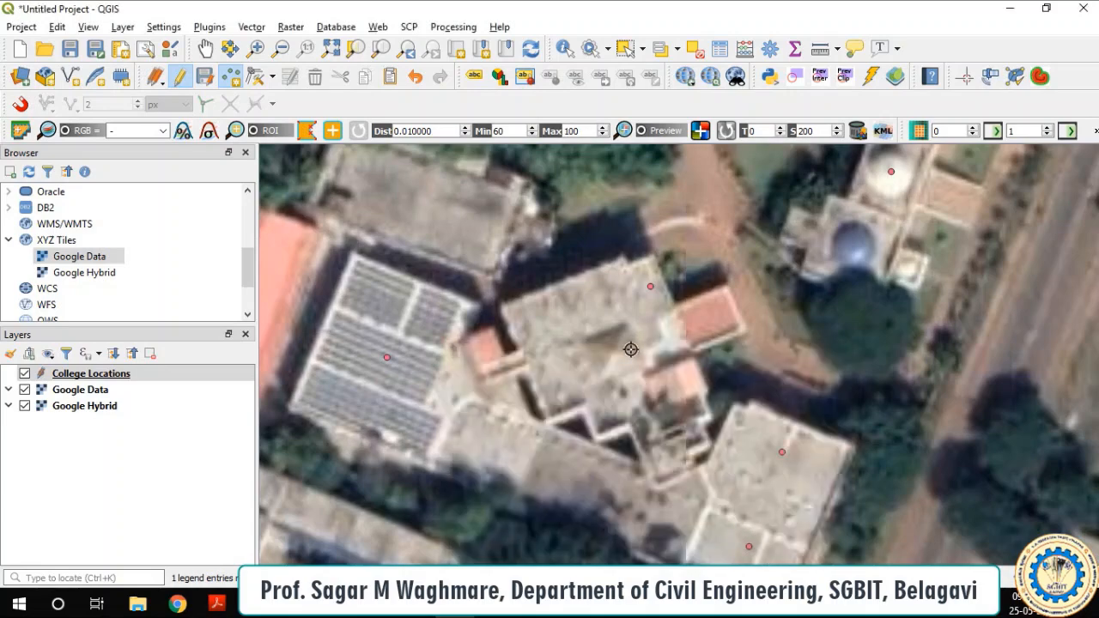
Step: Add a point named Auditorium on the grey-roofed building just north of the solar panels, leaving its id empty
scroll(636, 344, down, 1)
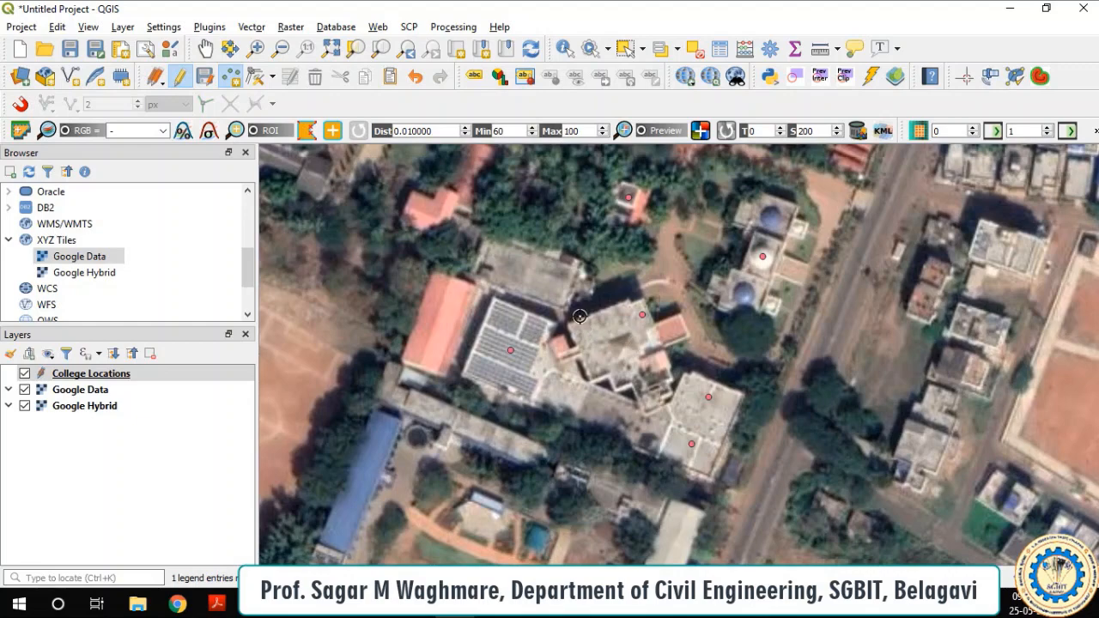
scroll(592, 319, down, 1)
scroll(565, 286, up, 1)
scroll(560, 305, up, 1)
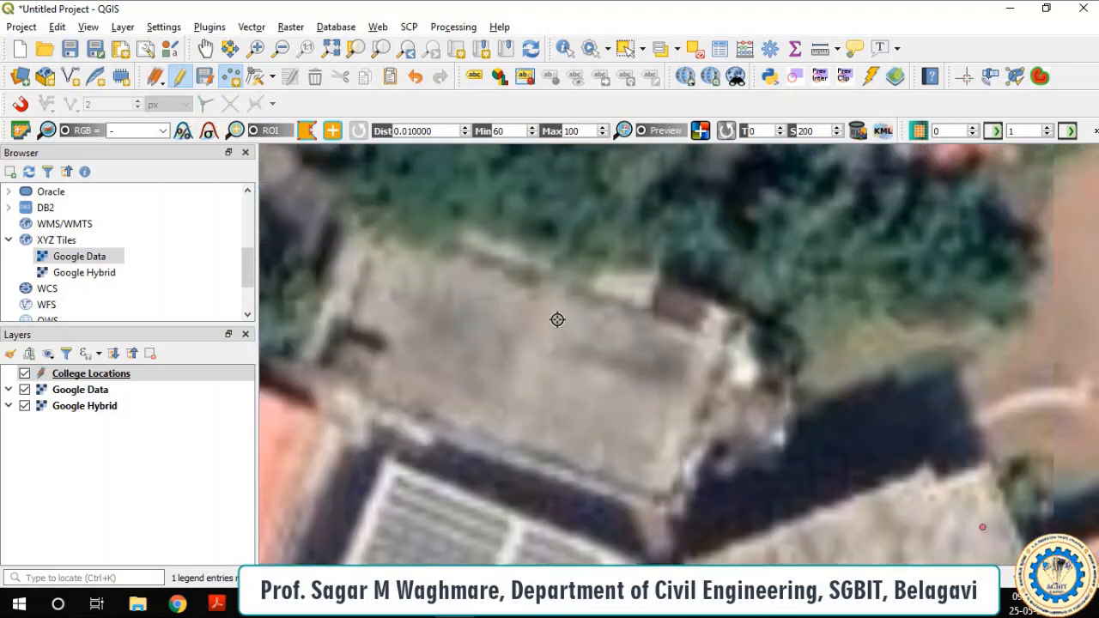
scroll(579, 350, down, 1)
scroll(566, 347, up, 1)
click(566, 347)
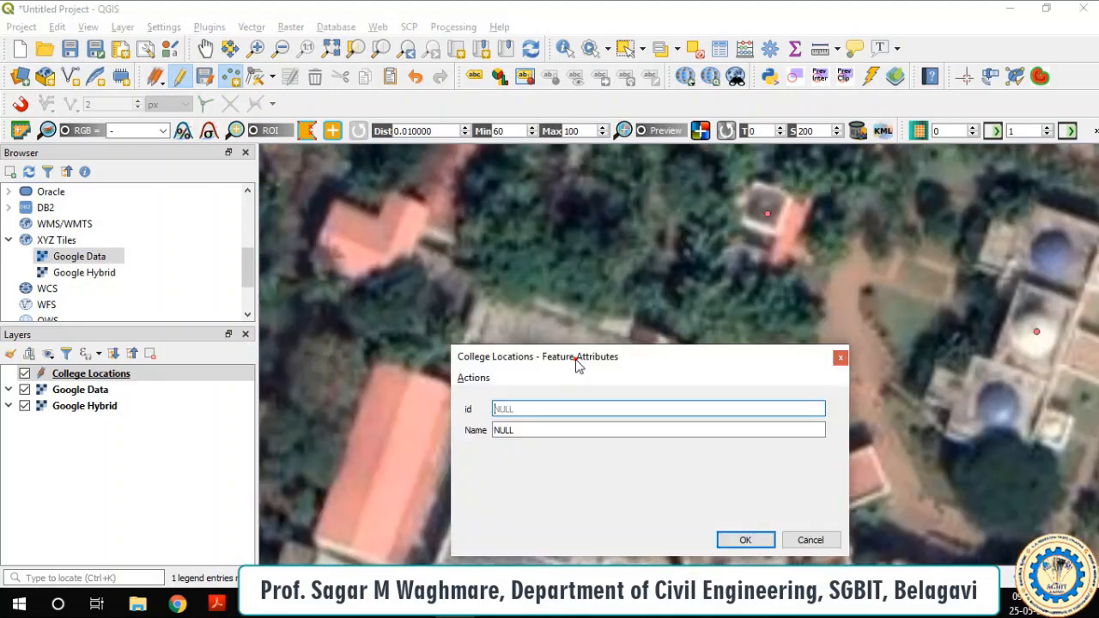
click(540, 431)
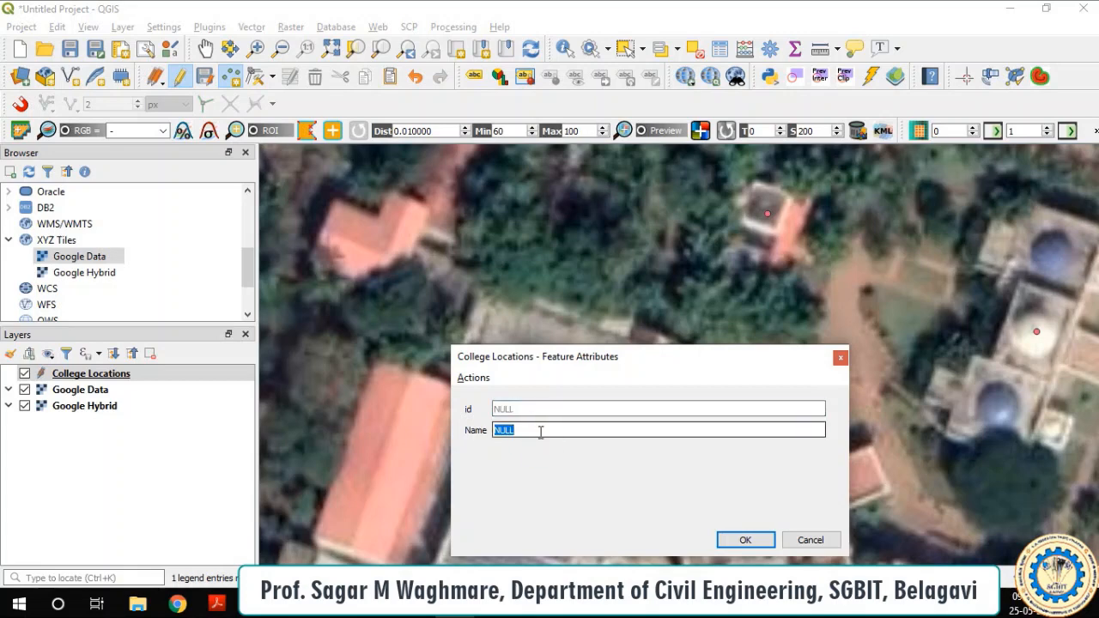
text(Auditorium)
click(736, 540)
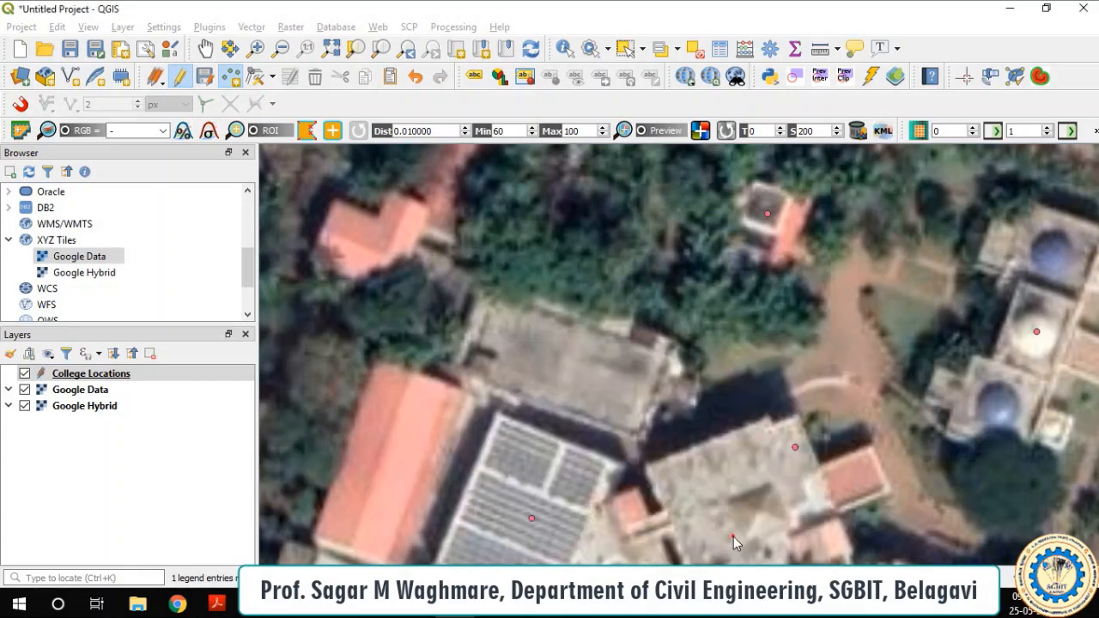
Step: Add a point named Parking on the row of red-roofed sheds beside the main road, leaving its id empty
scroll(592, 226, down, 2)
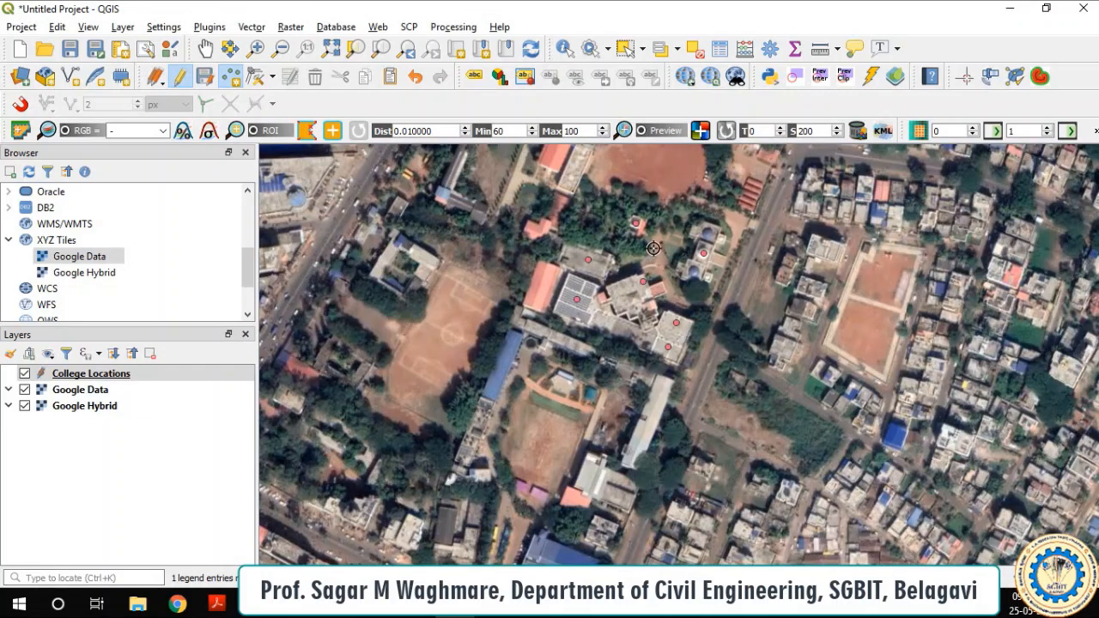
scroll(747, 204, up, 2)
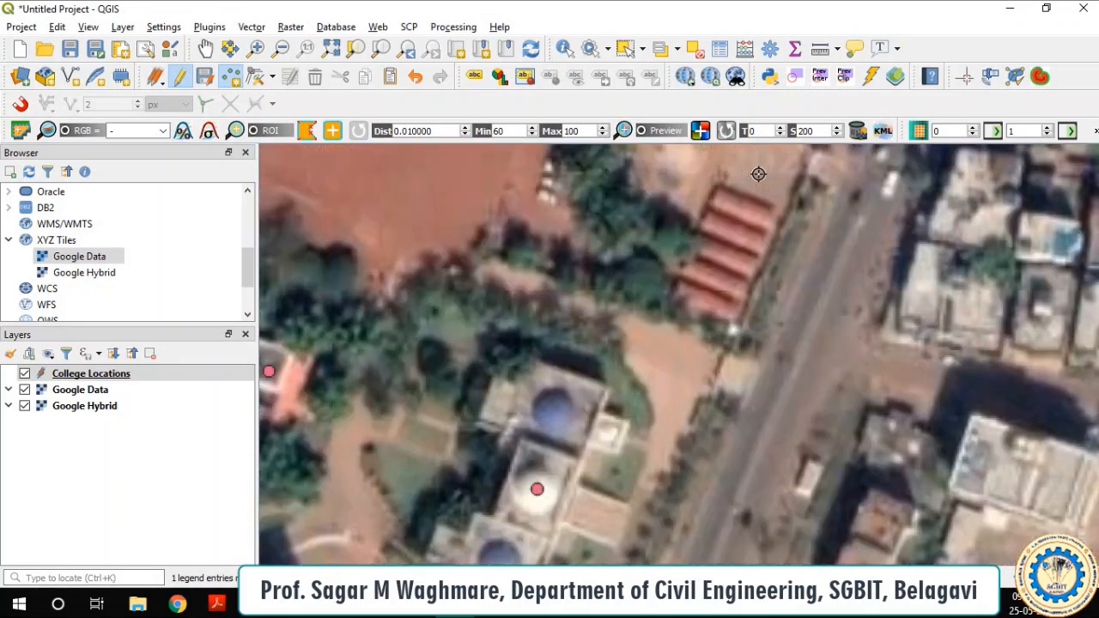
click(723, 257)
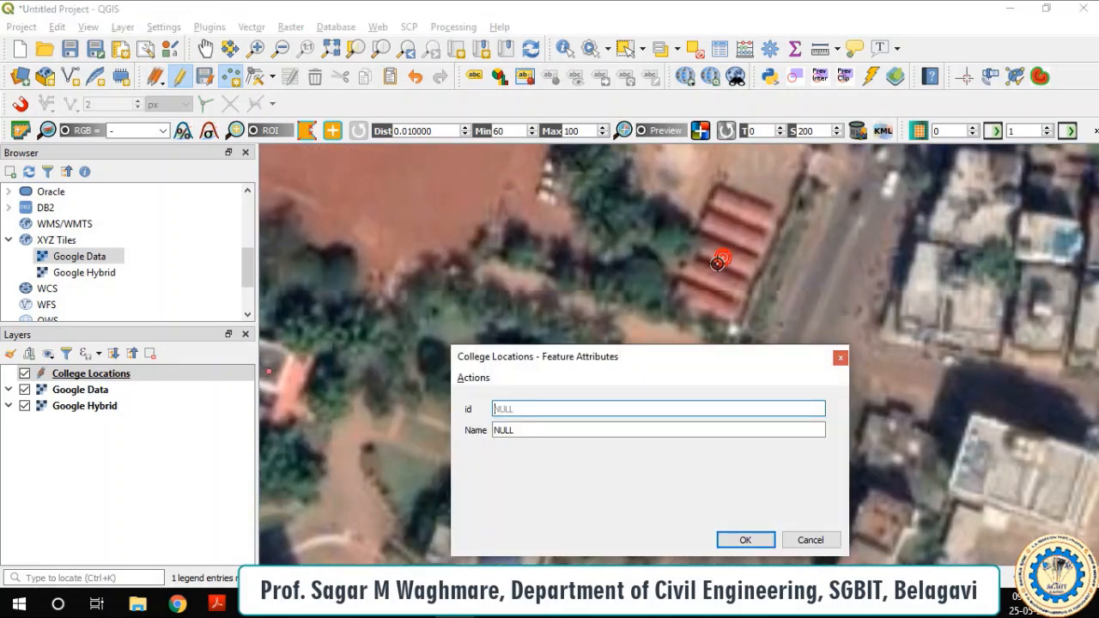
click(532, 430)
text(T)
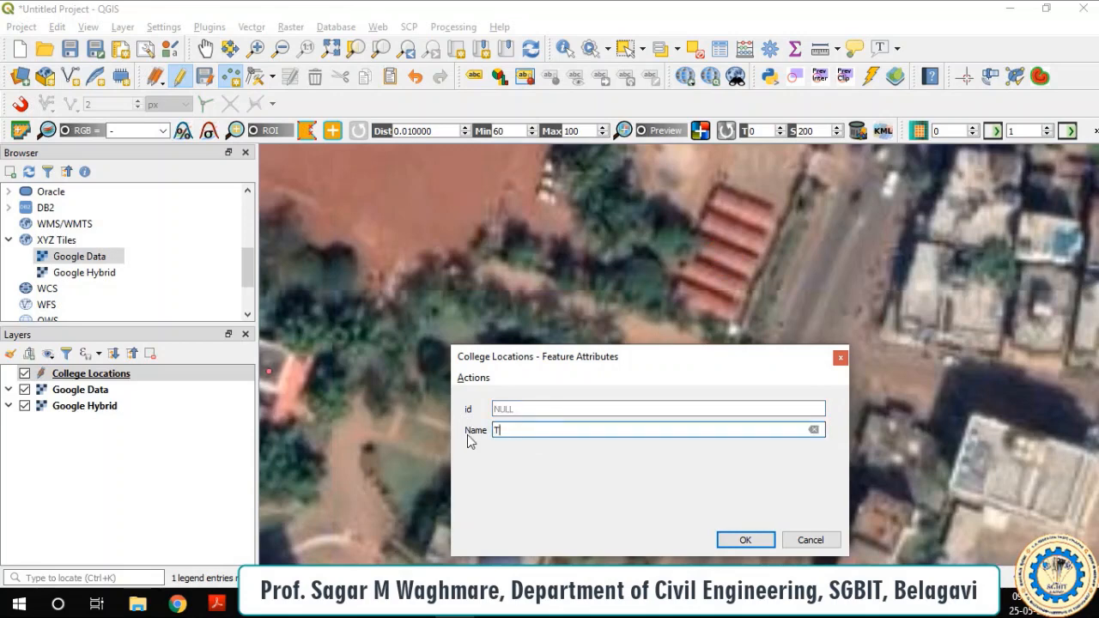
text(wo Wheller)
key(BackSpace)
key(BackSpace)
key(BackSpace)
key(BackSpace)
key(BackSpace)
key(BackSpace)
key(BackSpace)
key(BackSpace)
key(BackSpace)
key(BackSpace)
key(BackSpace)
key(BackSpace)
text(P)
click(747, 539)
Step: Add a point named Canteen on the small red-roofed building near the road junction north of the parking sheds, leaving its id empty
scroll(709, 397, down, 1)
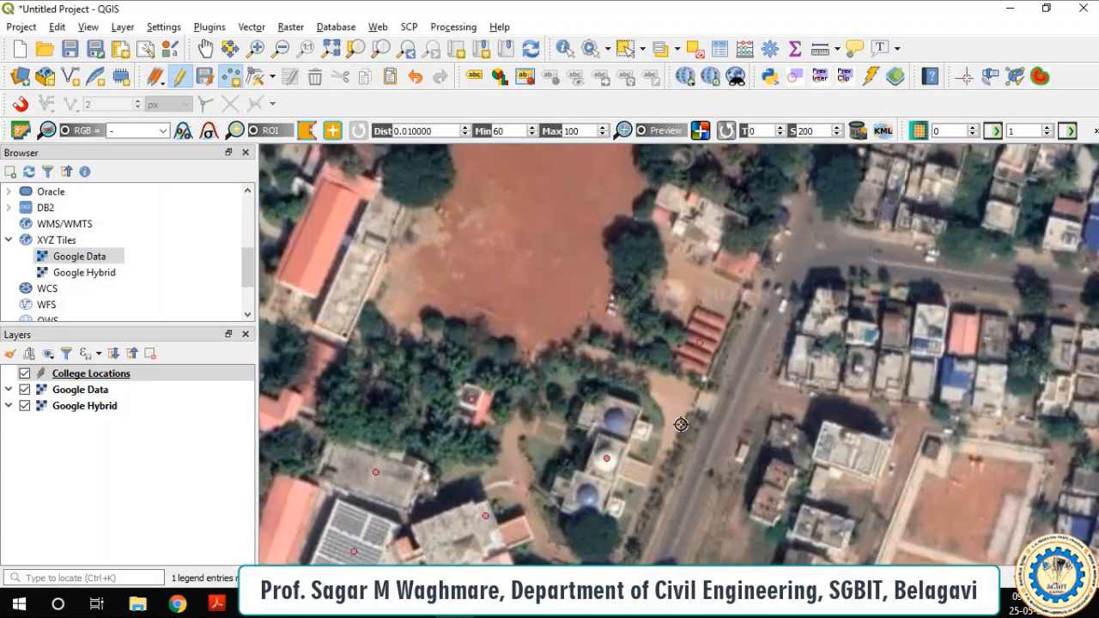
scroll(759, 253, up, 1)
click(744, 250)
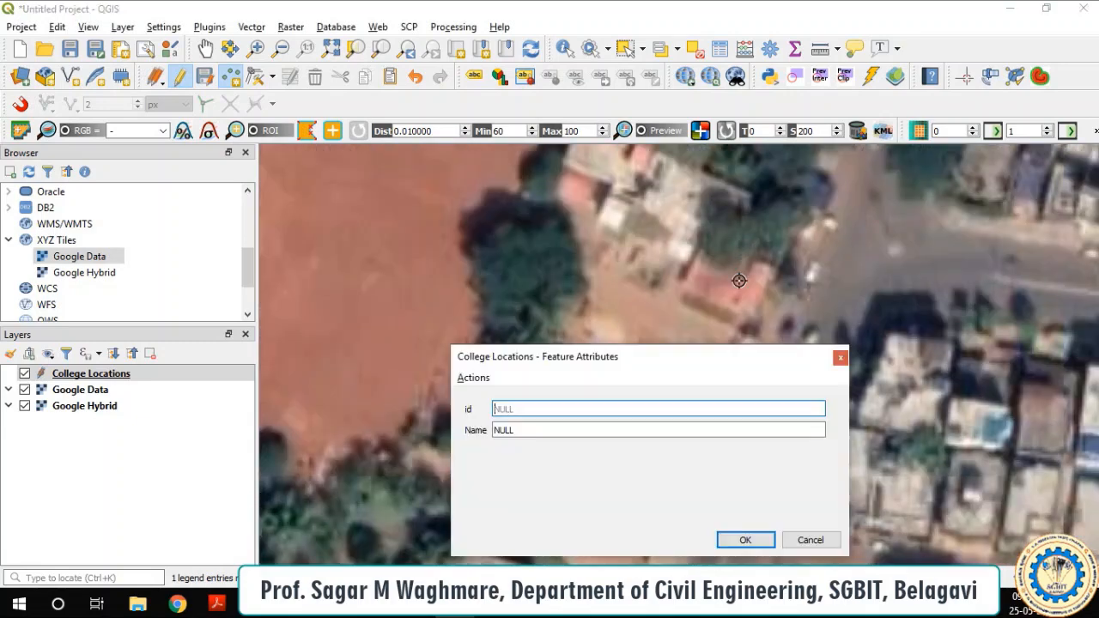
click(523, 432)
text(Canteen)
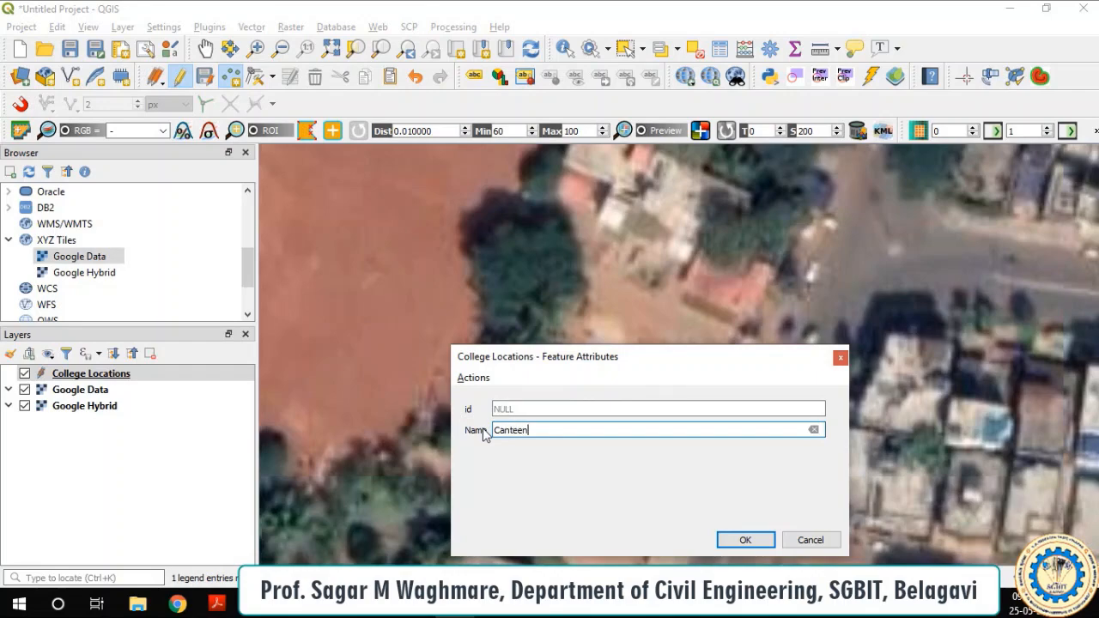
click(743, 539)
Step: Add a point named Civil Engineering Department on the long grey roof along the western edge of the red playground, leaving its id empty
scroll(704, 301, down, 1)
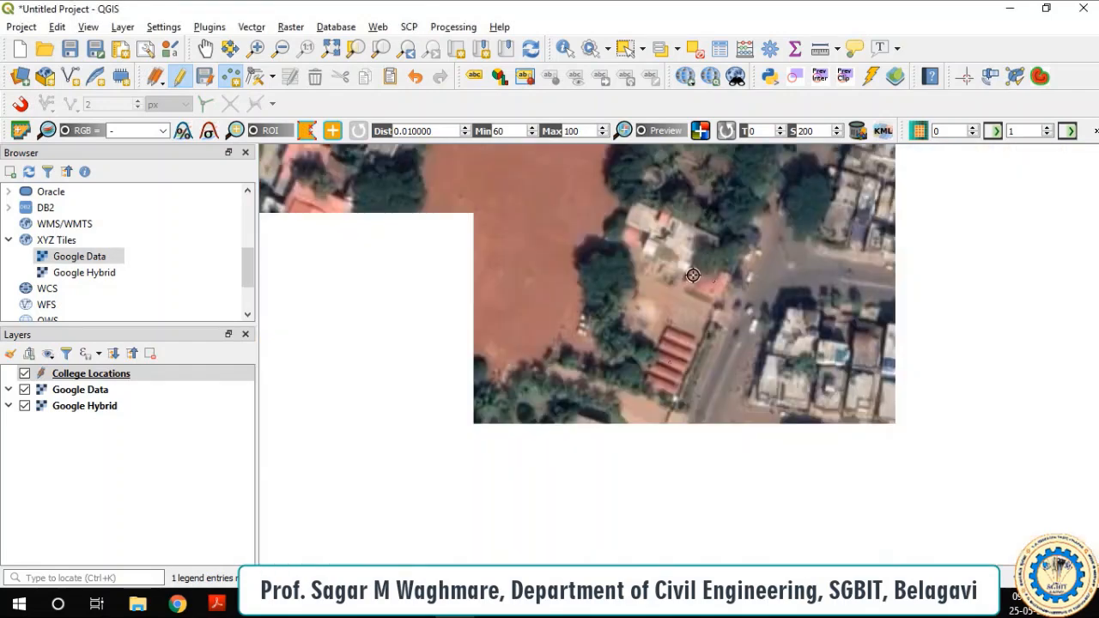
scroll(519, 276, up, 2)
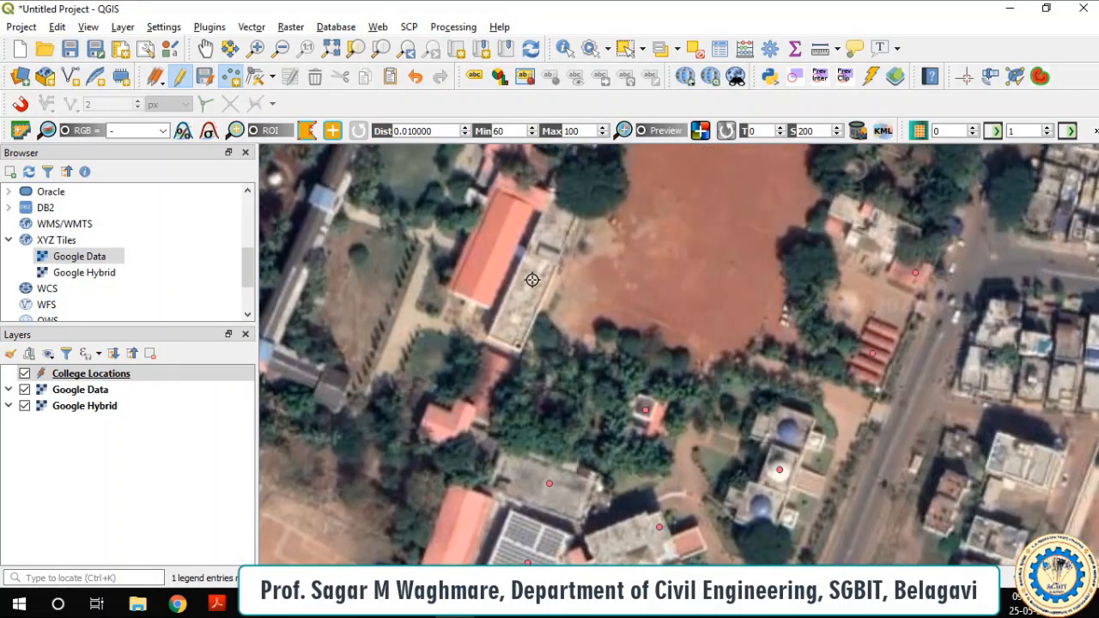
scroll(568, 266, down, 1)
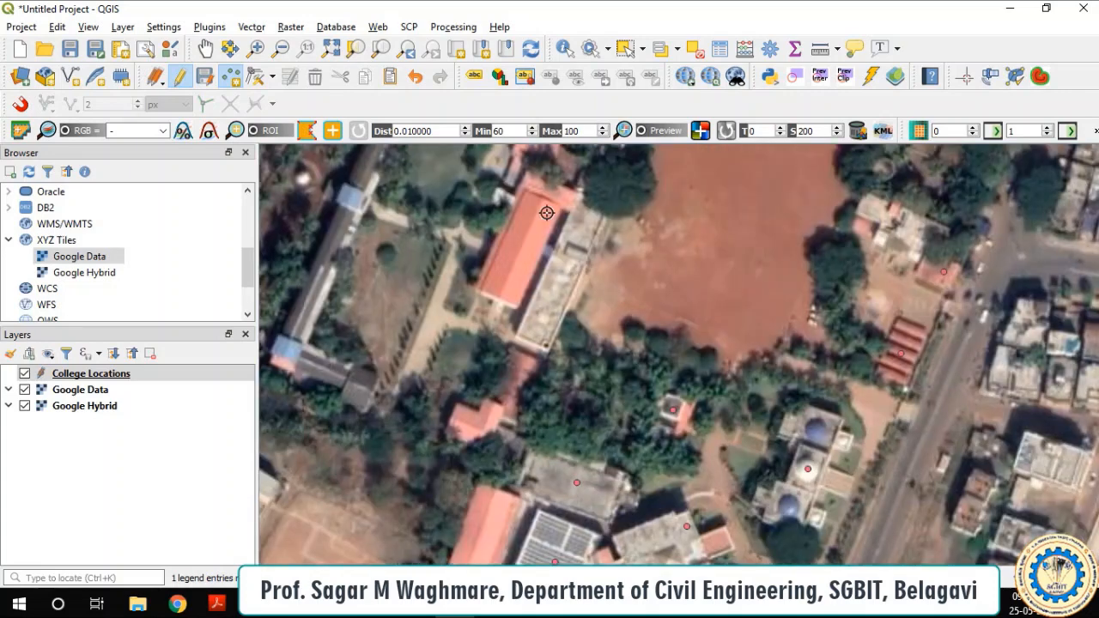
click(568, 251)
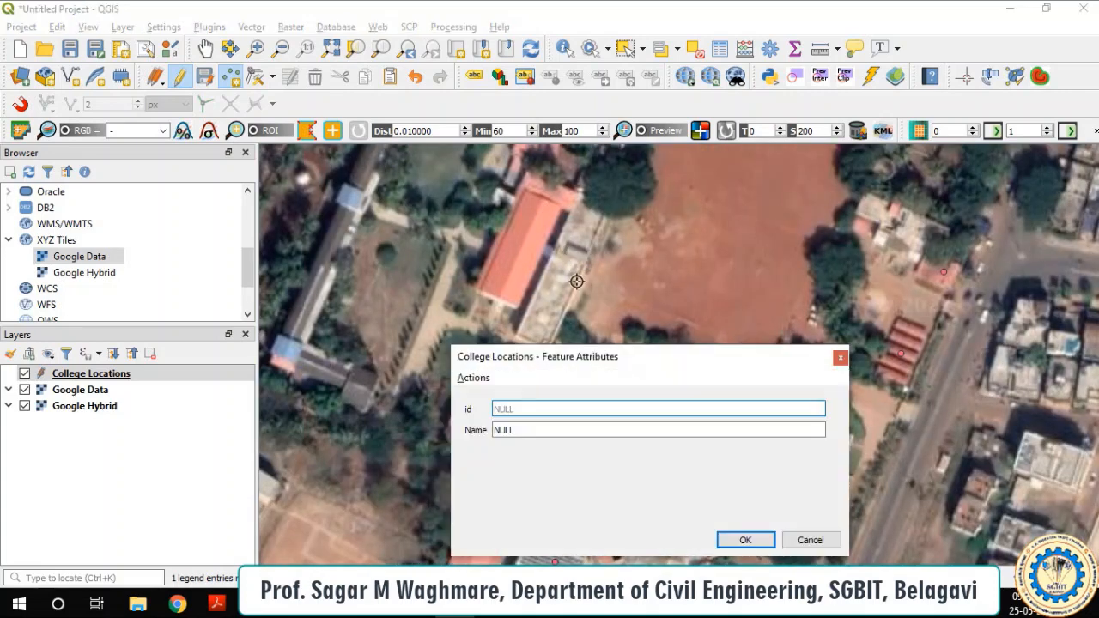
click(531, 433)
text(Civil Engineering Department)
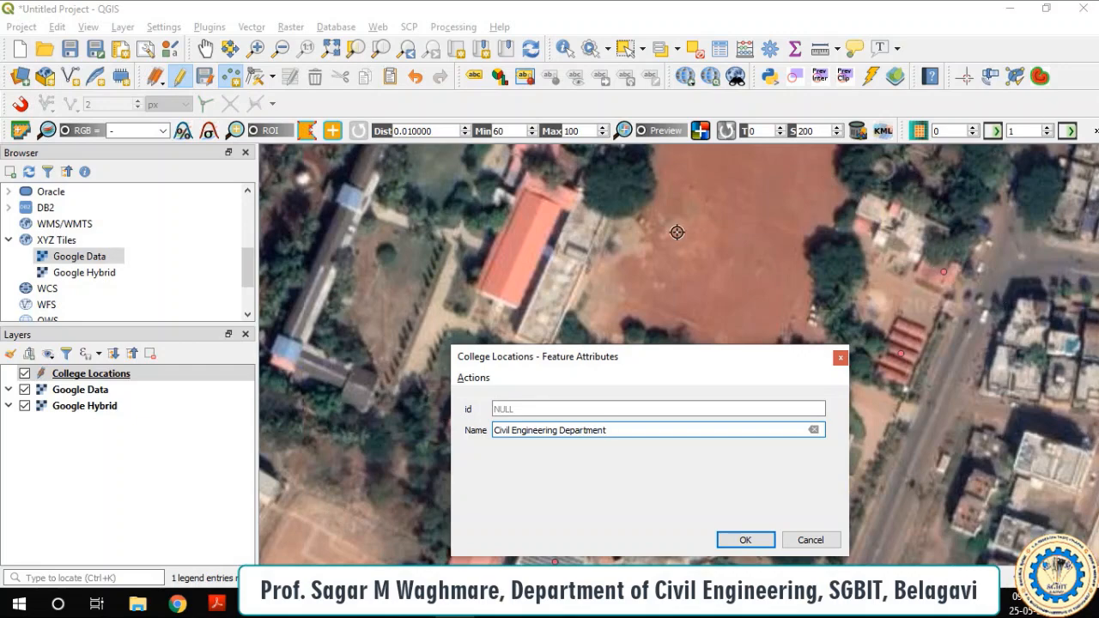
click(744, 539)
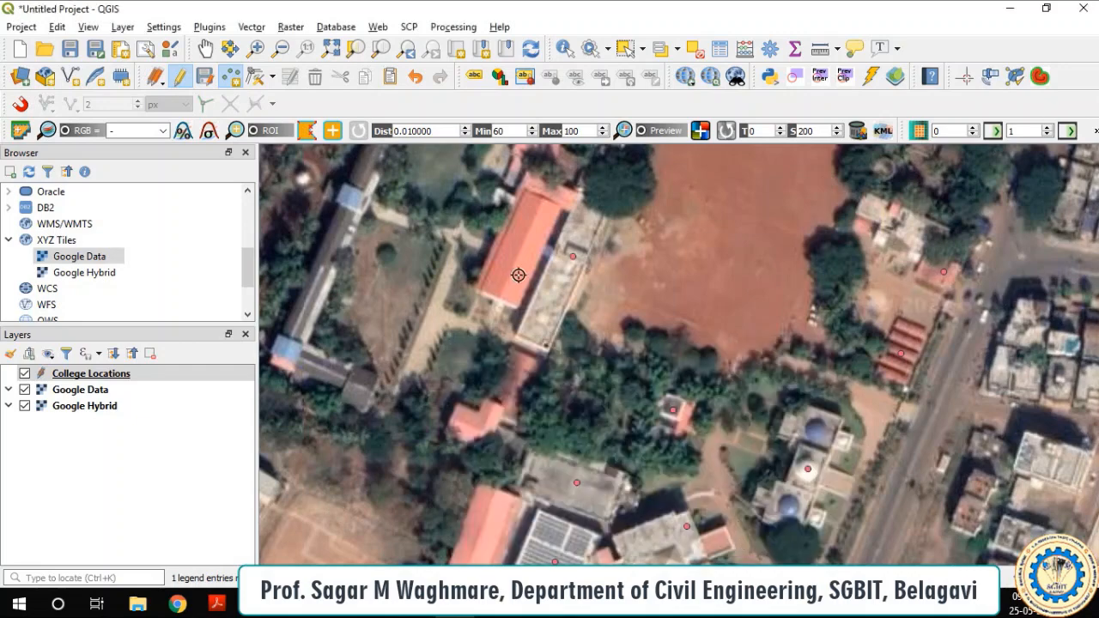
Step: Add a point named Girls Hostel on the middle blue-roofed section of the long building near the western highway, leaving its id empty
scroll(536, 281, down, 1)
scroll(449, 230, up, 1)
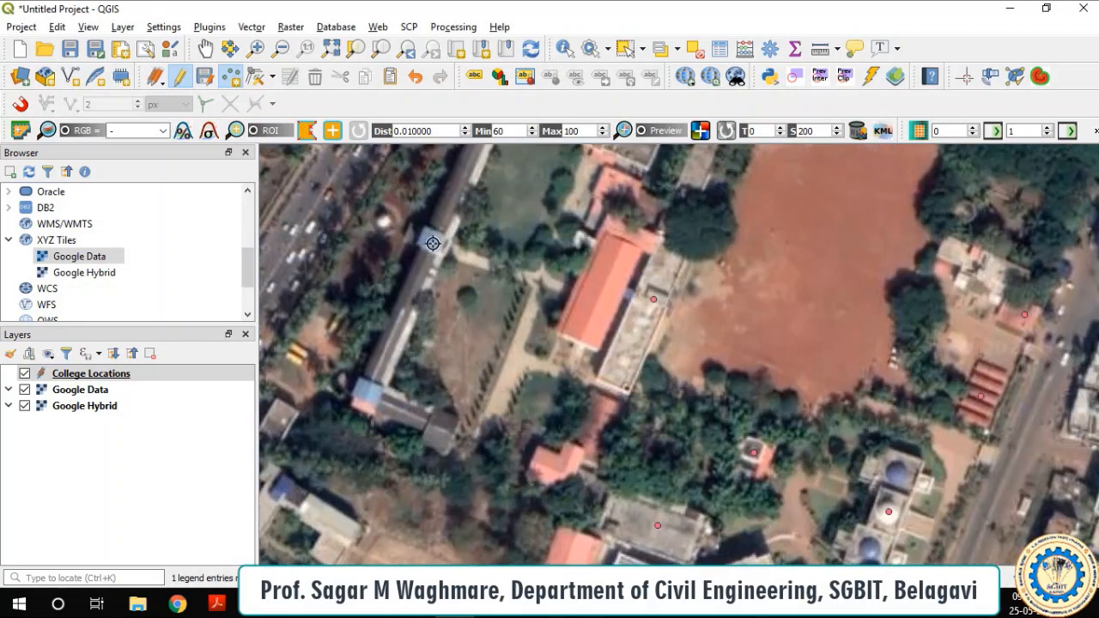
click(433, 244)
click(521, 429)
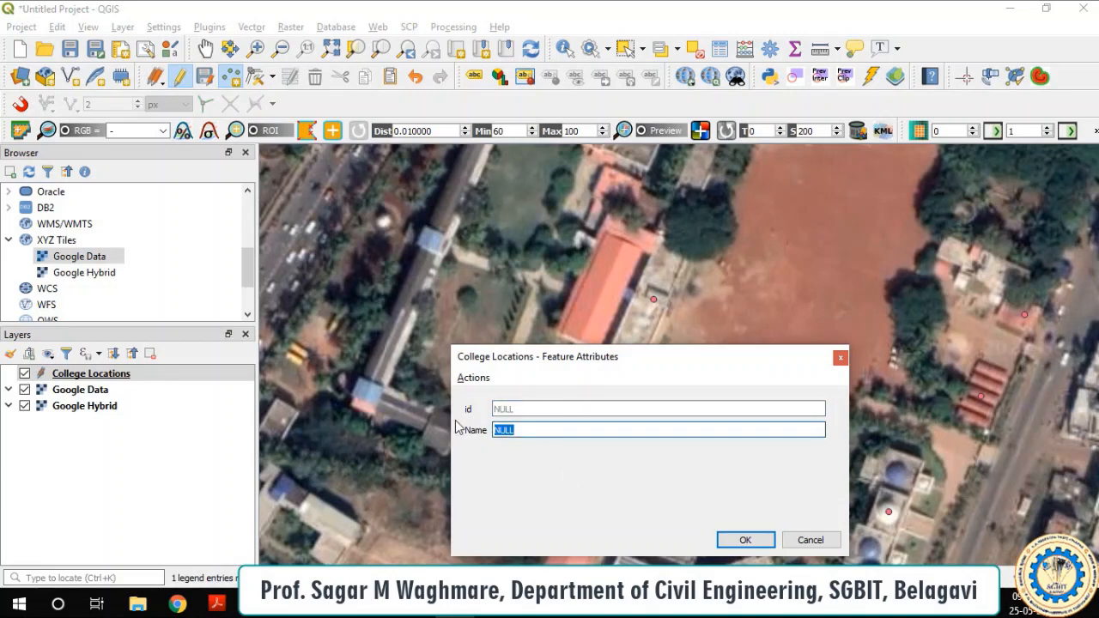
text(Girls Hostel)
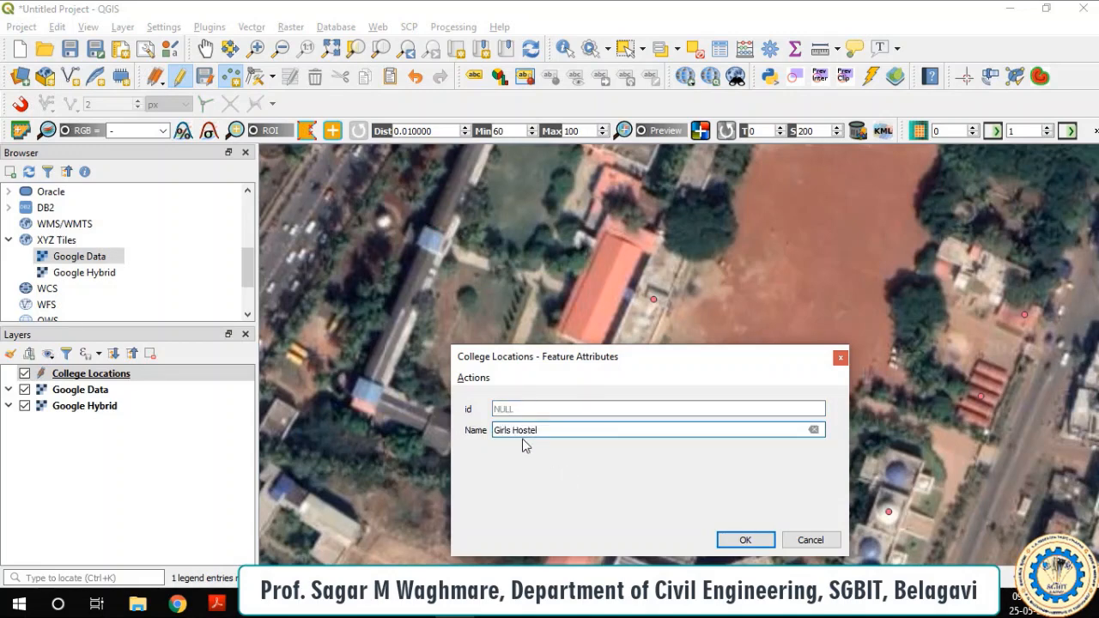
click(731, 539)
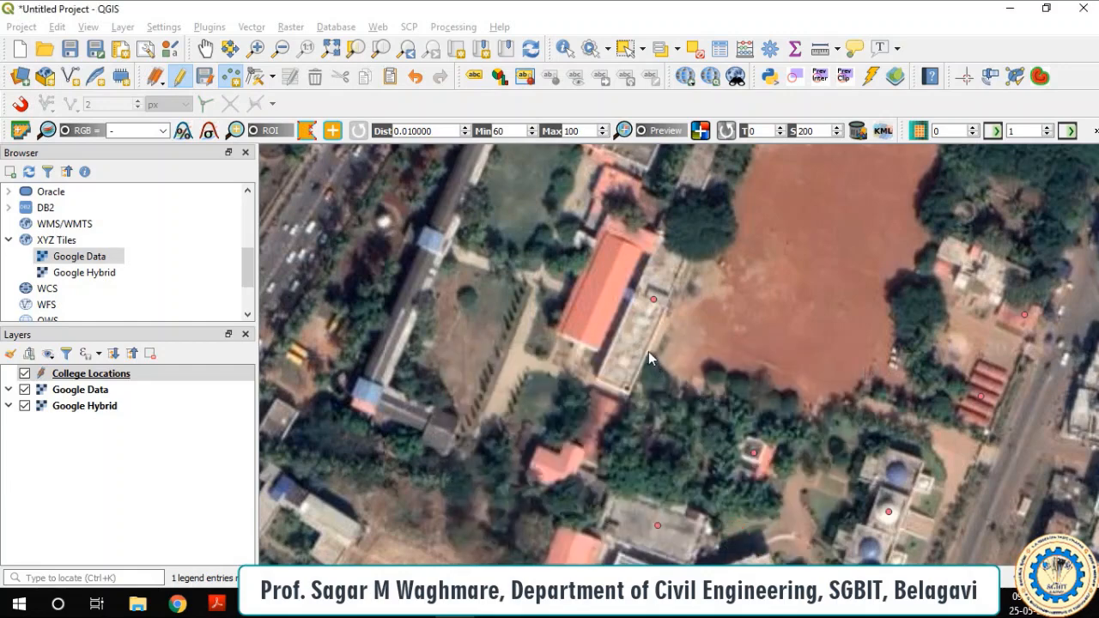
Step: Add a point named College Mess on the orange roof just north of the long orange-roofed building, leaving its id empty
scroll(648, 351, down, 2)
scroll(658, 326, up, 3)
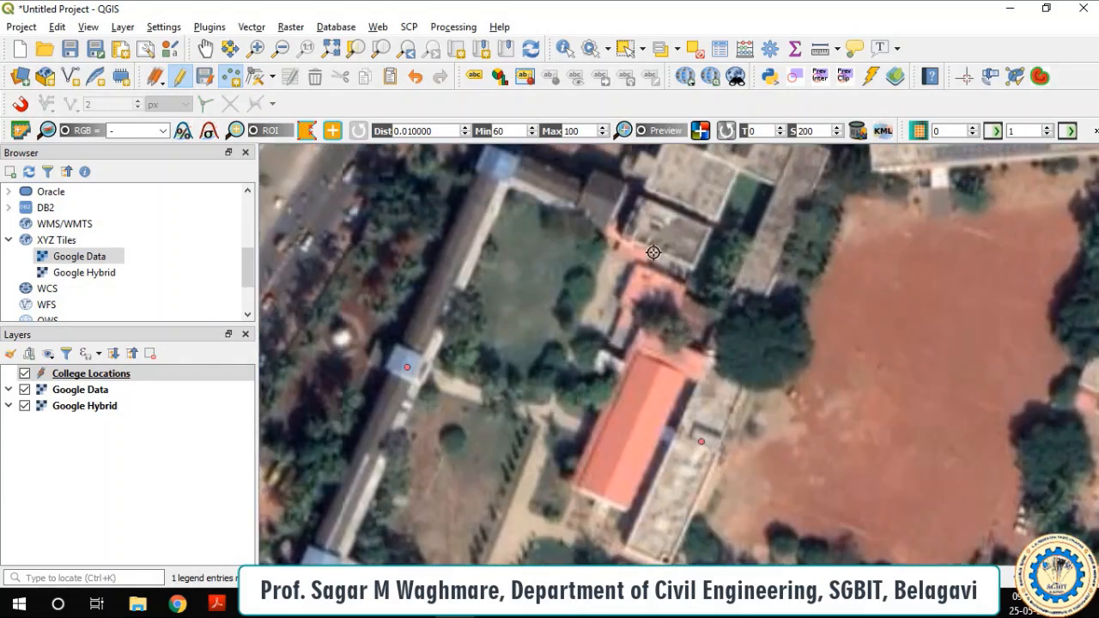
scroll(652, 245, up, 1)
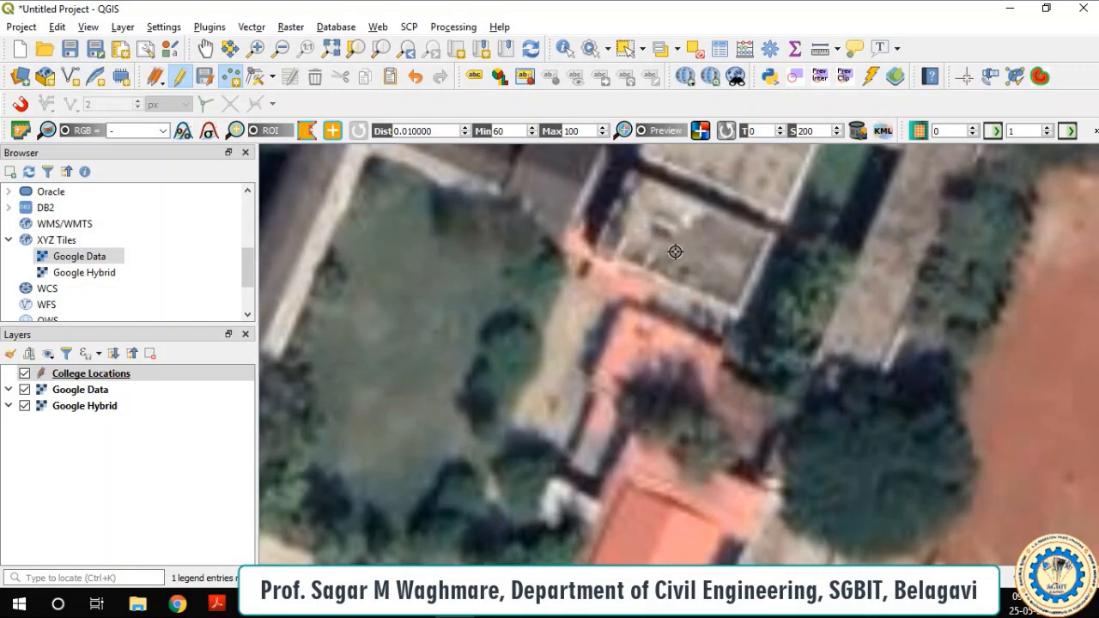
scroll(675, 251, down, 1)
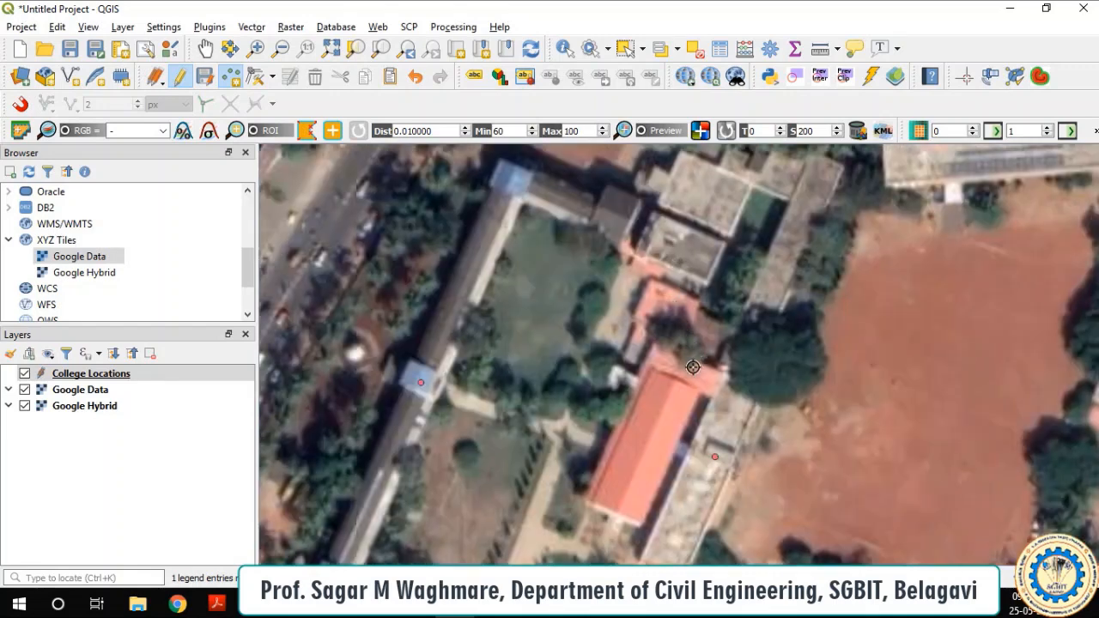
scroll(685, 371, up, 1)
click(620, 246)
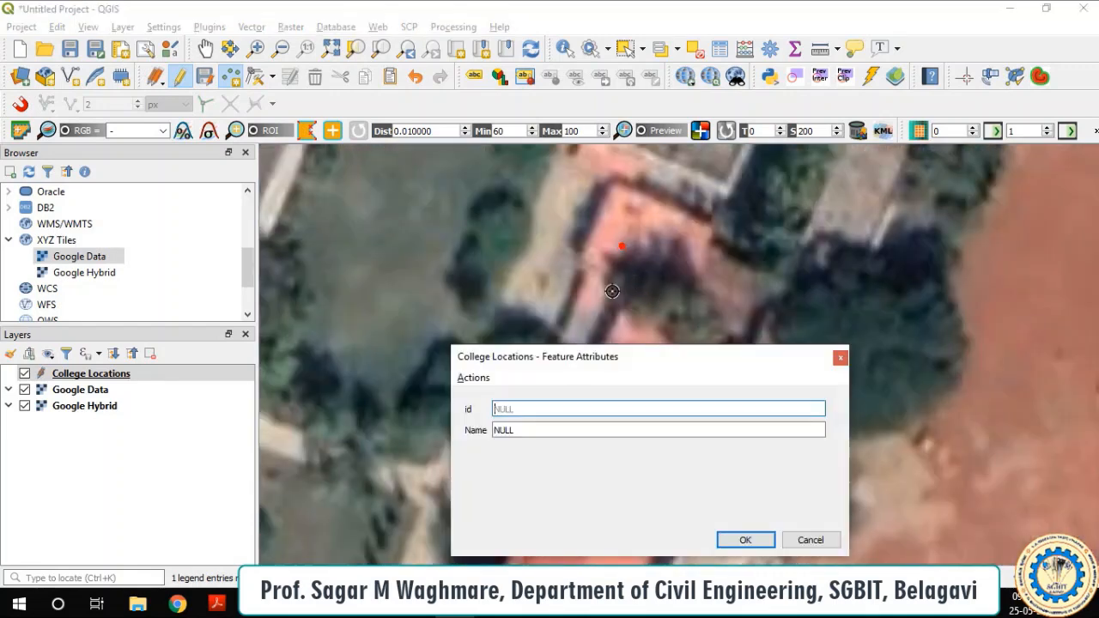
click(523, 432)
drag(522, 432, 455, 427)
text(College Mess)
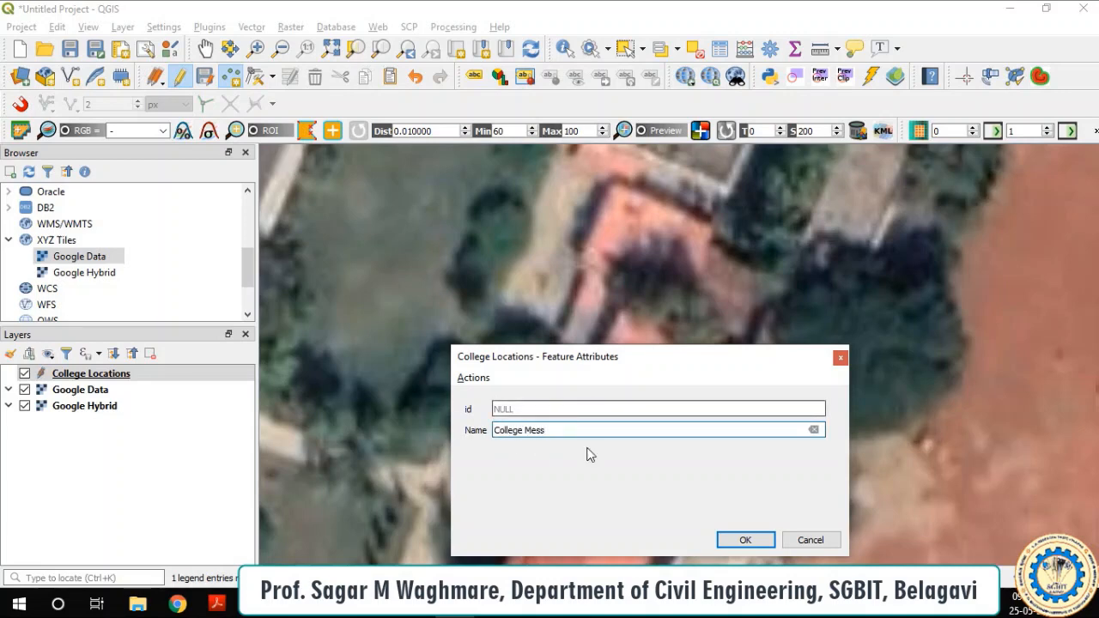
click(743, 540)
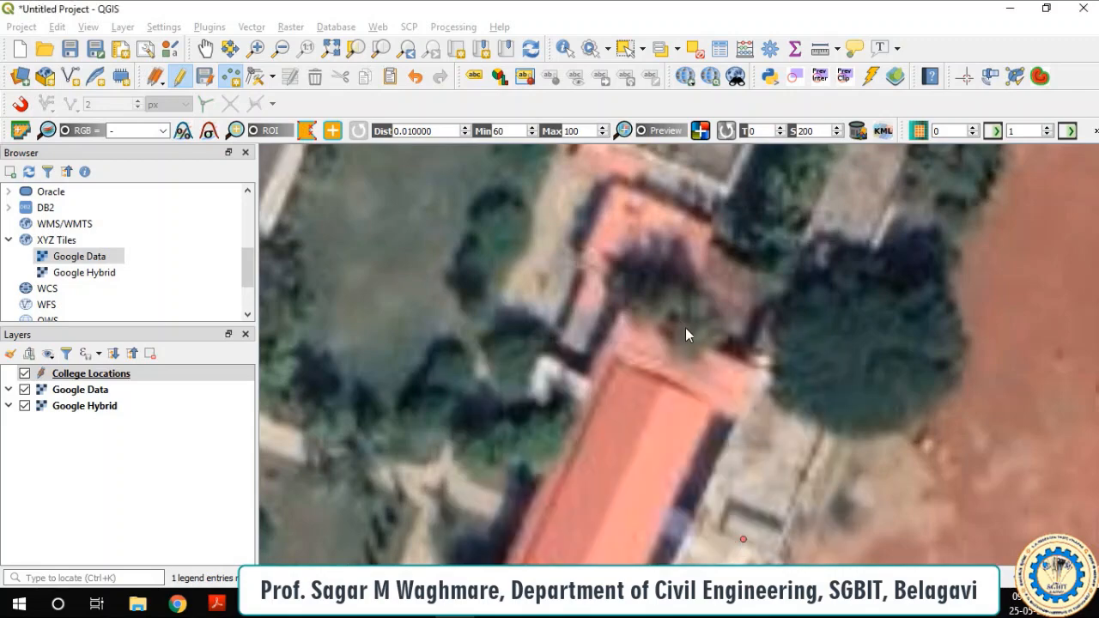
Step: Add a point named Football Ground in the middle of the large red playground, leaving its id empty
scroll(685, 328, down, 3)
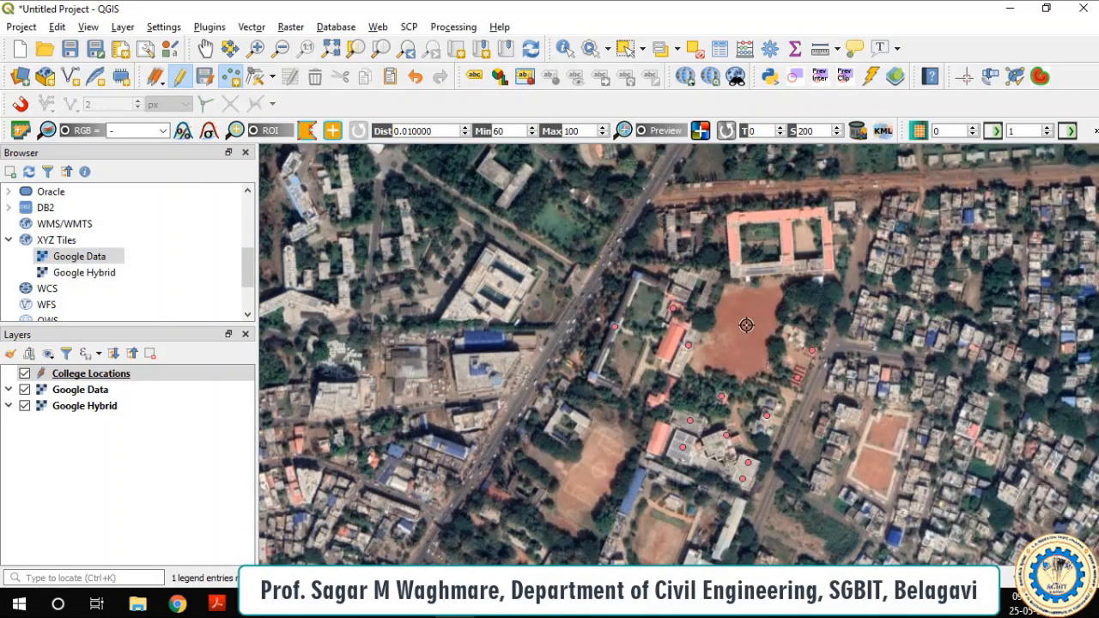
scroll(744, 325, up, 2)
click(734, 339)
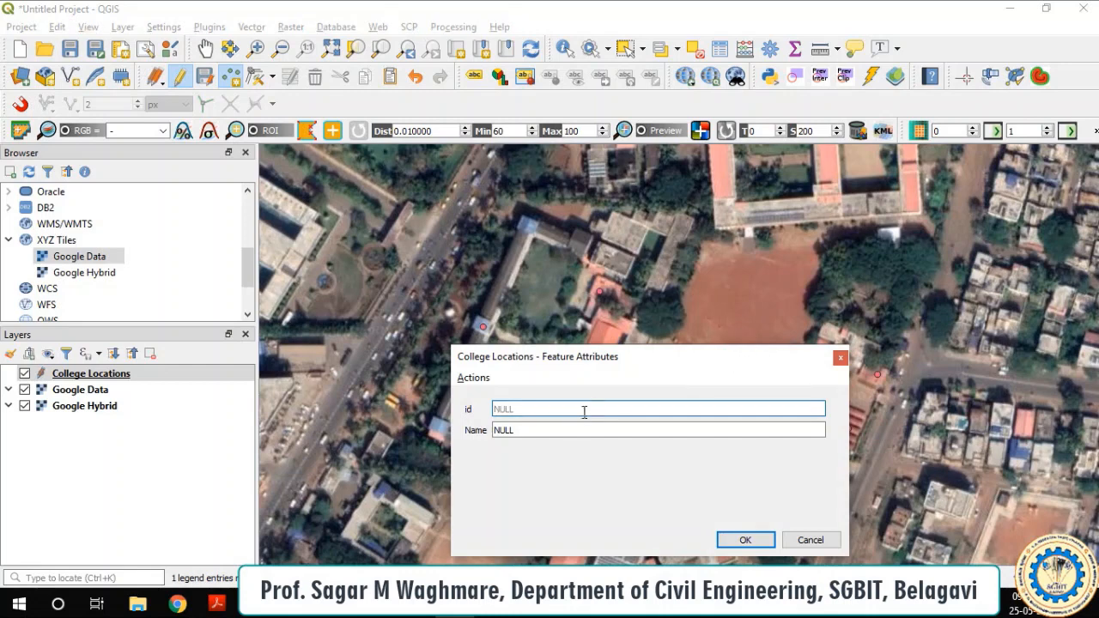
click(546, 431)
text(C)
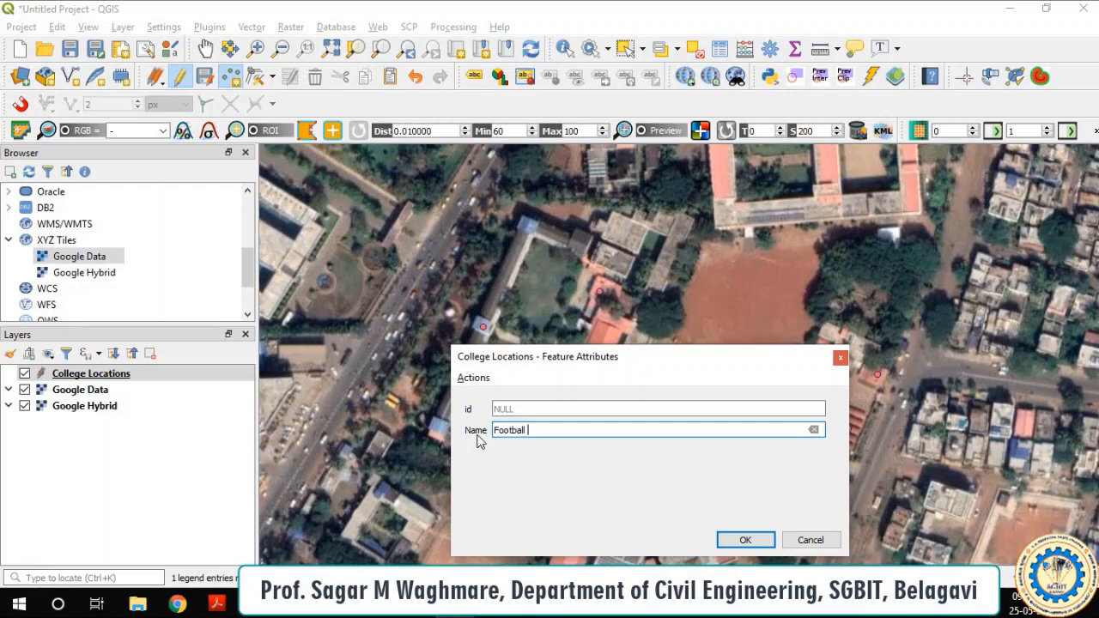
click(744, 539)
Step: Open the attribute table of the College Locations layer and widen the Name column to fit the full names
scroll(685, 336, down, 1)
scroll(685, 336, down, 1)
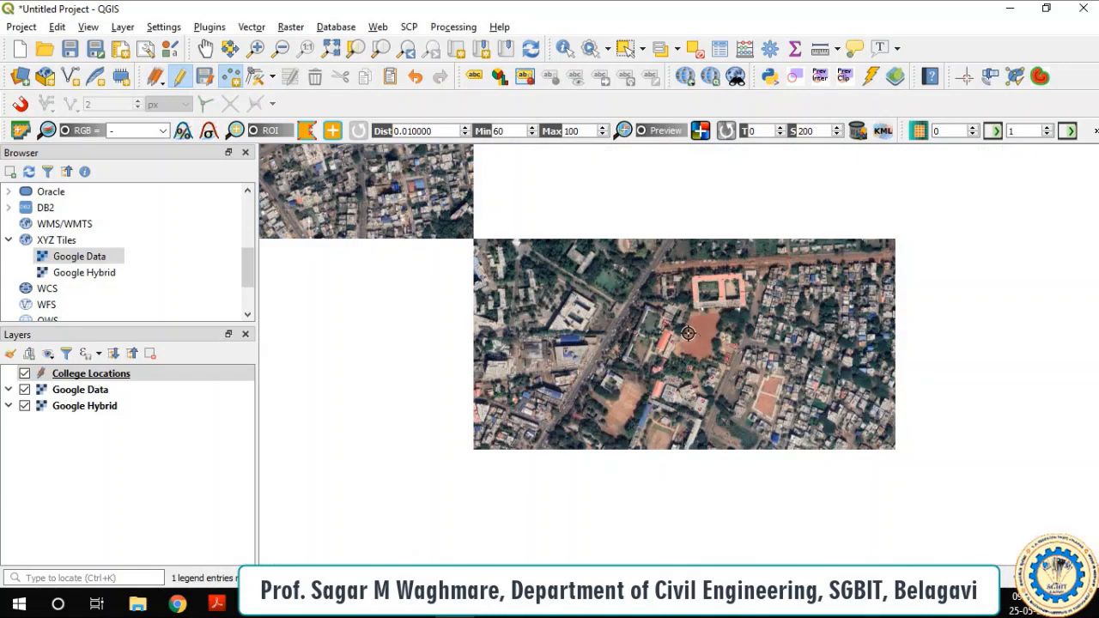
scroll(716, 364, up, 1)
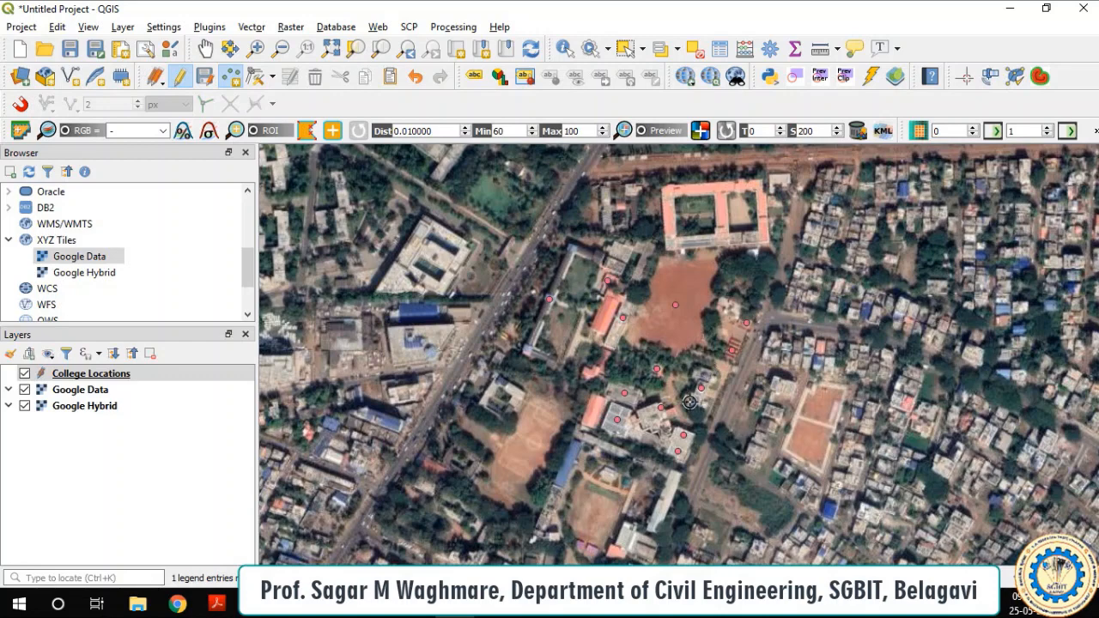
scroll(688, 410, up, 1)
scroll(688, 411, down, 1)
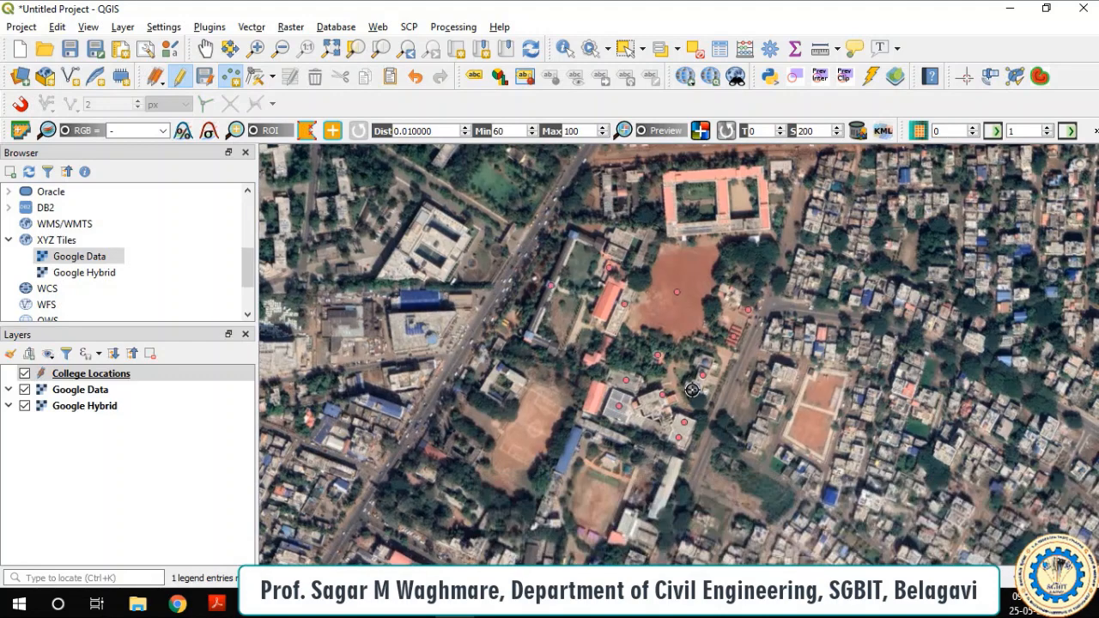
click(107, 376)
right_click(109, 383)
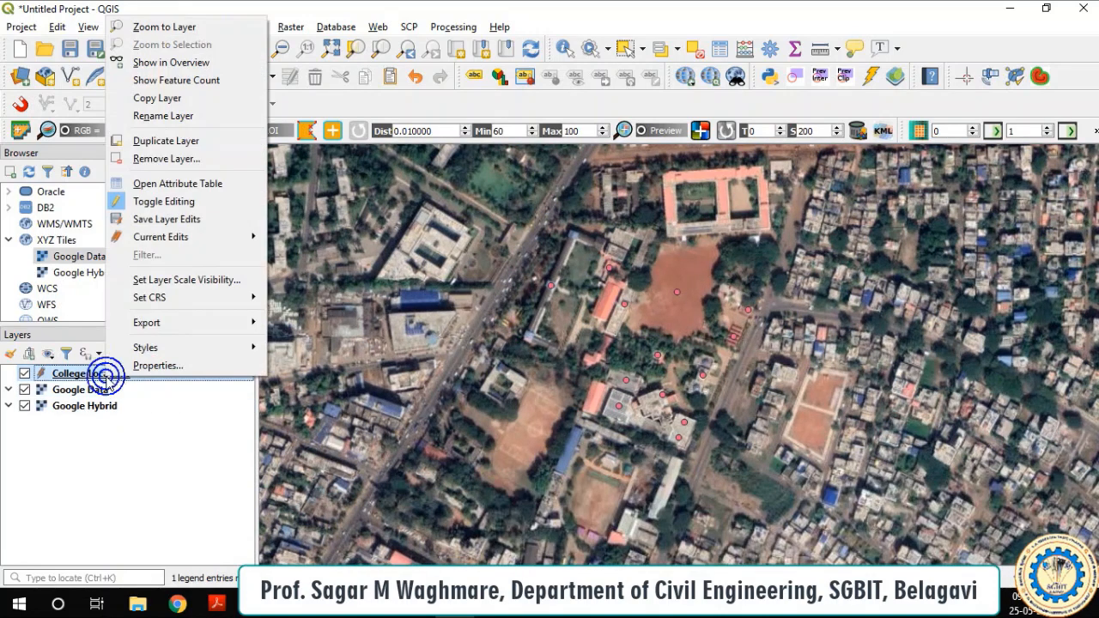
click(167, 185)
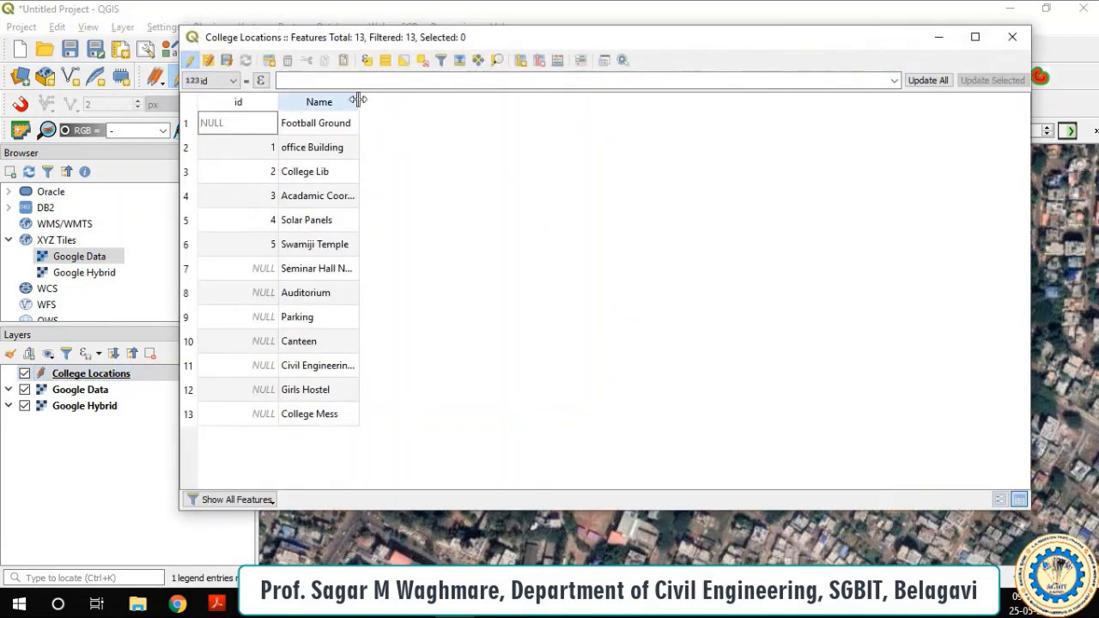
drag(358, 99, 670, 103)
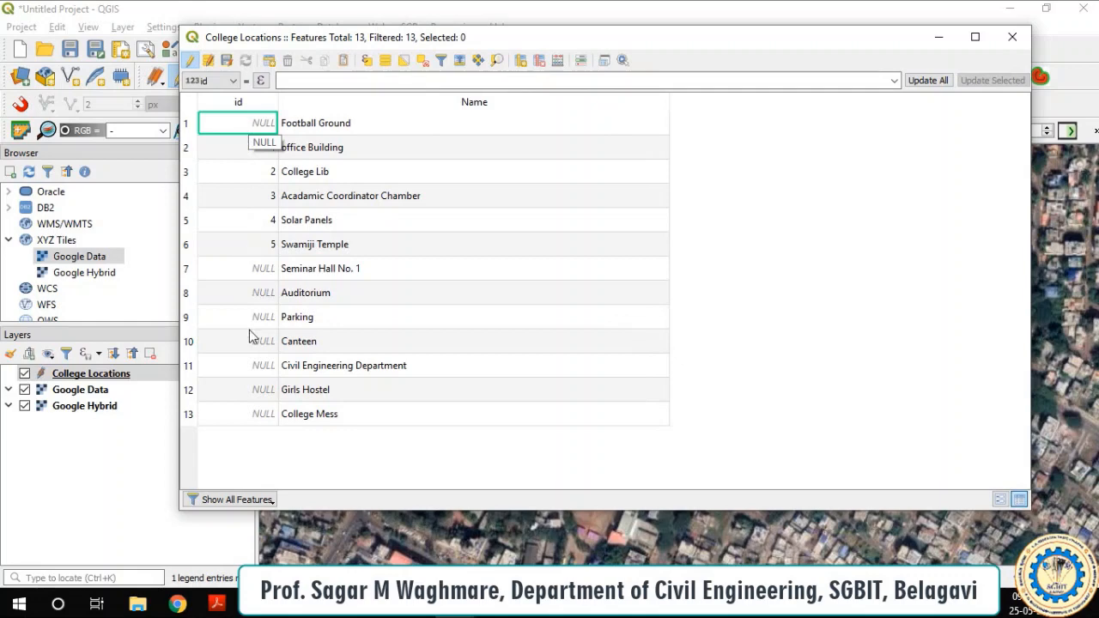
Step: Number the rows from Football Ground through Swamiji Temple sequentially in the id column, using 1 to 6
double_click(256, 134)
text(1)
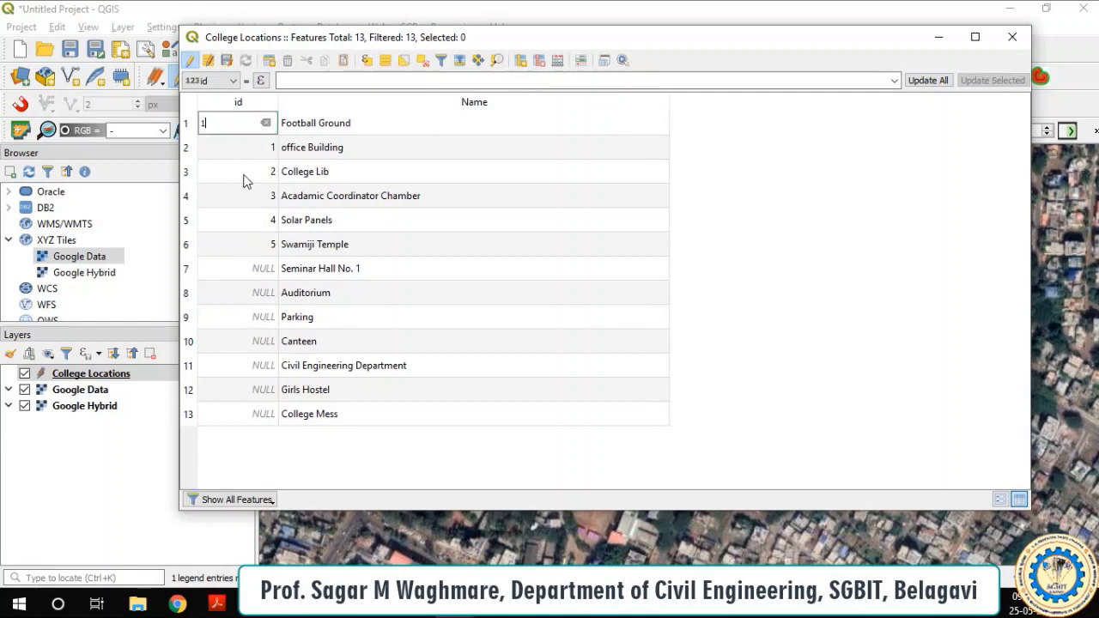
double_click(251, 147)
text(2)
double_click(235, 171)
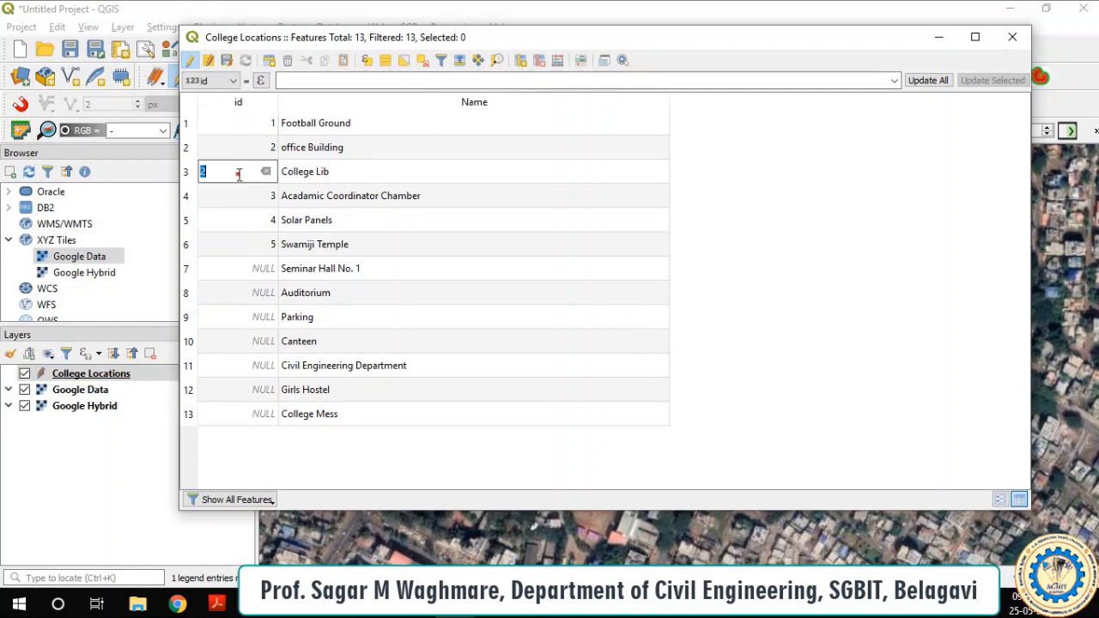
text(3)
double_click(246, 194)
text(4)
double_click(248, 220)
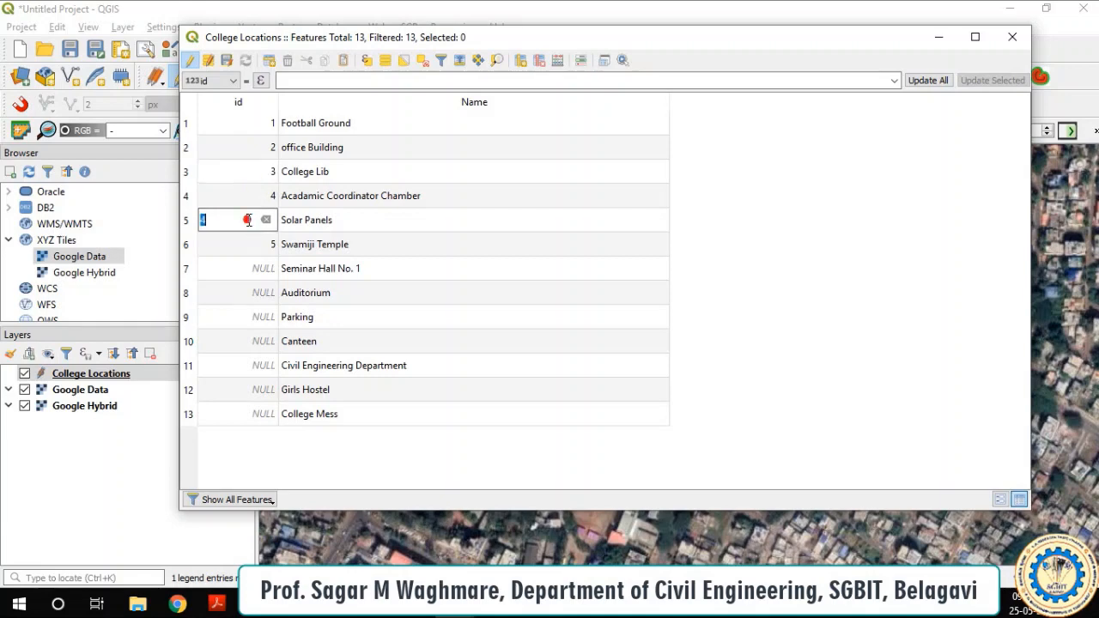
text(5)
double_click(240, 246)
Step: Set the ids of Seminar Hall No. 1, Auditorium and Parking to 7, 8 and 9
click(244, 269)
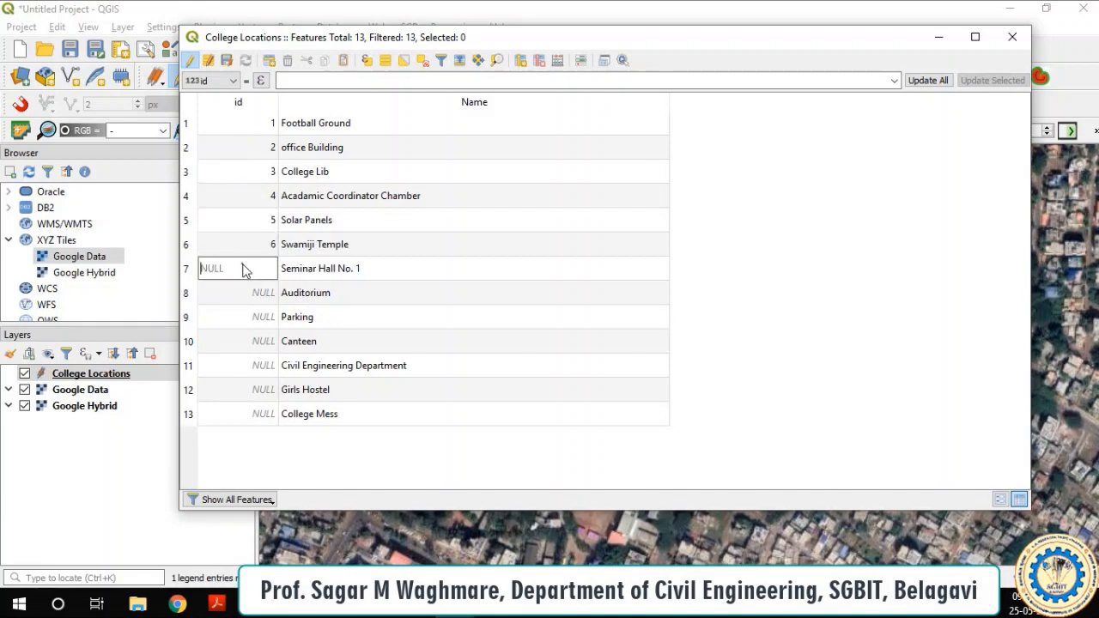
text(7)
click(241, 293)
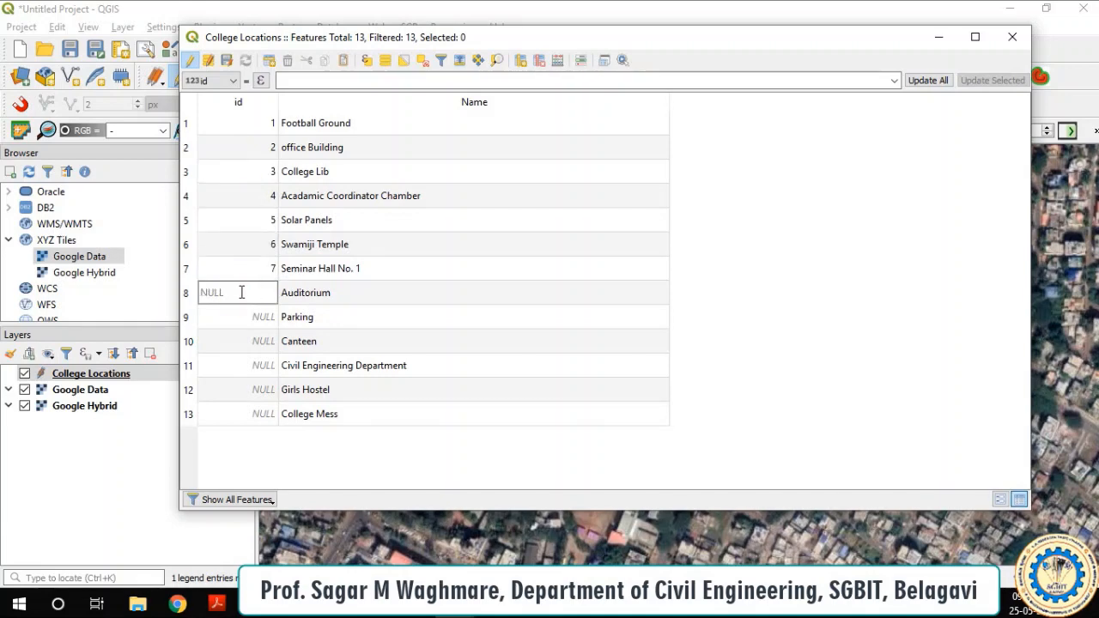
text(8)
click(231, 316)
text(9)
Step: Set the ids of Canteen, Civil Engineering Department, Girls Hostel and College Mess to 10, 11, 12 and 13, and close the attribute table
click(226, 335)
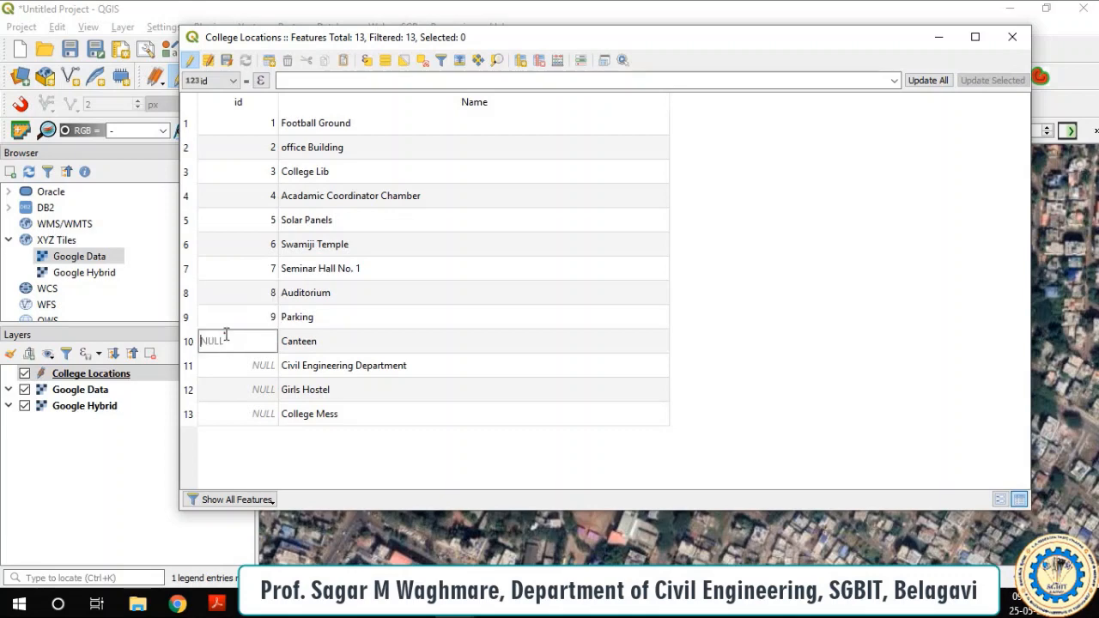
text(10)
click(240, 366)
text(11)
click(239, 394)
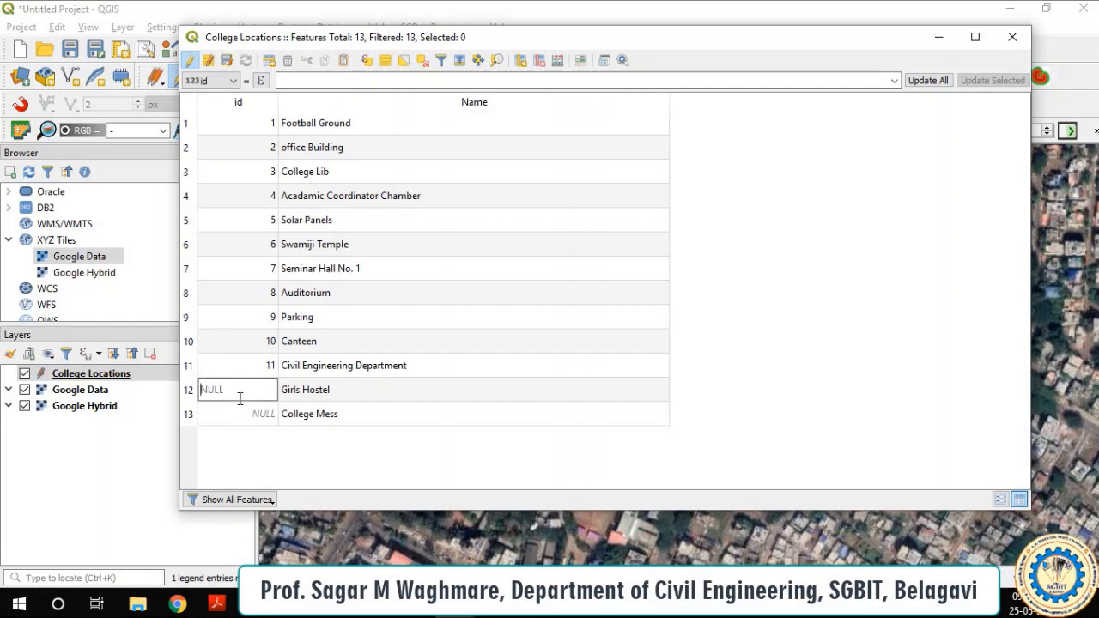
text(12)
click(242, 412)
text(13)
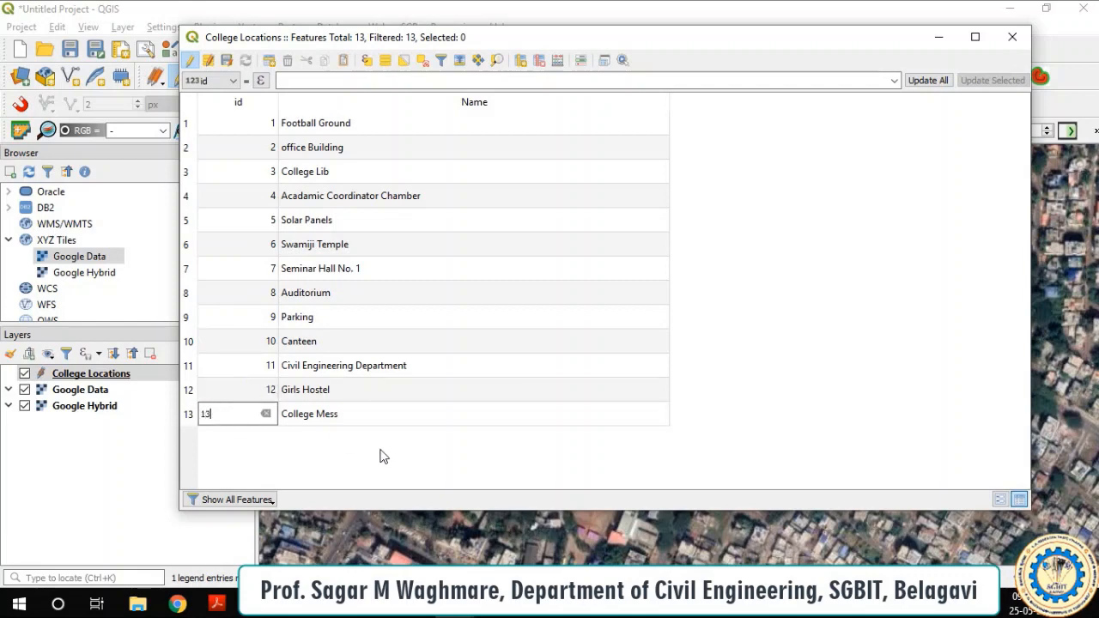
key(Return)
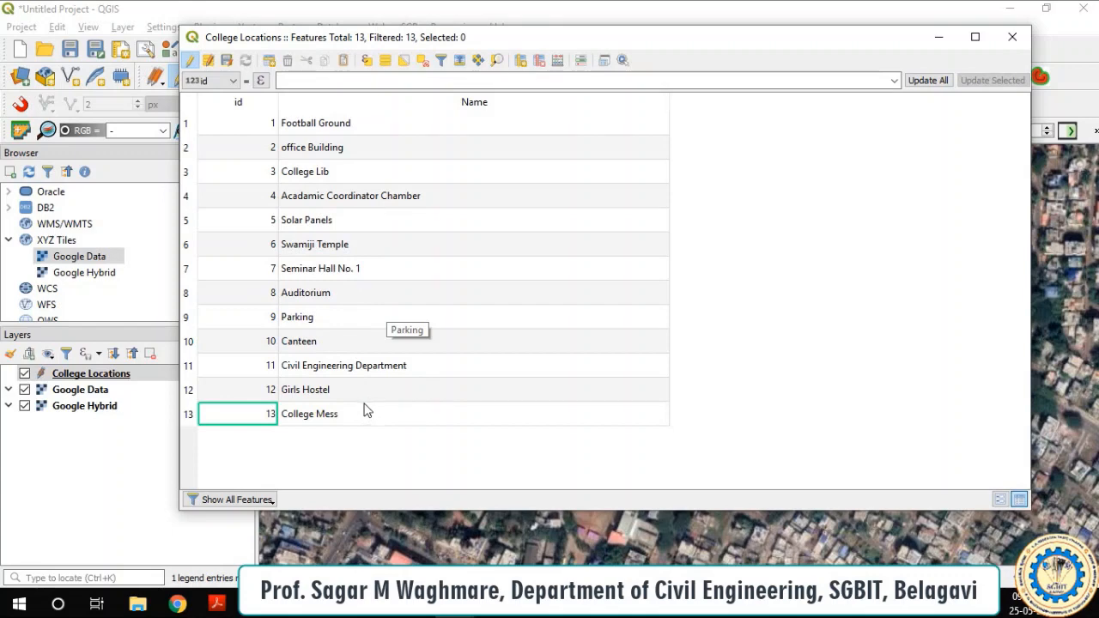
click(1023, 37)
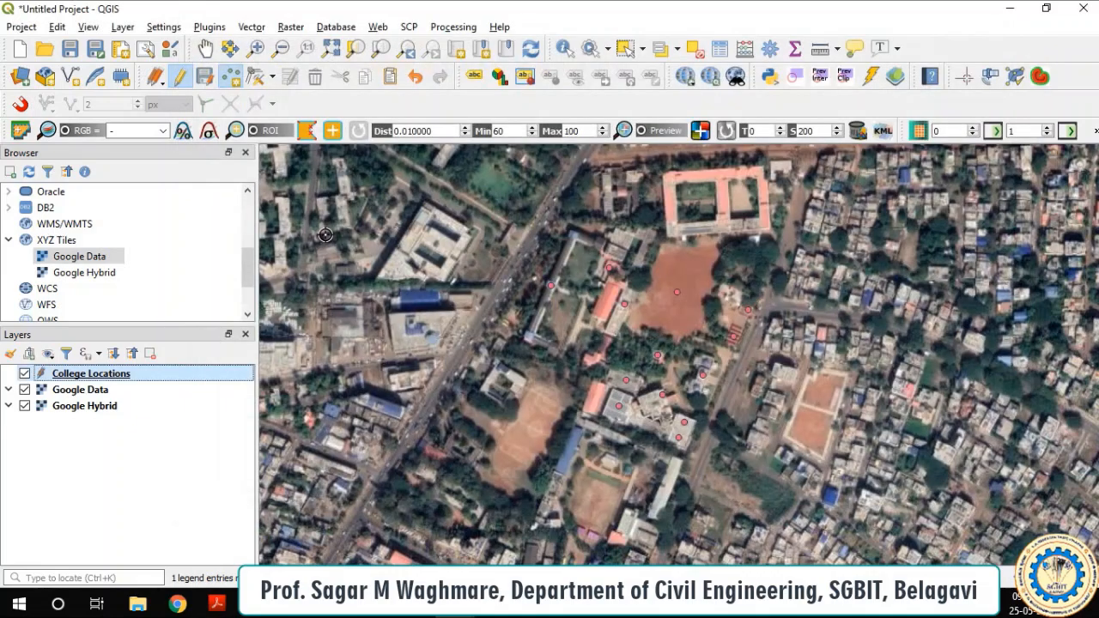
Step: Enable single labels for the College Locations layer in its properties, using the Name field as label text
right_click(93, 375)
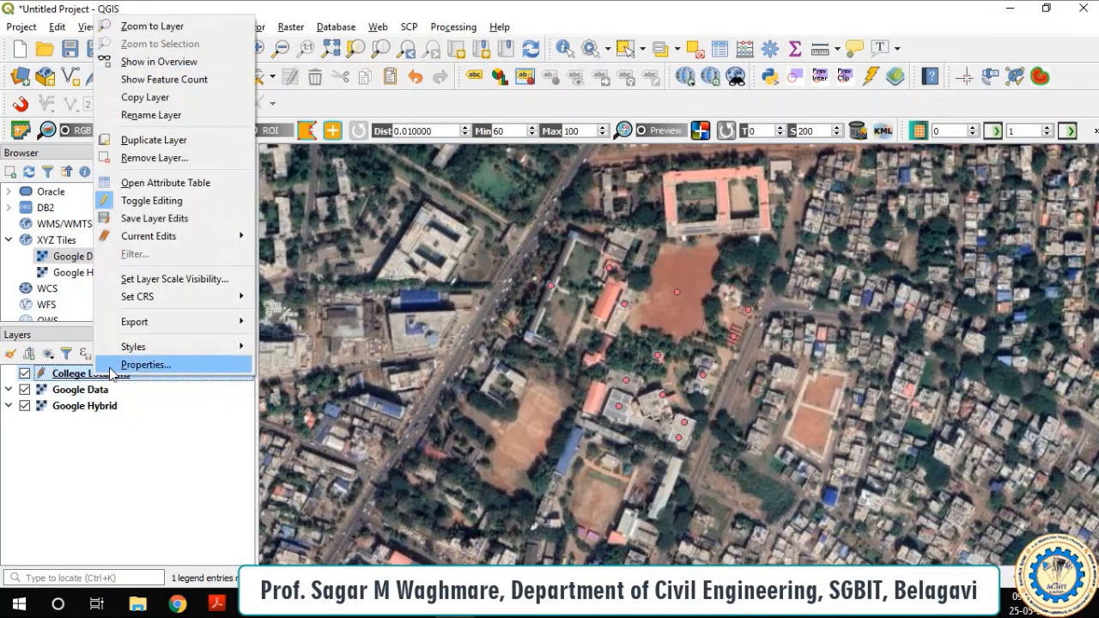
click(110, 367)
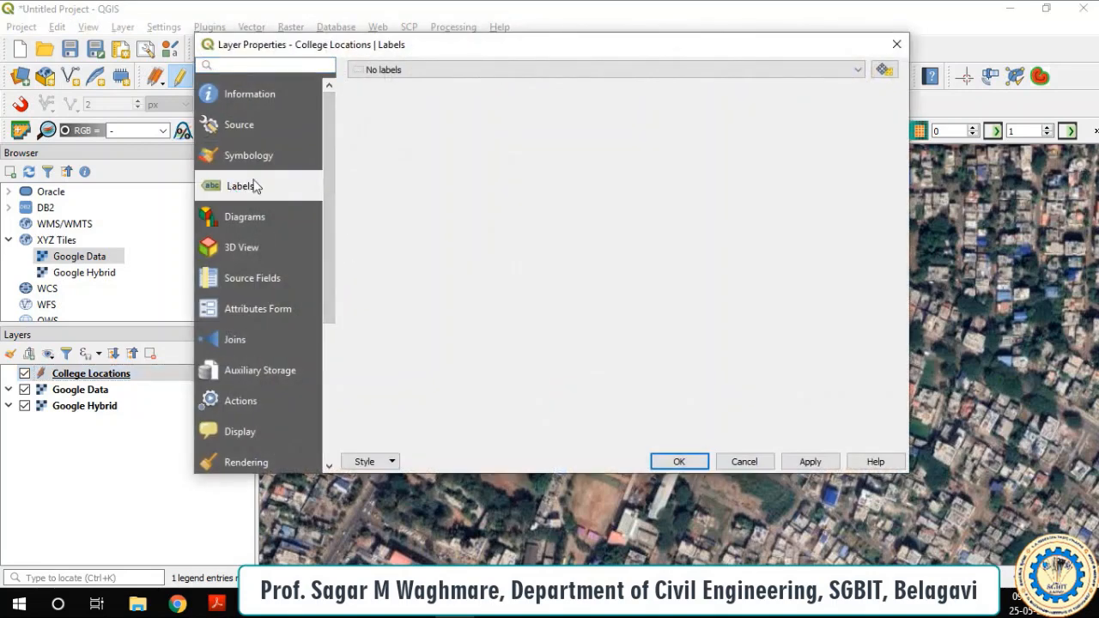
click(564, 71)
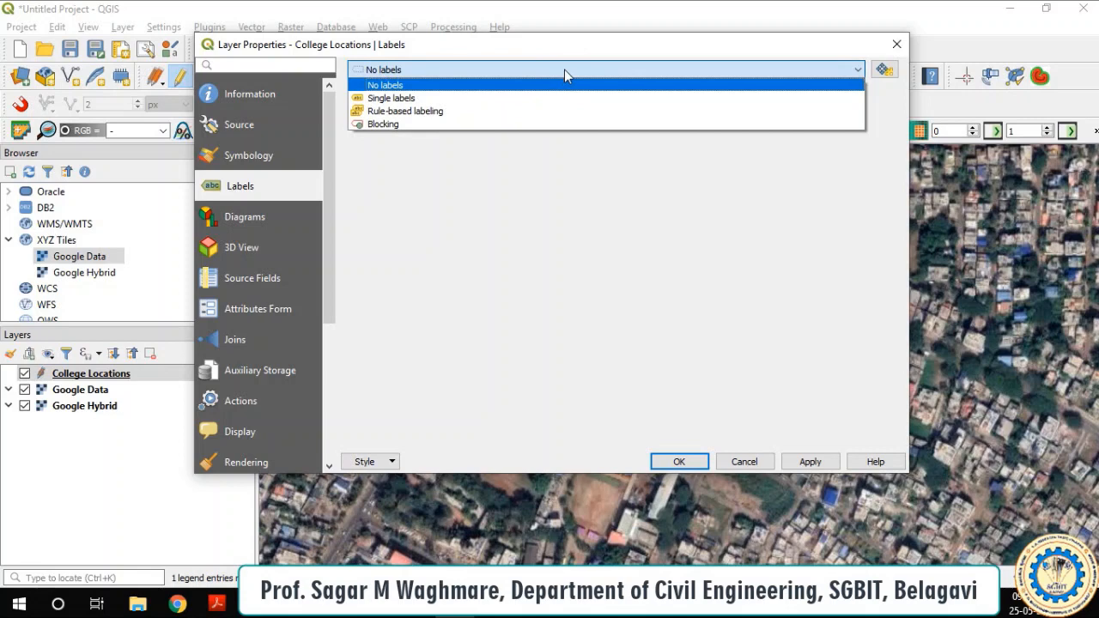
click(541, 99)
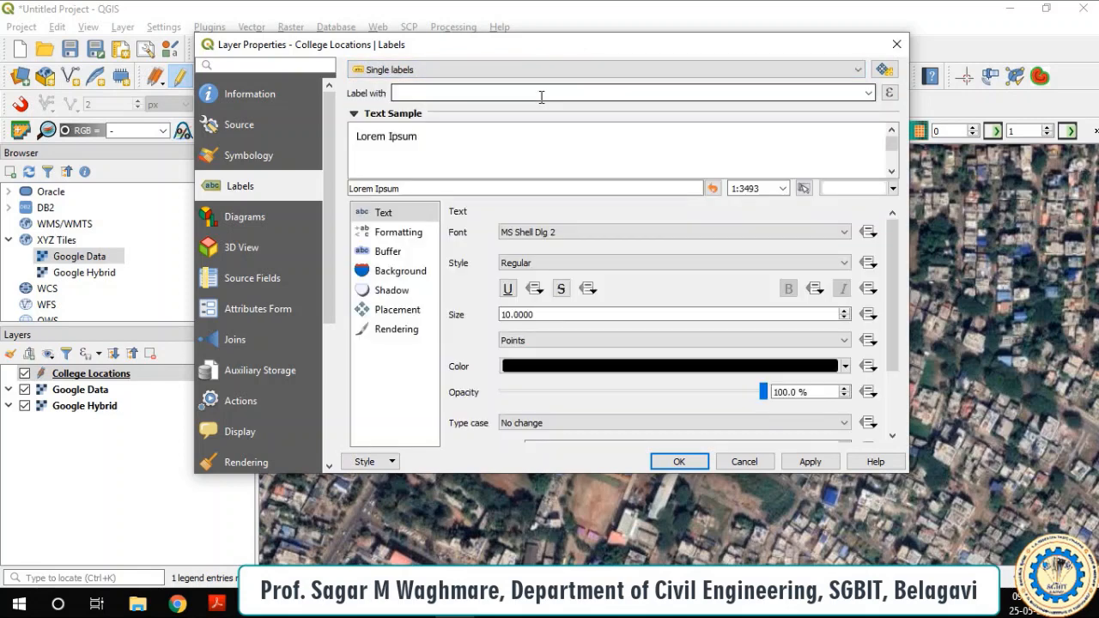
click(867, 93)
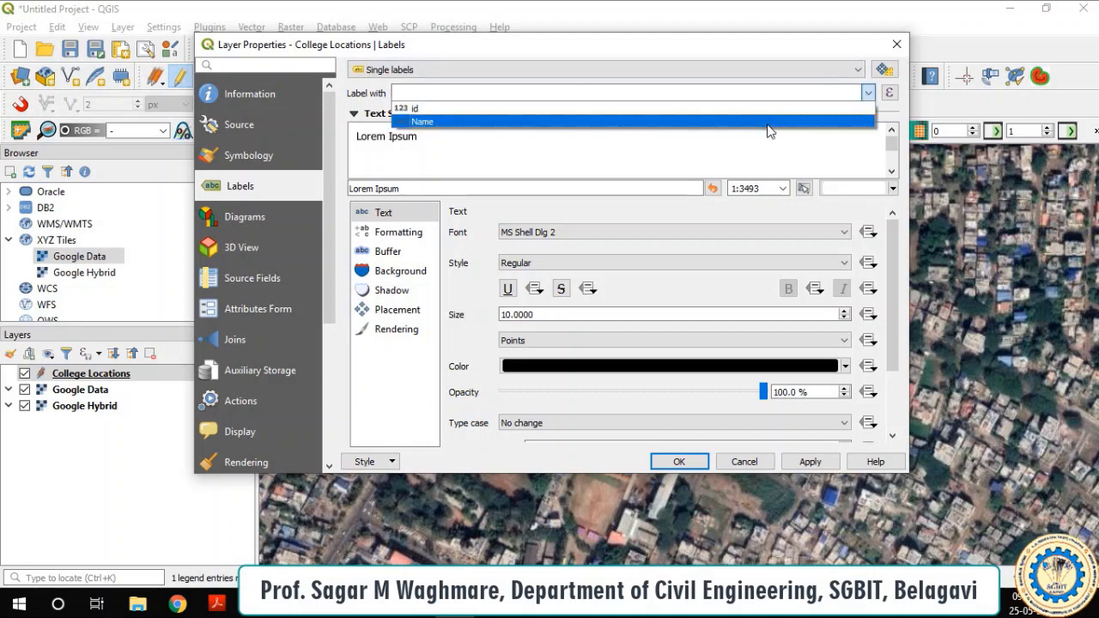
click(768, 122)
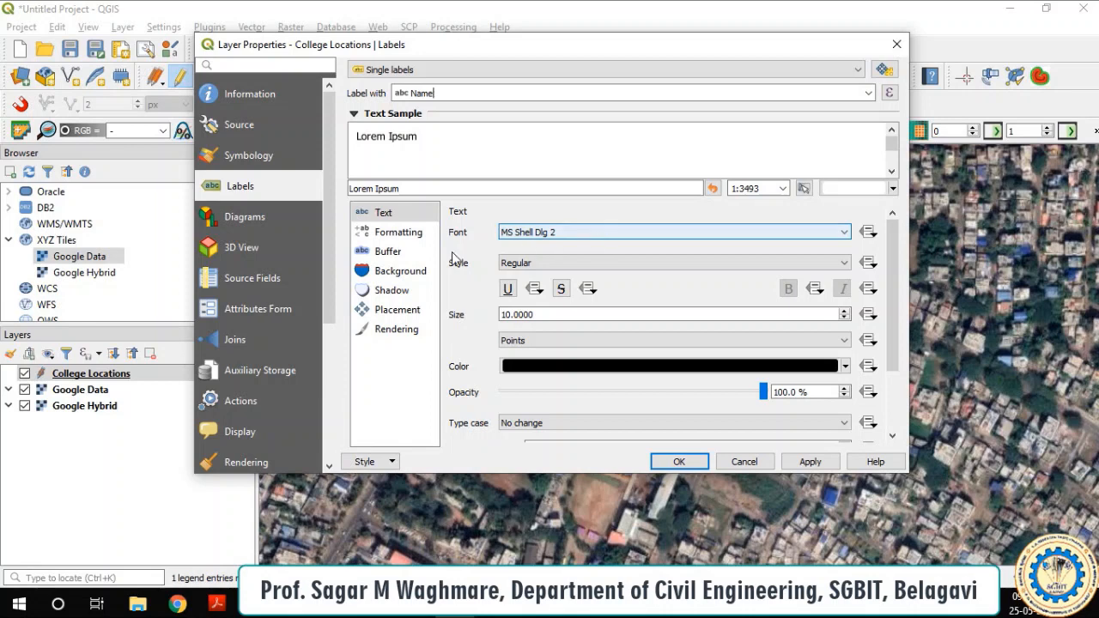
click(406, 234)
click(404, 219)
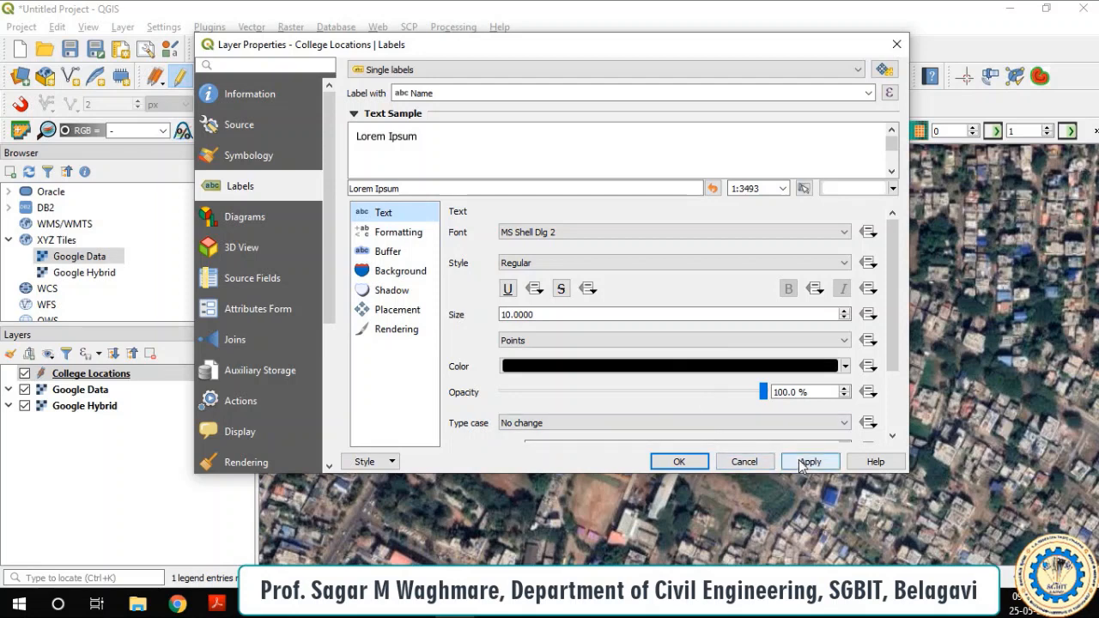
Step: Set the label text size to 7 points and apply the labels to the College Locations layer
scroll(791, 314, down, 6)
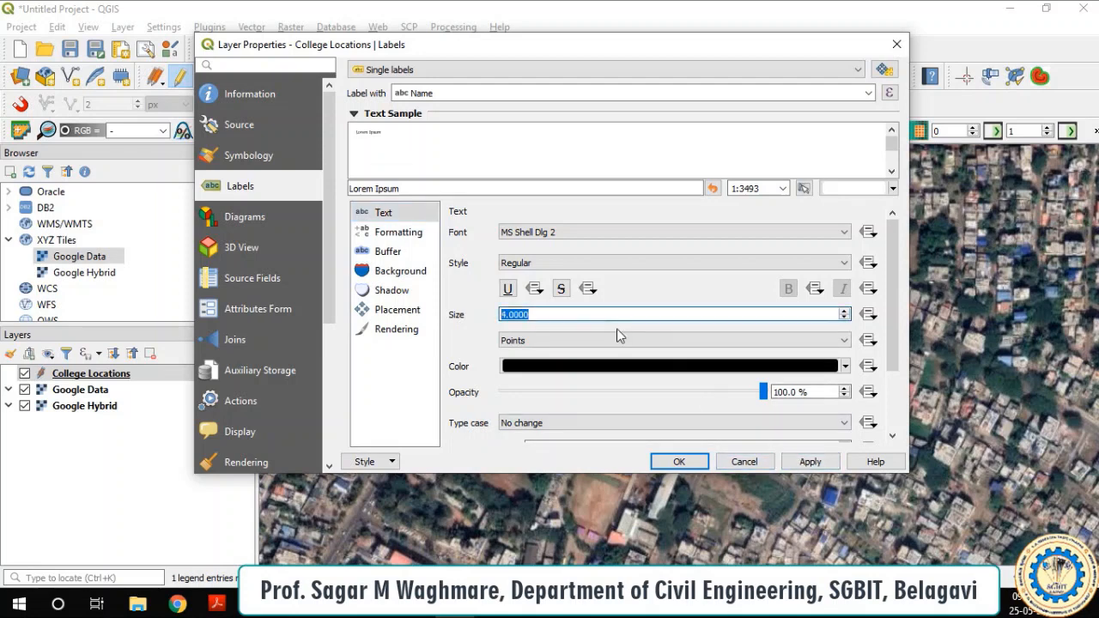
click(844, 311)
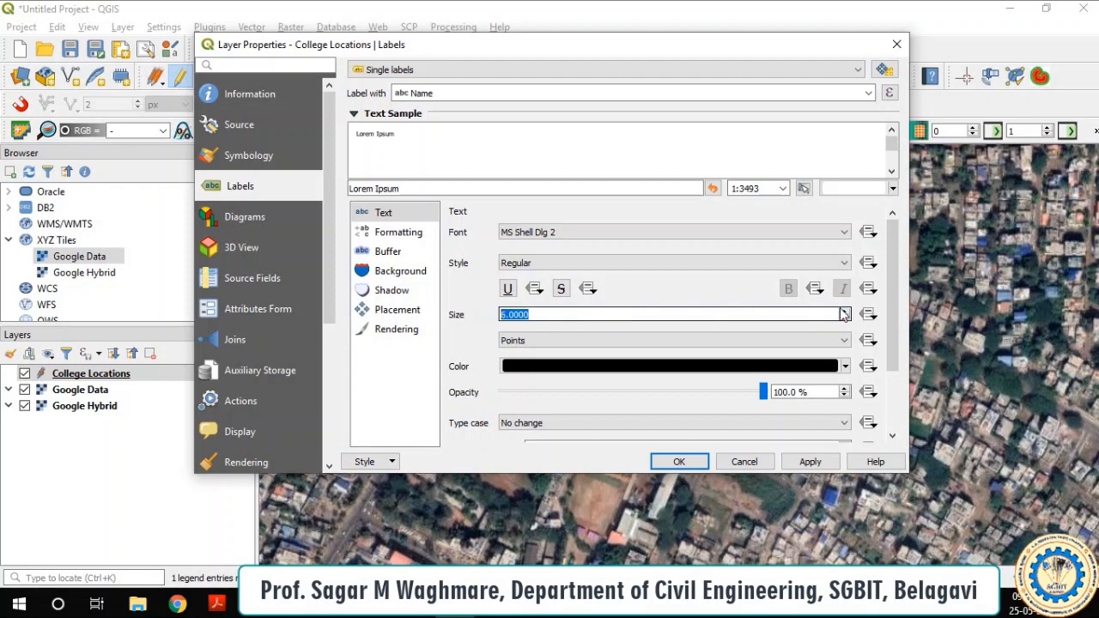
click(844, 311)
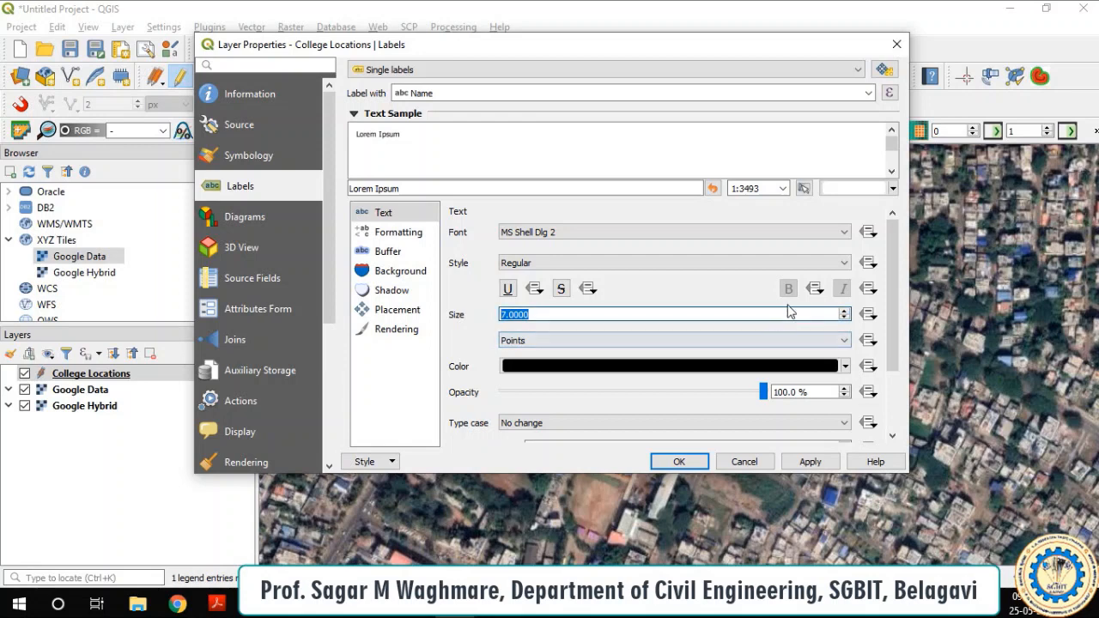
click(802, 459)
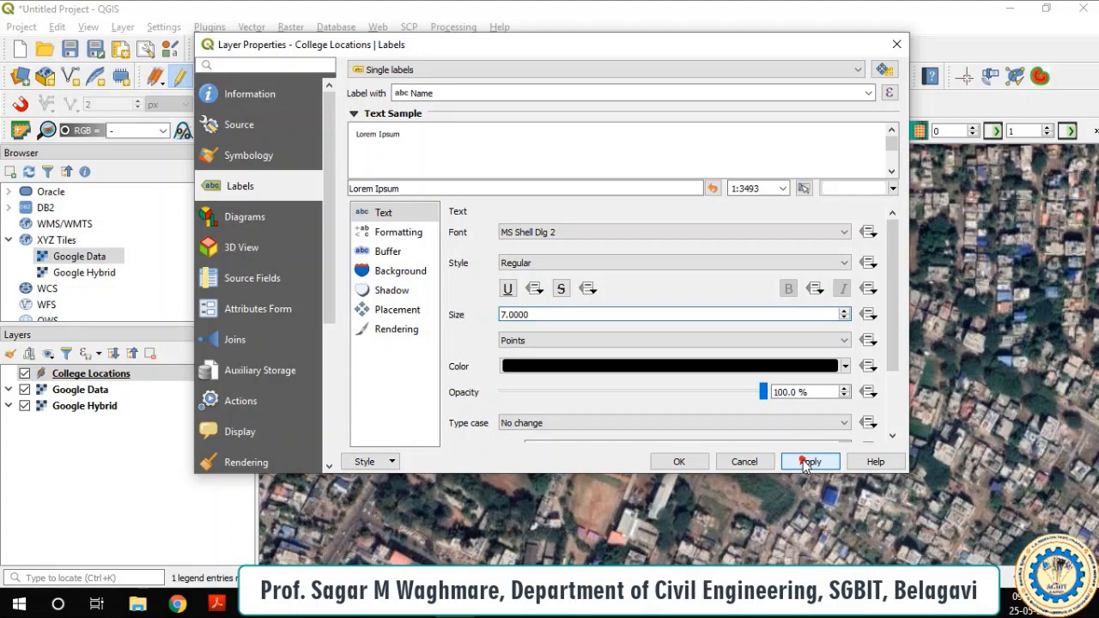
click(680, 463)
Step: Change the College Locations label text color to white and apply it to the map
scroll(688, 334, up, 2)
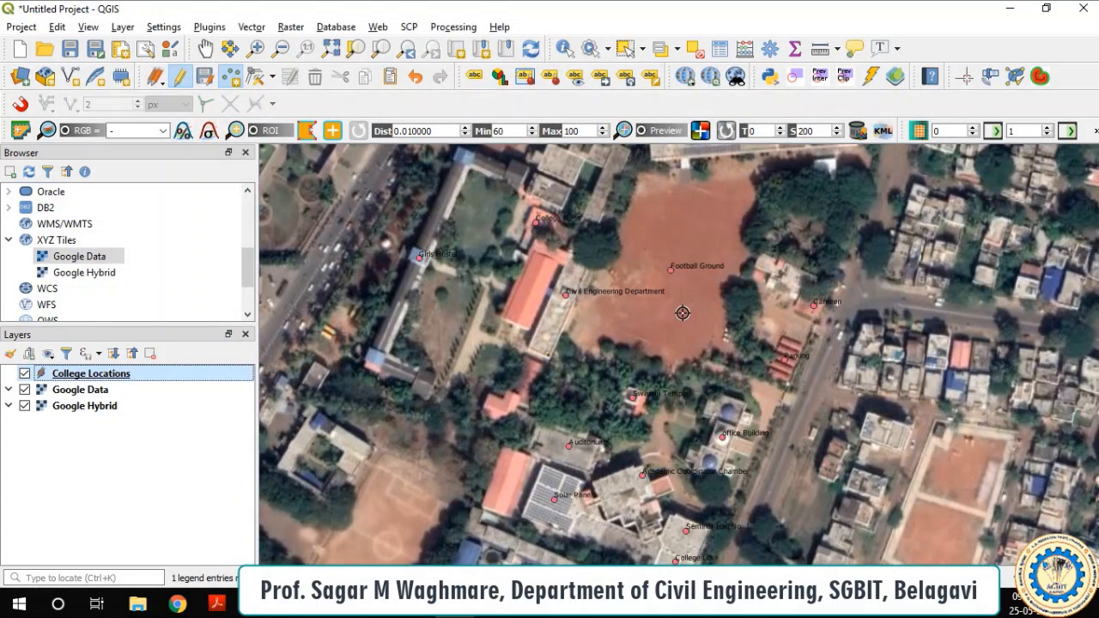
scroll(645, 310, up, 1)
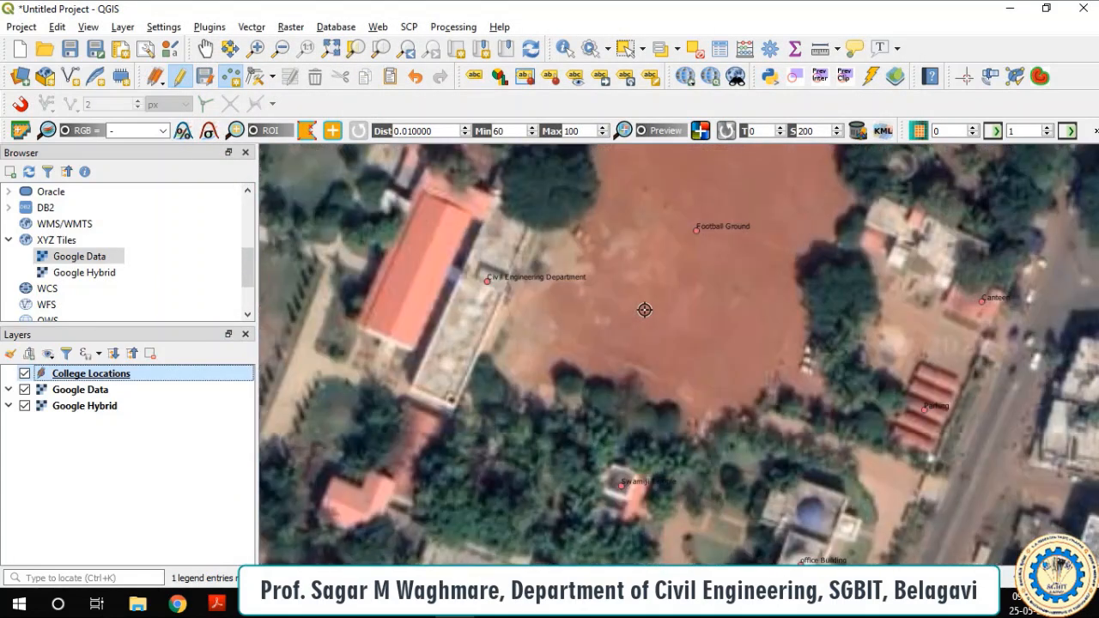
scroll(645, 310, down, 2)
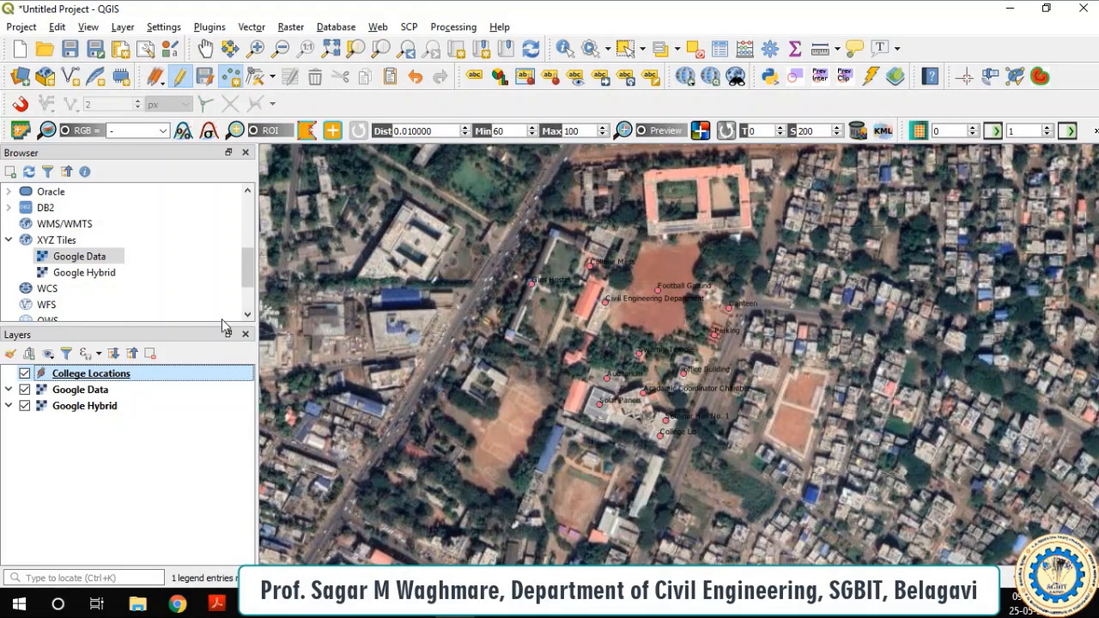
right_click(95, 375)
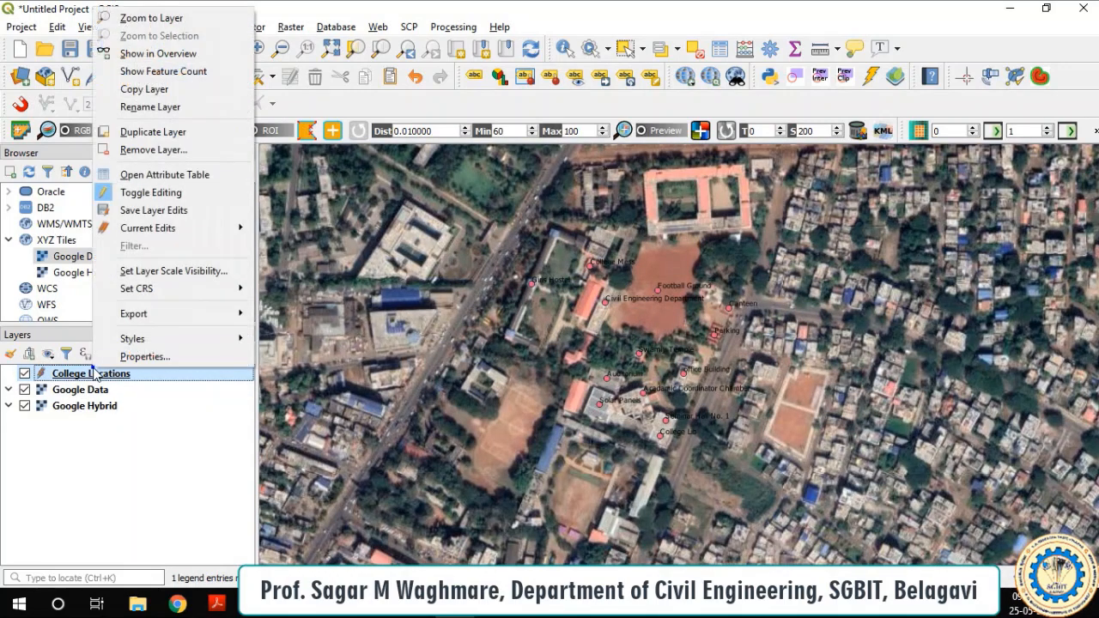
click(114, 359)
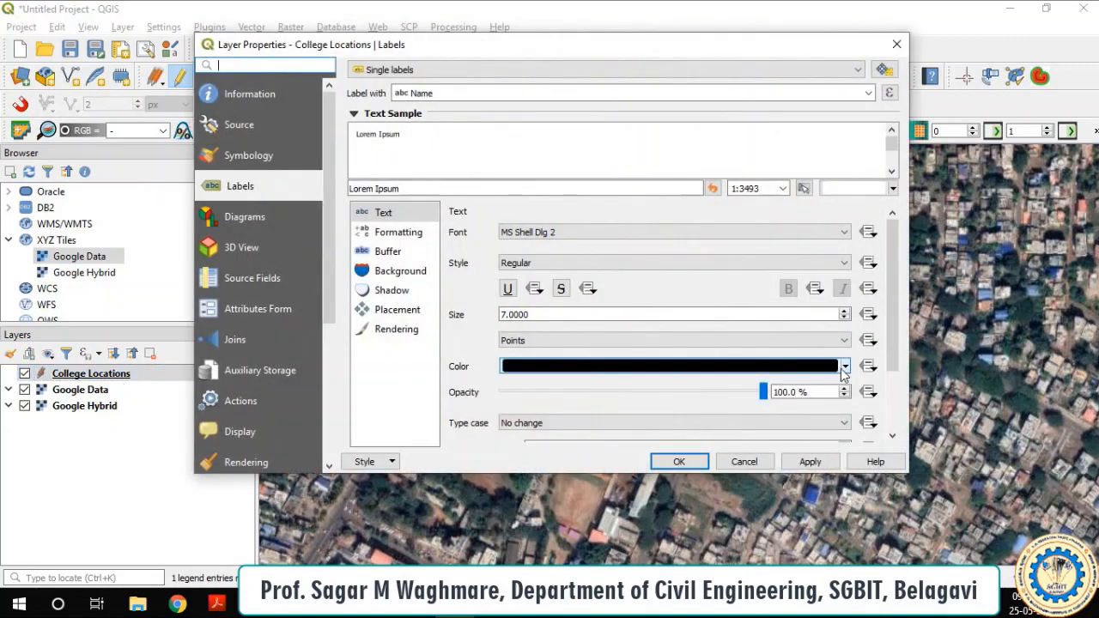
click(844, 367)
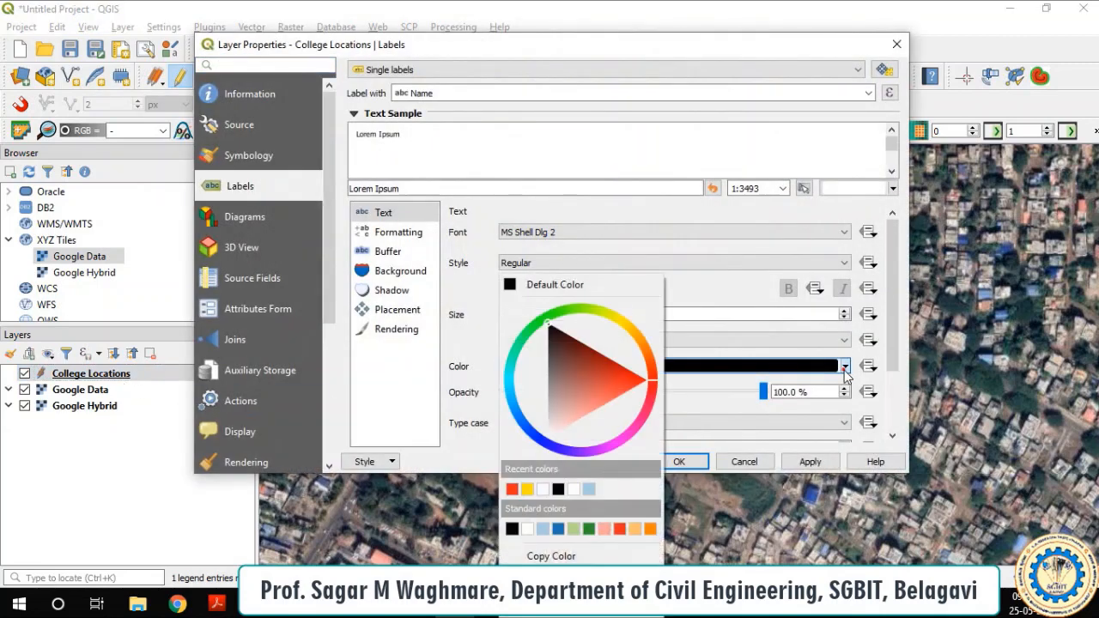
click(575, 490)
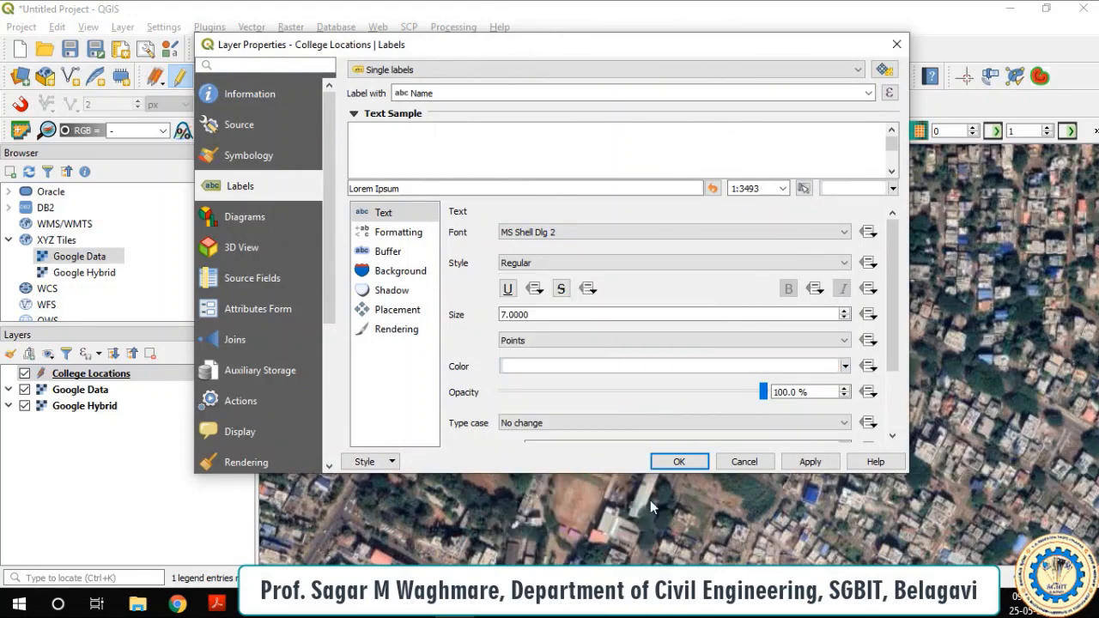
click(810, 462)
click(674, 464)
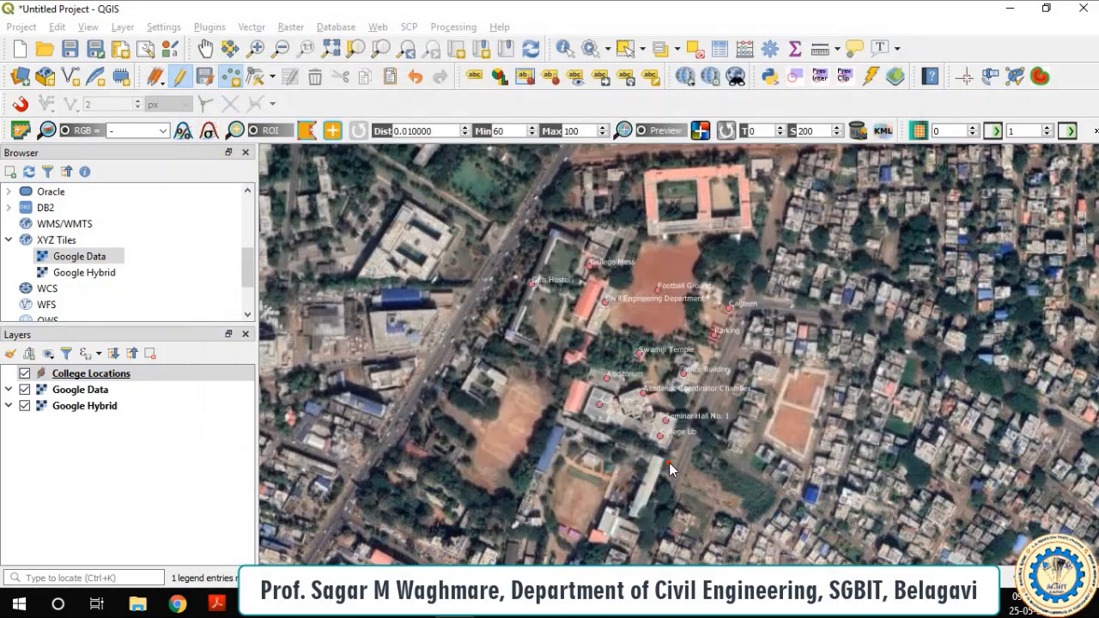
Step: Increase the label text size of the College Locations layer to 12 points in its label properties
scroll(684, 427, up, 1)
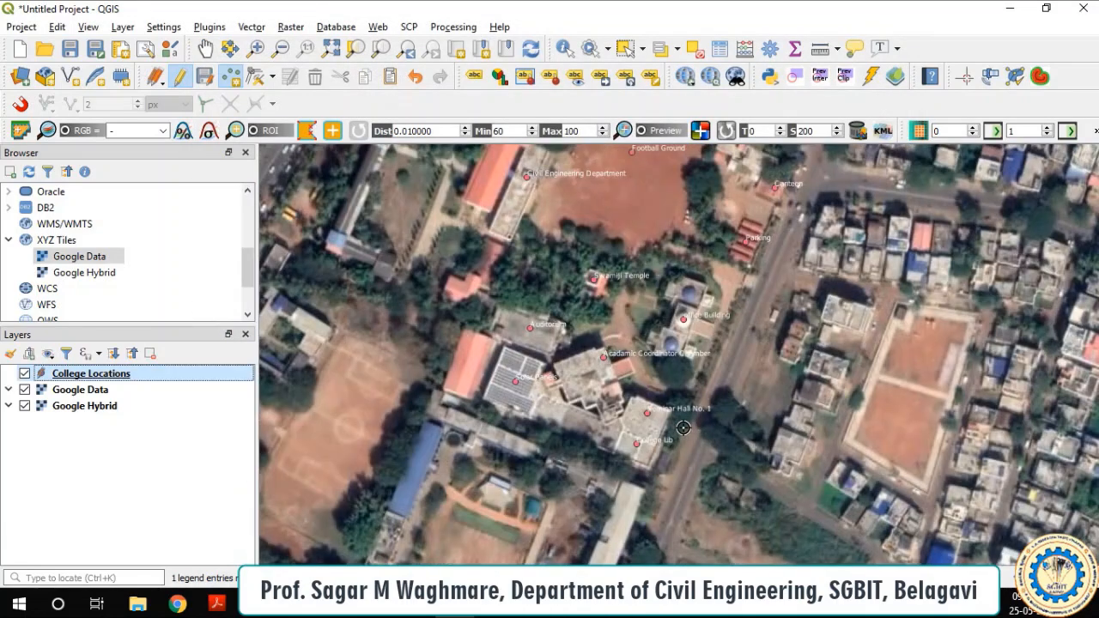
scroll(668, 395, down, 1)
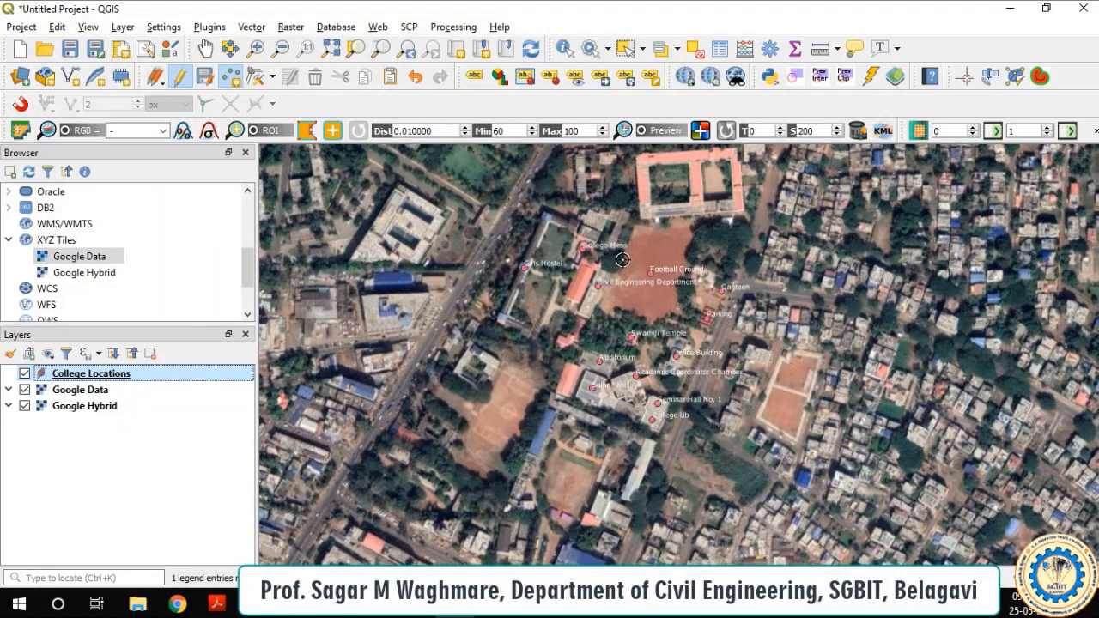
scroll(622, 260, up, 1)
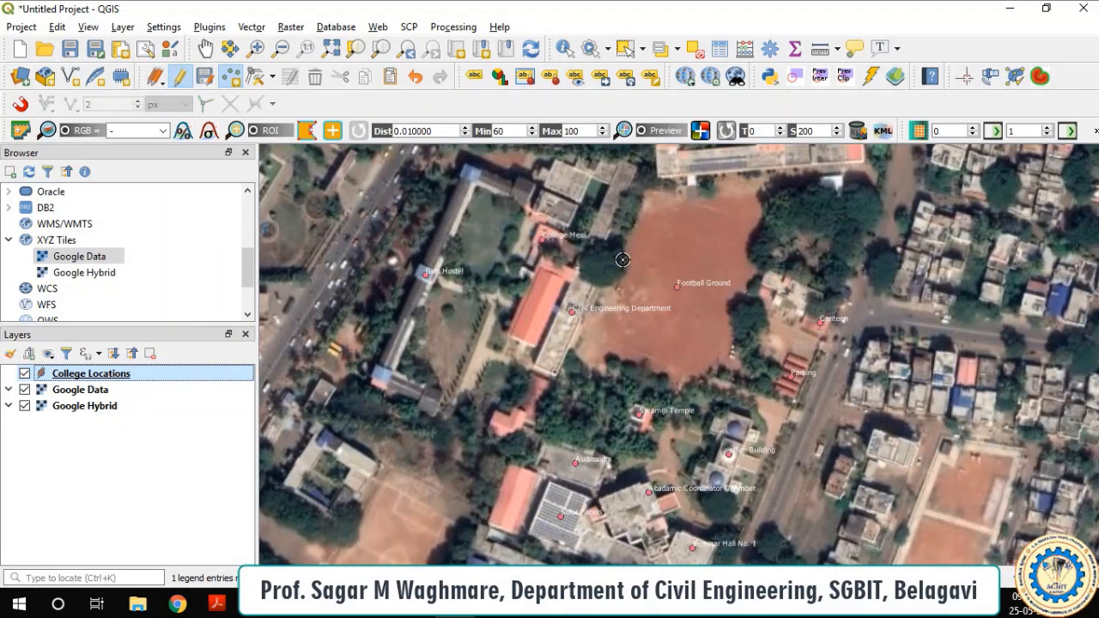
scroll(627, 267, down, 1)
scroll(640, 336, up, 1)
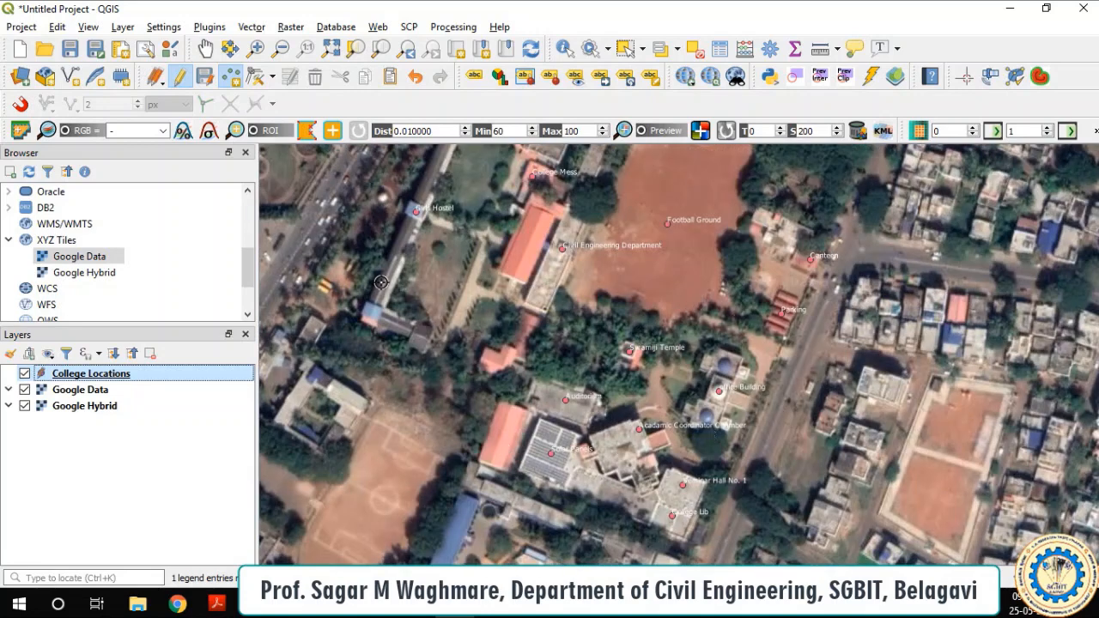
right_click(120, 376)
click(130, 365)
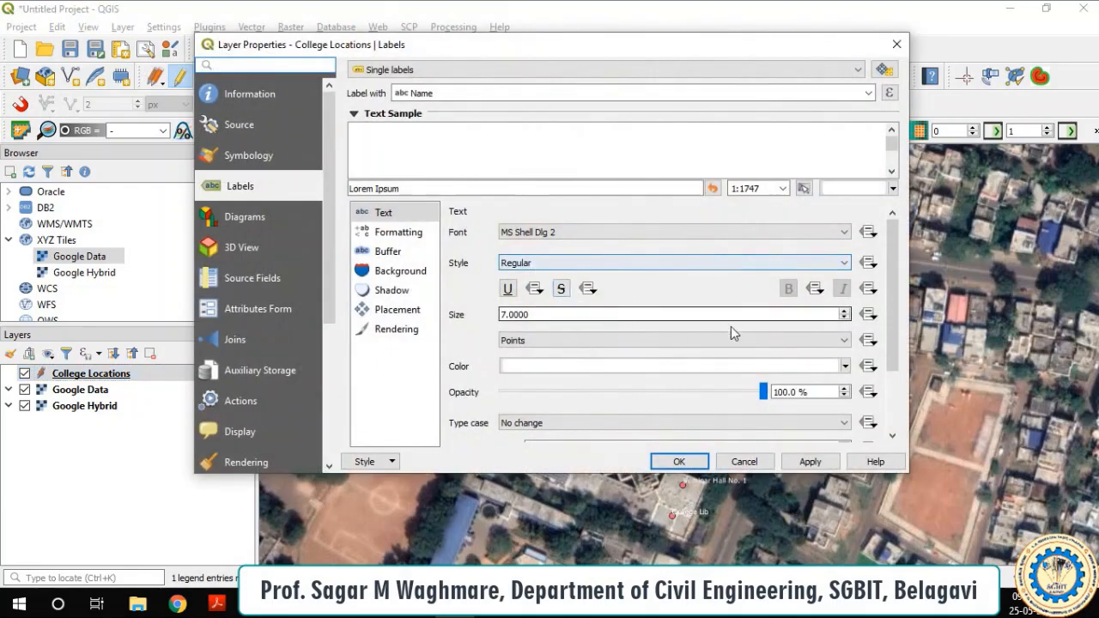
click(845, 311)
click(845, 311)
click(845, 310)
click(845, 311)
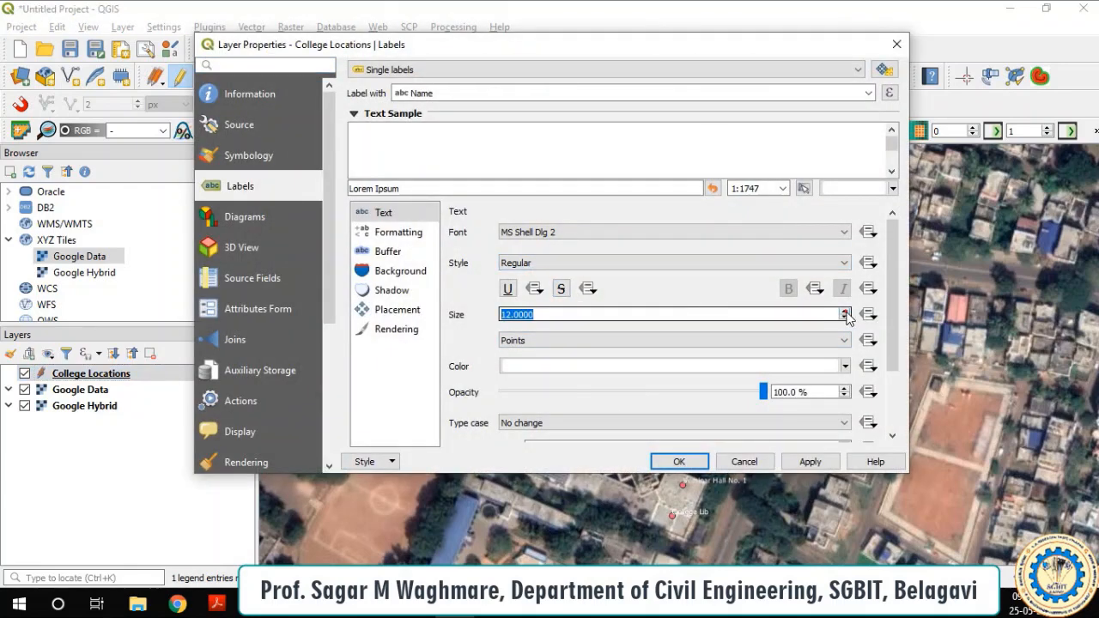
Step: Set the label font to Montserrat, apply the label settings to the map and close the layer properties
click(737, 231)
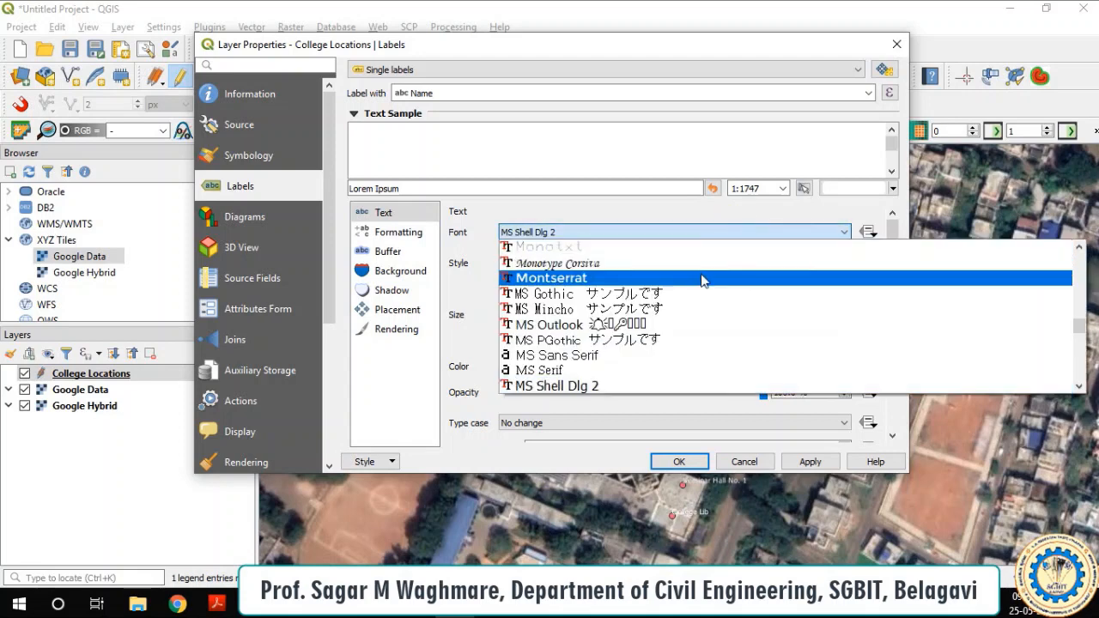
click(703, 279)
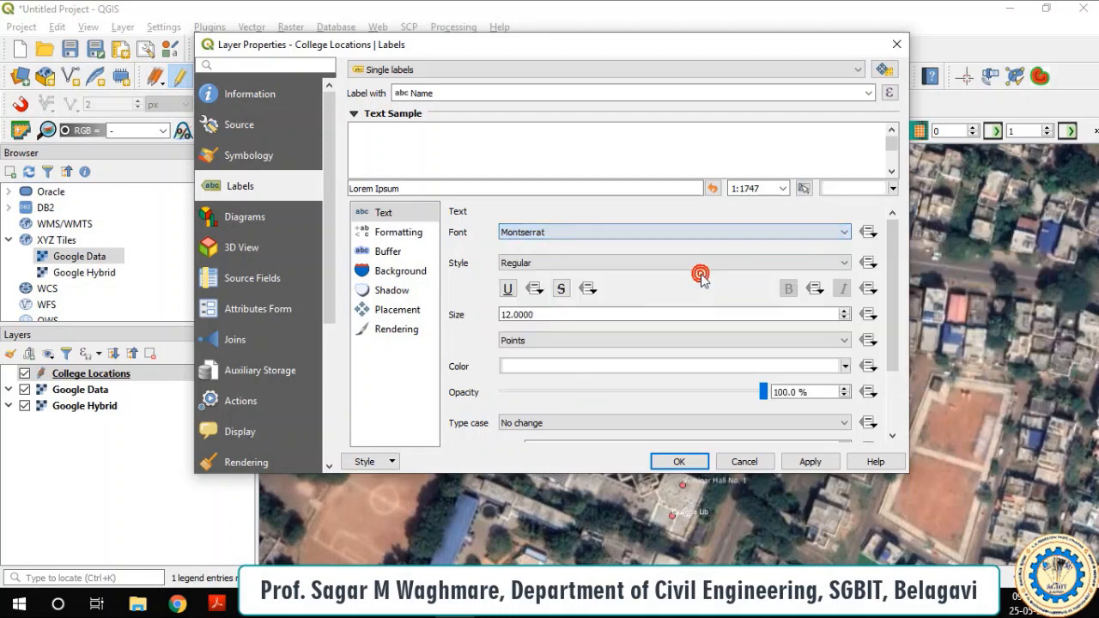
click(806, 462)
click(679, 461)
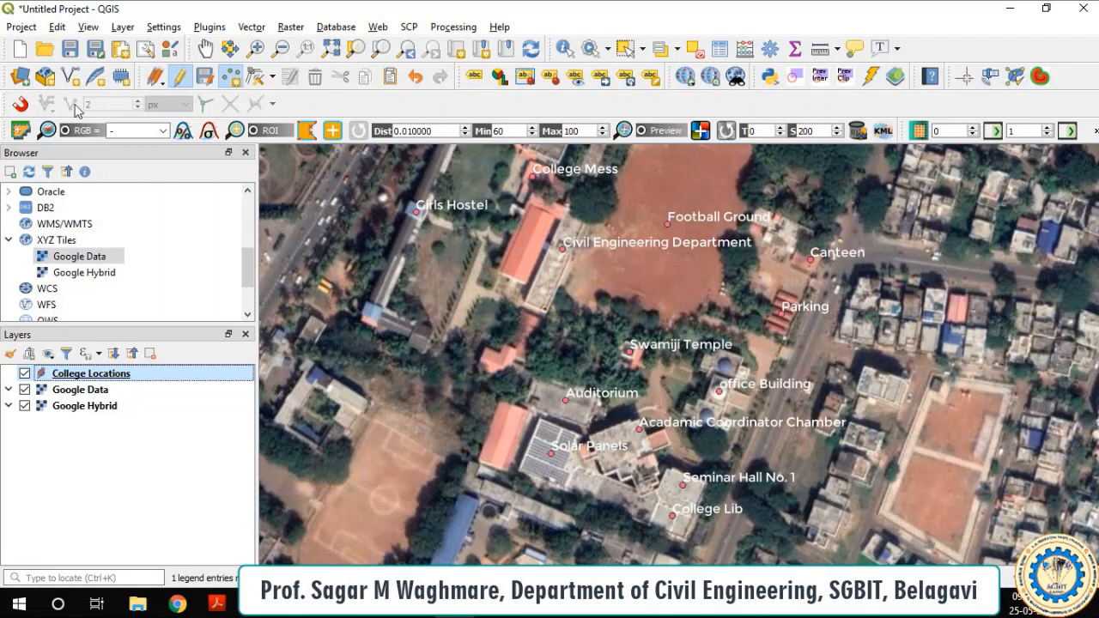
click(24, 30)
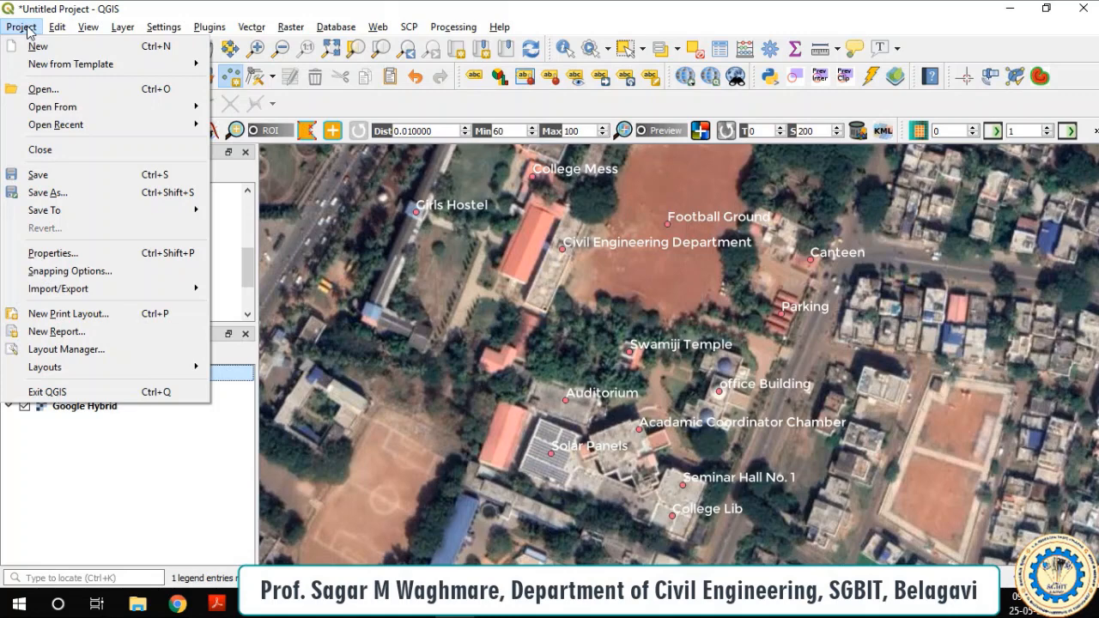
click(27, 31)
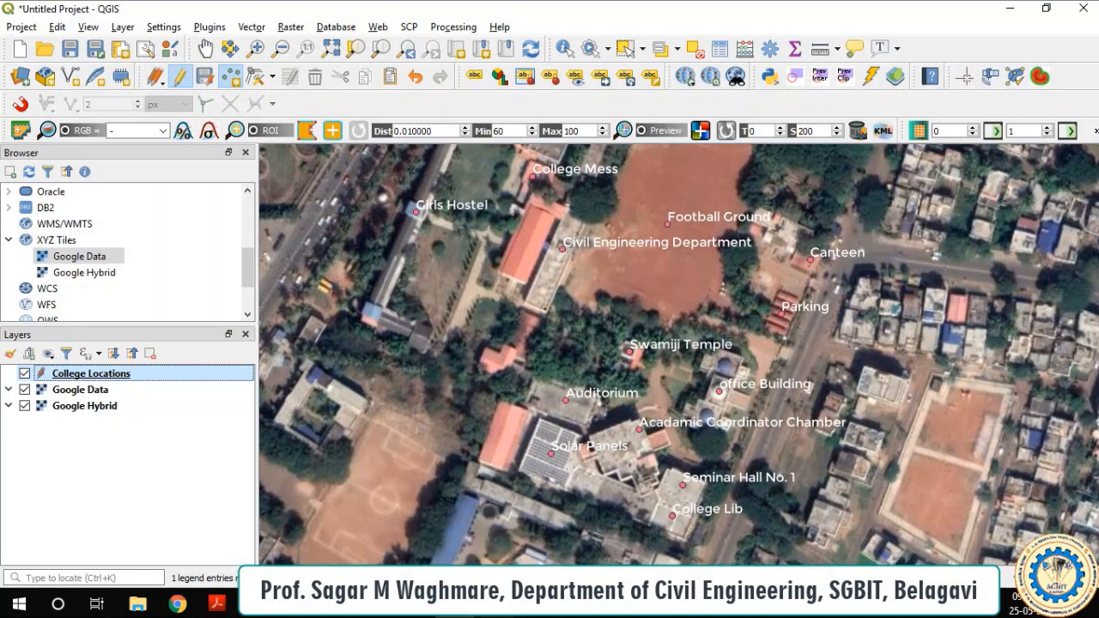
click(498, 611)
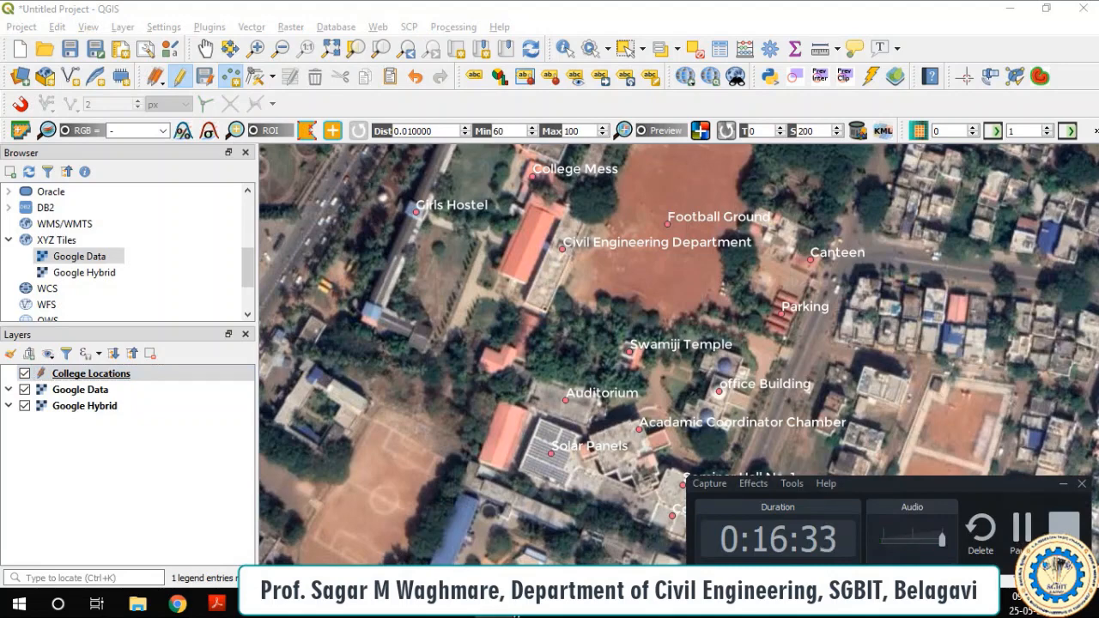
click(1020, 535)
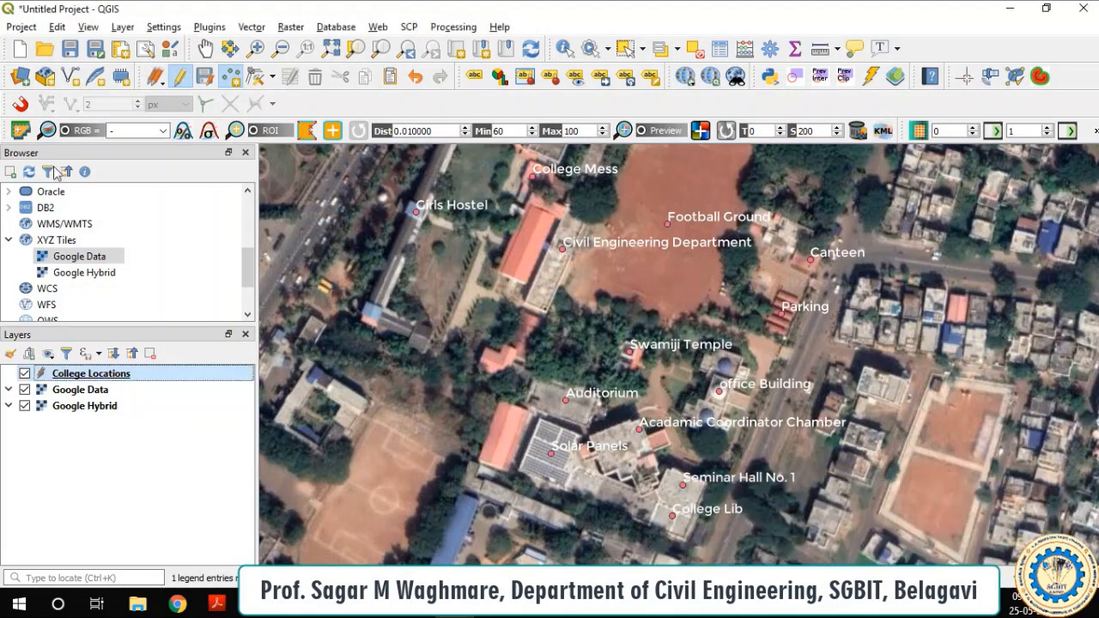
Step: Create a new print layout titled "College Location"
click(26, 28)
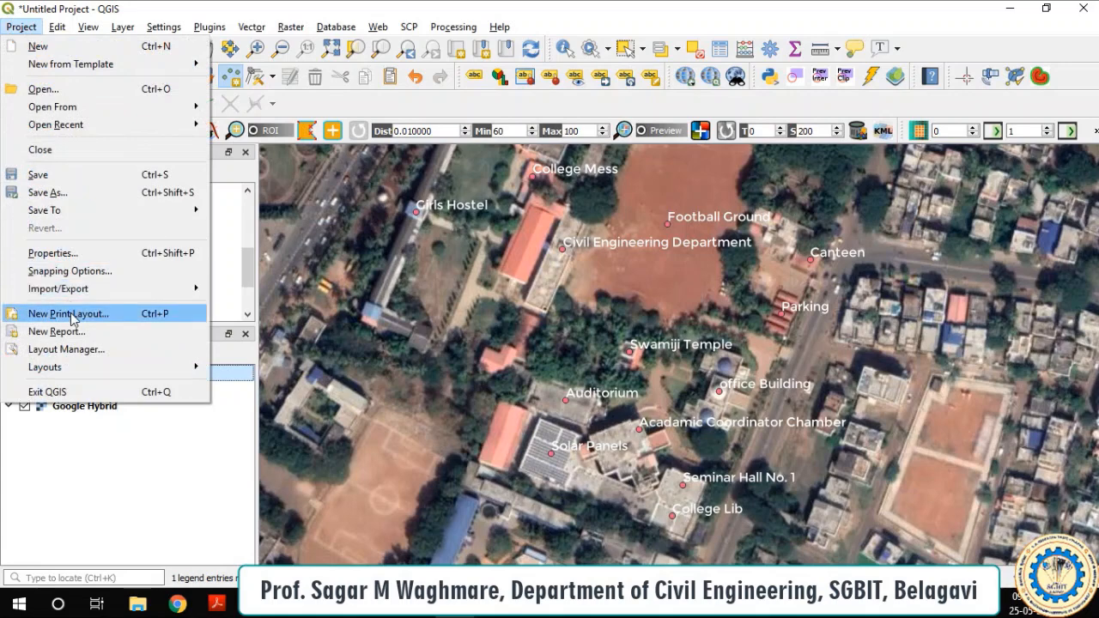
click(74, 314)
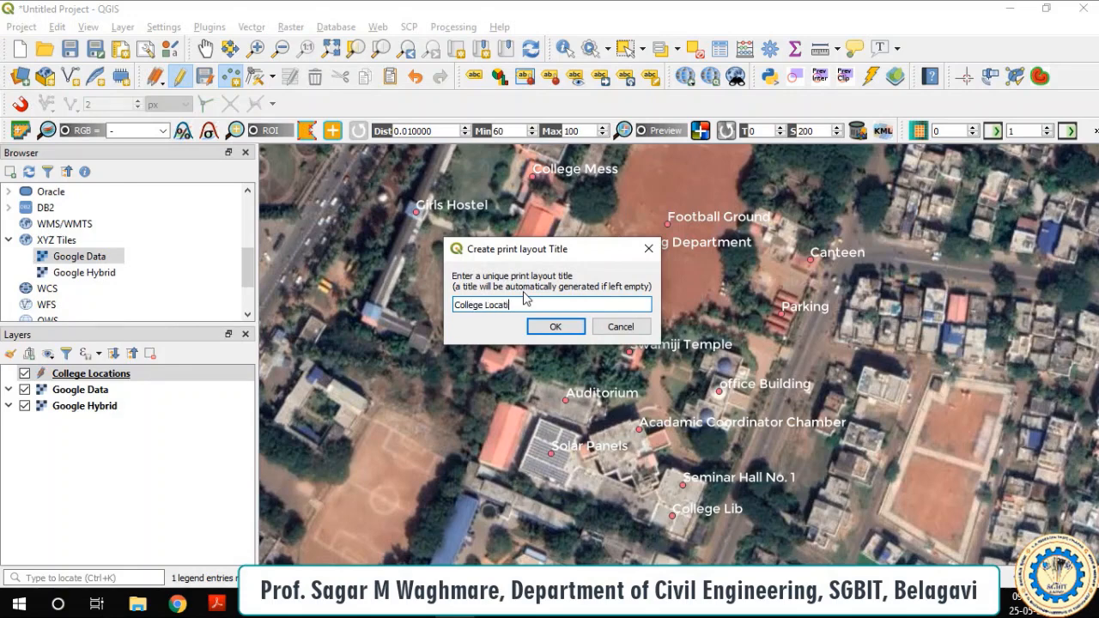
click(555, 325)
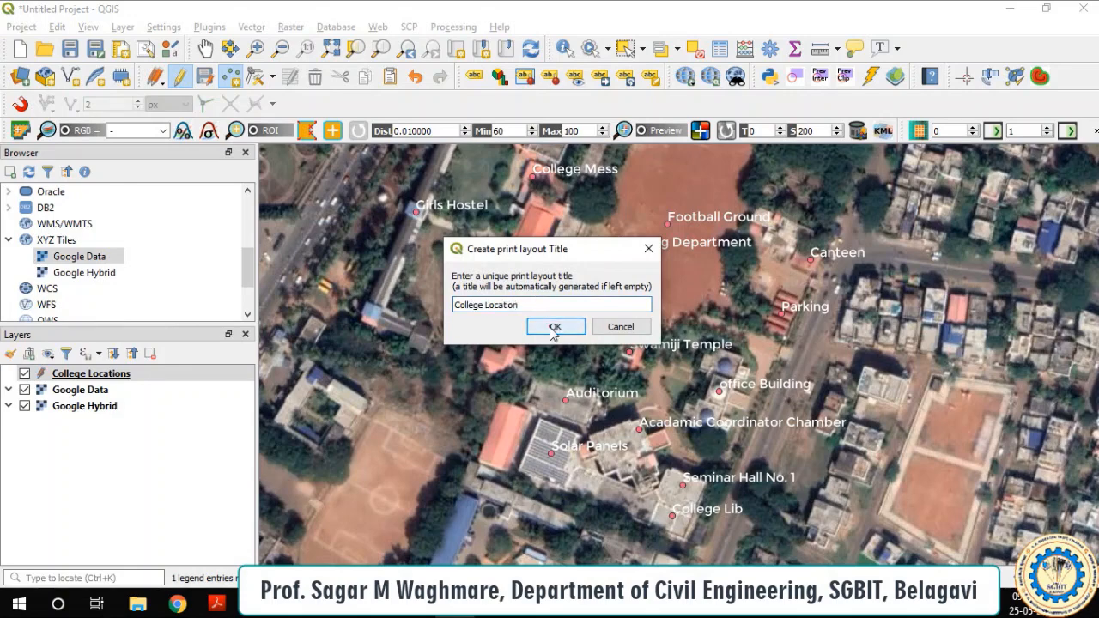
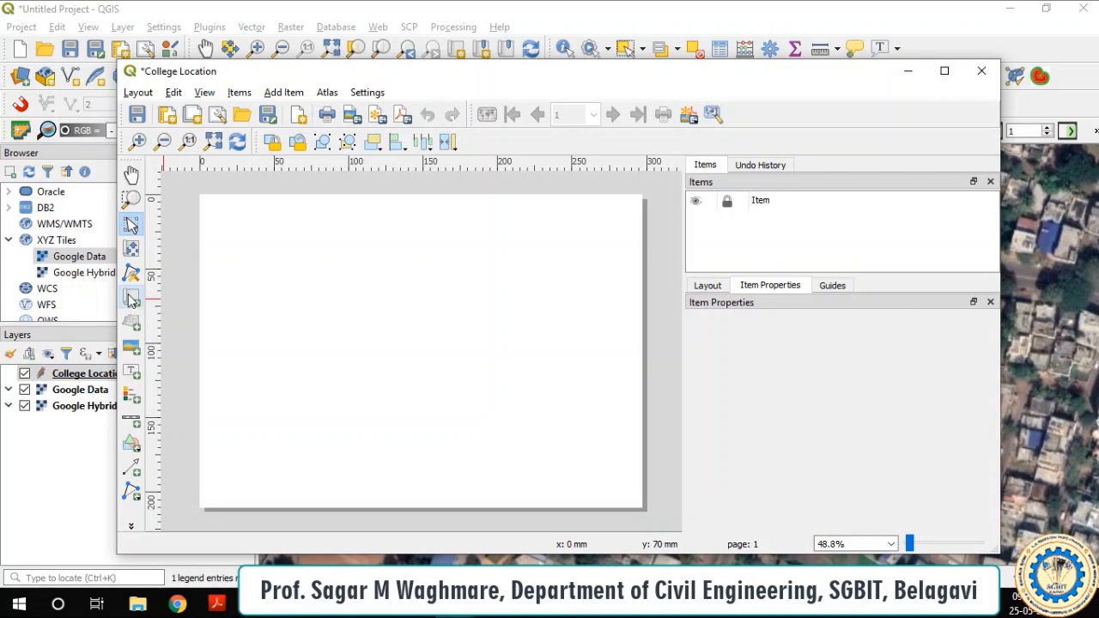
Step: Add a map nearly filling the layout page and pull its right edge slightly inward
click(131, 298)
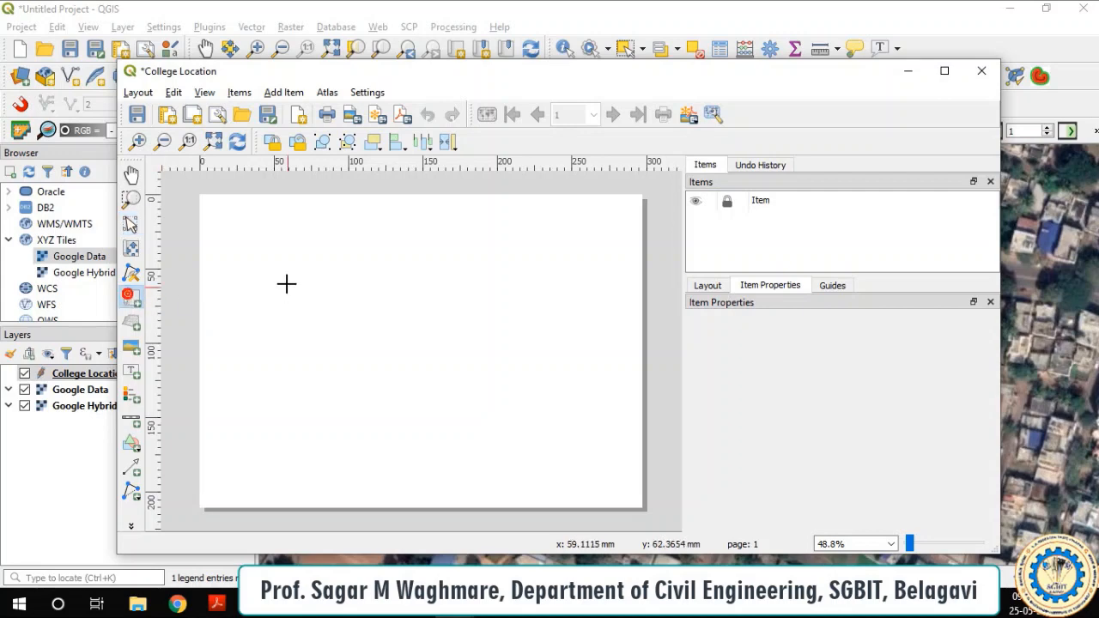
drag(215, 210, 635, 492)
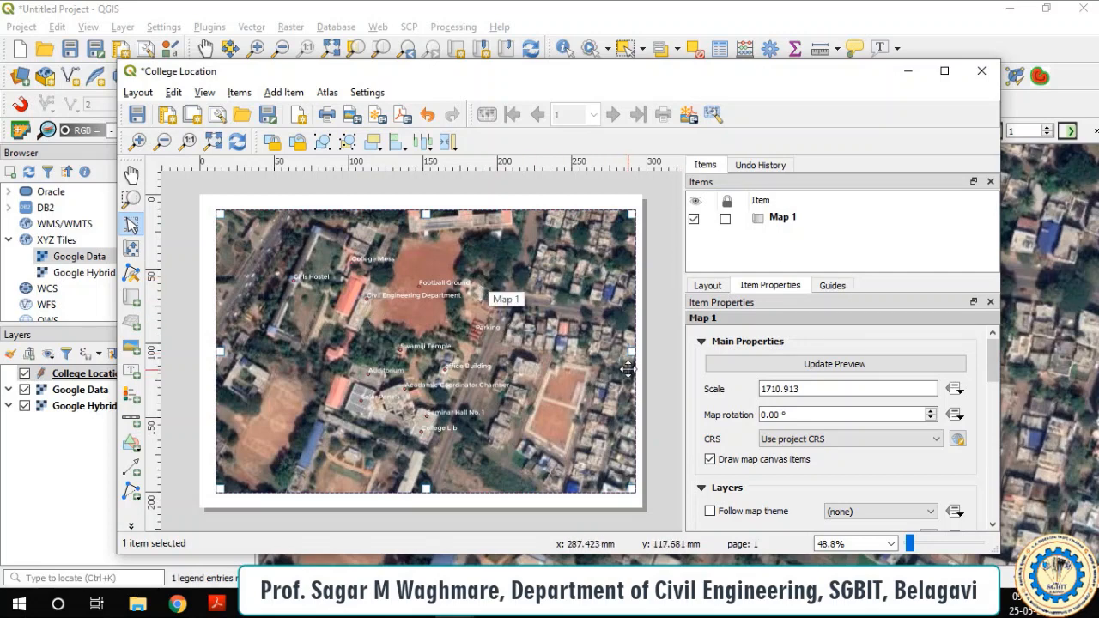
mouse_move(636, 351)
mouse_down()
mouse_move(592, 354)
mouse_move(622, 364)
mouse_up()
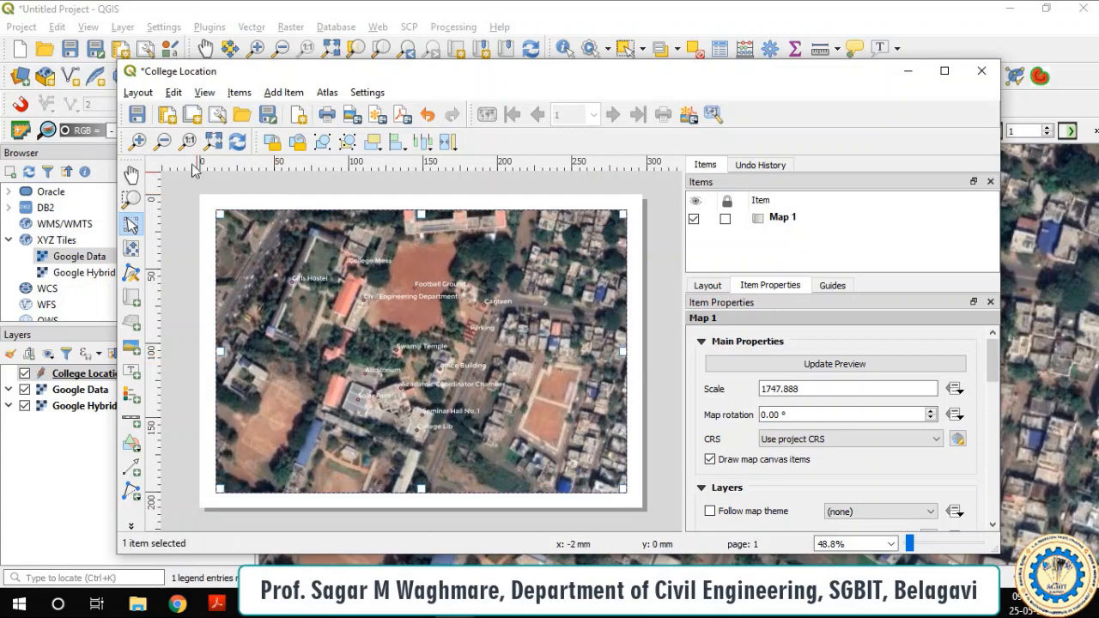
click(137, 142)
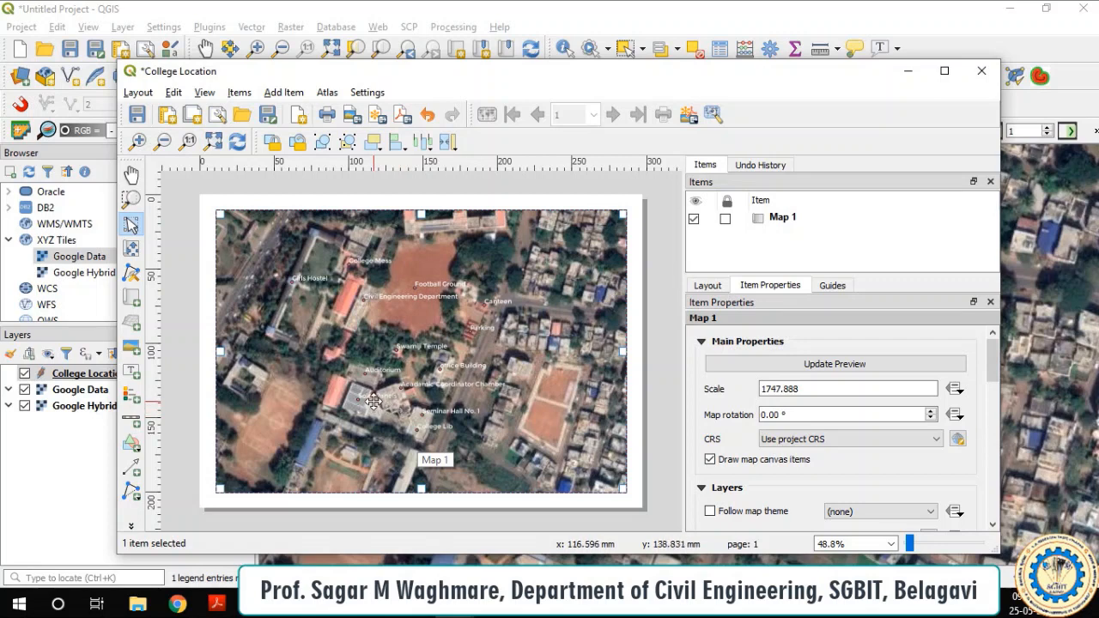
Step: Add a legend over the lower-left part of the map and bring up its list of legend items
click(131, 396)
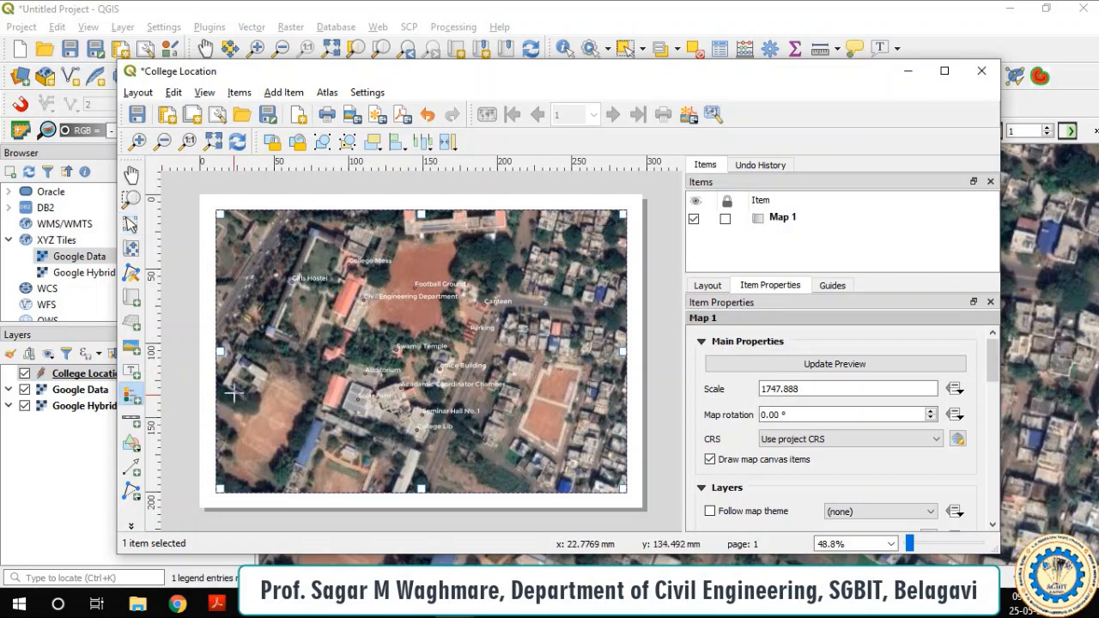
drag(238, 370, 327, 482)
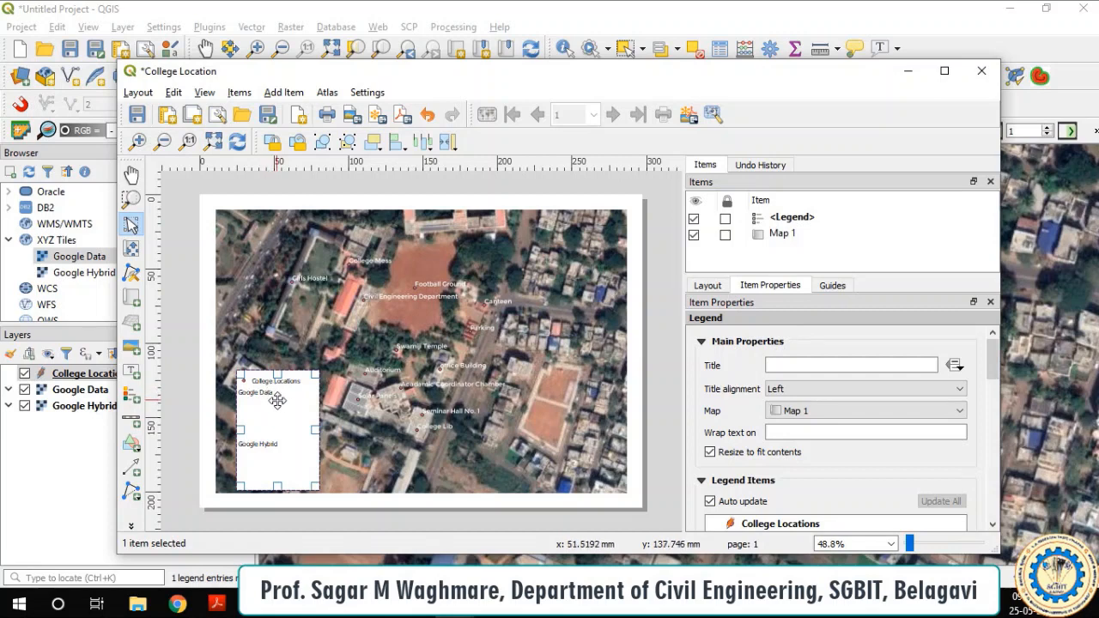
click(791, 220)
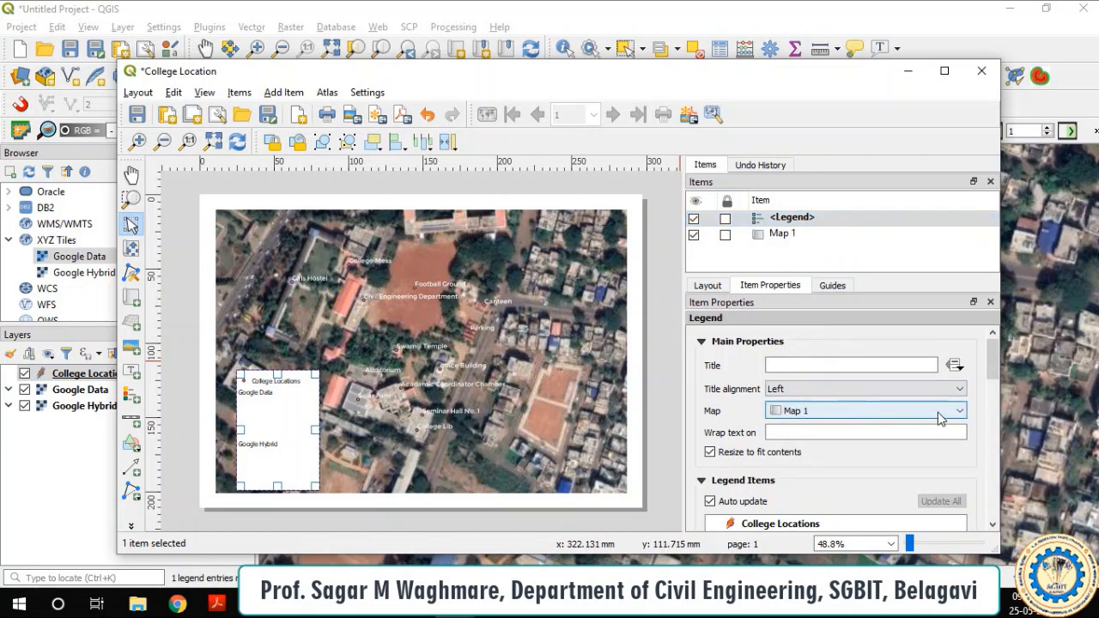
drag(989, 377, 995, 396)
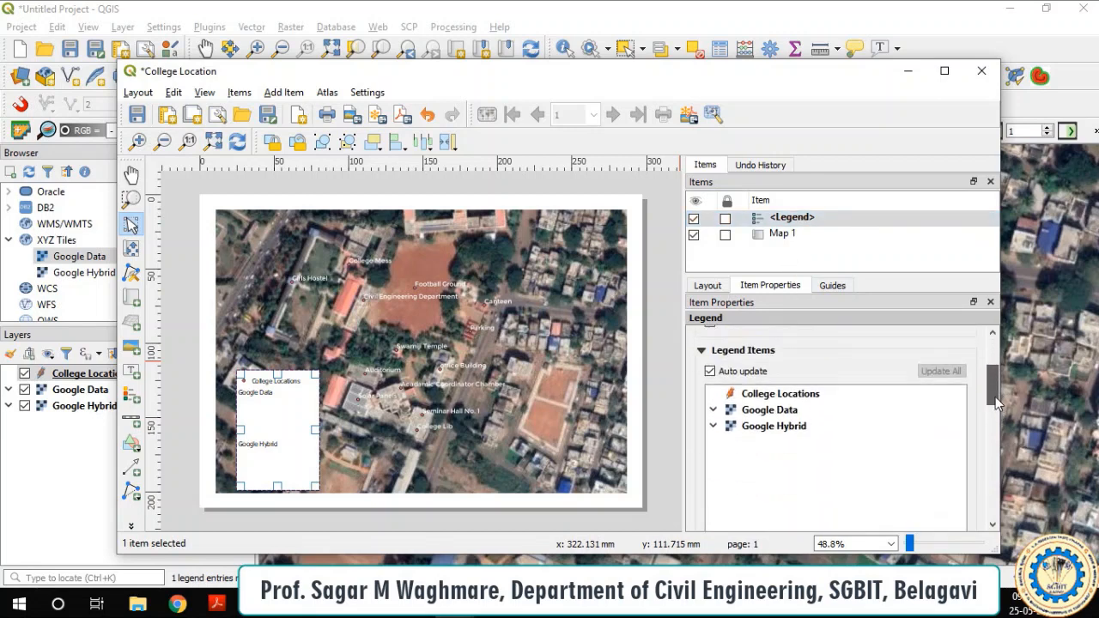
click(792, 221)
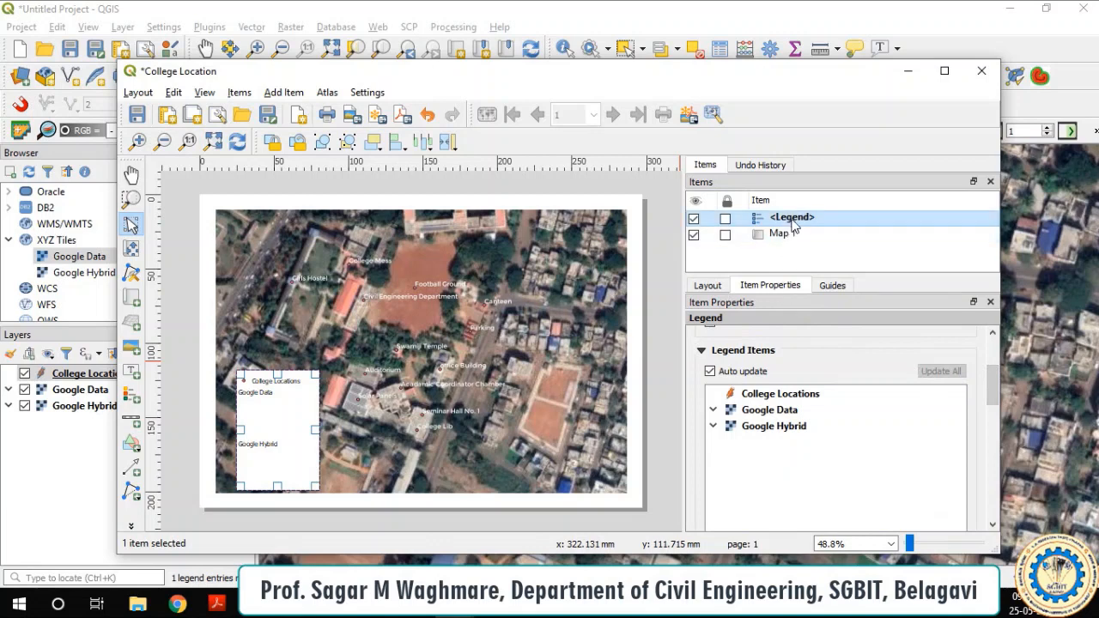
right_click(791, 221)
click(814, 251)
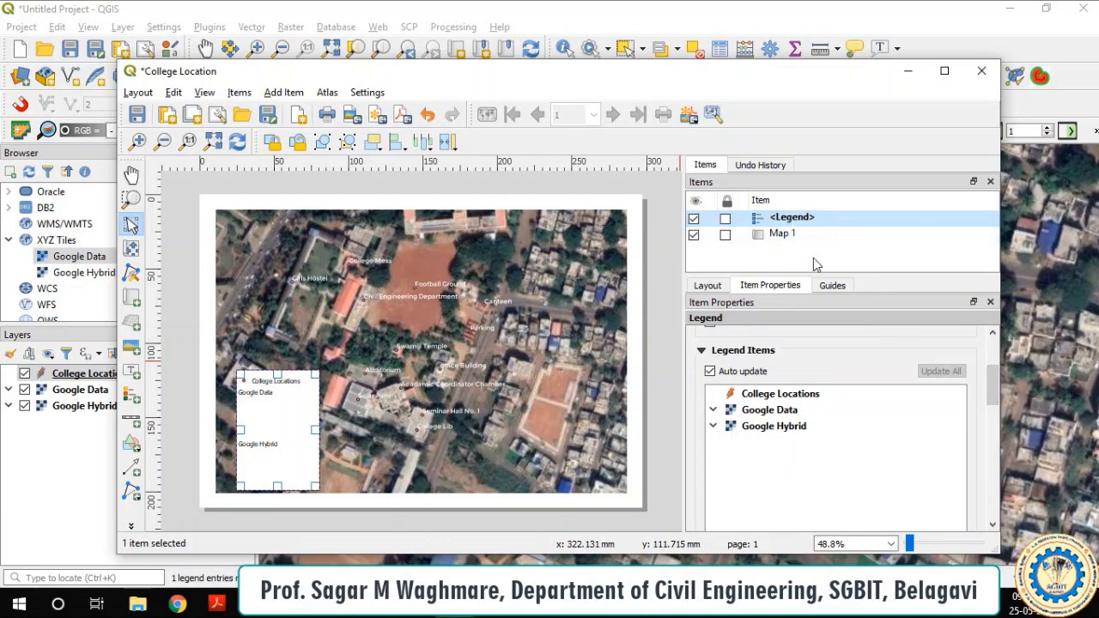
drag(998, 392, 999, 392)
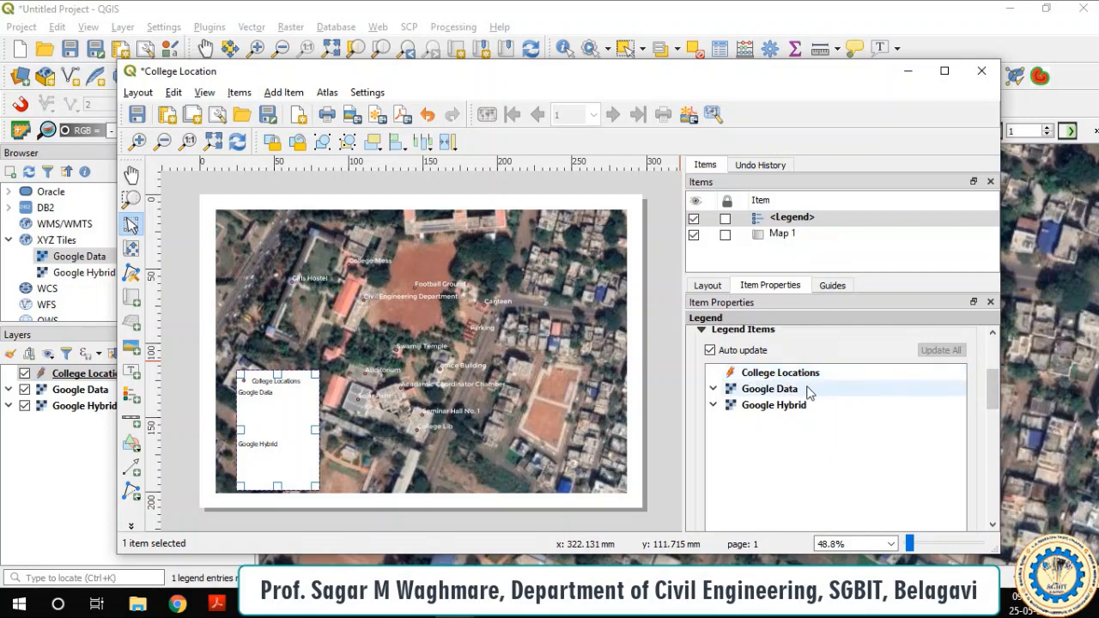
Step: Turn off auto update for the legend and remove the Google Data entry from its items
click(762, 395)
scroll(993, 391, down, 2)
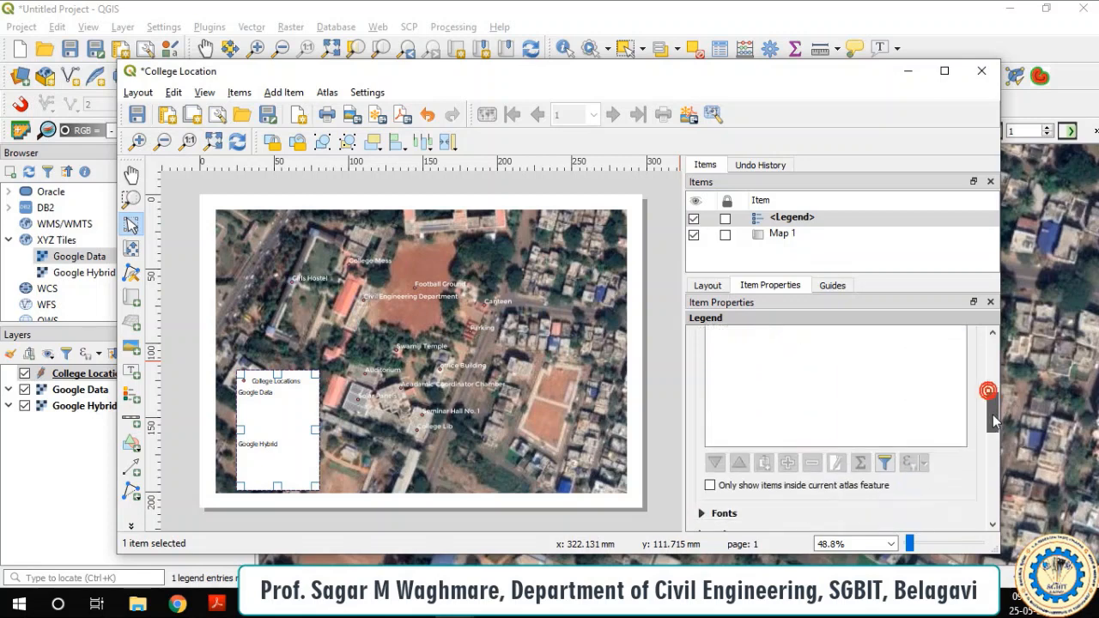
scroll(786, 436, up, 3)
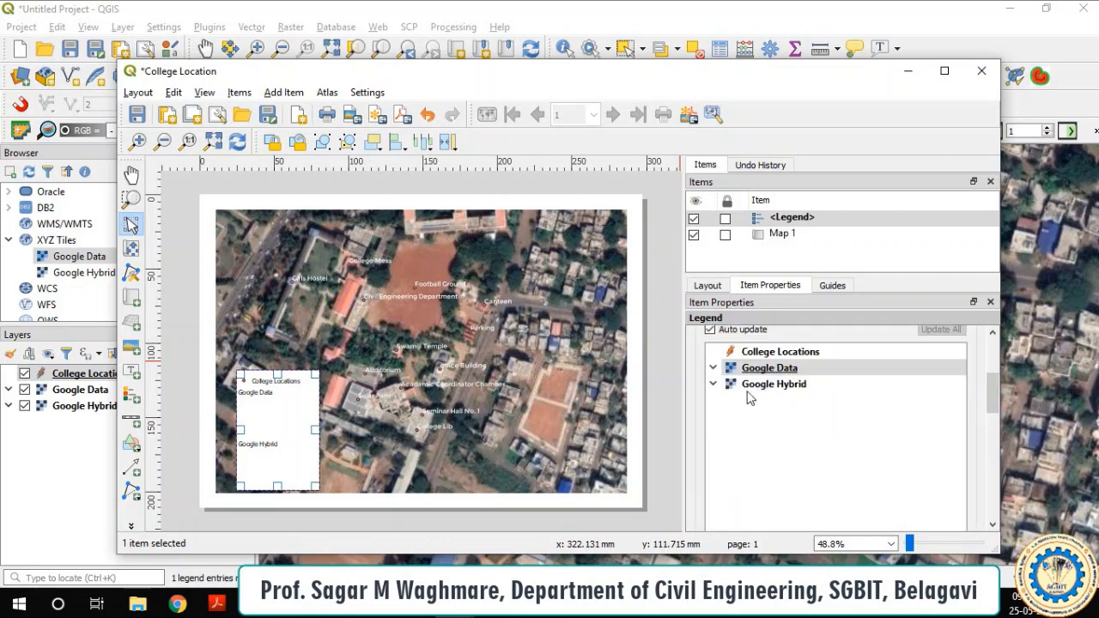
click(745, 369)
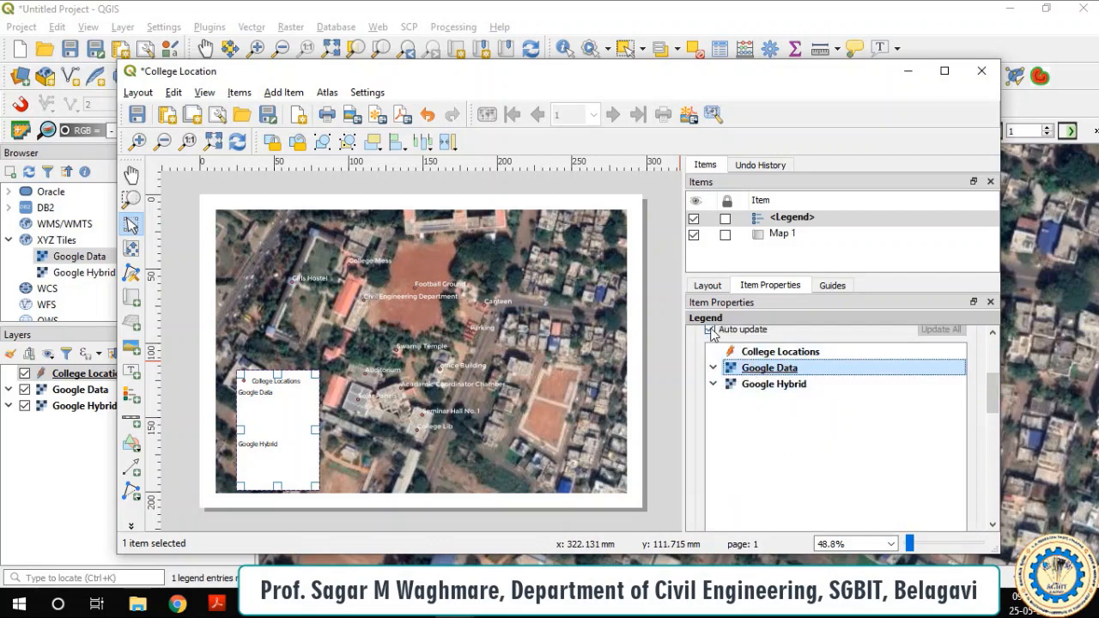
click(710, 330)
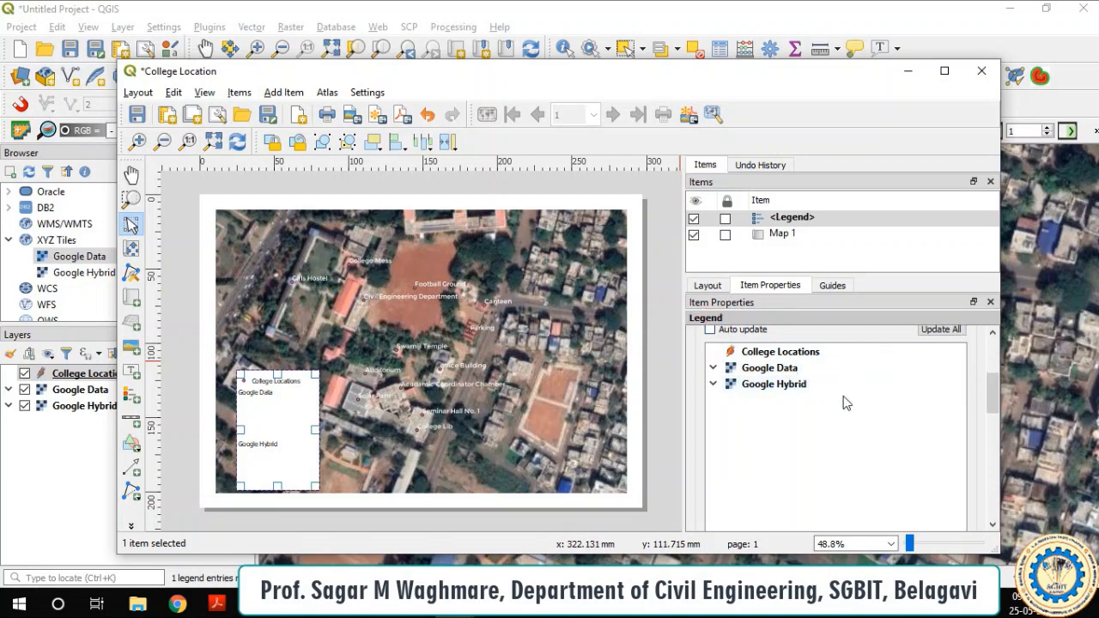
mouse_move(991, 404)
mouse_down()
mouse_move(989, 417)
mouse_move(993, 393)
mouse_up()
click(756, 357)
click(811, 434)
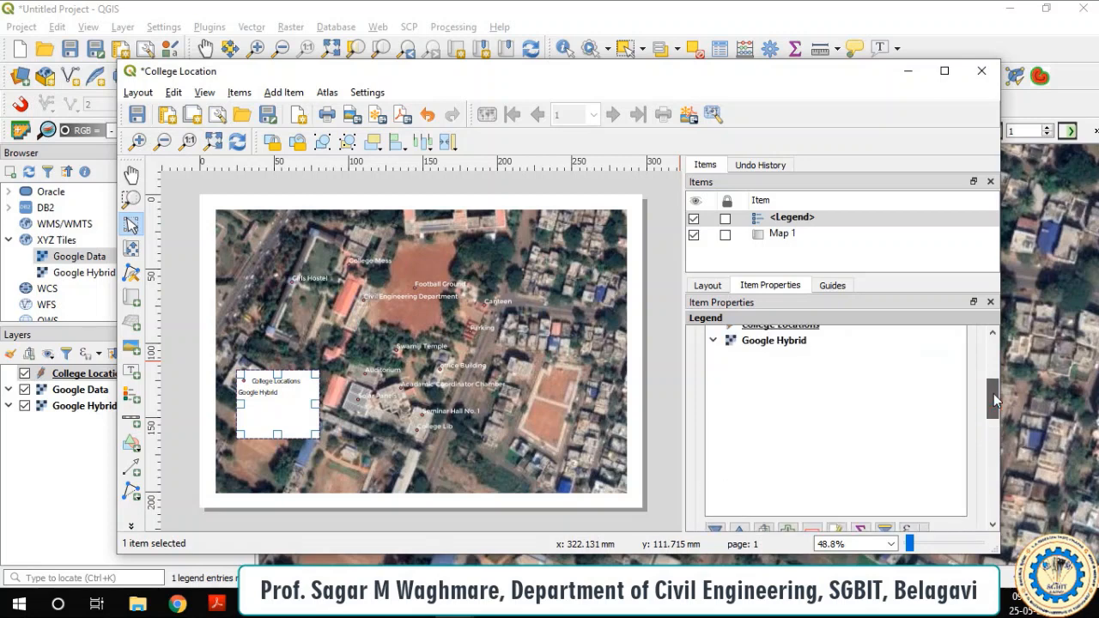
Step: Remove the Google Hybrid entry from the legend items, keeping College Locations
click(762, 342)
scroll(992, 416, down, 3)
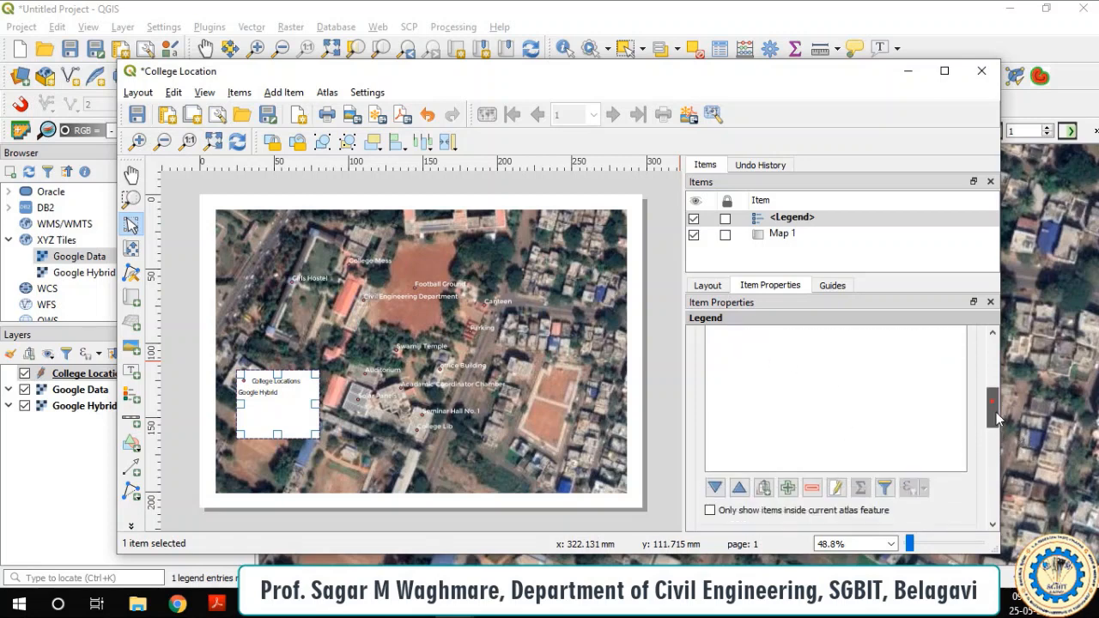
click(812, 430)
scroll(992, 423, up, 3)
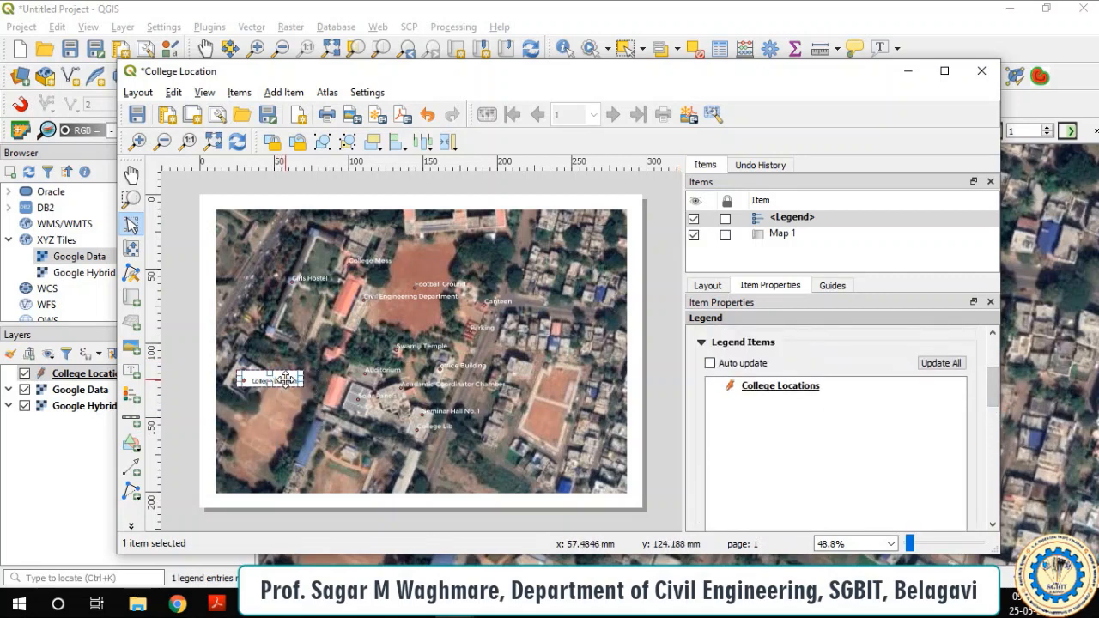
Step: Move the legend into the map's lower-left corner
drag(286, 384, 267, 481)
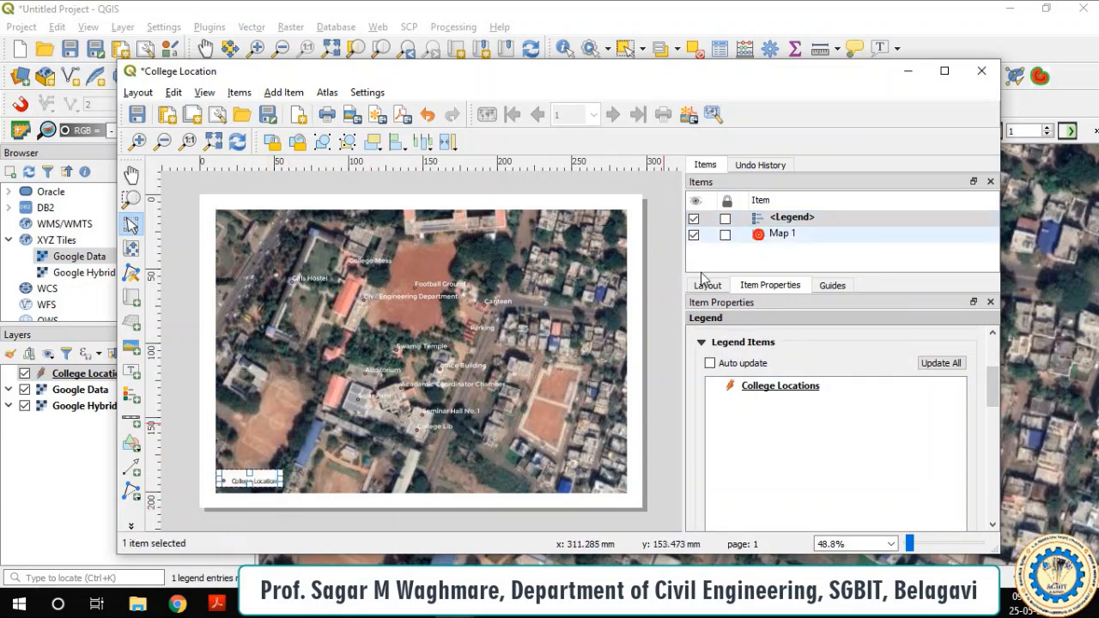
click(772, 234)
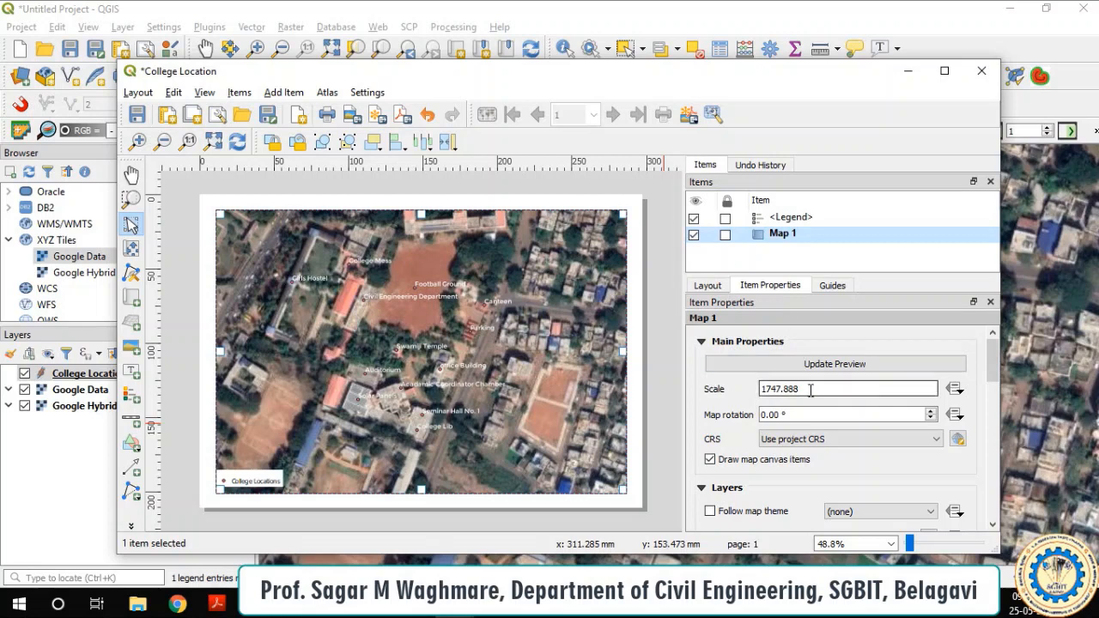
scroll(886, 415, down, 2)
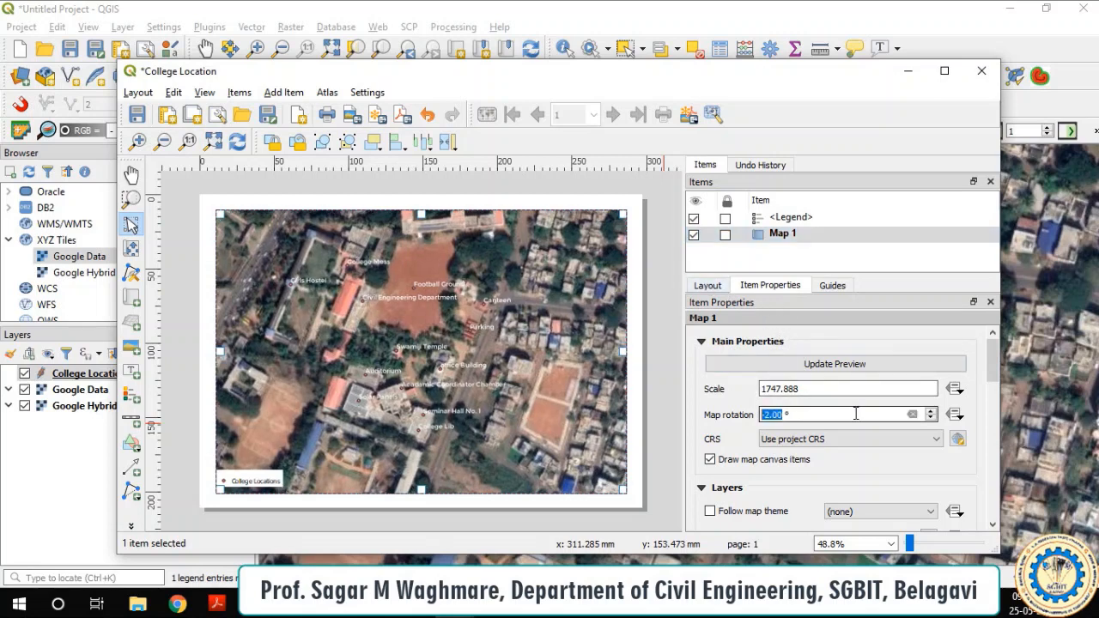
scroll(856, 415, up, 1)
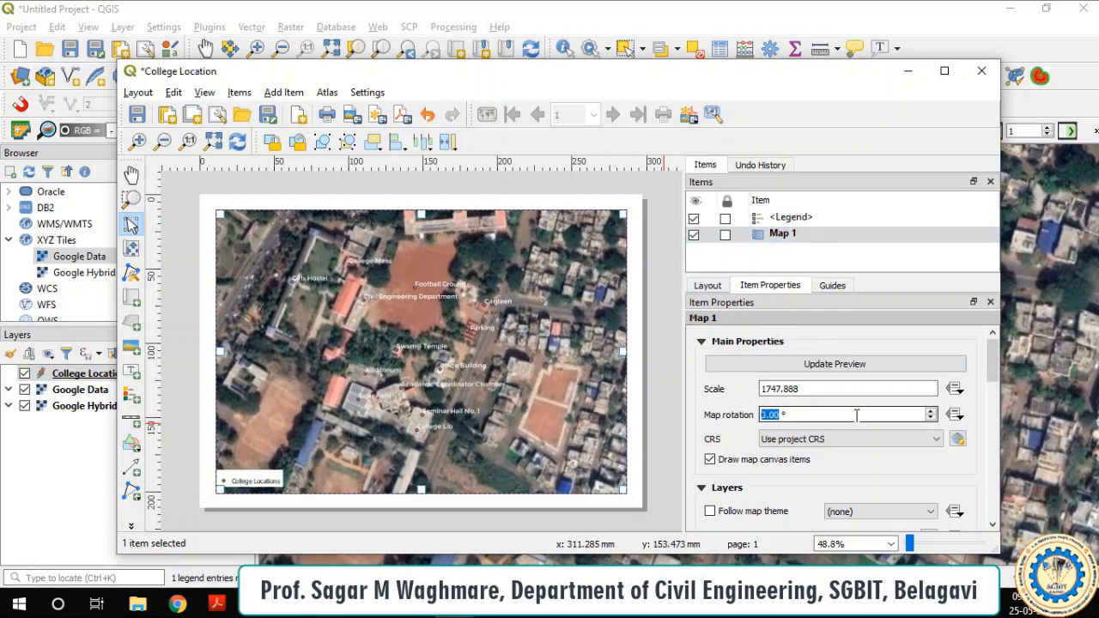
drag(994, 359, 1005, 508)
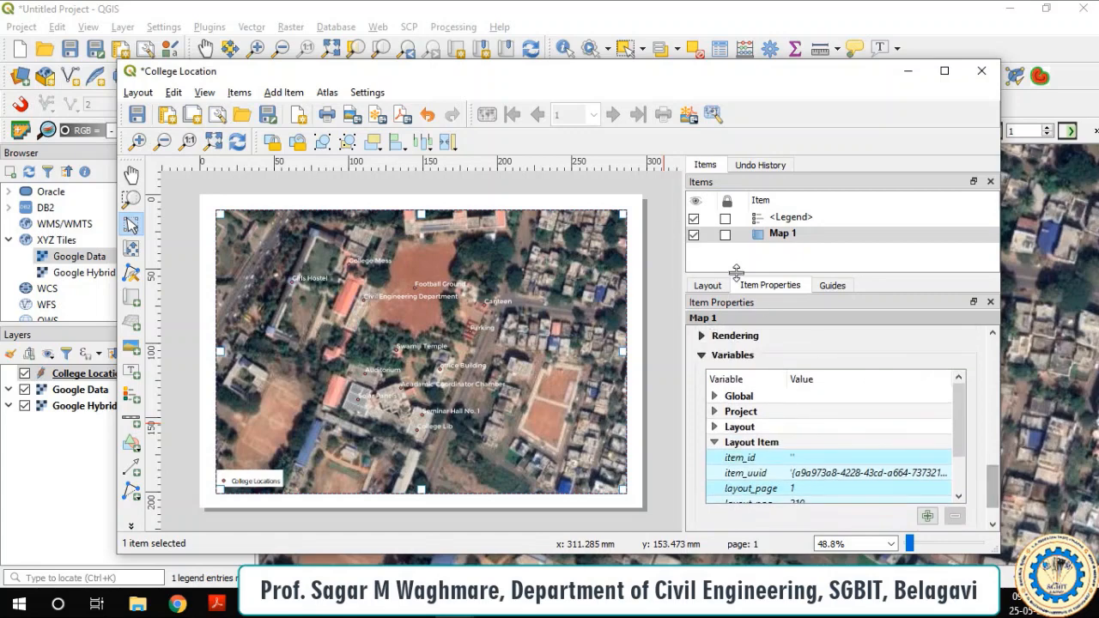
click(718, 287)
click(772, 286)
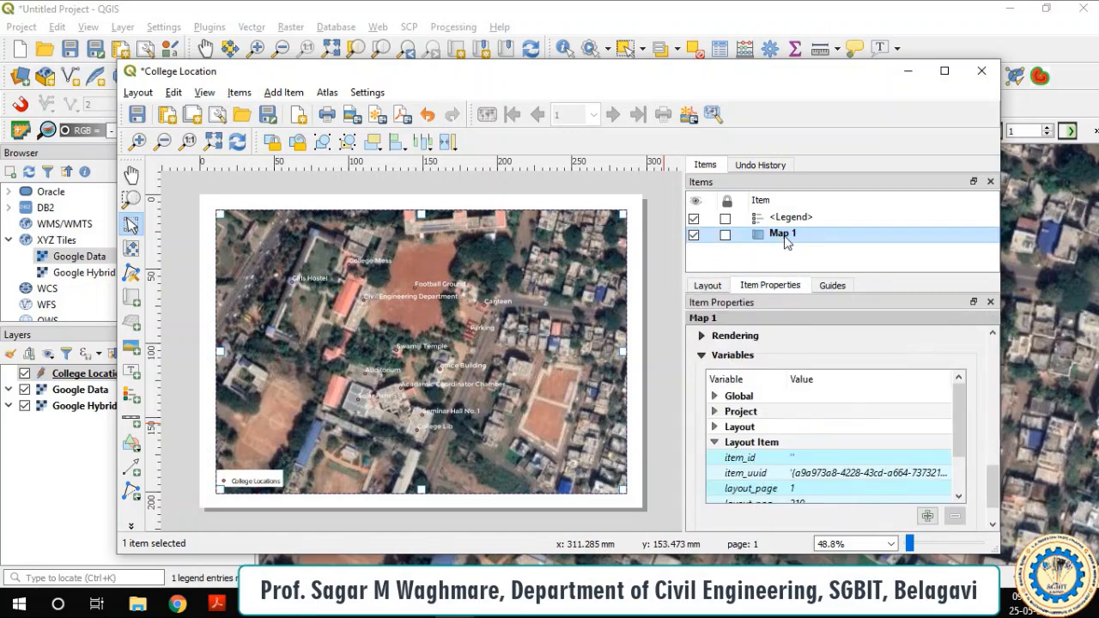
Step: Give the legend the title "Legend" and set its title alignment to Center
click(792, 220)
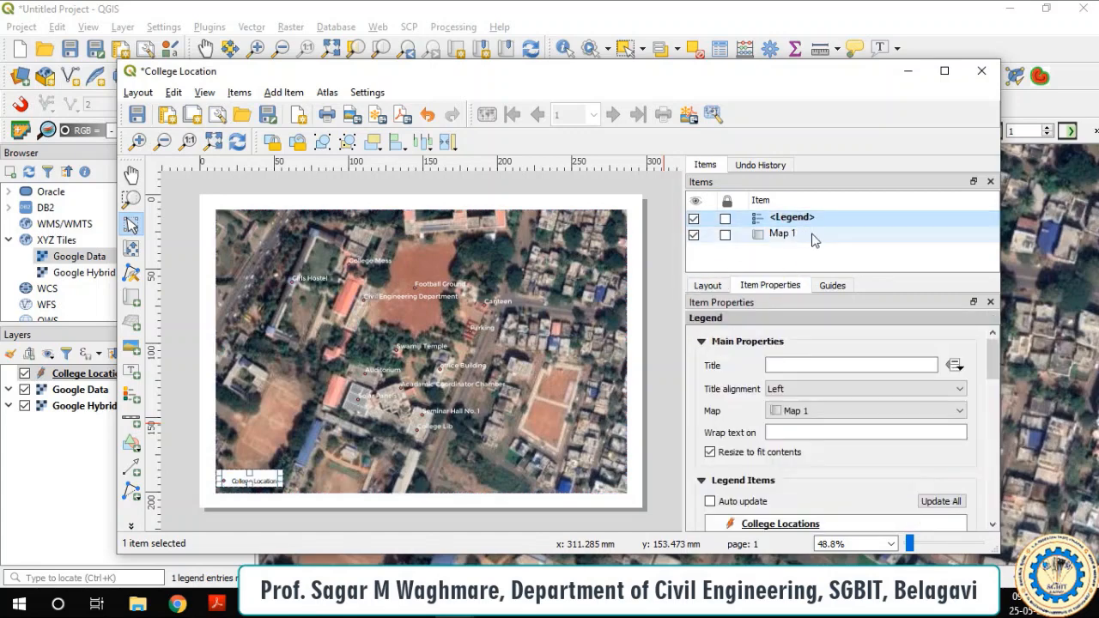
click(863, 364)
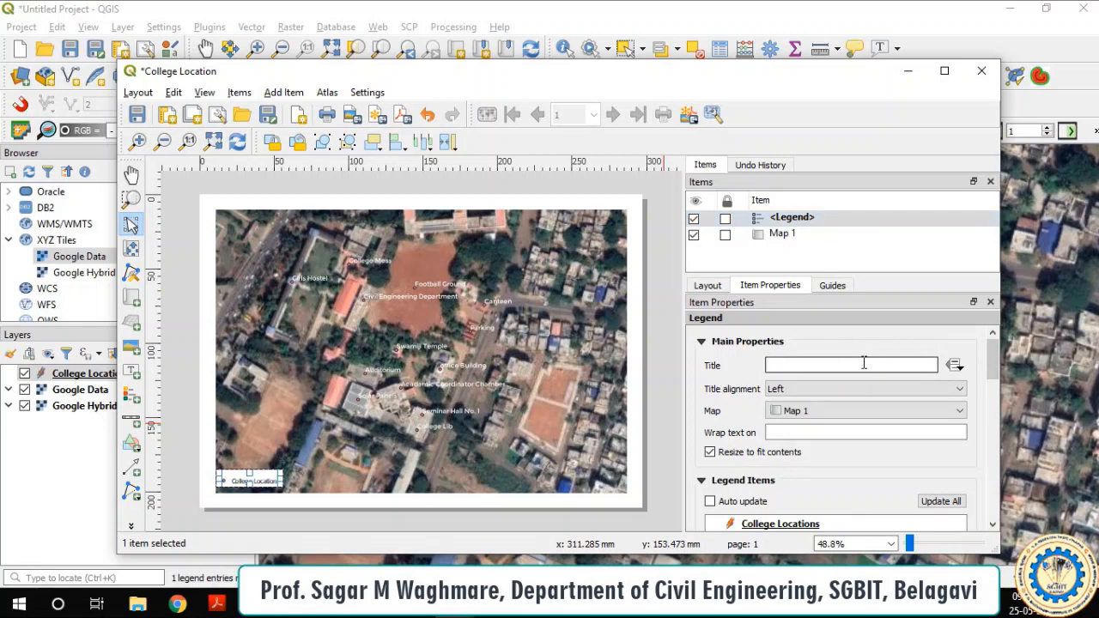
text(Legend)
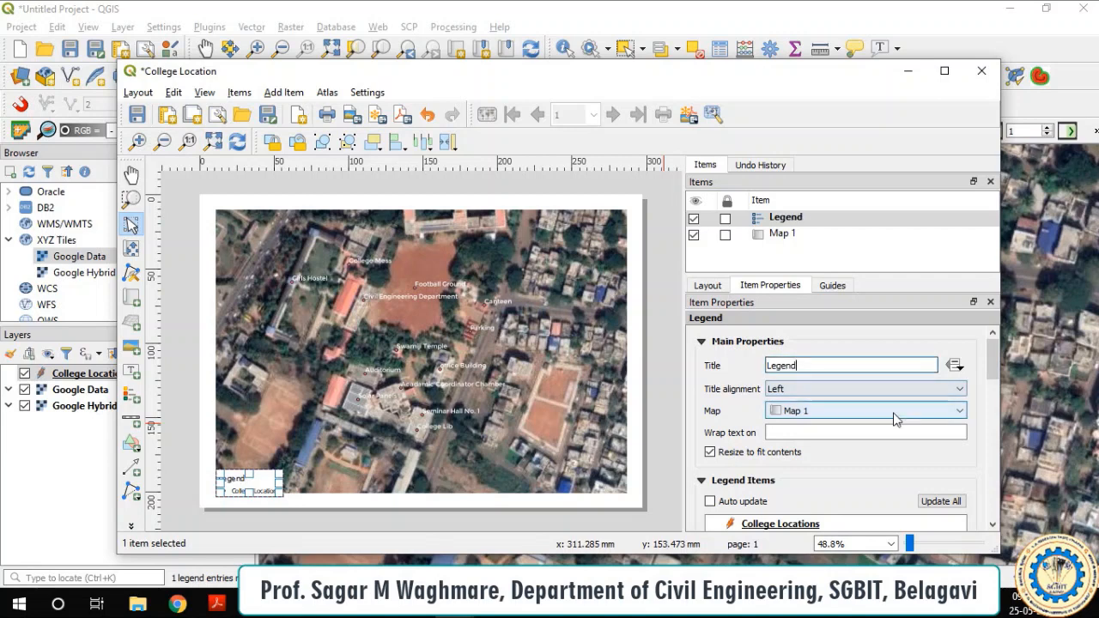
click(957, 389)
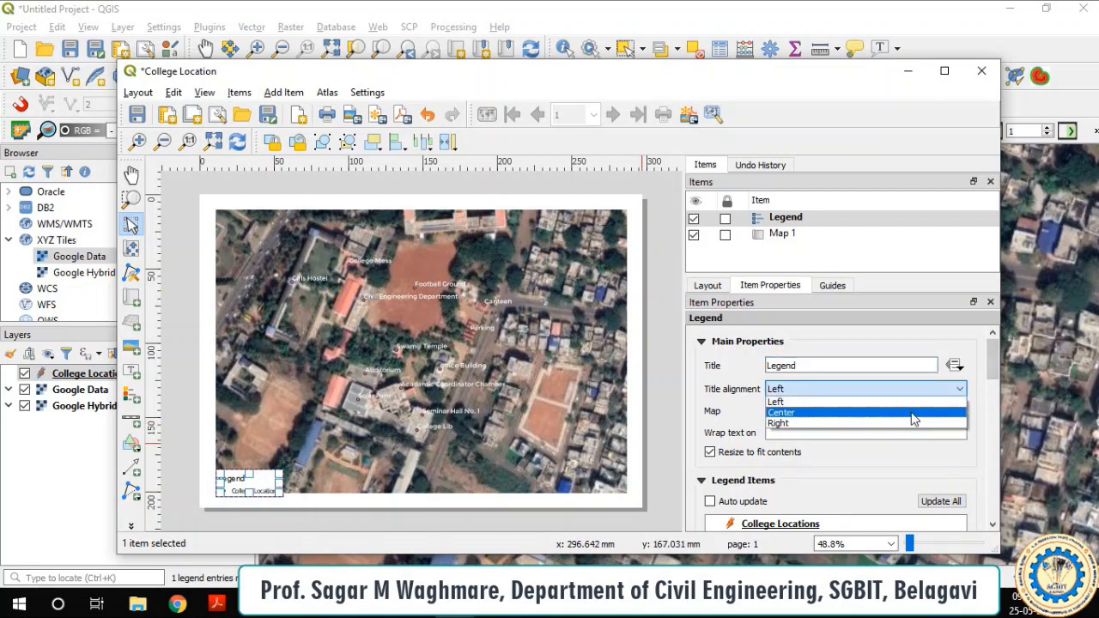
click(824, 410)
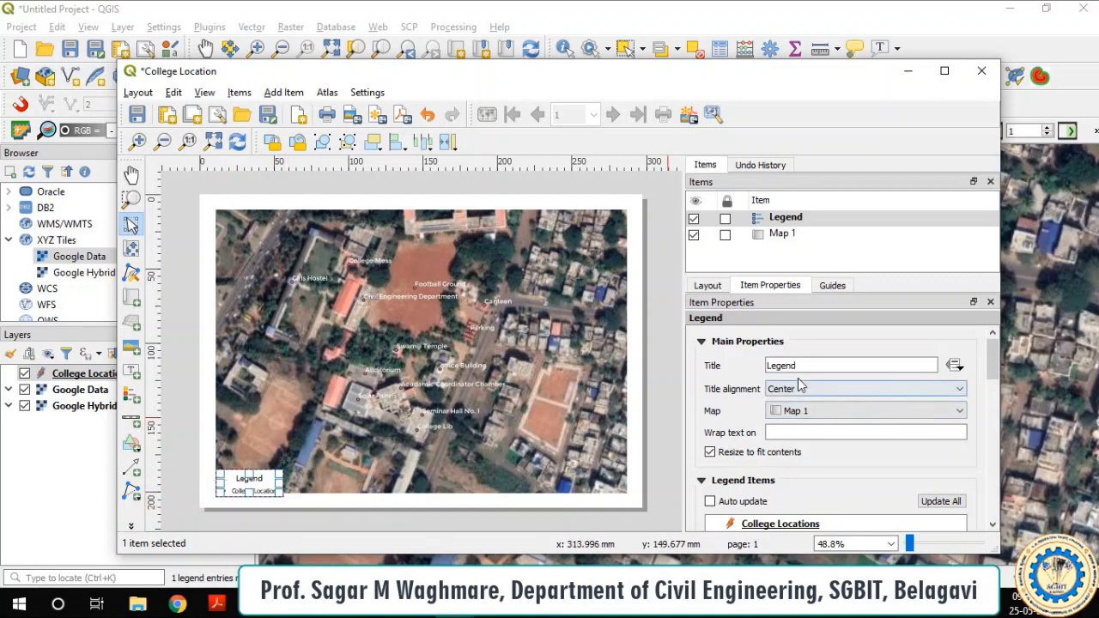
Step: Shift the legend slightly up so it stays inside the map and restore its title alignment to Center
scroll(948, 392, down, 1)
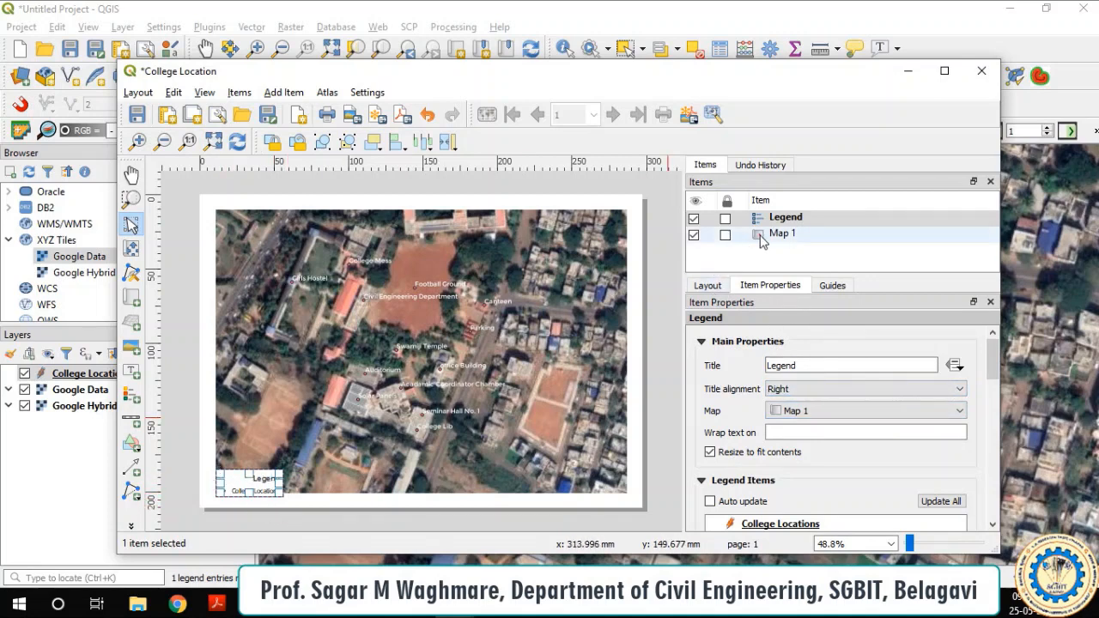
click(260, 479)
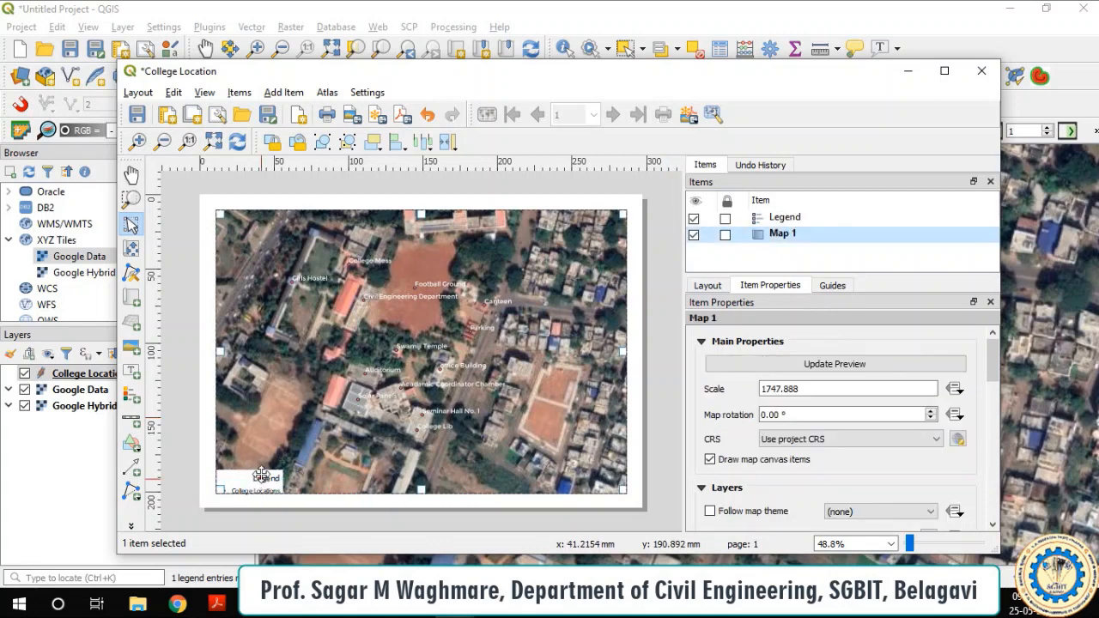
drag(260, 474, 258, 464)
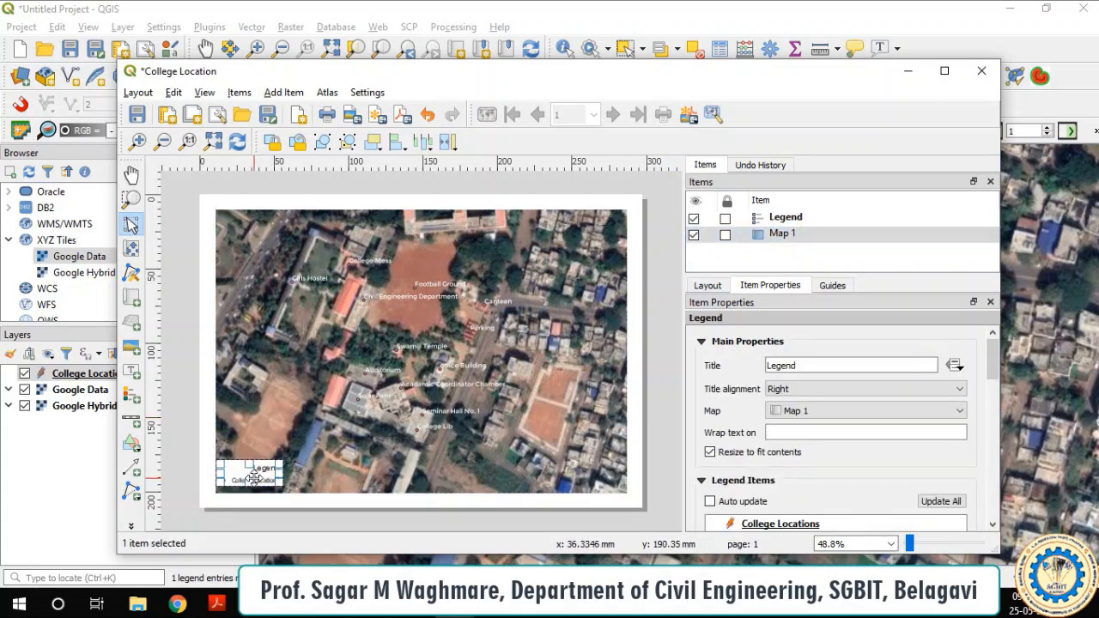
click(810, 388)
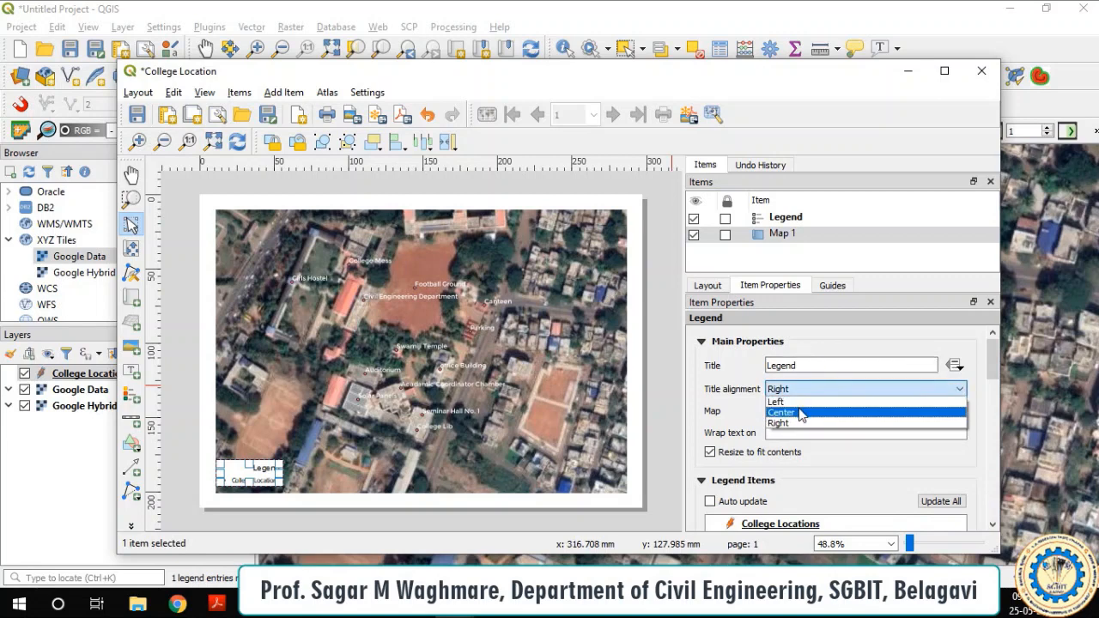
click(794, 412)
click(319, 517)
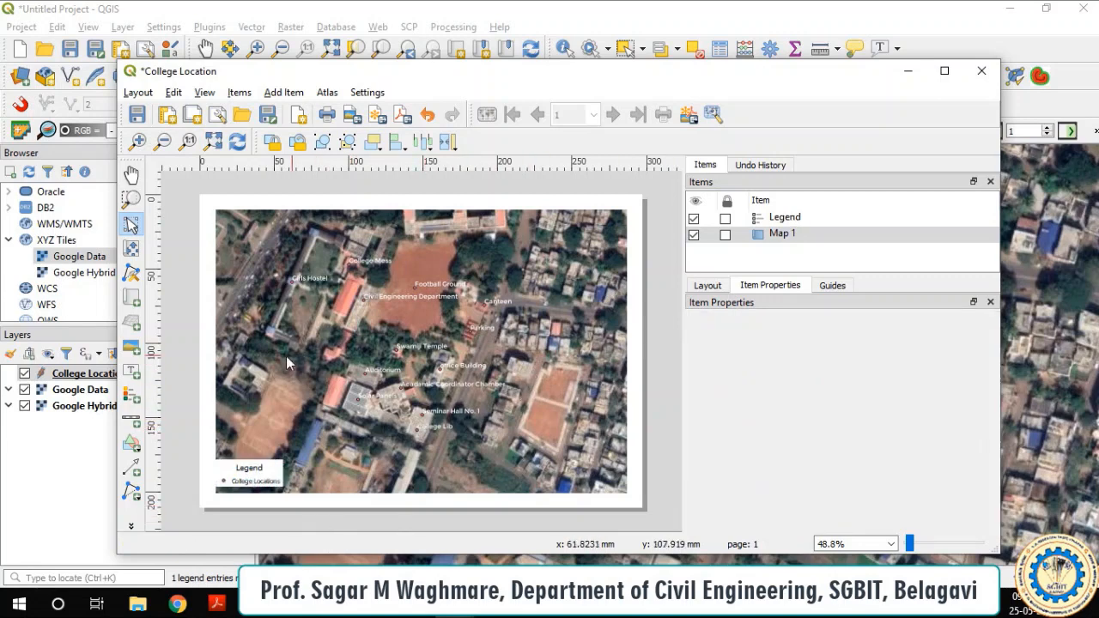
Step: Add a scale bar for Map 1 along the map's lower edge and set its units to Kilometers
click(133, 421)
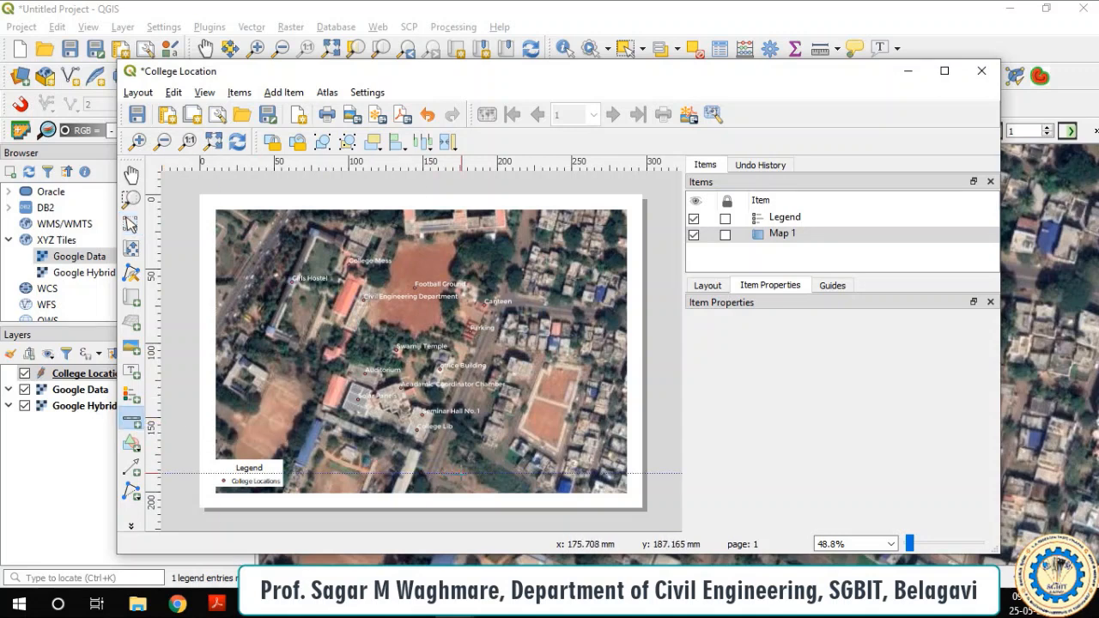
drag(464, 473, 626, 496)
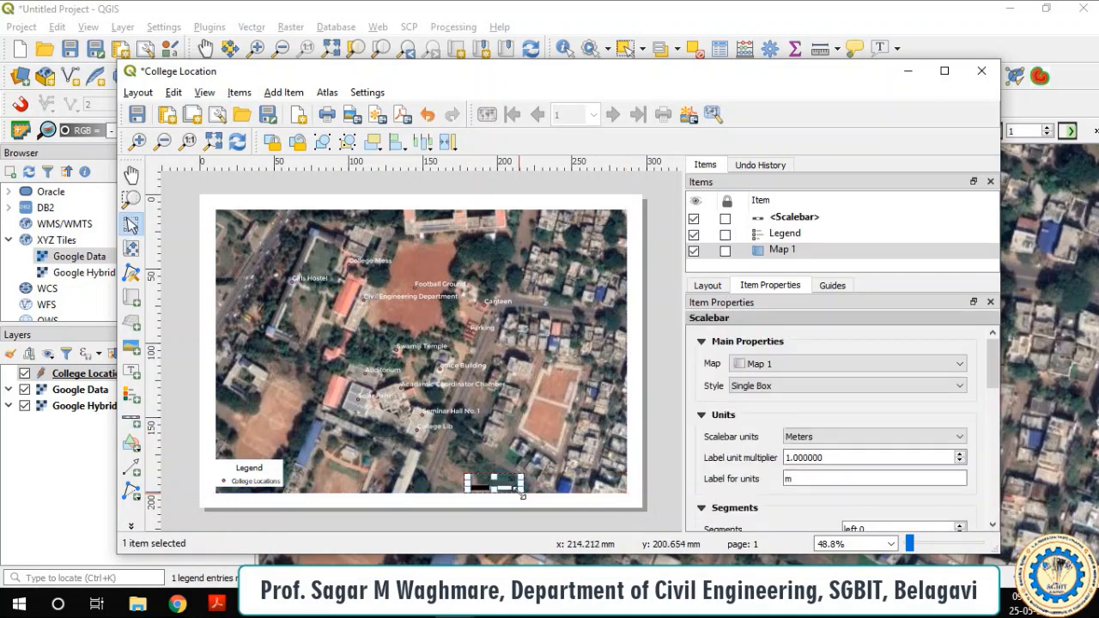
click(784, 220)
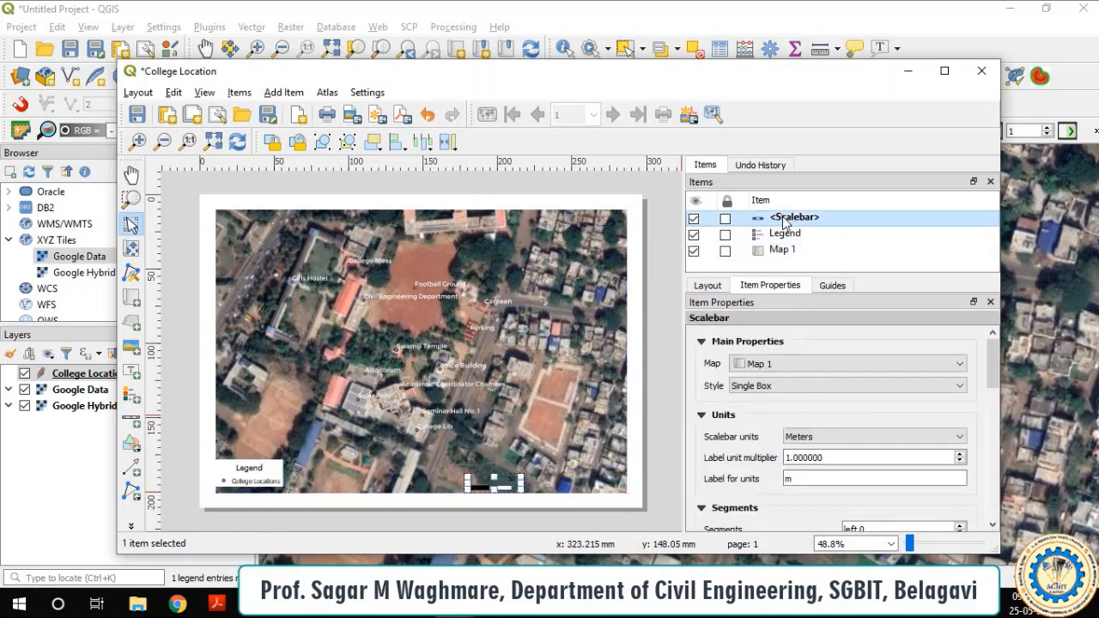
click(941, 442)
click(926, 472)
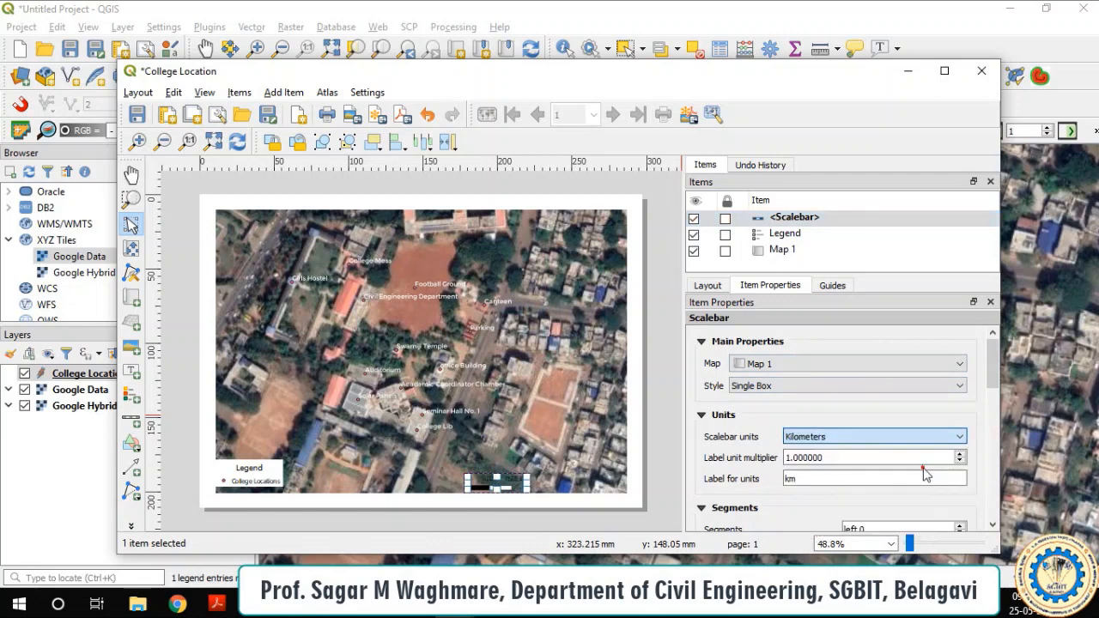
click(511, 504)
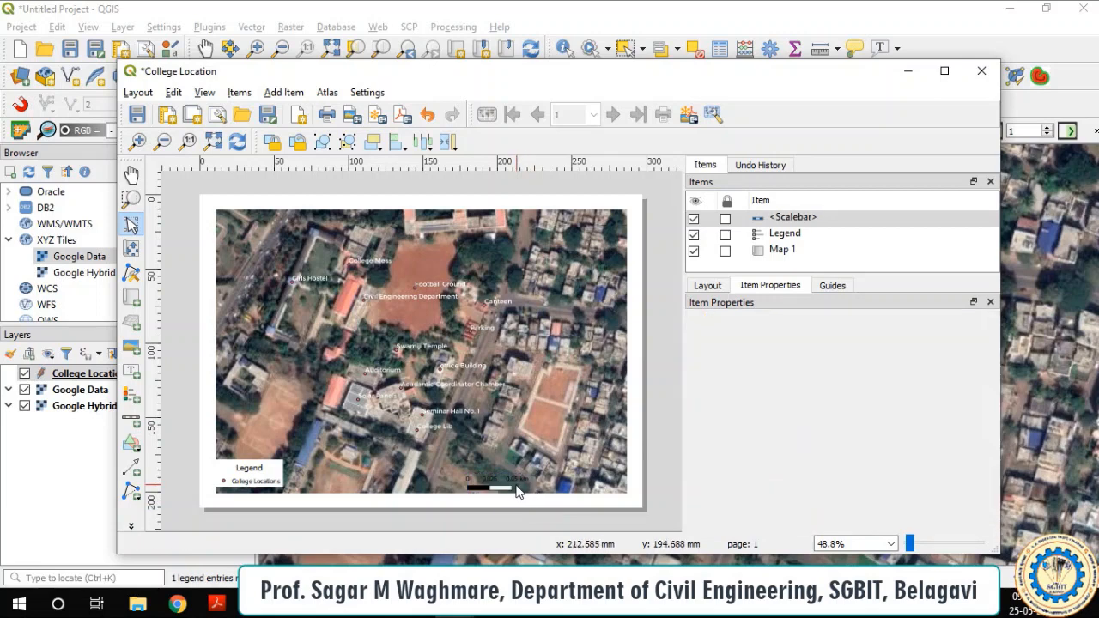
Step: Reposition the scale bar into the map's lower-right corner
click(523, 485)
drag(529, 482, 606, 484)
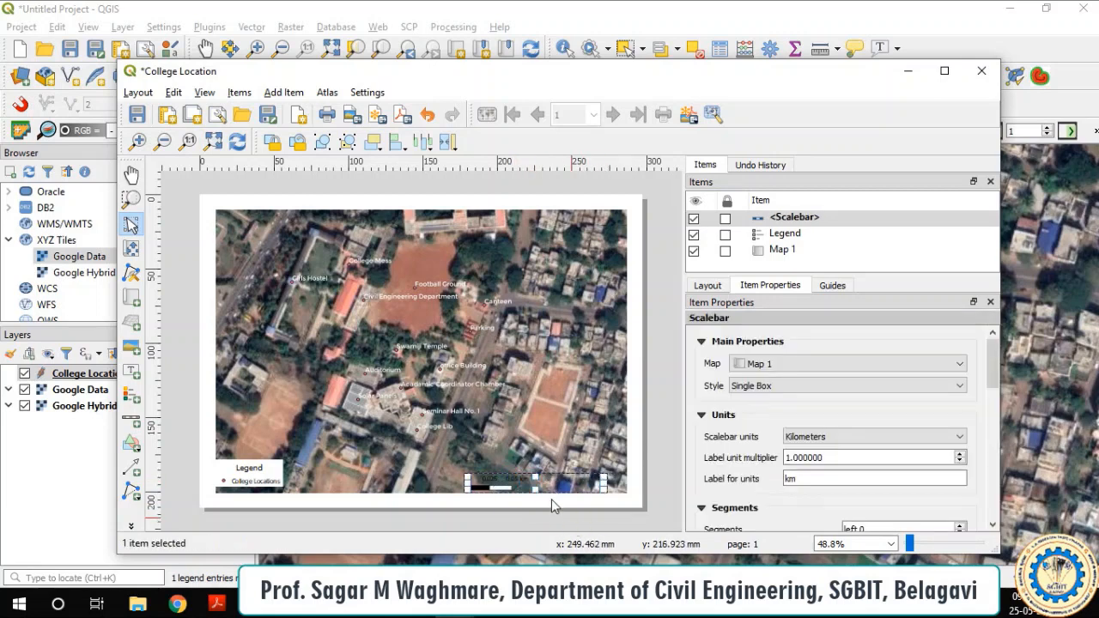
click(552, 501)
click(507, 483)
mouse_move(606, 486)
mouse_down()
mouse_move(543, 491)
mouse_move(606, 479)
mouse_up()
click(664, 468)
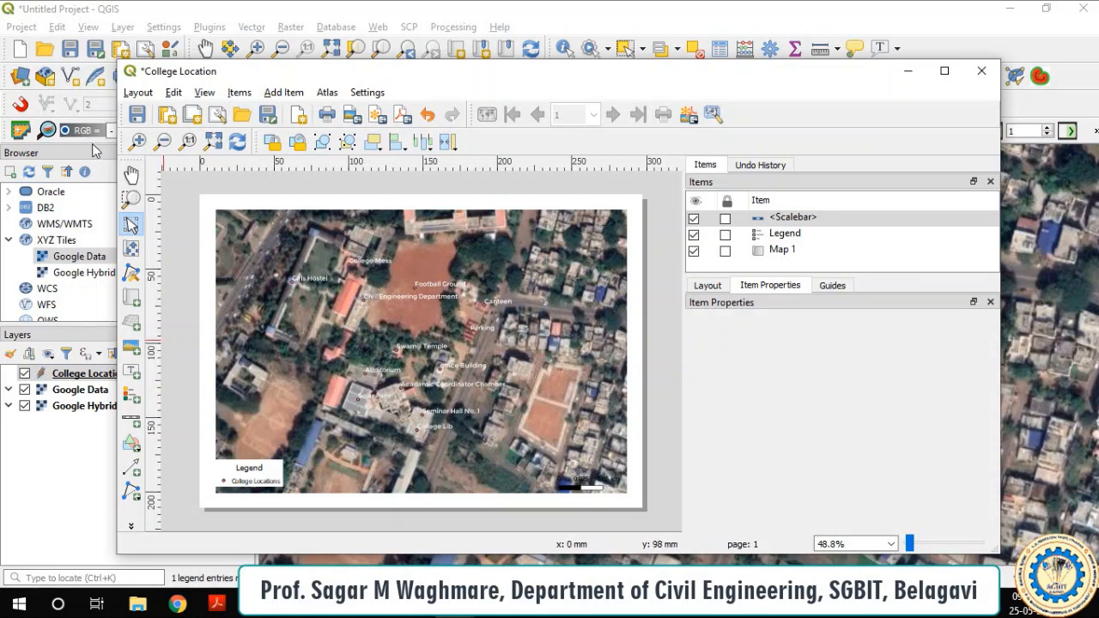
Step: Export the layout as a PDF named College Location on the Desktop, with text always exported as paths
click(137, 93)
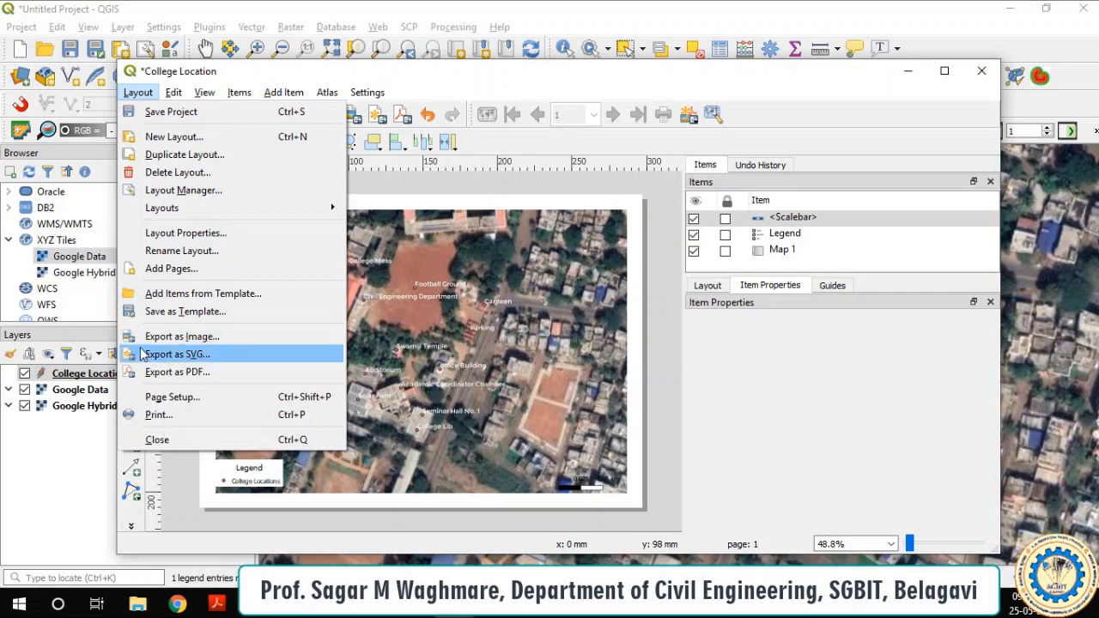
click(196, 376)
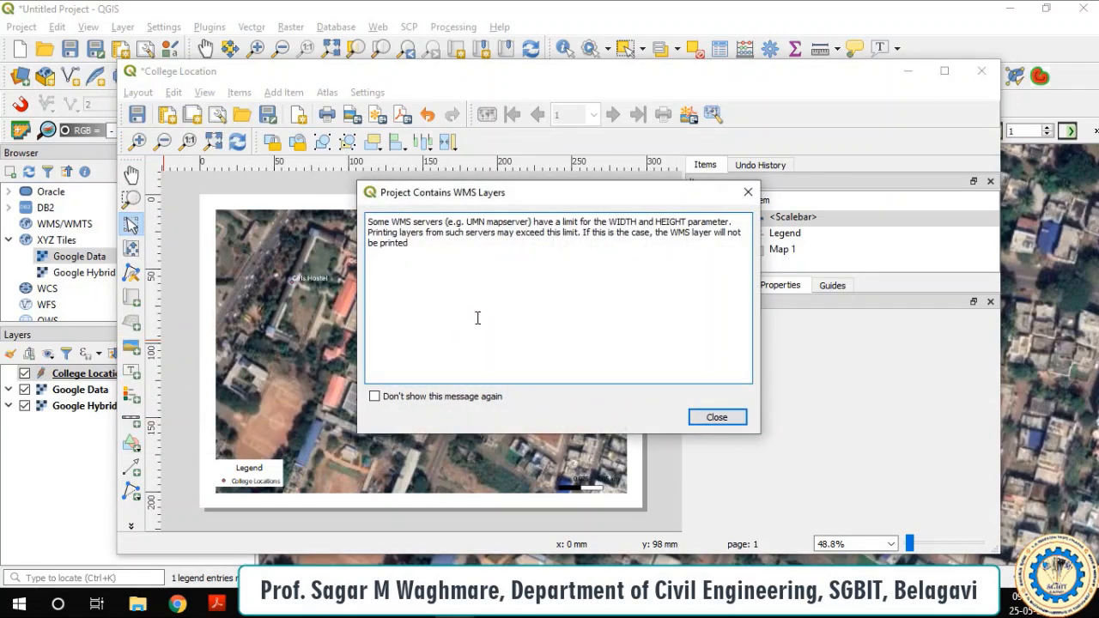
click(717, 418)
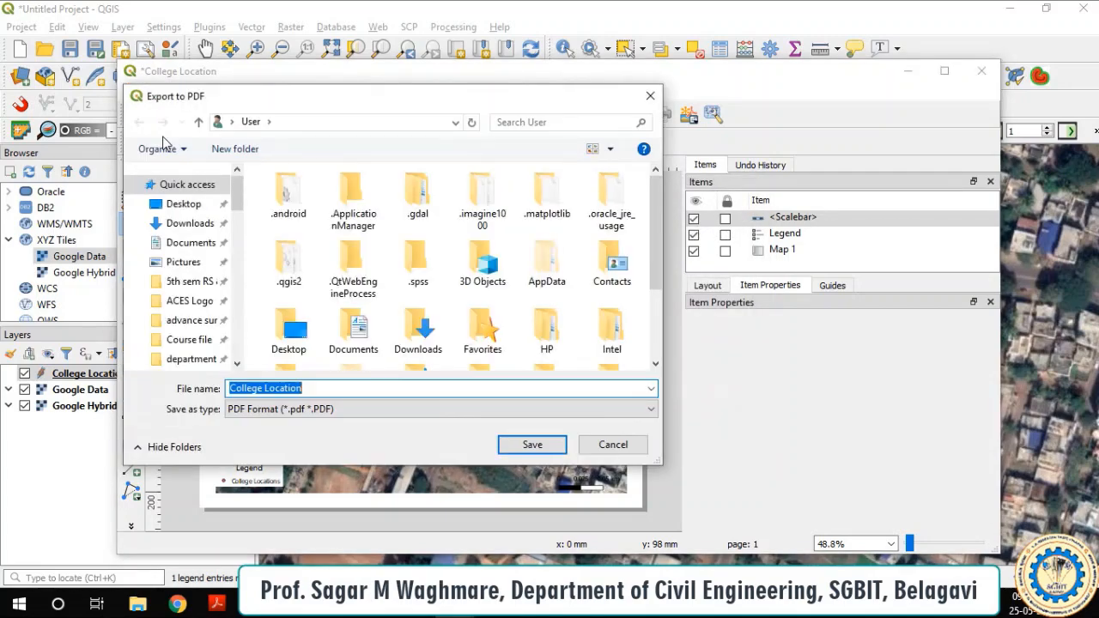
click(181, 206)
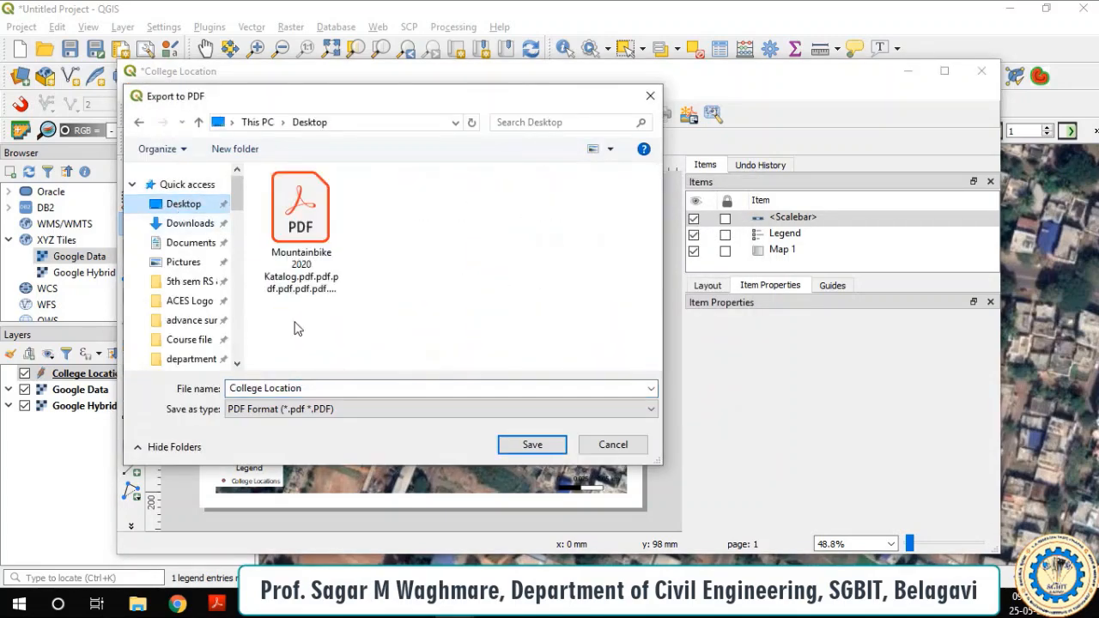
click(532, 445)
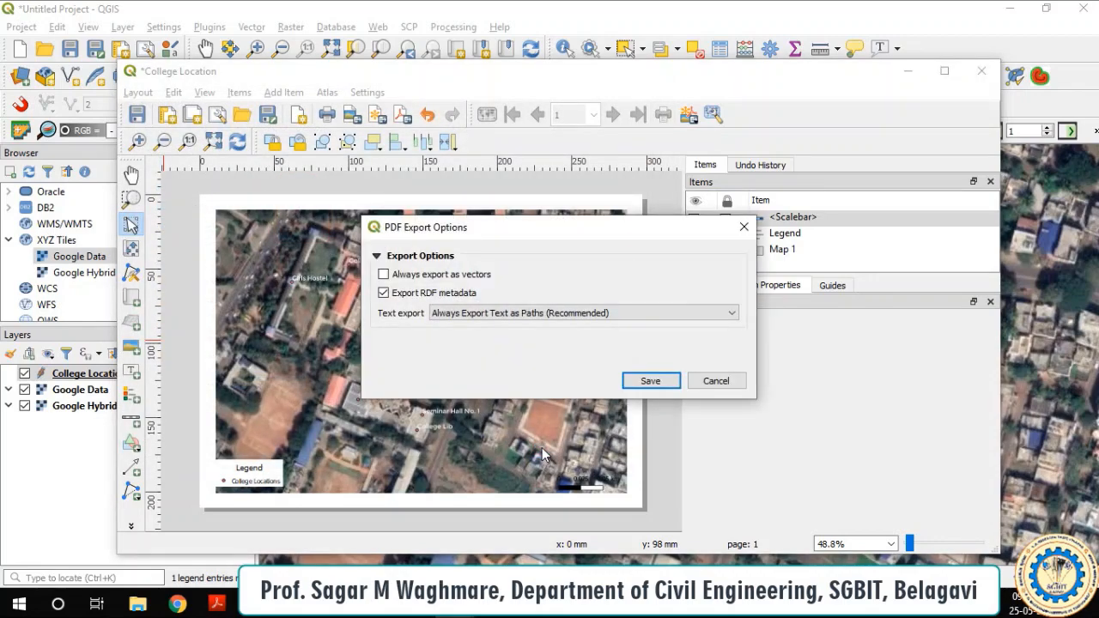
click(640, 314)
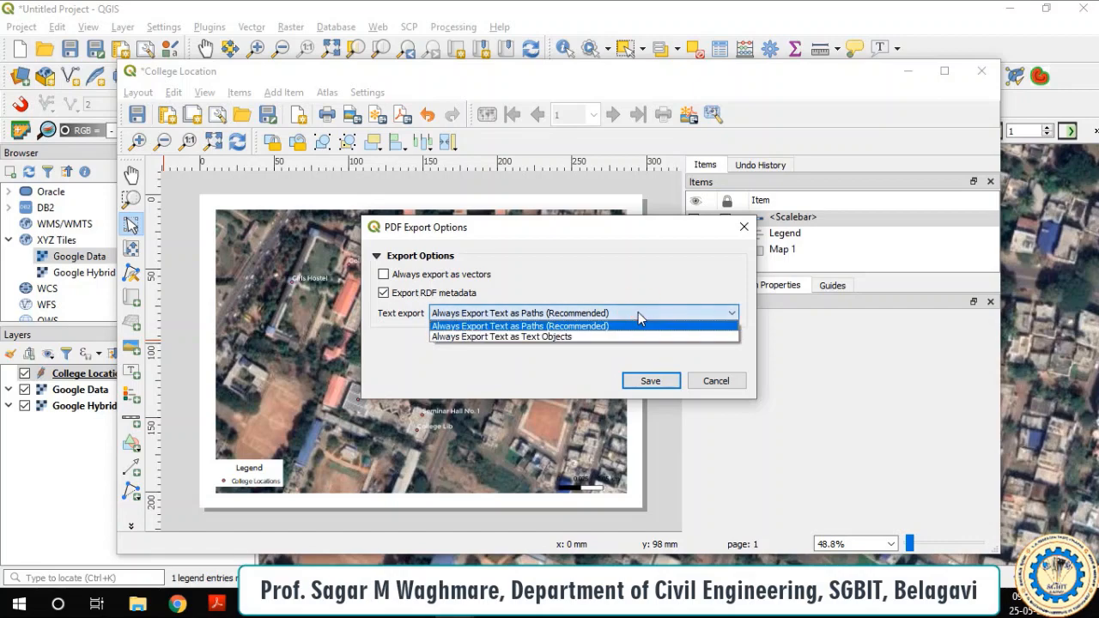
click(638, 314)
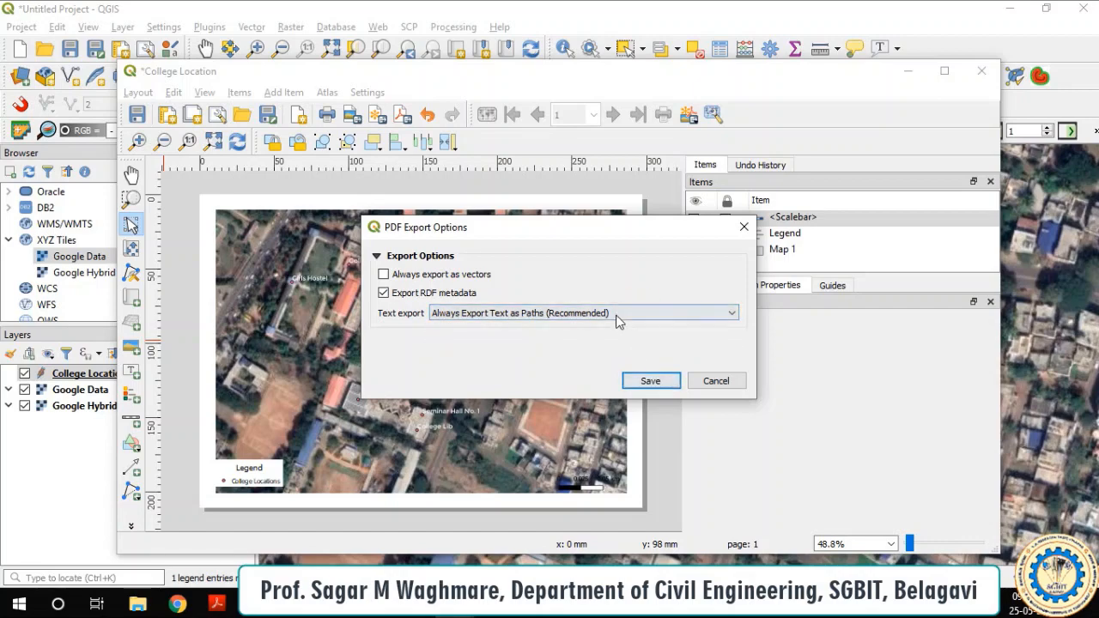
click(653, 382)
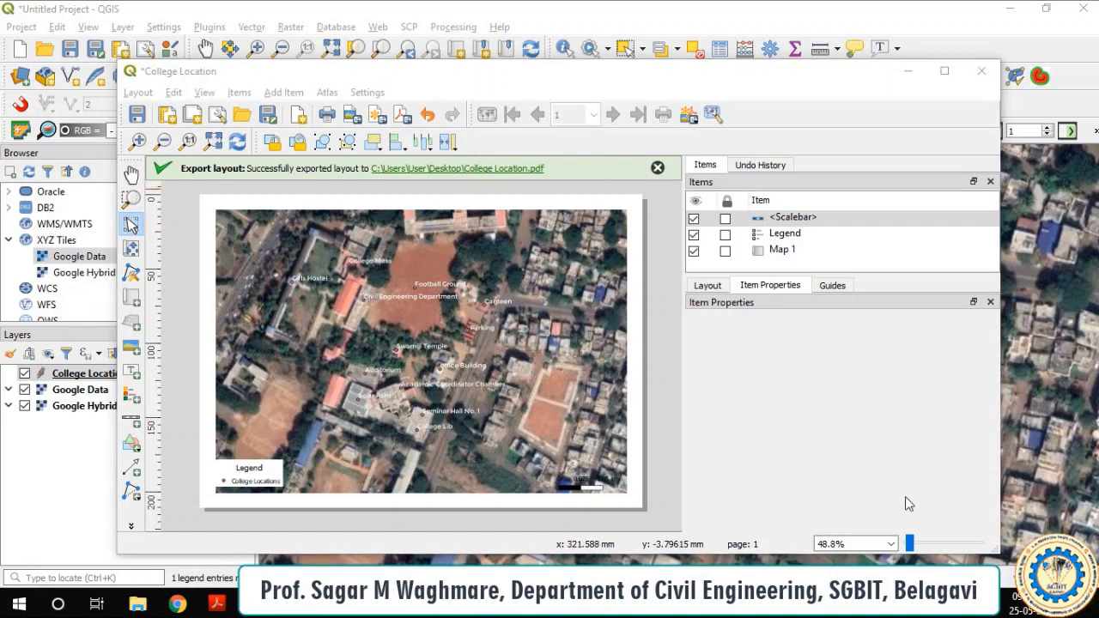
Step: Switch to File Explorer and open the exported College Location PDF from the Desktop to check the map
mouse_move(138, 605)
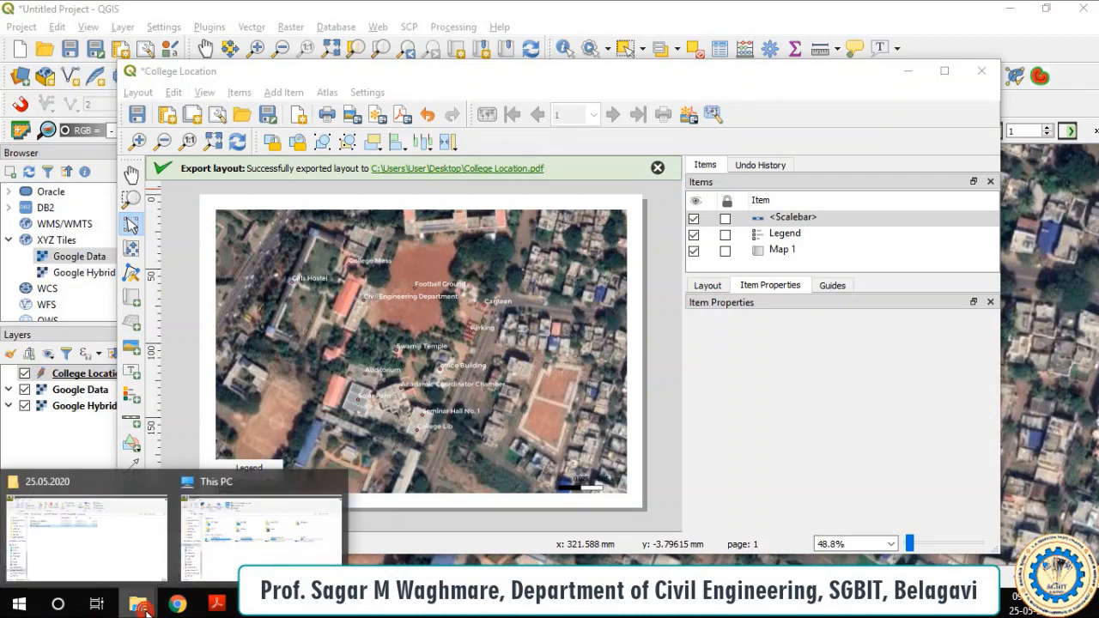
click(101, 552)
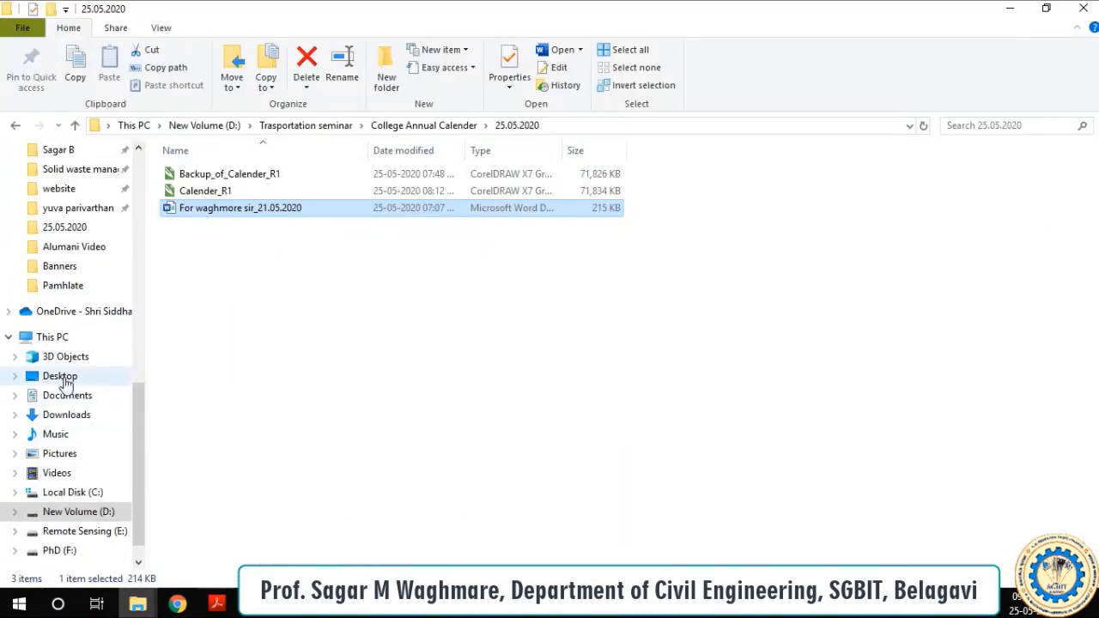
click(62, 377)
click(290, 199)
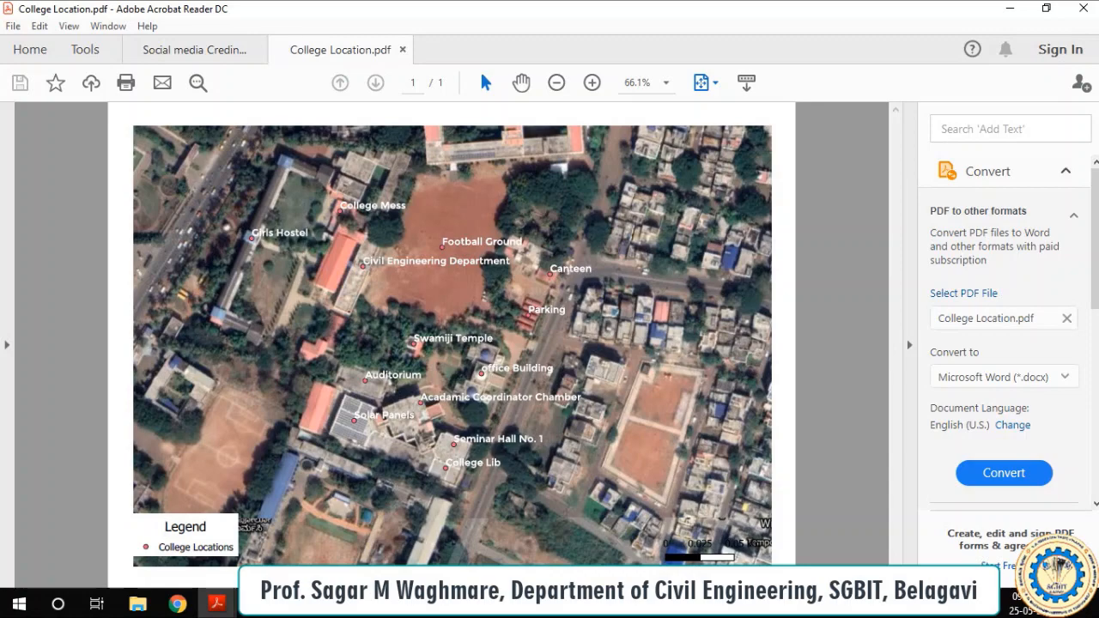
mouse_move(455, 603)
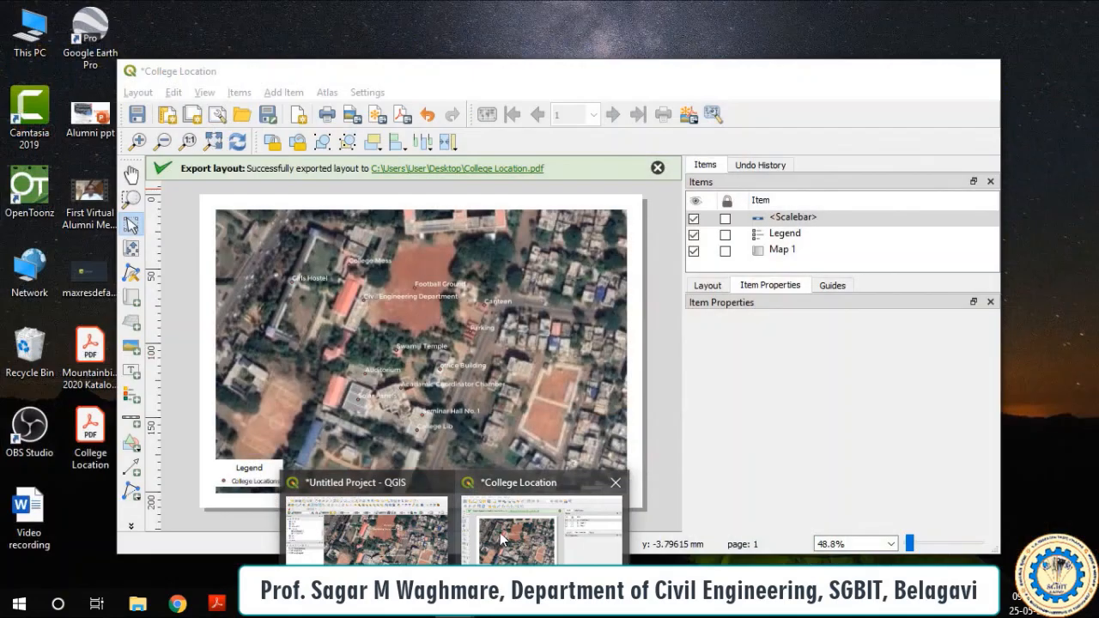
Step: Dismiss the College Location layout window and switch to the main QGIS project window
click(503, 539)
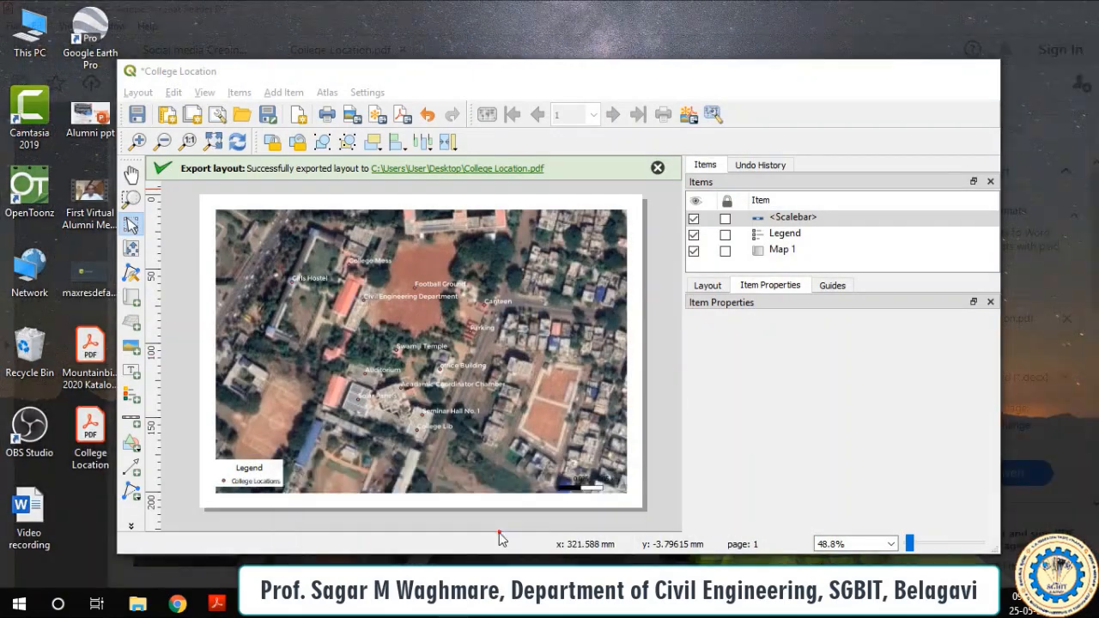
click(977, 77)
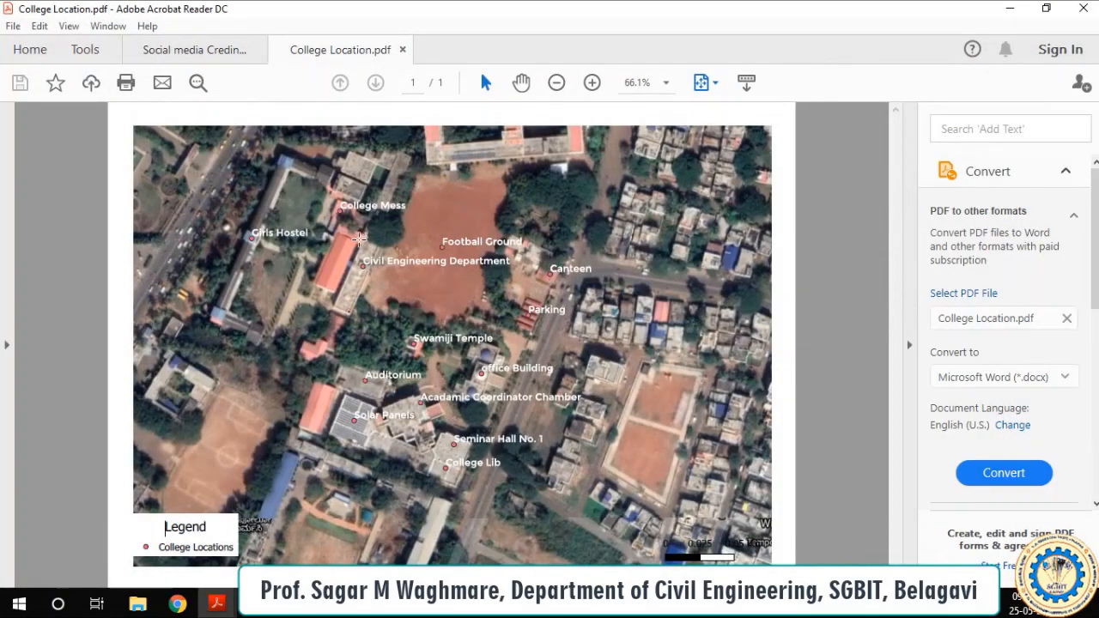
click(464, 611)
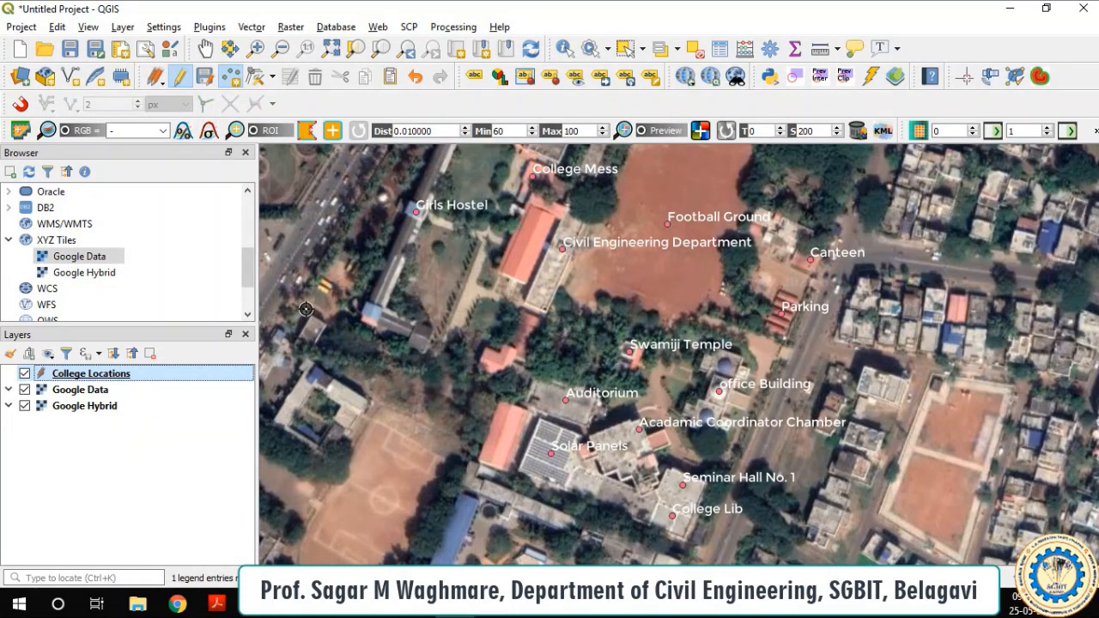
Step: End the edit session on the College Locations layer and save its changes
scroll(398, 317, down, 1)
scroll(427, 327, down, 1)
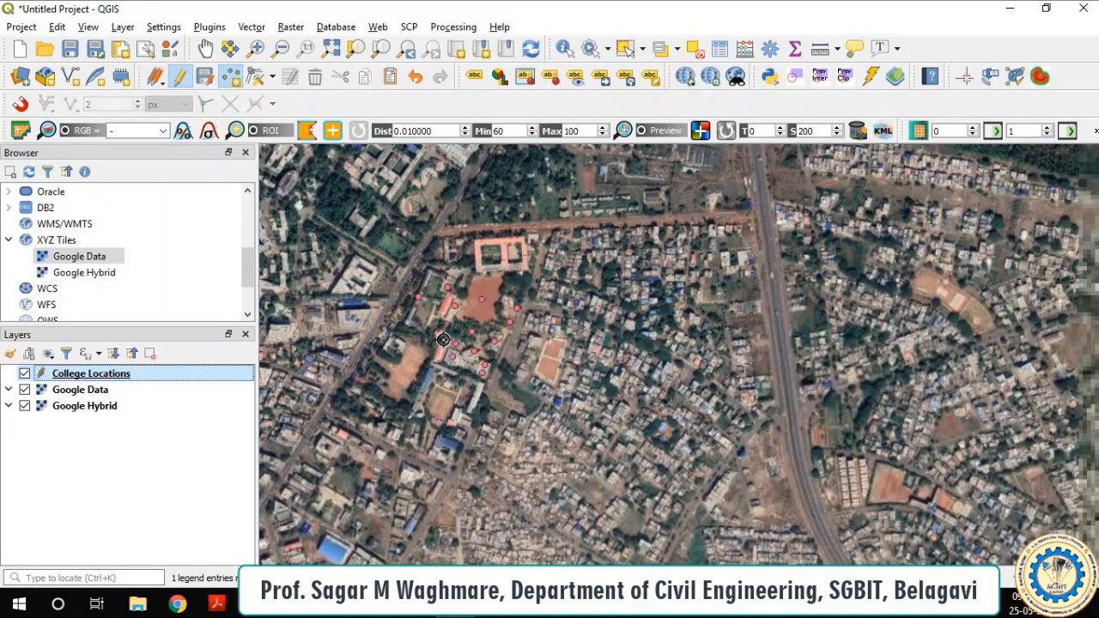
click(180, 78)
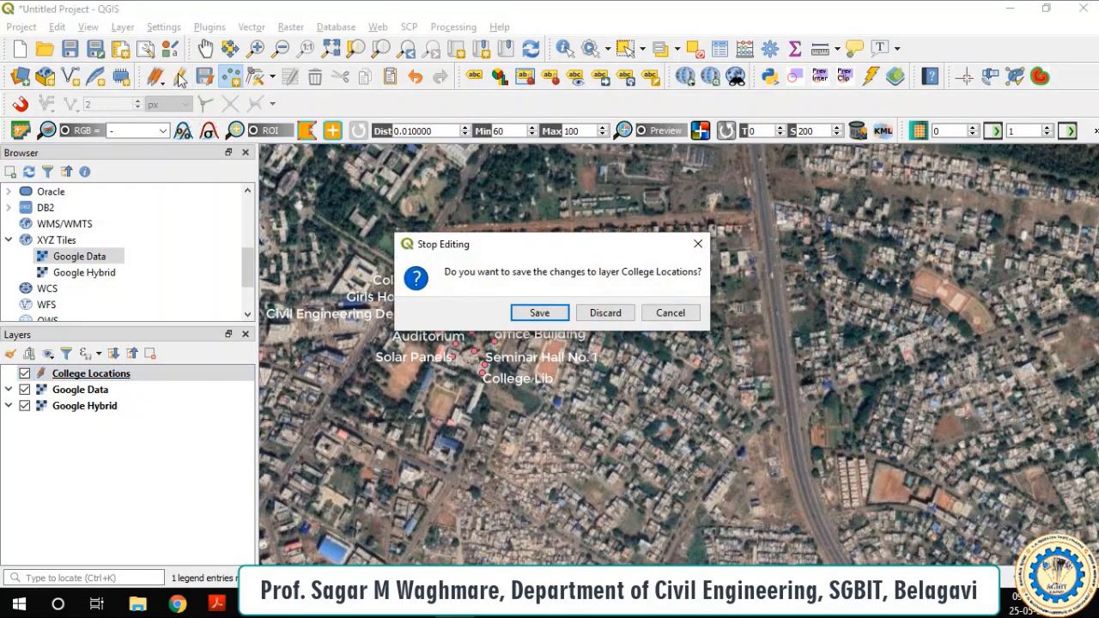
click(537, 314)
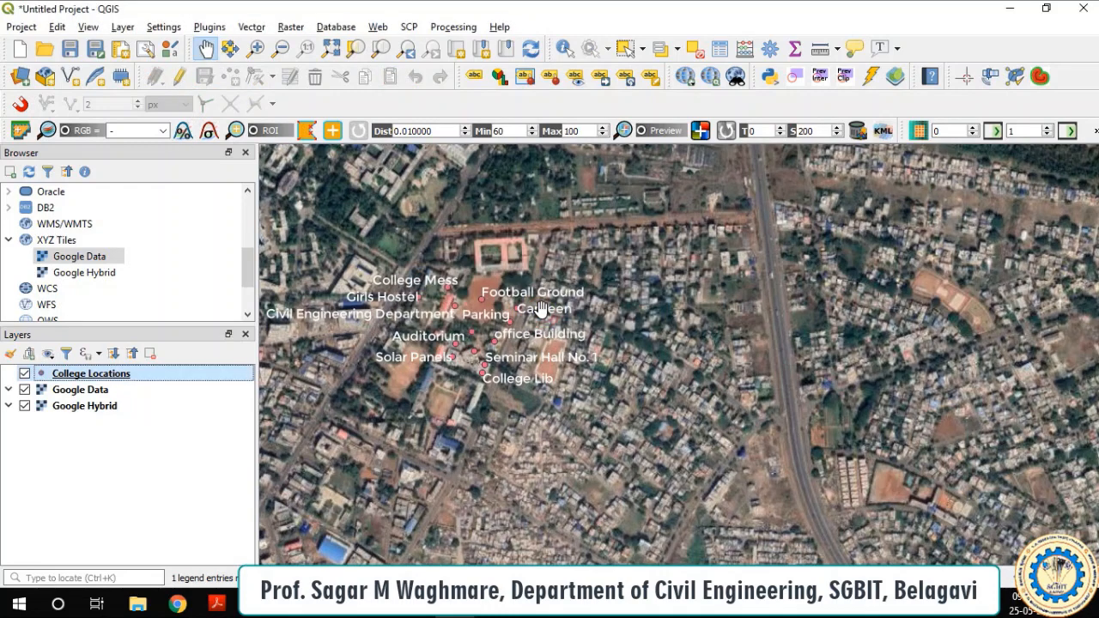
Step: Toggle the visibility of the College Locations layer to compare the map with and without labels, leaving the layer hidden
scroll(292, 331, up, 1)
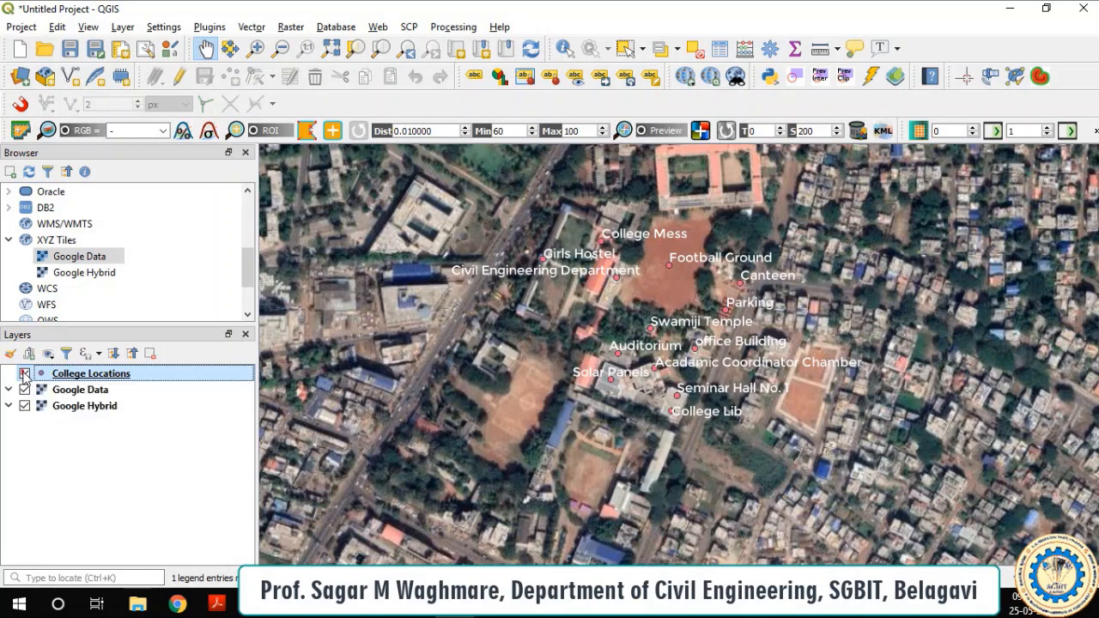
click(24, 374)
click(24, 374)
click(24, 374)
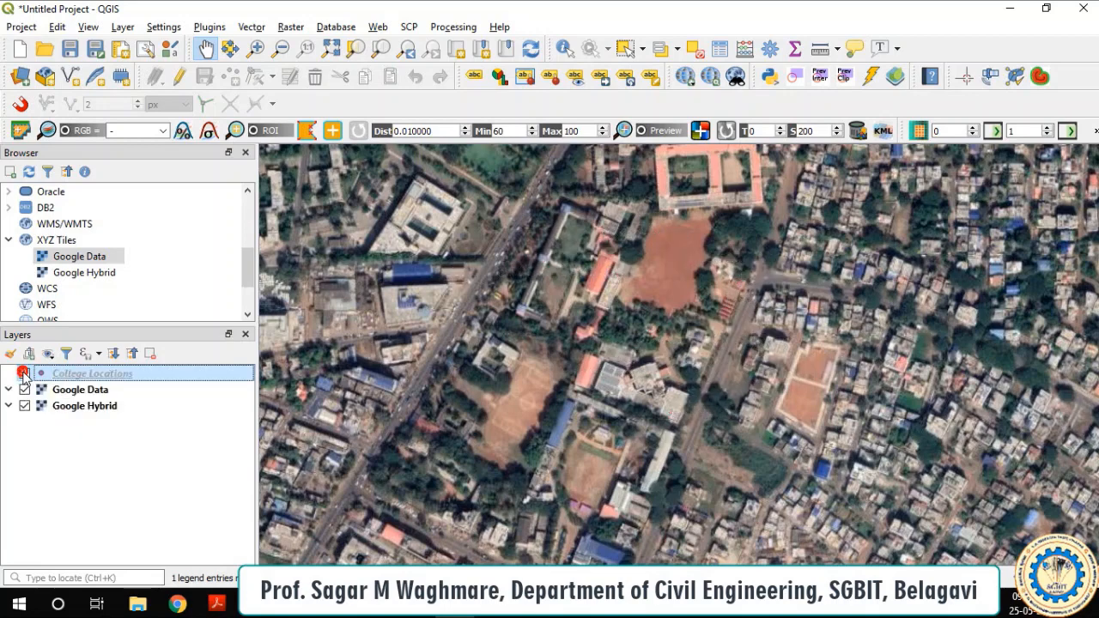
click(24, 374)
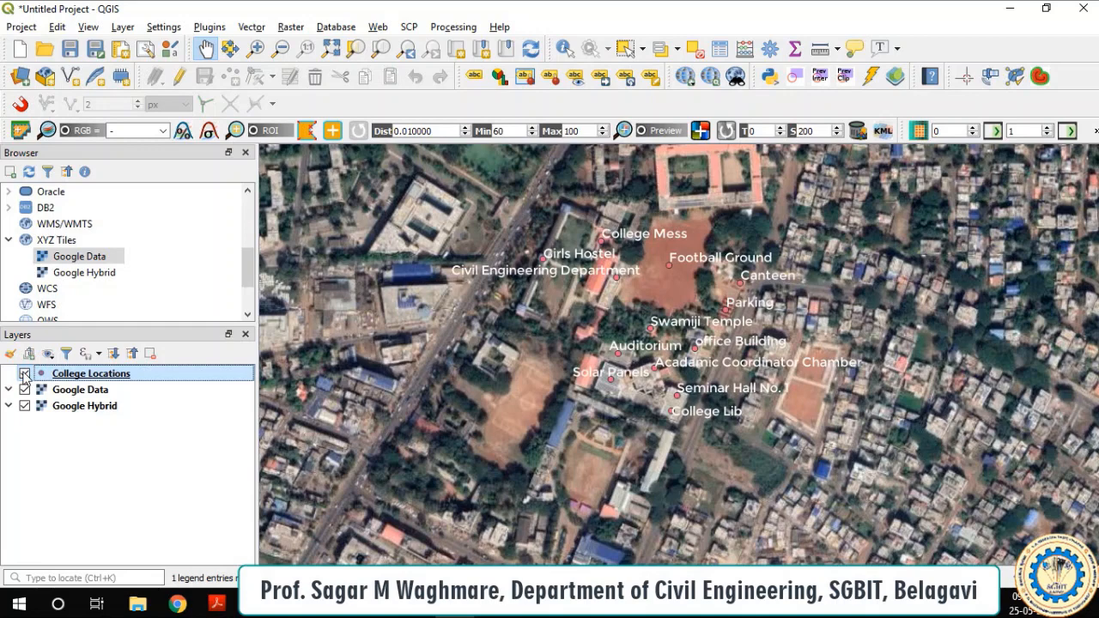
click(24, 374)
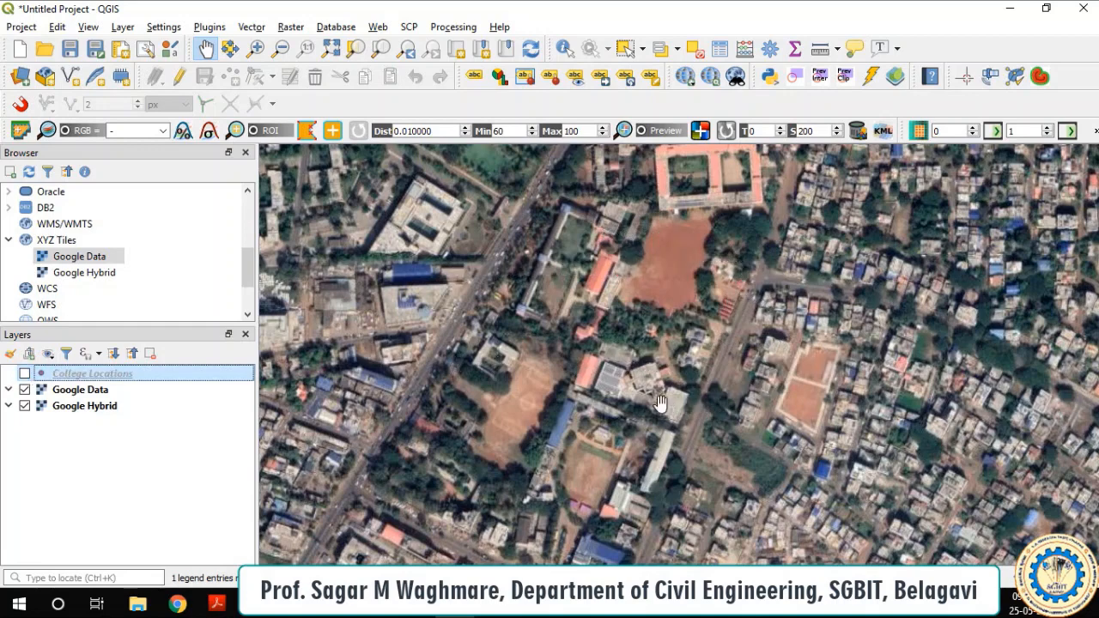
Step: Examine the unlabelled satellite imagery of the campus, from the football ground to the domed and solar-panelled buildings, and the surrounding city
scroll(672, 391, up, 1)
drag(696, 347, 631, 443)
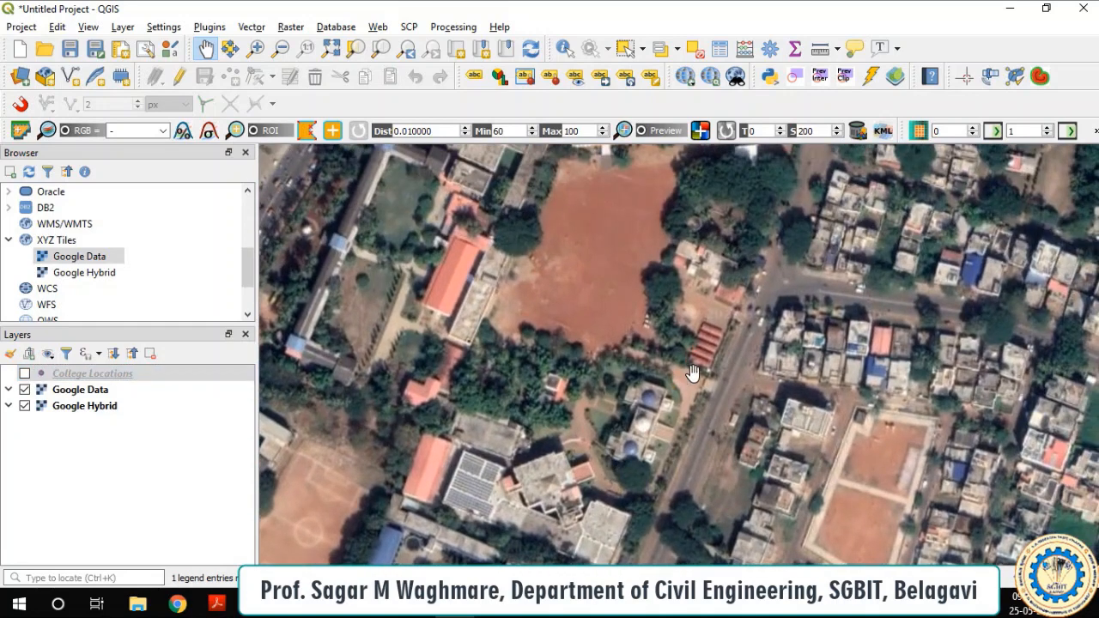
drag(692, 374, 665, 437)
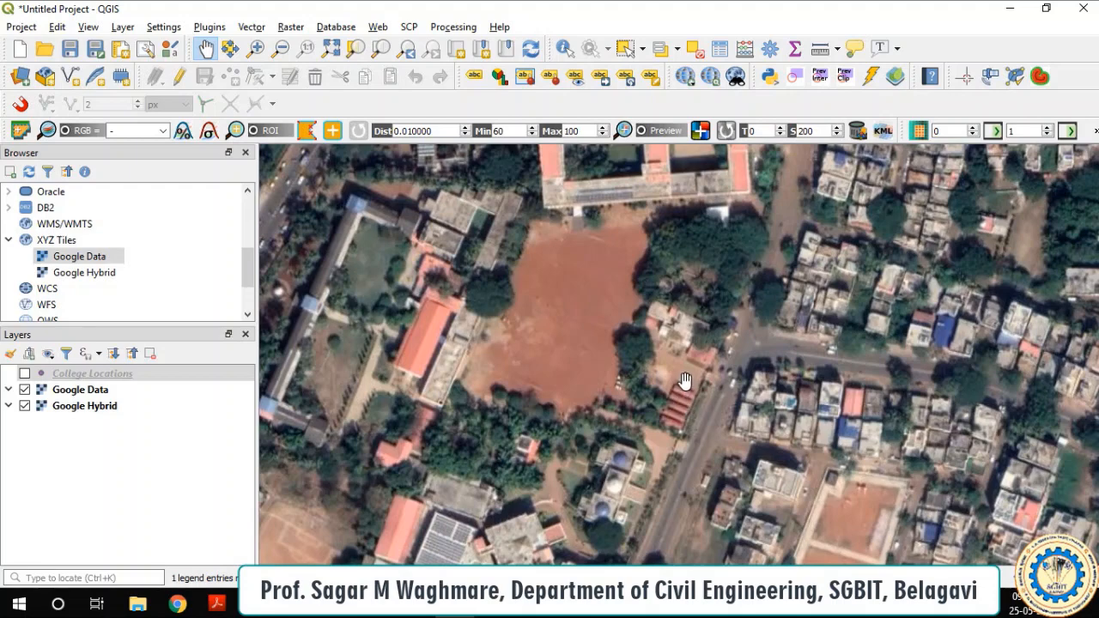
scroll(692, 323, up, 1)
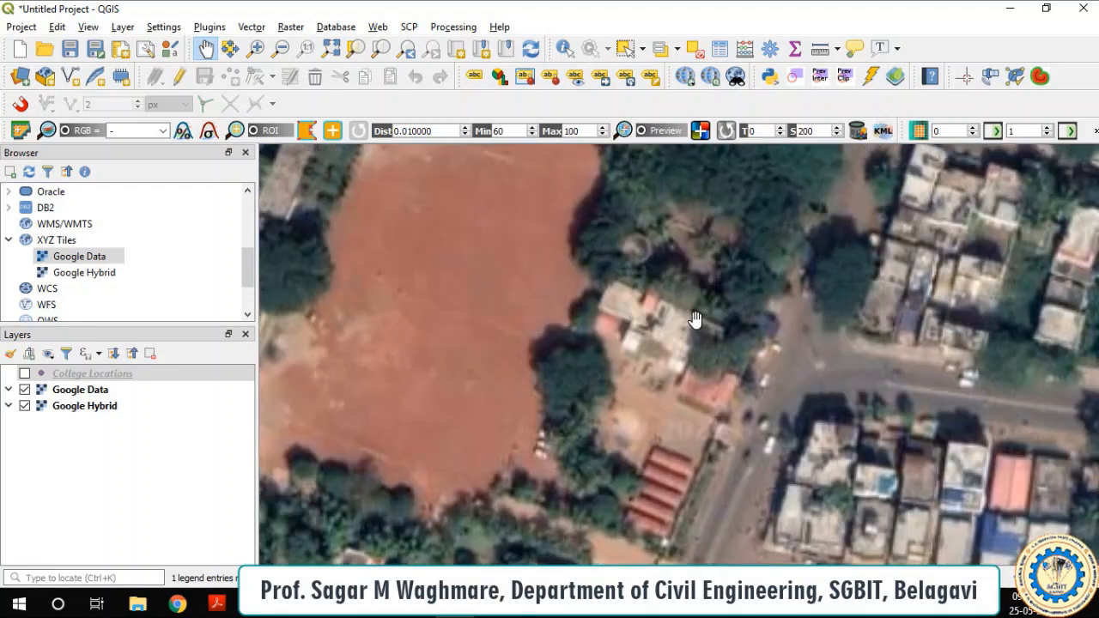
scroll(696, 319, down, 1)
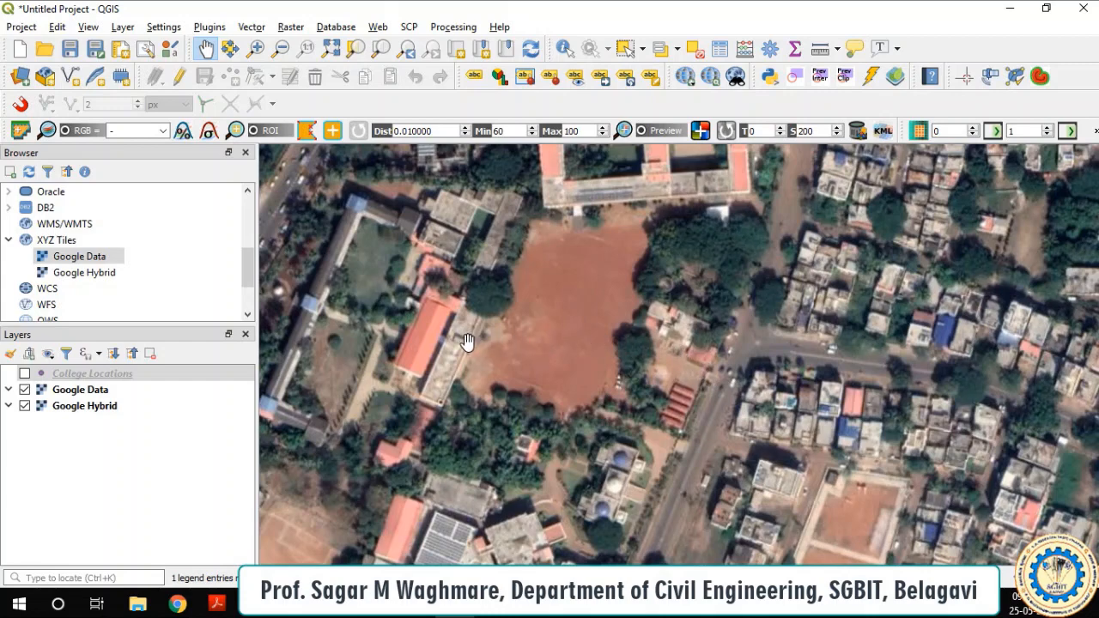
drag(482, 378, 485, 278)
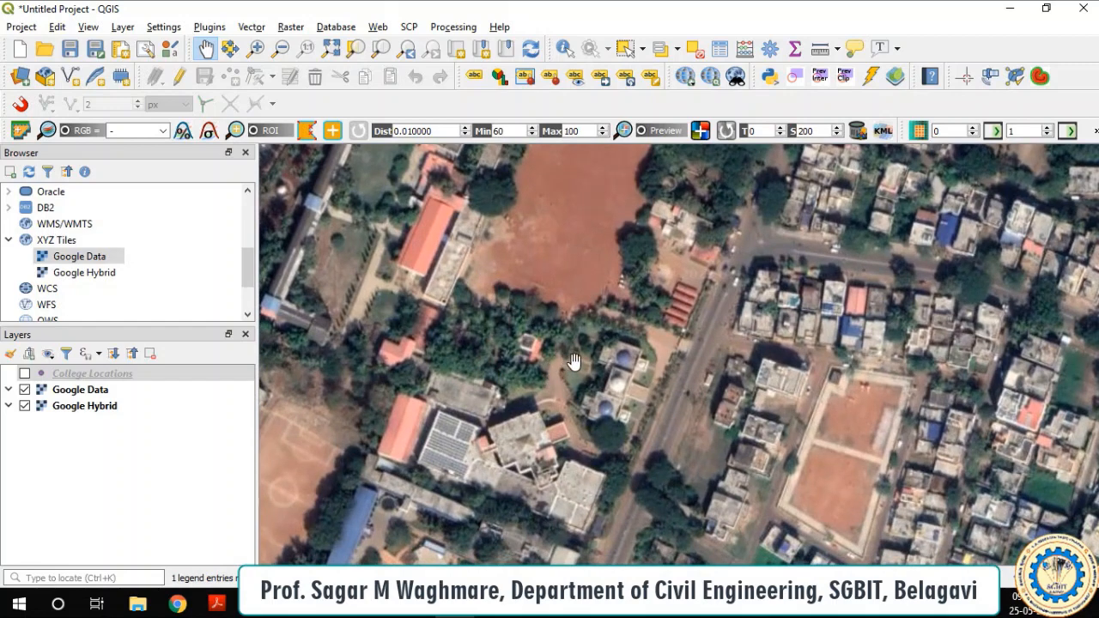
scroll(568, 370, up, 2)
scroll(519, 281, down, 2)
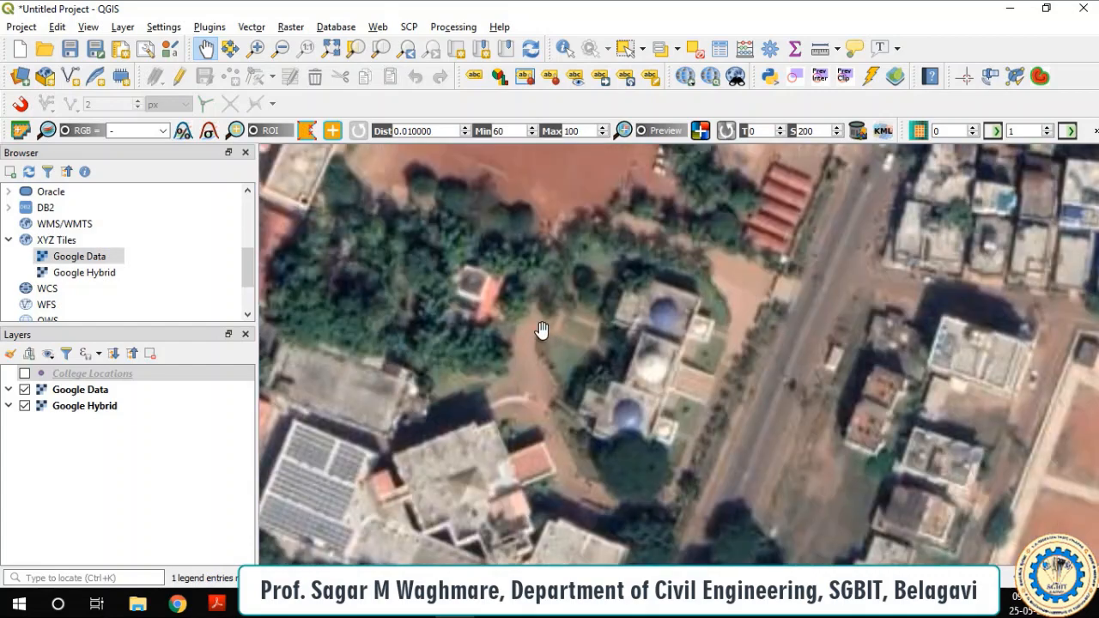
scroll(531, 328, up, 2)
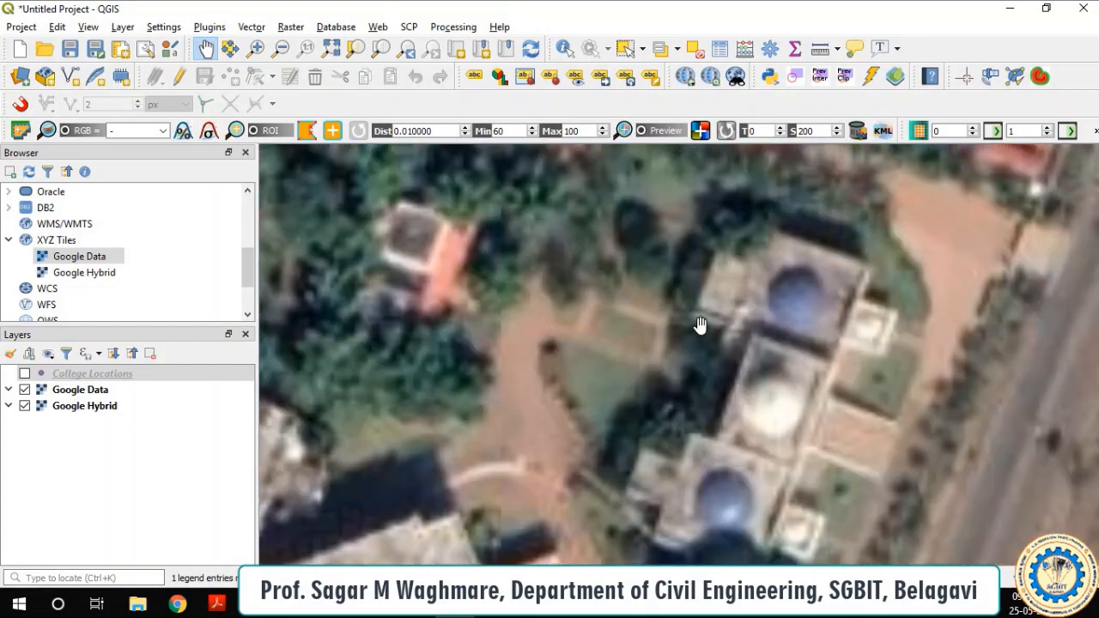
scroll(699, 326, down, 2)
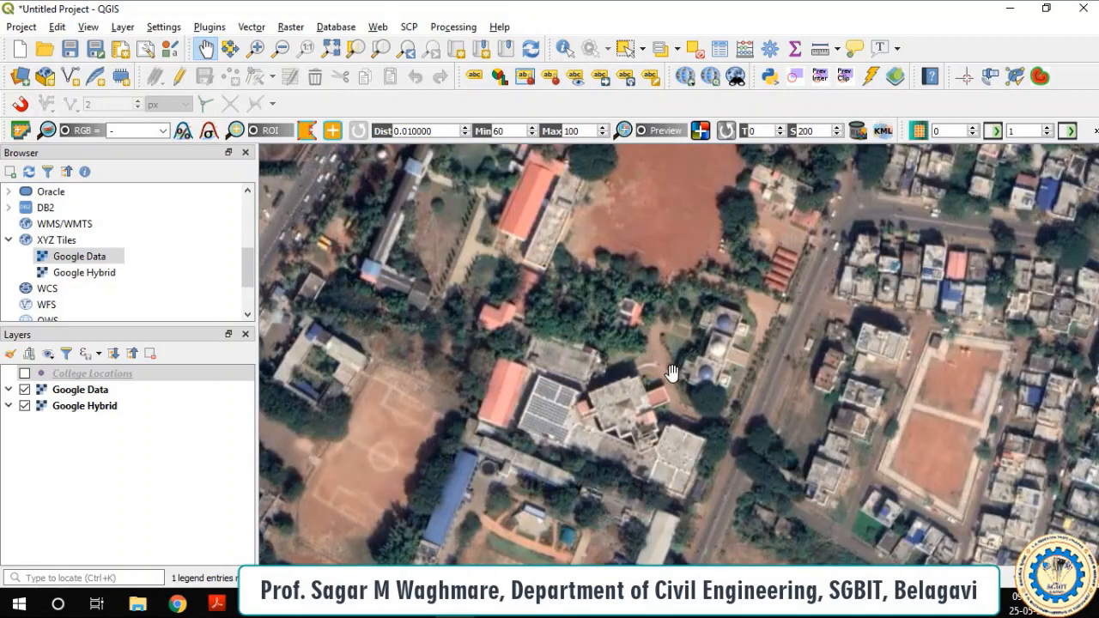
scroll(676, 410, up, 1)
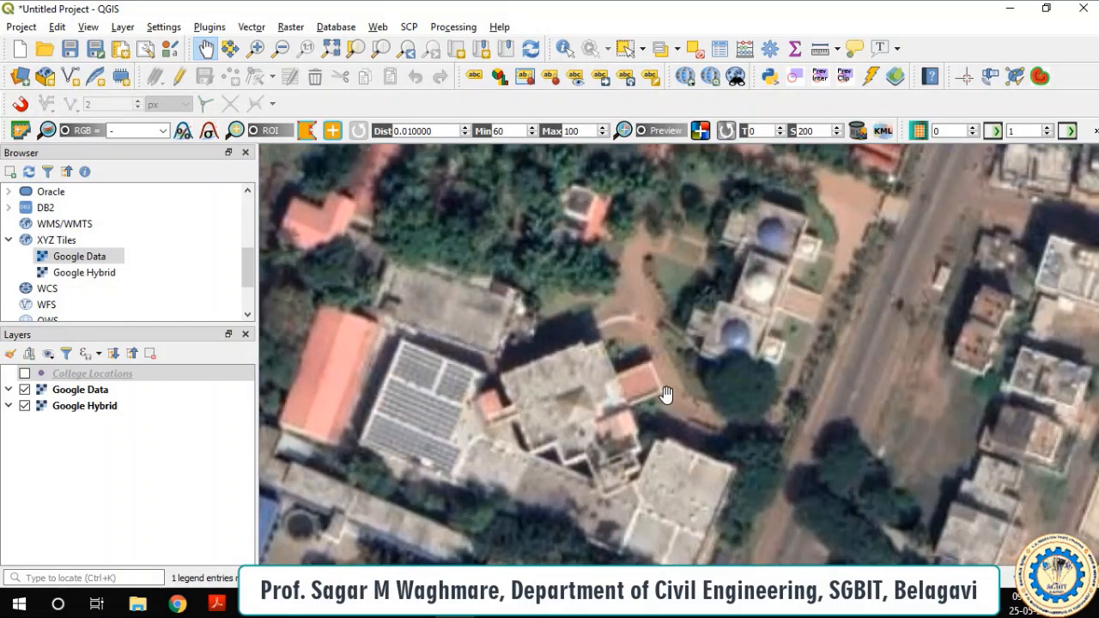
scroll(674, 403, down, 2)
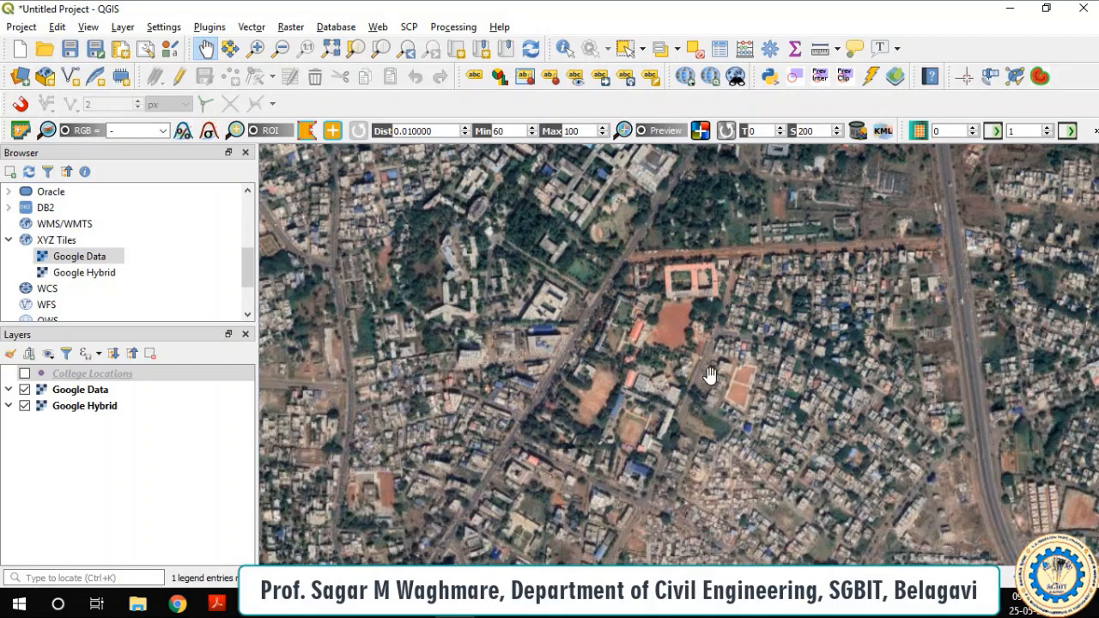
scroll(682, 387, up, 1)
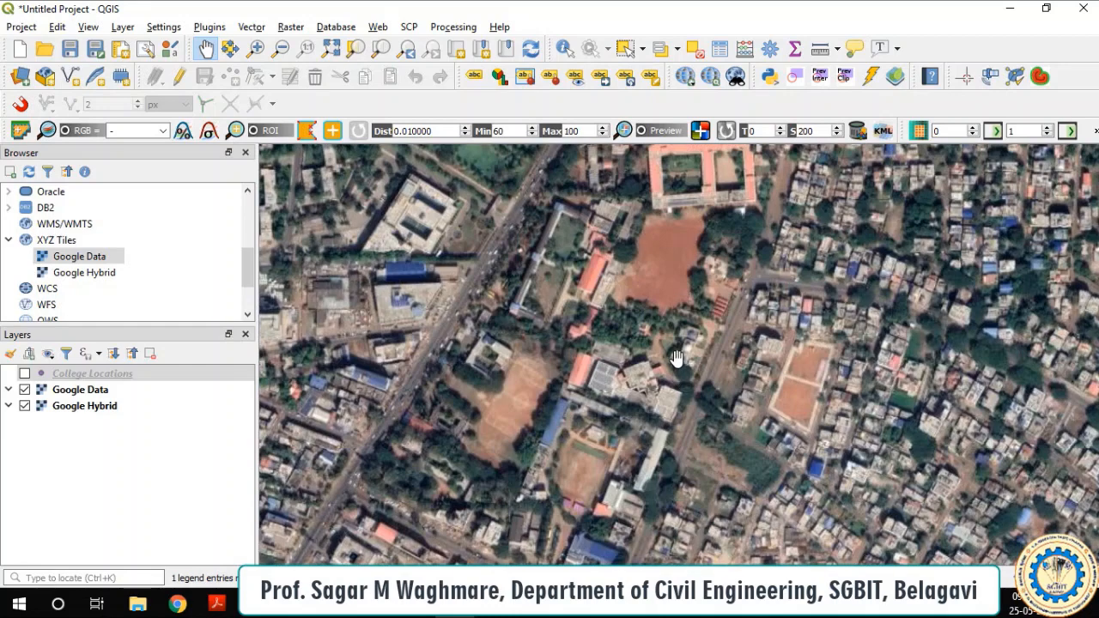
drag(691, 266, 662, 321)
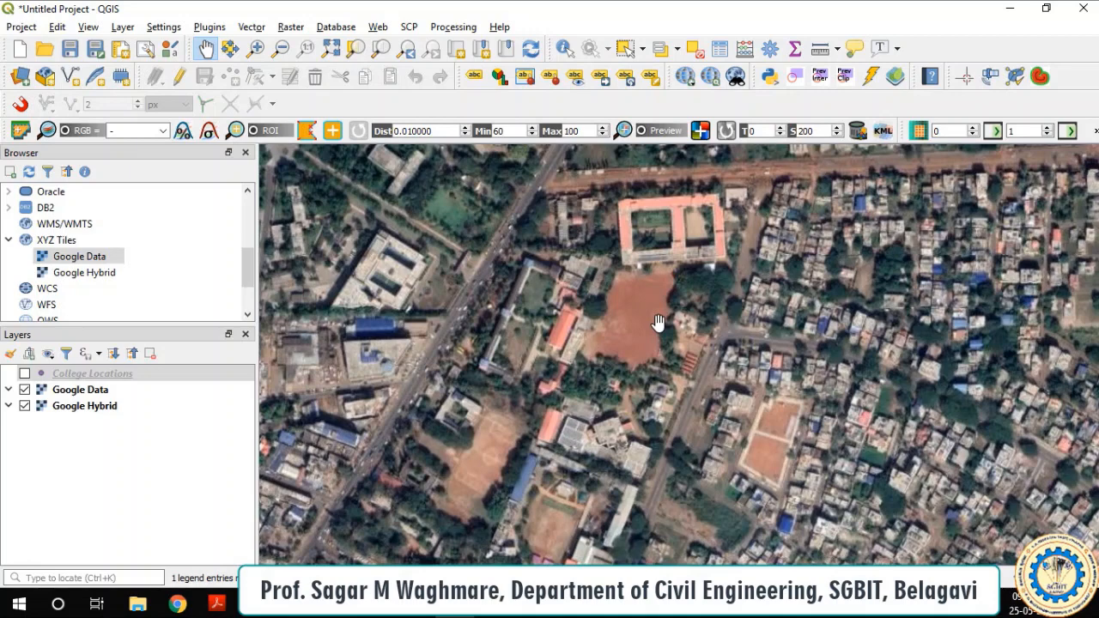
scroll(657, 322, down, 2)
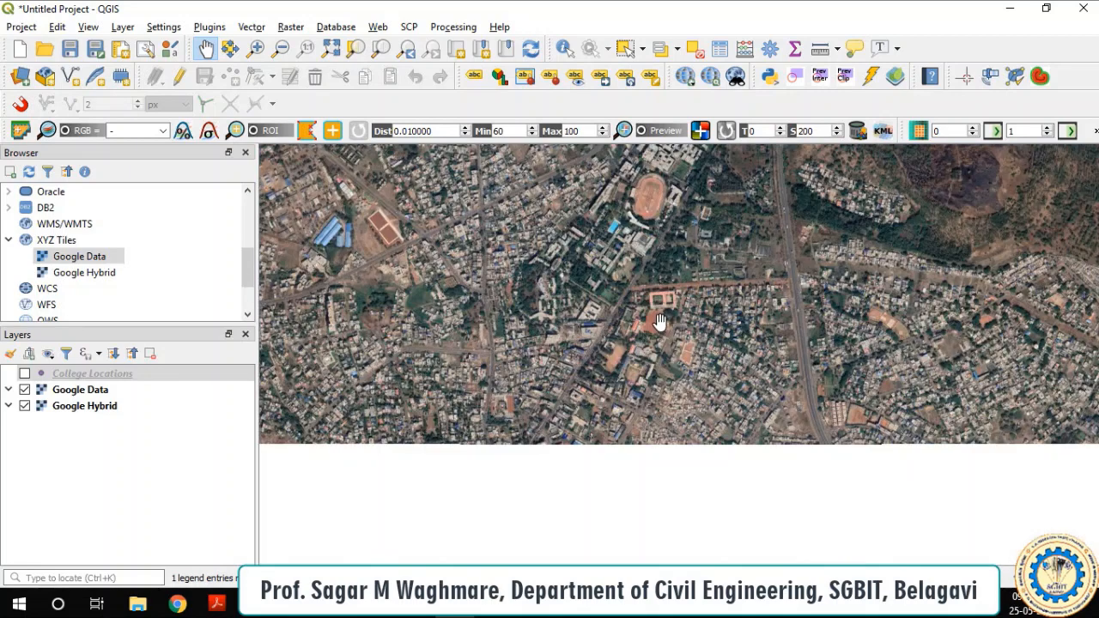
Step: Examine the city's roads, lake and surroundings on the Google Data satellite imagery
scroll(659, 322, up, 1)
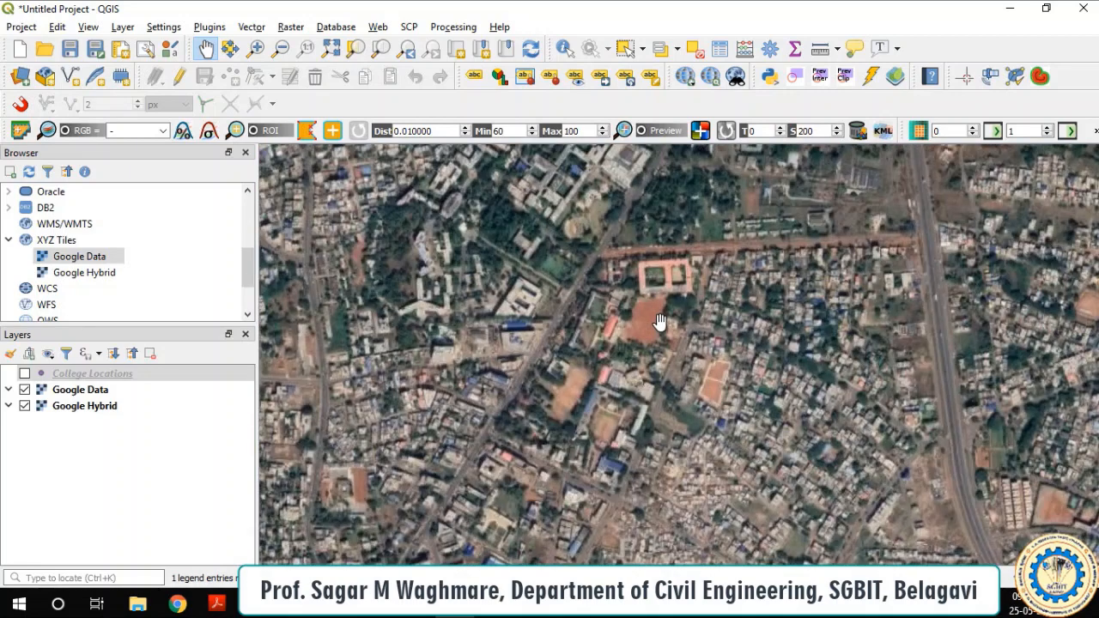
scroll(658, 319, down, 2)
scroll(777, 515, up, 3)
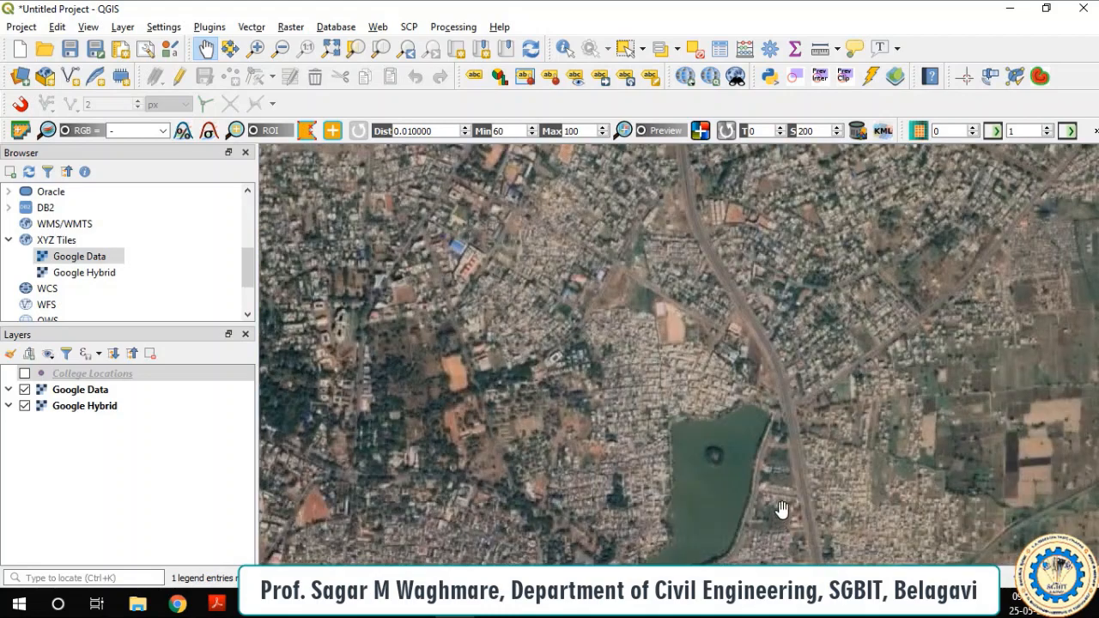
scroll(790, 355, down, 2)
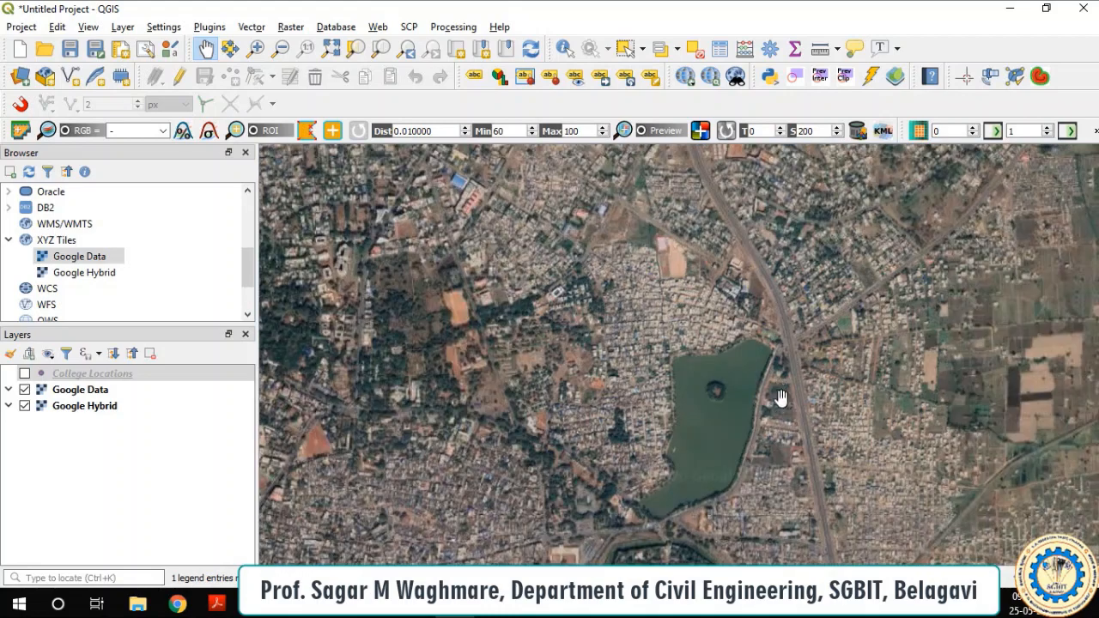
drag(752, 482, 654, 262)
scroll(759, 432, up, 2)
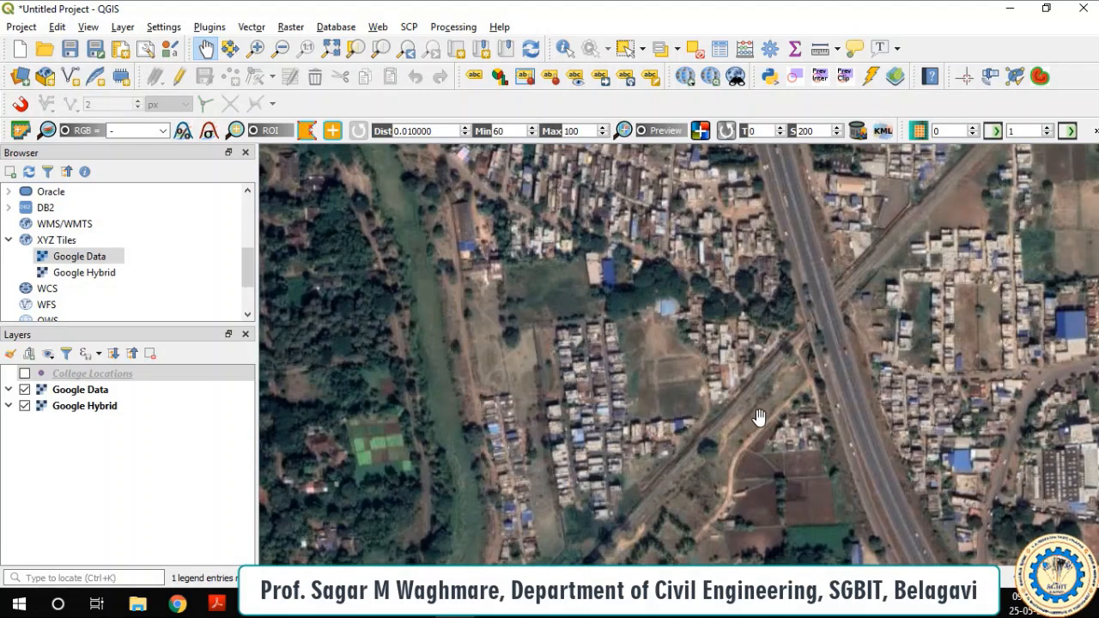
scroll(768, 380, down, 2)
scroll(777, 379, down, 1)
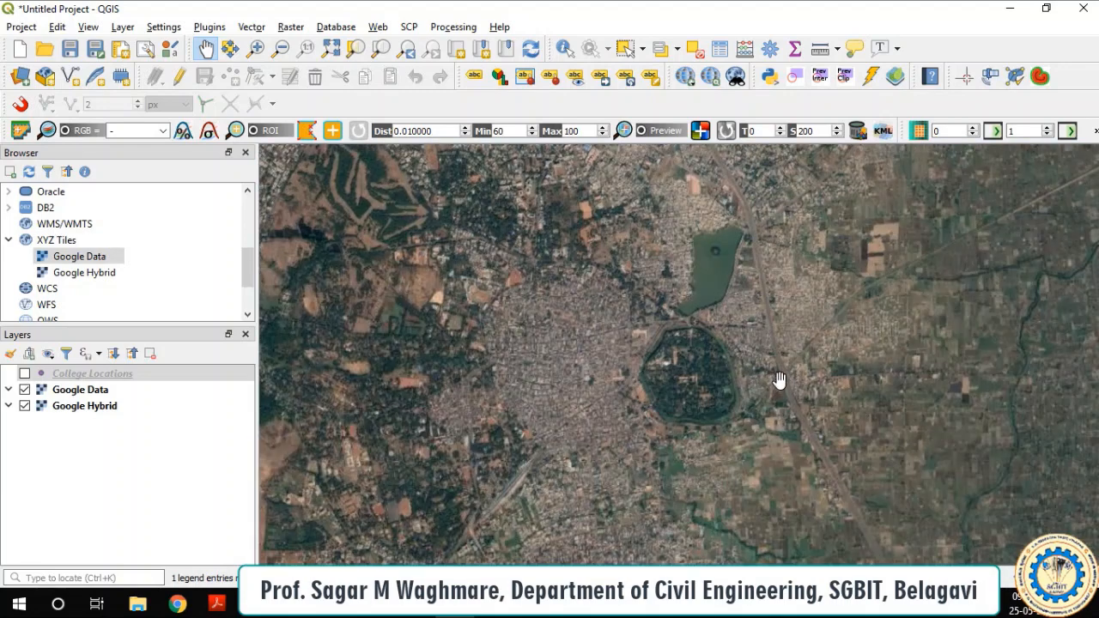
drag(690, 276, 698, 392)
drag(685, 319, 691, 340)
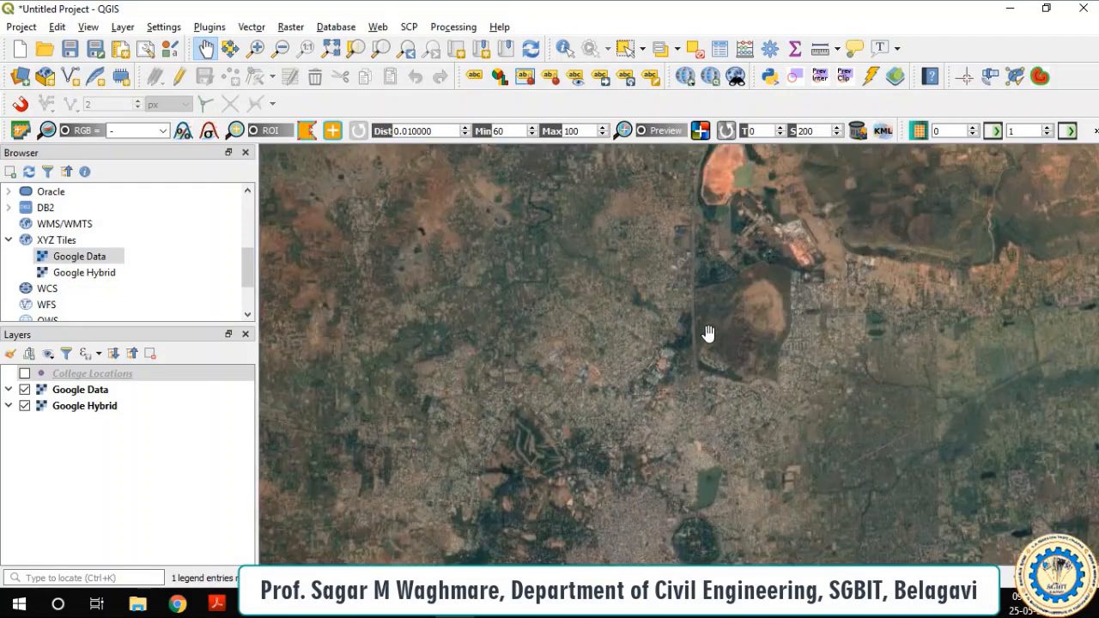
scroll(723, 305, up, 5)
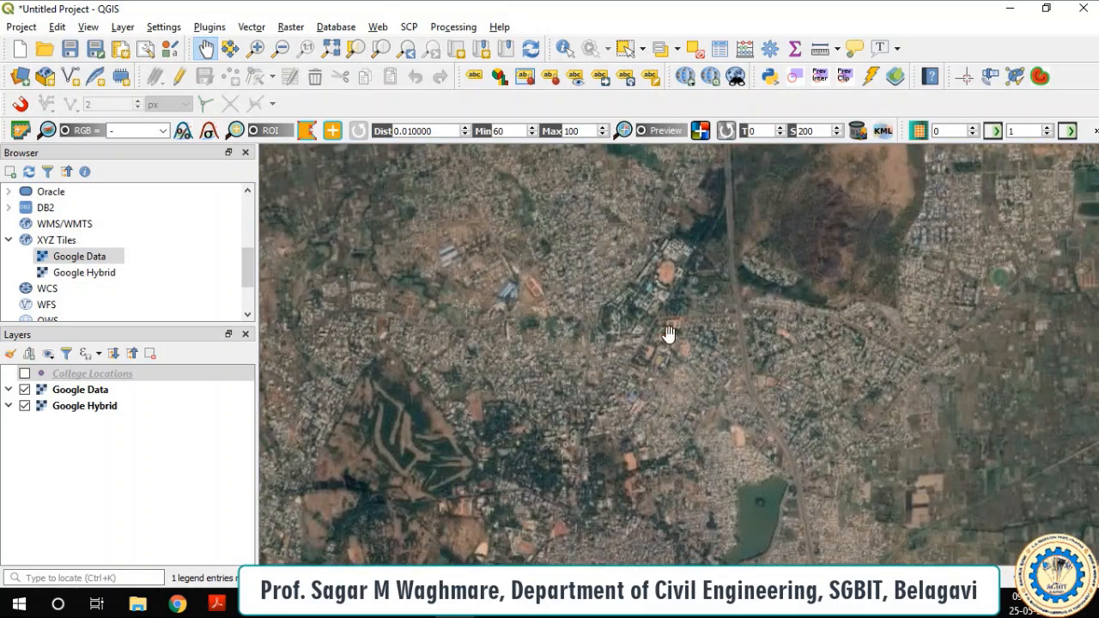
scroll(674, 309, up, 1)
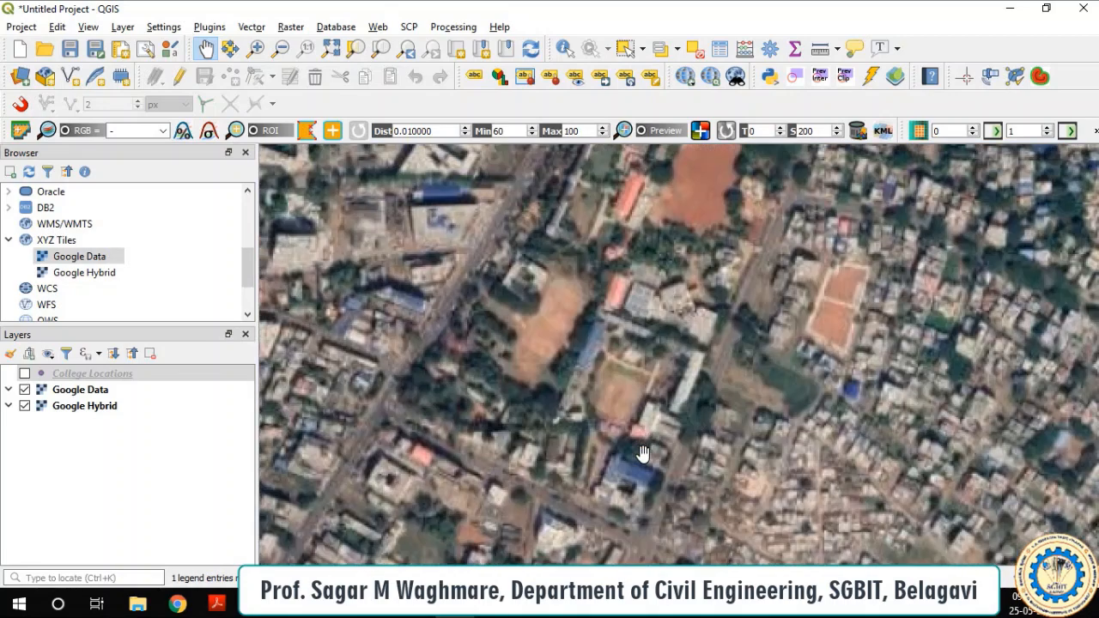
scroll(642, 450, up, 1)
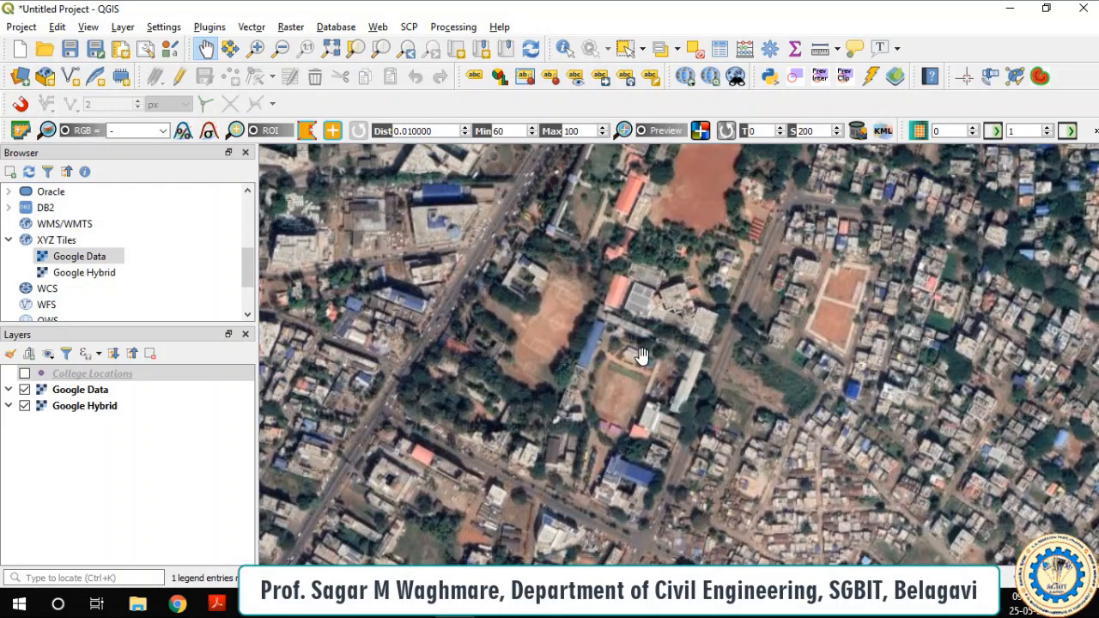
scroll(635, 367, down, 1)
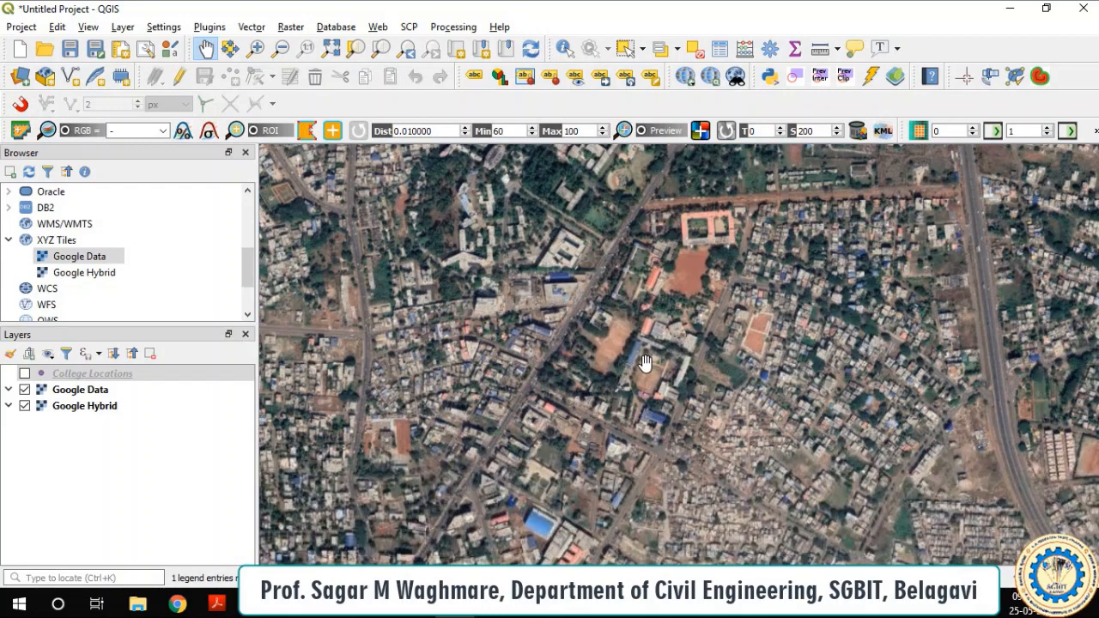
drag(633, 372, 705, 281)
scroll(645, 371, down, 1)
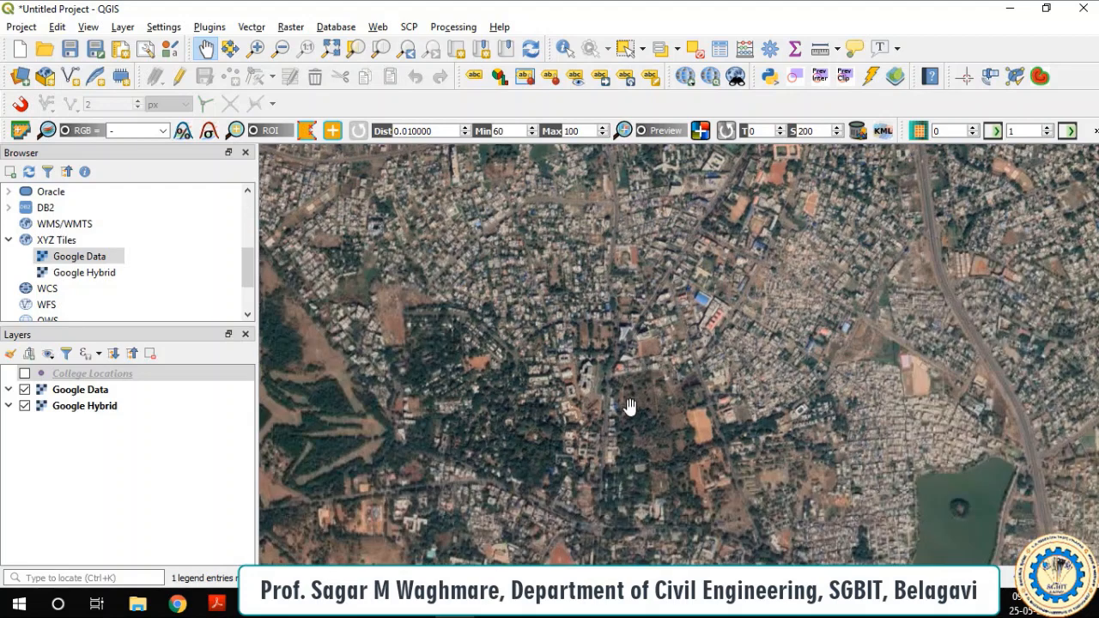
Step: Inspect the large road junction up close, briefly hiding the Google Data layer to read the Google Hybrid labels
drag(629, 408, 644, 291)
scroll(618, 408, up, 3)
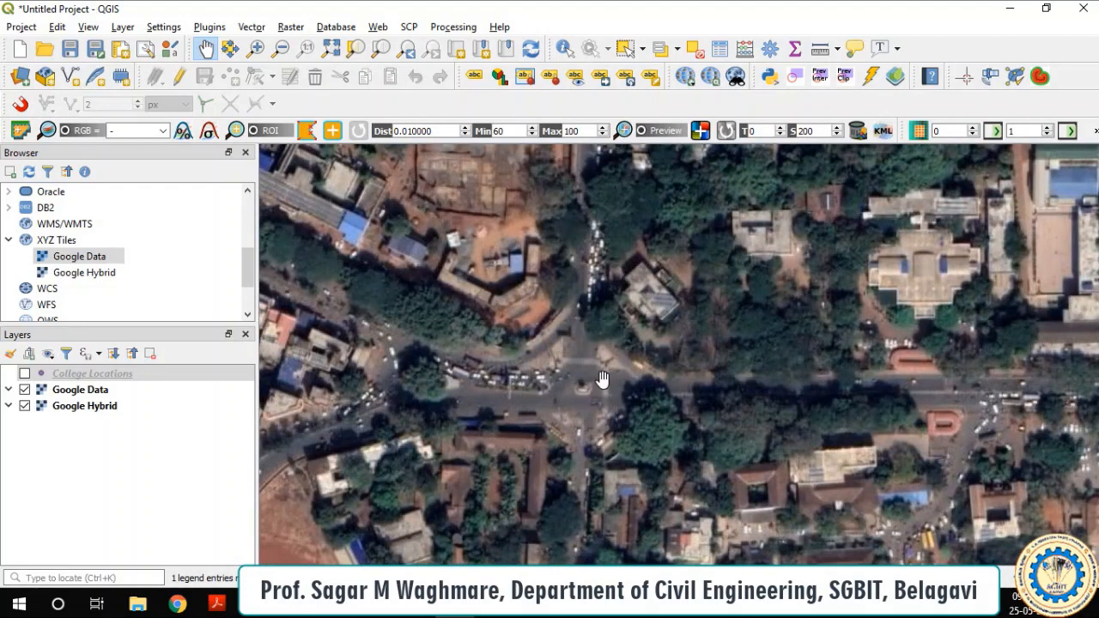
scroll(587, 397, up, 4)
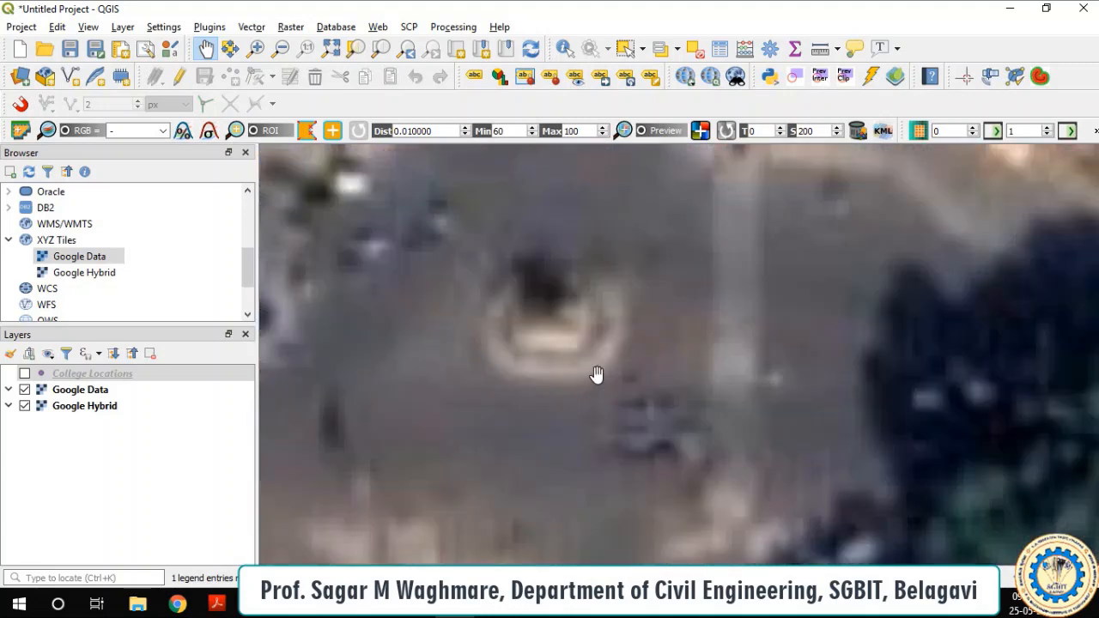
click(25, 390)
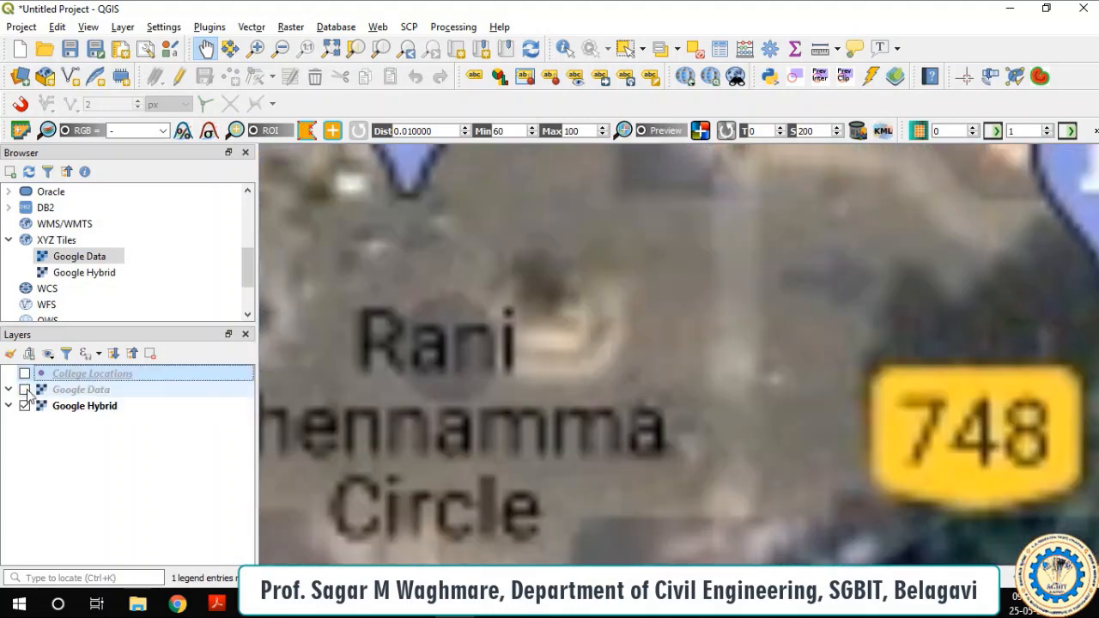
click(25, 390)
Step: Open the creation form for a new shapefile layer
scroll(466, 336, down, 2)
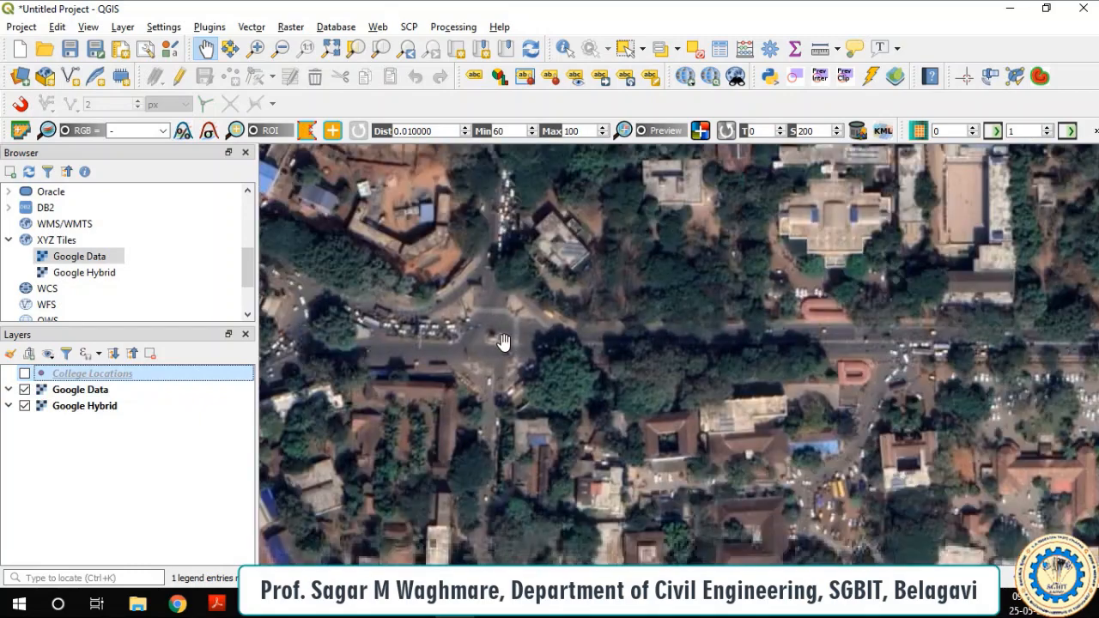
scroll(518, 322, down, 2)
drag(535, 318, 568, 405)
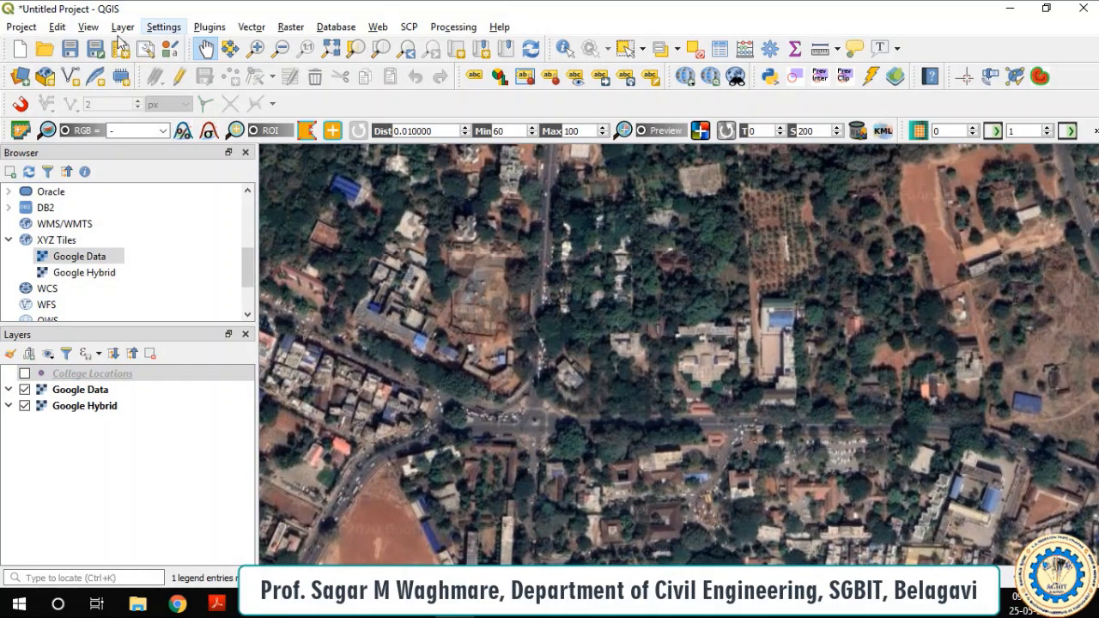
click(123, 28)
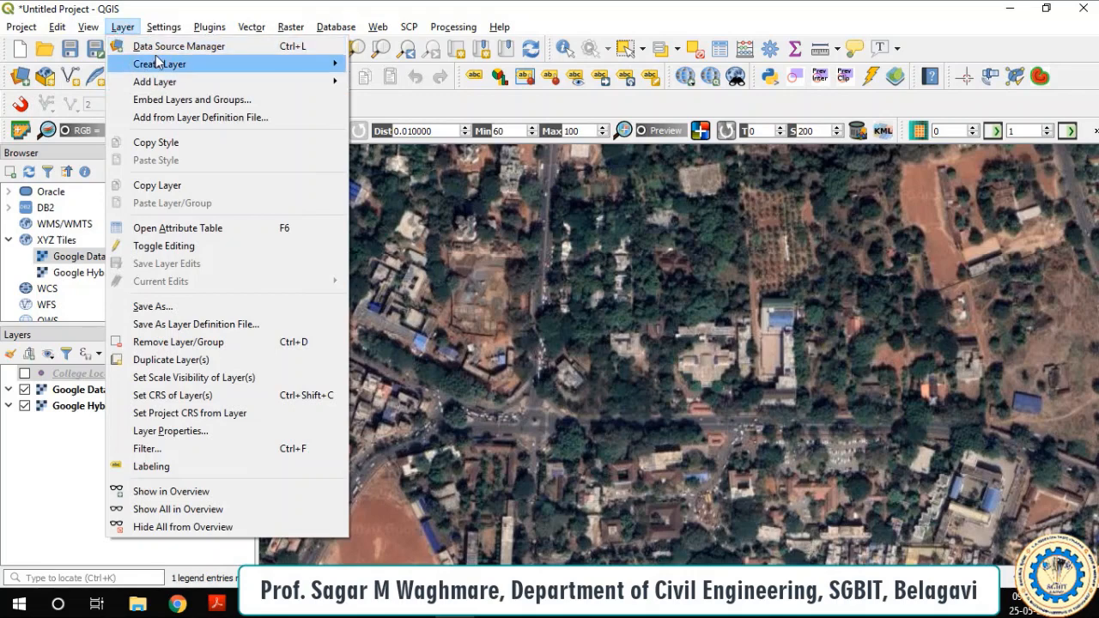
mouse_move(159, 62)
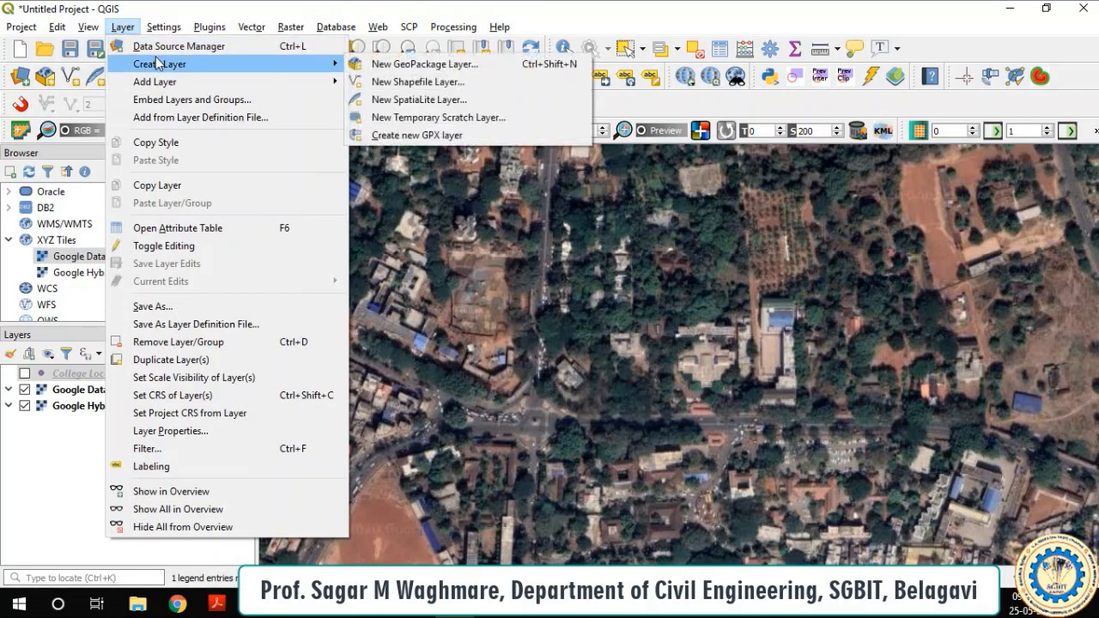
click(413, 83)
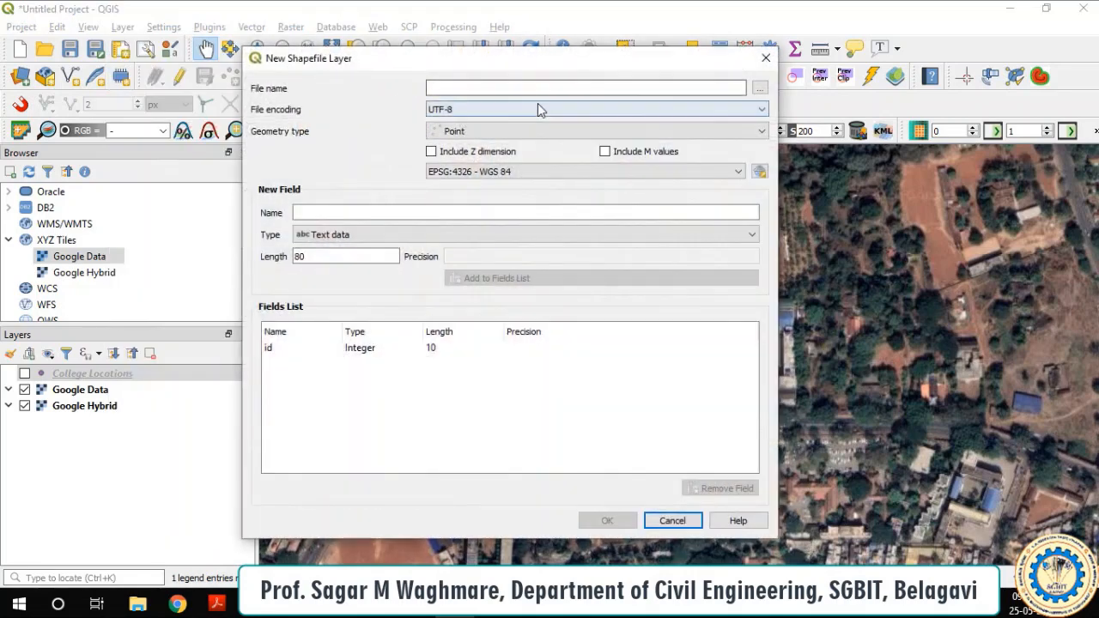
click(727, 87)
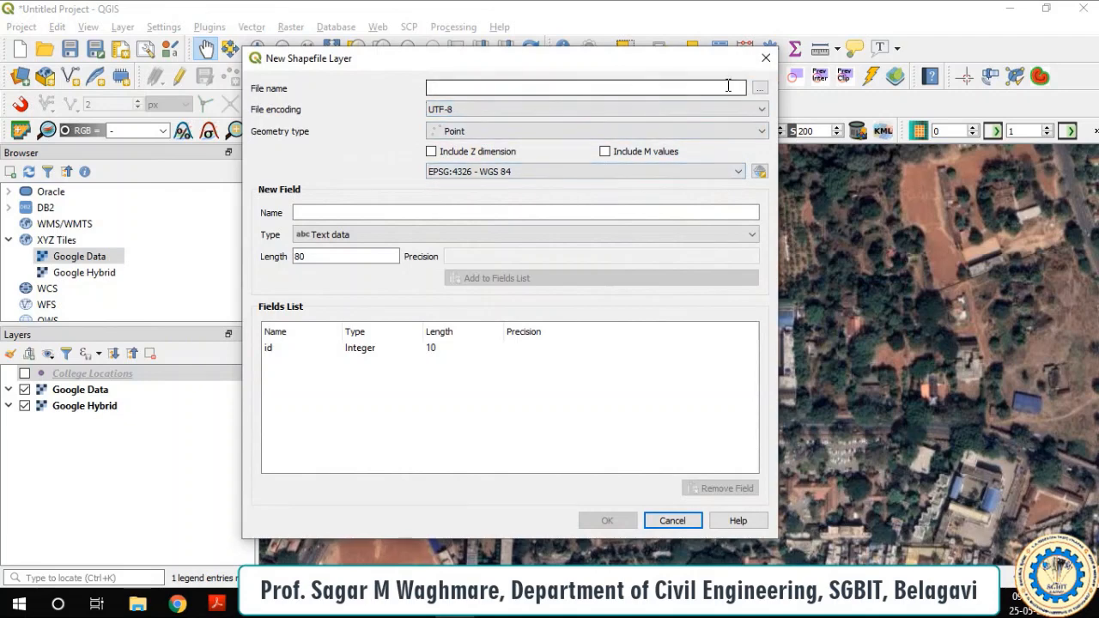
click(502, 605)
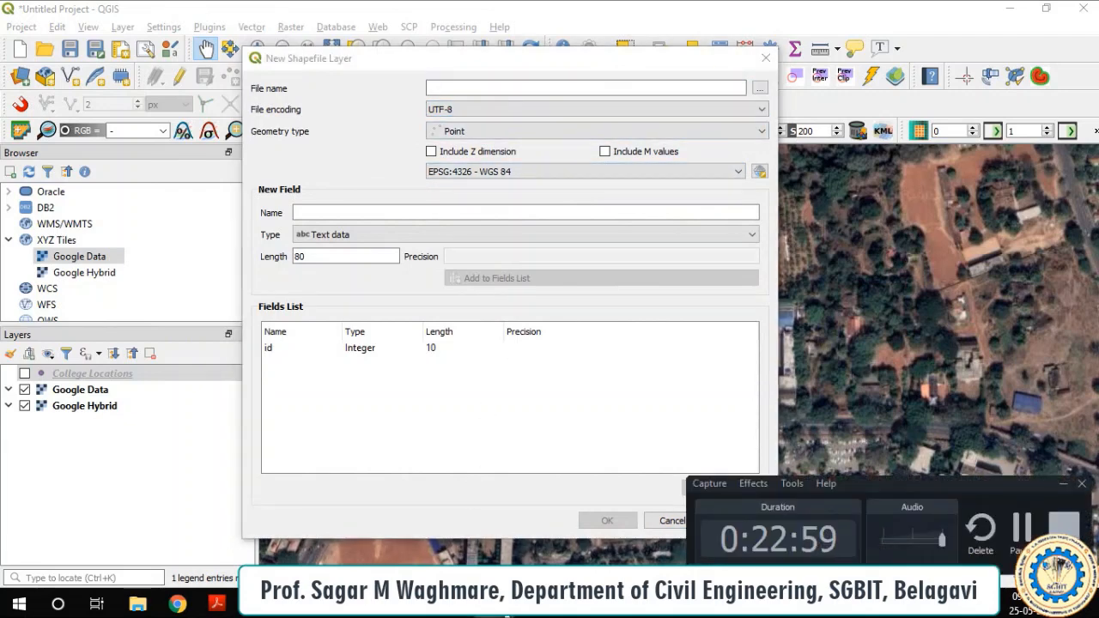
click(502, 604)
click(502, 604)
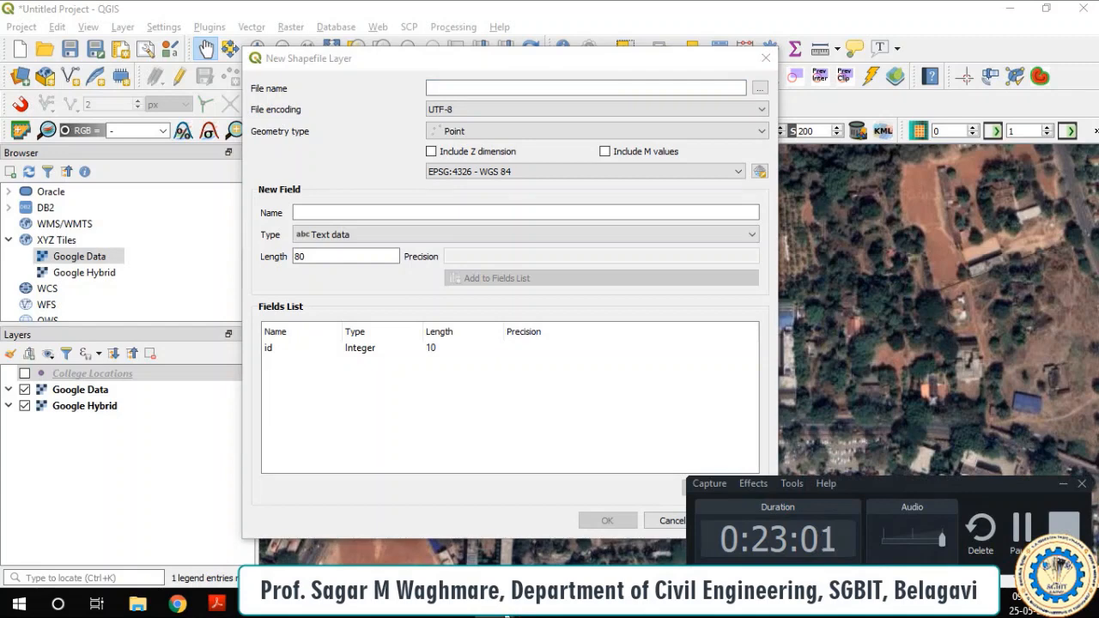
click(502, 605)
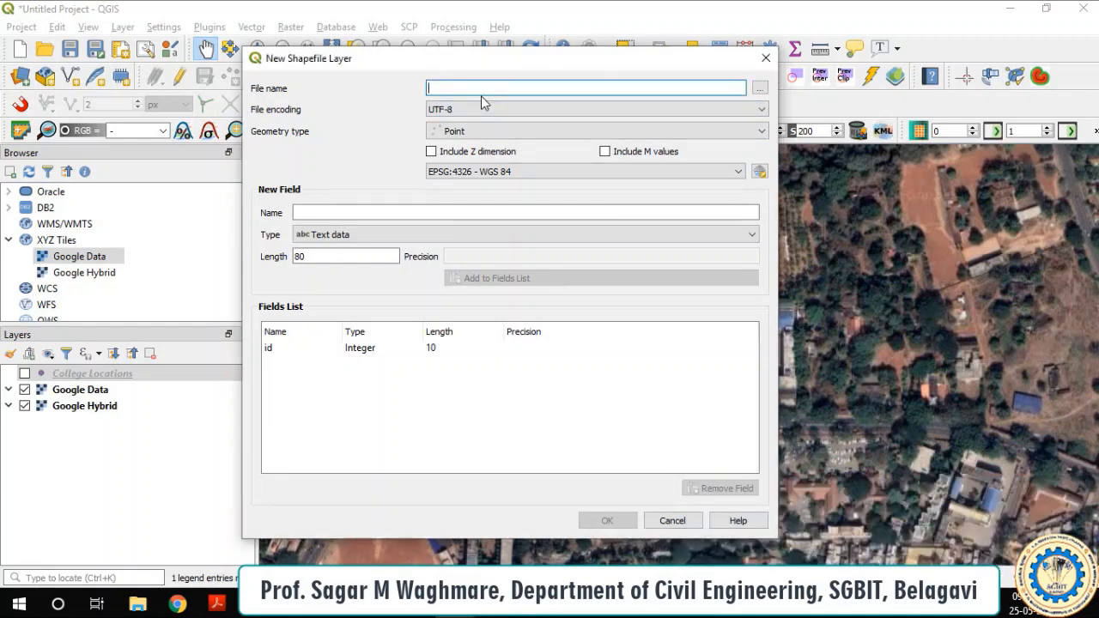
Step: Set the new shapefile's file name to Road Network and its geometry type to Line
text(Road Network)
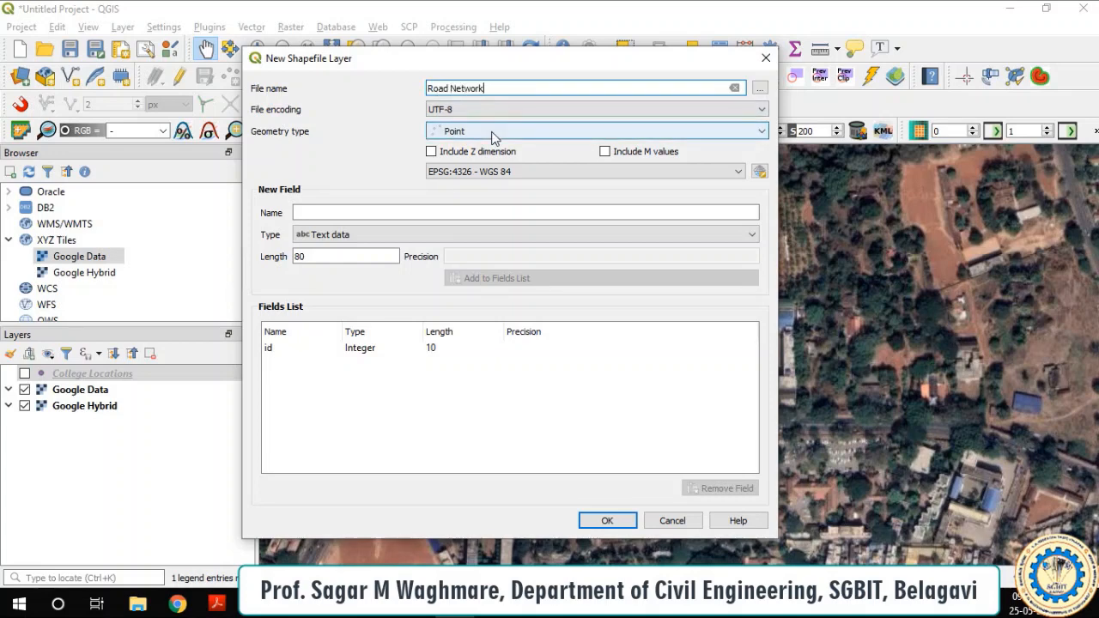
click(493, 135)
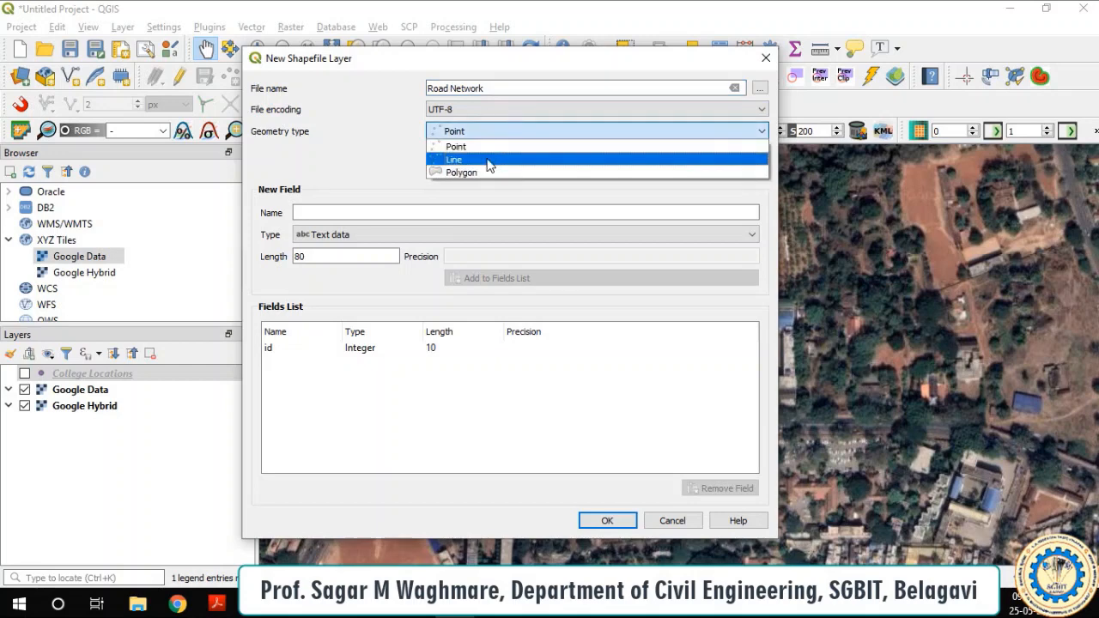
click(488, 161)
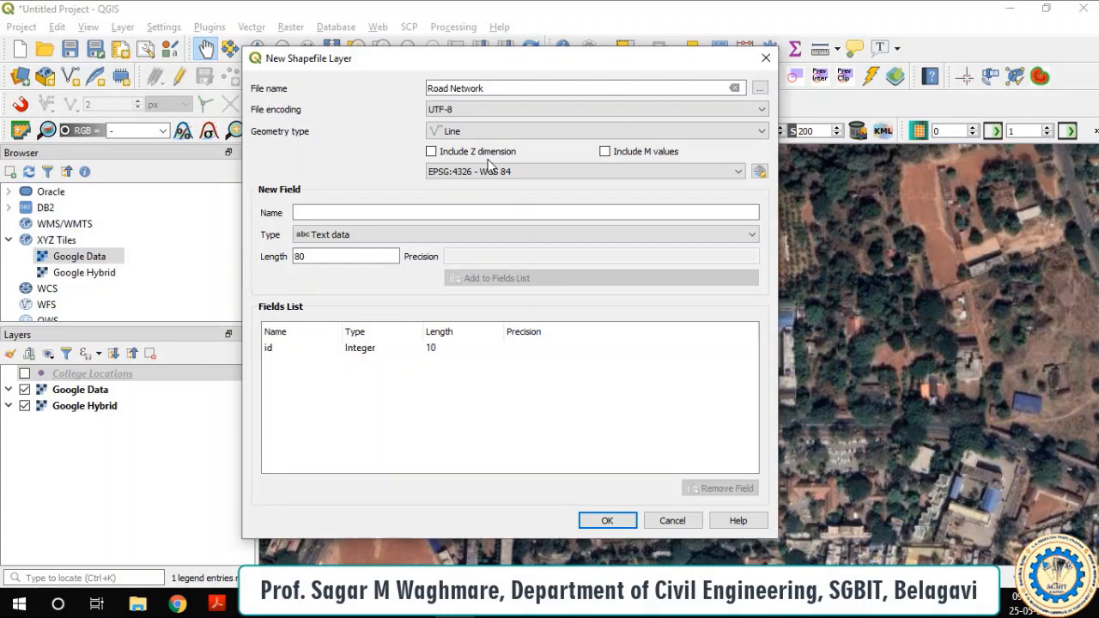
Step: Add a text field called Name to the new shapefile's attributes
click(330, 212)
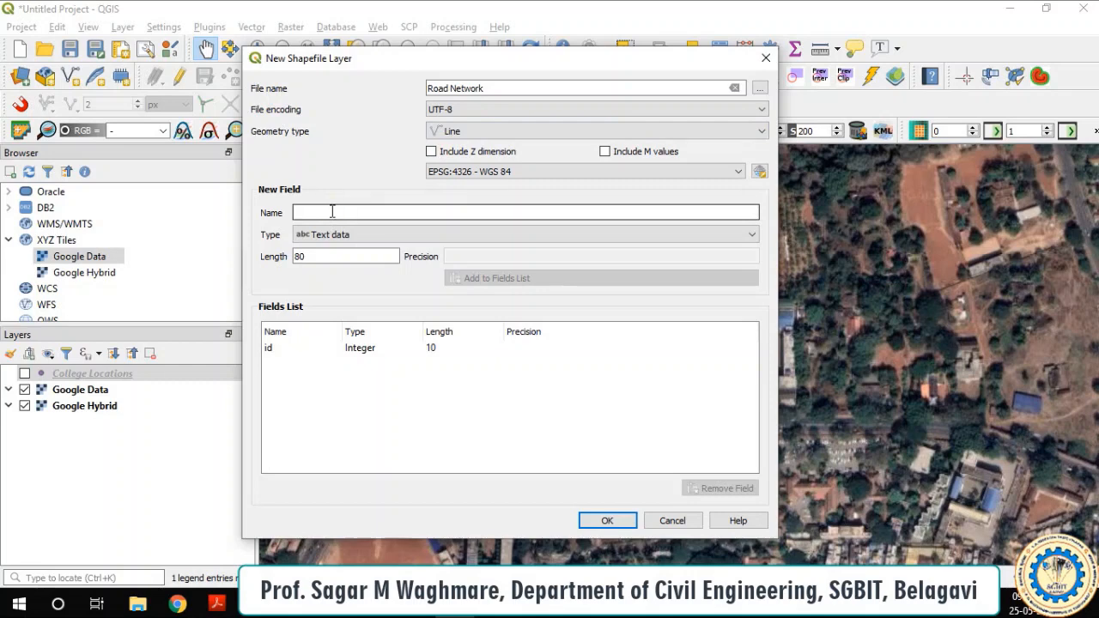
text(Name)
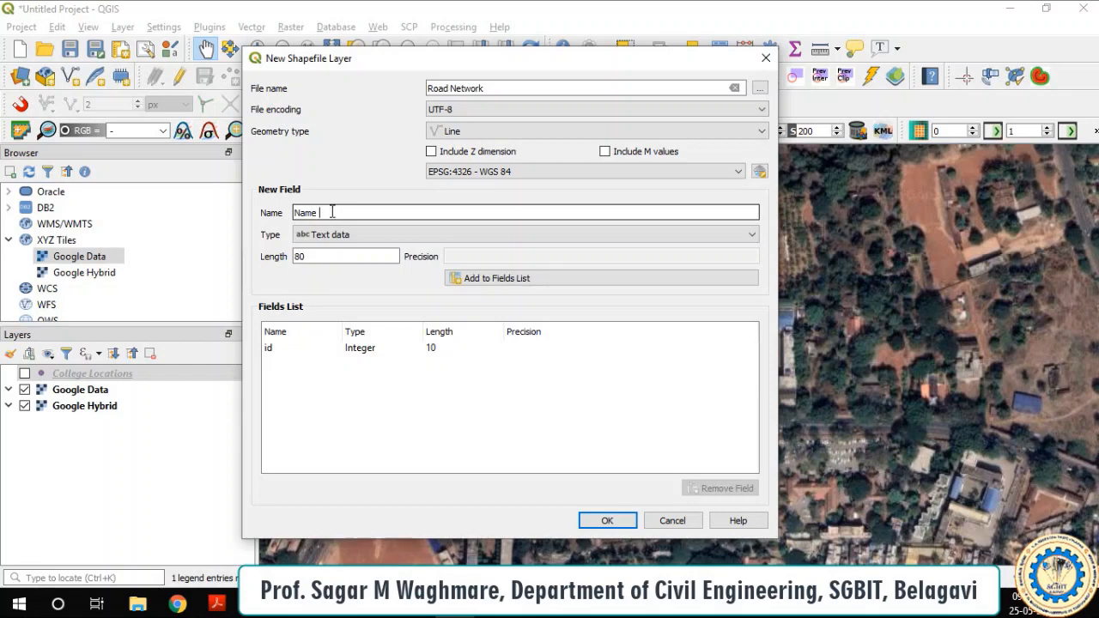
click(506, 280)
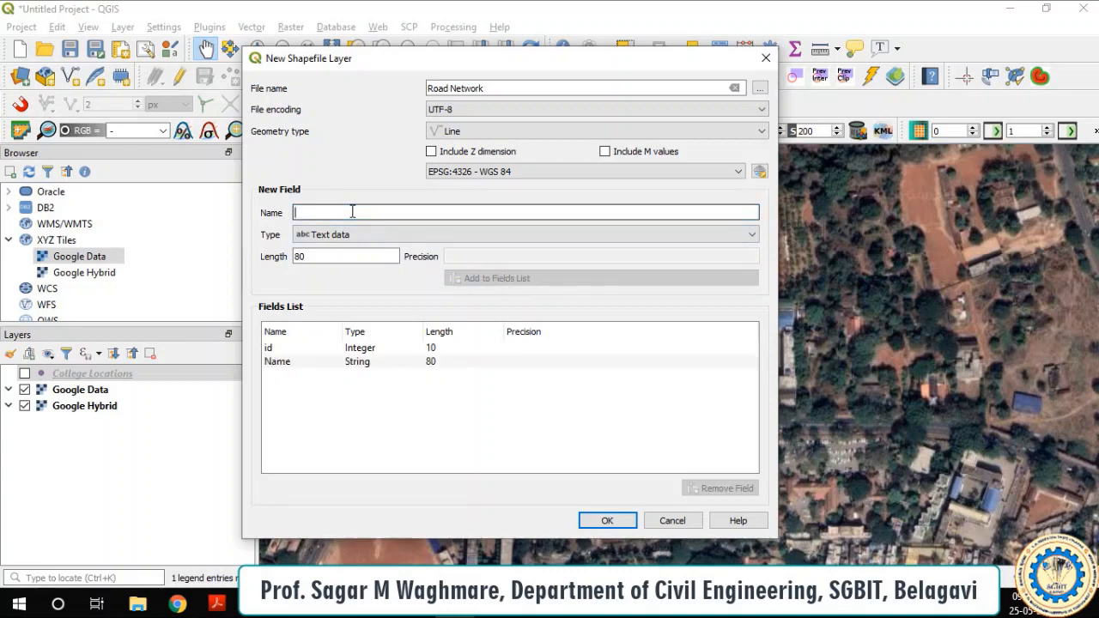
text(Length)
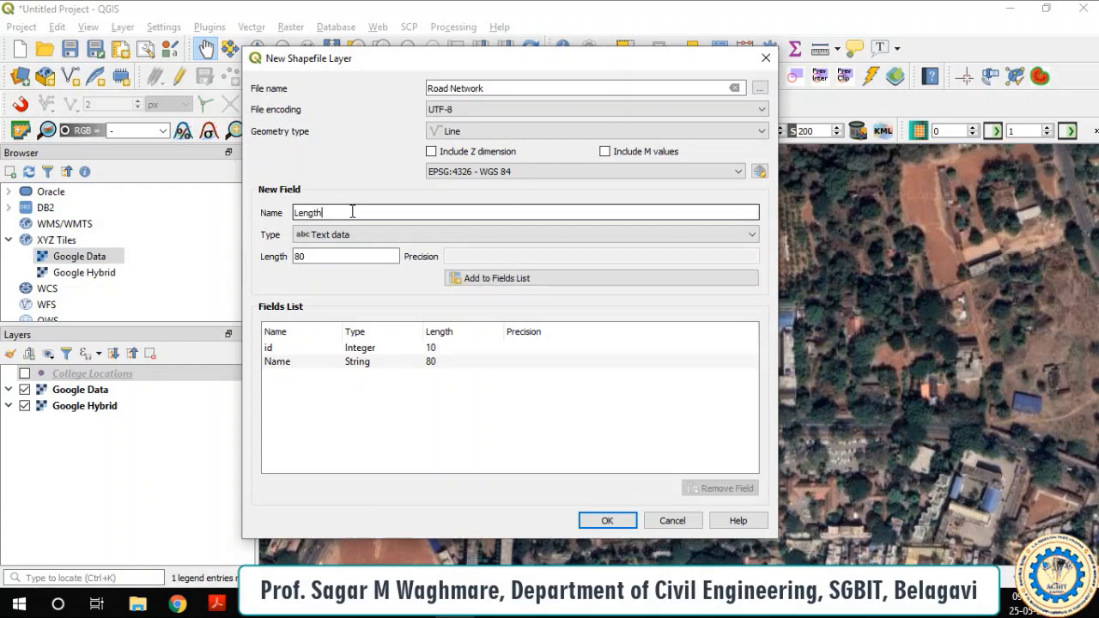
click(479, 280)
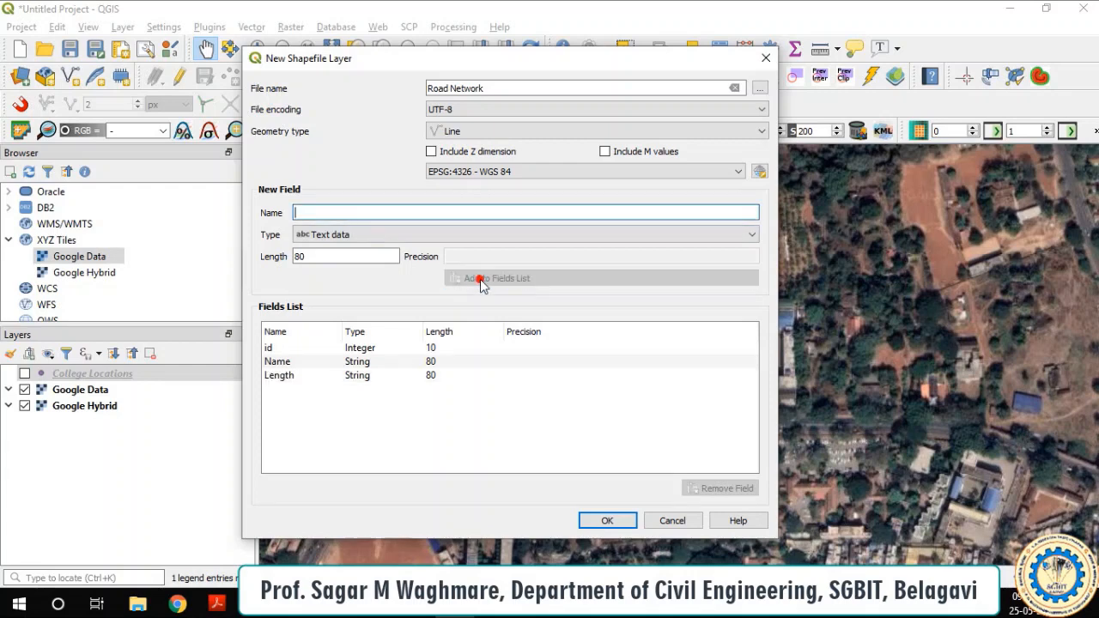
click(367, 378)
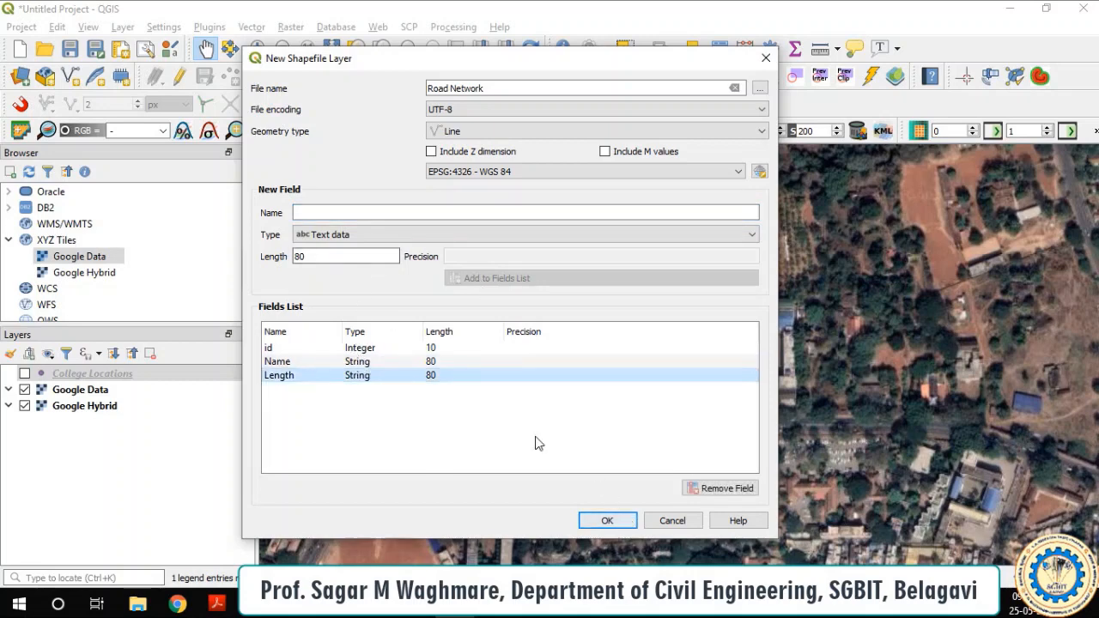
click(704, 488)
Step: Replace the Length text field with a decimal number field called Length and create the Road Network shapefile
click(379, 211)
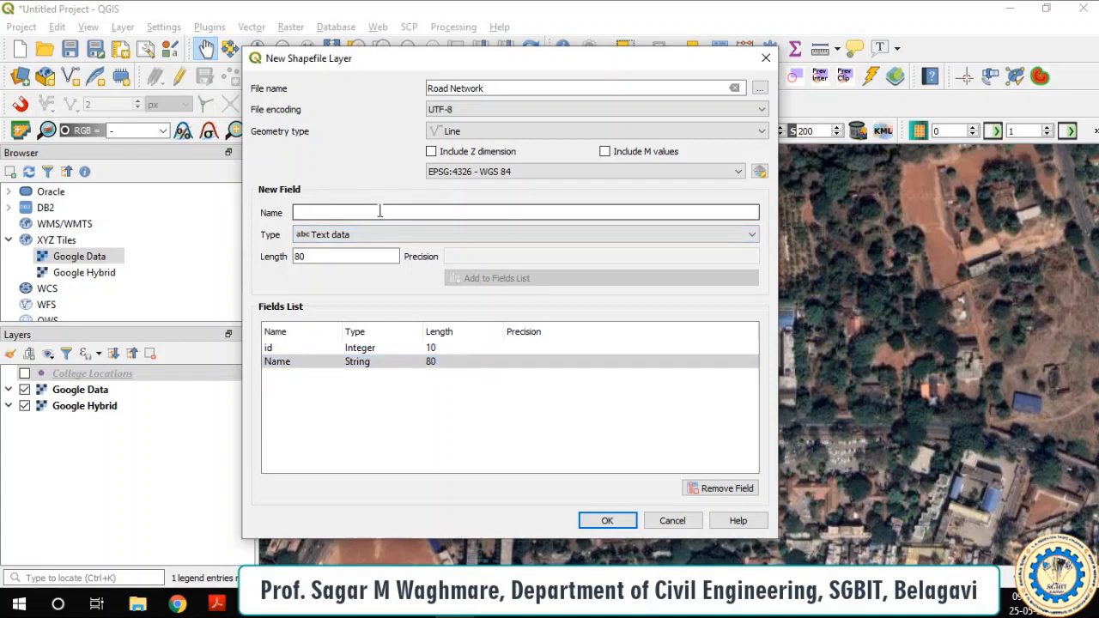
text(Length)
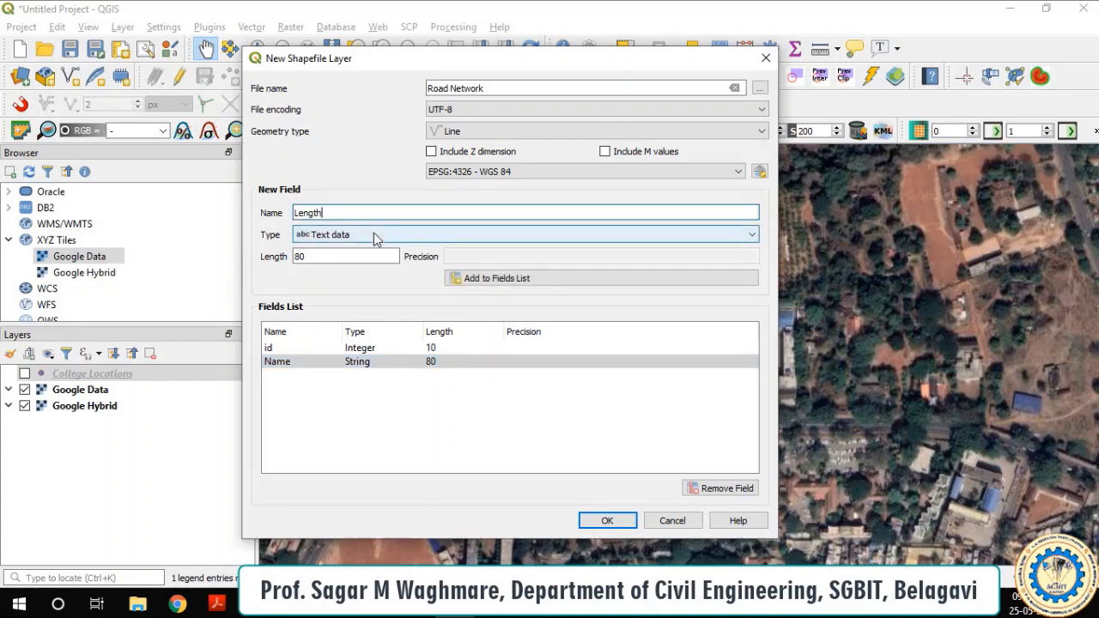
click(375, 234)
click(362, 279)
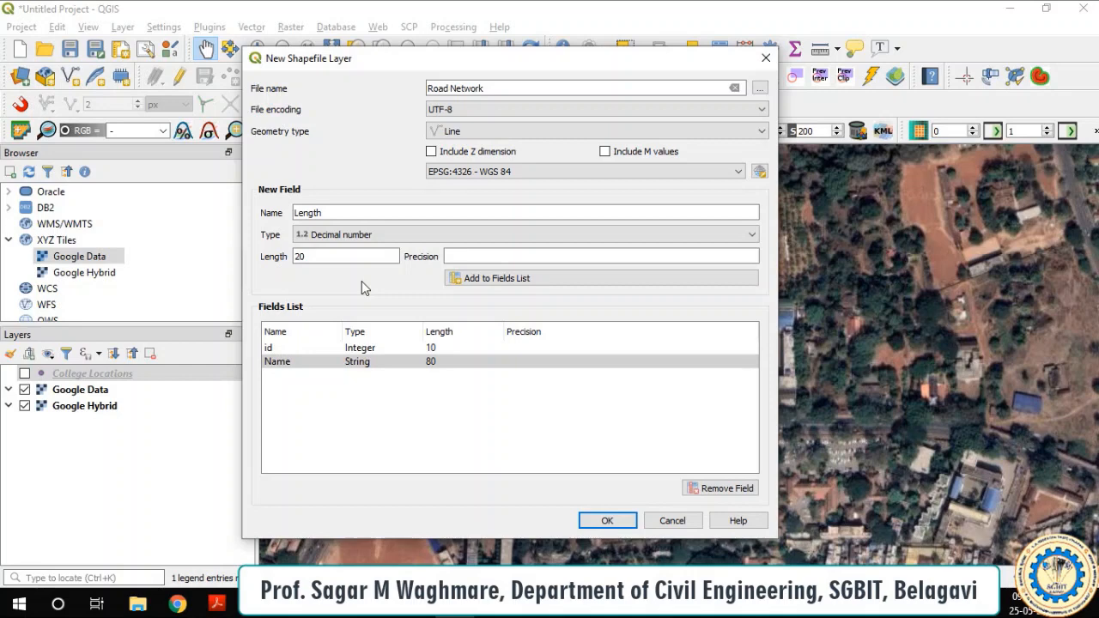
click(517, 282)
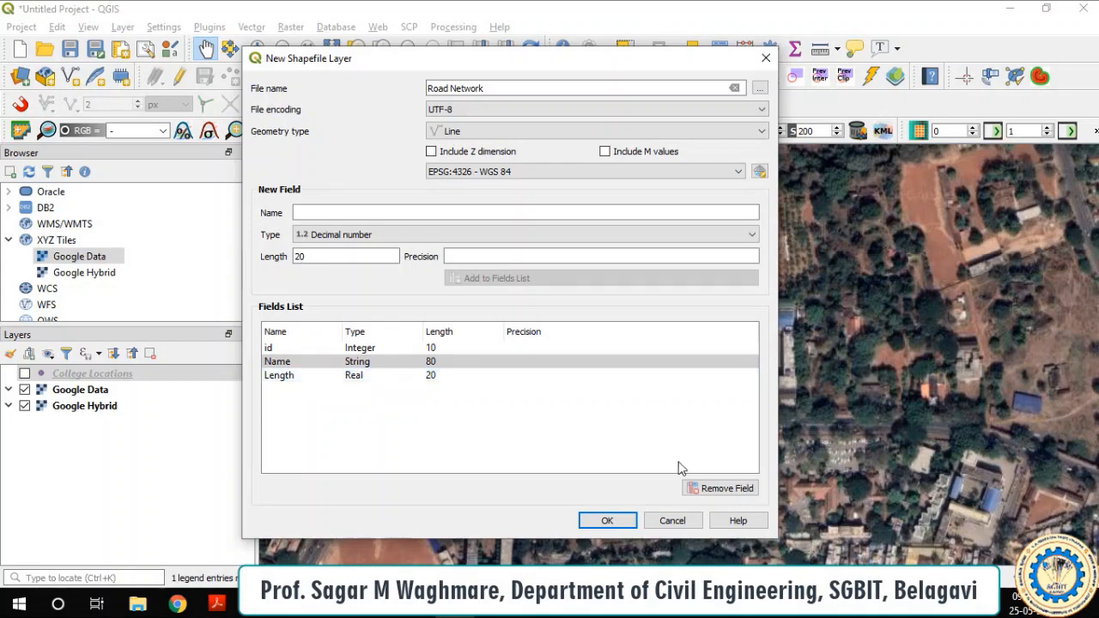
click(608, 521)
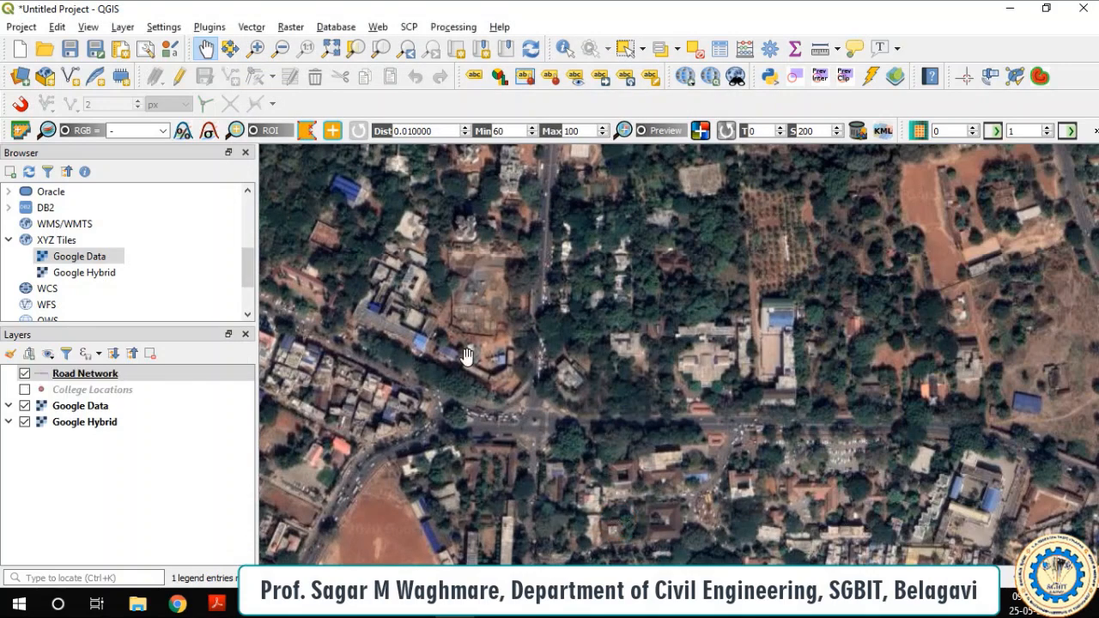
Step: Turn on editing for the Road Network layer and activate the Add Line Feature tool
click(60, 373)
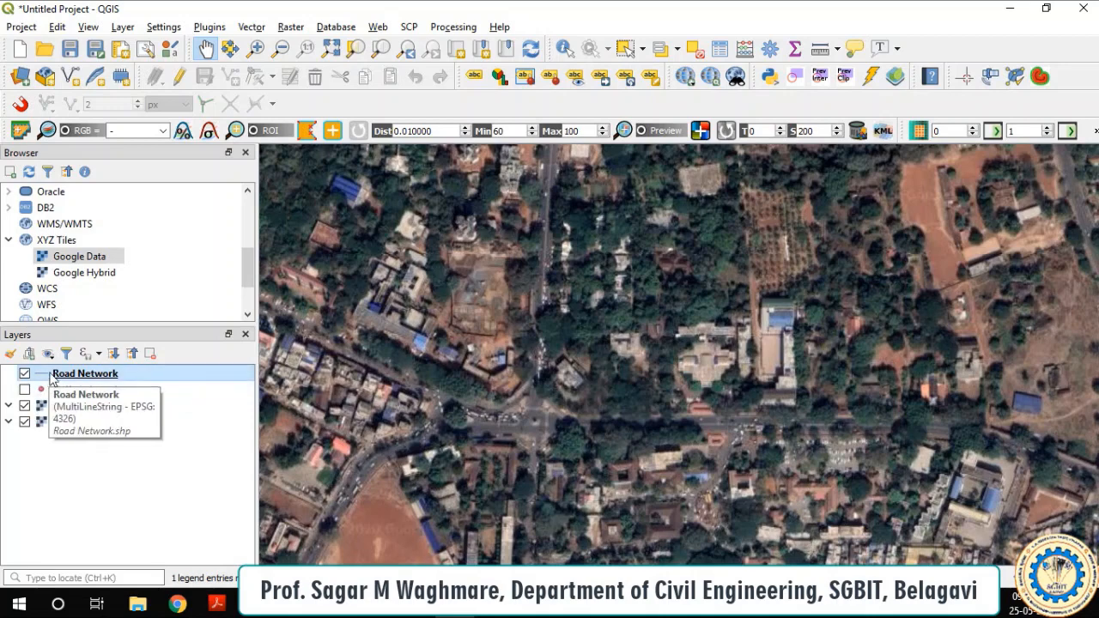
click(183, 77)
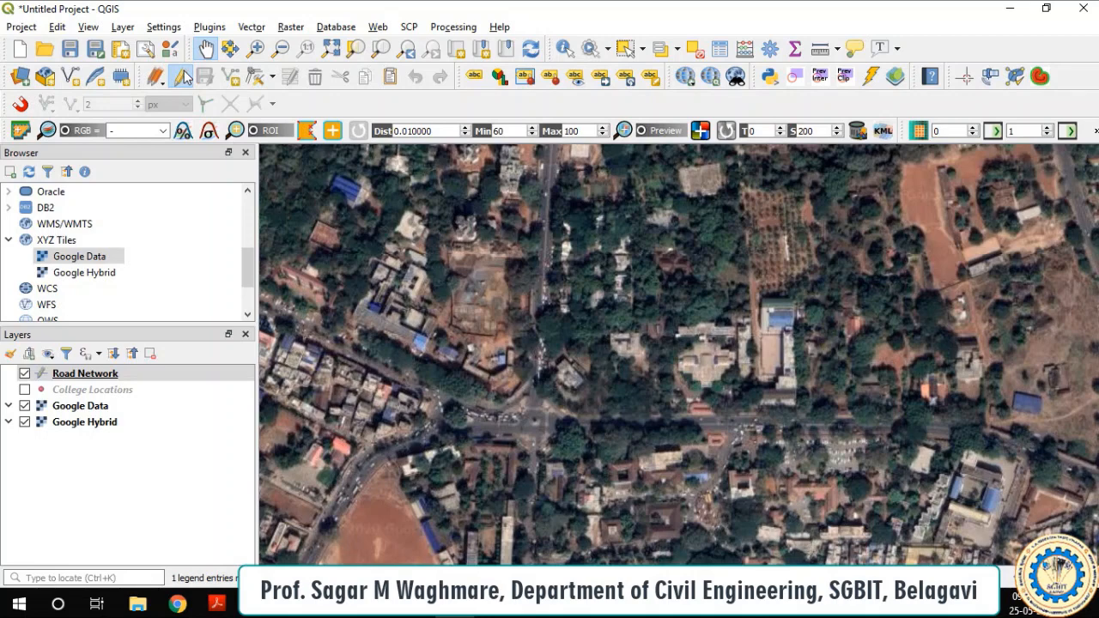
click(232, 79)
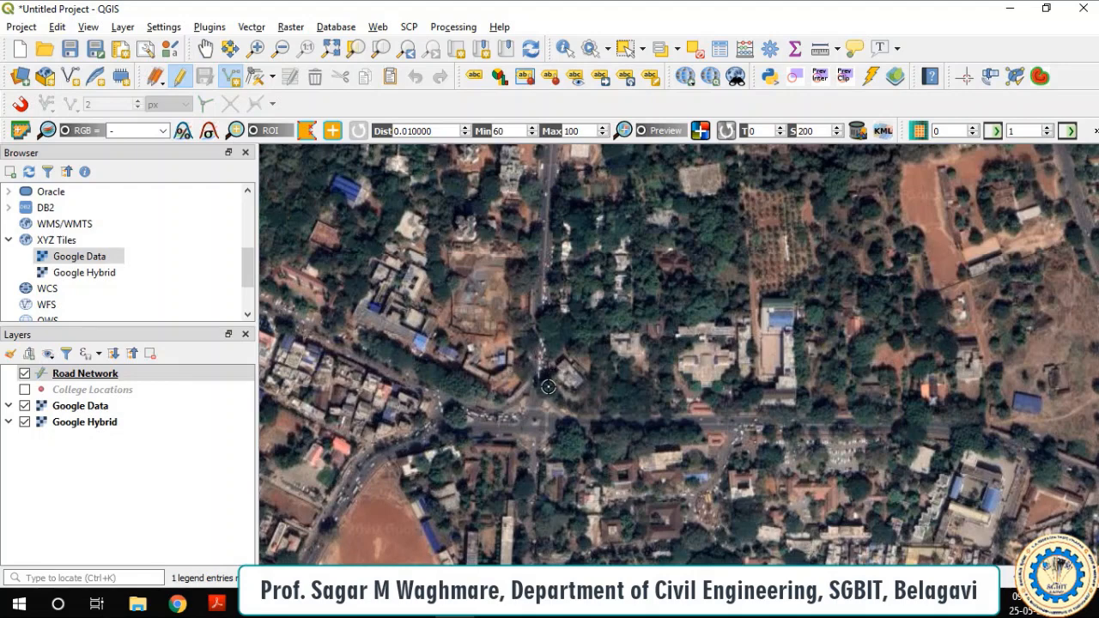
click(231, 78)
click(179, 76)
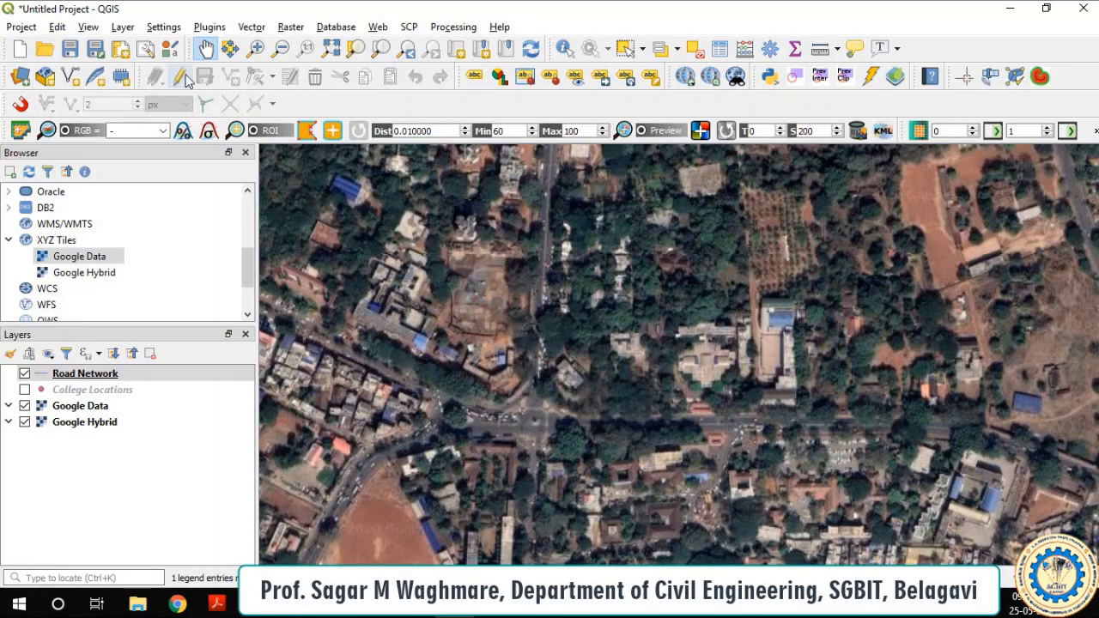
click(183, 78)
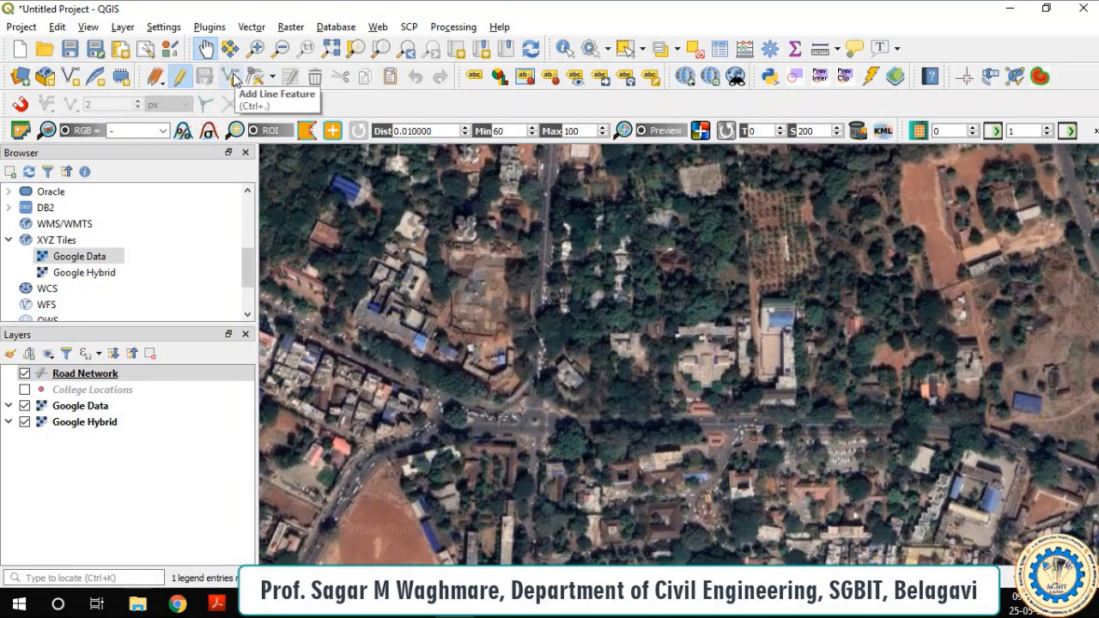
click(232, 77)
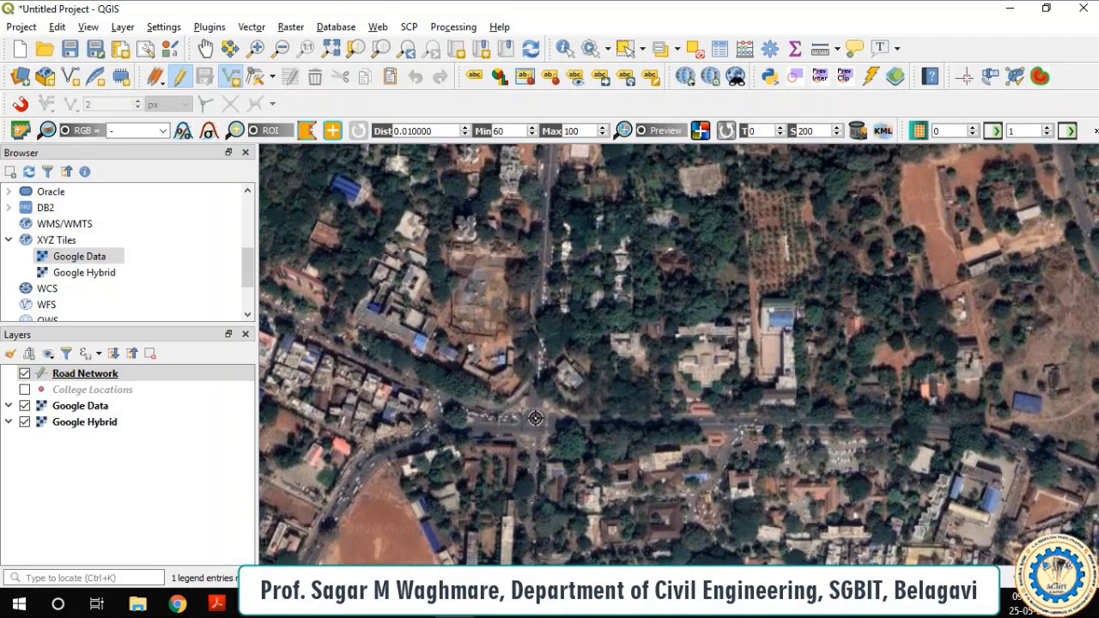
Step: Start a road line at the roundabout of the large junction and trace it north past the tree-covered stretch
scroll(536, 417, up, 1)
scroll(537, 417, up, 1)
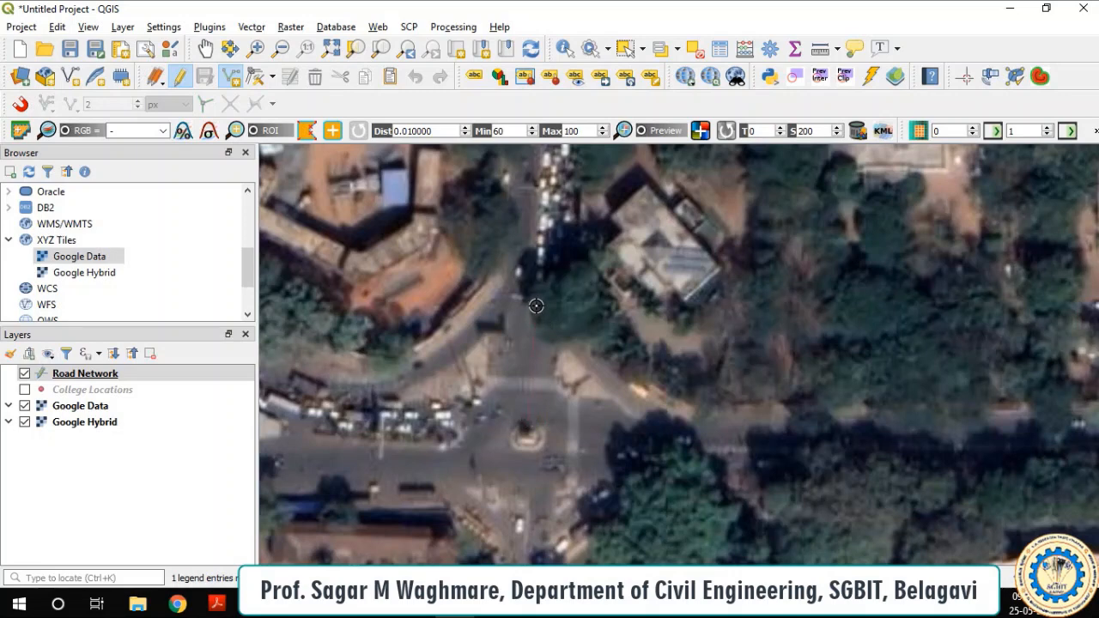
click(549, 252)
scroll(554, 210, down, 2)
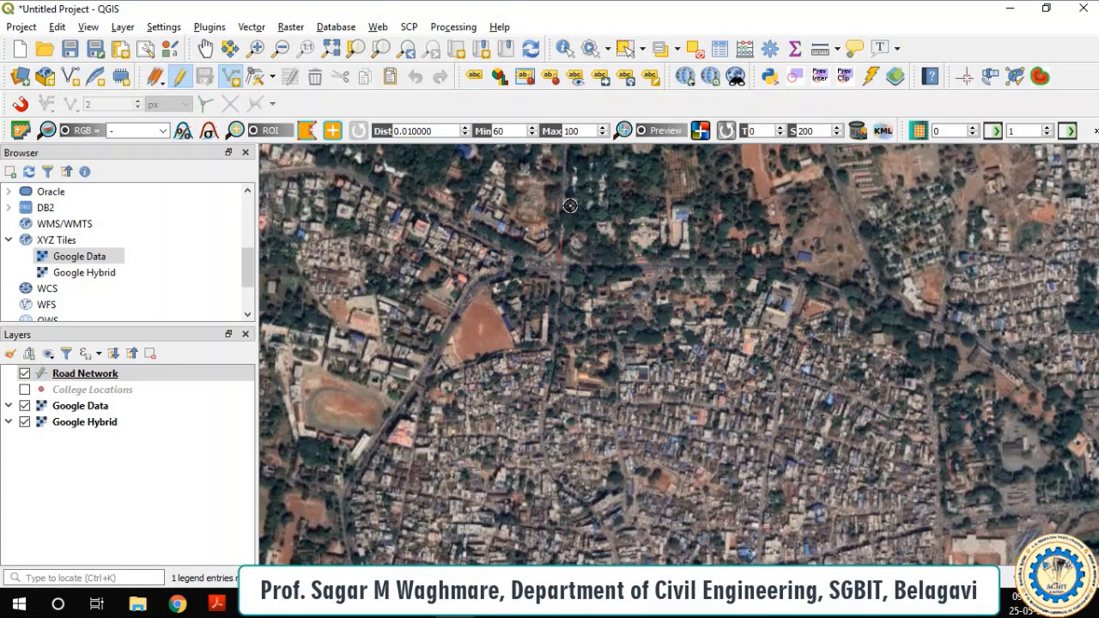
scroll(570, 206, up, 2)
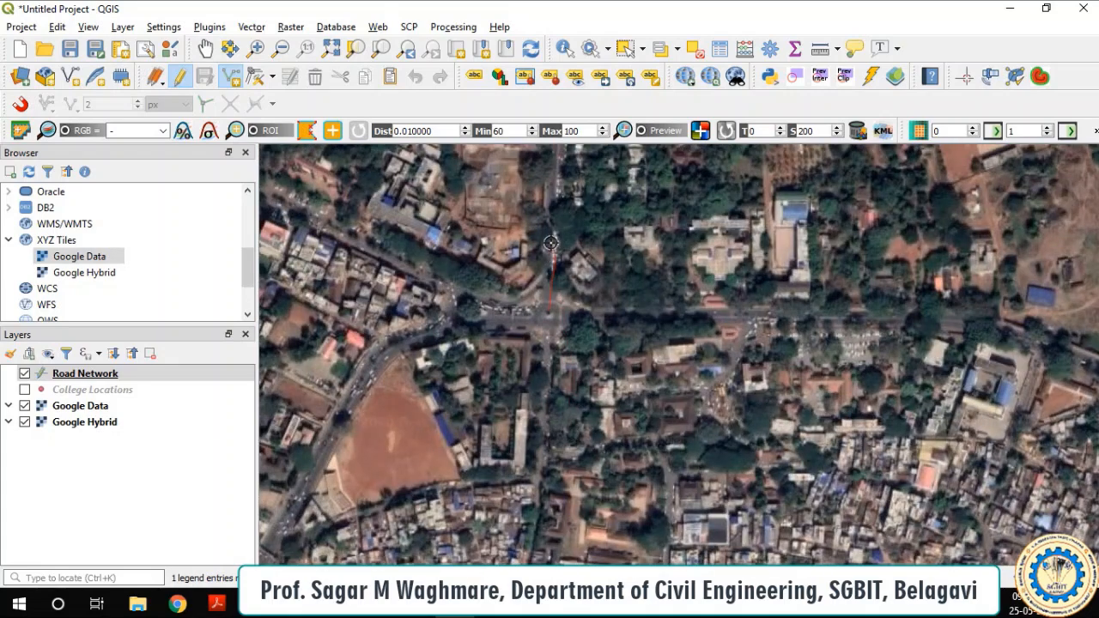
scroll(551, 243, up, 2)
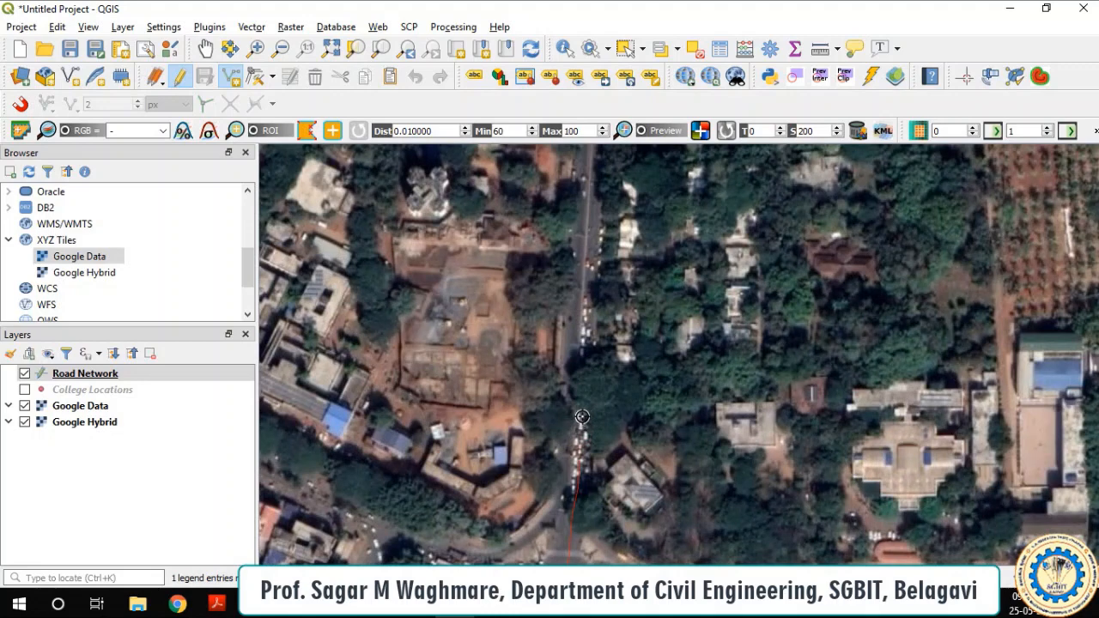
scroll(582, 415, up, 1)
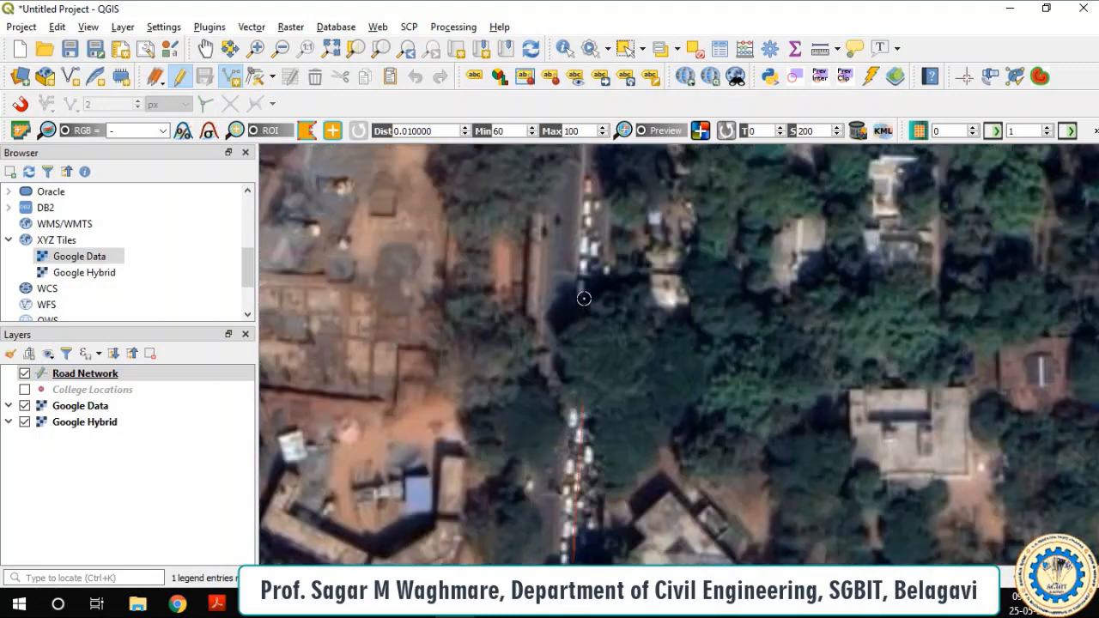
click(587, 234)
Step: Continue the line north along the straight main road to the stretch beside the large building complex
drag(586, 235, 597, 447)
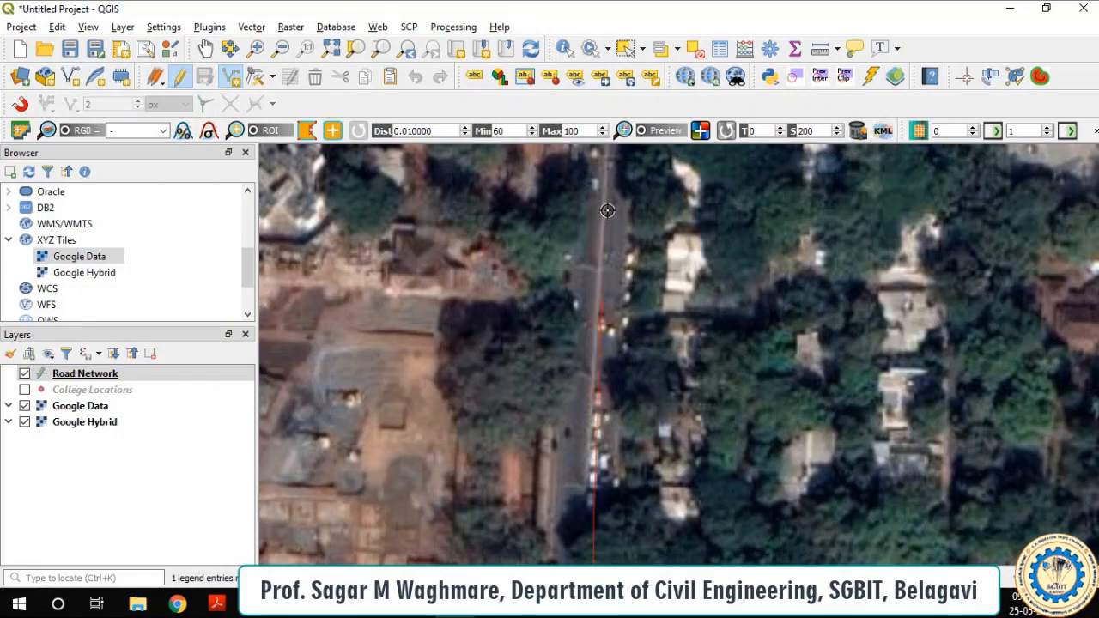
scroll(610, 215, down, 1)
scroll(613, 223, up, 1)
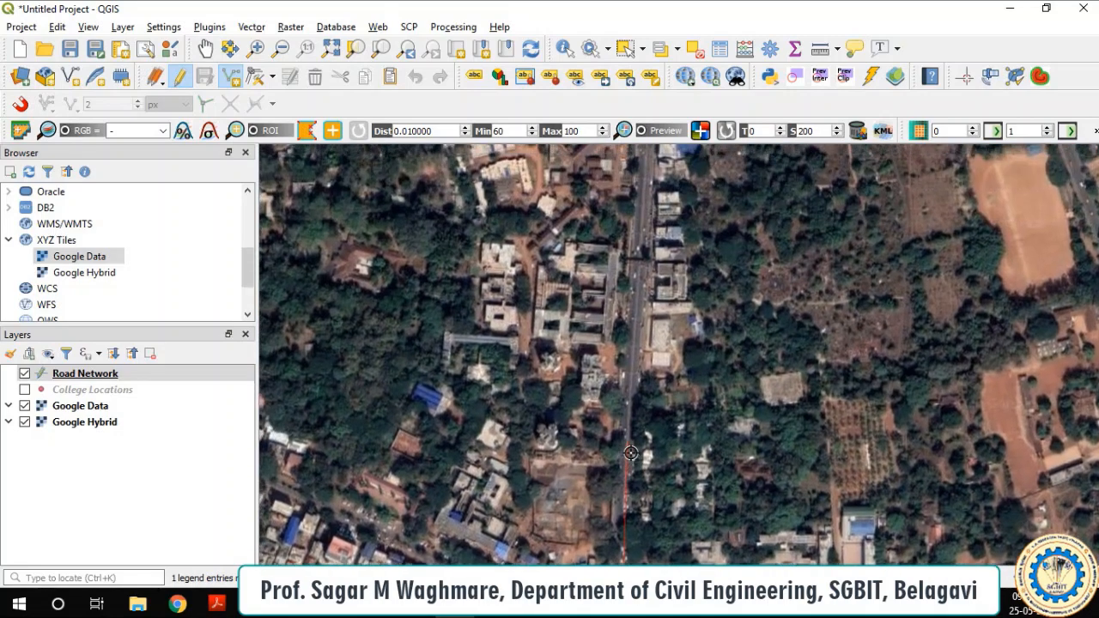
scroll(631, 240, down, 1)
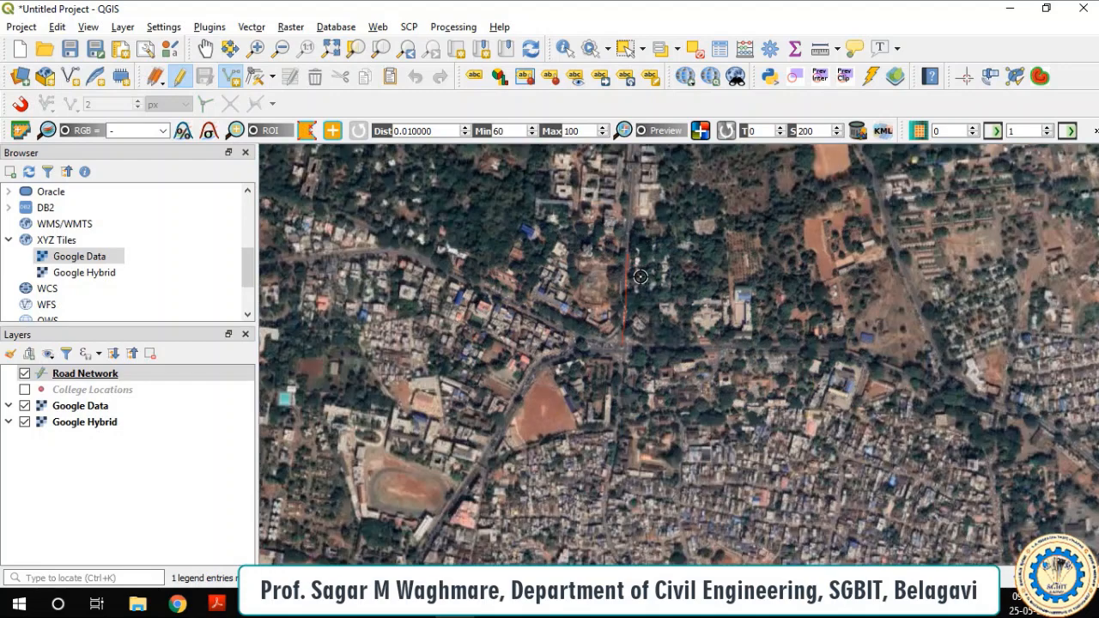
scroll(626, 201, up, 1)
scroll(630, 224, up, 1)
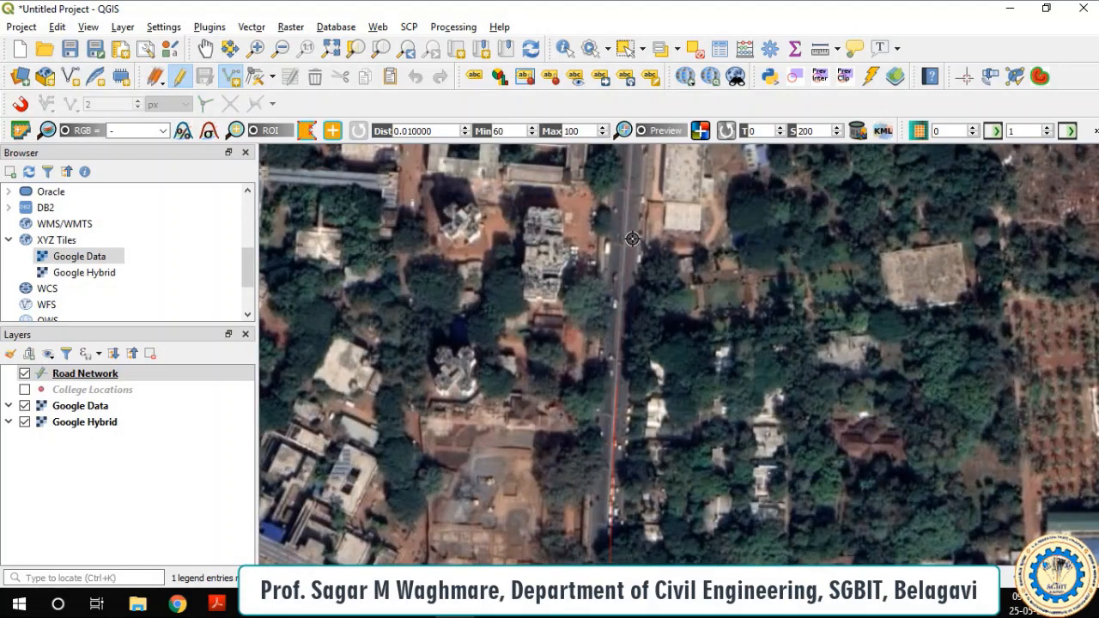
click(632, 171)
drag(647, 215, 641, 490)
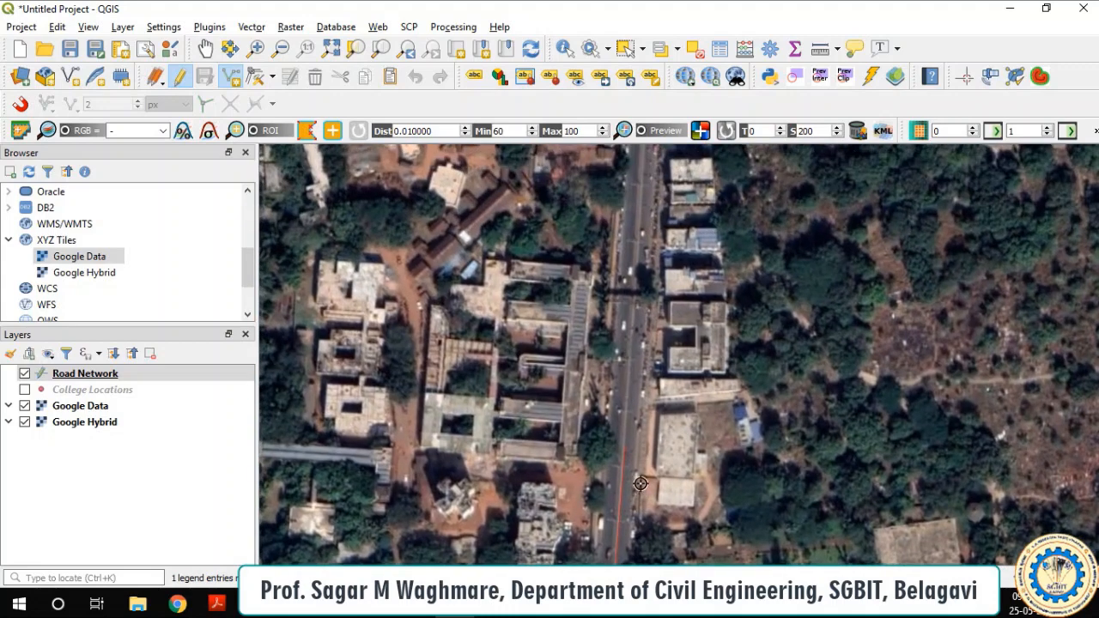
click(632, 326)
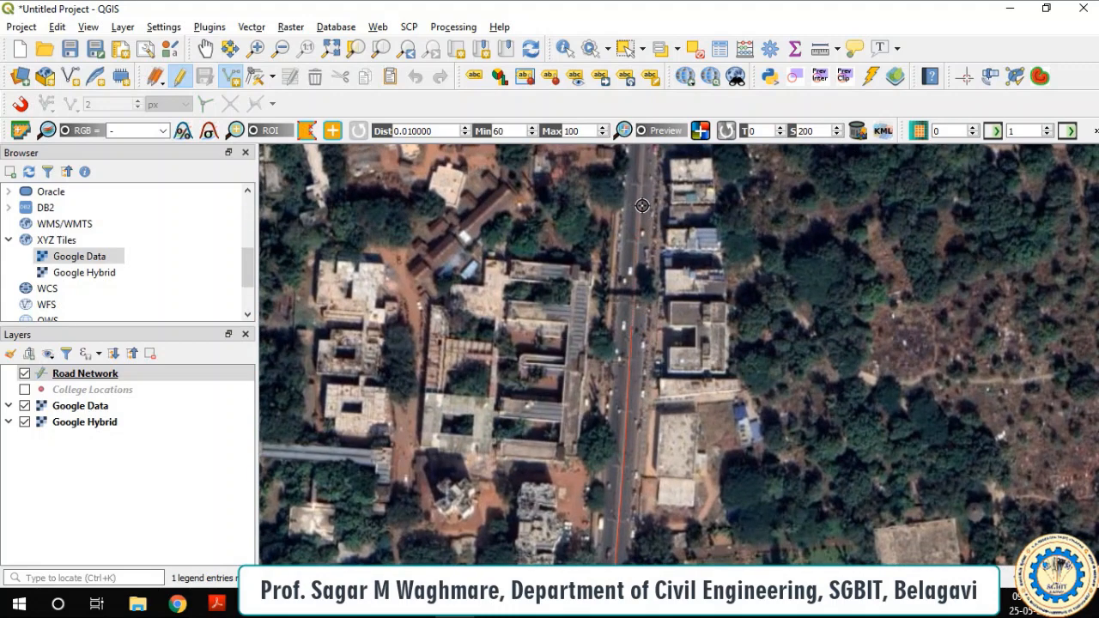
drag(645, 219, 648, 549)
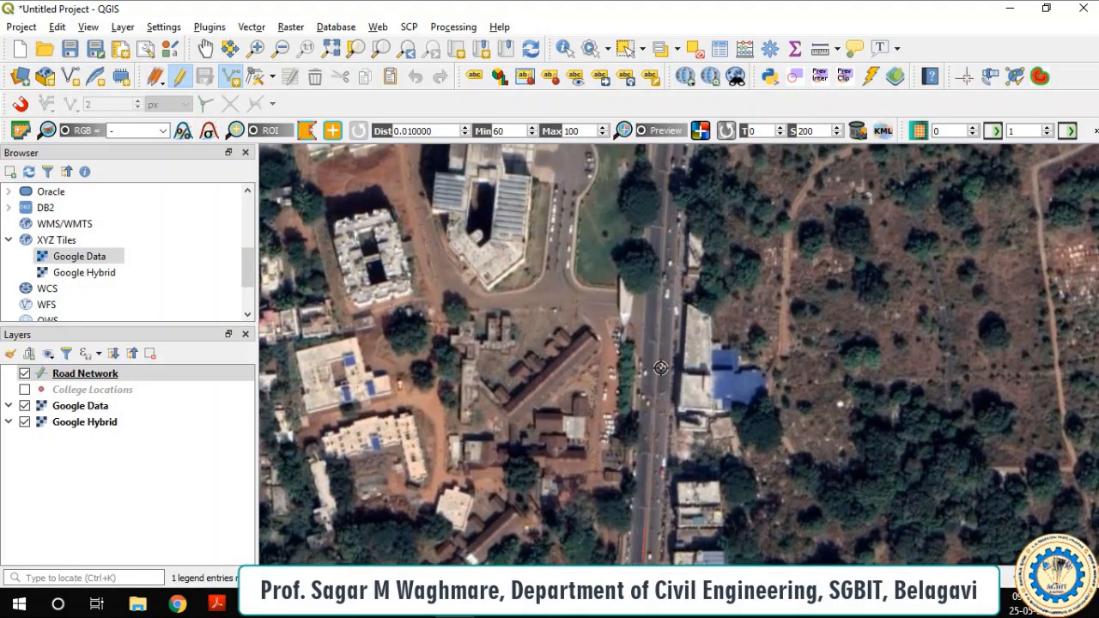
click(661, 348)
Step: Extend the line around the road's north-east bend with closely spaced vertices, past the two round tanks
drag(668, 244, 681, 359)
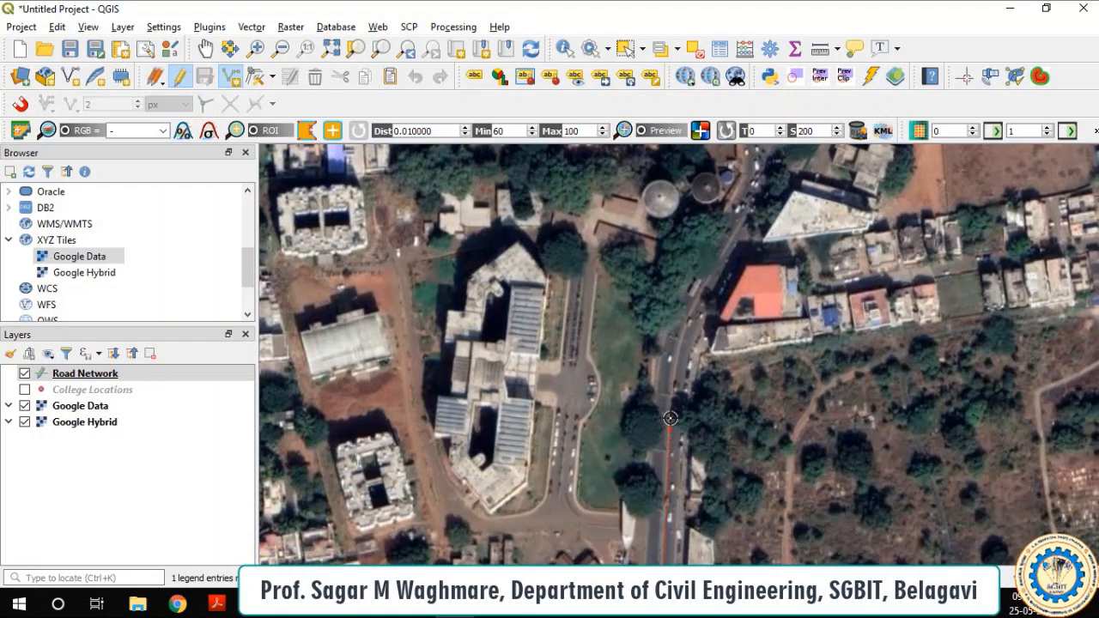
click(673, 361)
click(681, 338)
click(691, 322)
click(702, 299)
drag(726, 256, 666, 521)
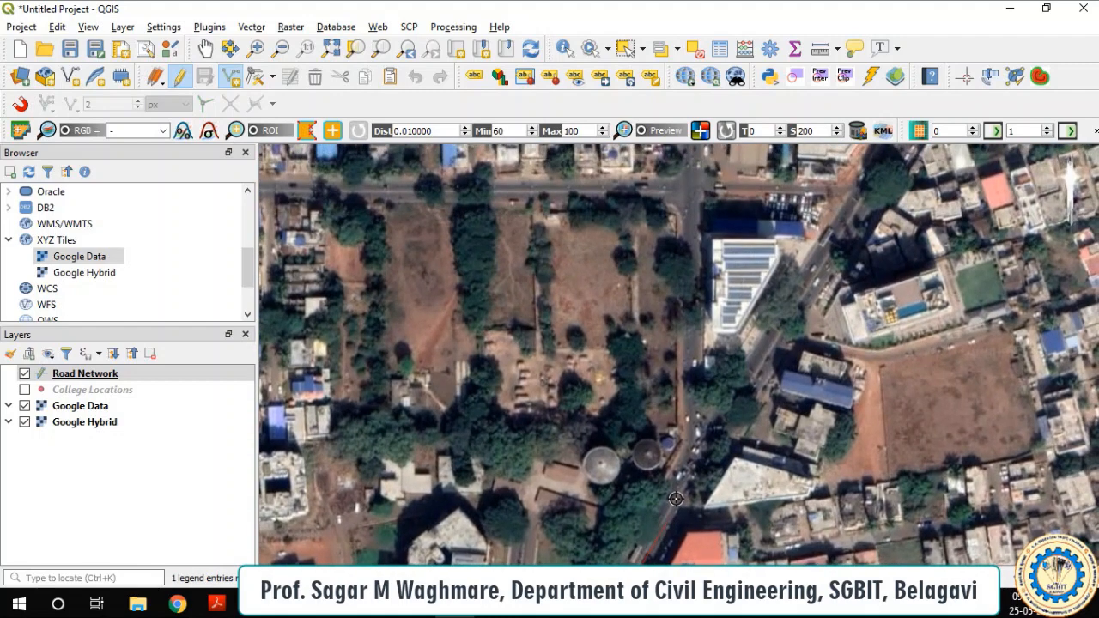
click(688, 470)
click(699, 426)
Step: Trace the last stretch north past the white-roofed triangular building and finish the line at the crossroads
scroll(700, 425, down, 2)
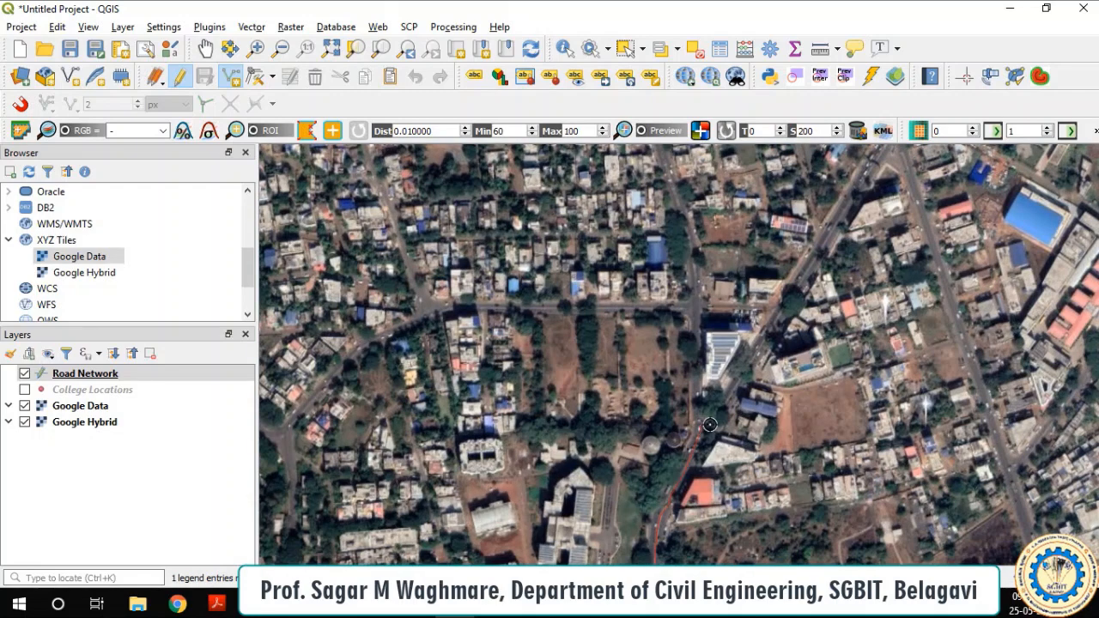
scroll(713, 412, up, 2)
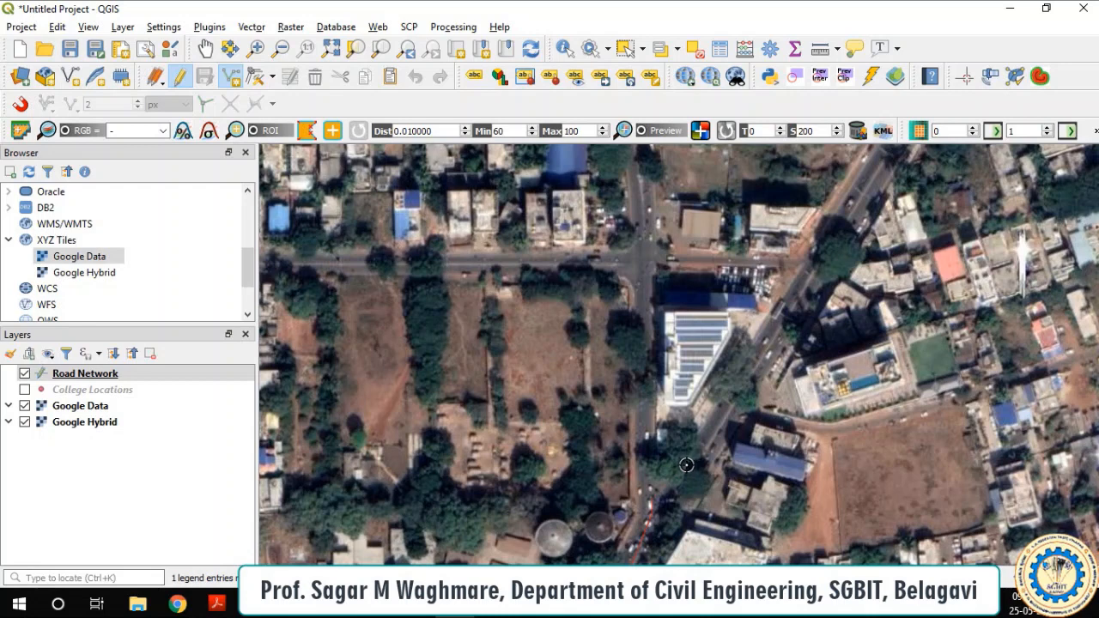
click(645, 450)
click(649, 296)
click(653, 261)
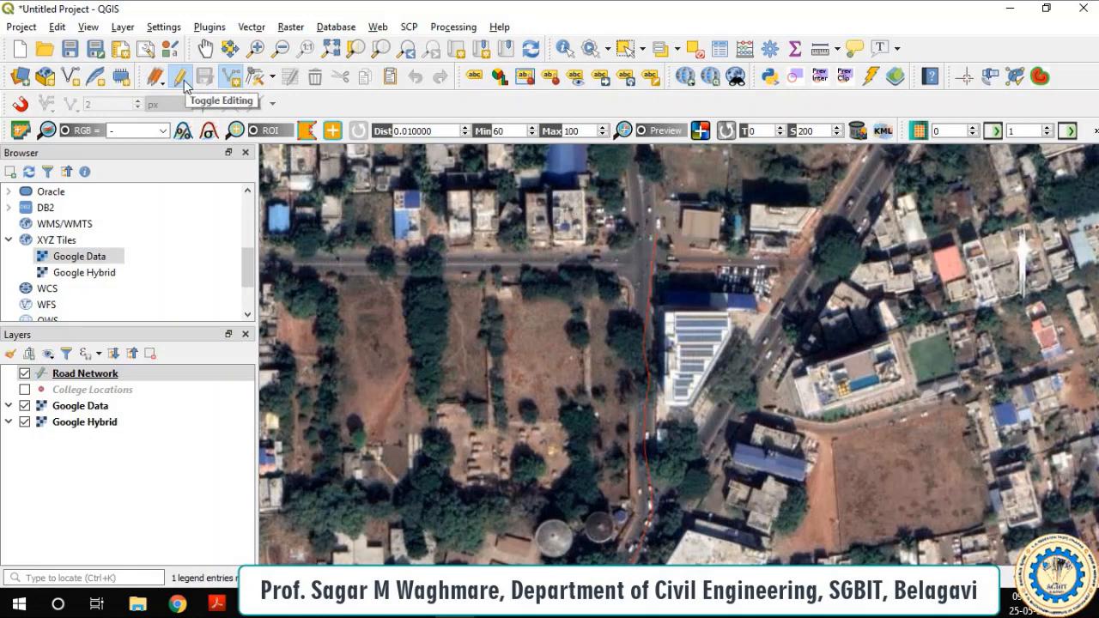
right_click(658, 227)
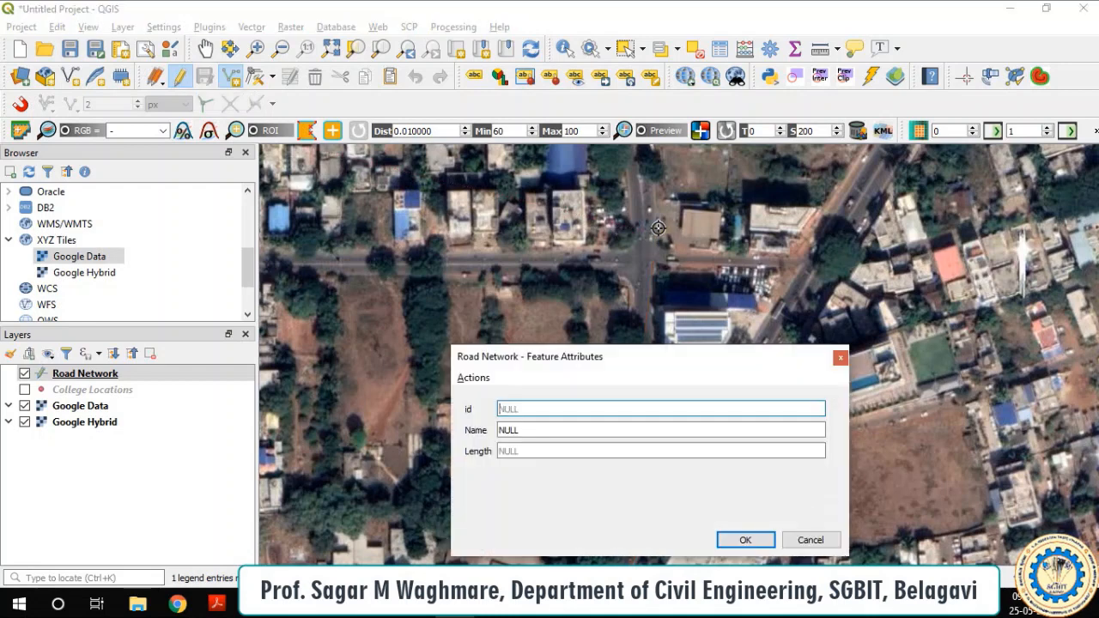
Step: Save the road feature with id 1 and the name Channma C to Sadashivnagar, leaving its Length empty
text(1)
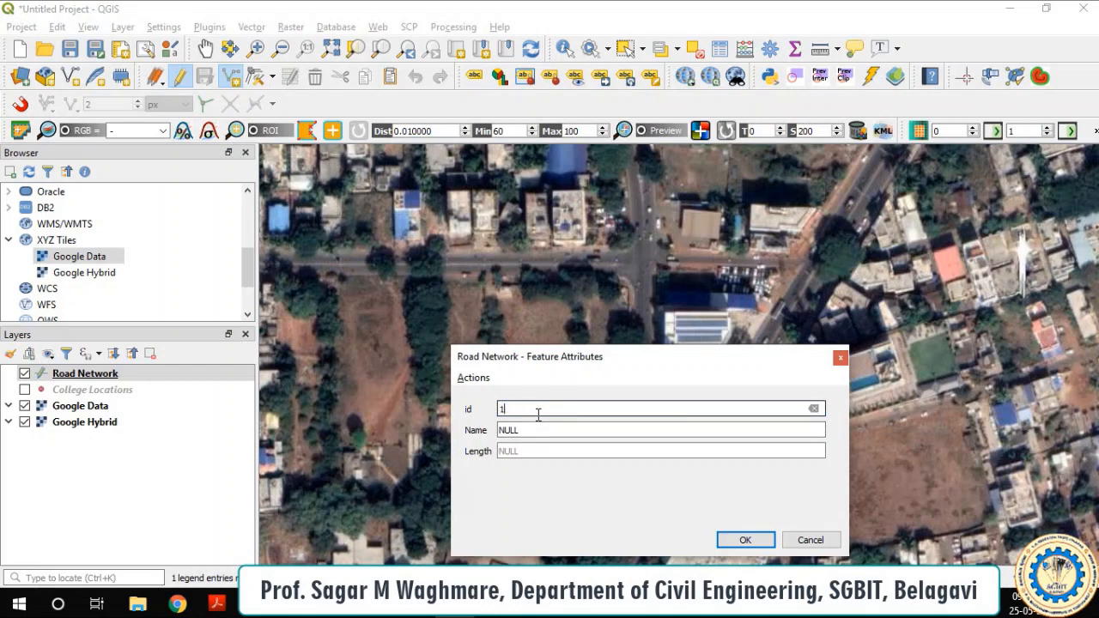
click(531, 429)
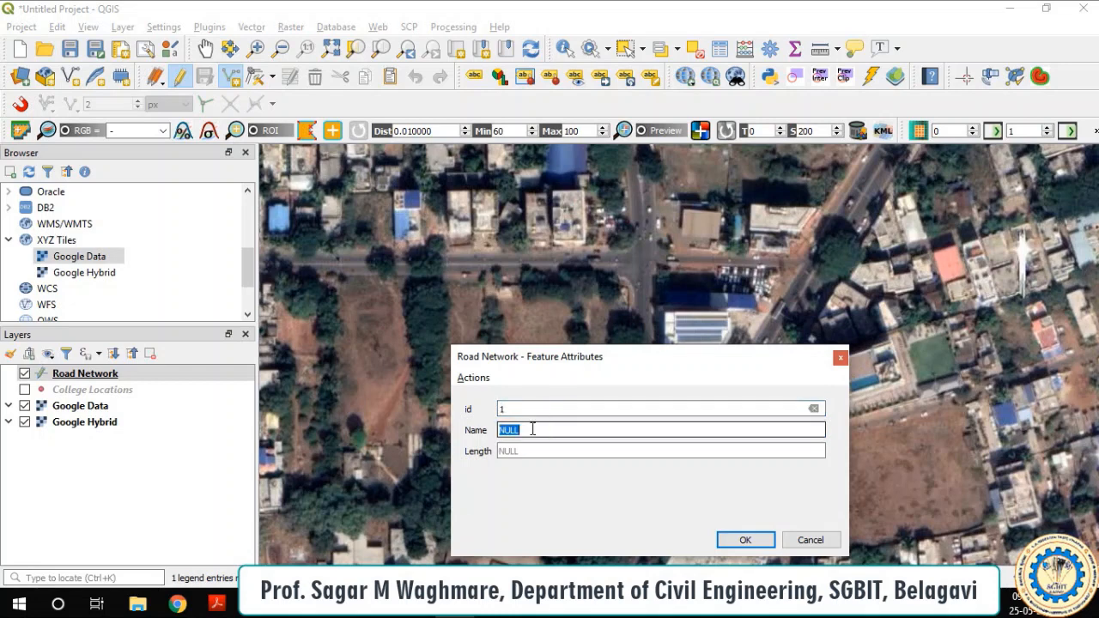
text(Chan)
key(BackSpace)
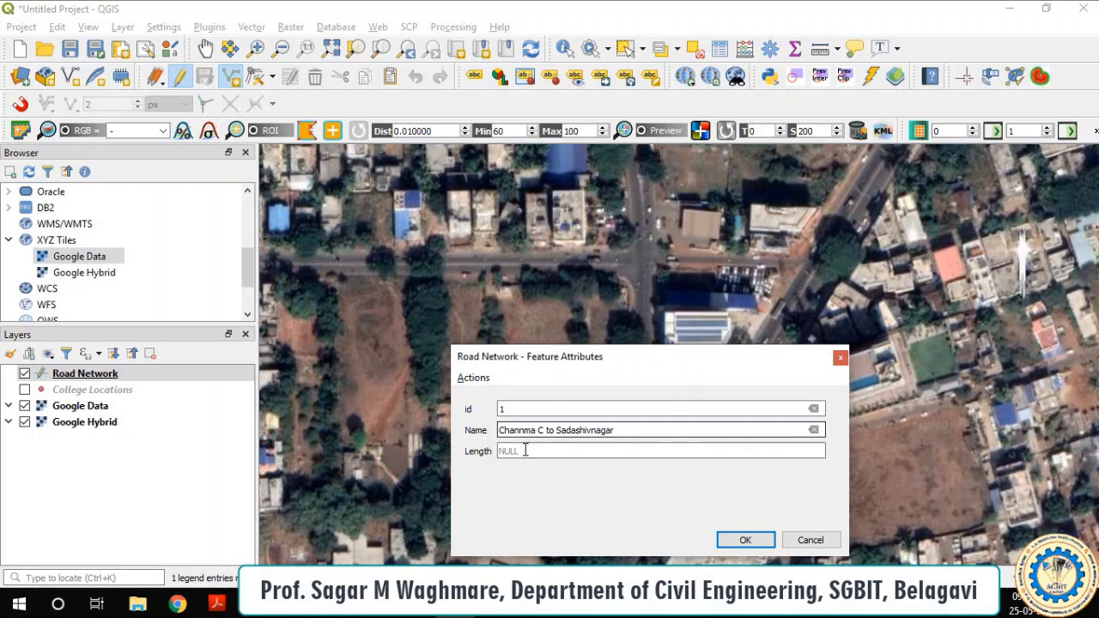
click(522, 451)
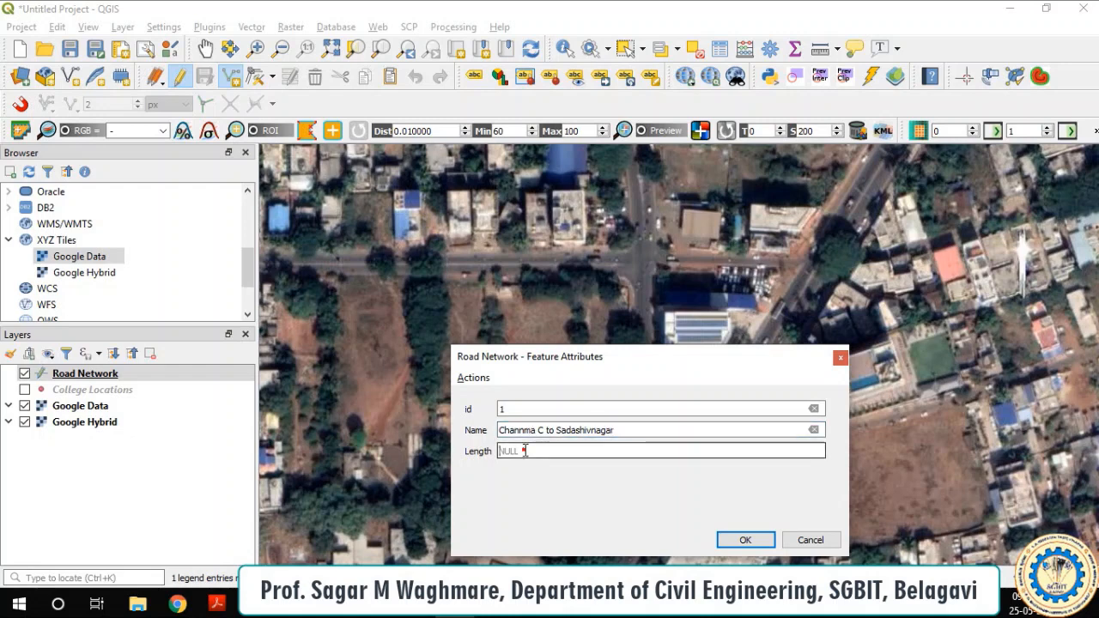
click(745, 540)
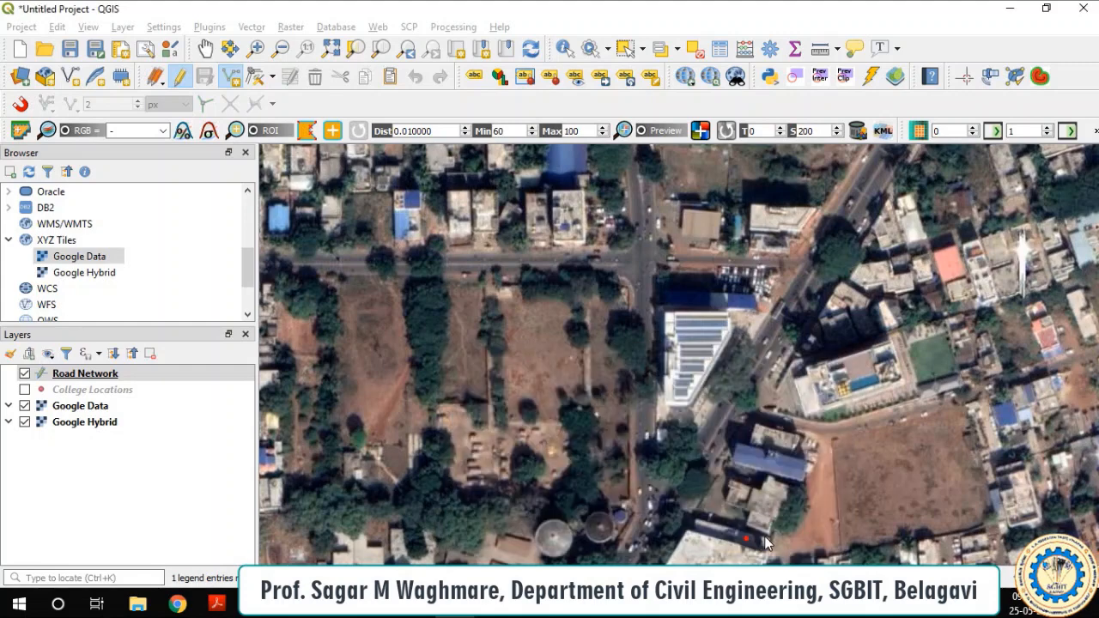
scroll(633, 349, down, 2)
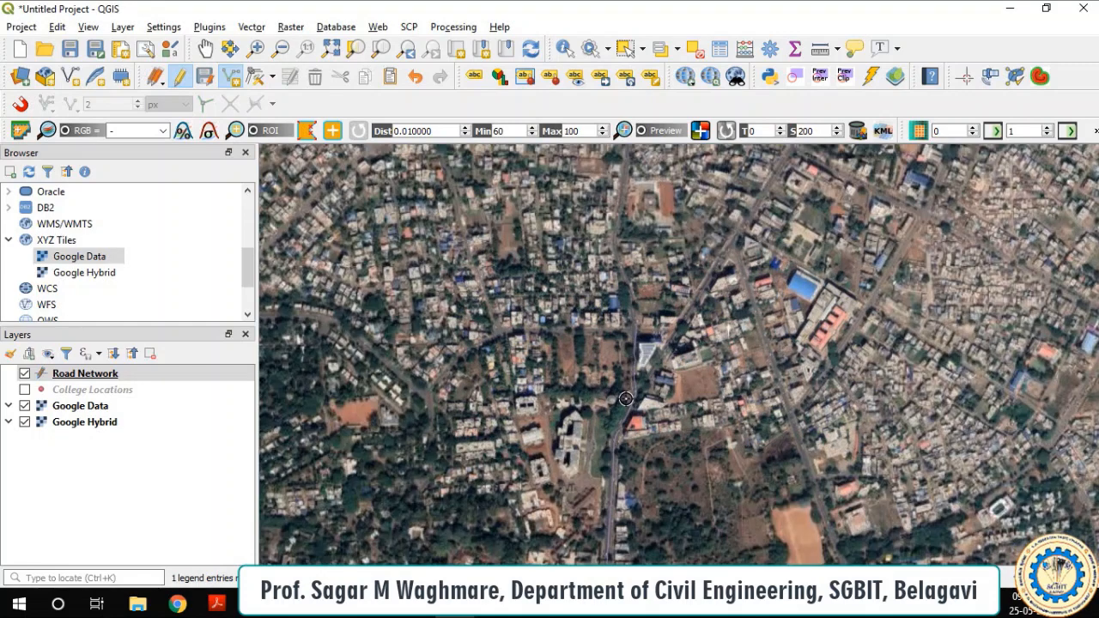
Step: Change the Road Network layer's line colour to the recent red #e31a1c in its symbology
right_click(113, 379)
click(116, 367)
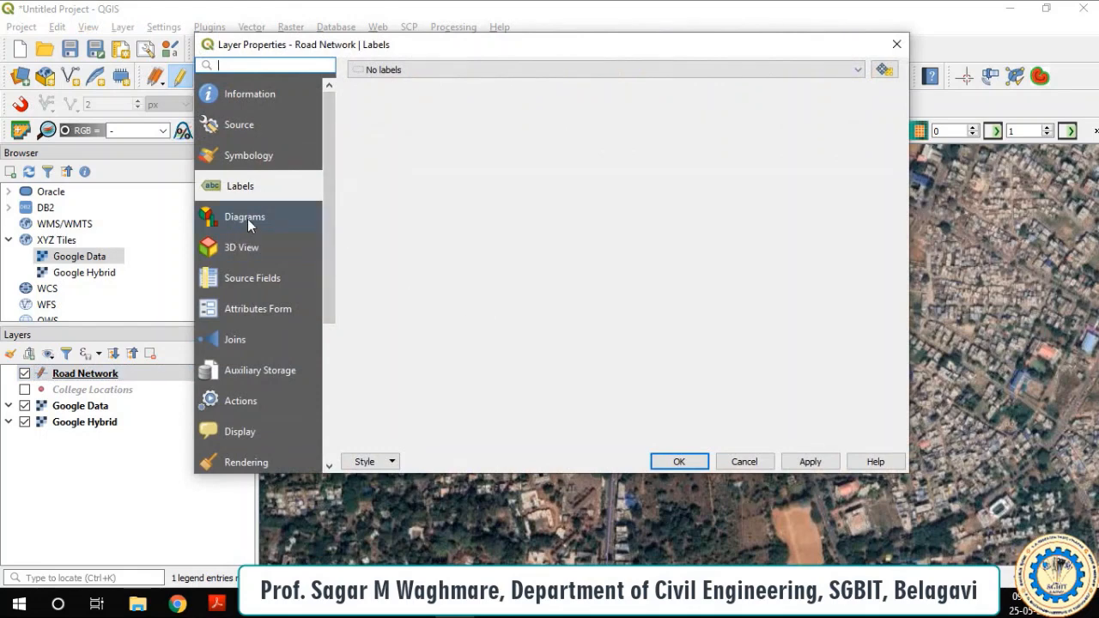
click(261, 156)
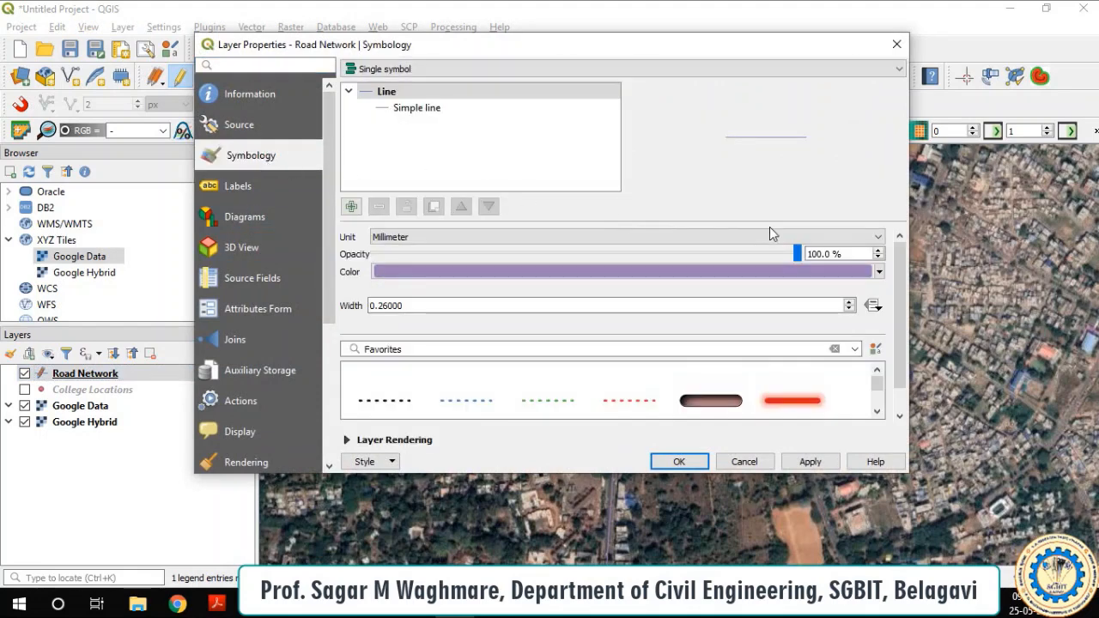
click(869, 272)
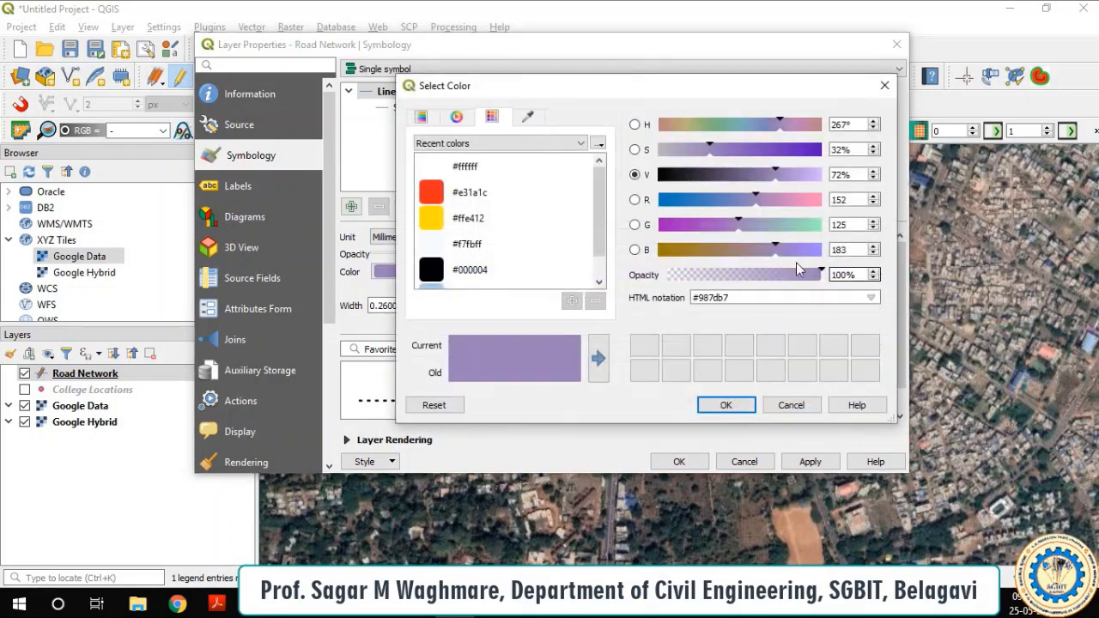
click(445, 195)
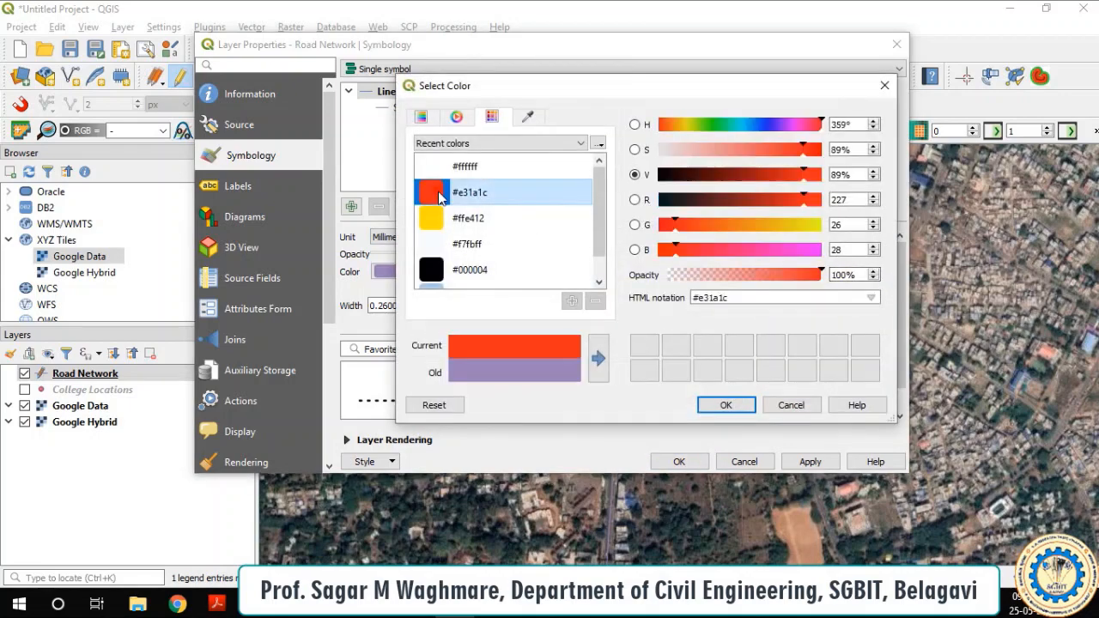
click(737, 412)
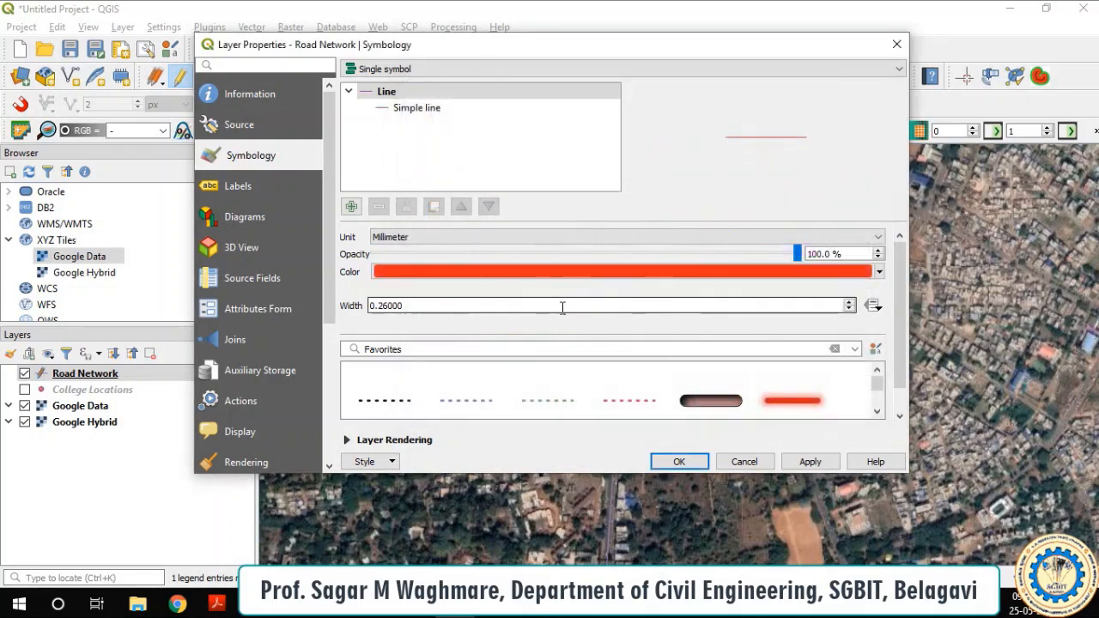
Step: Keep the symbol unit as Millimeter, raise the Road Network line width to 4.26, and apply it
click(666, 233)
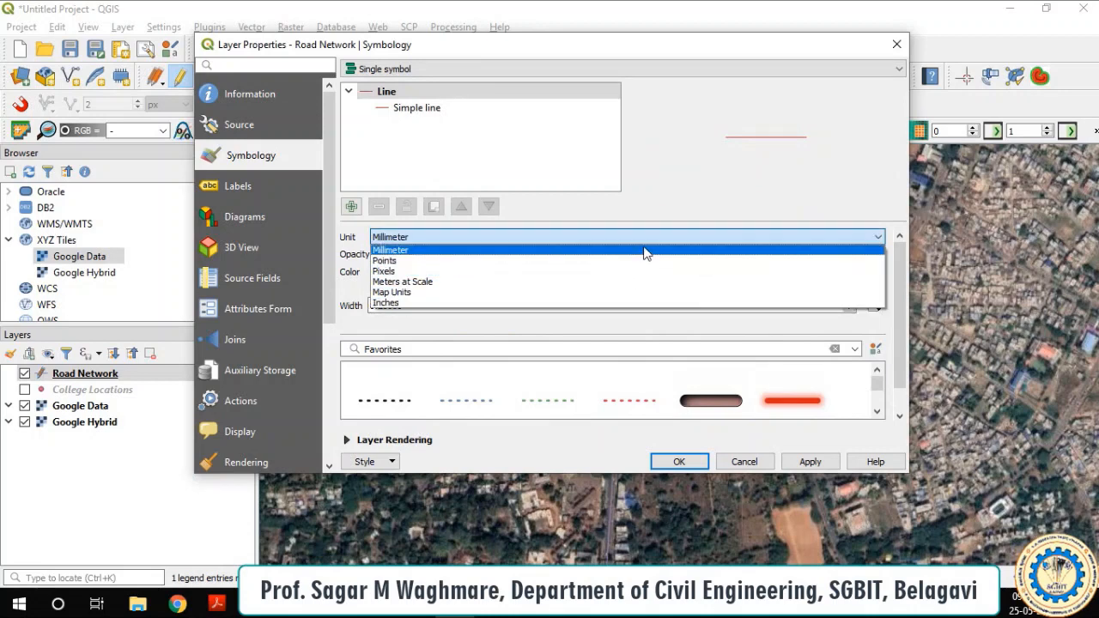
click(646, 250)
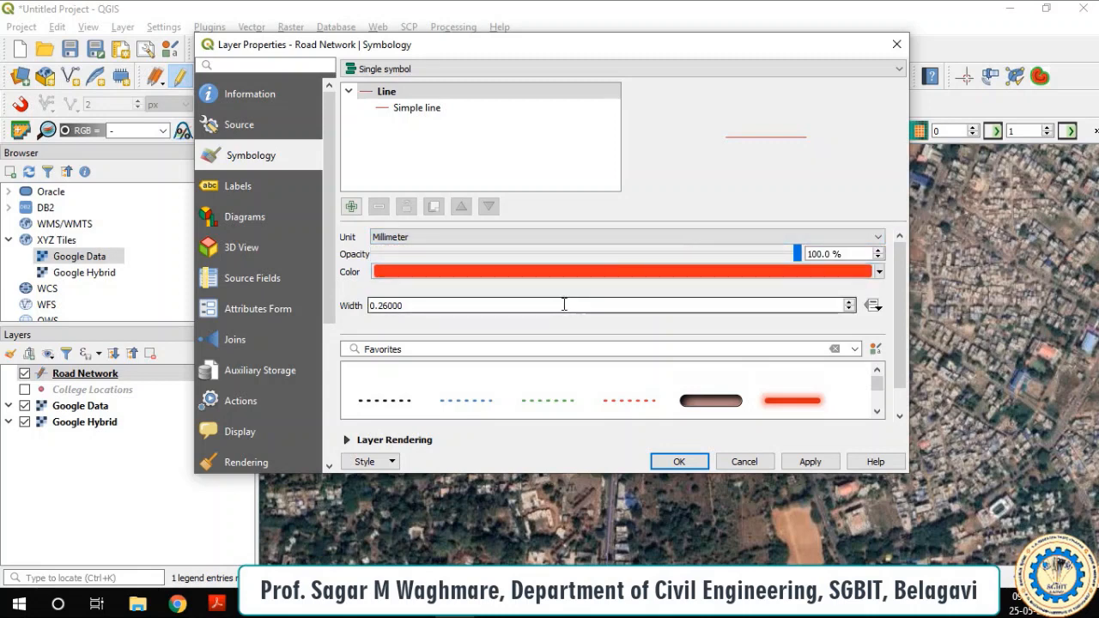
click(848, 303)
click(849, 302)
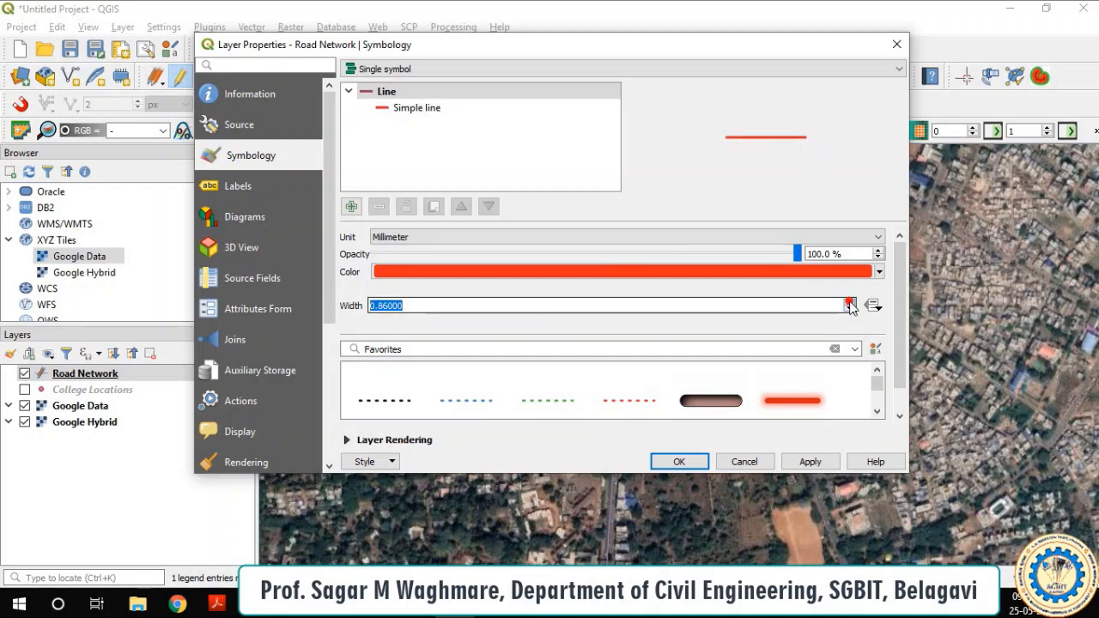
click(848, 302)
click(849, 302)
click(849, 303)
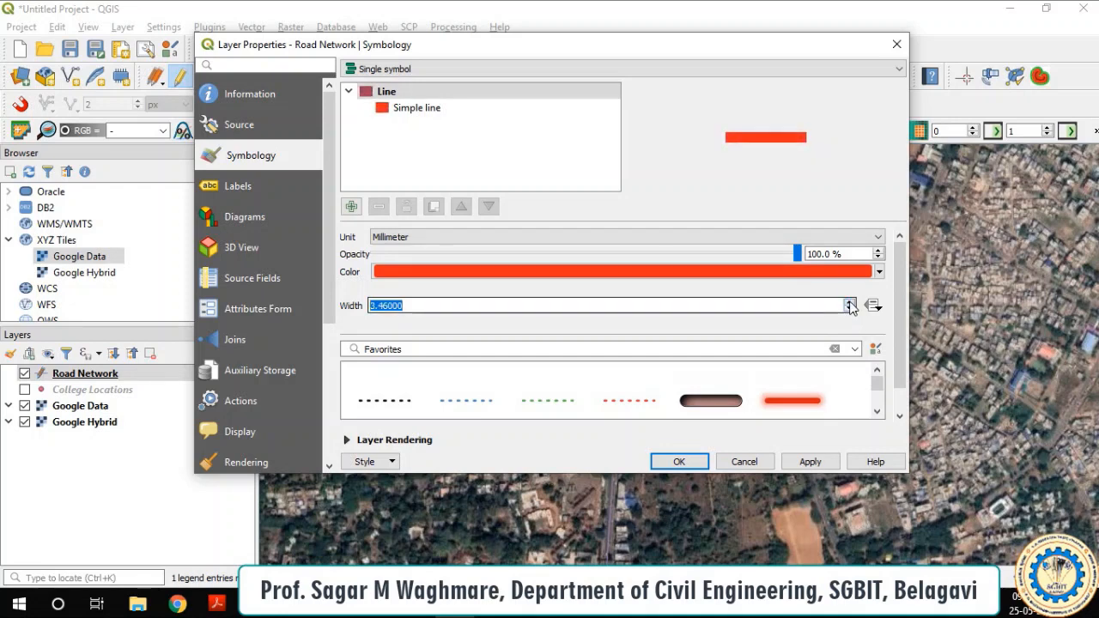
click(849, 303)
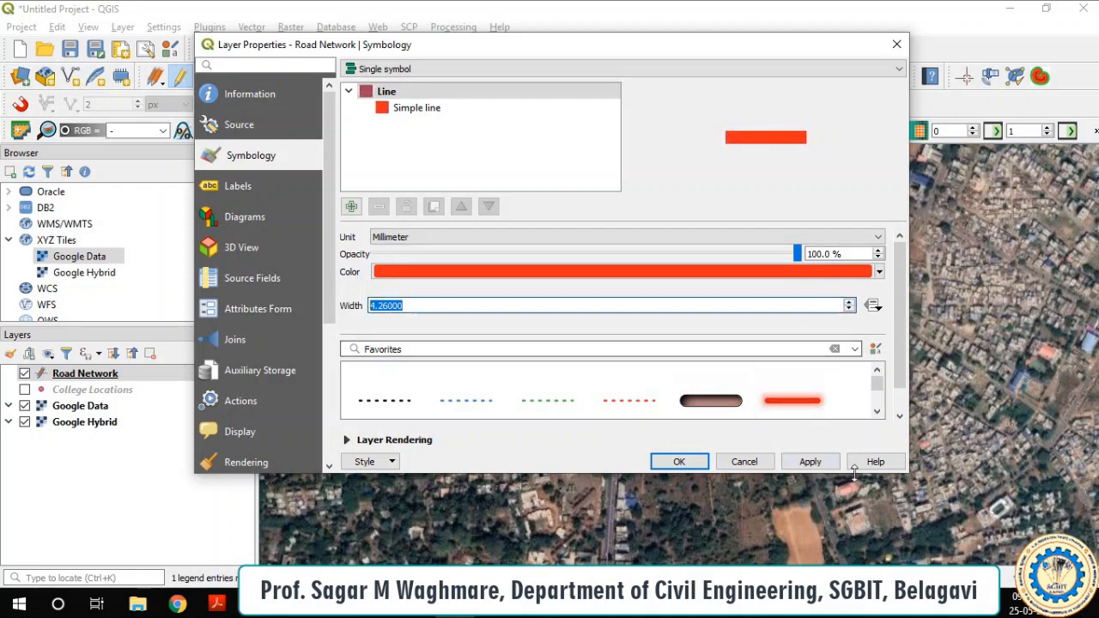
click(810, 462)
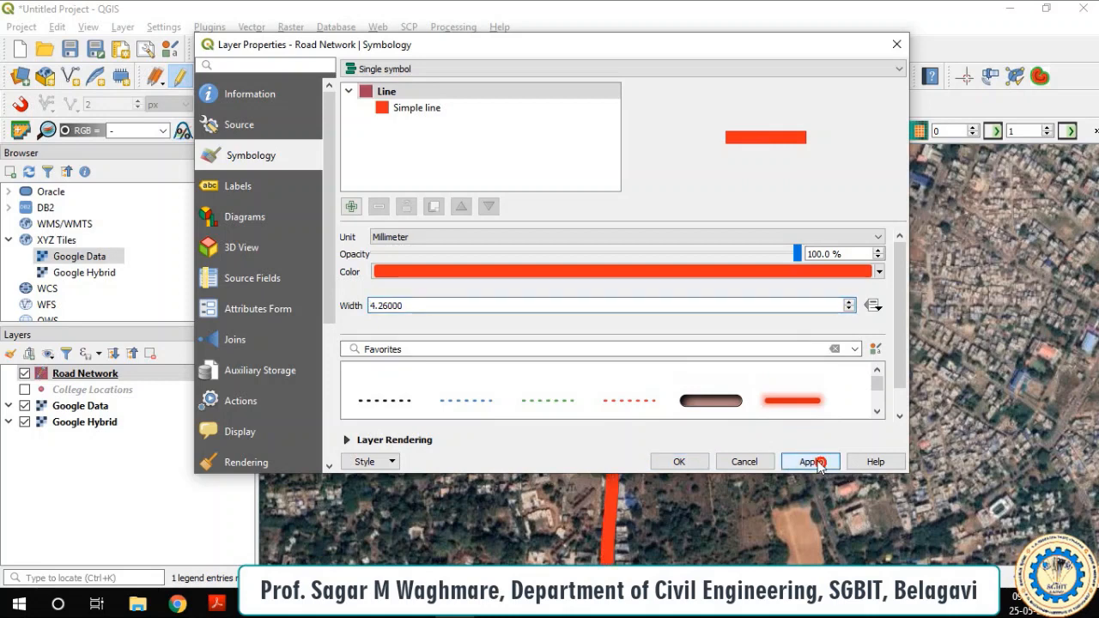
Step: Reduce the Road Network line width to 2.06, accept the symbology, and check the line's thickness over the imagery
click(848, 309)
click(848, 309)
click(848, 309)
click(849, 309)
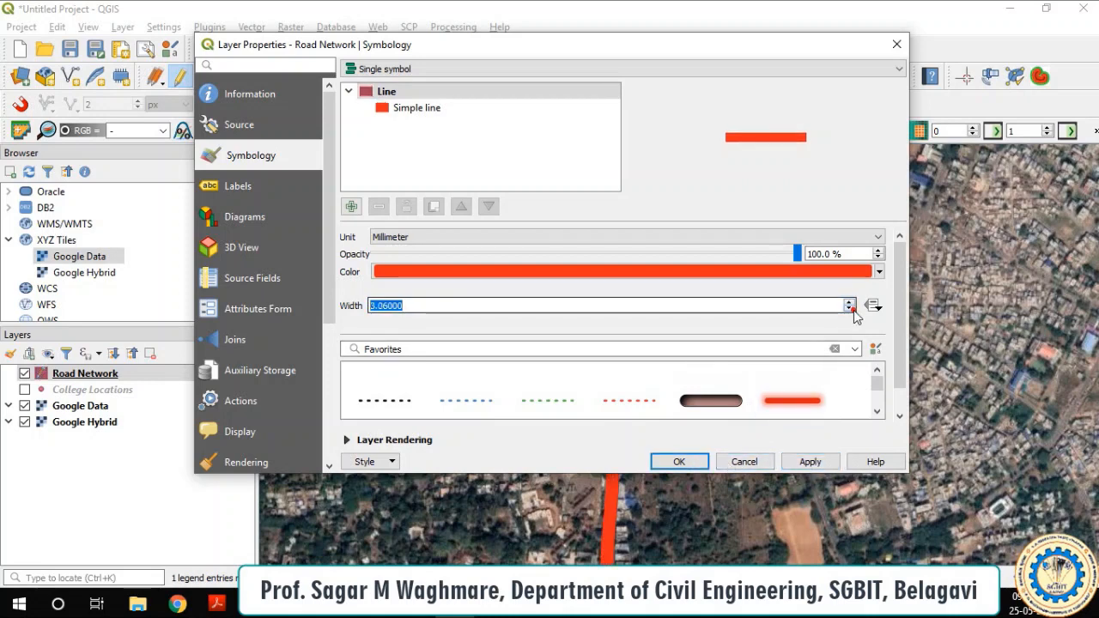
click(849, 309)
click(849, 309)
click(849, 309)
click(850, 309)
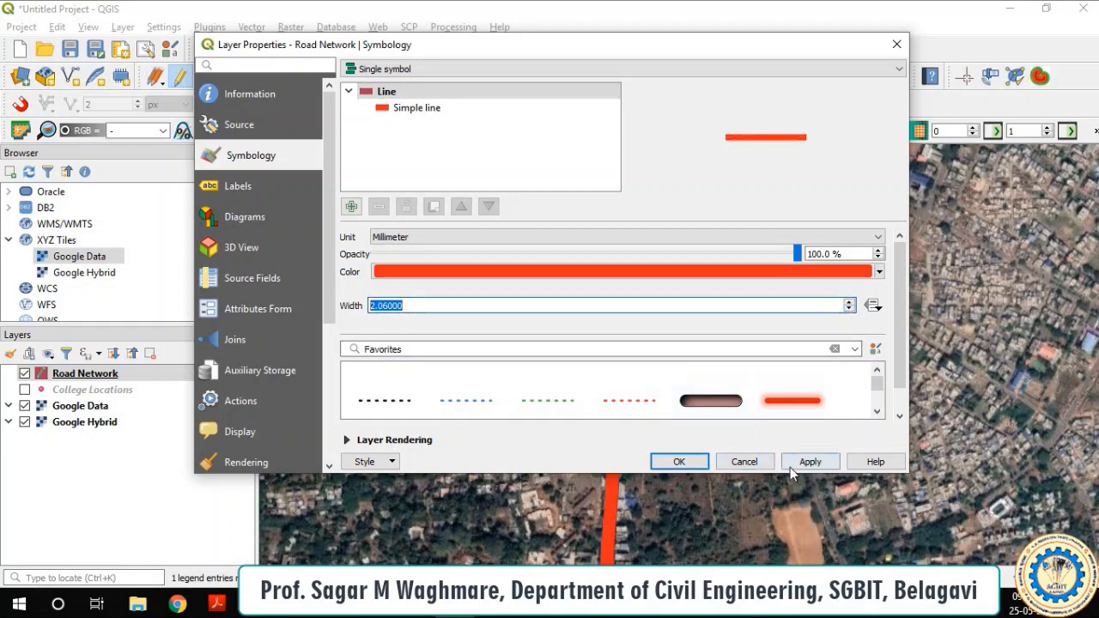
click(678, 461)
scroll(678, 404, down, 2)
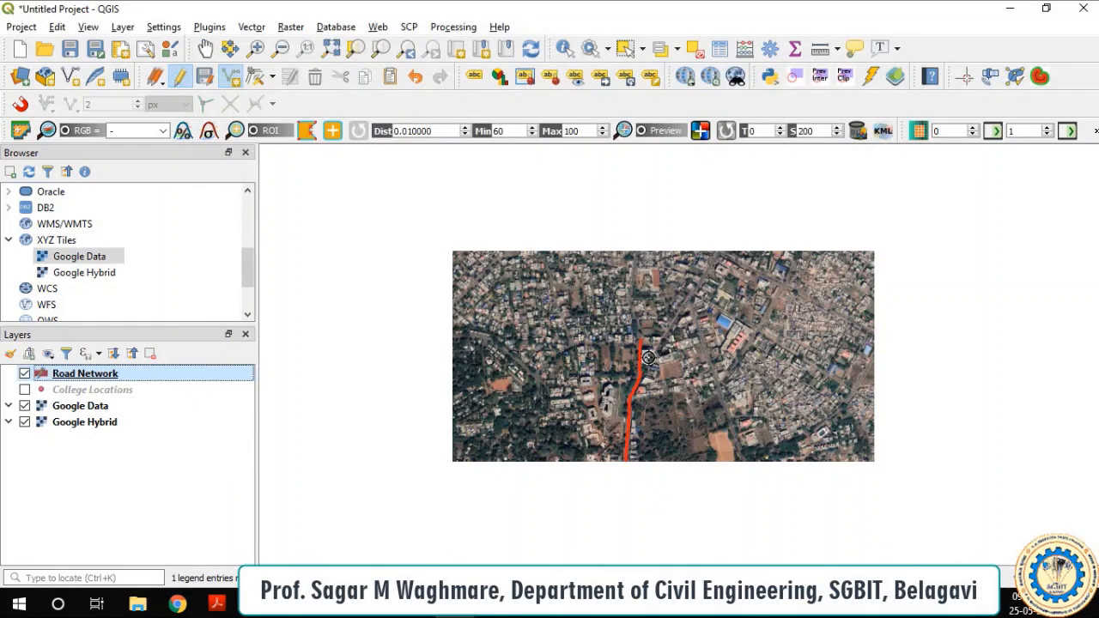
scroll(639, 411, up, 2)
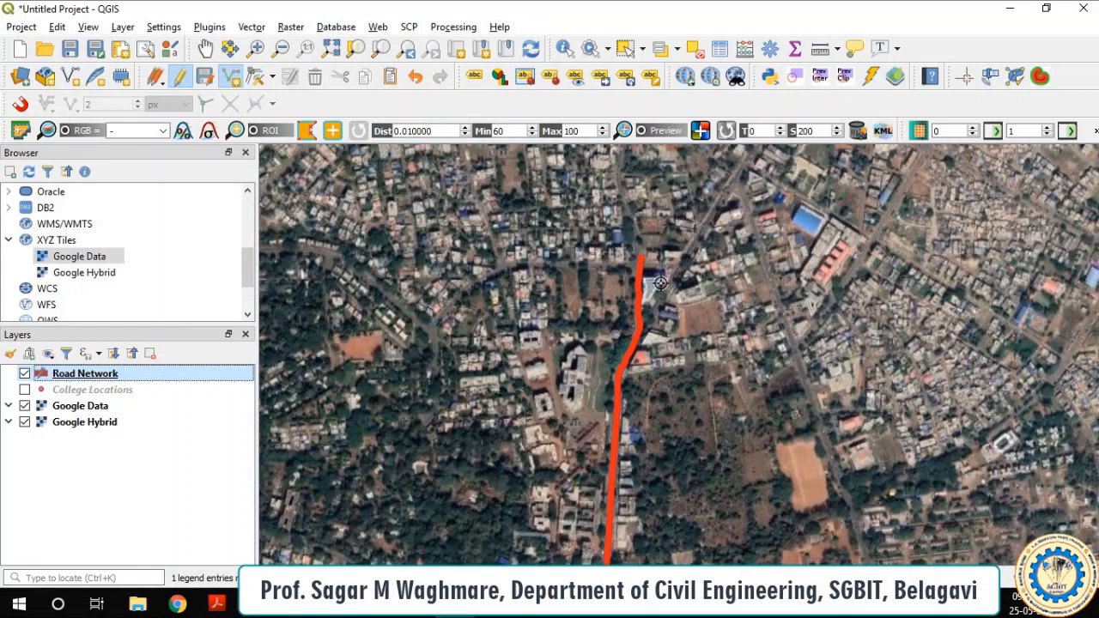
scroll(657, 288, up, 1)
scroll(619, 316, up, 1)
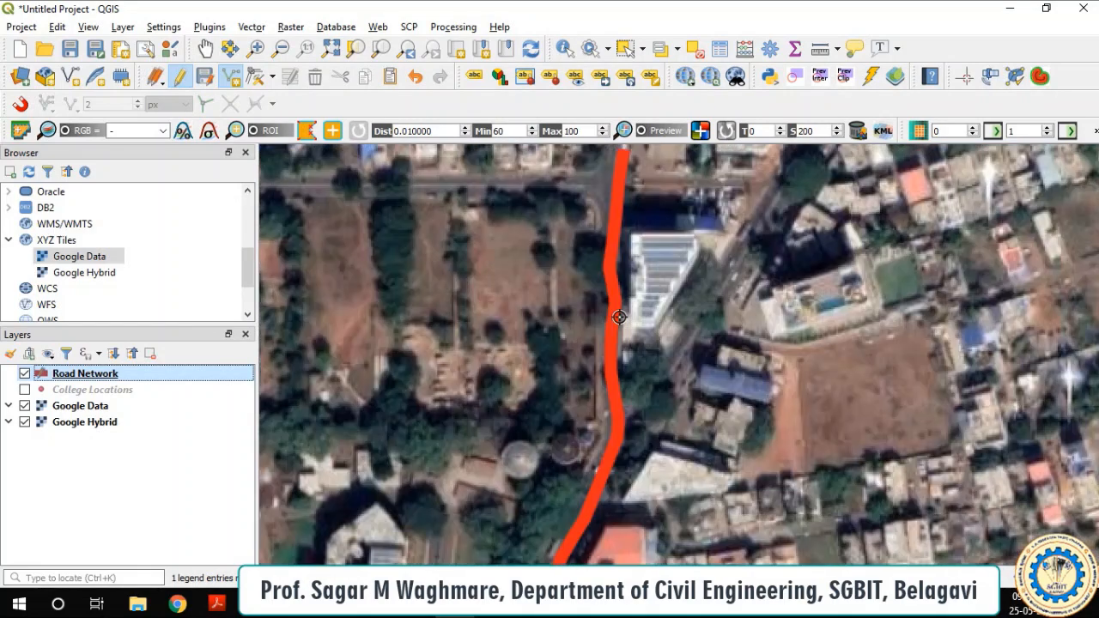
Step: Set the Road Network line width to 1 millimetre and accept the symbology
right_click(114, 378)
click(138, 359)
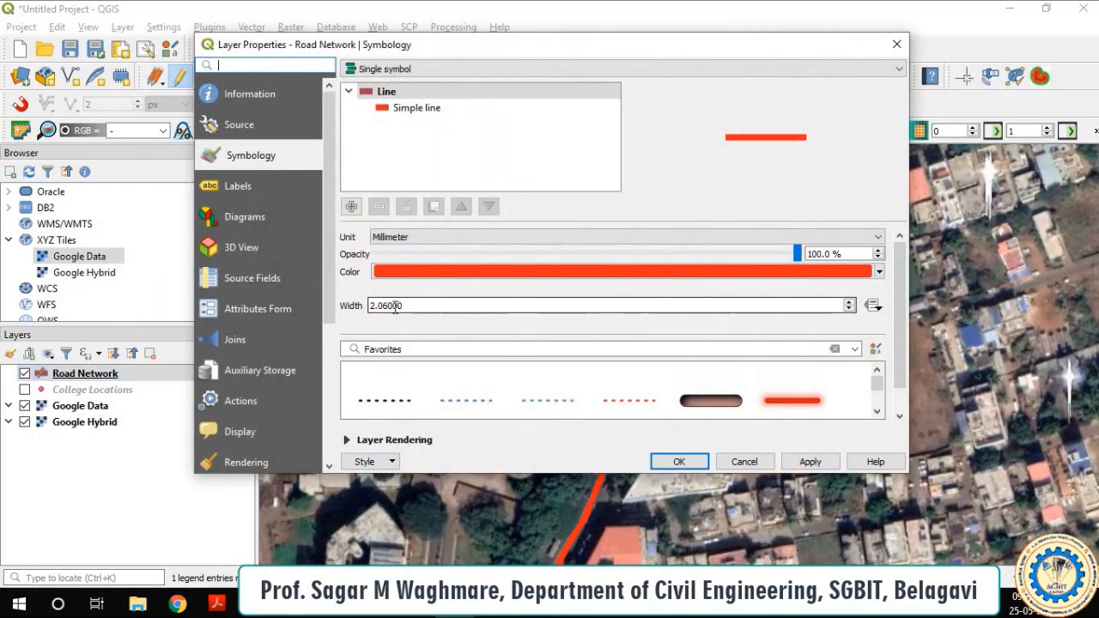
double_click(395, 307)
text(1)
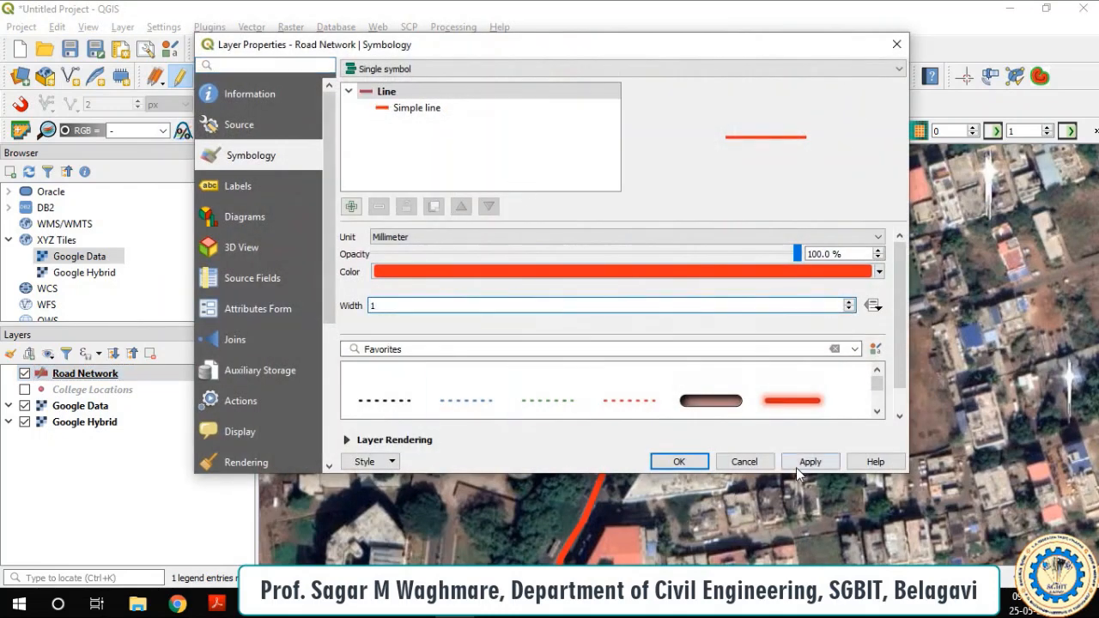
click(796, 464)
click(691, 462)
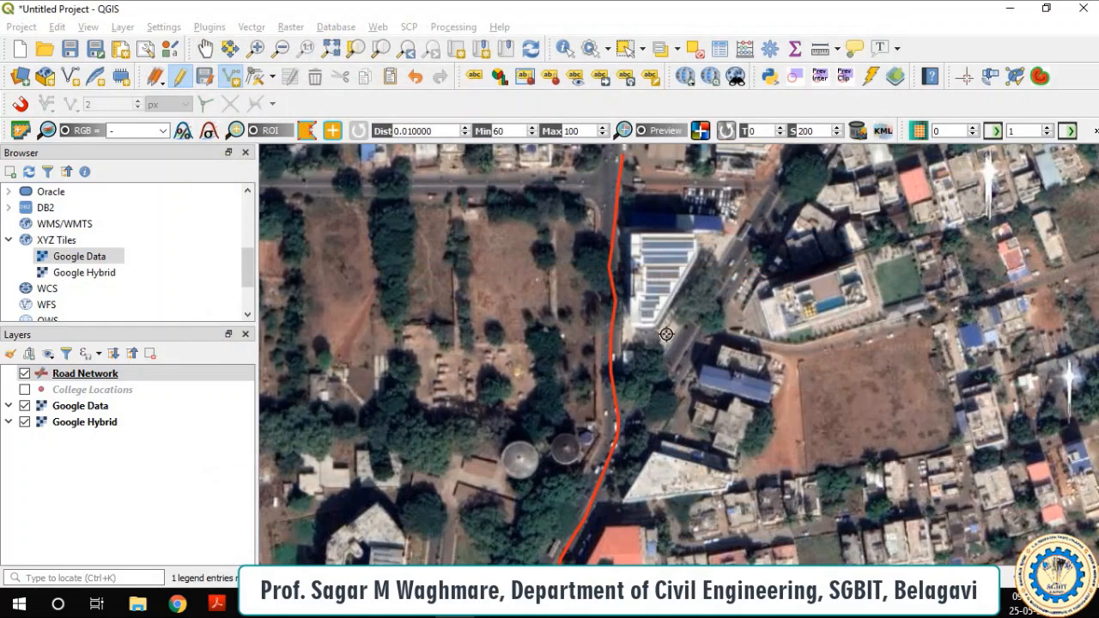
Step: Start a new road line at the crossroads and trace the short link road east to the diagonal main road
scroll(667, 334, down, 2)
scroll(669, 341, up, 1)
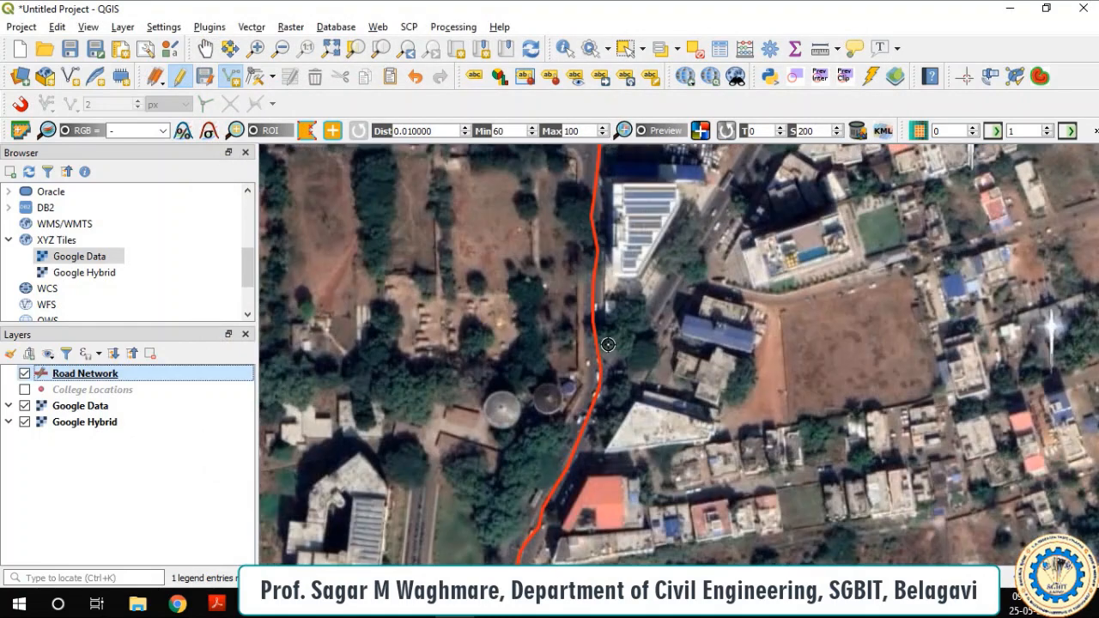
scroll(609, 345, up, 1)
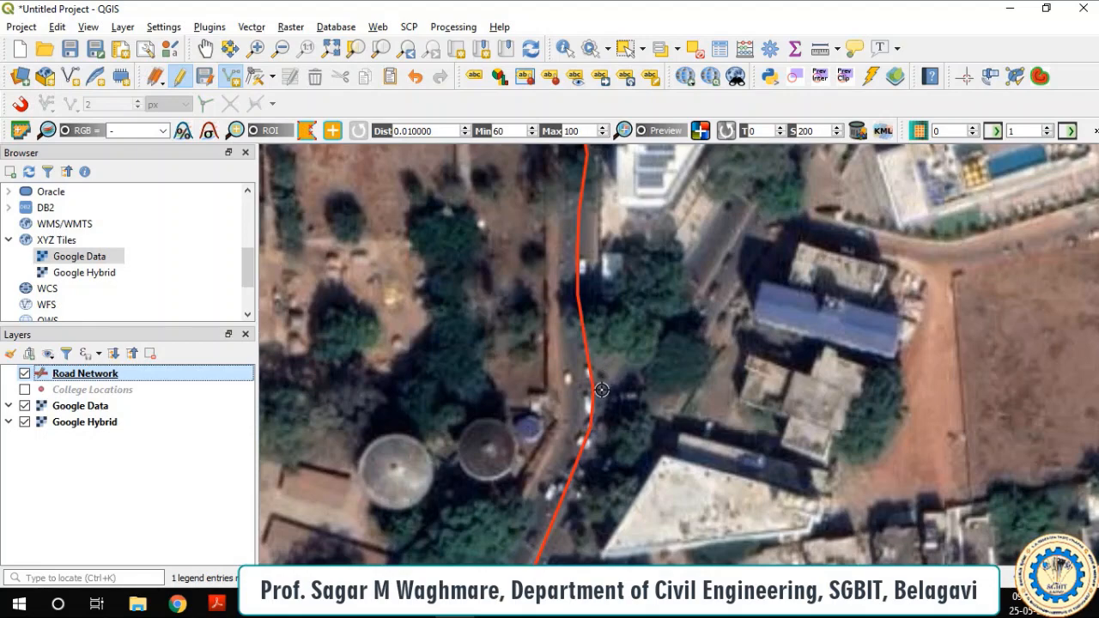
scroll(601, 390, down, 2)
scroll(594, 336, up, 3)
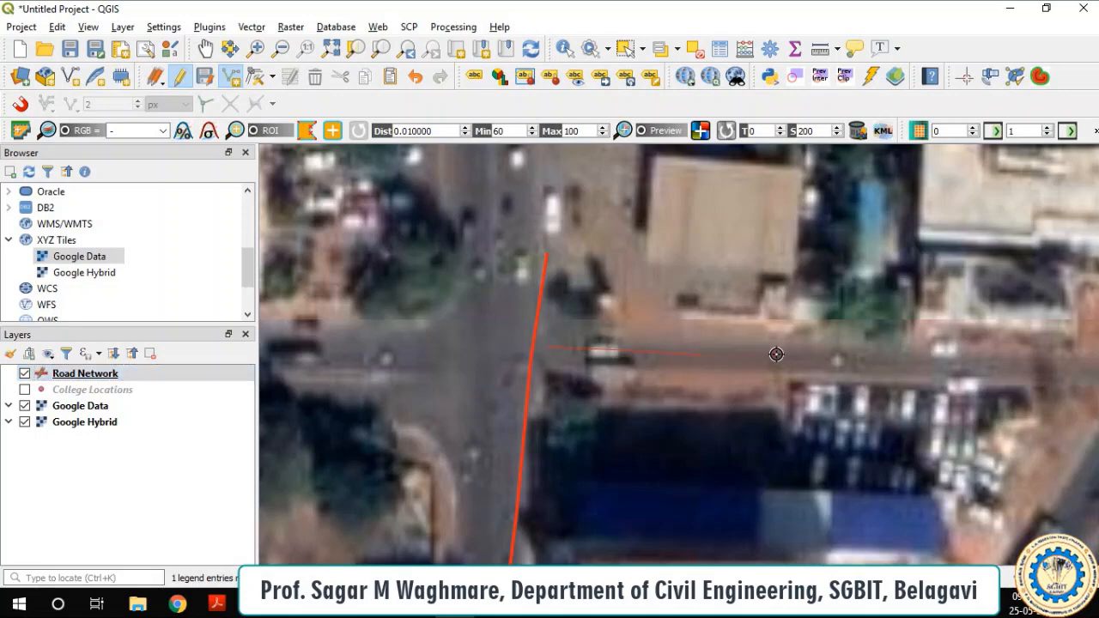
scroll(878, 362, down, 2)
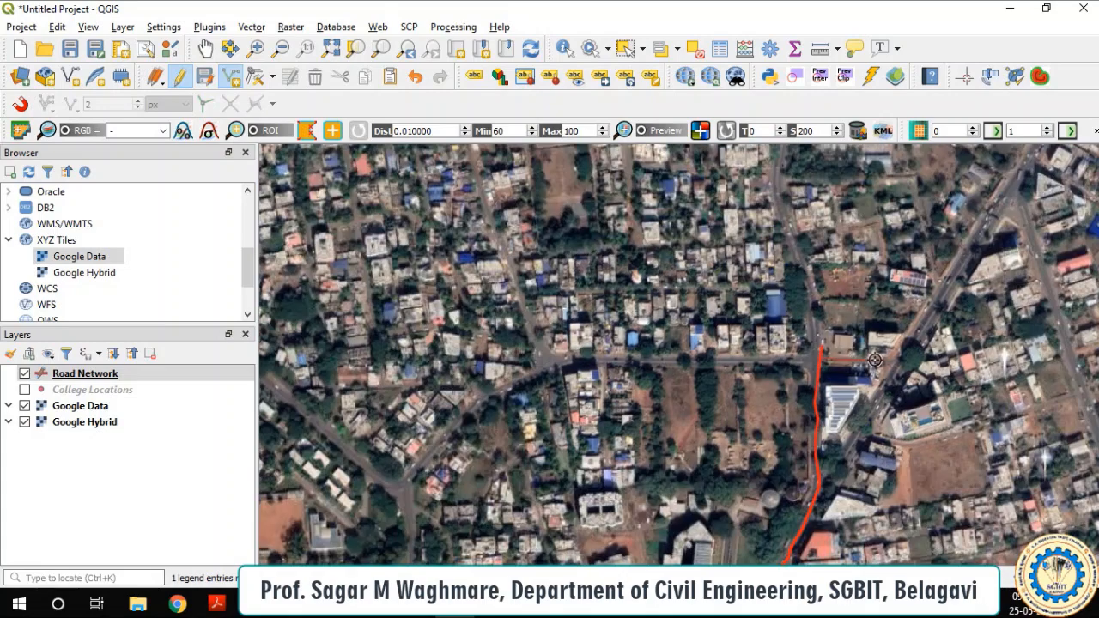
scroll(875, 361, up, 3)
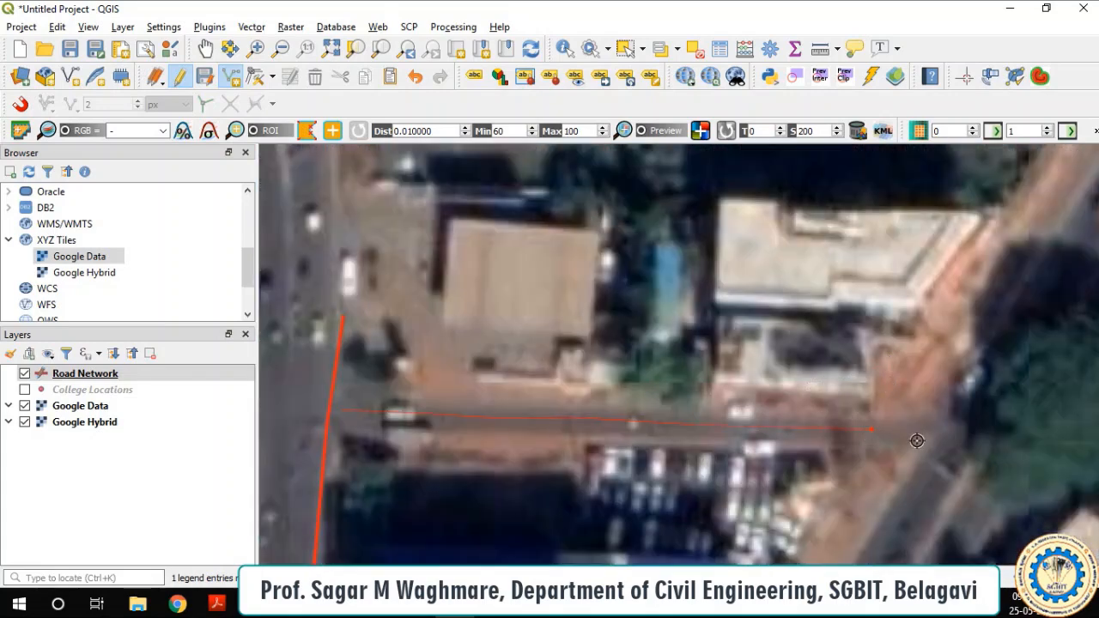
scroll(916, 437, down, 2)
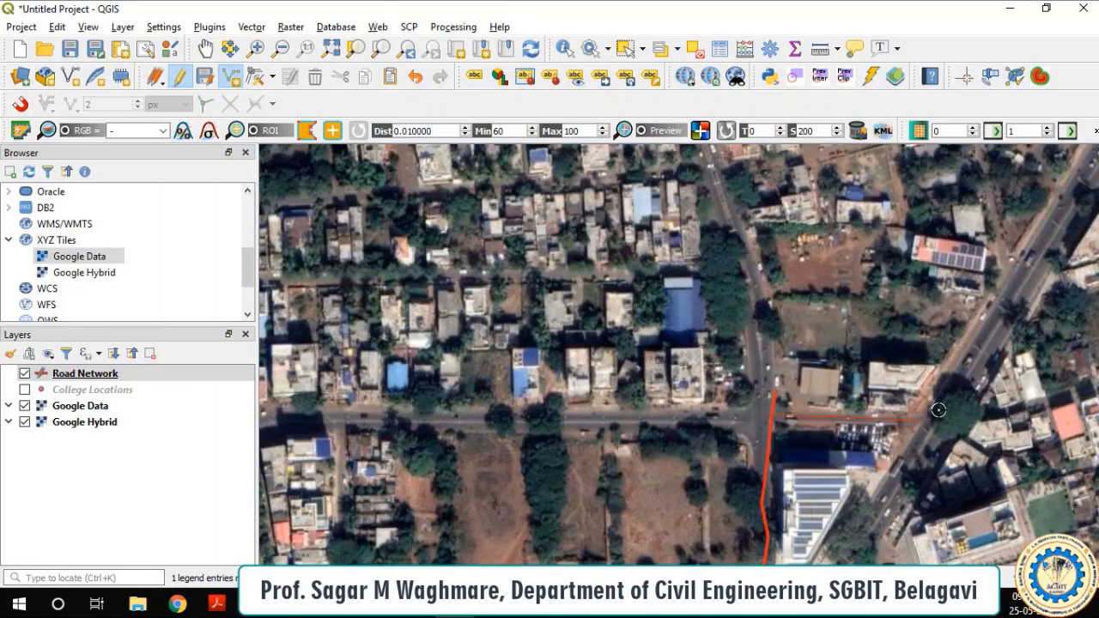
click(939, 411)
Step: Continue the new line north-east along the diagonal main road to the approach of the road fork
click(963, 373)
scroll(1019, 282, down, 2)
scroll(1047, 232, up, 2)
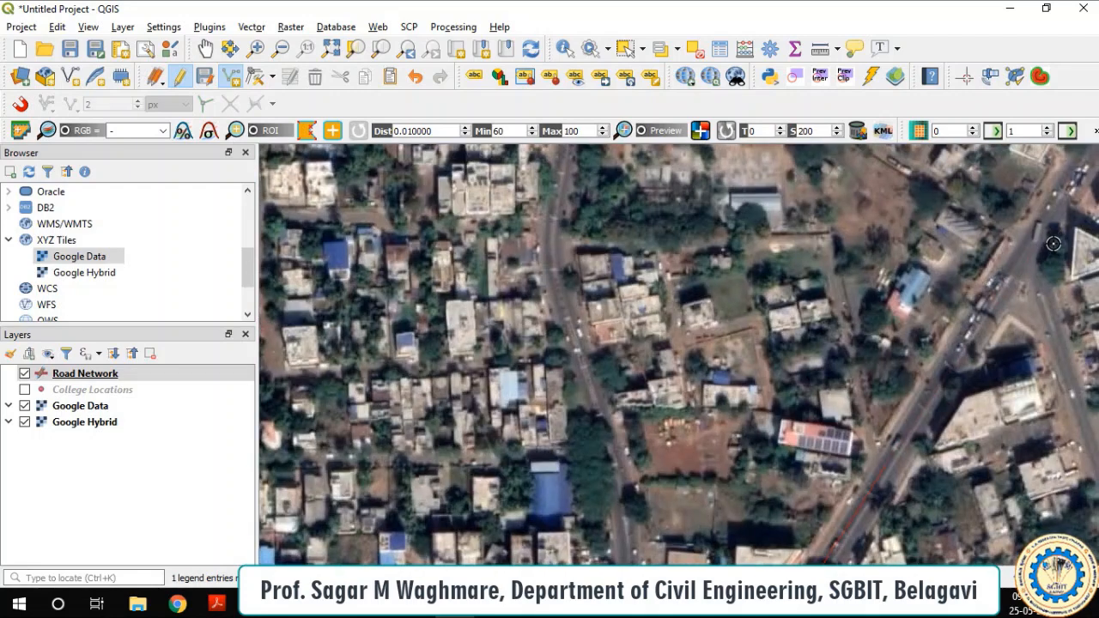
click(916, 414)
scroll(1017, 255, down, 3)
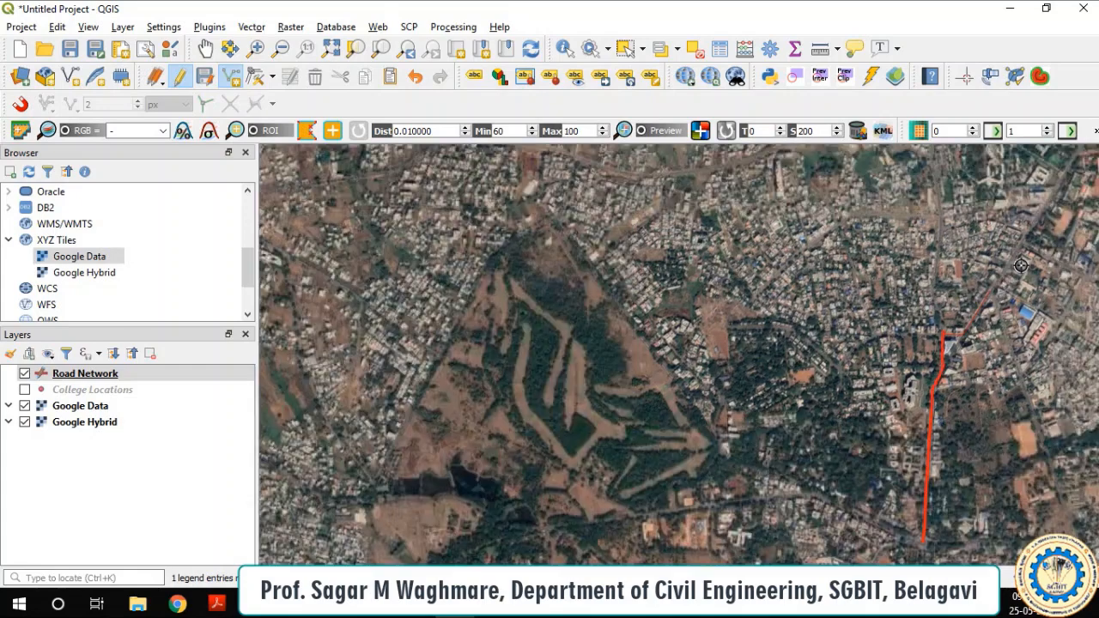
scroll(1020, 266, up, 1)
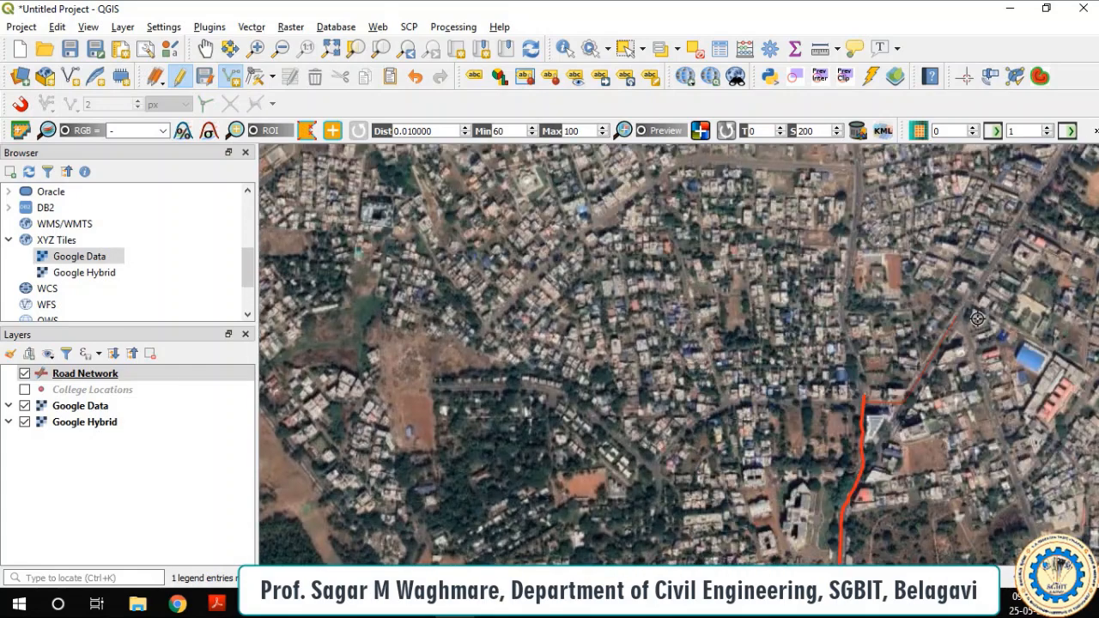
Step: Extend the line past the fork with closely spaced vertices, up to the stretch beside the square courtyard building
drag(977, 320, 586, 395)
scroll(660, 339, up, 2)
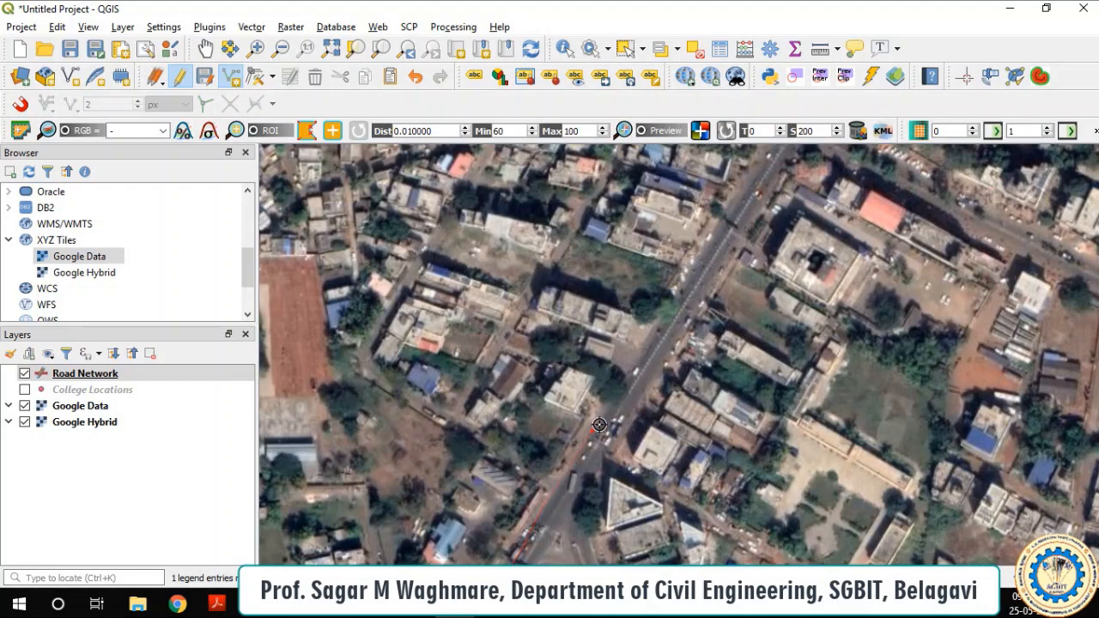
click(600, 425)
click(630, 389)
click(672, 323)
click(698, 277)
click(734, 228)
scroll(754, 195, down, 2)
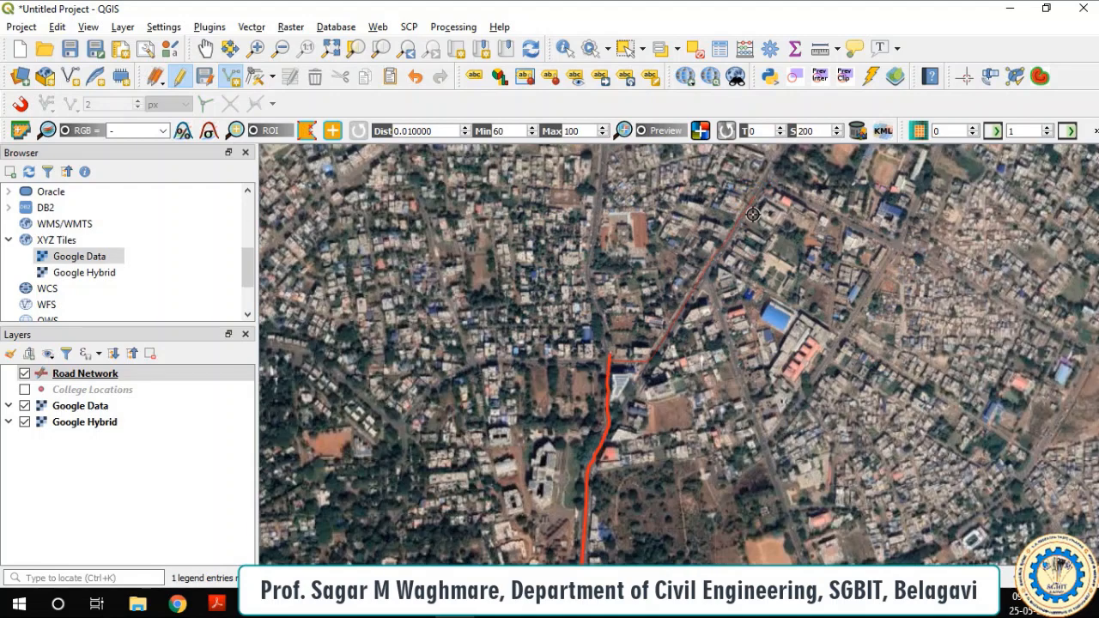
Step: Continue the line north-east along the main road to its junction with the straight reddish dirt road
scroll(631, 434, up, 1)
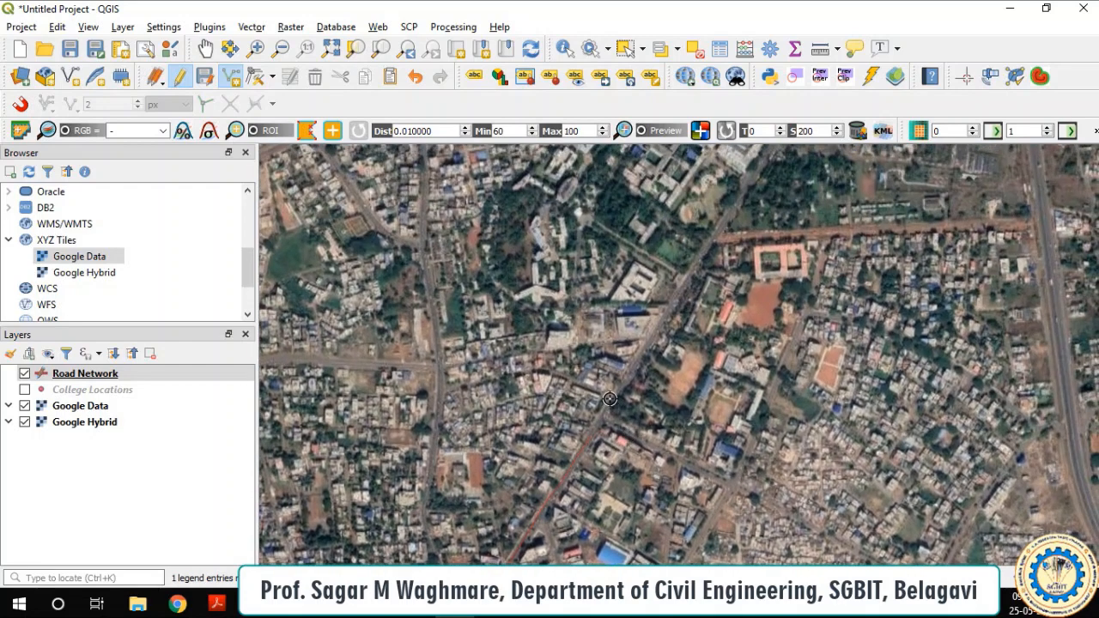
scroll(610, 399, up, 1)
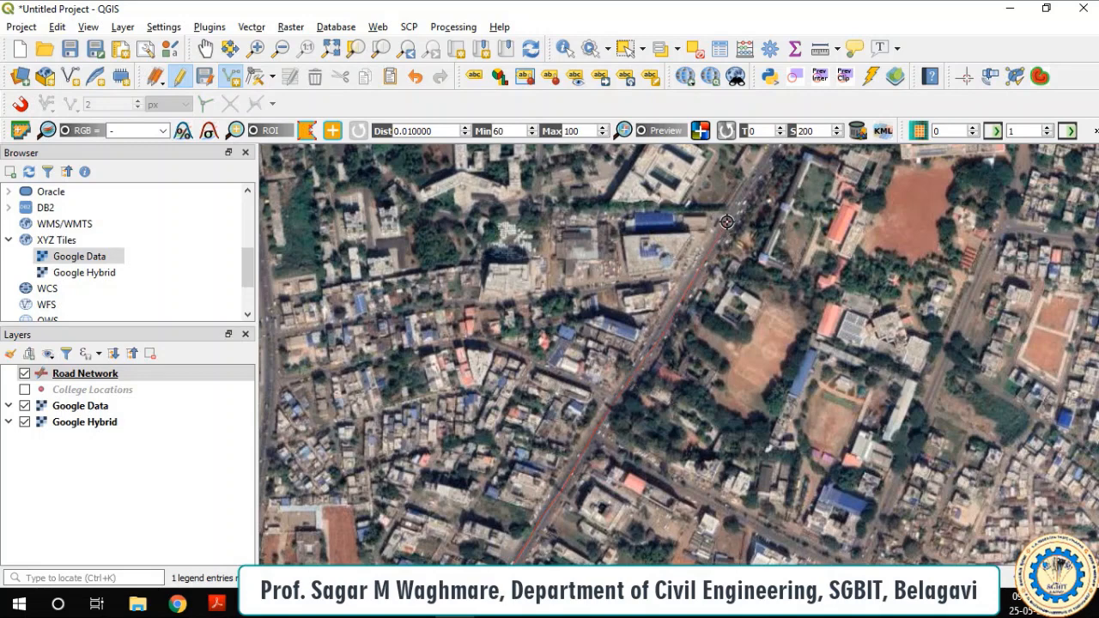
scroll(727, 222, down, 3)
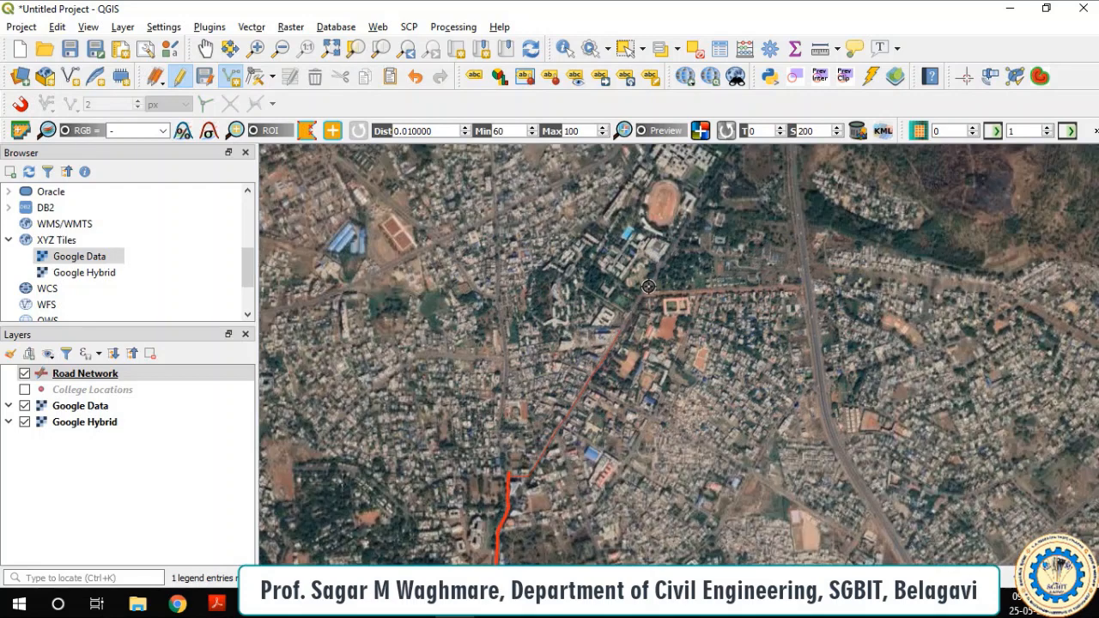
scroll(648, 286, up, 2)
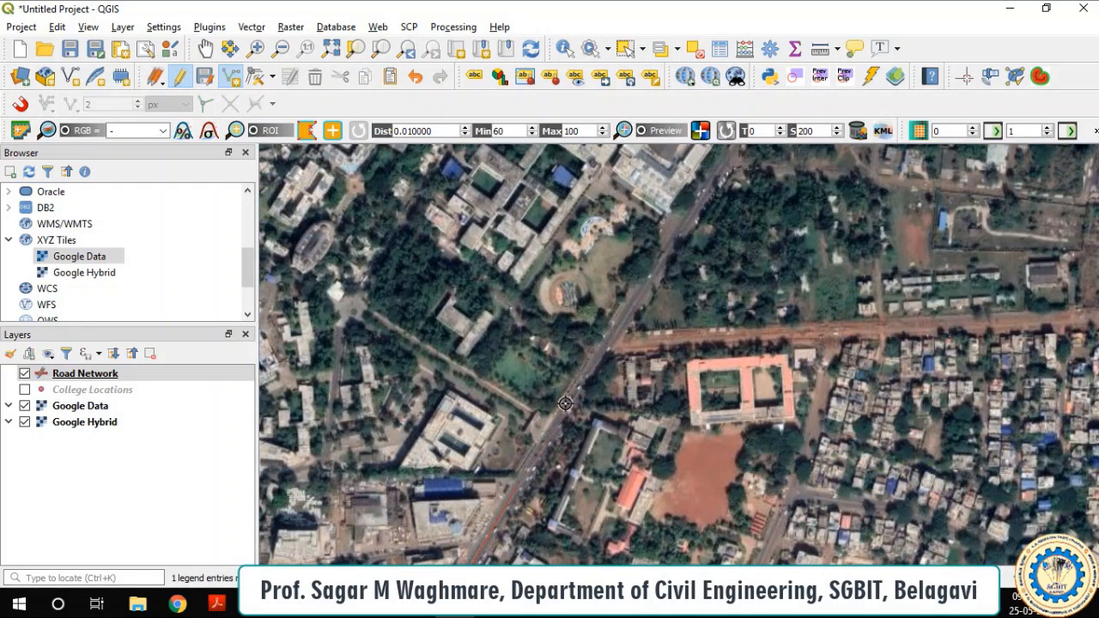
click(612, 336)
scroll(650, 281, down, 1)
scroll(656, 282, up, 1)
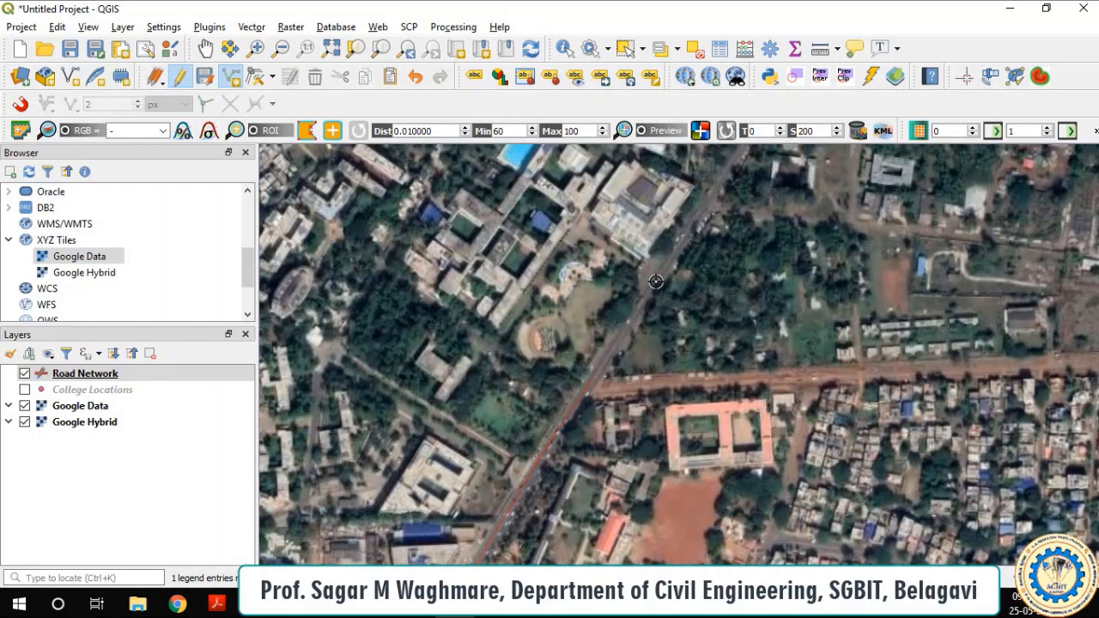
Step: Extend the line north-east along the main road and finish it beside the building east of the running track
drag(656, 282, 594, 370)
click(563, 417)
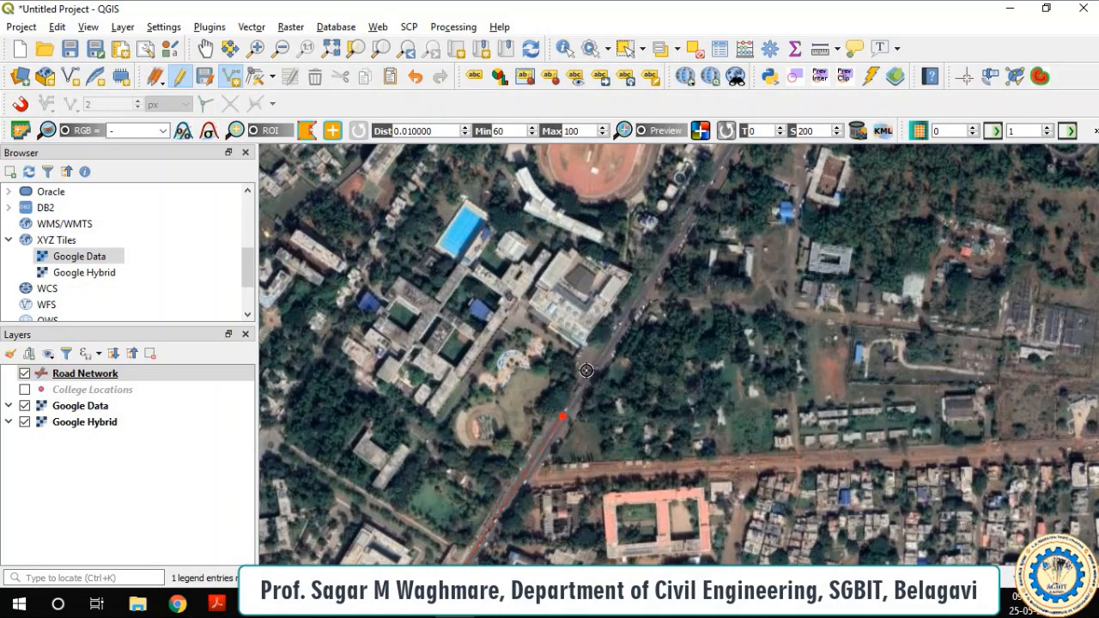
click(599, 350)
drag(689, 223, 599, 376)
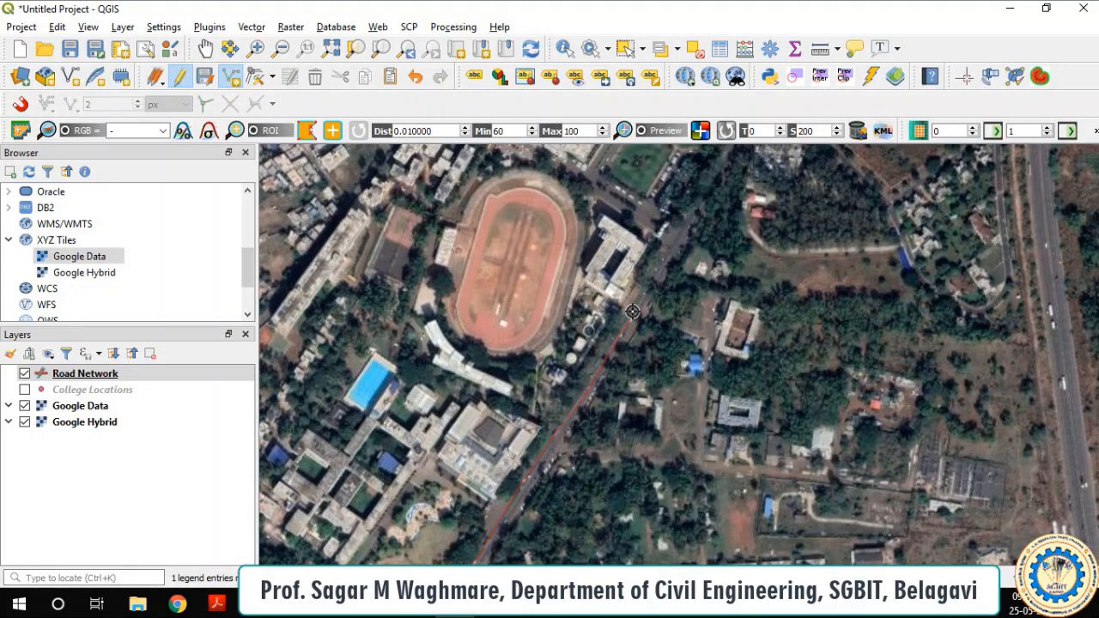
right_click(632, 311)
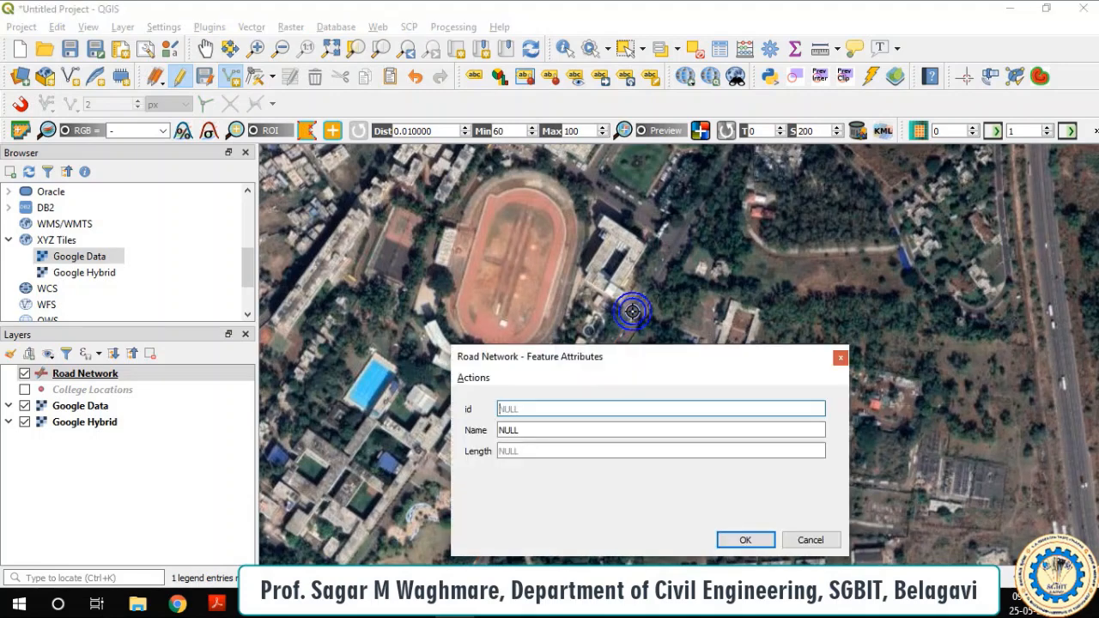
Step: Give the new road id 2 and the name "Sadanagar to KLE Hospital", and save its attributes
click(544, 430)
double_click(544, 430)
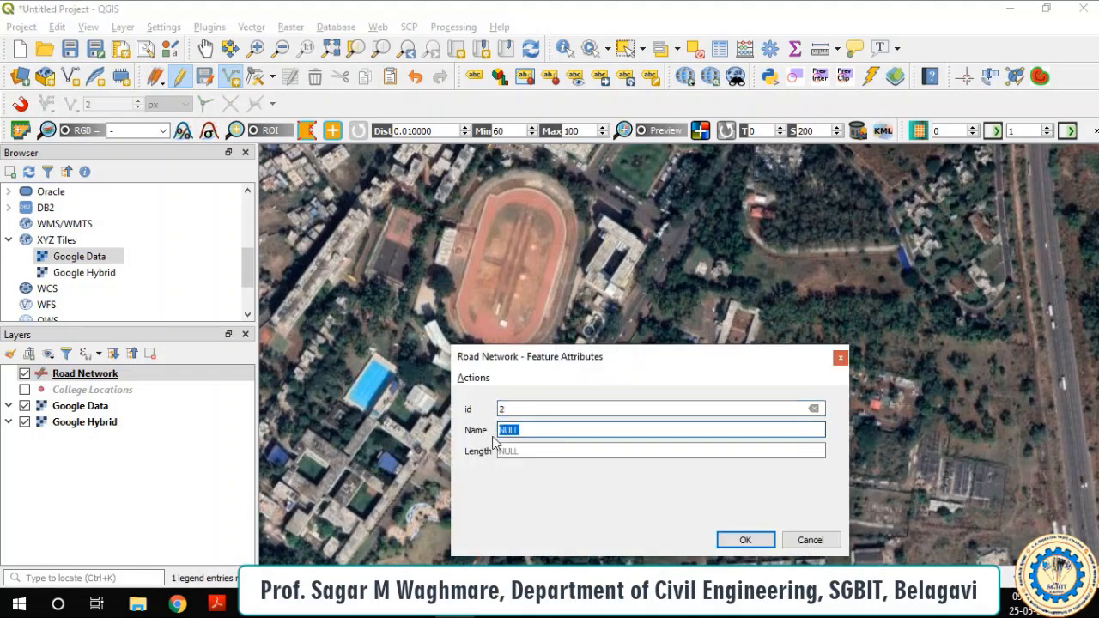
text(Sadanagar to KLE Hospital)
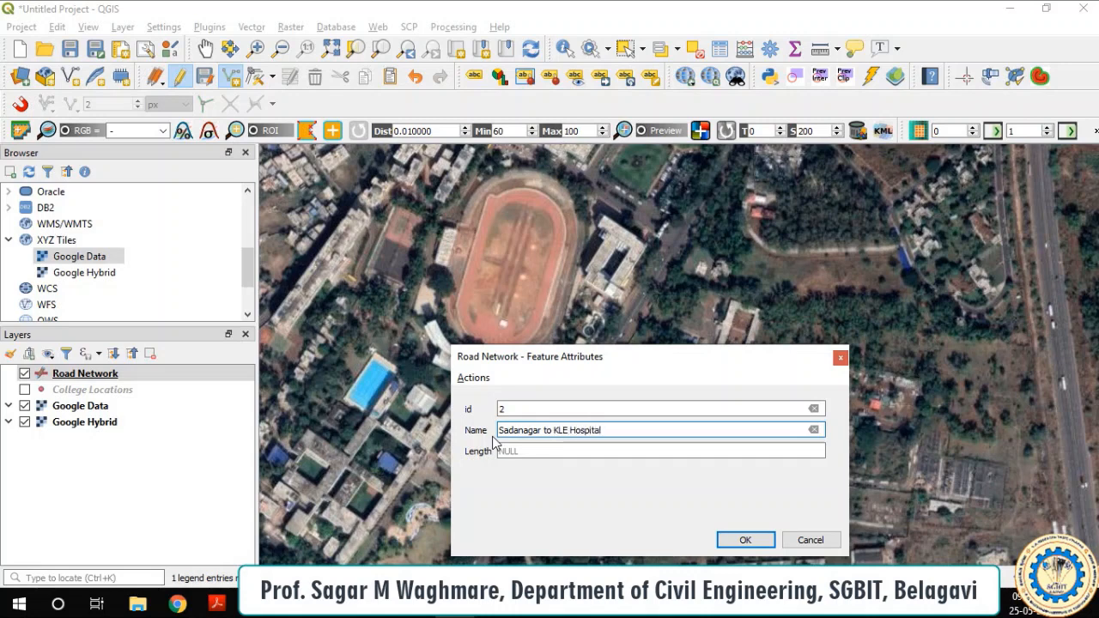
click(745, 540)
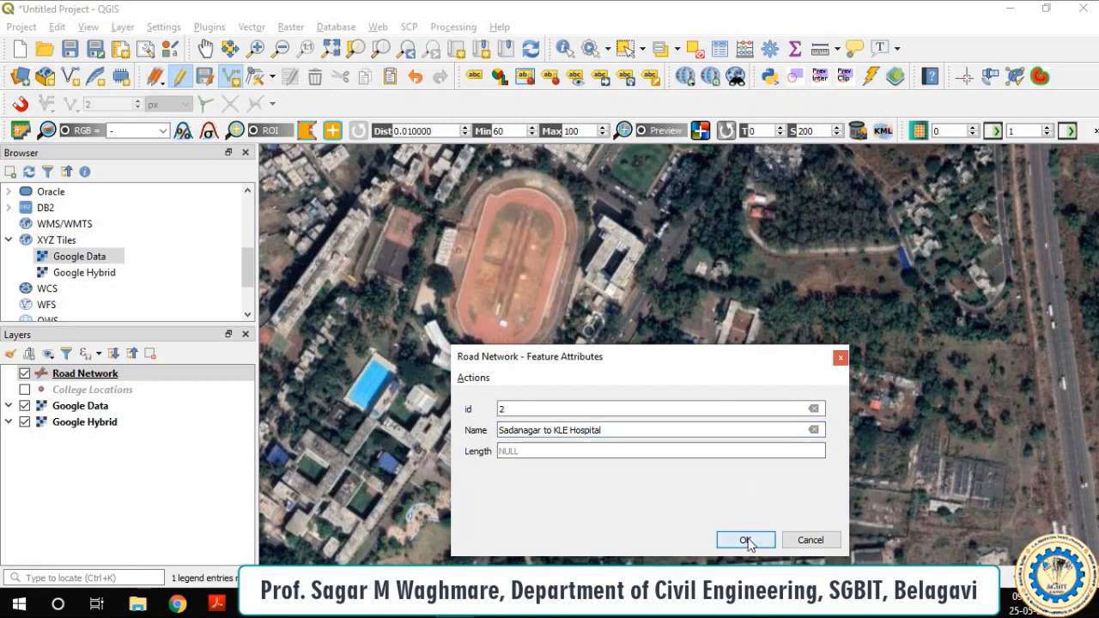
Step: Start a new road line at the main road's junction with the reddish dirt road and run it east along the dirt road
scroll(617, 313, down, 2)
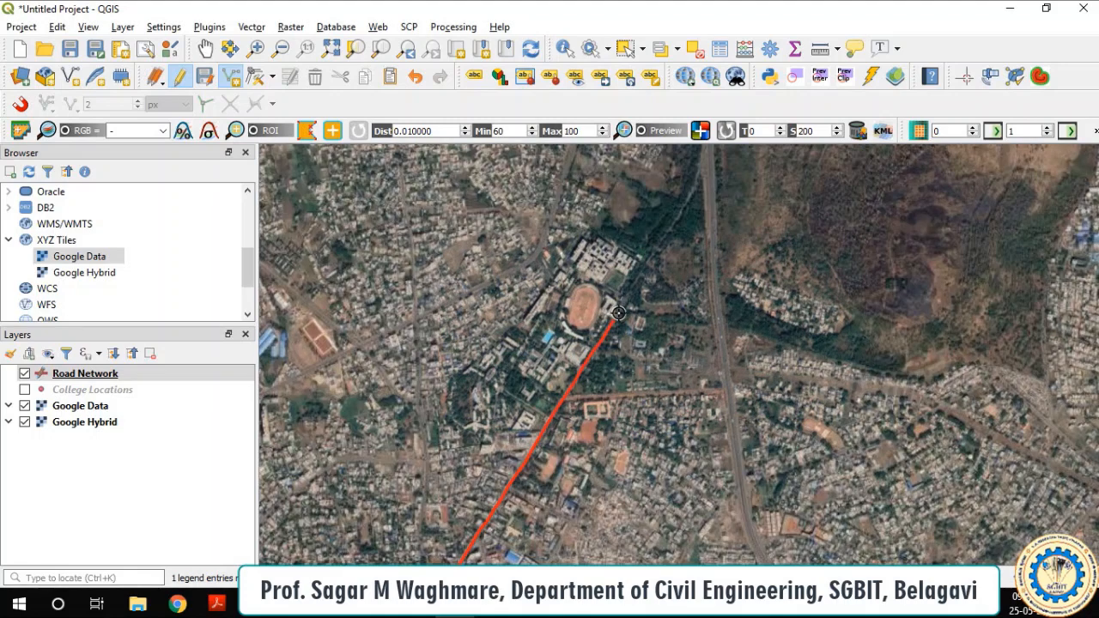
scroll(618, 313, down, 1)
scroll(643, 364, up, 3)
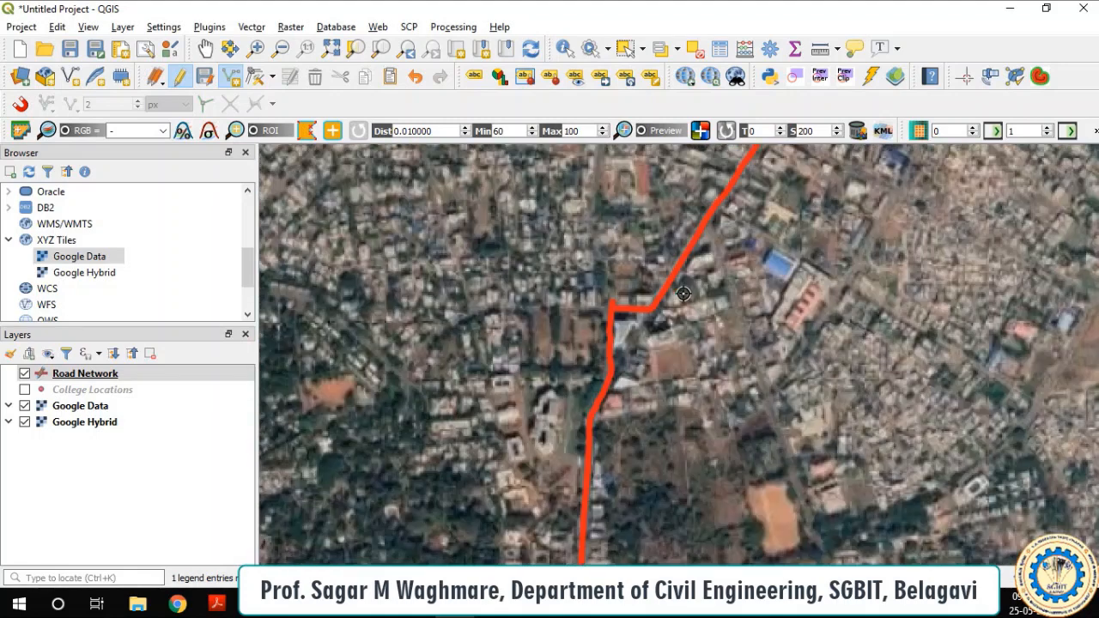
scroll(683, 293, up, 3)
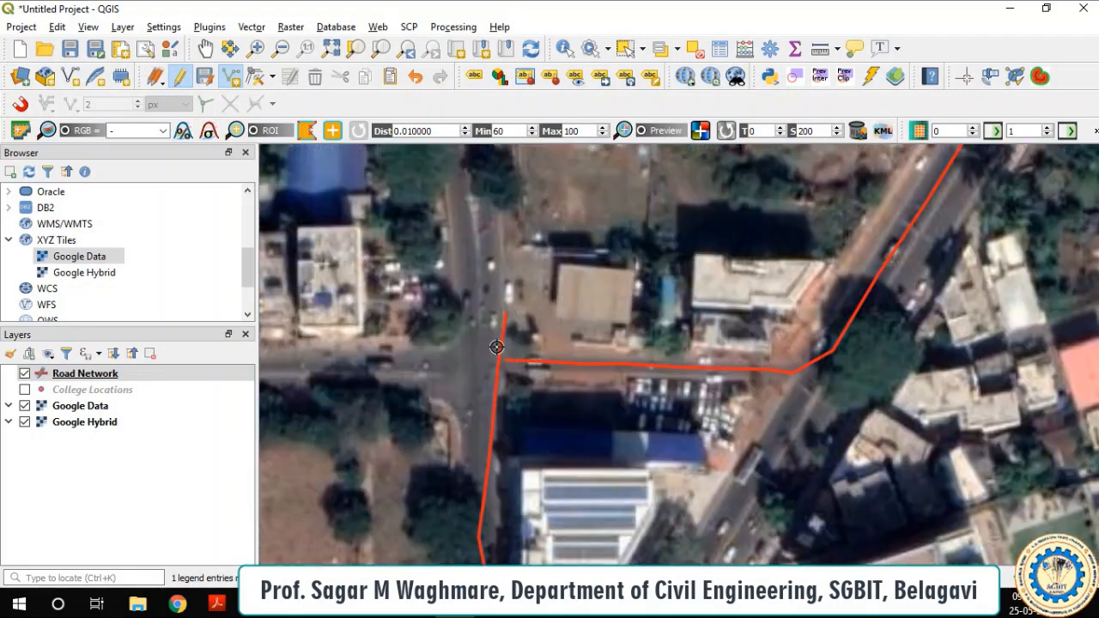
scroll(515, 356, down, 3)
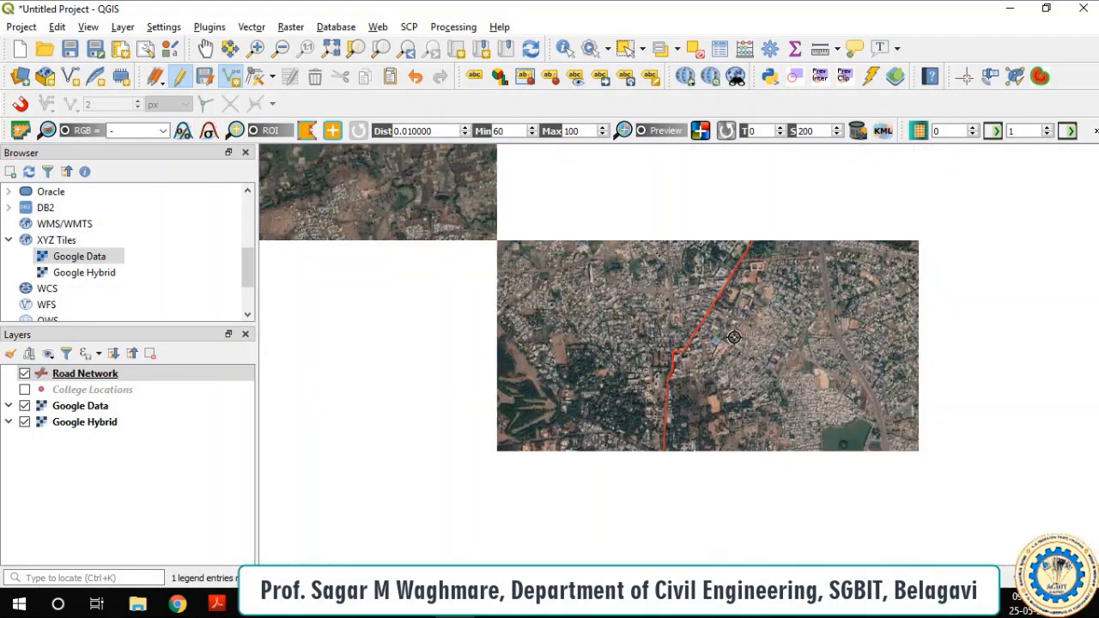
scroll(734, 337, up, 4)
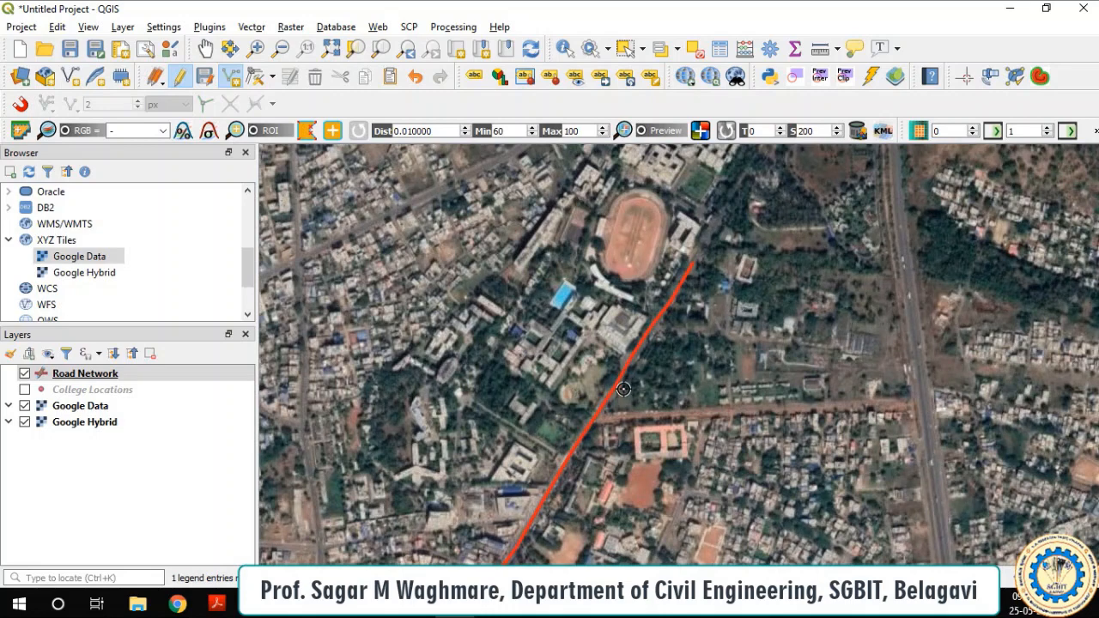
scroll(592, 419, up, 1)
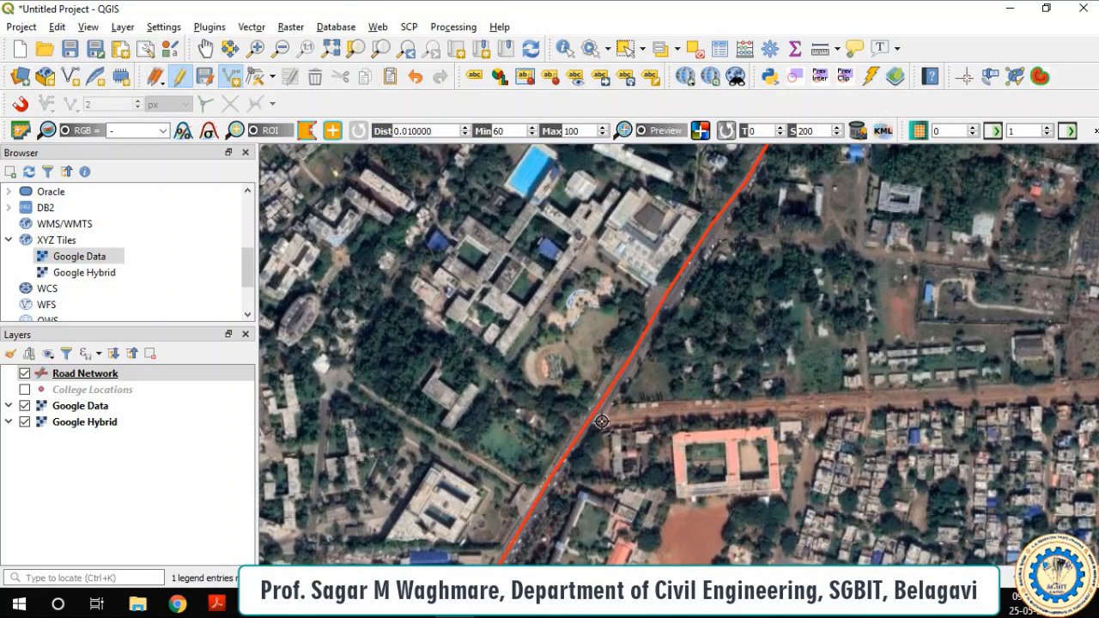
scroll(601, 421, up, 2)
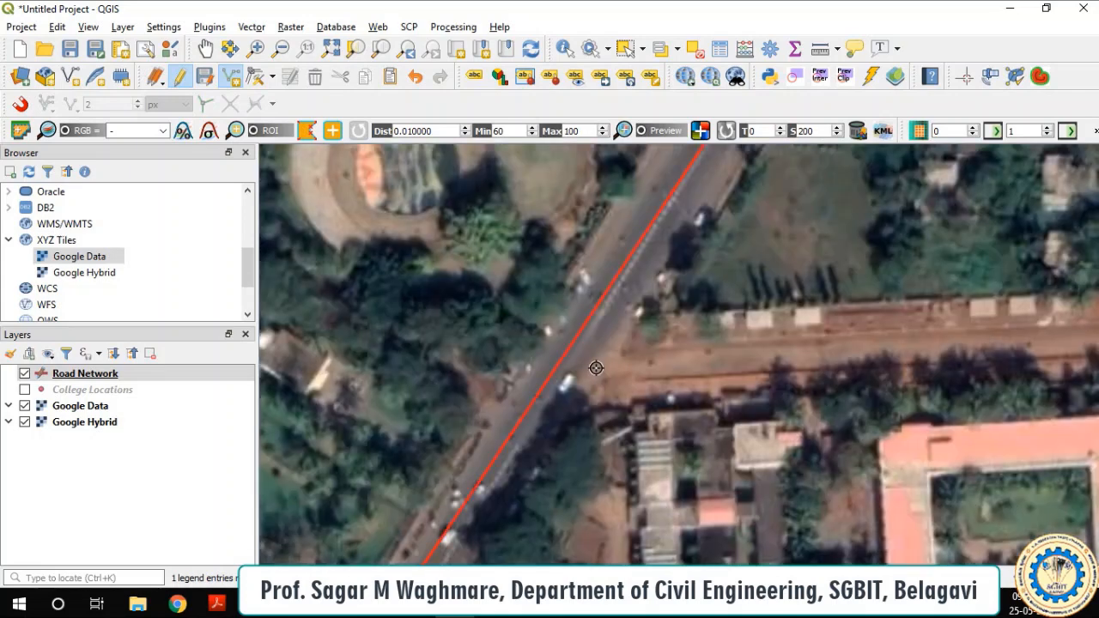
click(649, 366)
scroll(827, 356, down, 2)
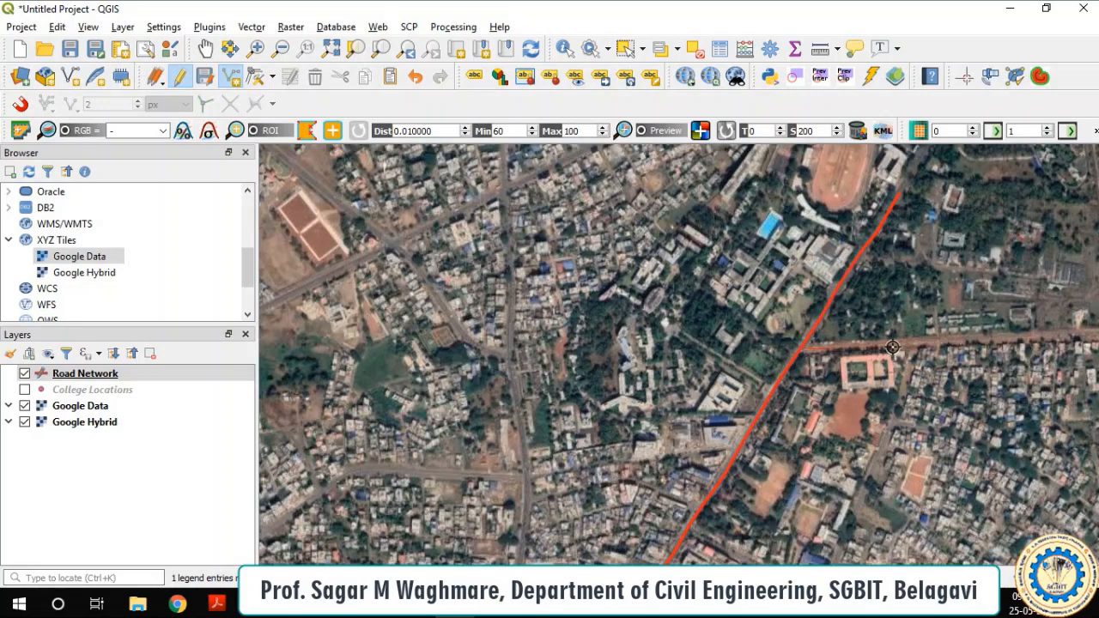
Step: Continue the line east along the dirt road, past the pink-roofed courtyard building, to the side road turning south
scroll(893, 348, up, 3)
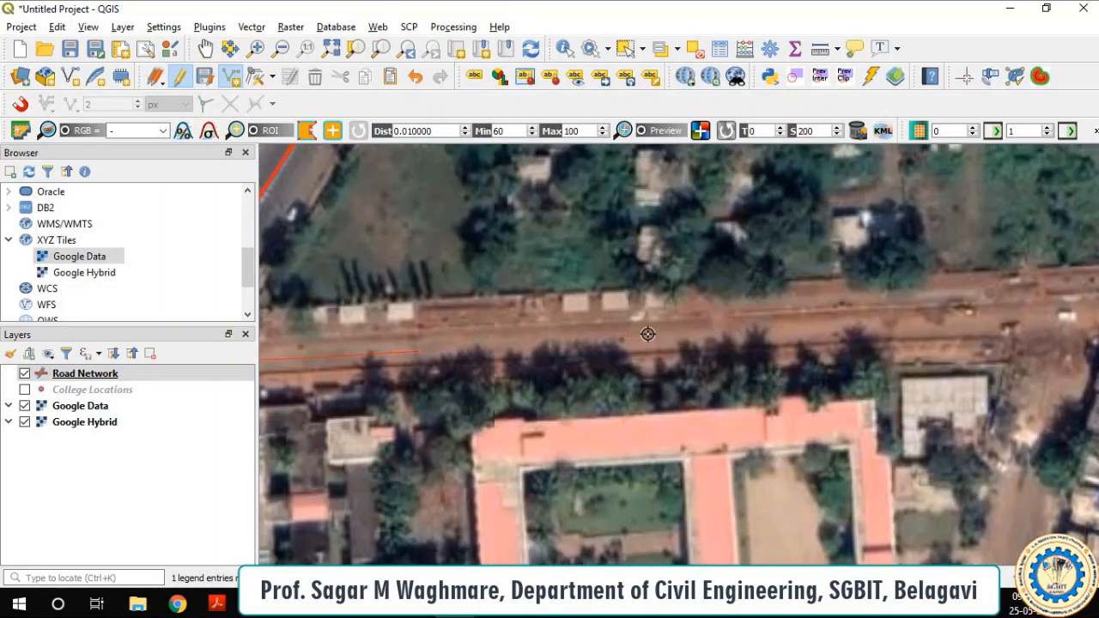
click(853, 331)
click(953, 314)
click(1028, 322)
click(1050, 332)
scroll(1044, 404, down, 2)
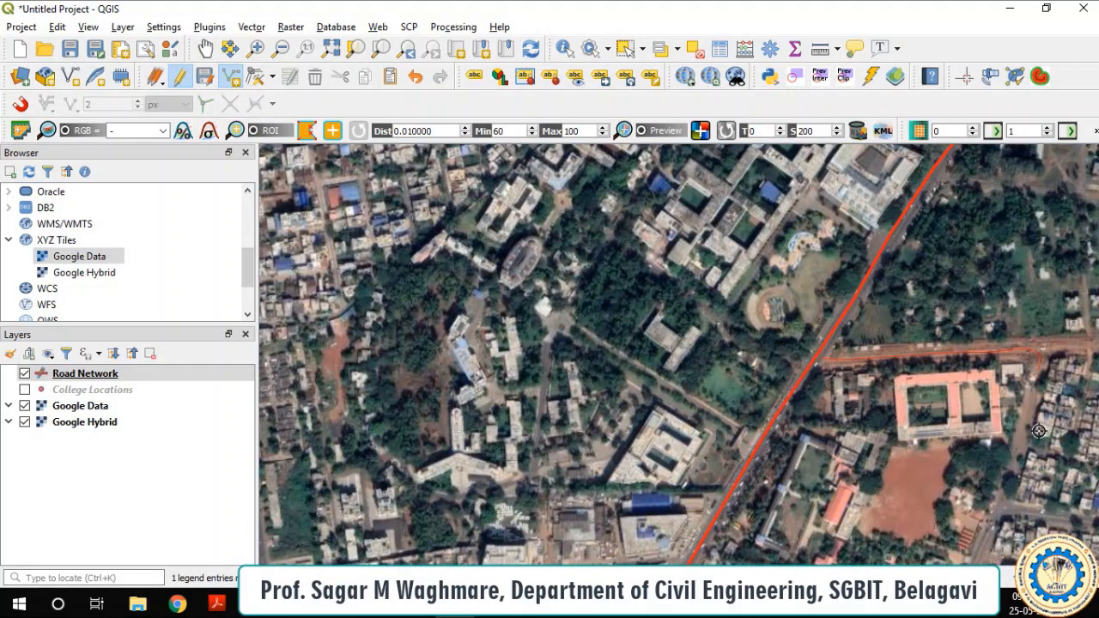
Step: Trace the line south along the side road east of the courtyard building, down to the asphalt road junction
drag(1038, 431, 839, 301)
scroll(828, 268, up, 2)
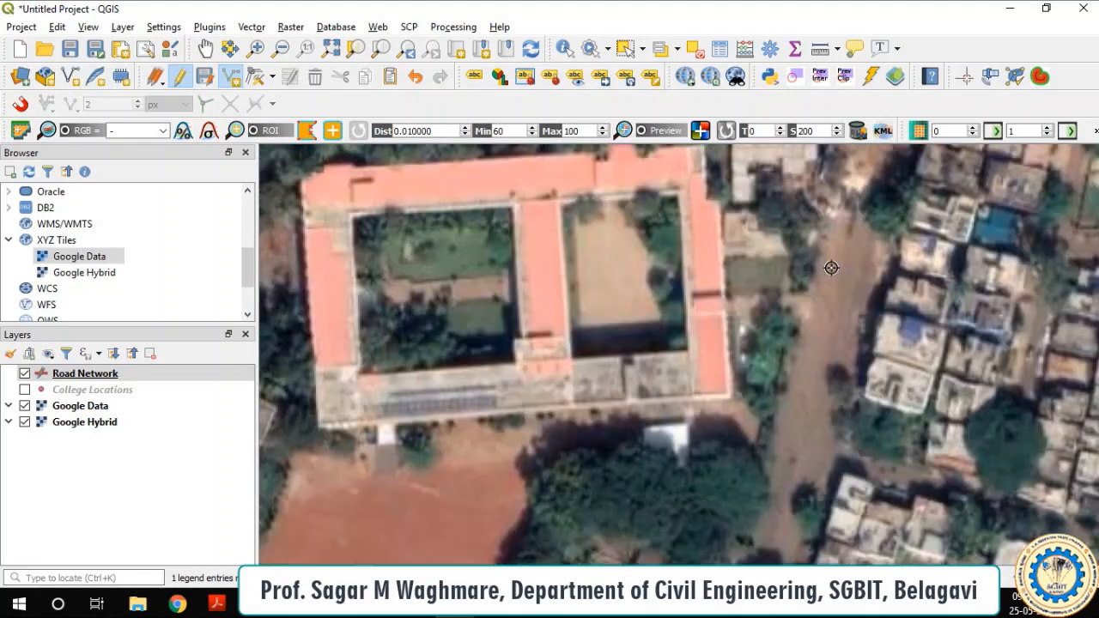
click(844, 243)
click(808, 365)
click(792, 406)
drag(792, 406, 853, 181)
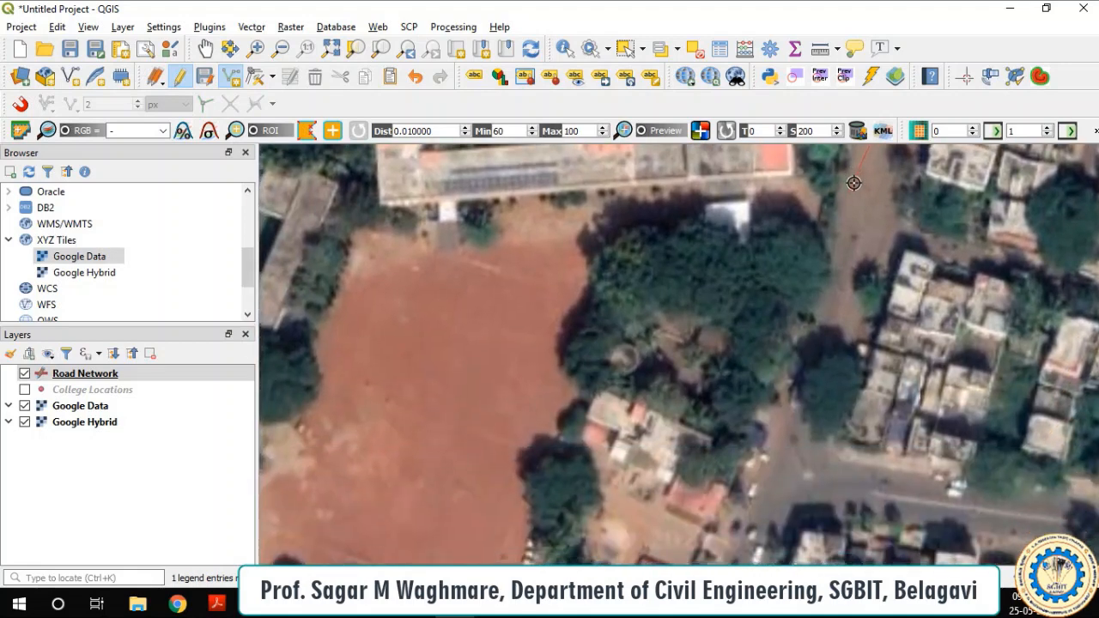
click(847, 233)
click(834, 281)
click(817, 332)
click(768, 484)
Step: Turn the line off the road into the yard and finish it at the red-roofed parking sheds
drag(780, 436, 823, 217)
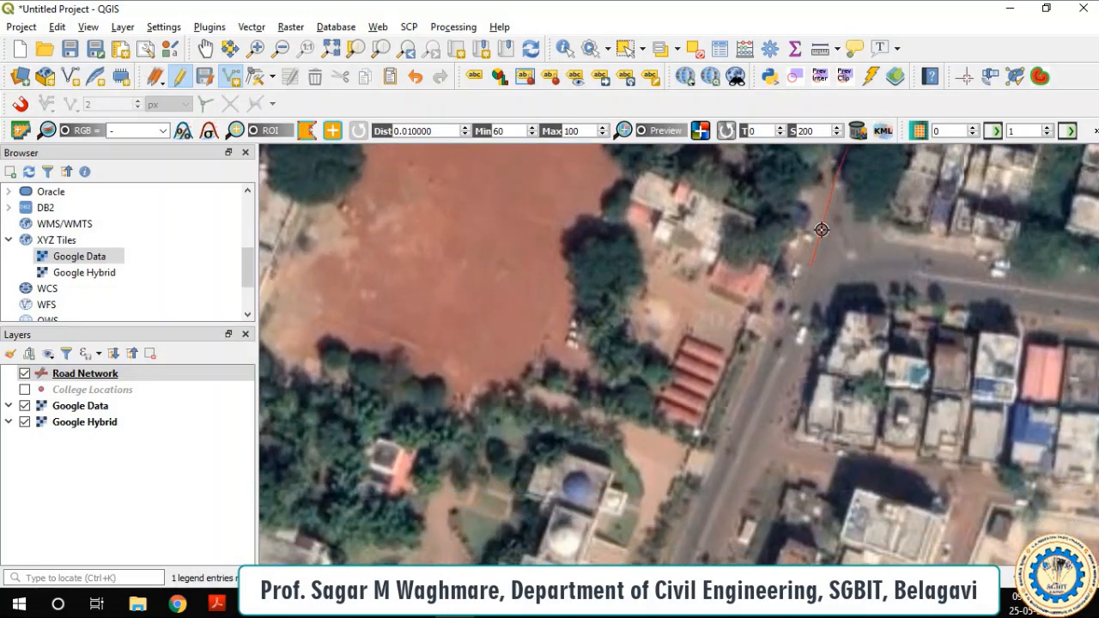
click(782, 326)
click(722, 316)
right_click(700, 349)
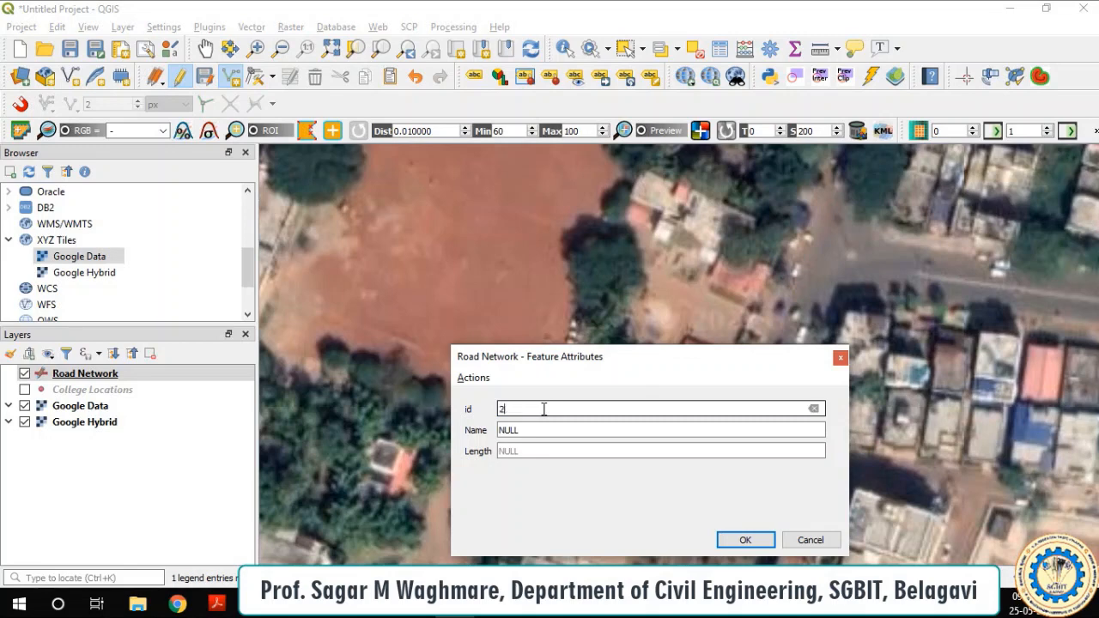
Step: Give the new road id 2 and a name beginning "KLE to SGBIT Pa", and save its attributes
click(540, 428)
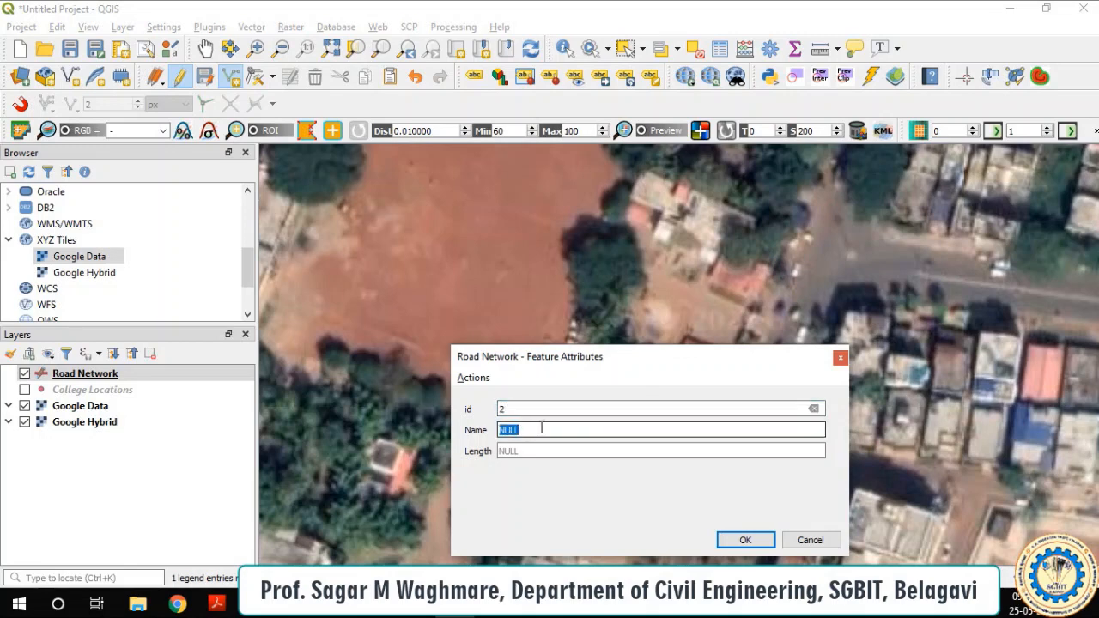
text(KLV)
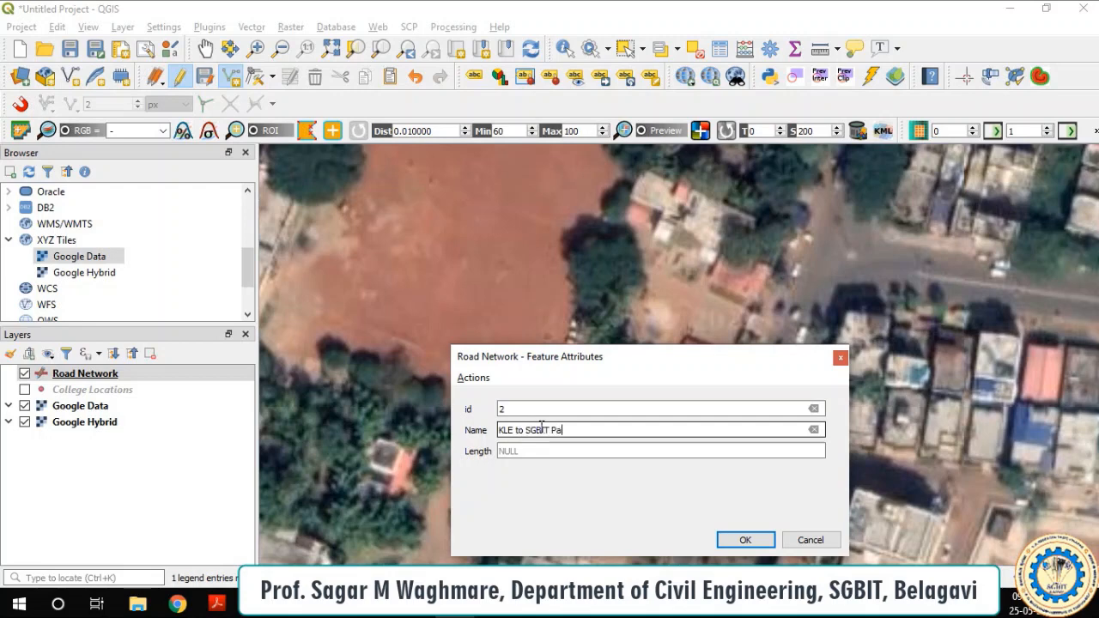
click(738, 539)
Step: Start another line at the parking sheds and trace it north-west across the yard to the edge of the trees
scroll(677, 385, down, 3)
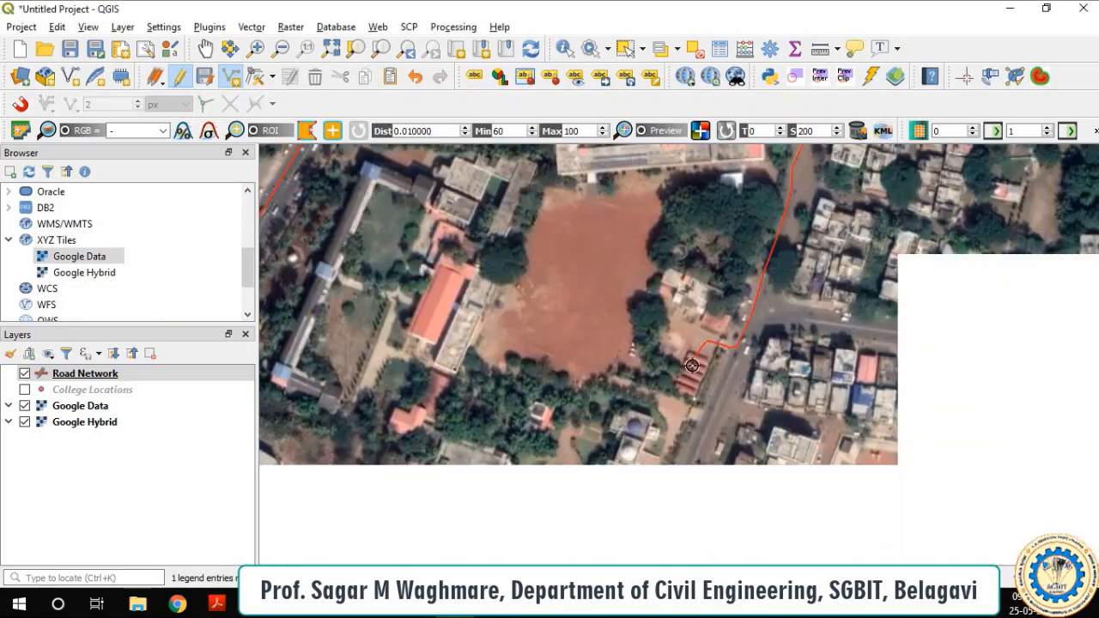
scroll(722, 356, up, 3)
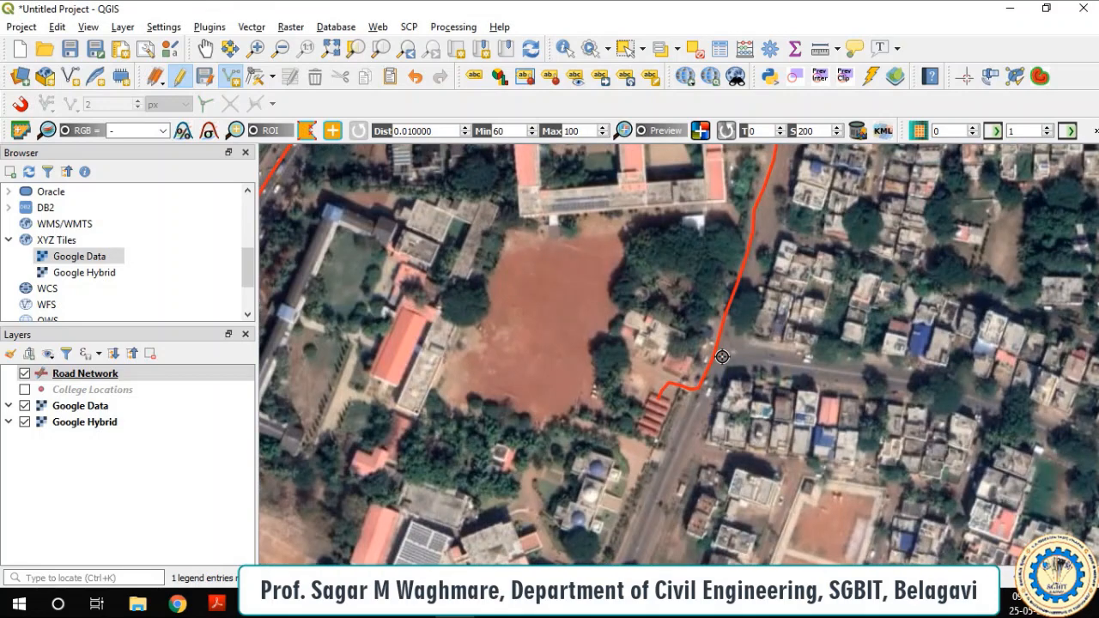
scroll(690, 369, up, 2)
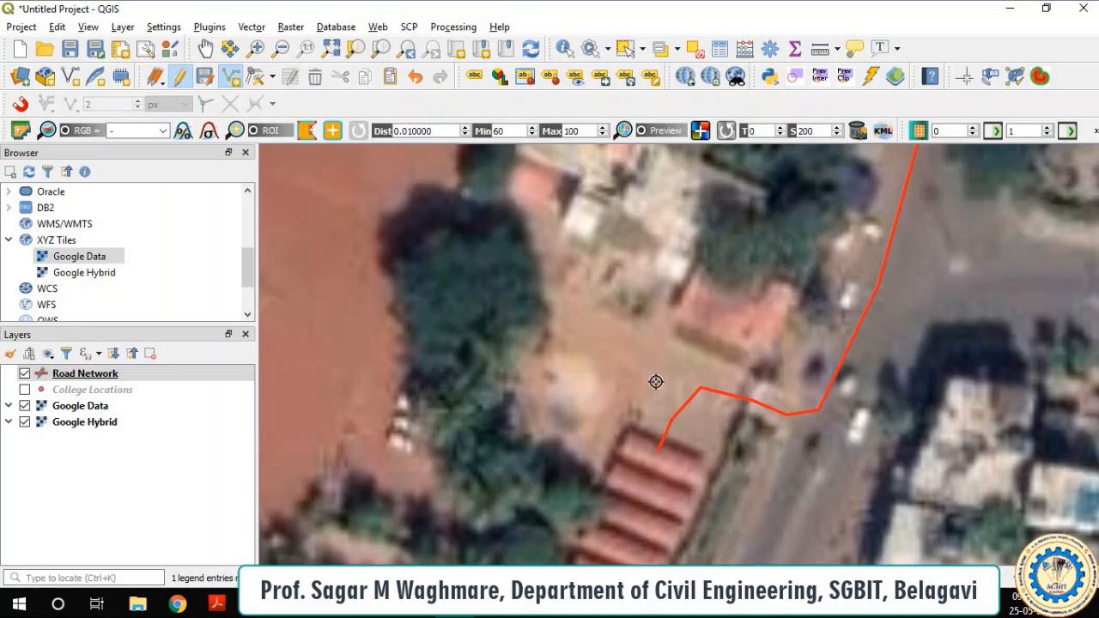
click(657, 427)
click(668, 386)
click(607, 339)
click(587, 329)
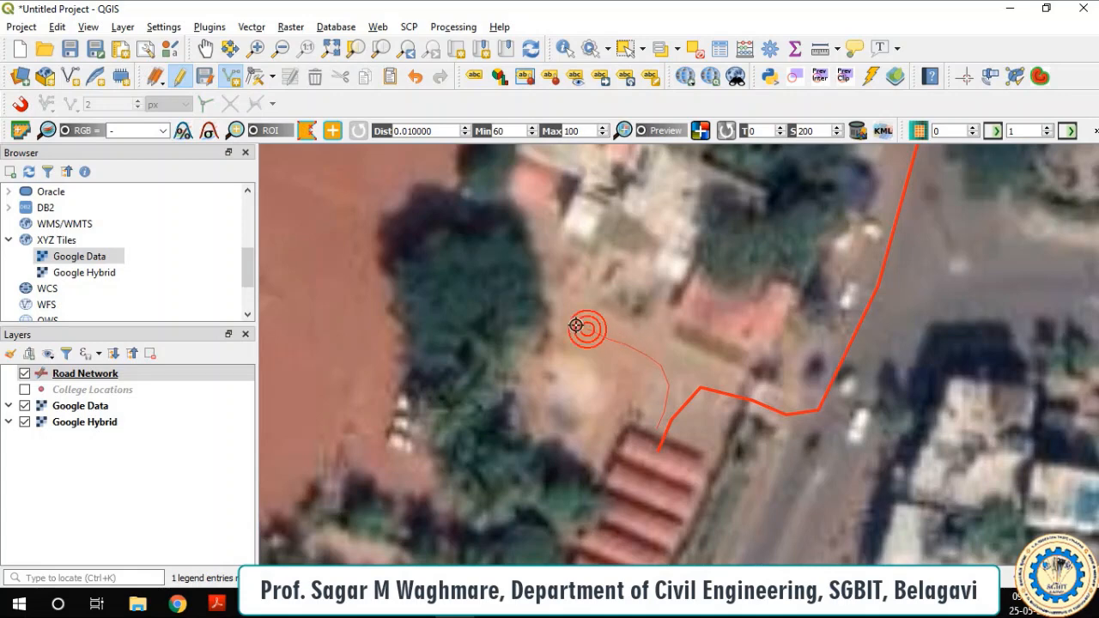
click(563, 319)
click(554, 316)
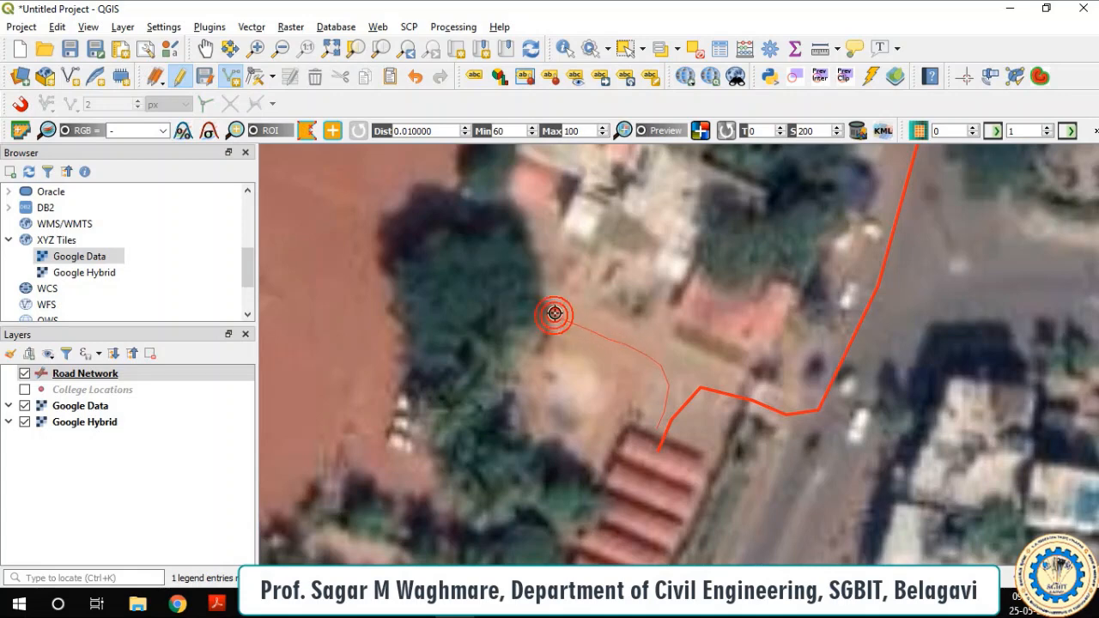
Step: Continue the line west across the red playground and finish it at the wall of the long building
scroll(574, 322, down, 1)
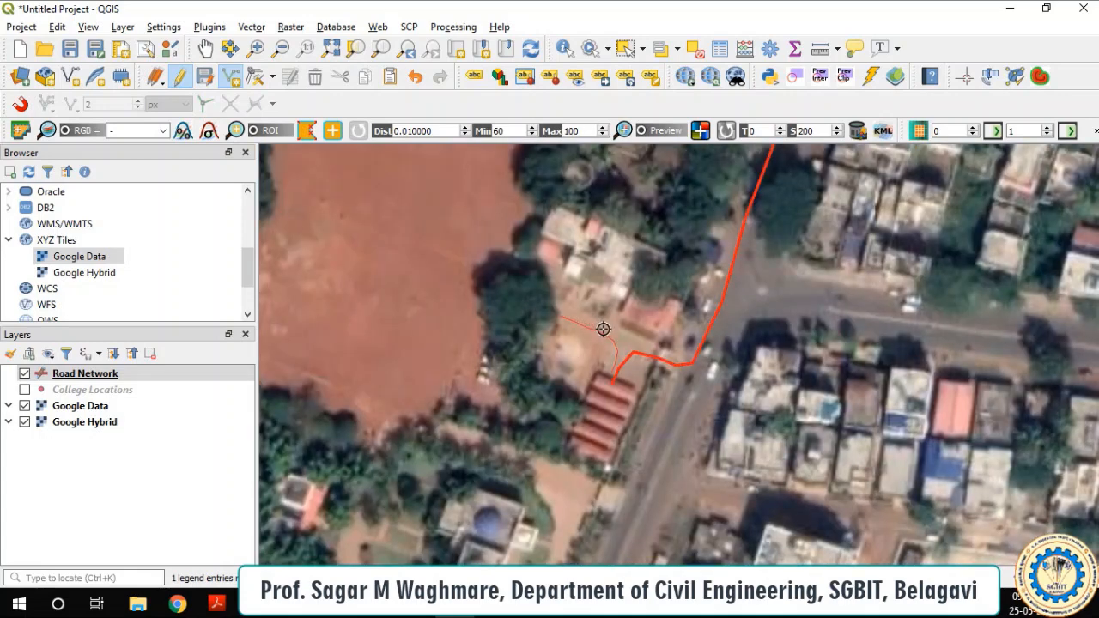
click(477, 294)
drag(443, 292, 776, 309)
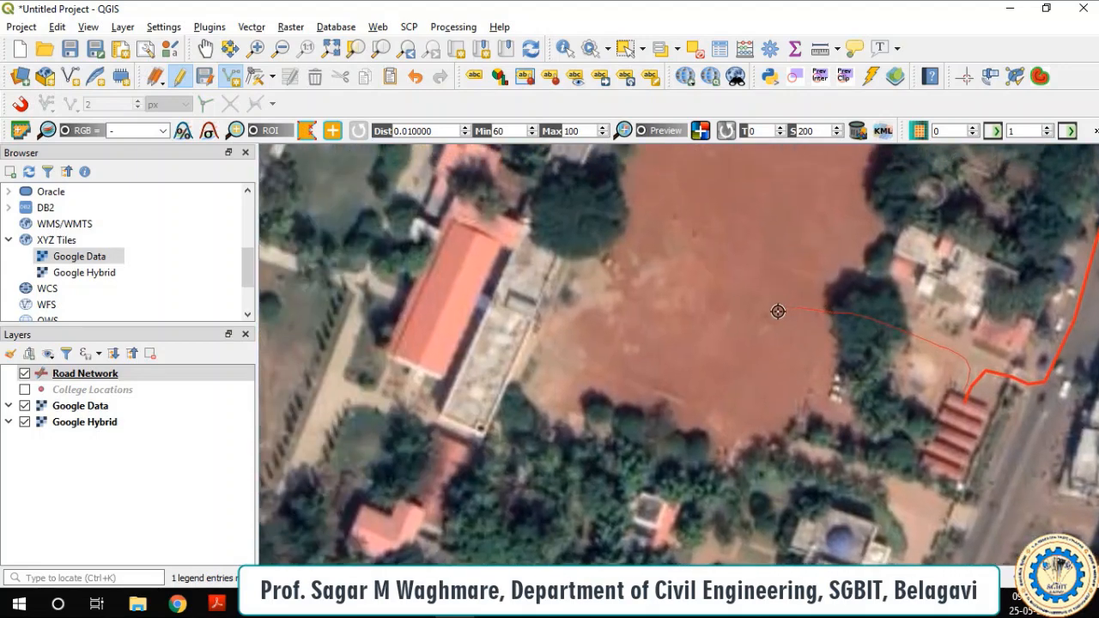
click(740, 304)
scroll(543, 312, up, 3)
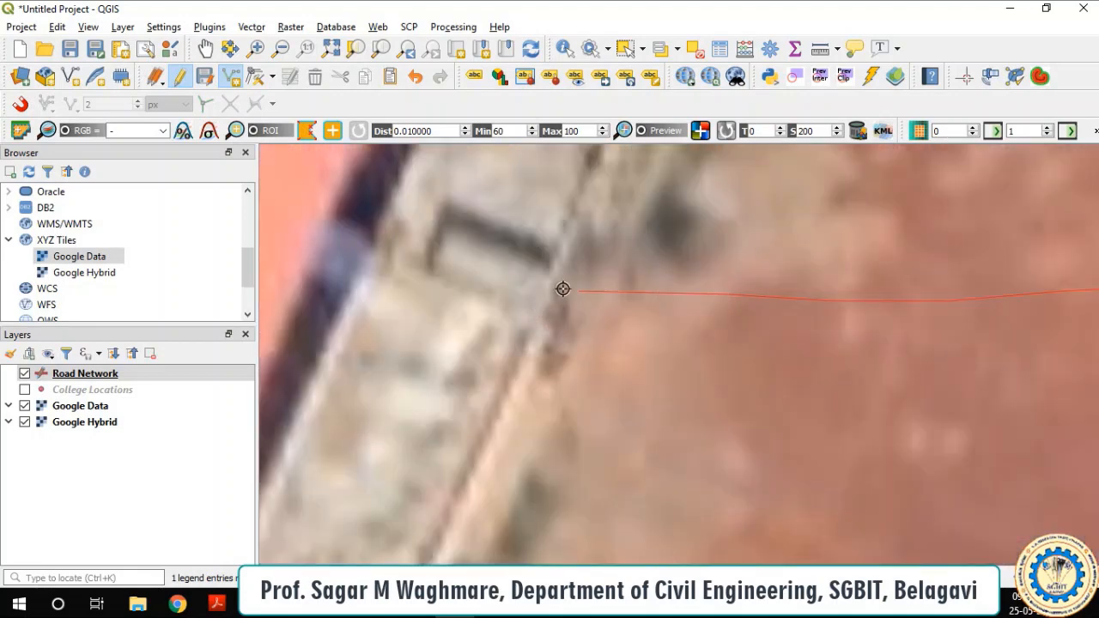
right_click(563, 288)
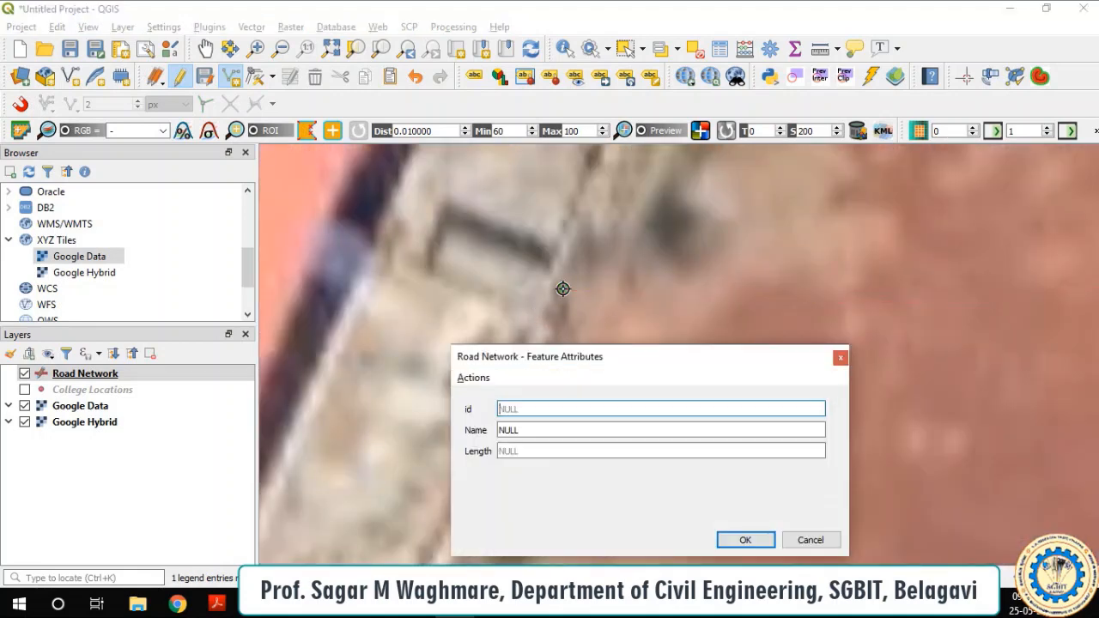
Step: Give the new line id 4 and the name "Parking to Civil Department", and save its attributes
text(4)
click(529, 430)
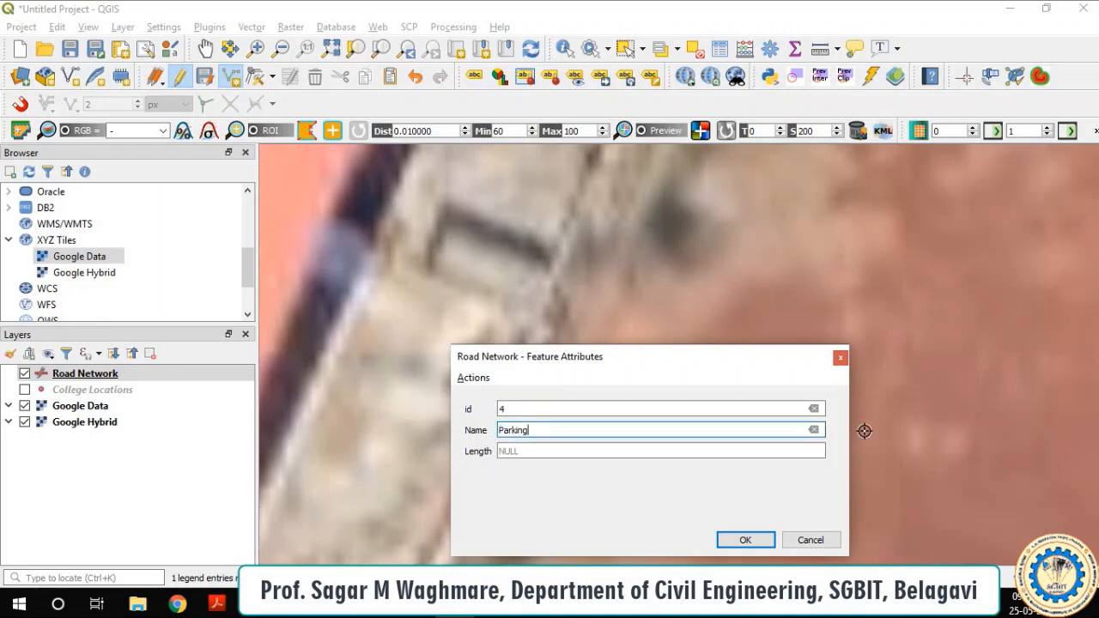
text(Parking to Civil Dep)
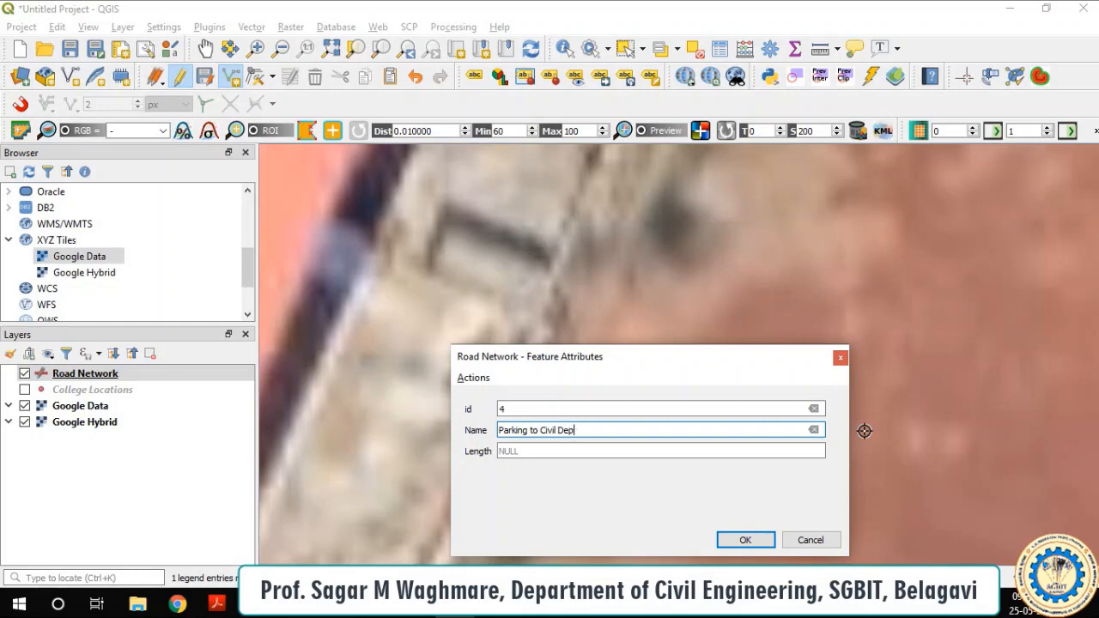
text(artment)
click(743, 540)
scroll(669, 350, down, 3)
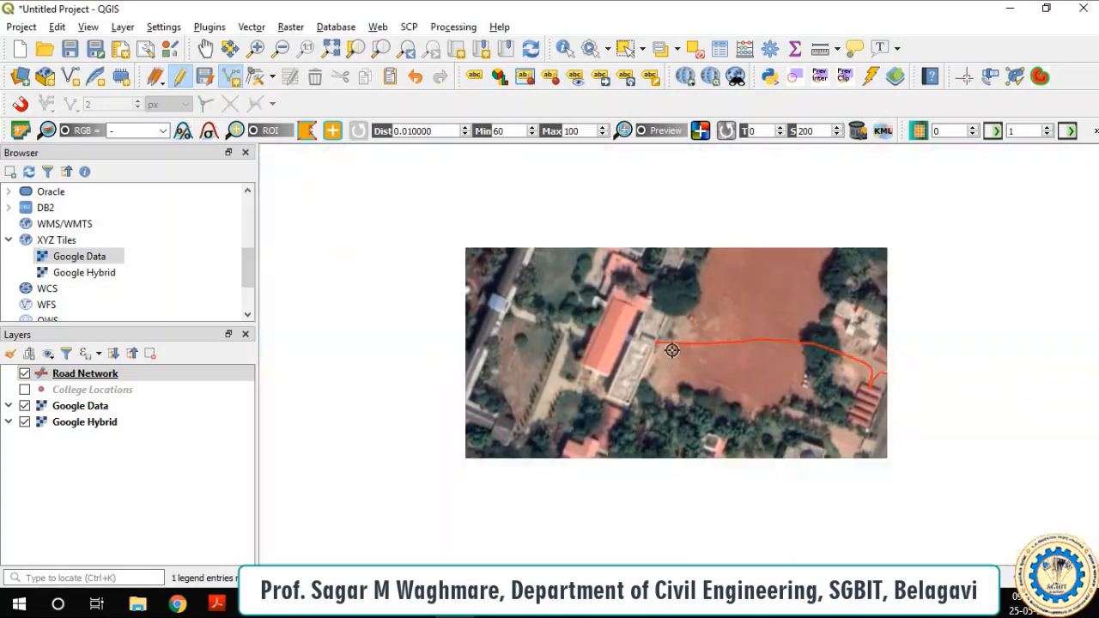
scroll(672, 351, down, 2)
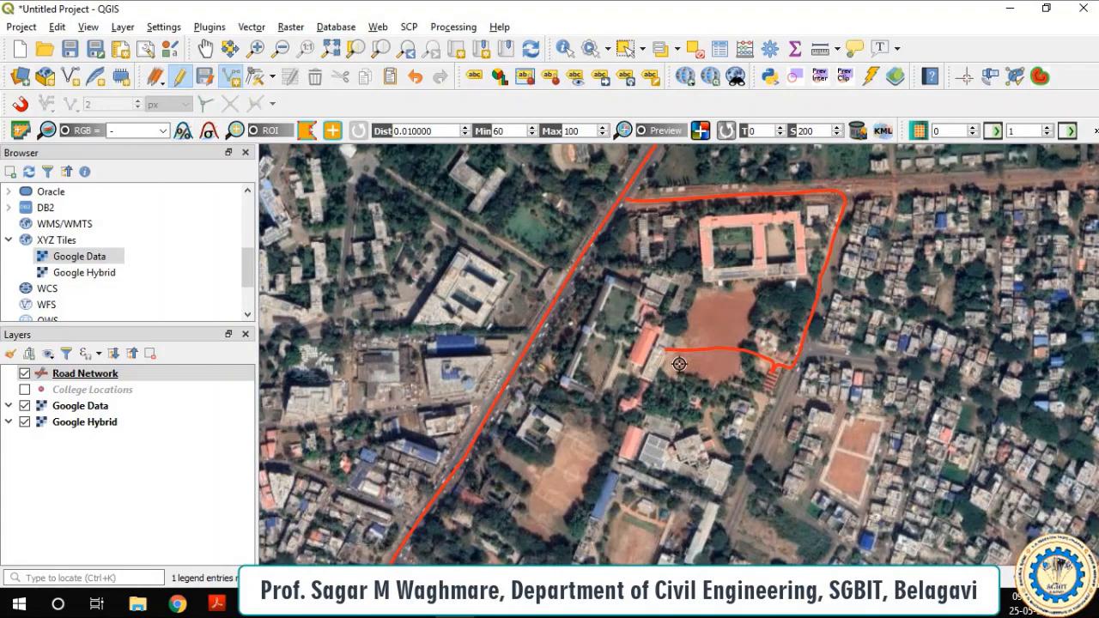
Step: Enable single labels for the Road Network layer, using the Name field as the label text
scroll(679, 364, down, 2)
scroll(679, 364, down, 2)
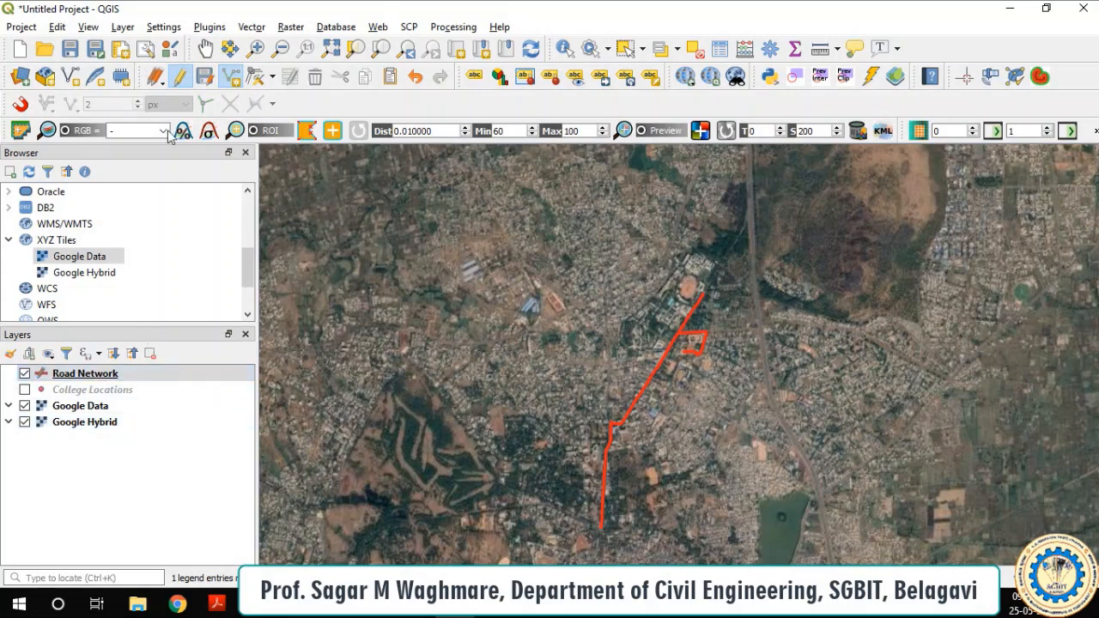
right_click(85, 374)
click(110, 360)
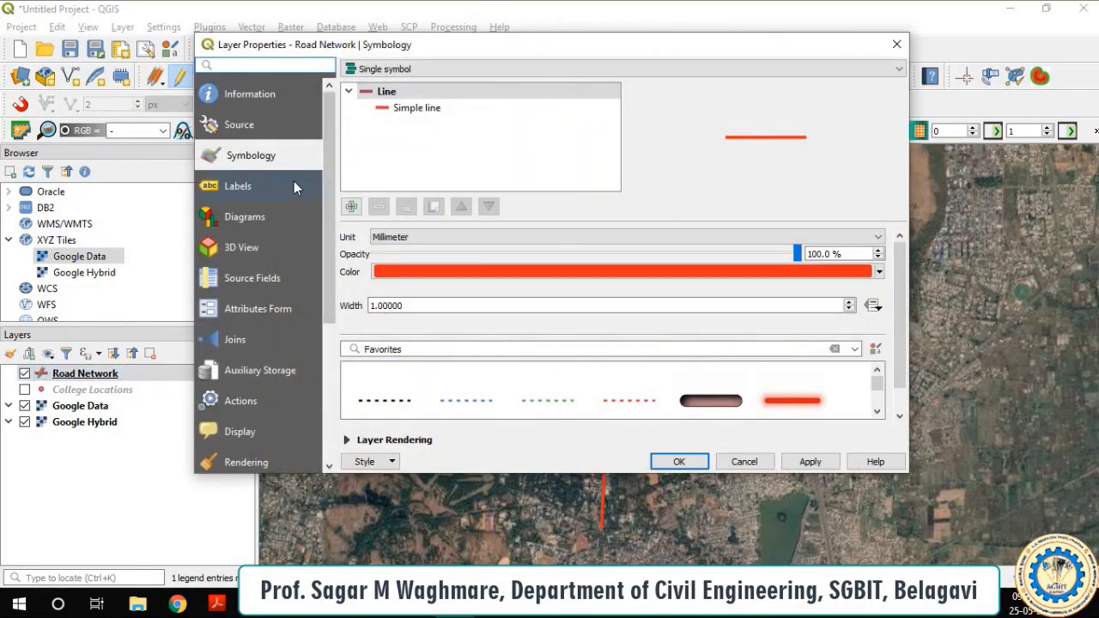
click(246, 185)
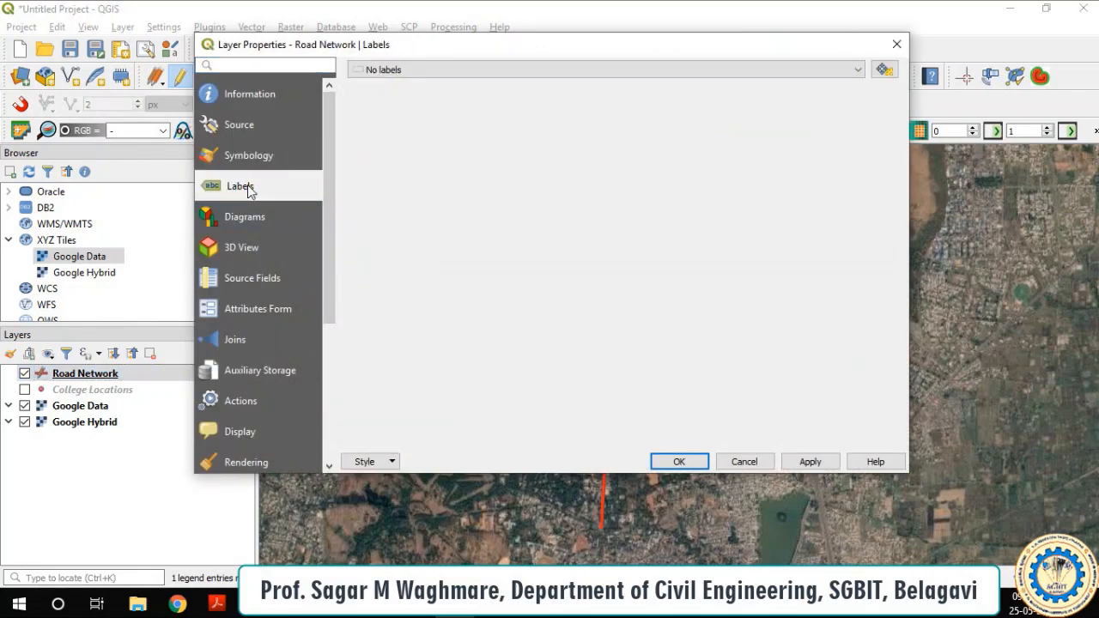
click(452, 70)
click(438, 101)
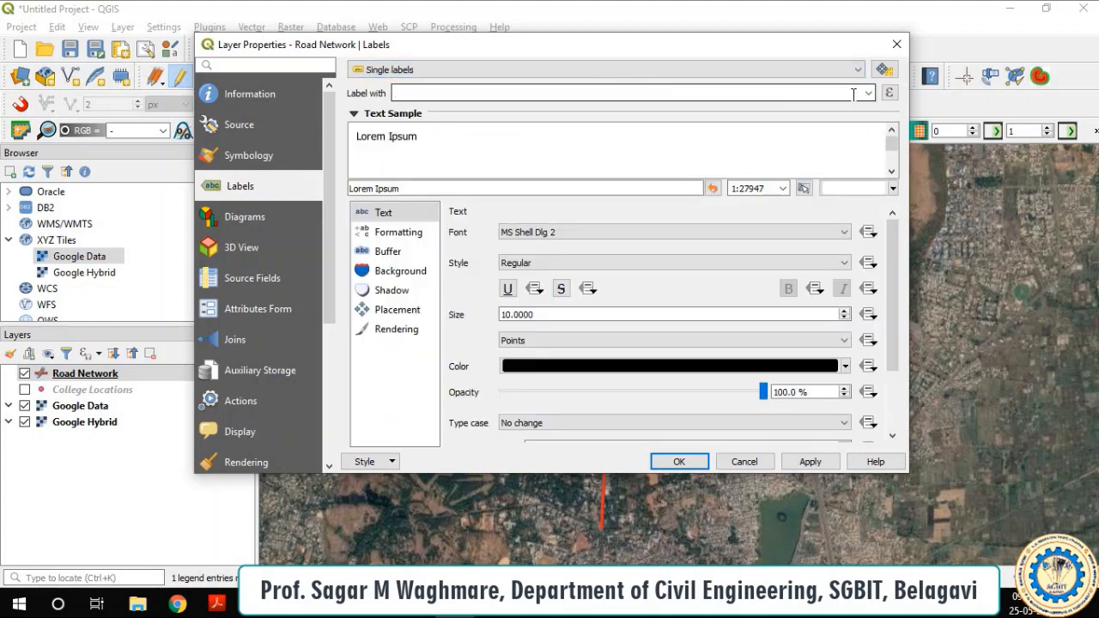
click(864, 93)
click(810, 129)
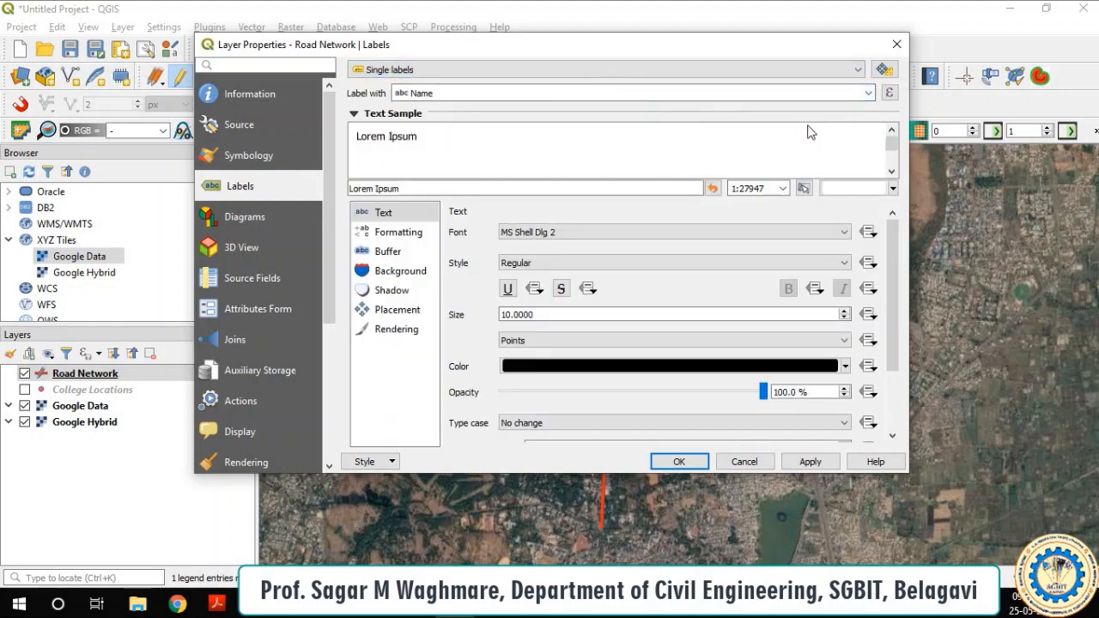
Step: Set the road labels' font to Montserrat and their colour to yellow, and apply the label settings
click(577, 235)
scroll(580, 276, down, 10)
click(579, 276)
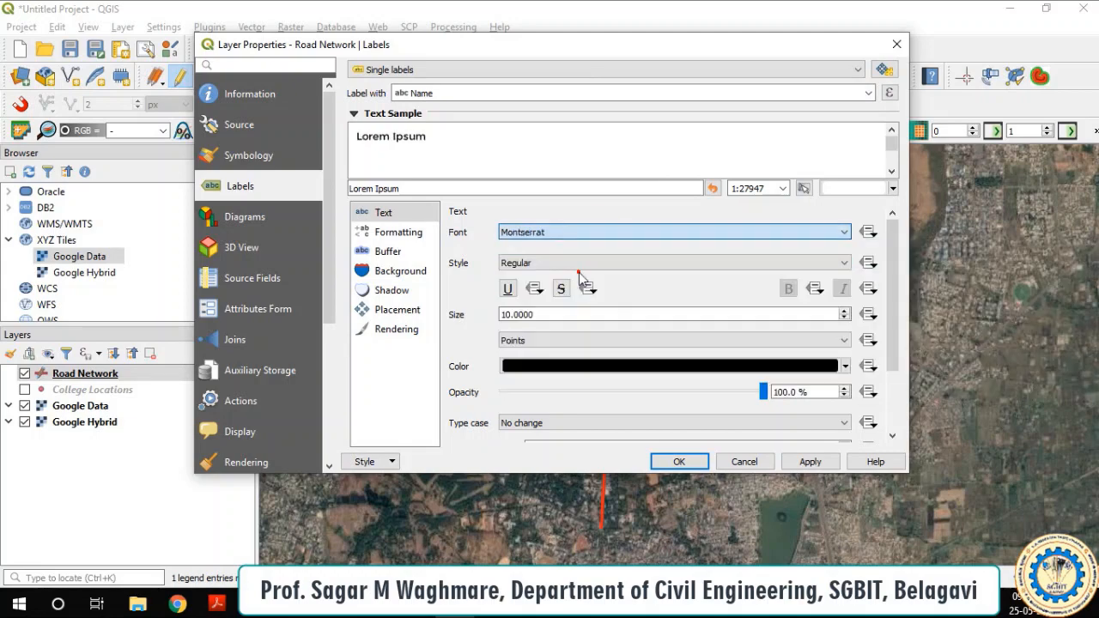
click(845, 366)
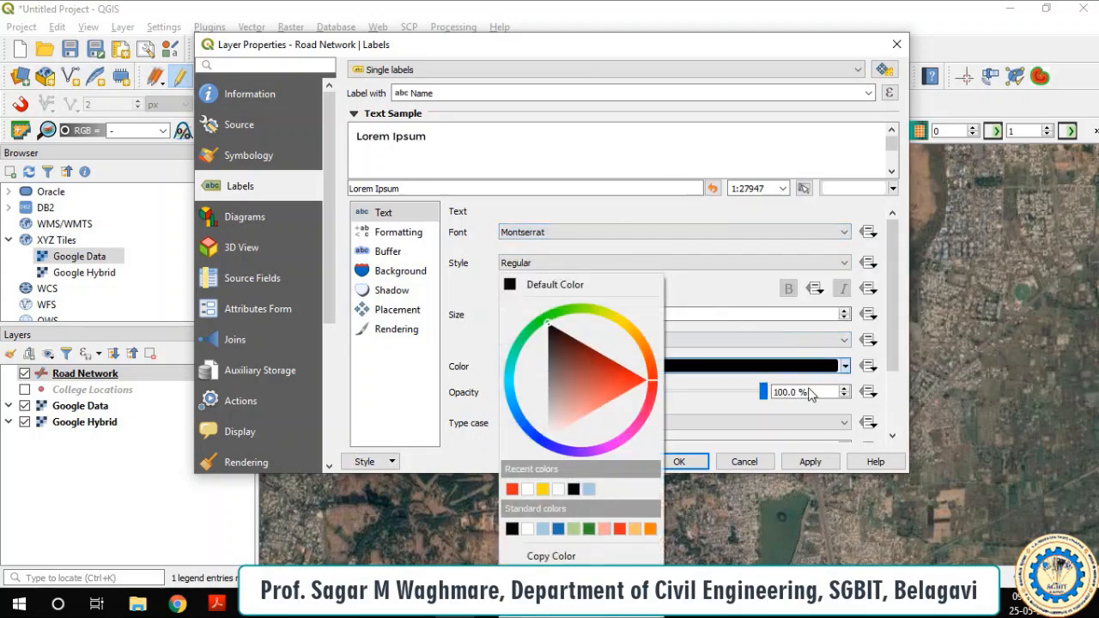
click(543, 491)
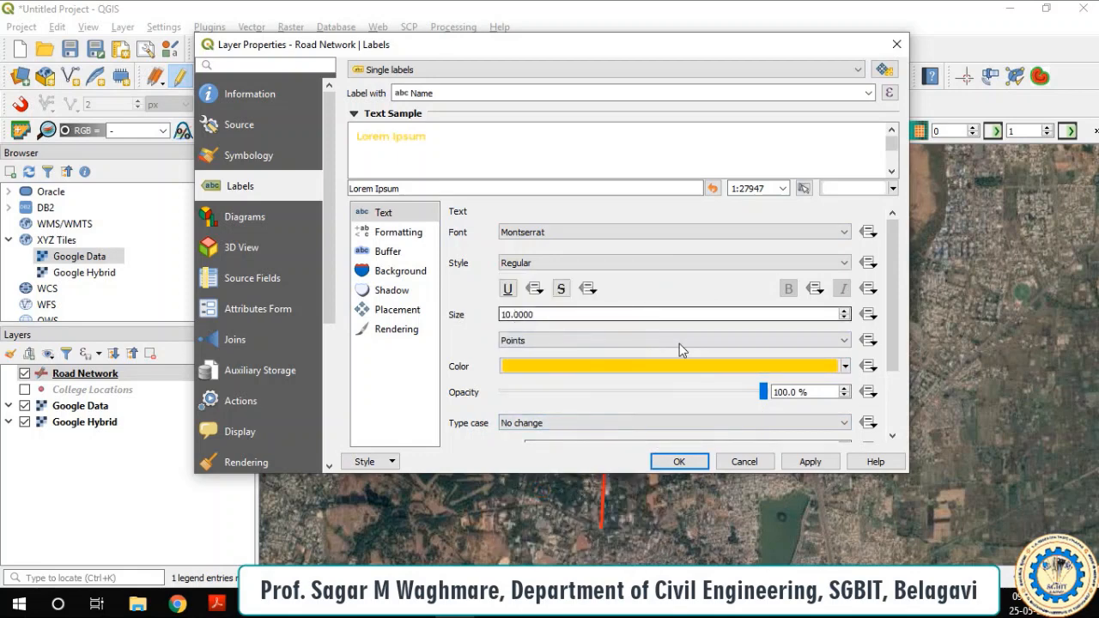
click(810, 462)
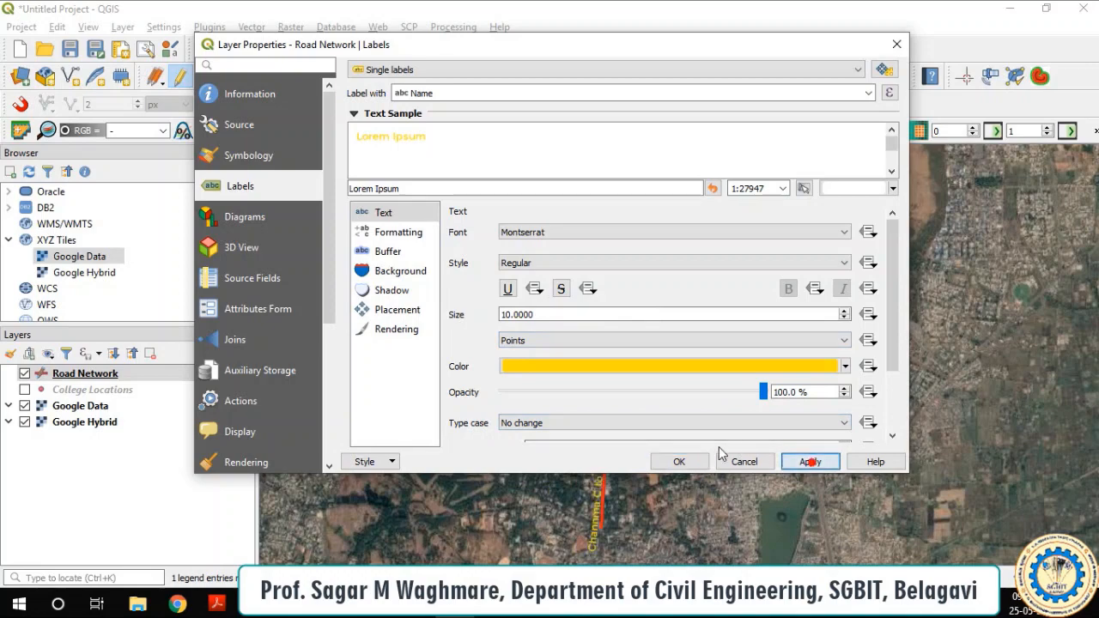
click(674, 461)
Step: Set the Road Network label text size to 7 points and apply the change
scroll(636, 414, up, 1)
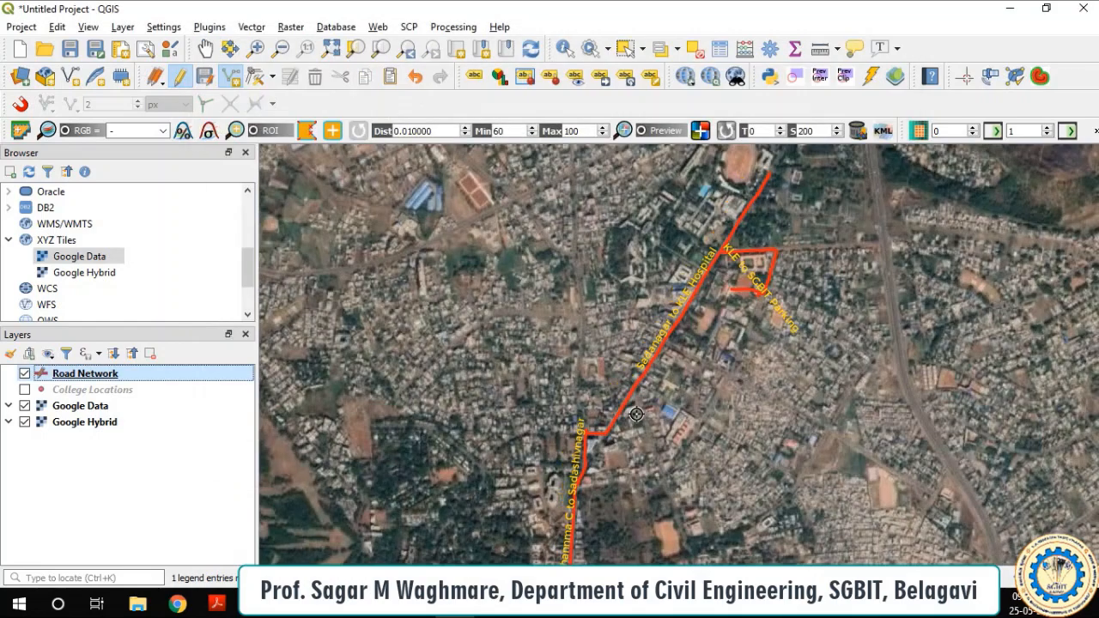
scroll(689, 357, up, 1)
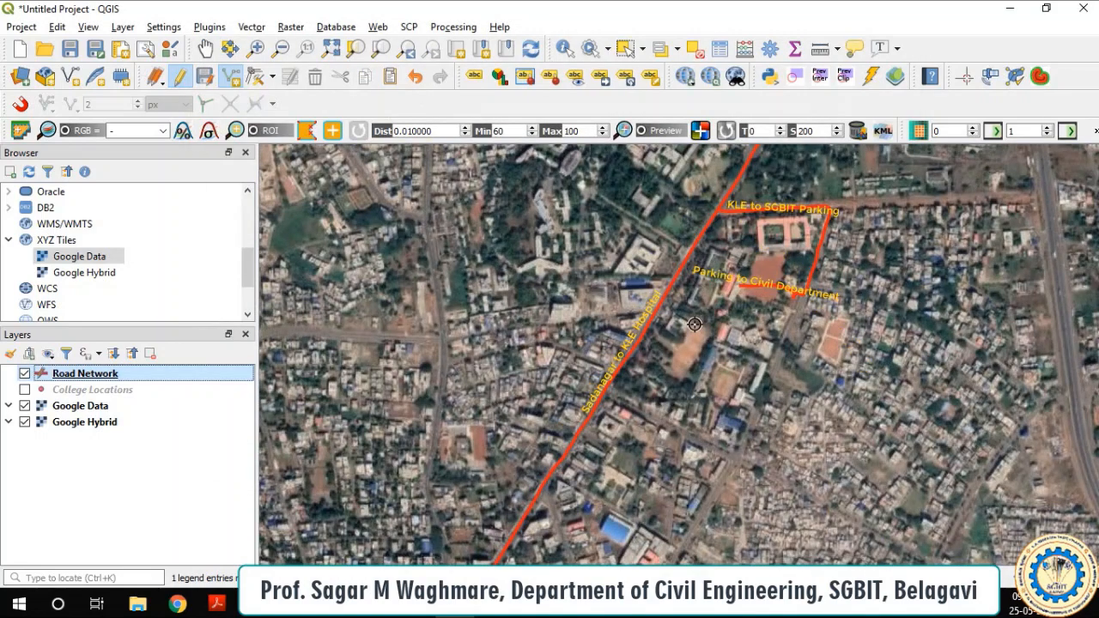
scroll(662, 392, down, 3)
scroll(659, 391, up, 2)
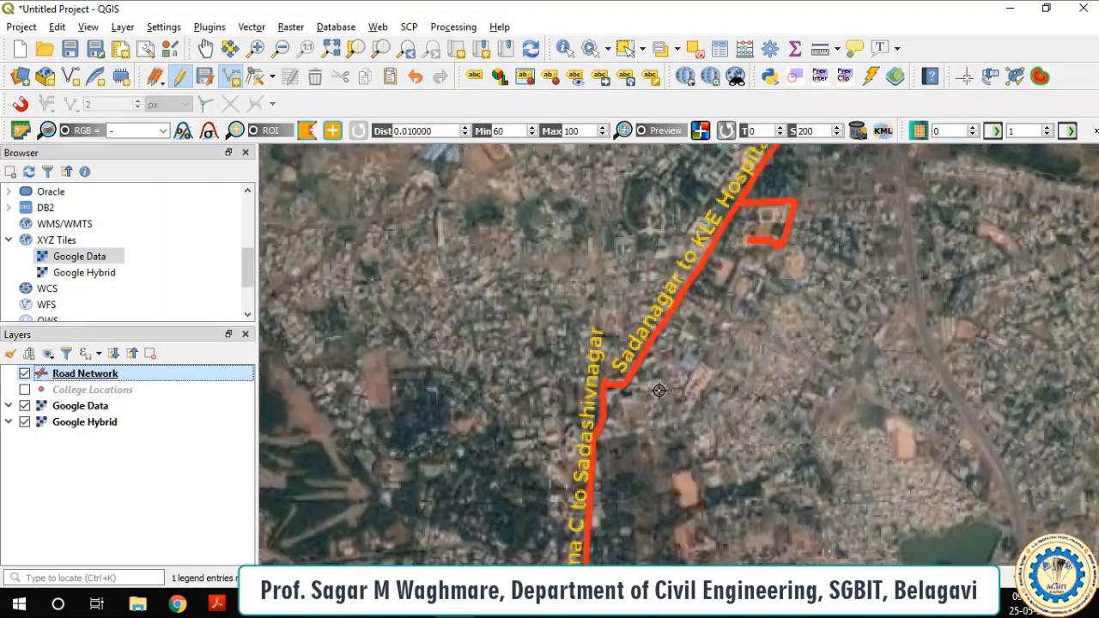
scroll(663, 384, down, 4)
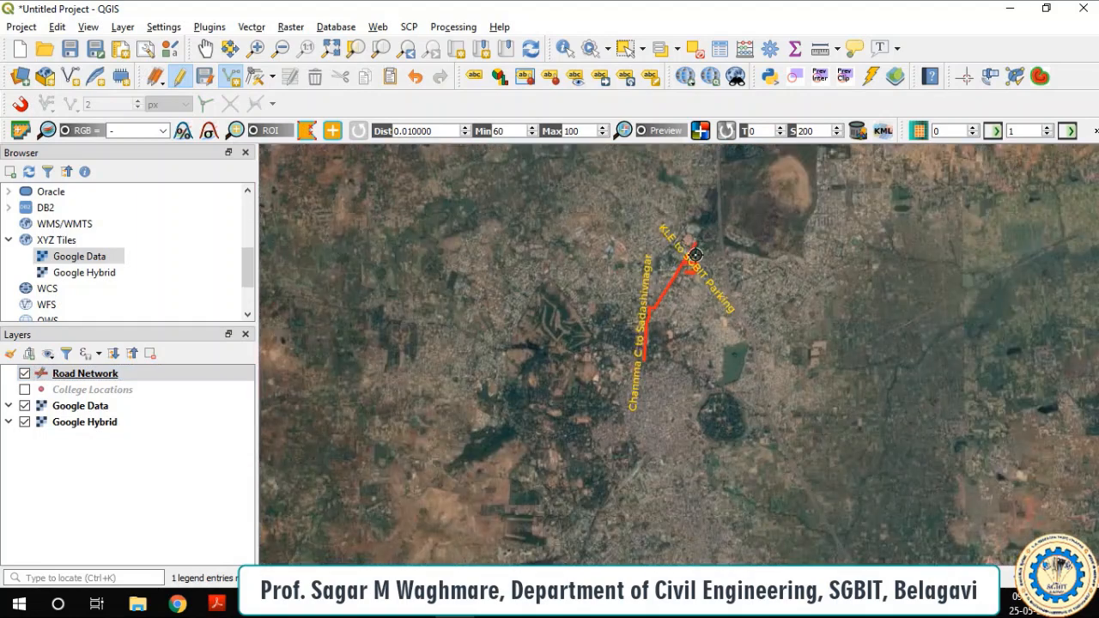
scroll(696, 255, up, 1)
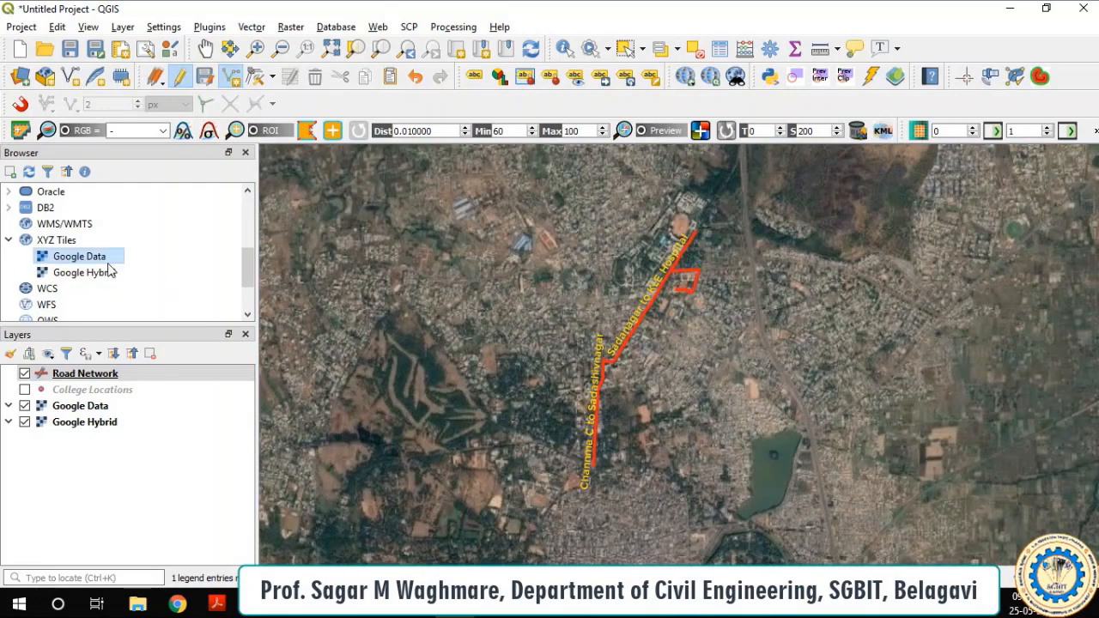
right_click(93, 373)
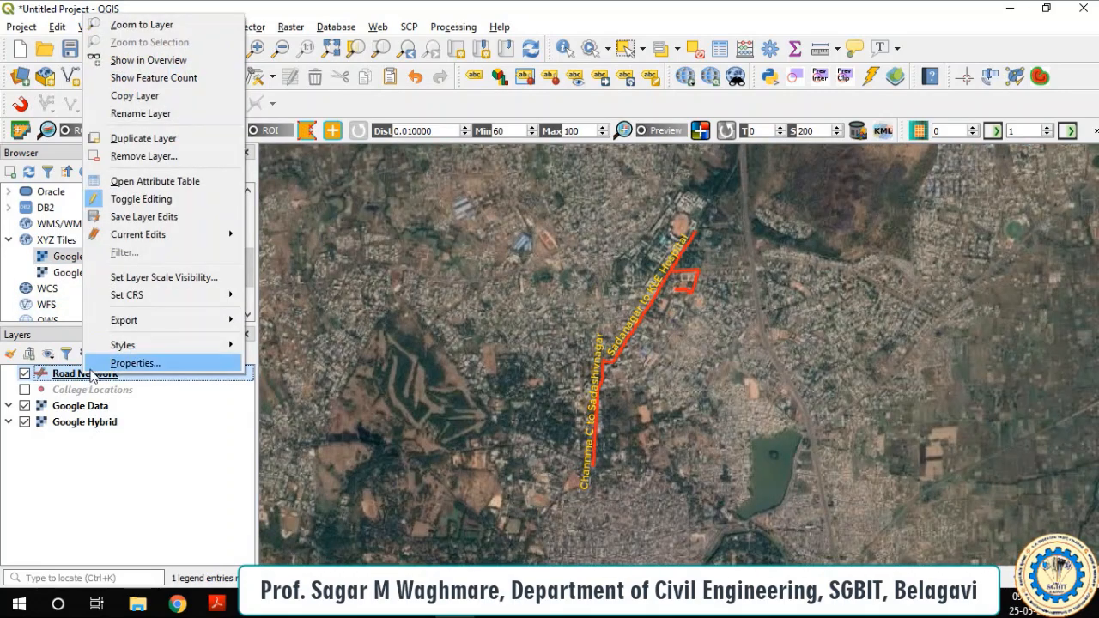
click(189, 361)
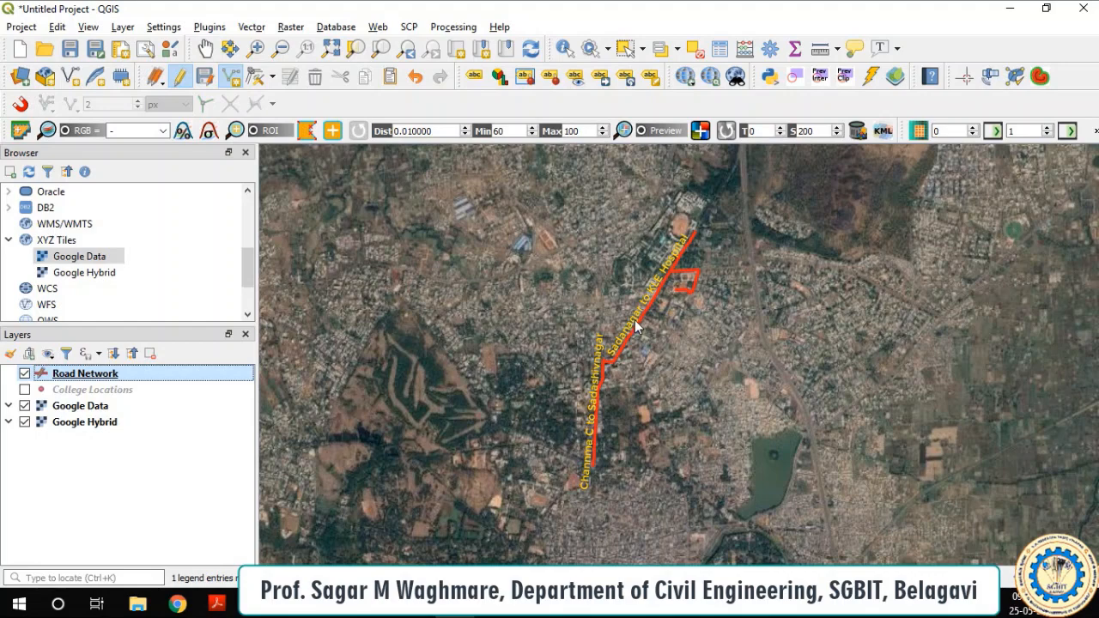
double_click(83, 375)
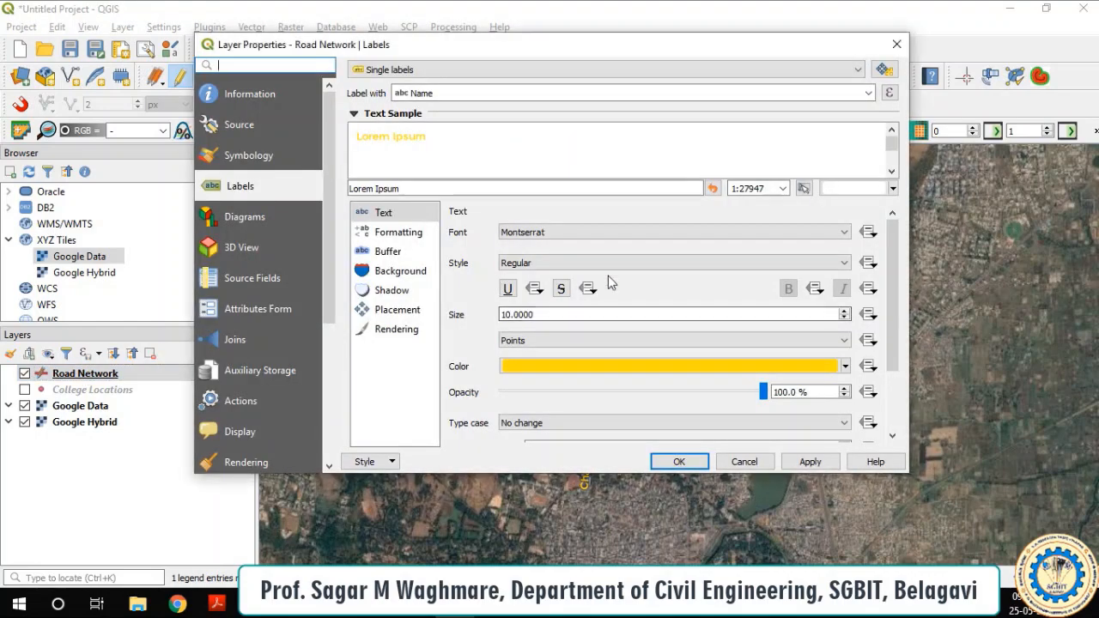
drag(513, 315, 488, 314)
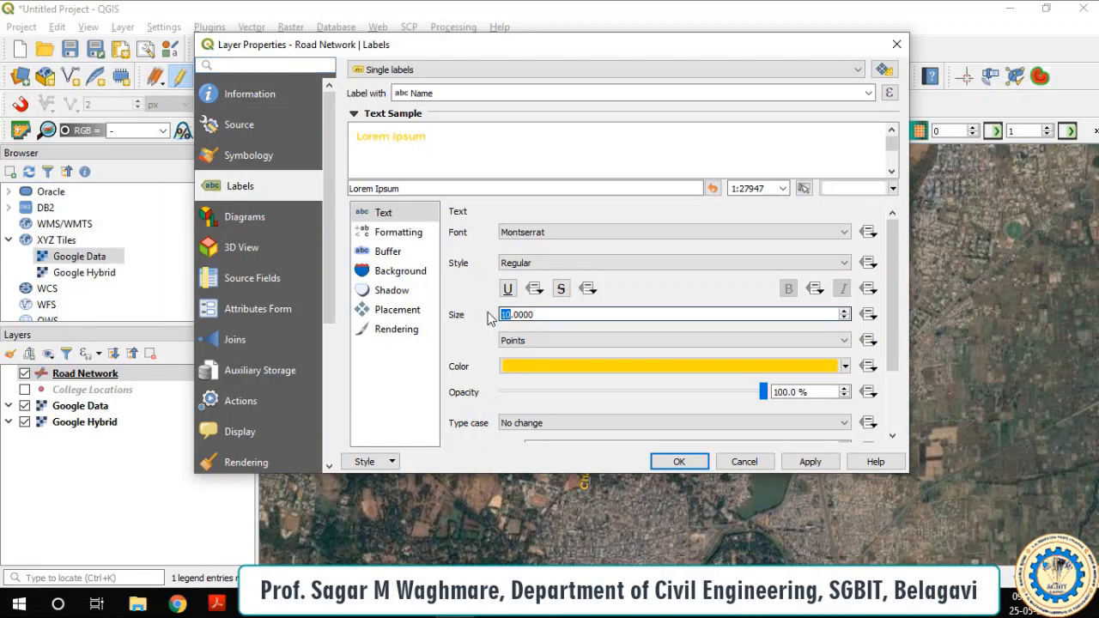
text(7)
click(810, 461)
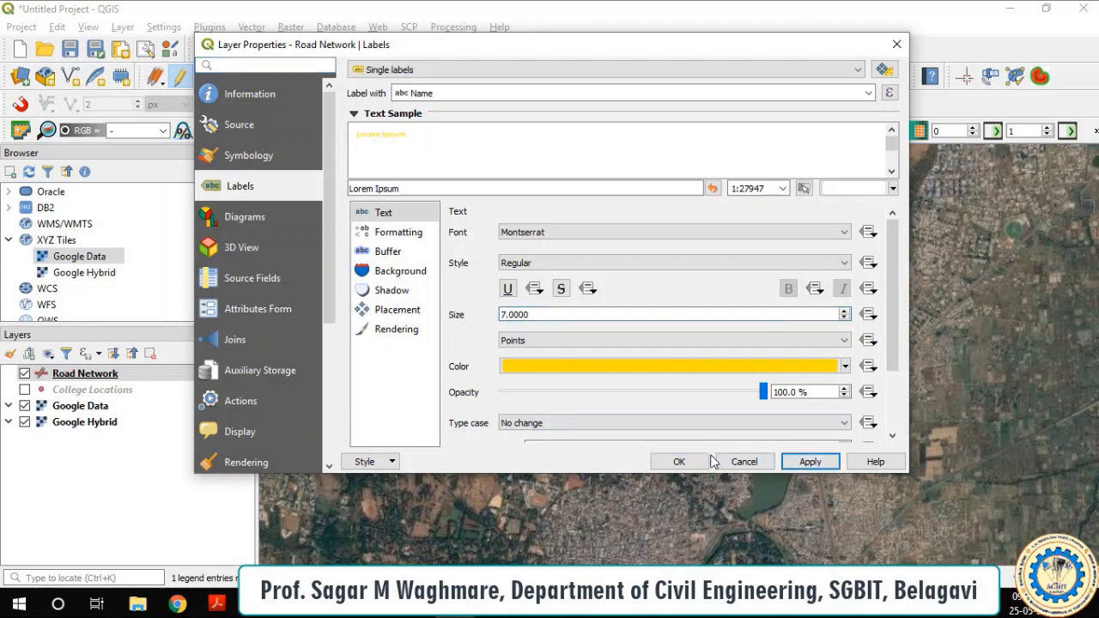
click(678, 461)
Step: Create a new print layout titled "Road"
scroll(692, 288, up, 1)
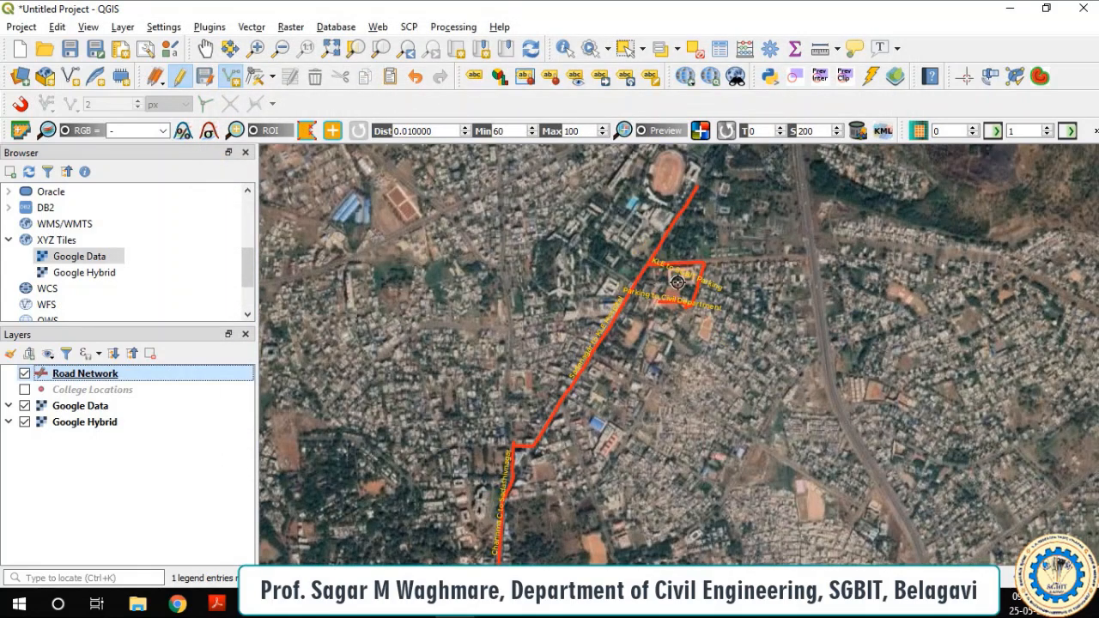
scroll(678, 284, up, 1)
scroll(696, 293, down, 1)
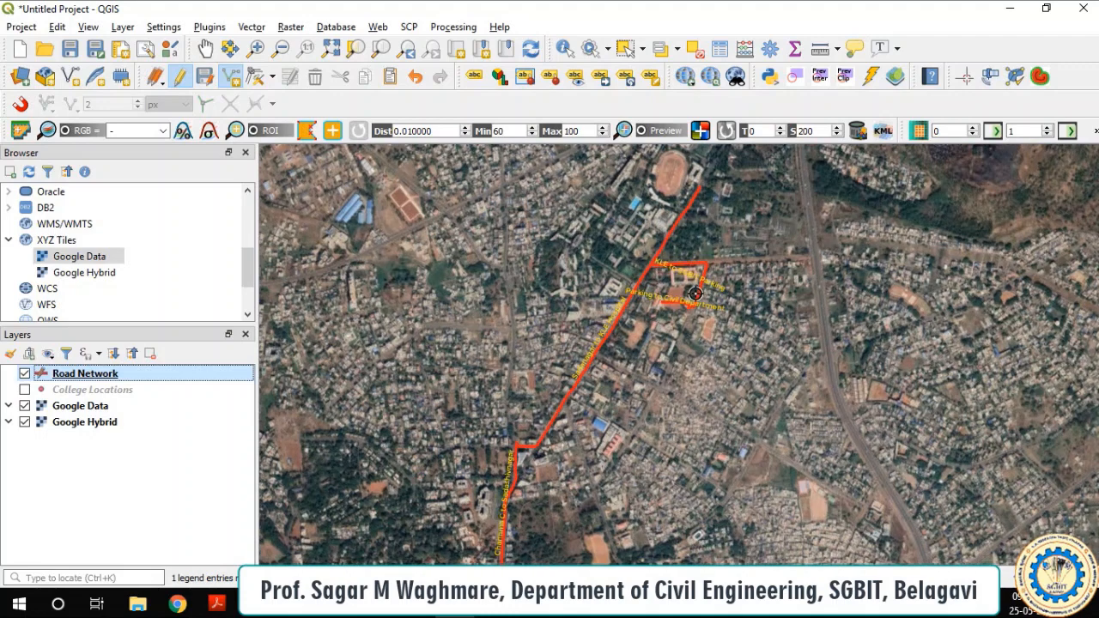
click(22, 27)
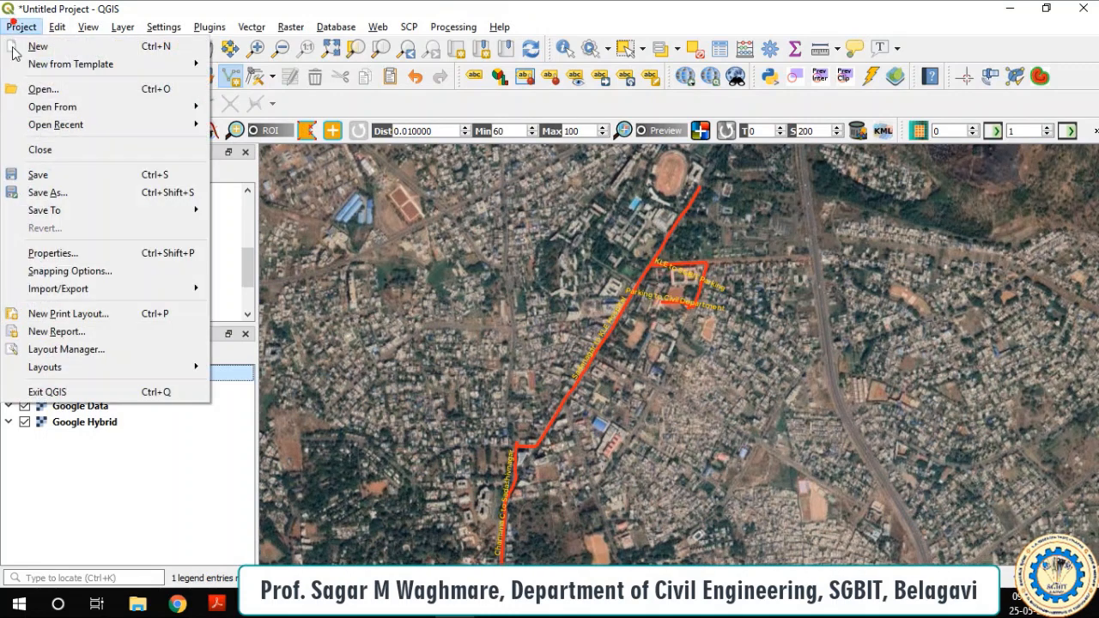
click(86, 316)
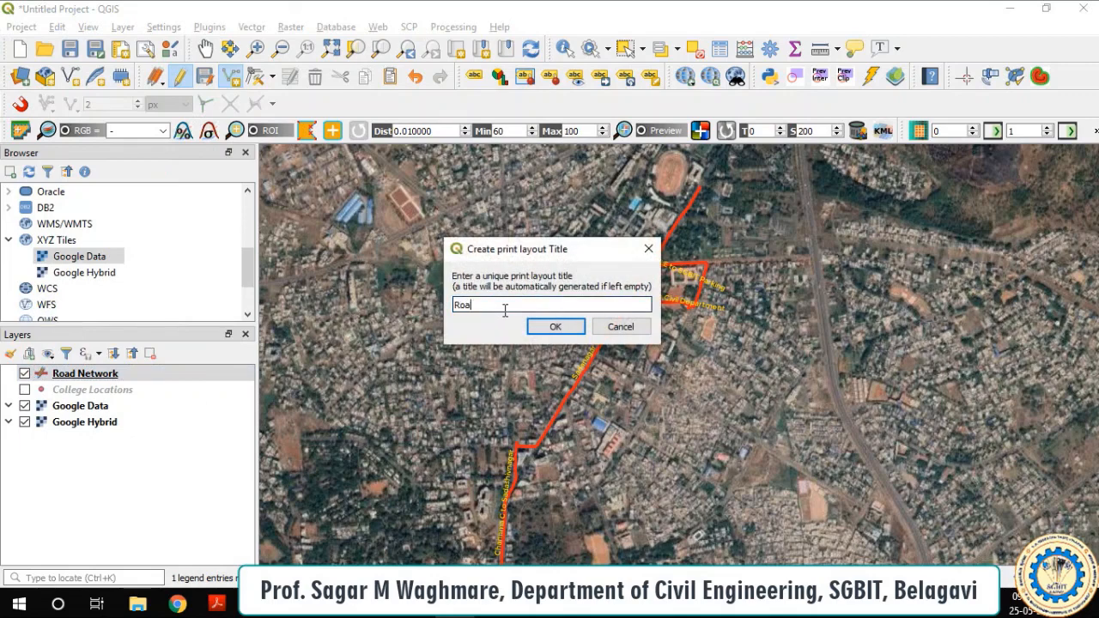
text(Road)
click(556, 327)
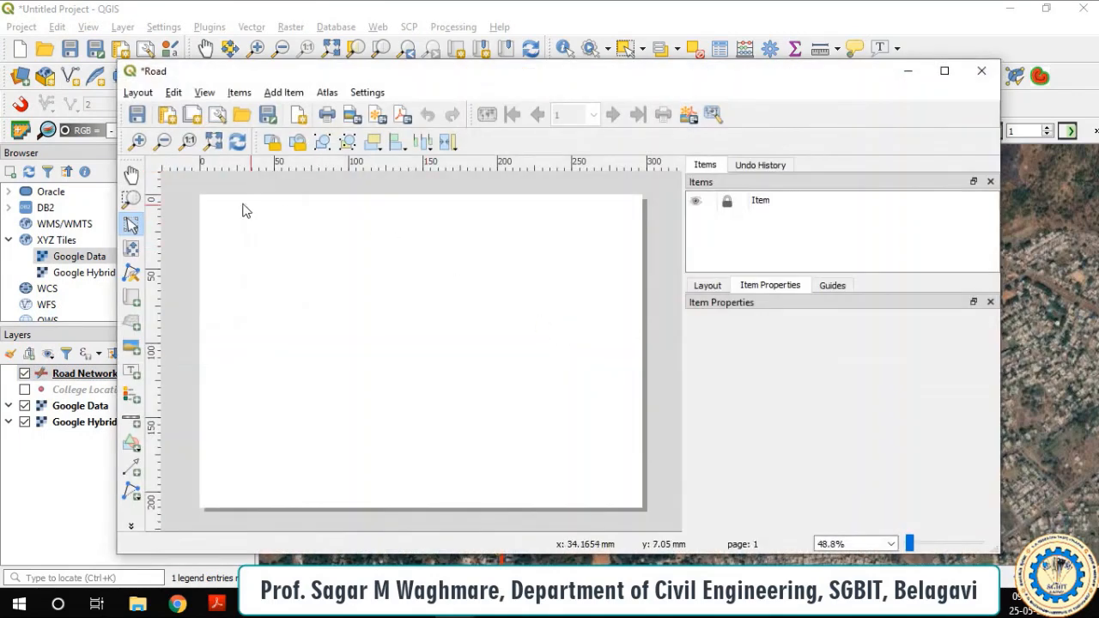
Step: Add a map filling the page with a narrow margin, and place a legend near the page's lower-left corner
click(132, 297)
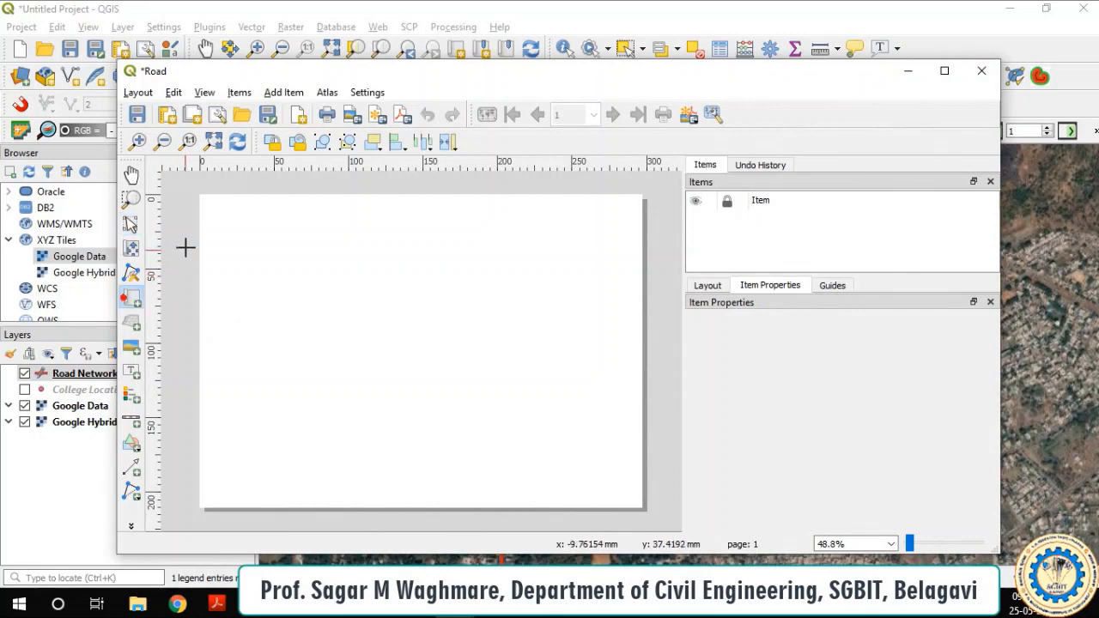
drag(214, 210, 630, 502)
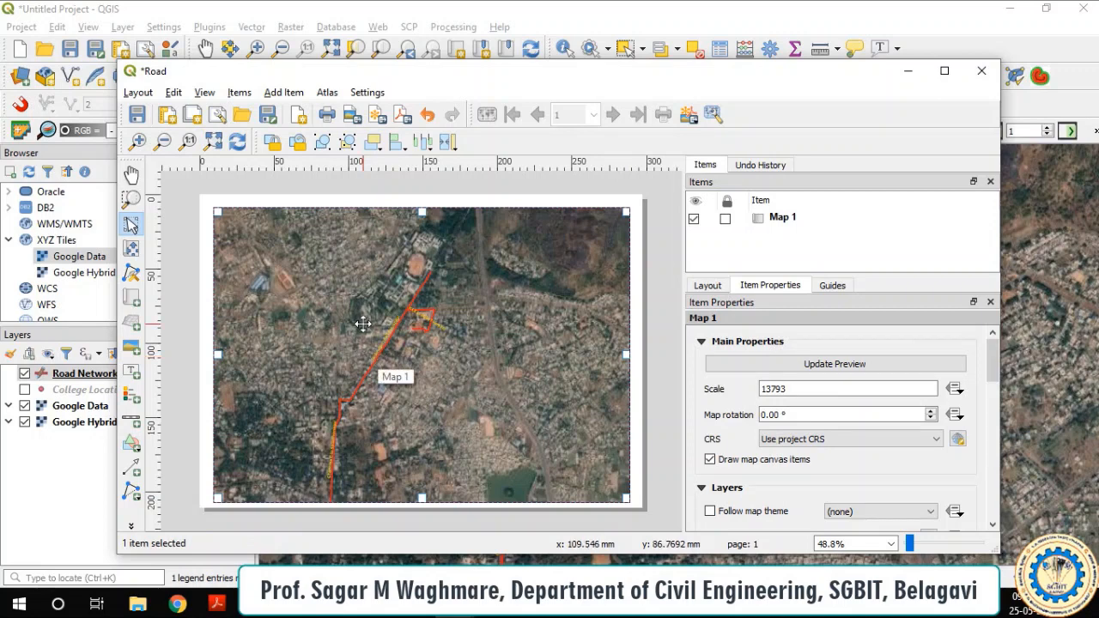
click(129, 397)
drag(225, 461, 246, 440)
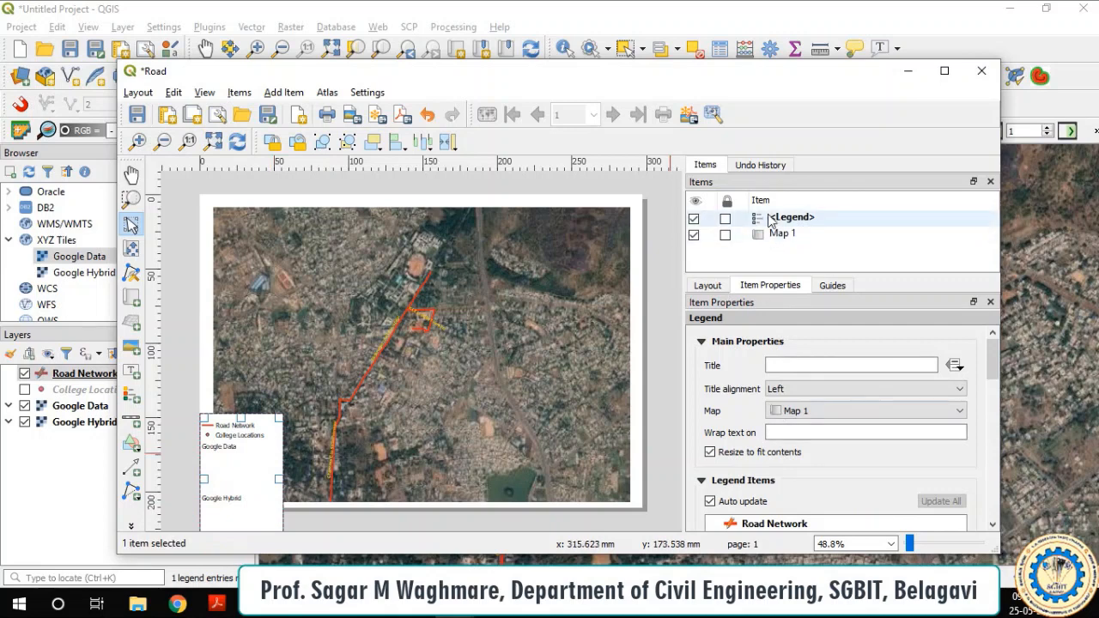
Step: Disable the legend's auto update and remove the Google Data, Google Hybrid and College Locations entries from it
scroll(803, 369, down, 2)
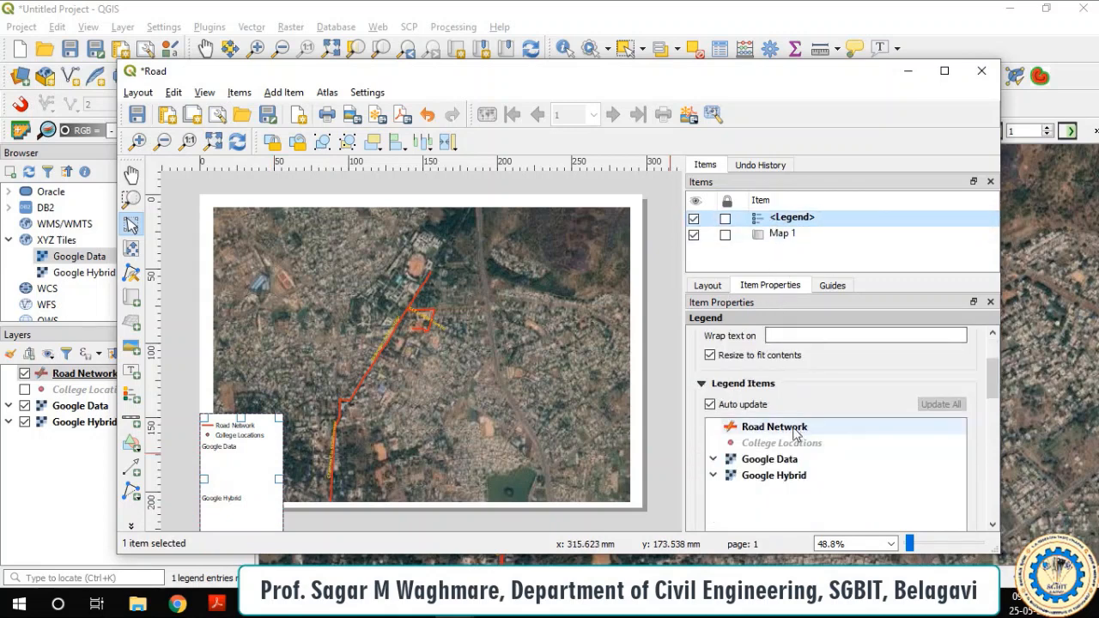
click(711, 404)
scroll(842, 369, down, 2)
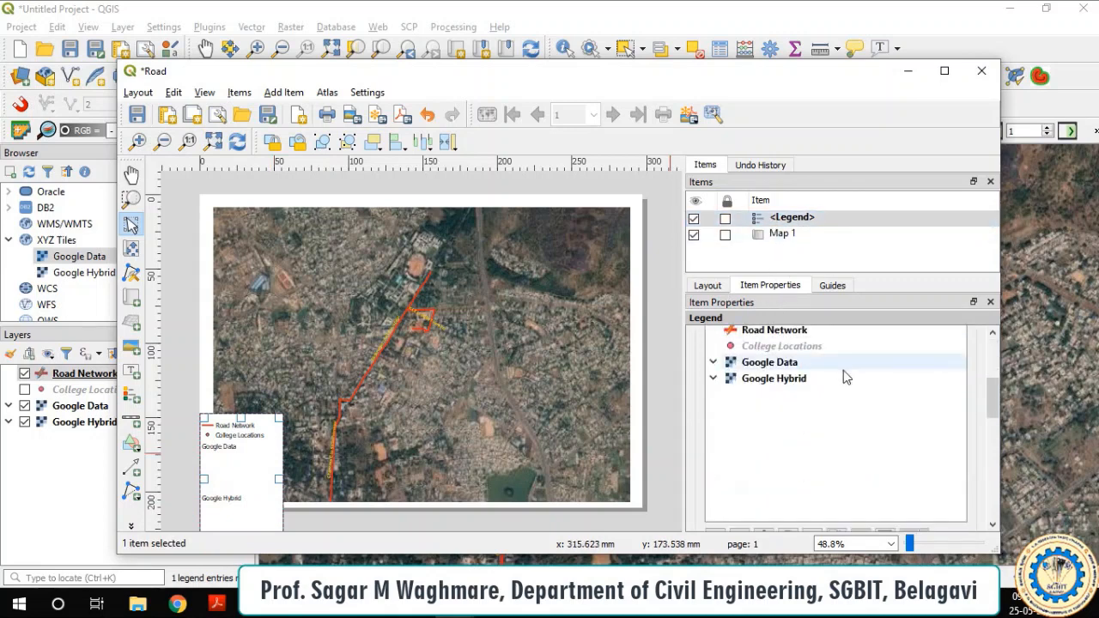
scroll(835, 400, down, 1)
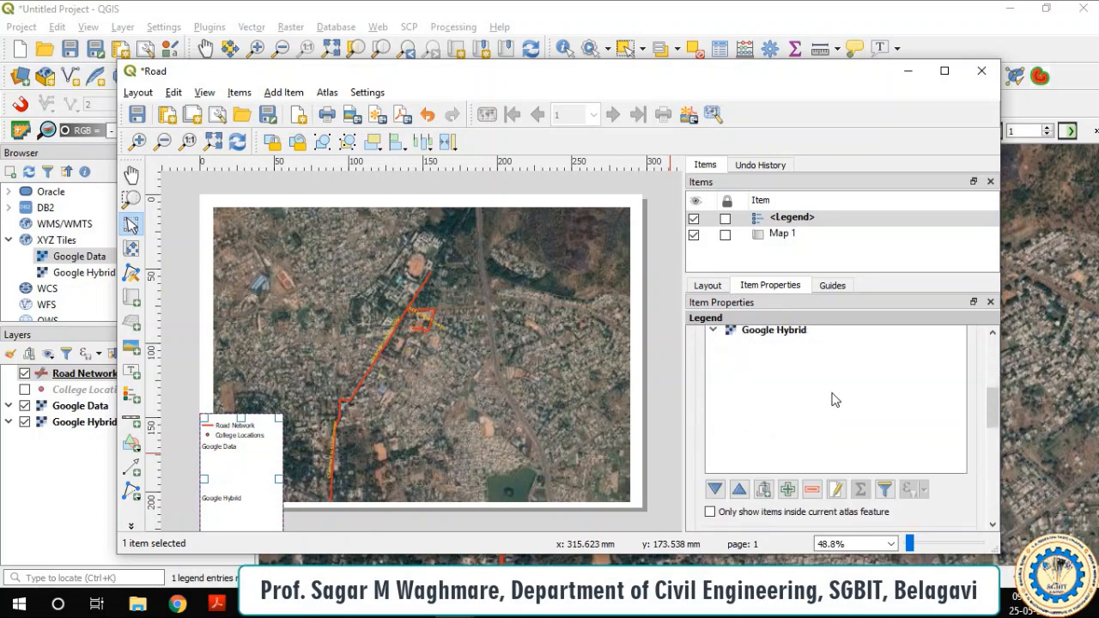
click(813, 489)
click(777, 362)
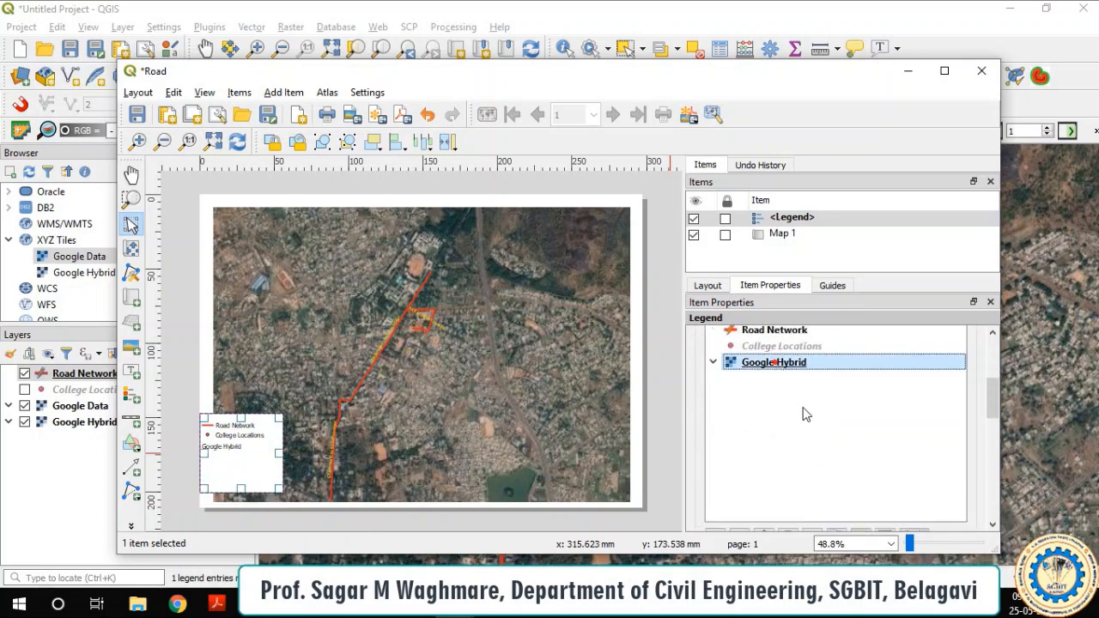
click(811, 445)
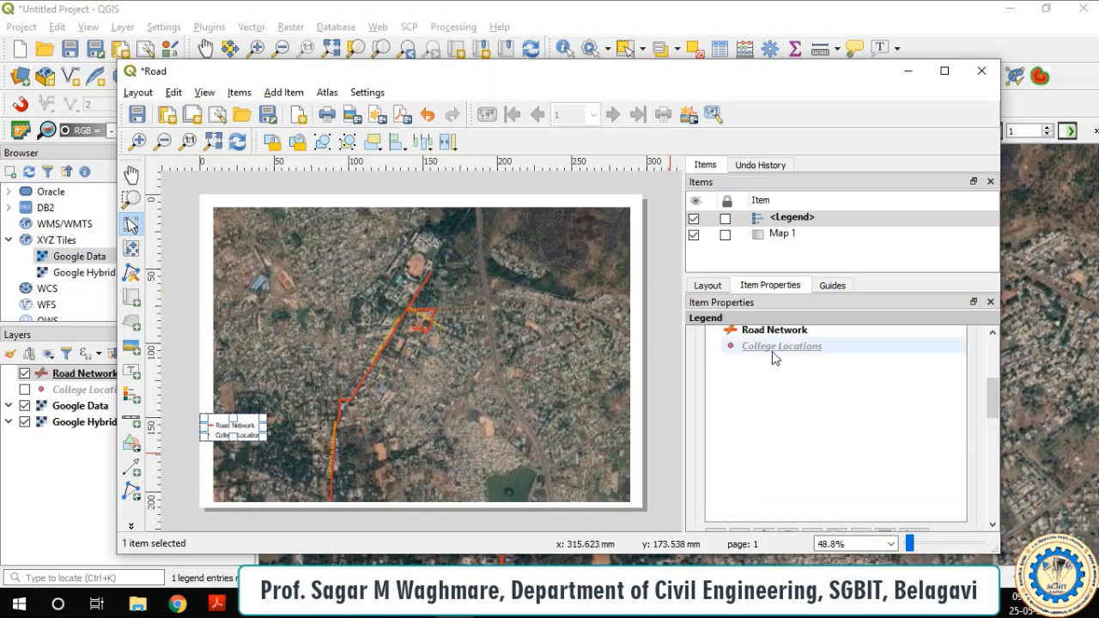
click(768, 349)
click(811, 490)
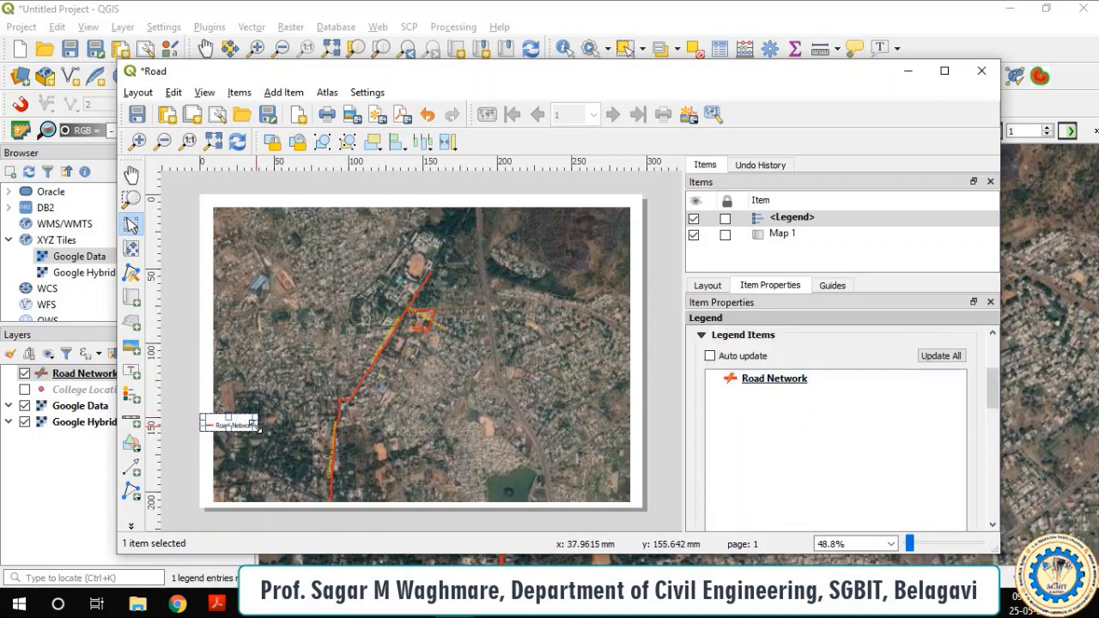
Step: Move the legend into the lower-left corner of the map
drag(242, 423, 262, 492)
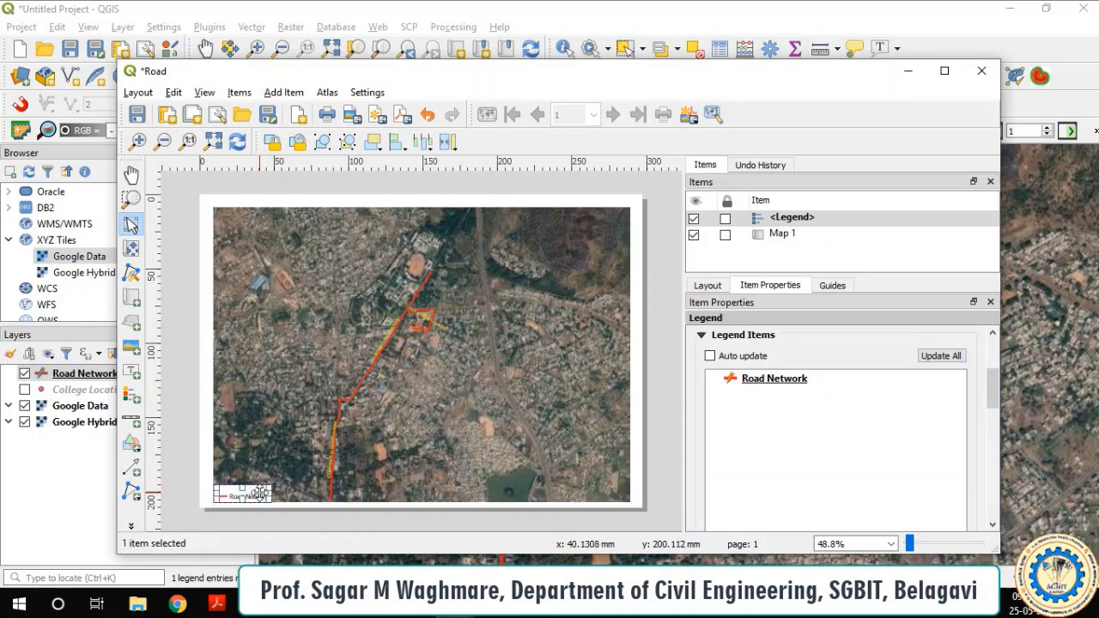
scroll(764, 361, up, 3)
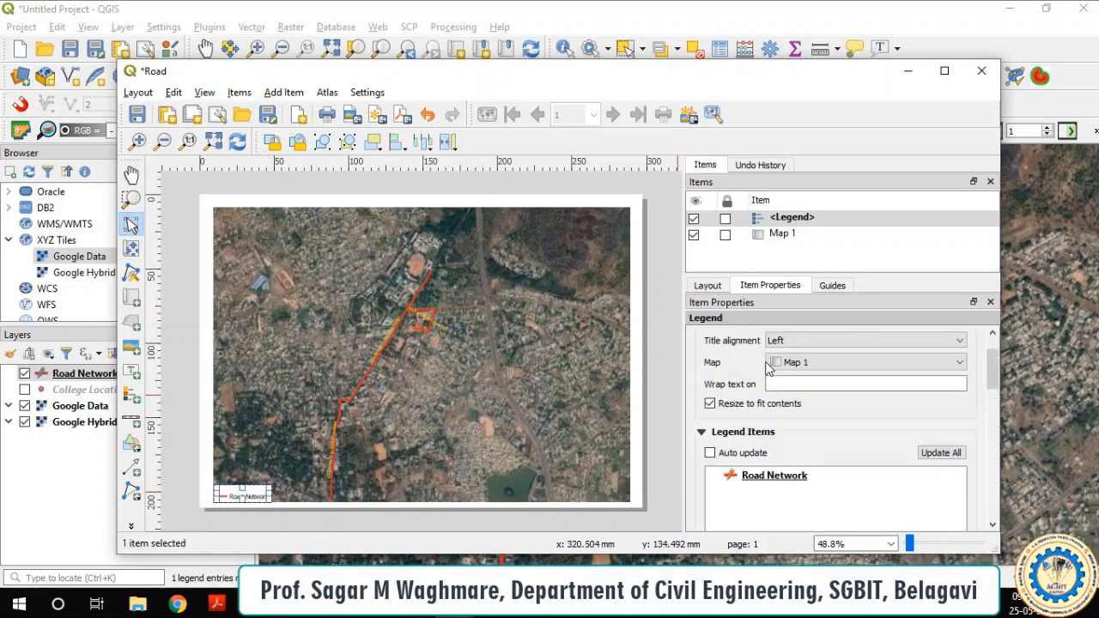
Step: Title the legend "Legend" with center alignment and move it up to fit inside the map's lower-left corner
click(770, 365)
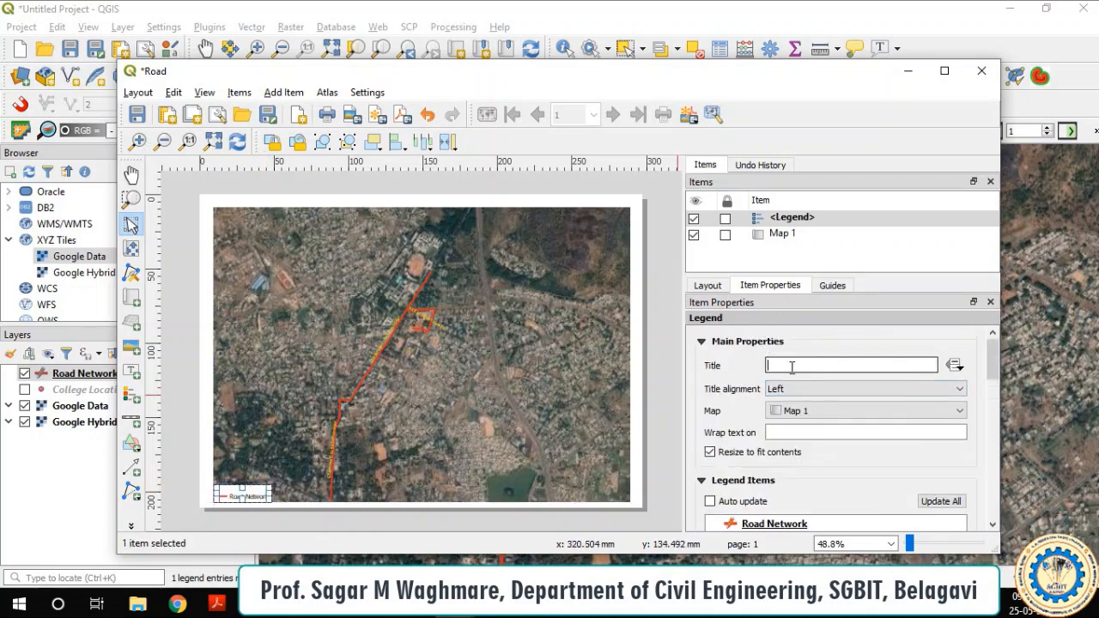
text(Legend)
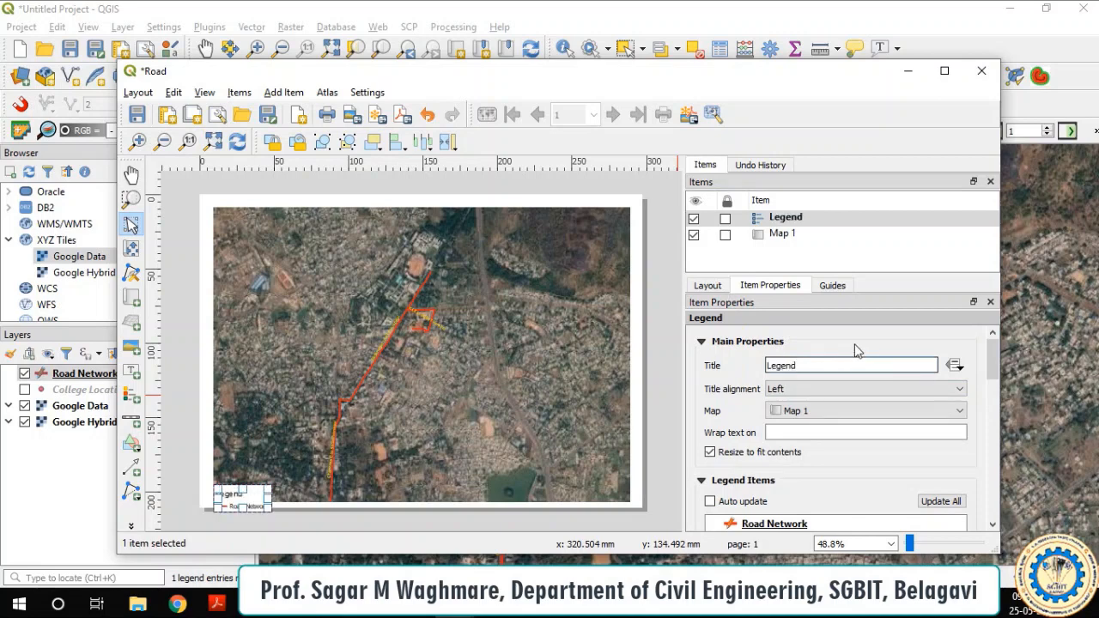
click(876, 389)
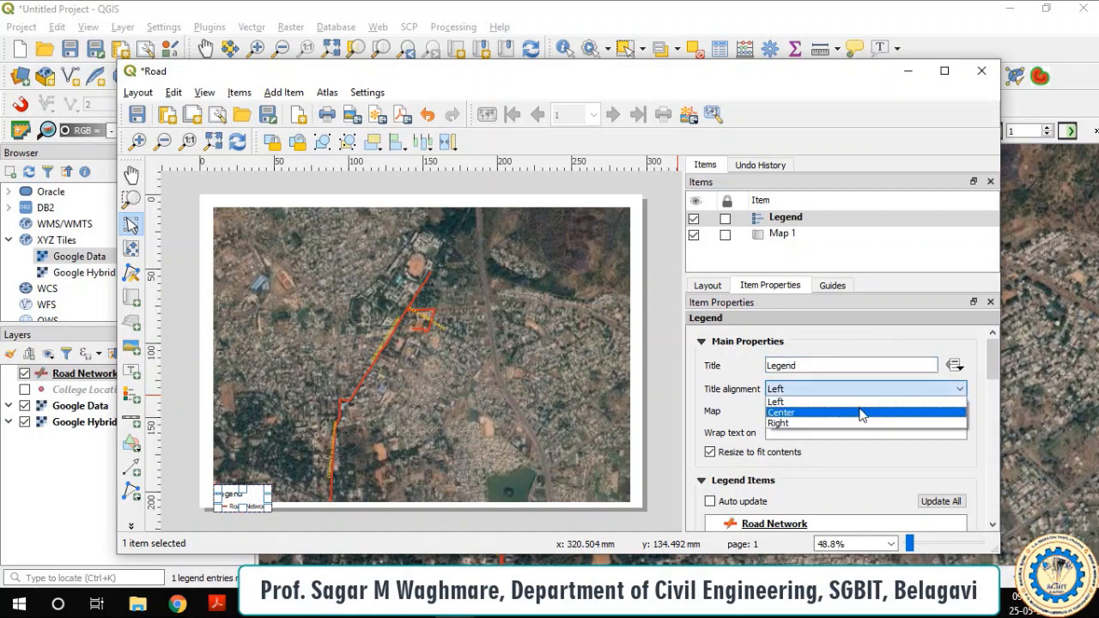
click(861, 413)
scroll(812, 361, down, 1)
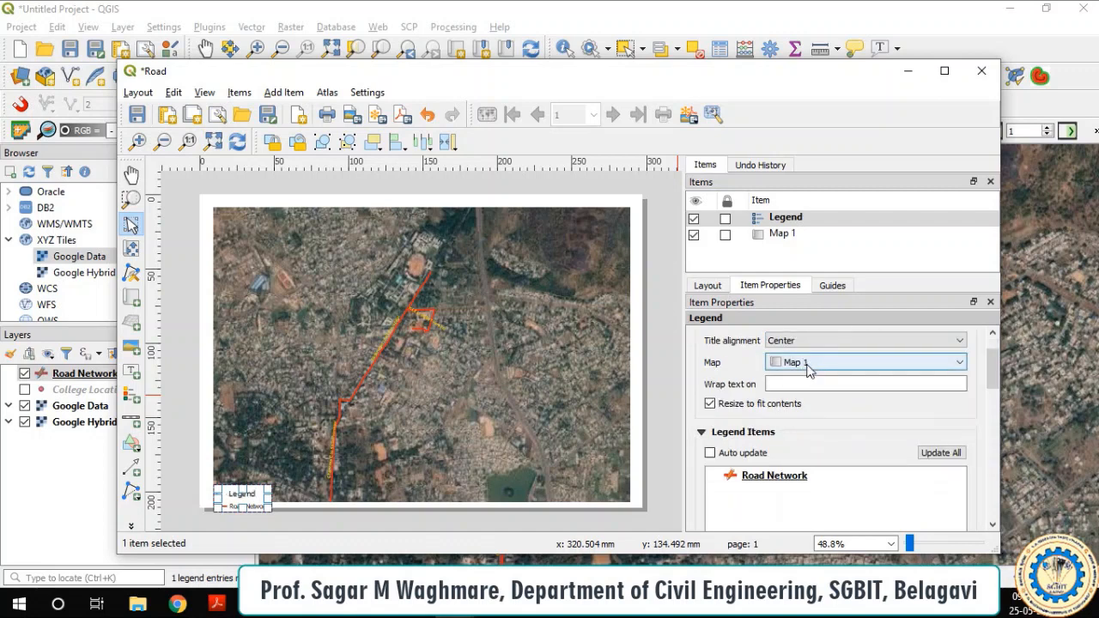
scroll(807, 368, down, 1)
drag(245, 495, 245, 482)
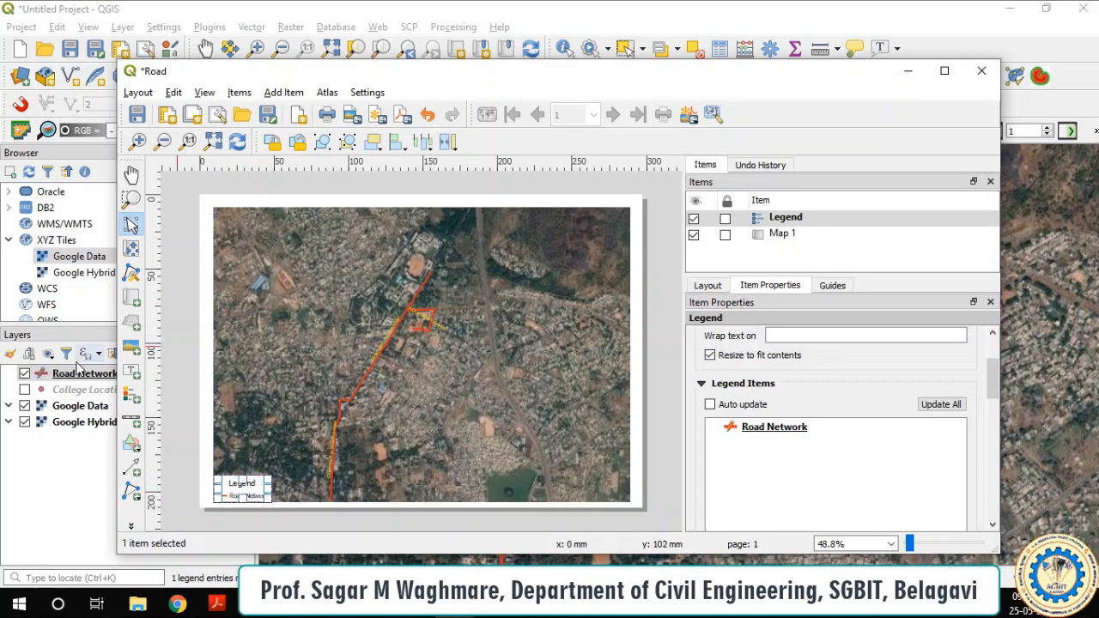
Step: Add a single-box scale bar in meters at the map's lower-right corner and check it and the road labels up close
click(131, 422)
drag(514, 475, 618, 487)
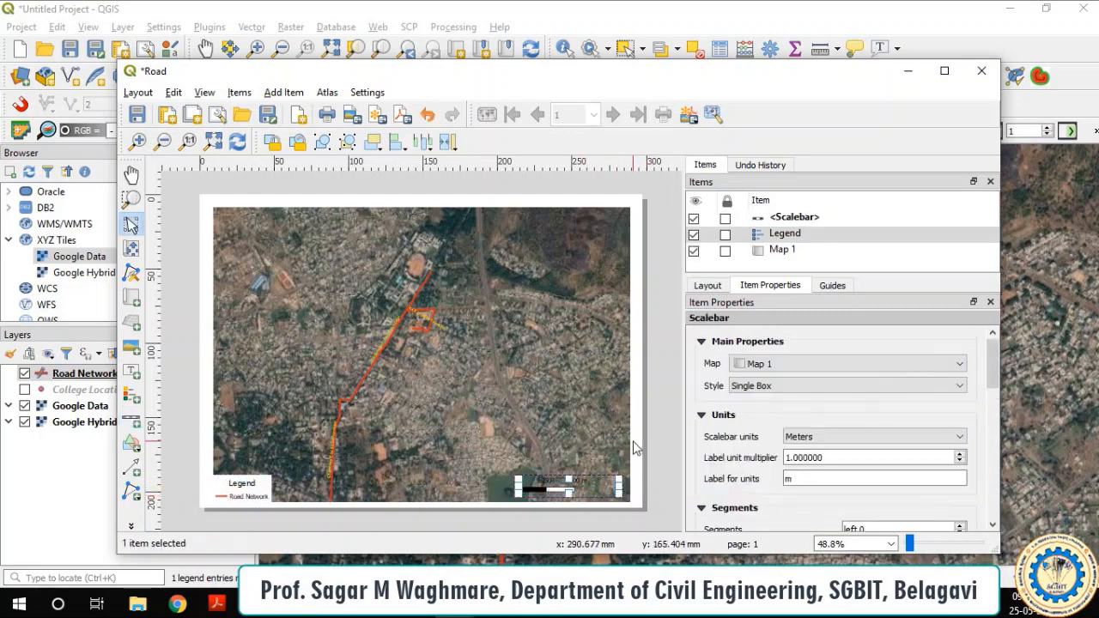
scroll(581, 486, up, 1)
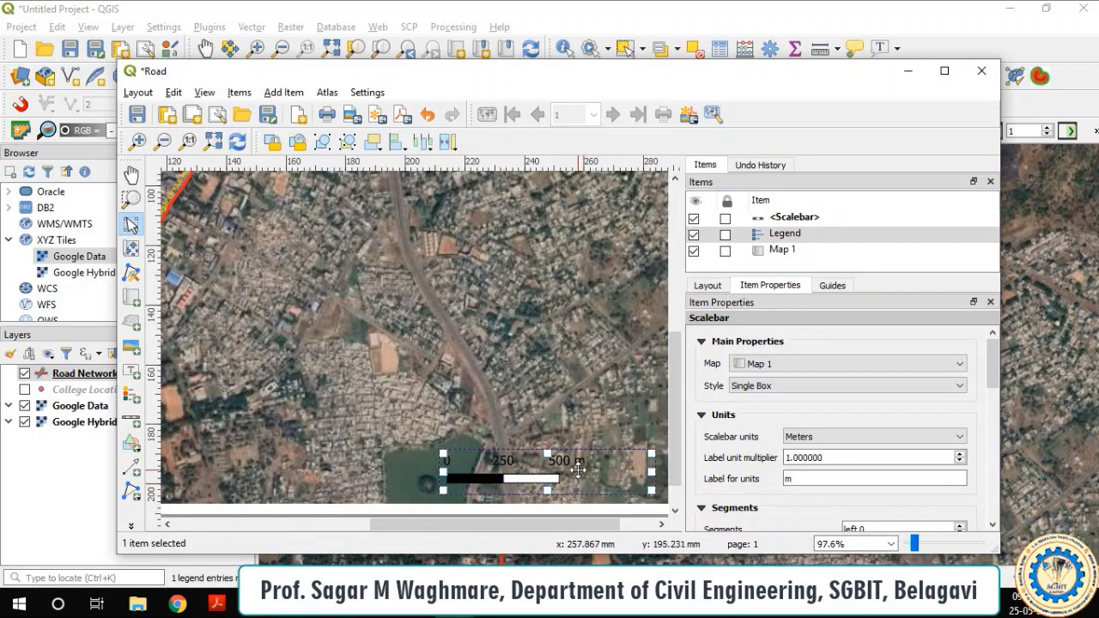
scroll(579, 474, down, 2)
scroll(369, 339, up, 1)
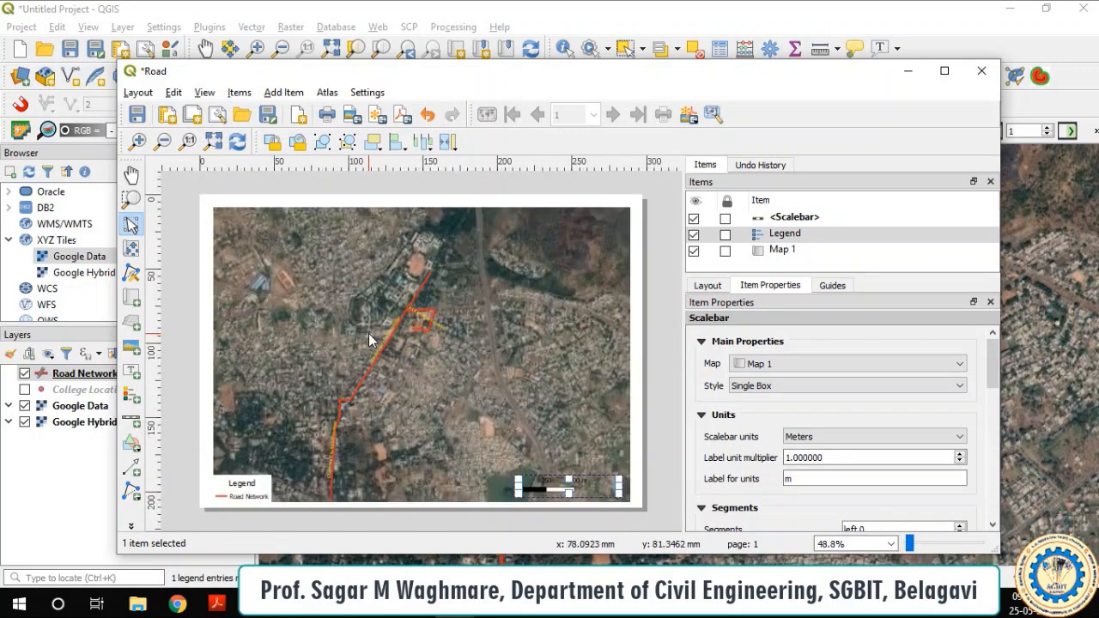
scroll(364, 340, up, 1)
scroll(469, 343, down, 1)
click(137, 141)
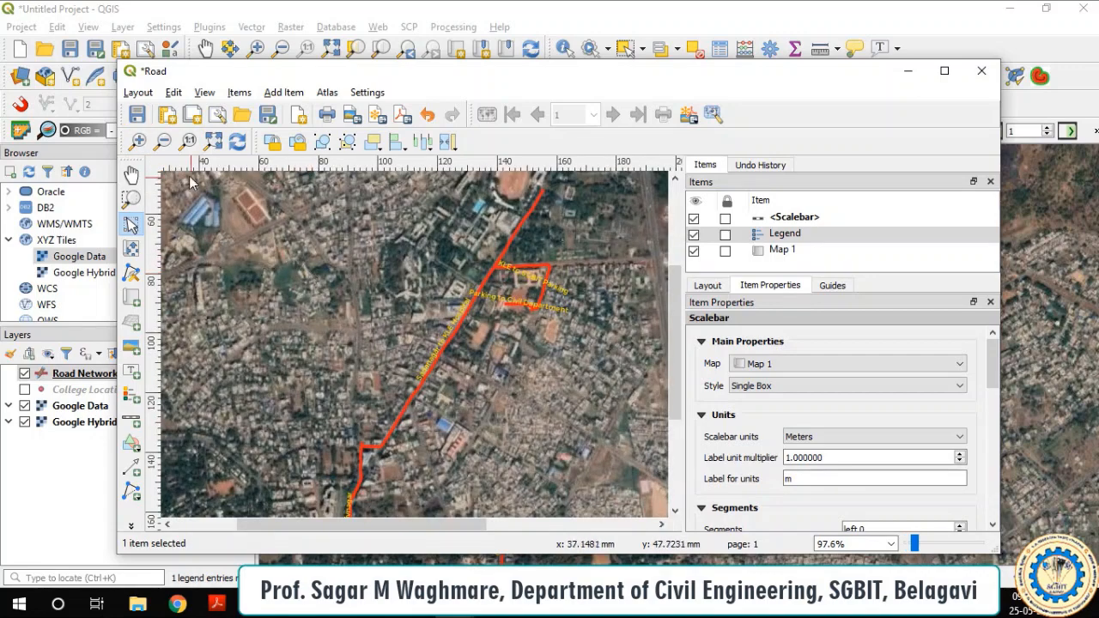
click(164, 142)
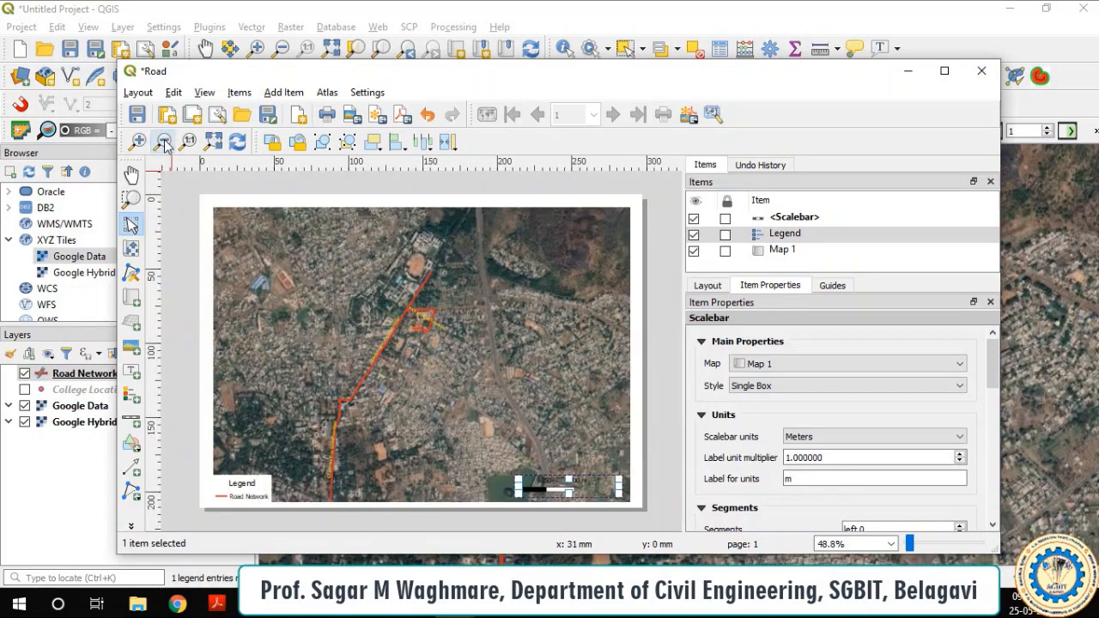
Step: Export the layout as a PDF named Road to the Desktop and close the layout window
click(135, 92)
click(179, 370)
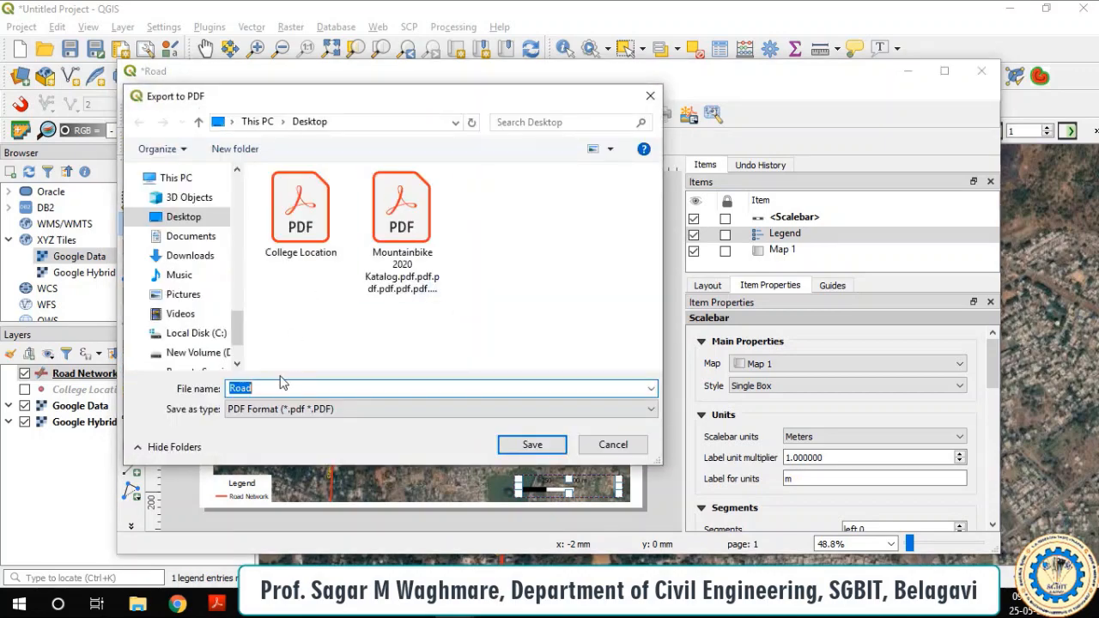
click(535, 444)
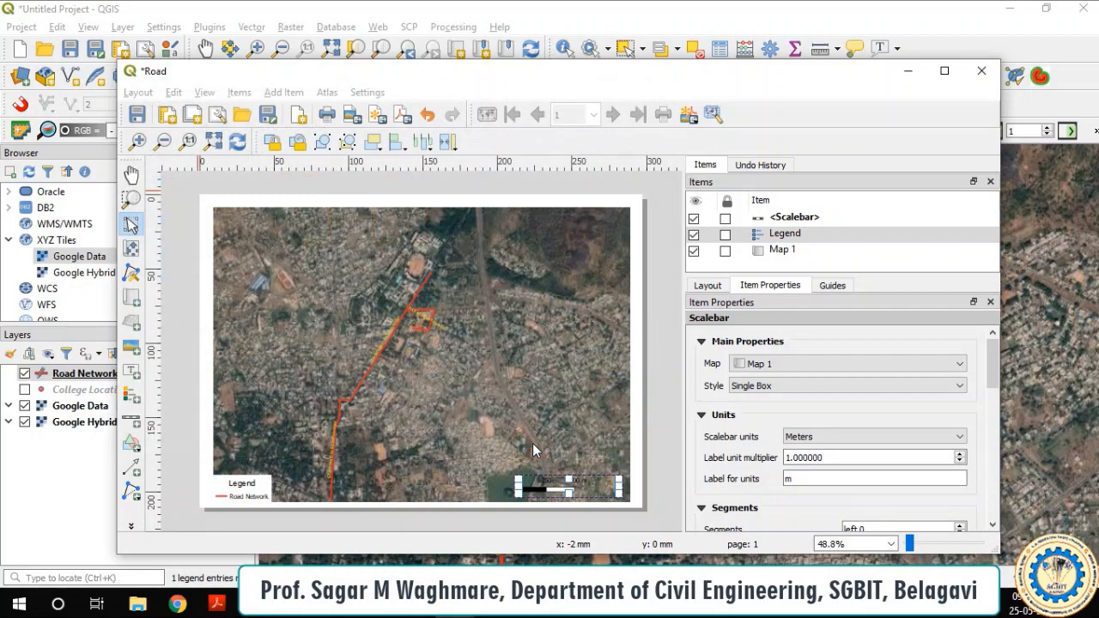
click(655, 381)
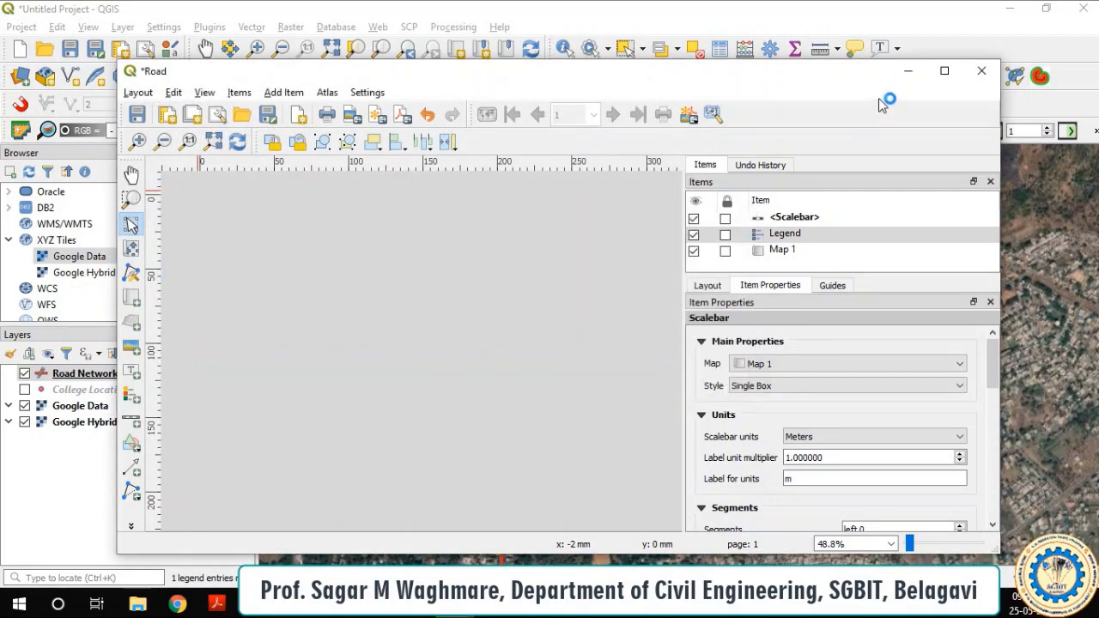
click(984, 74)
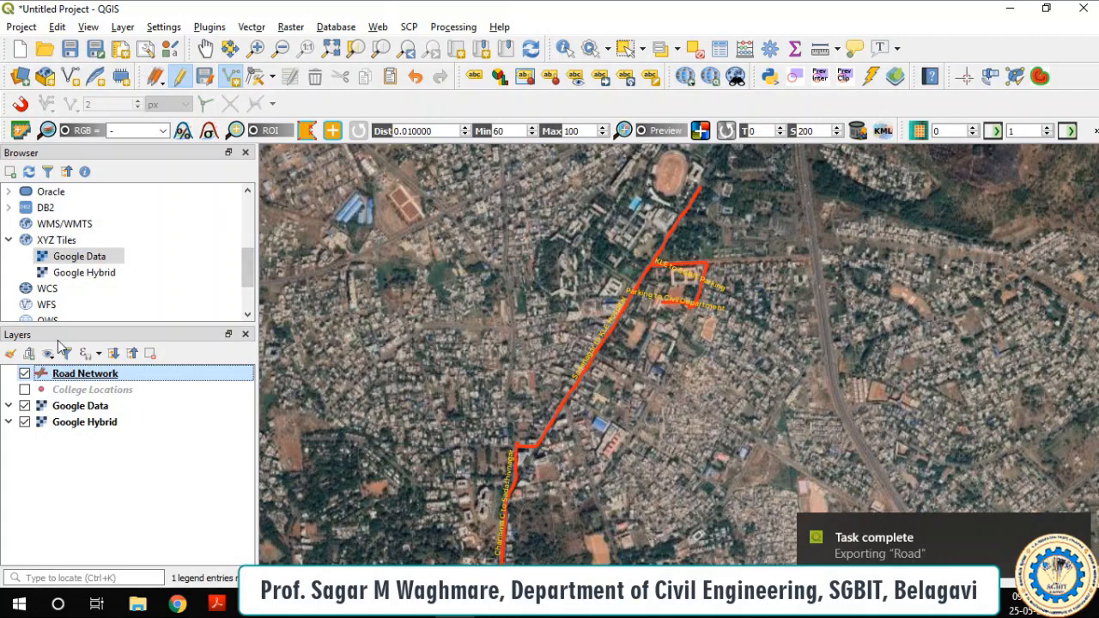
Step: Hide the Road Network layer and stop editing it, saving its changes
click(25, 373)
scroll(676, 370, up, 1)
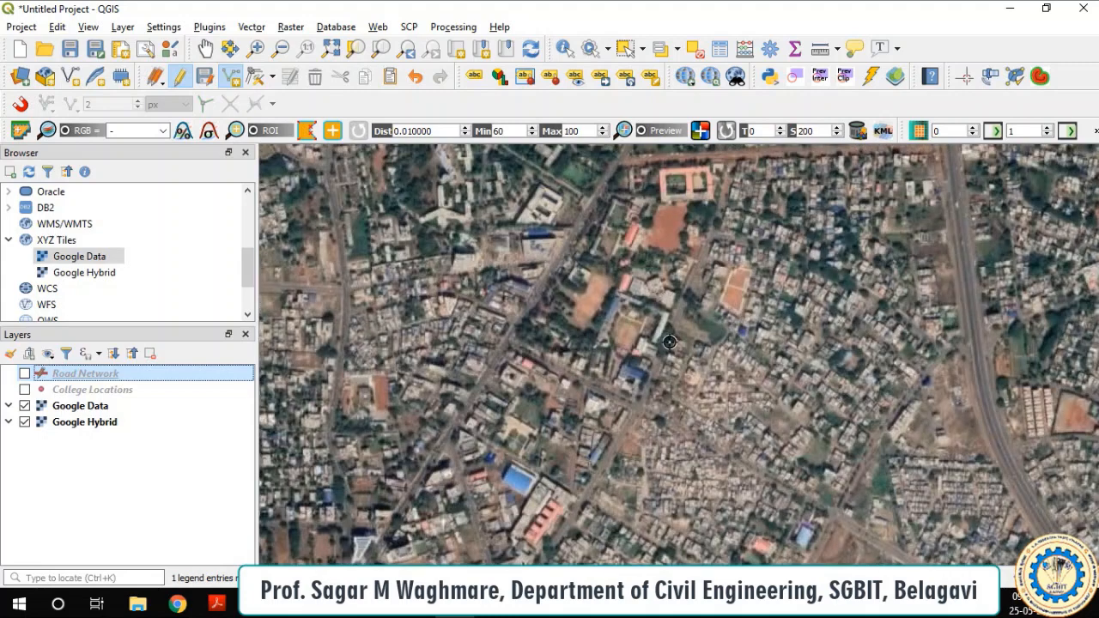
click(180, 77)
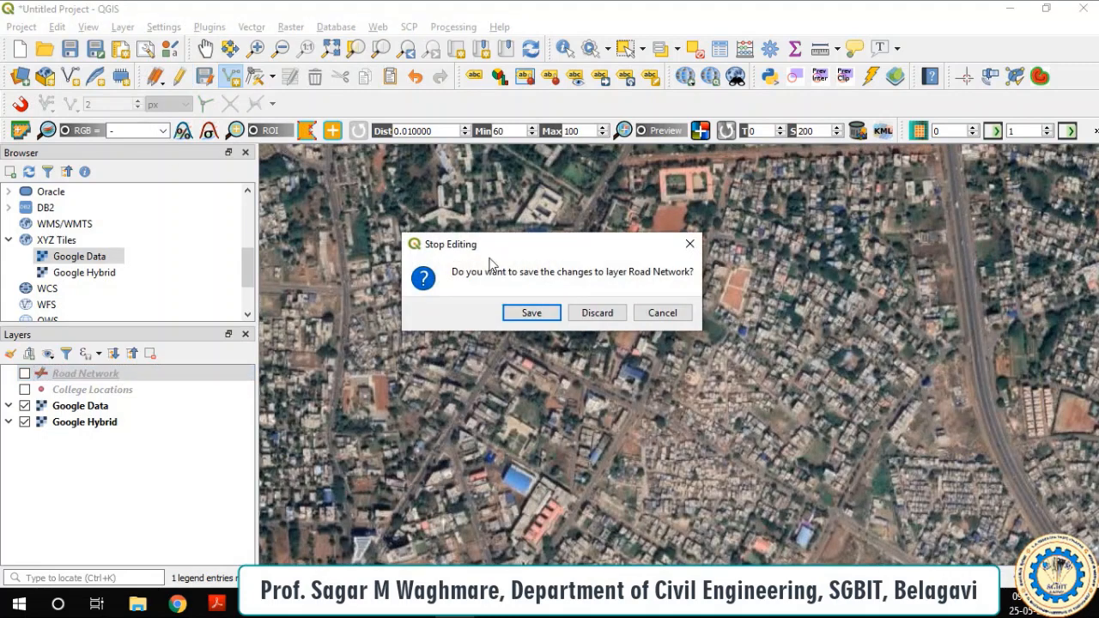
click(528, 312)
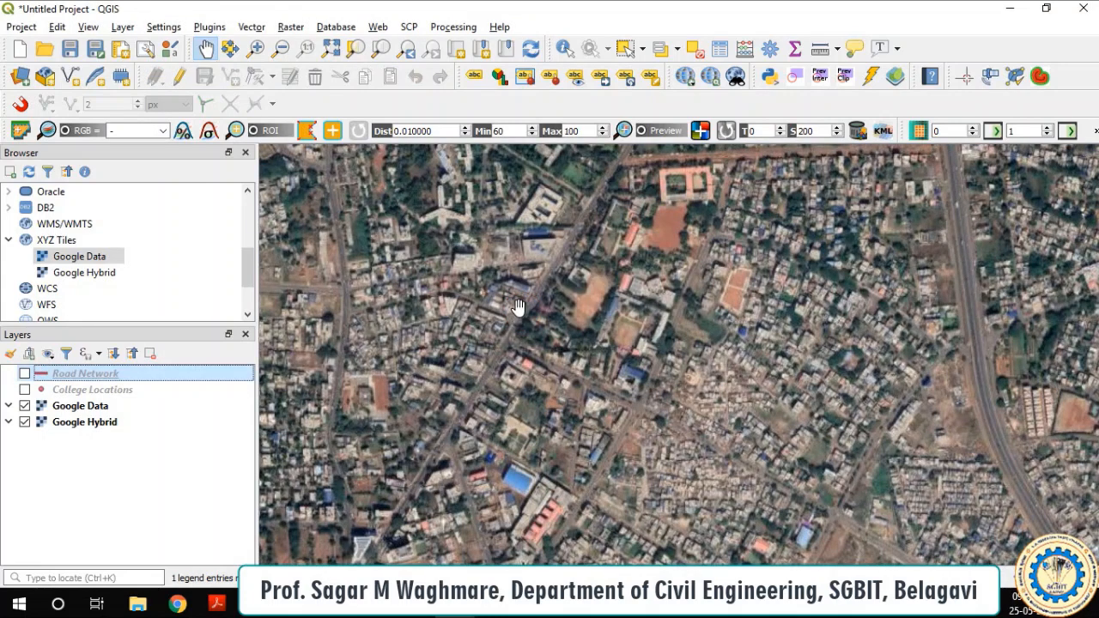
Step: Set up a new shapefile layer named Ground with polygon geometry for the red sports ground south of the college building
scroll(663, 343, up, 1)
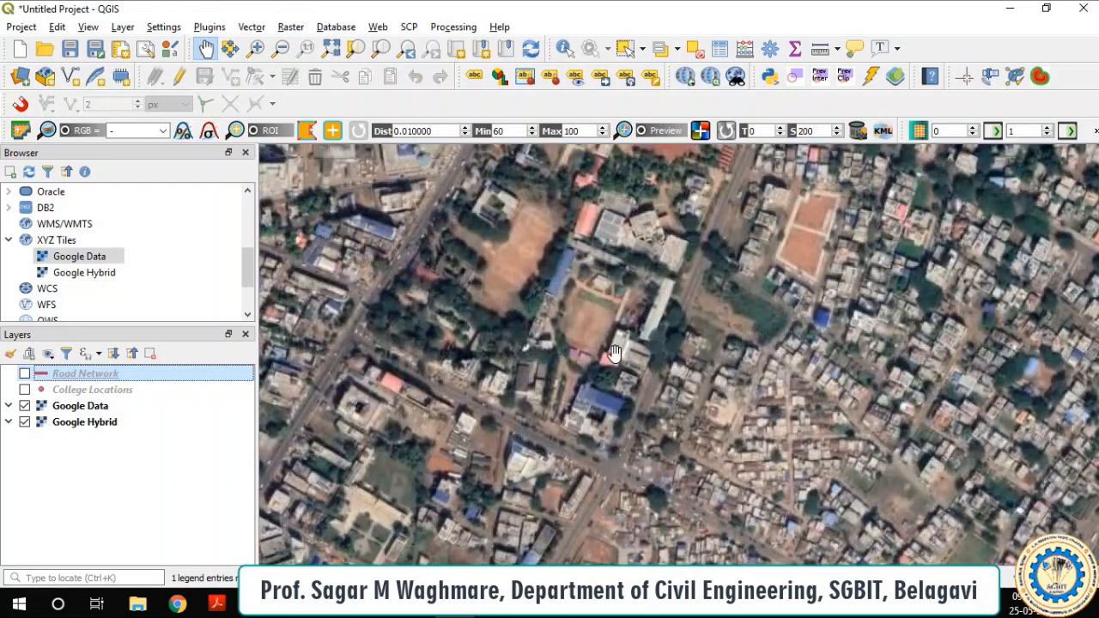
drag(621, 308, 603, 365)
drag(569, 432, 564, 501)
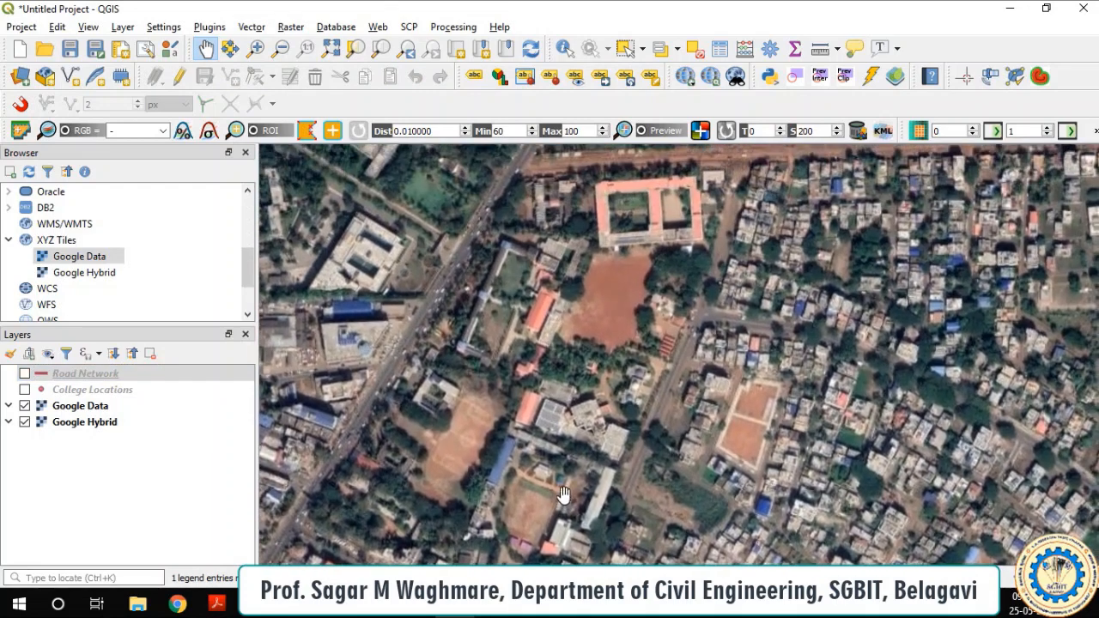
scroll(542, 312, up, 1)
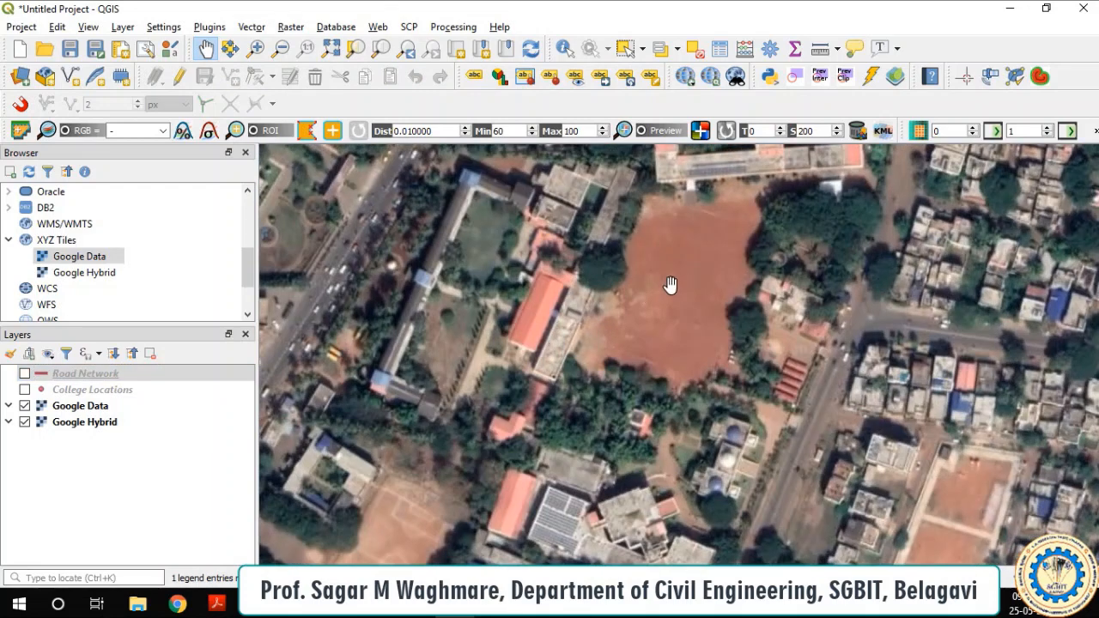
drag(667, 287, 561, 312)
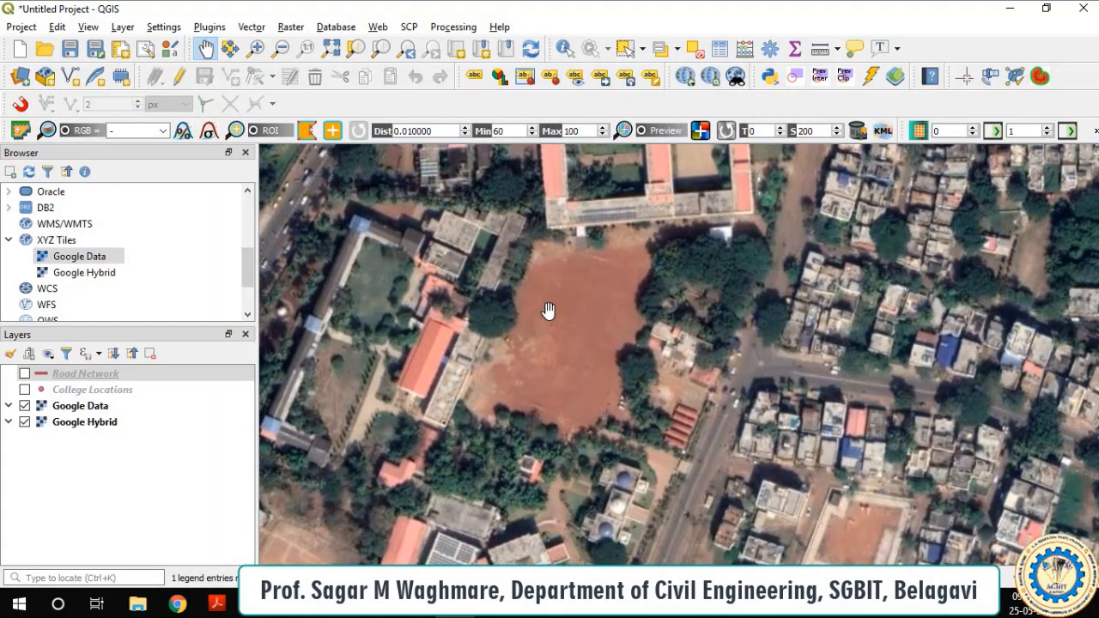
click(123, 26)
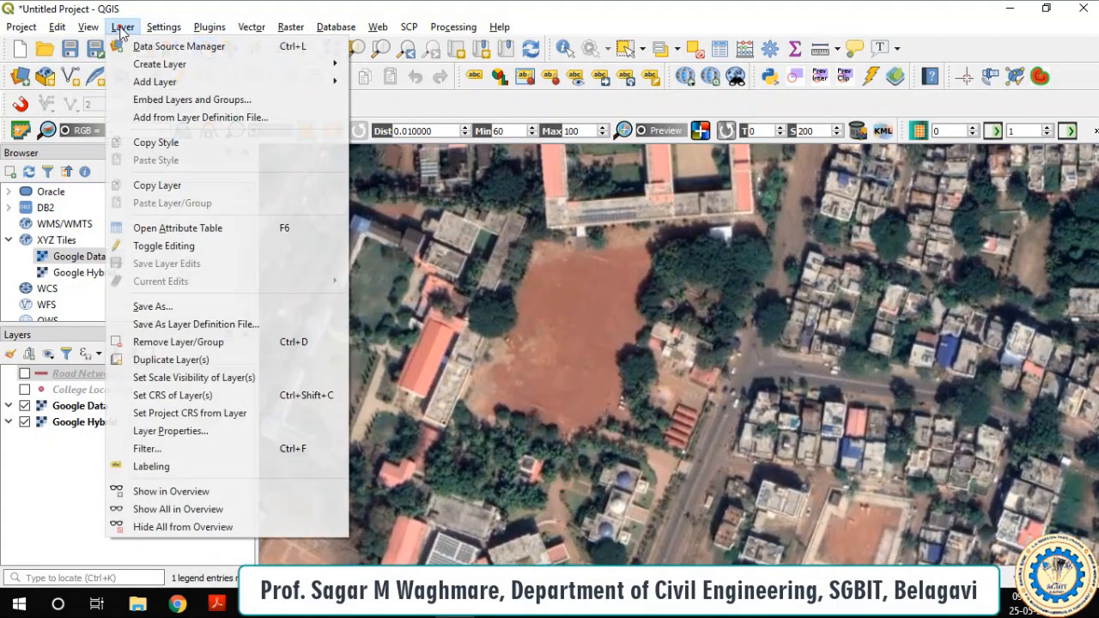
mouse_move(140, 69)
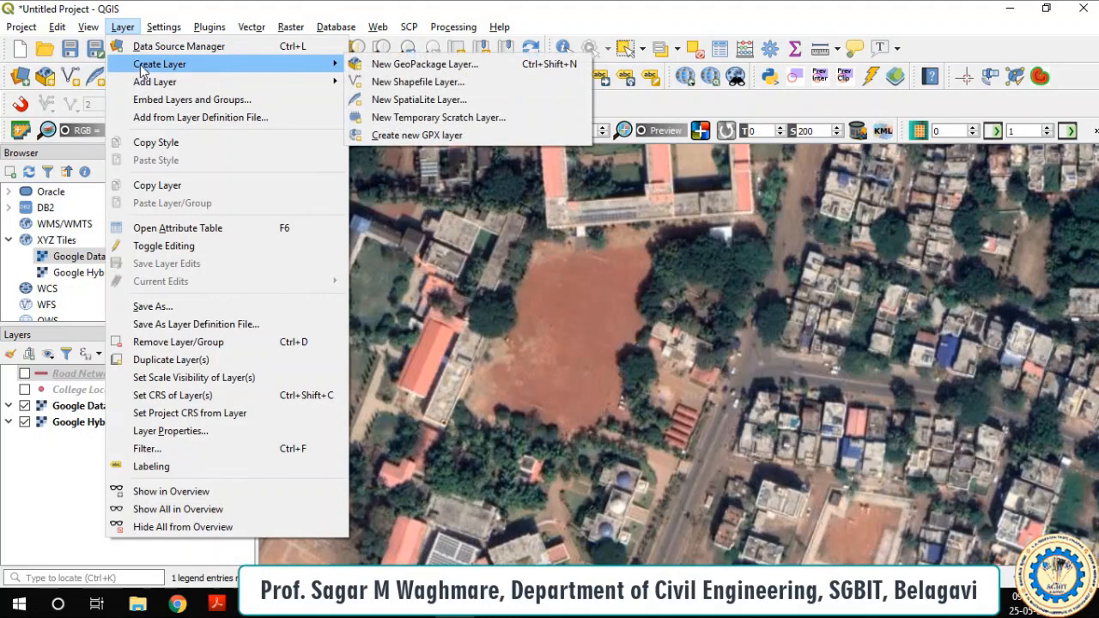
click(417, 82)
click(443, 89)
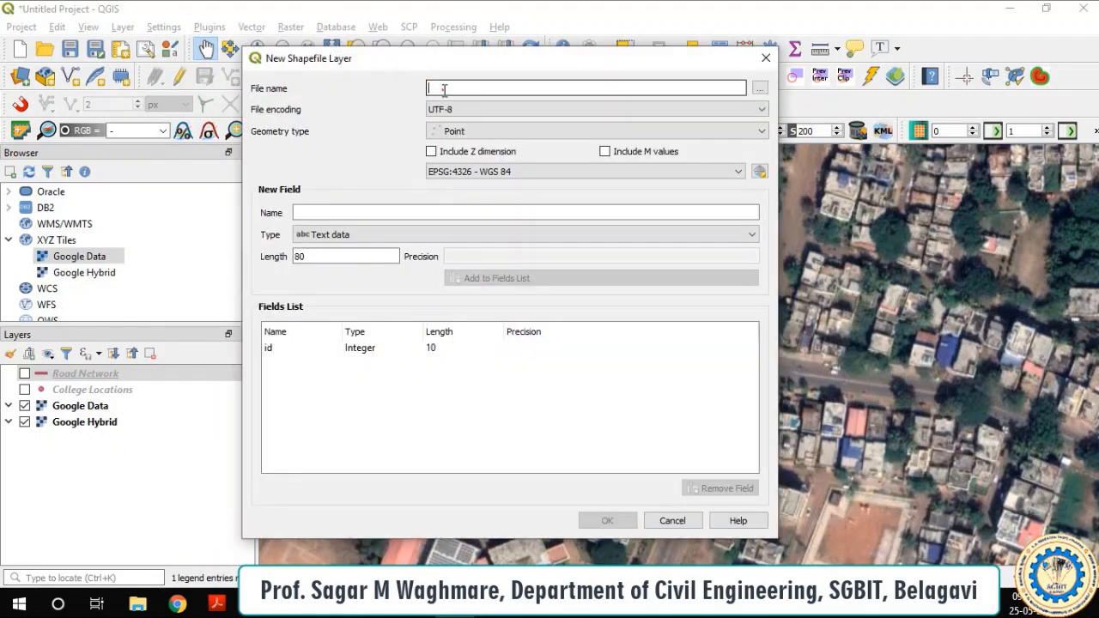
text(Ground)
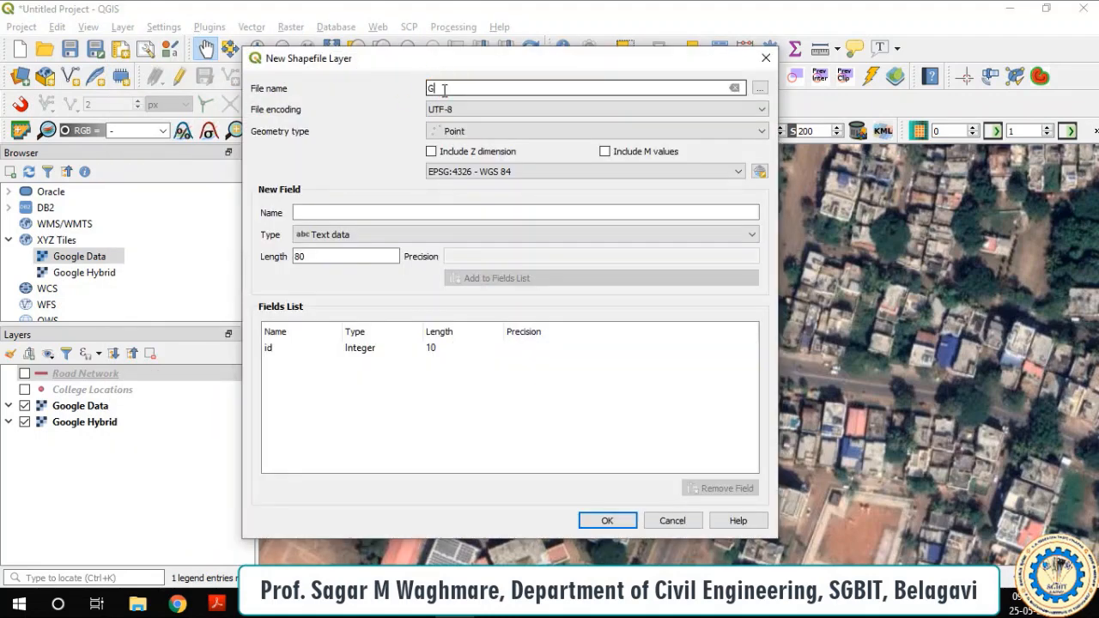
click(469, 135)
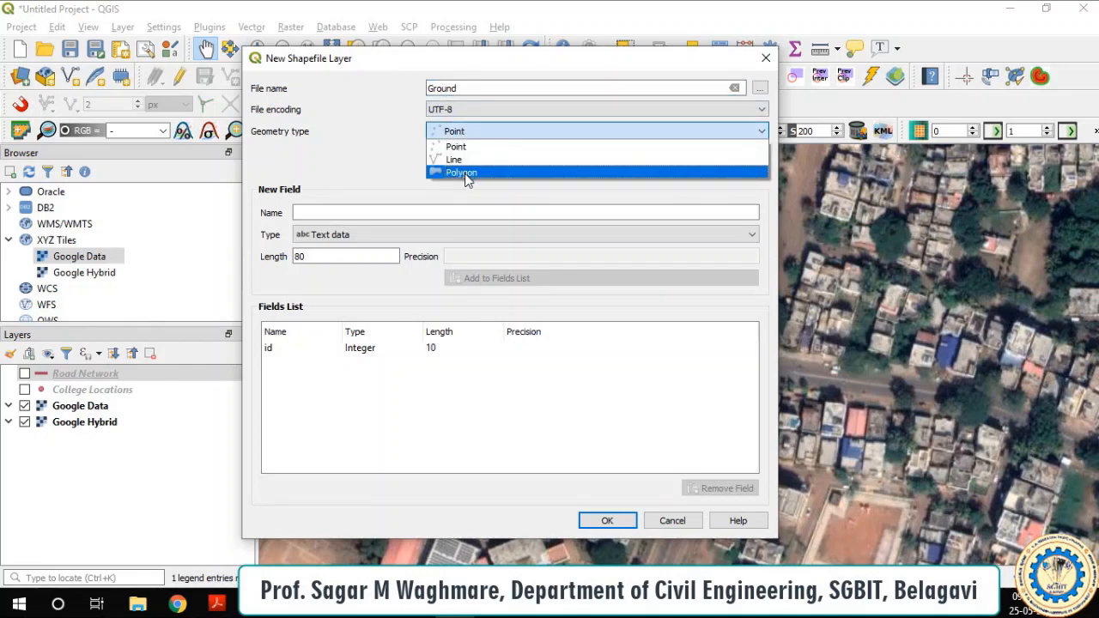
click(464, 172)
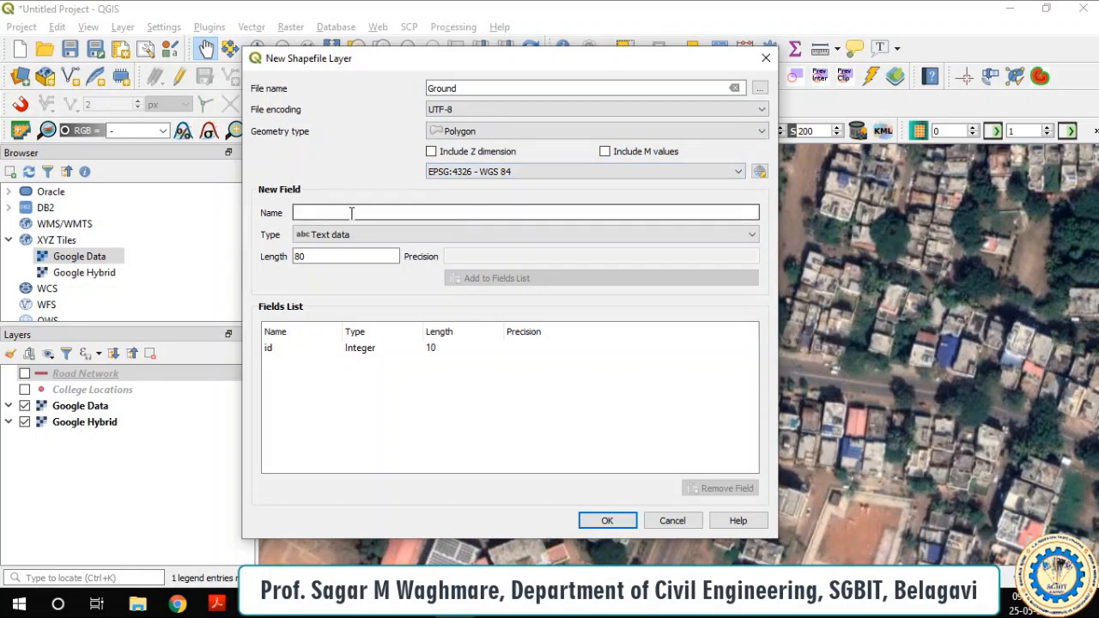
Step: Add a text field Name and a decimal-number field Area to the Ground shapefile, and create the layer
text(NAme)
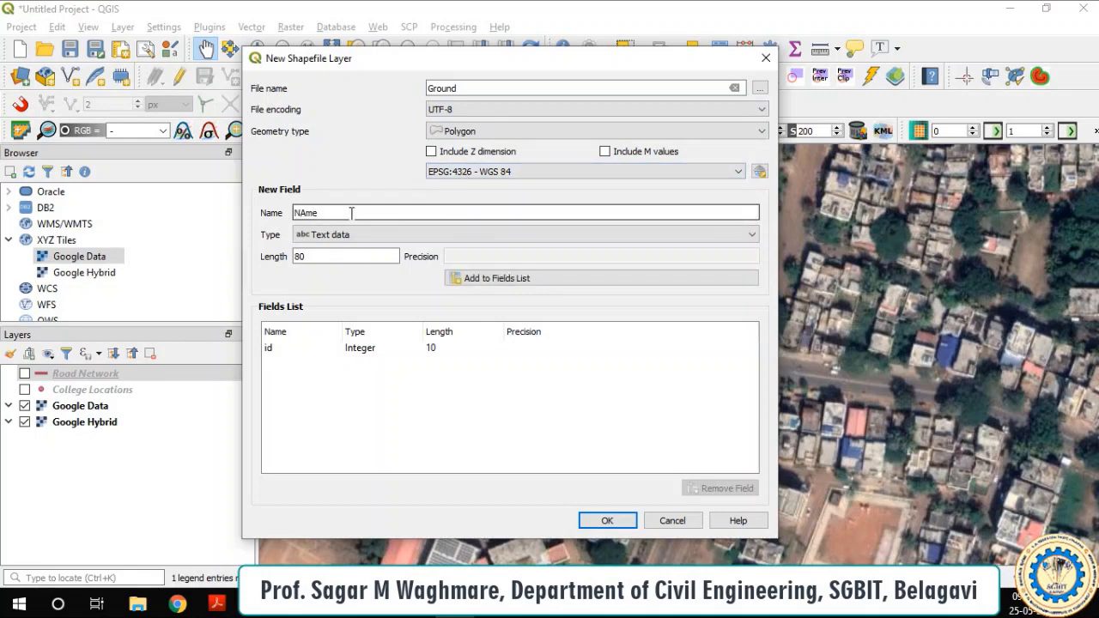
double_click(350, 213)
click(486, 278)
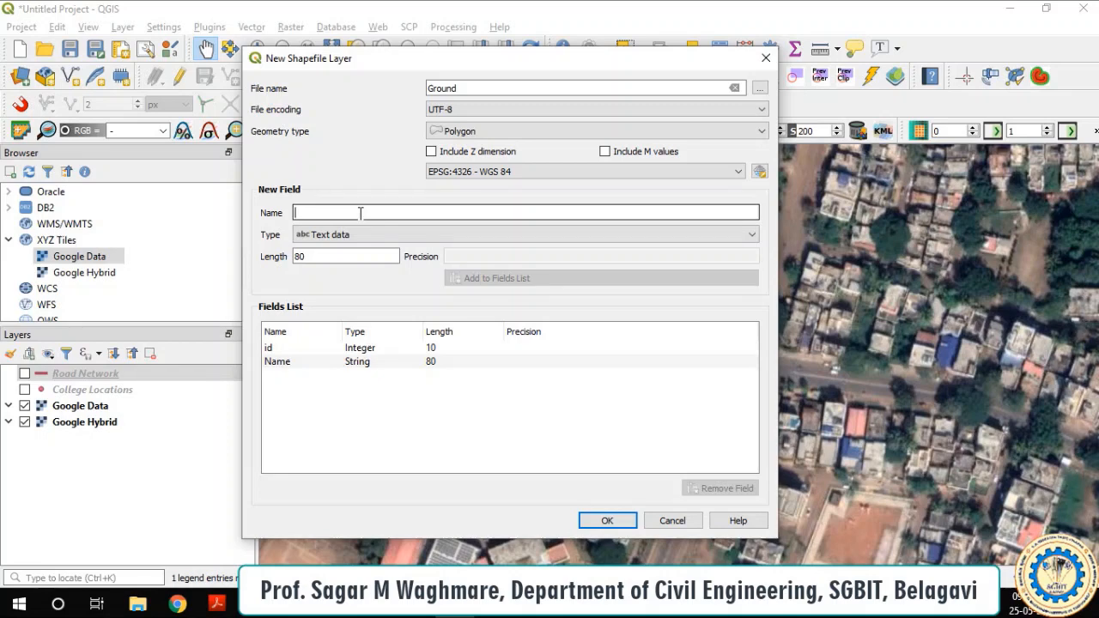
text(Area)
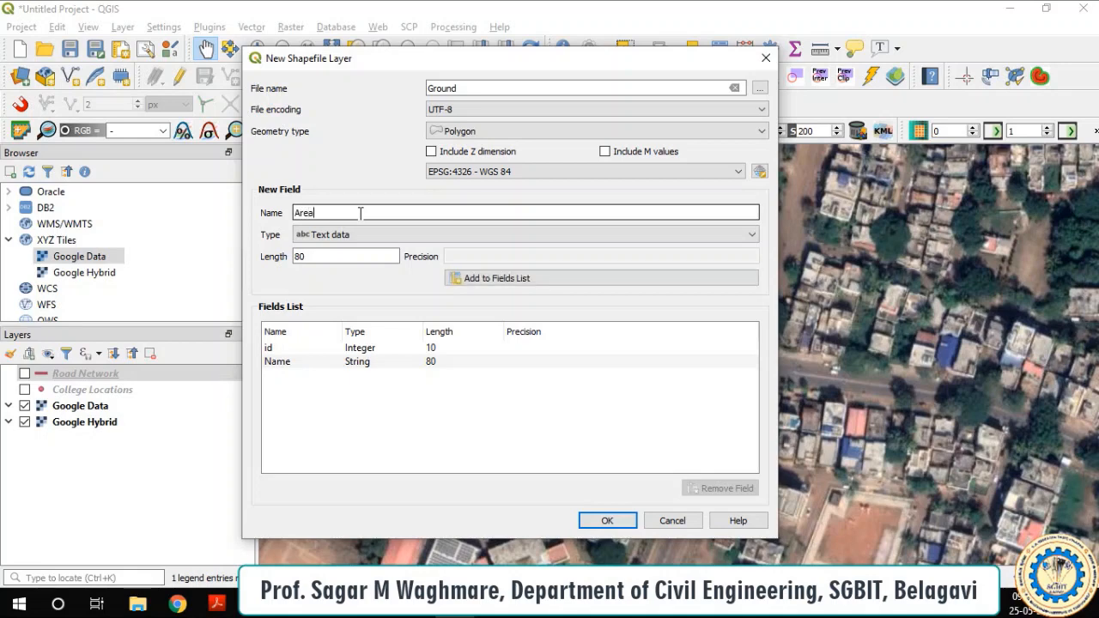
click(354, 236)
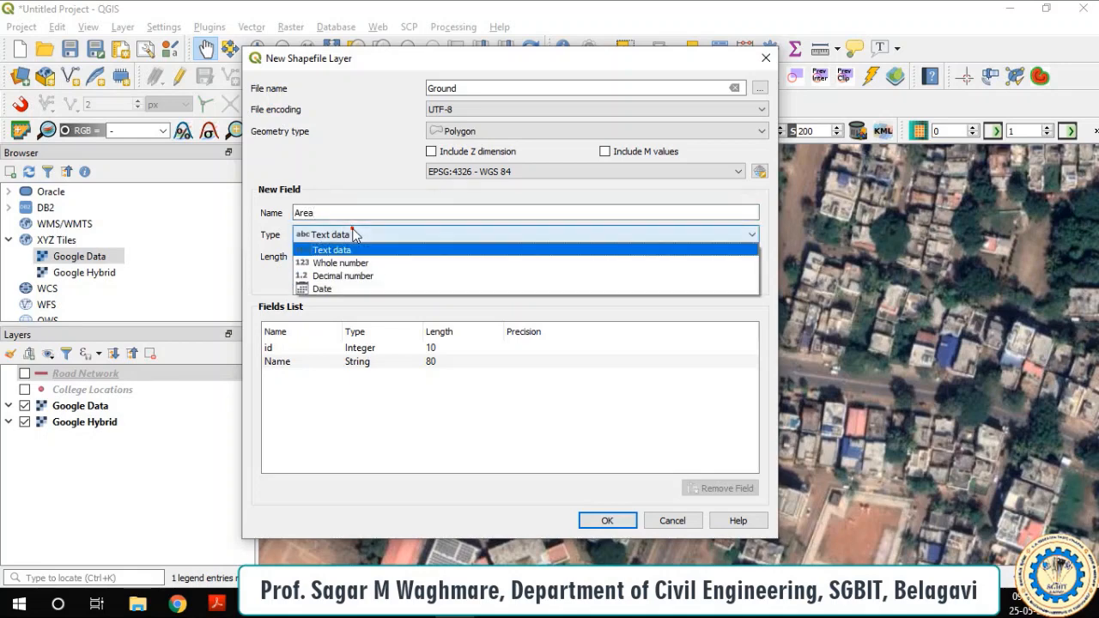
click(343, 274)
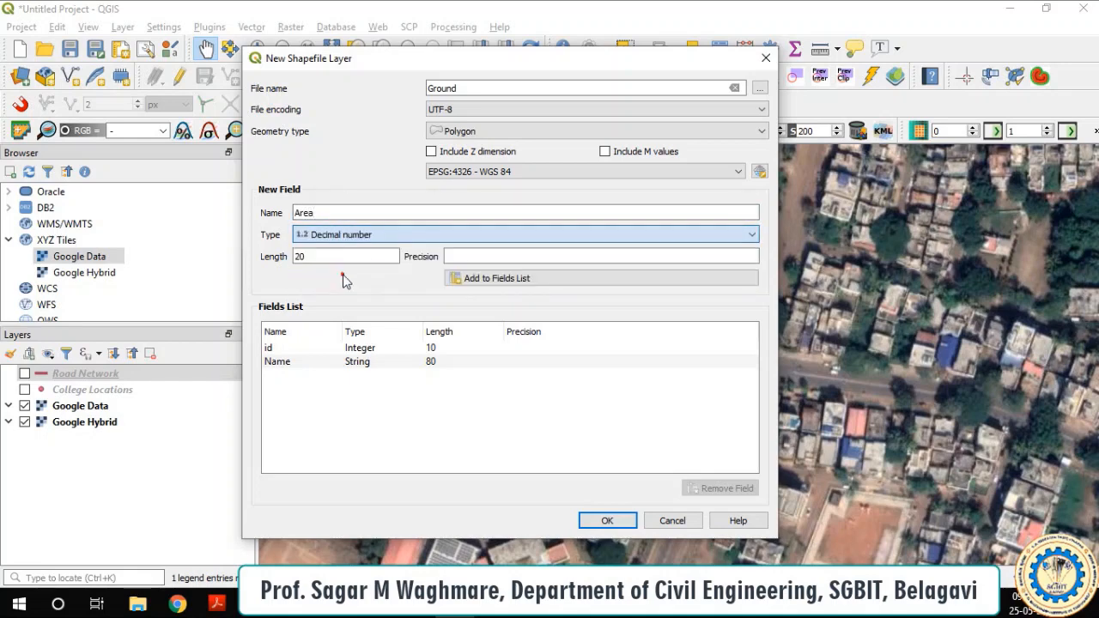
click(530, 280)
click(607, 521)
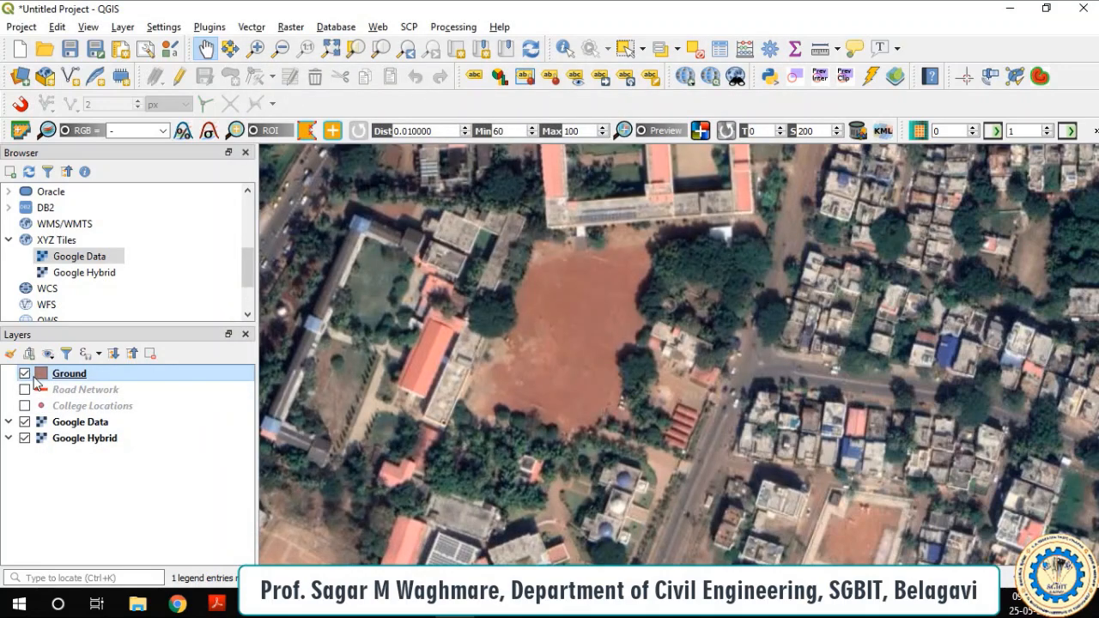
Step: Start editing the Ground layer and trace a new polygon northward along the western edge of the red sports ground
click(182, 77)
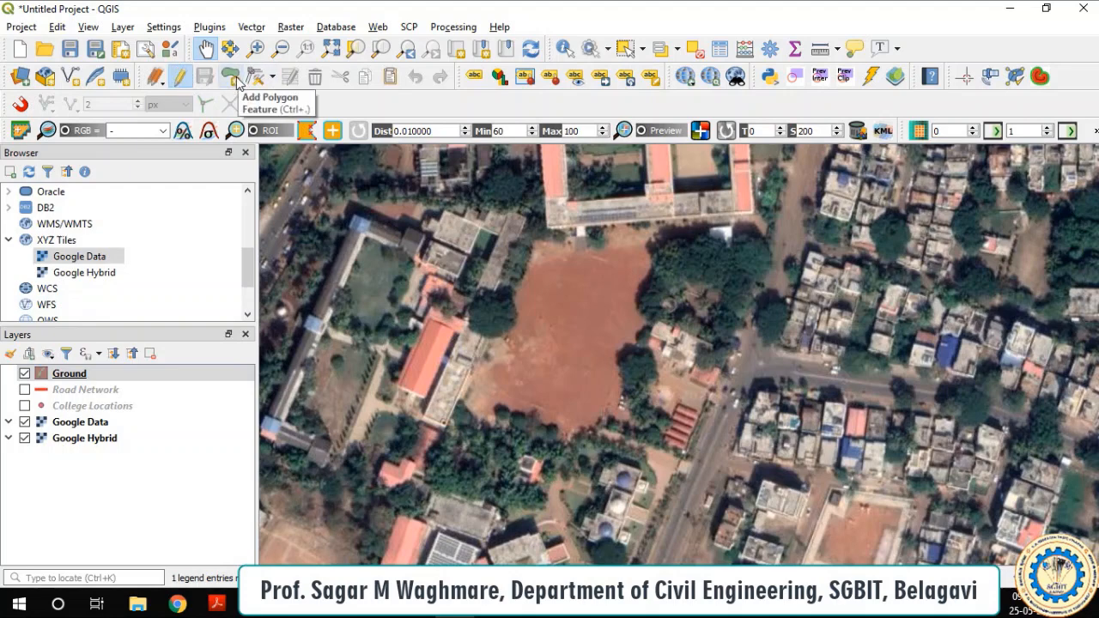
click(238, 81)
scroll(498, 411, up, 1)
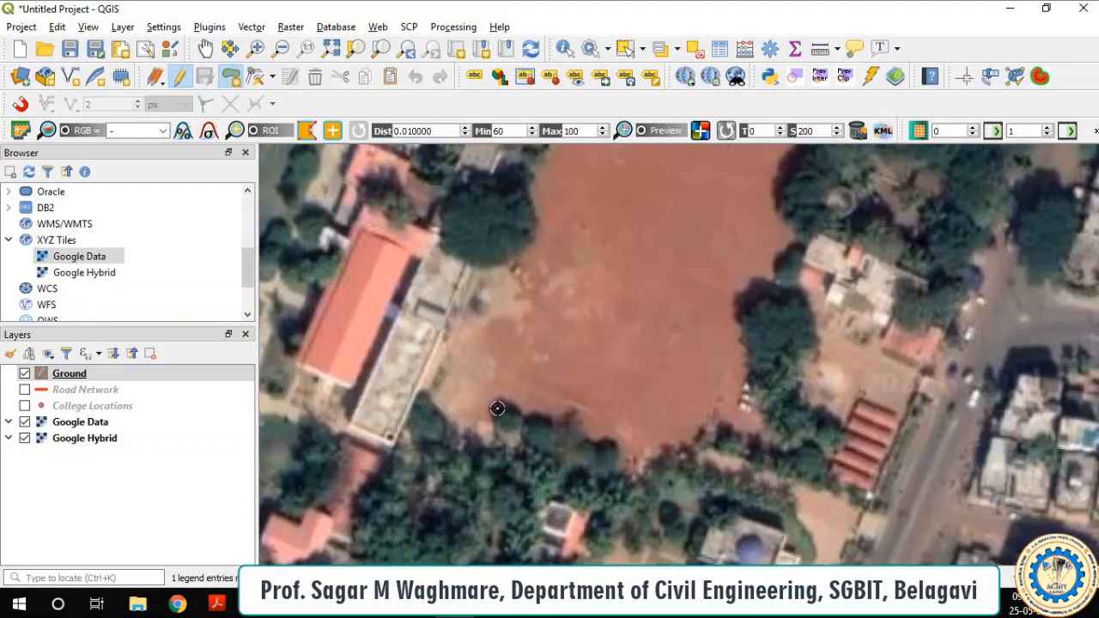
click(437, 392)
click(463, 322)
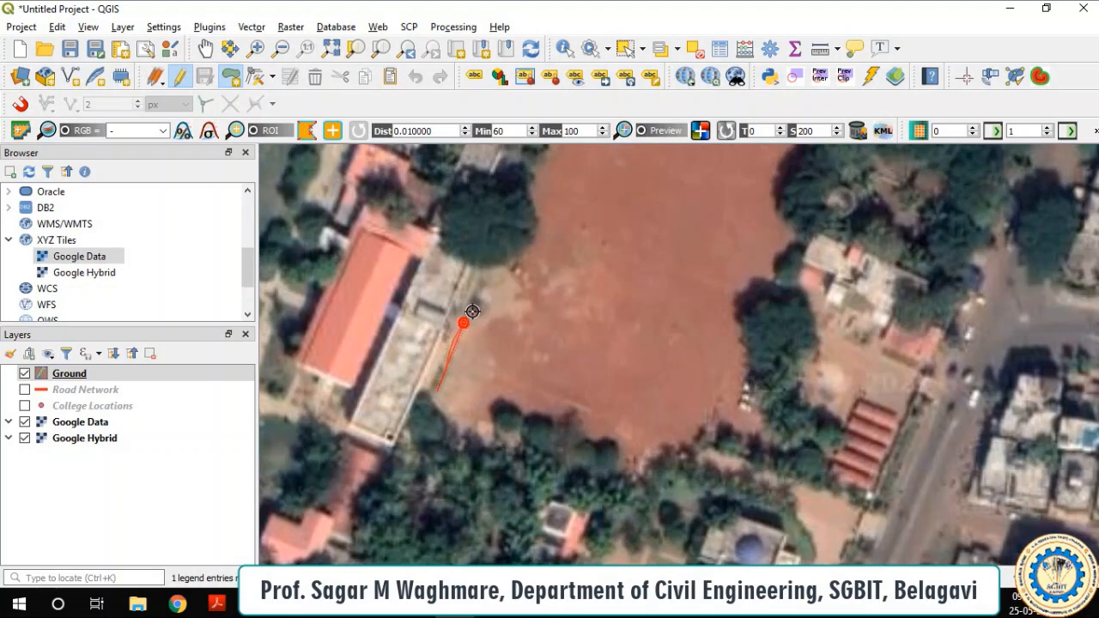
click(516, 242)
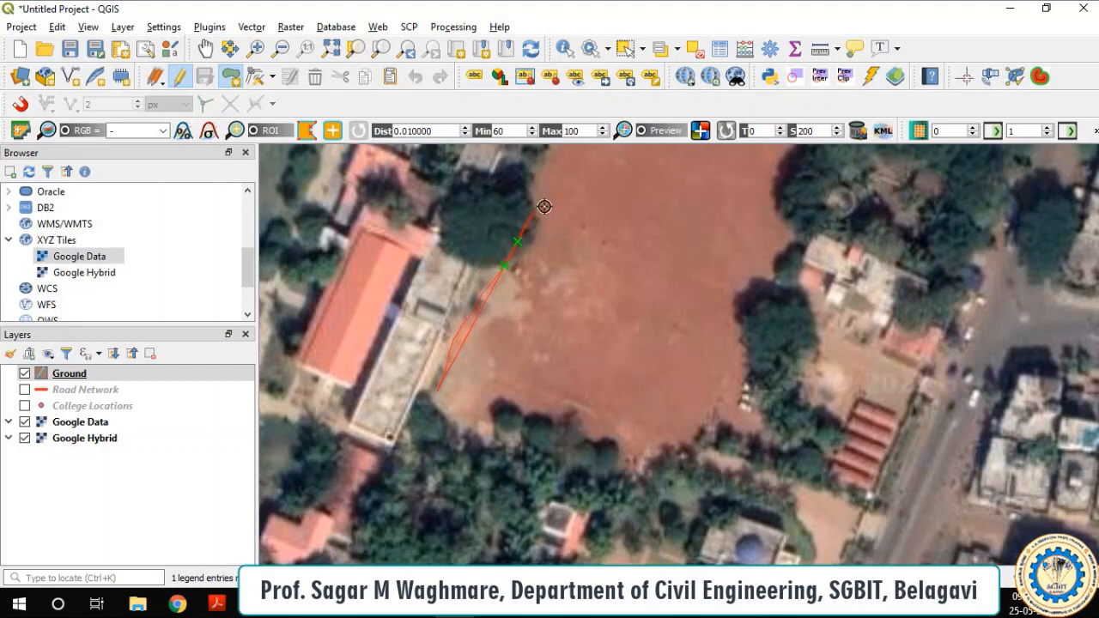
scroll(554, 221, down, 2)
scroll(563, 198, up, 2)
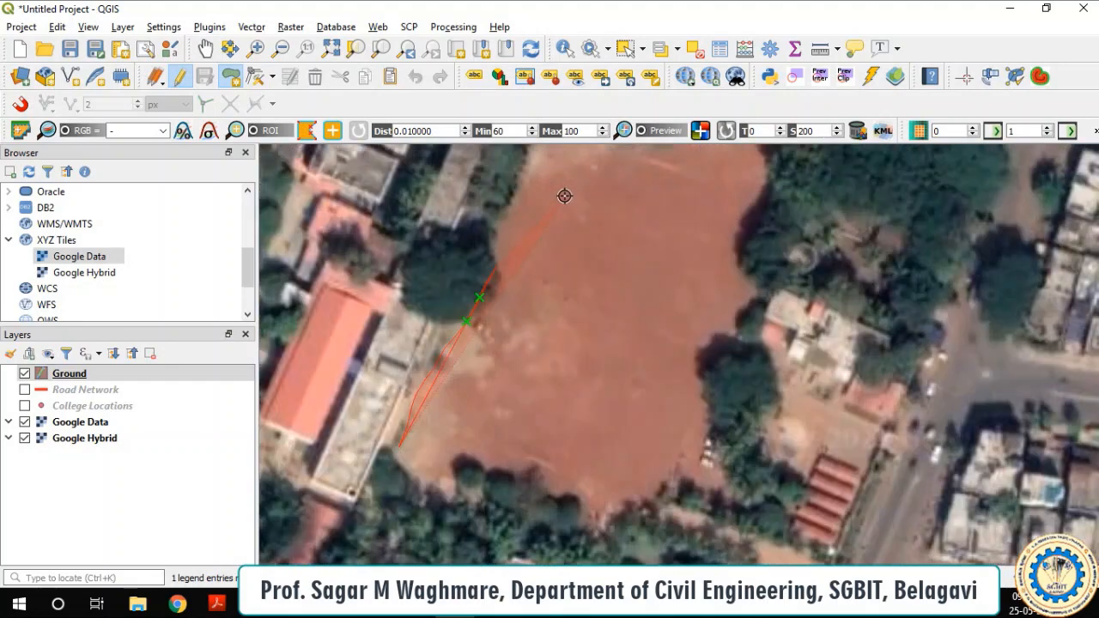
click(494, 246)
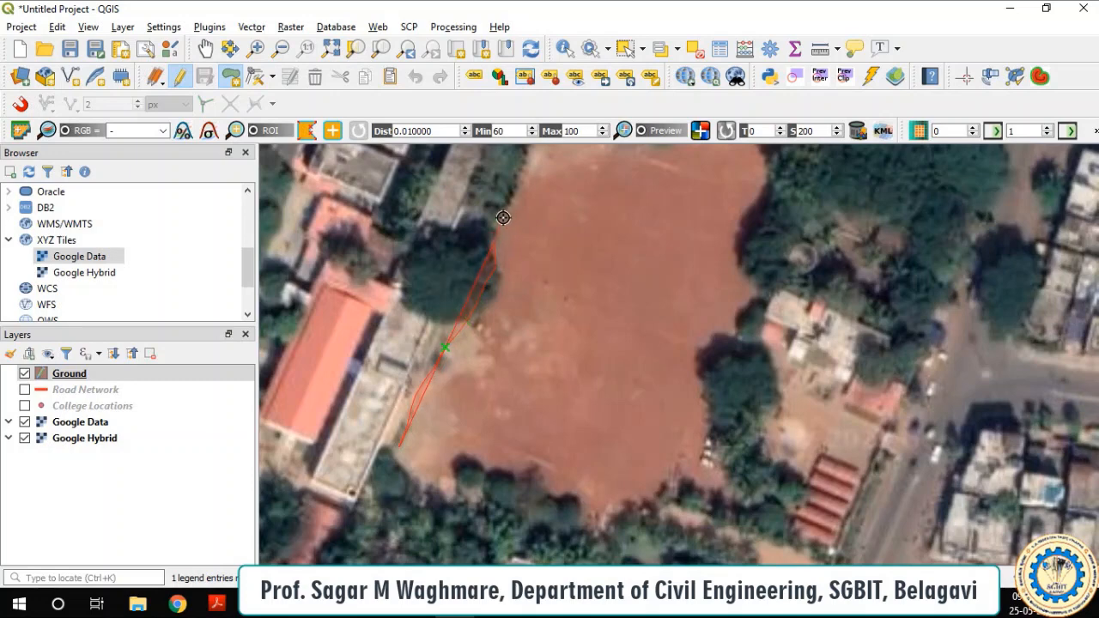
click(526, 163)
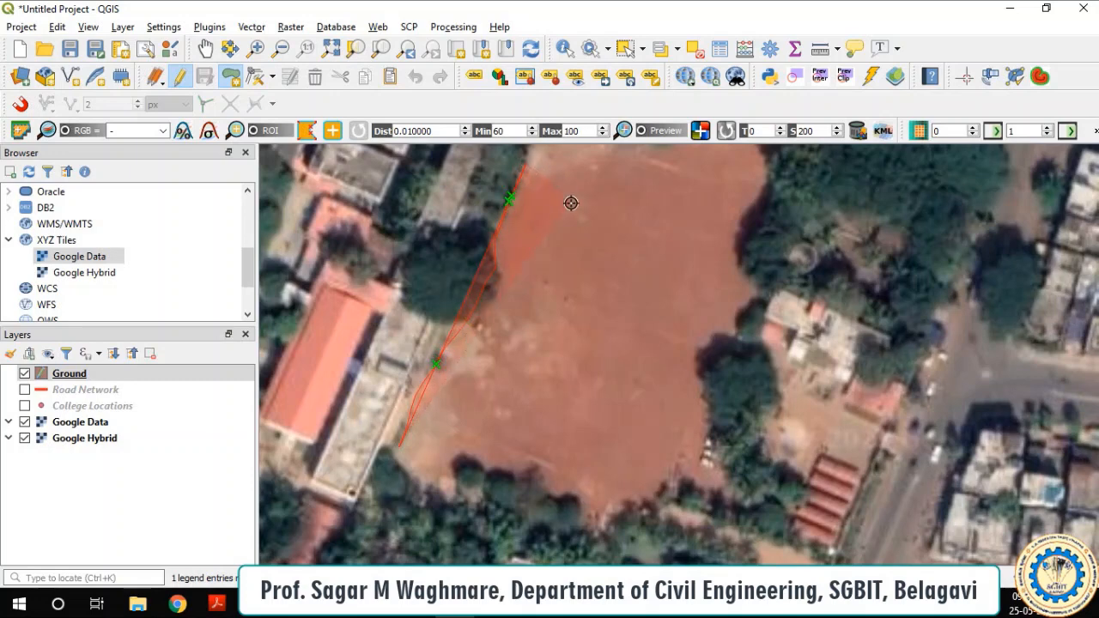
drag(571, 202, 524, 348)
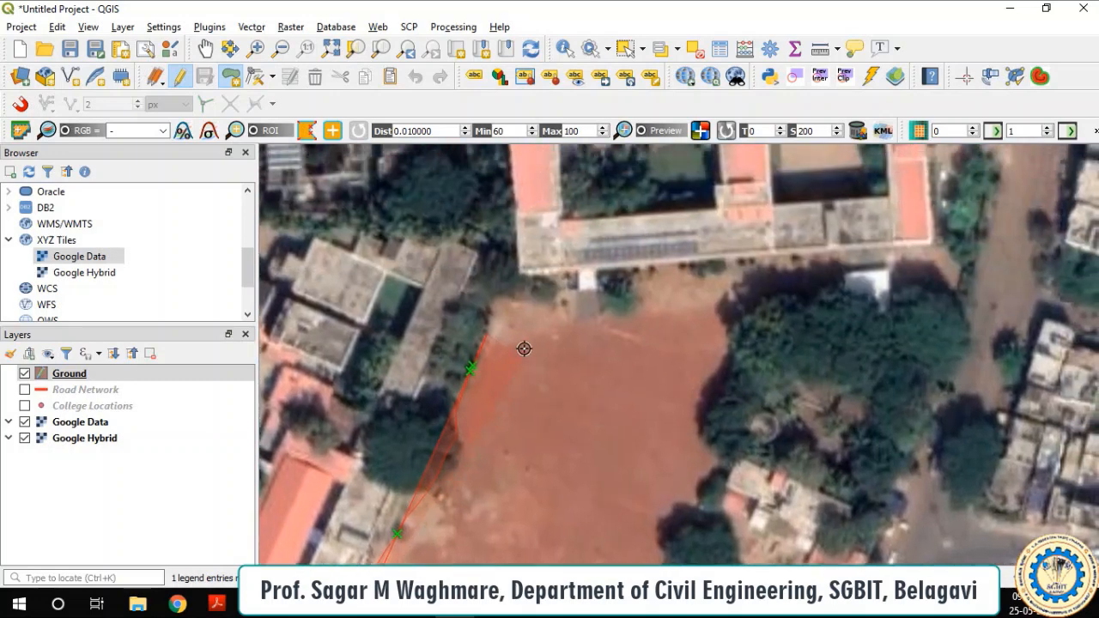
Step: Continue the polygon boundary along the ground's northern edge, just below the college building
click(500, 304)
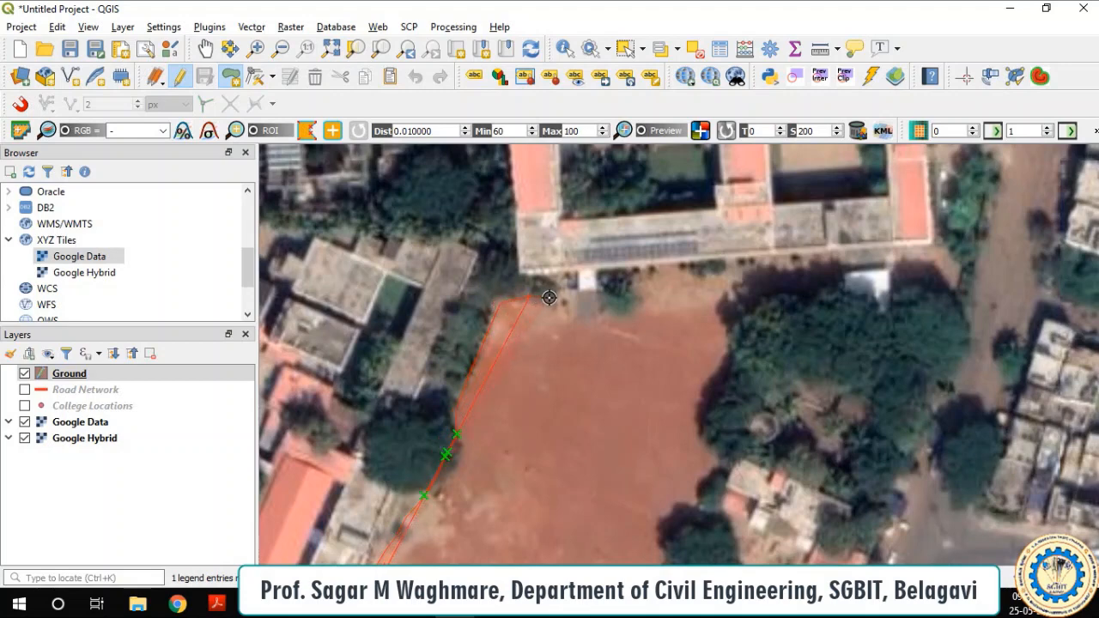
click(609, 290)
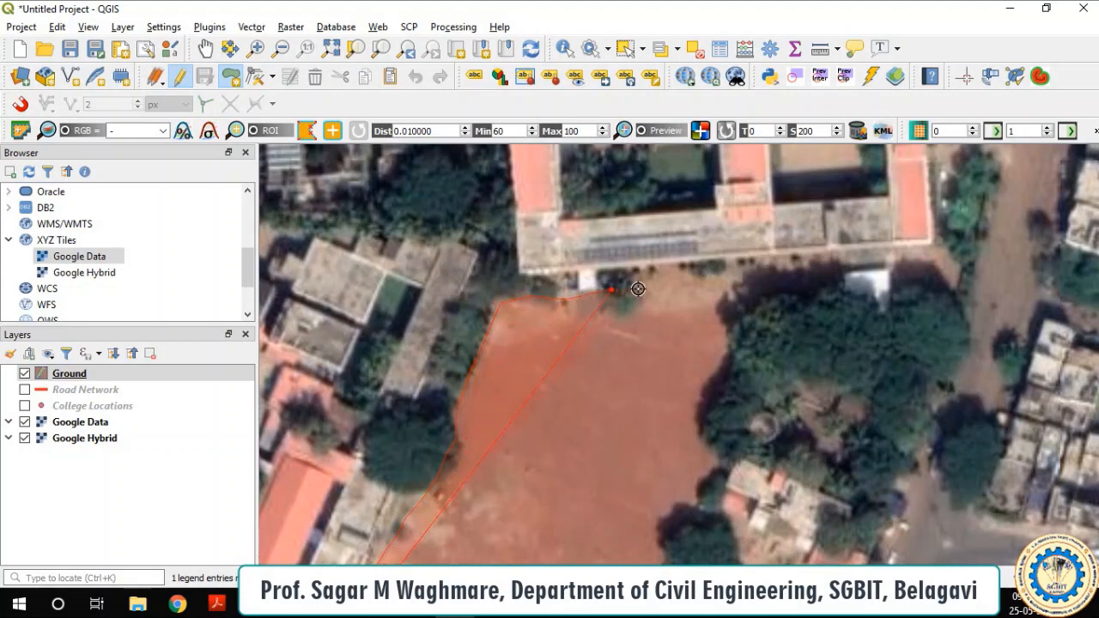
click(662, 275)
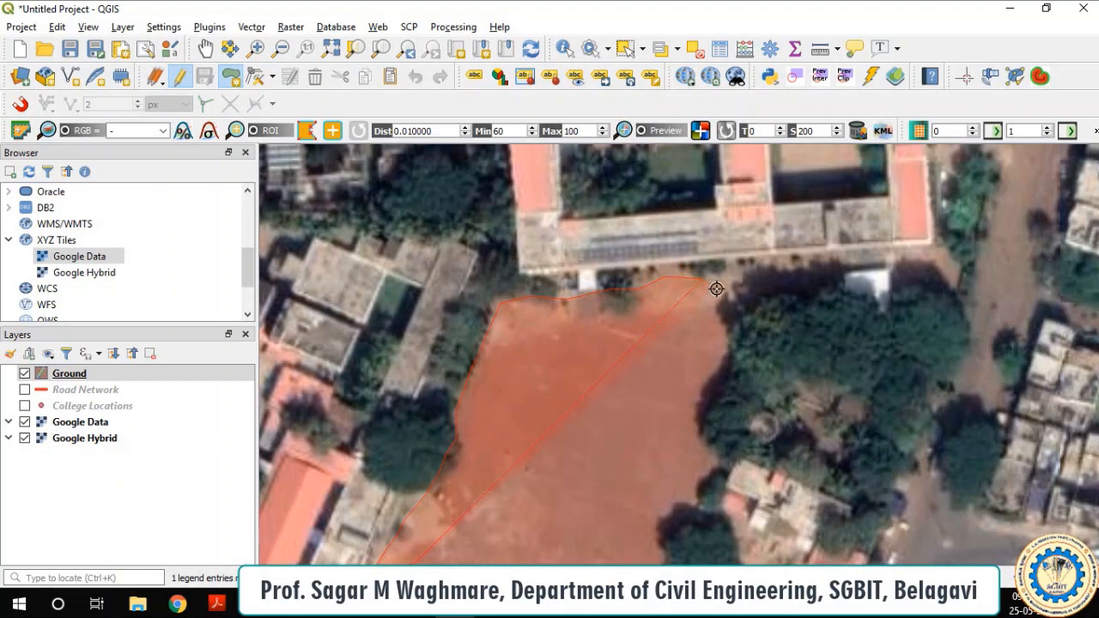
click(716, 289)
Step: Trace the upper part of the ground's eastern edge southward along the tree line
click(731, 305)
click(738, 323)
click(738, 341)
click(731, 358)
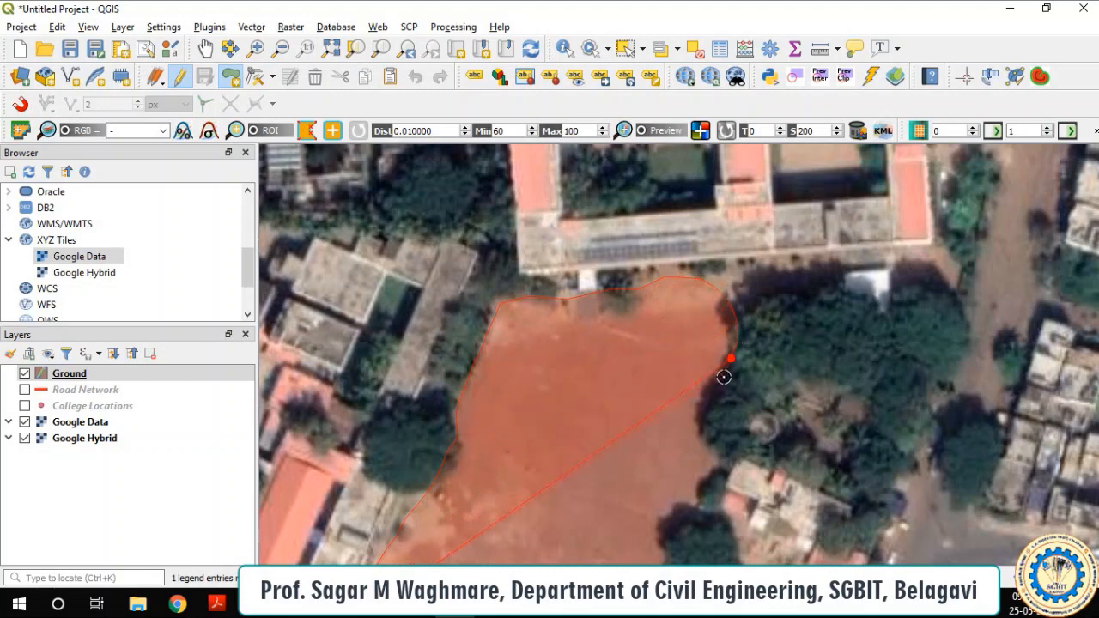
click(712, 399)
click(702, 425)
click(710, 448)
click(710, 465)
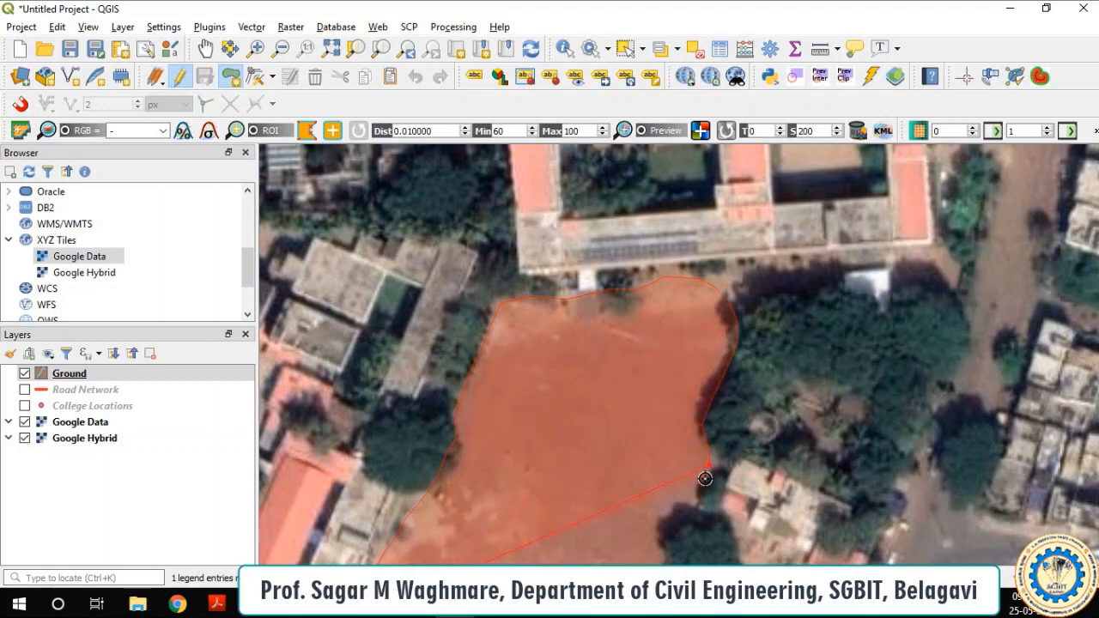
Step: Continue the boundary around the trees on the lower eastern edge to the ground's southeastern corner
scroll(687, 365, down, 2)
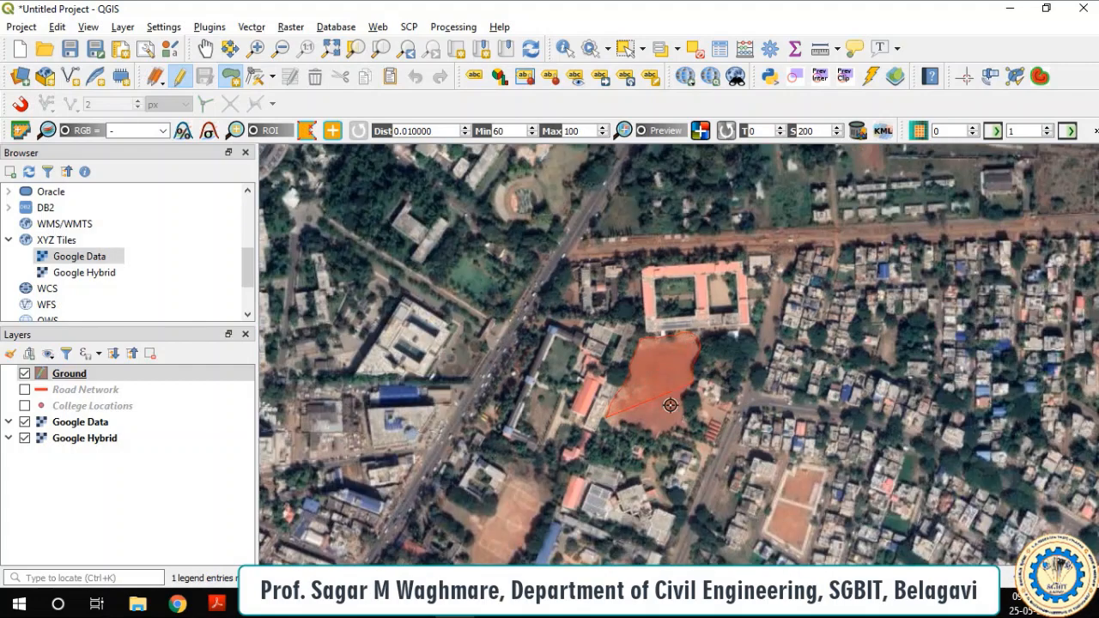
scroll(670, 405, up, 3)
click(807, 192)
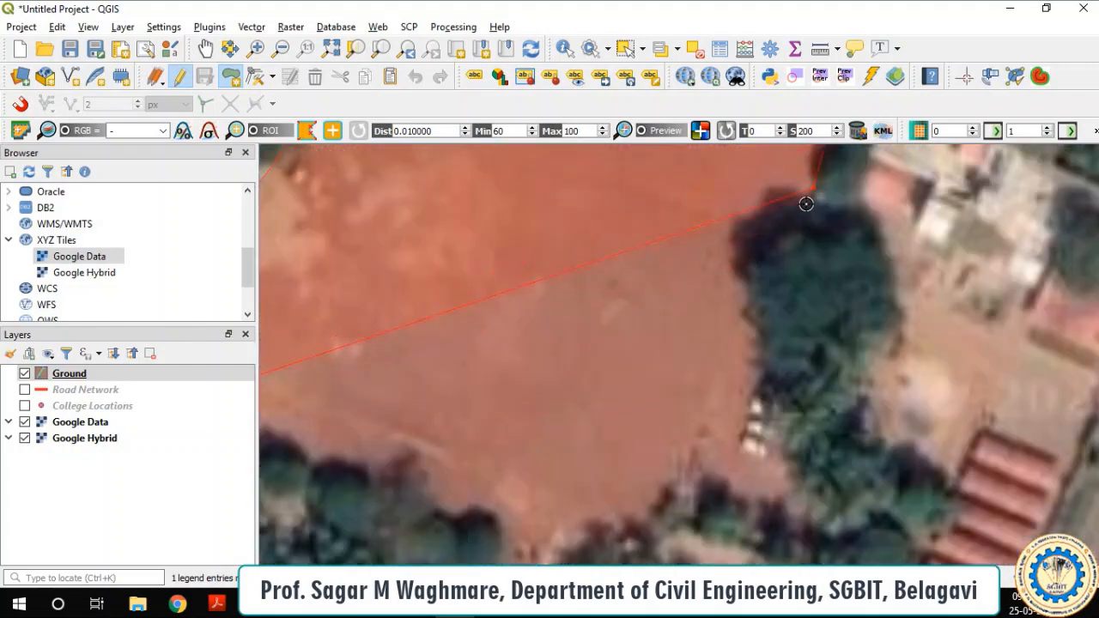
click(747, 250)
click(742, 279)
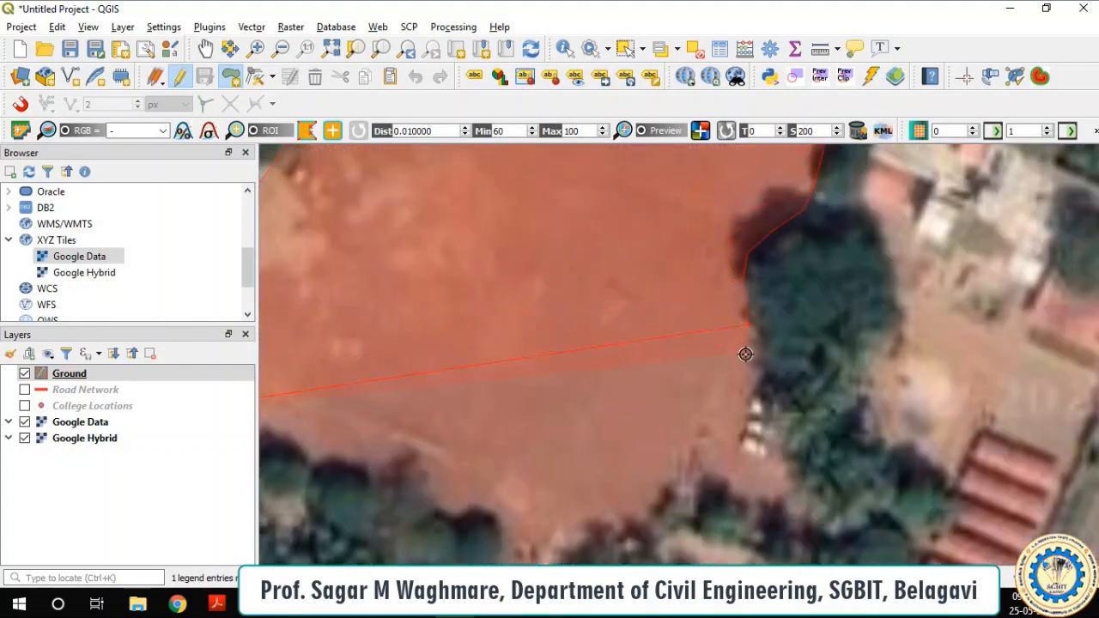
click(747, 389)
click(711, 428)
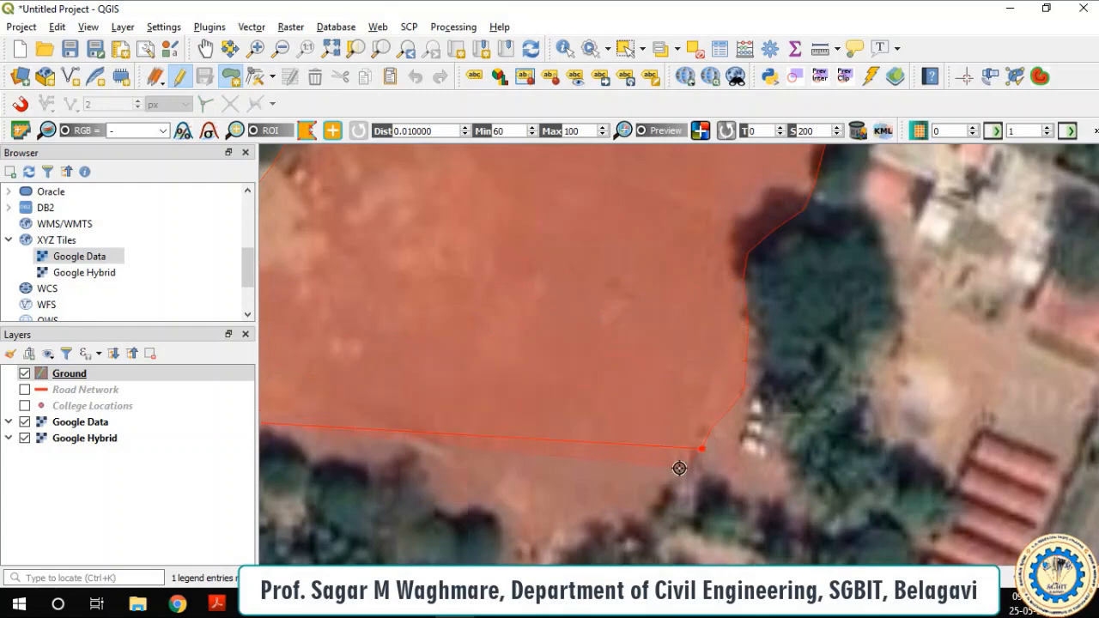
click(626, 520)
Step: Trace the ground's southern edge westward along the trees and finish the polygon at its southwestern corner
scroll(655, 319, down, 3)
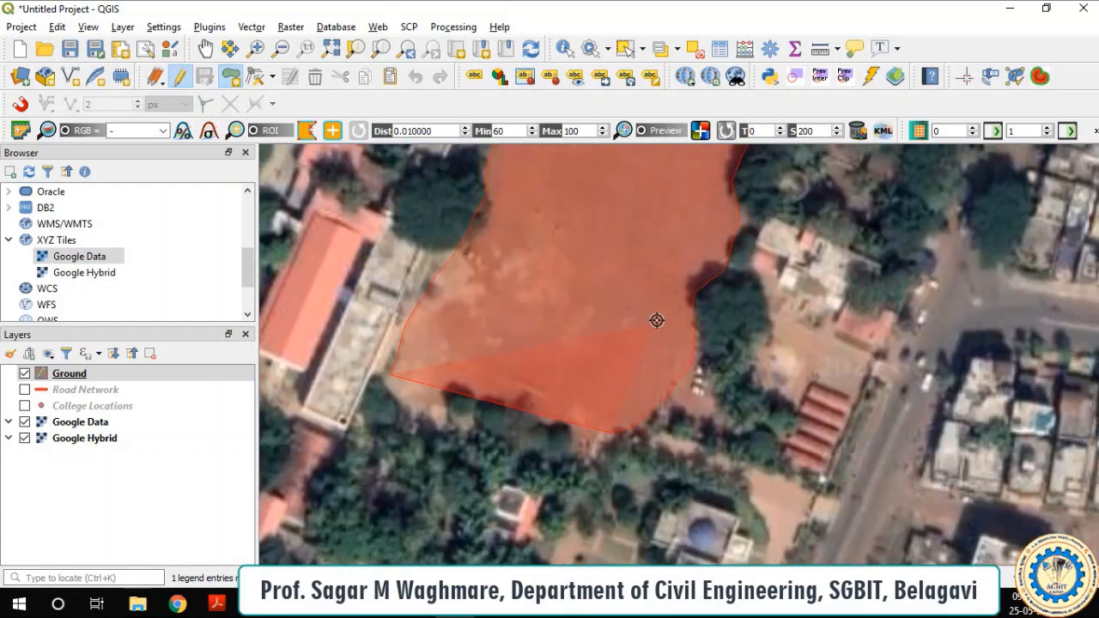
scroll(686, 327, up, 1)
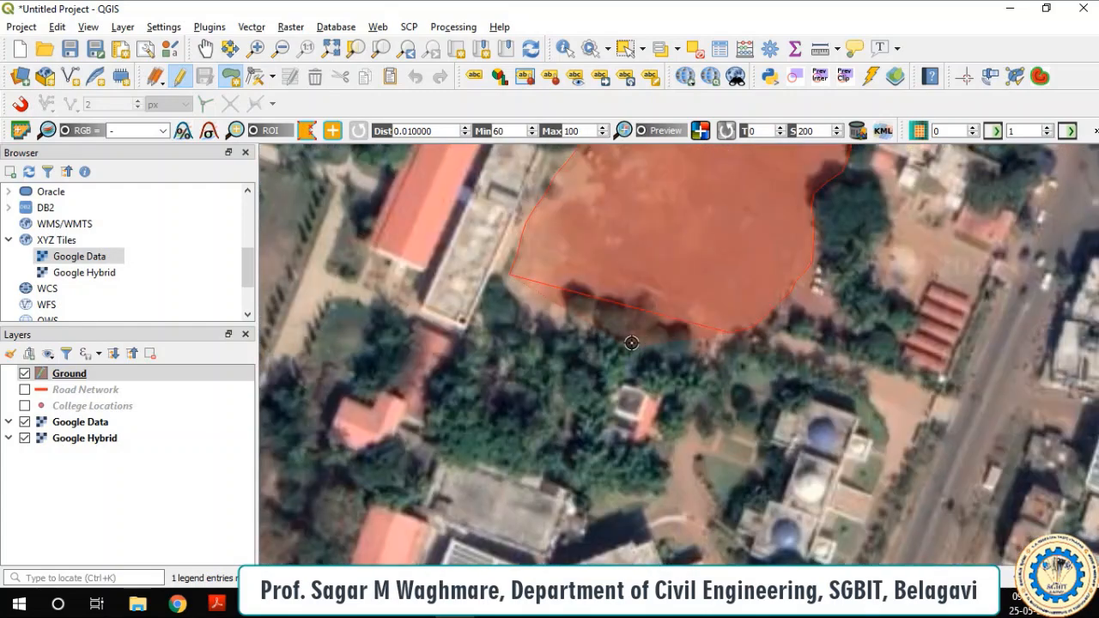
click(711, 348)
click(639, 302)
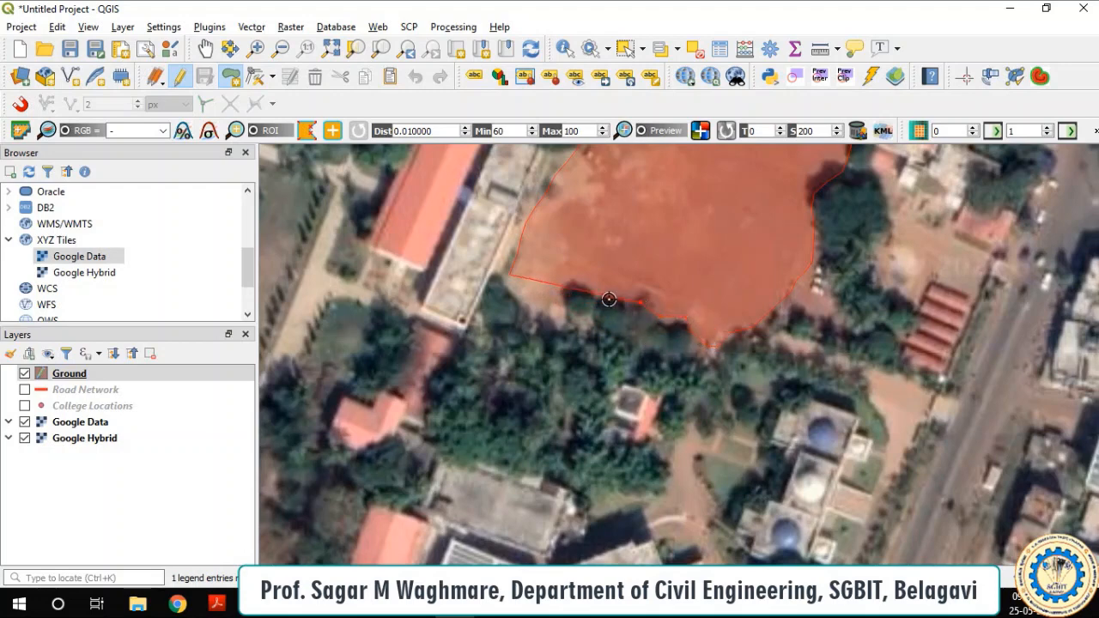
click(567, 292)
click(534, 320)
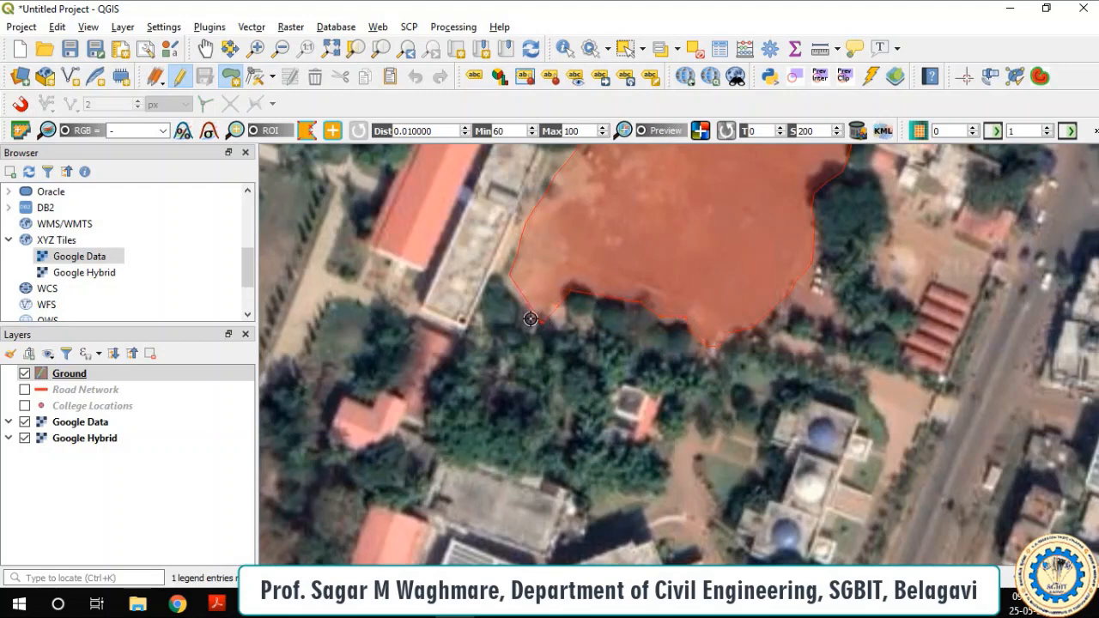
right_click(500, 284)
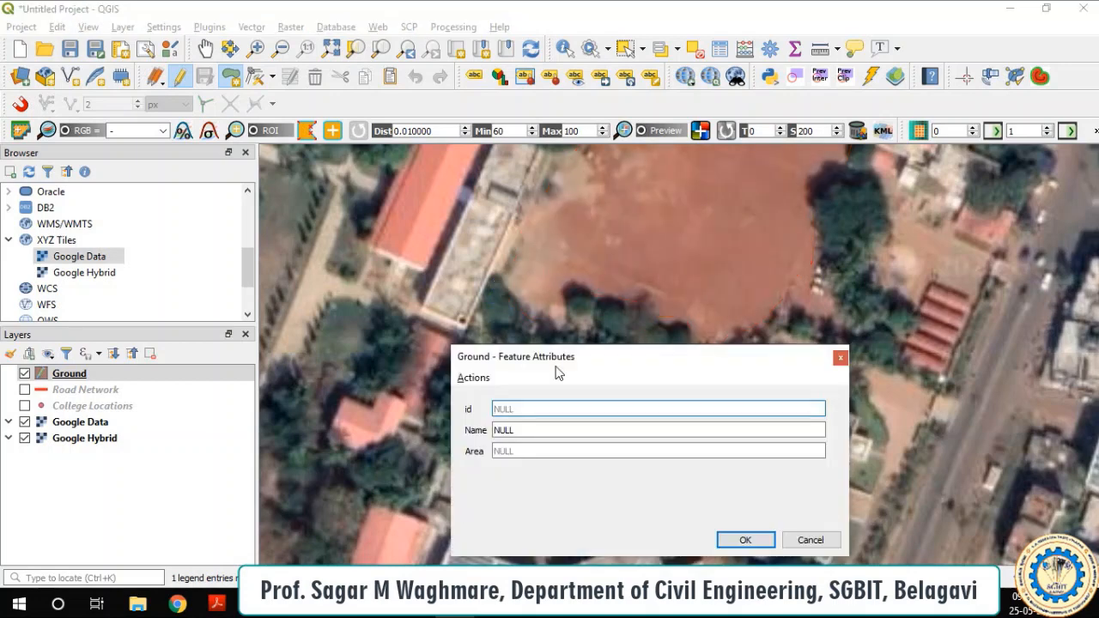
Step: Save the new polygon's attributes with id 1 and Name Football ground, leaving Area empty
drag(526, 429, 492, 432)
text(Fo)
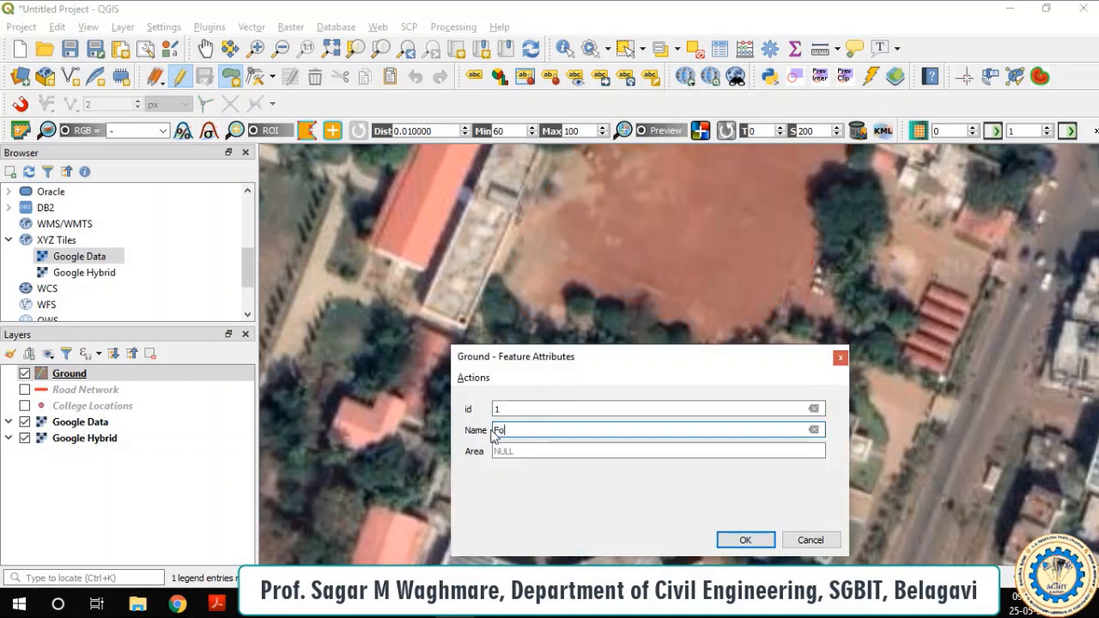
text(otball ground)
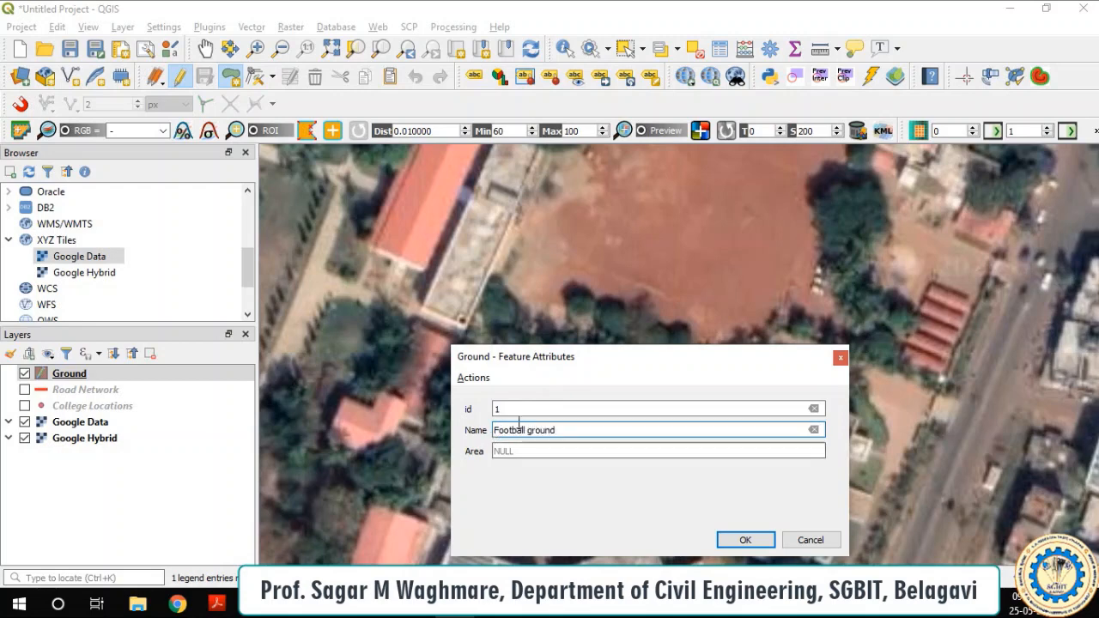
click(745, 542)
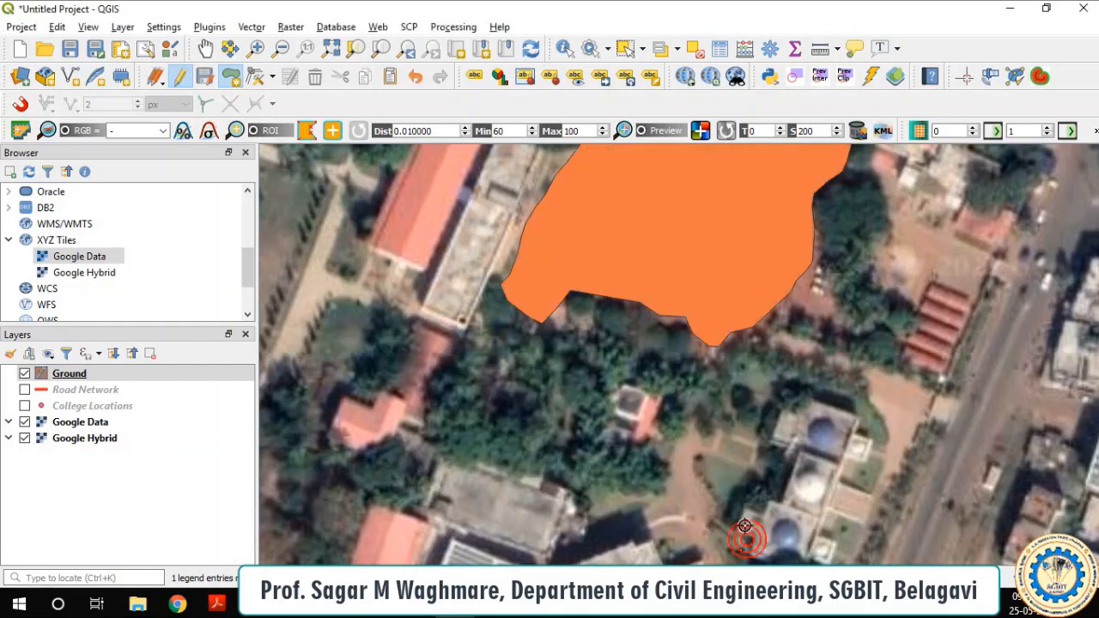
scroll(700, 369, down, 3)
scroll(729, 267, up, 2)
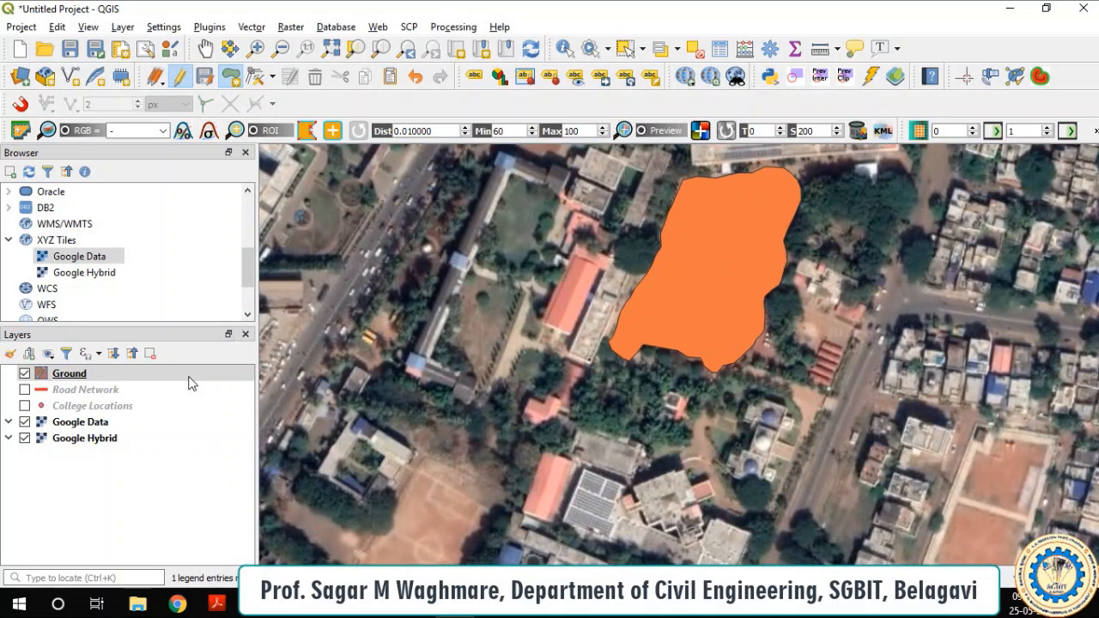
Step: Change the Ground layer's symbology to the outline blue preset and apply it
right_click(71, 380)
click(86, 368)
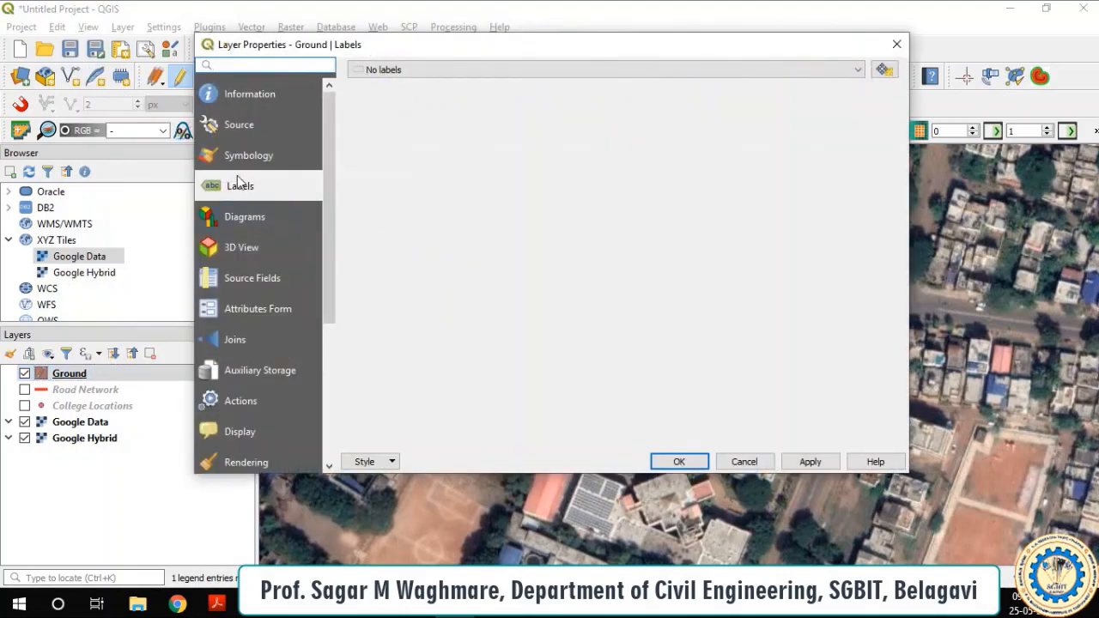
click(250, 157)
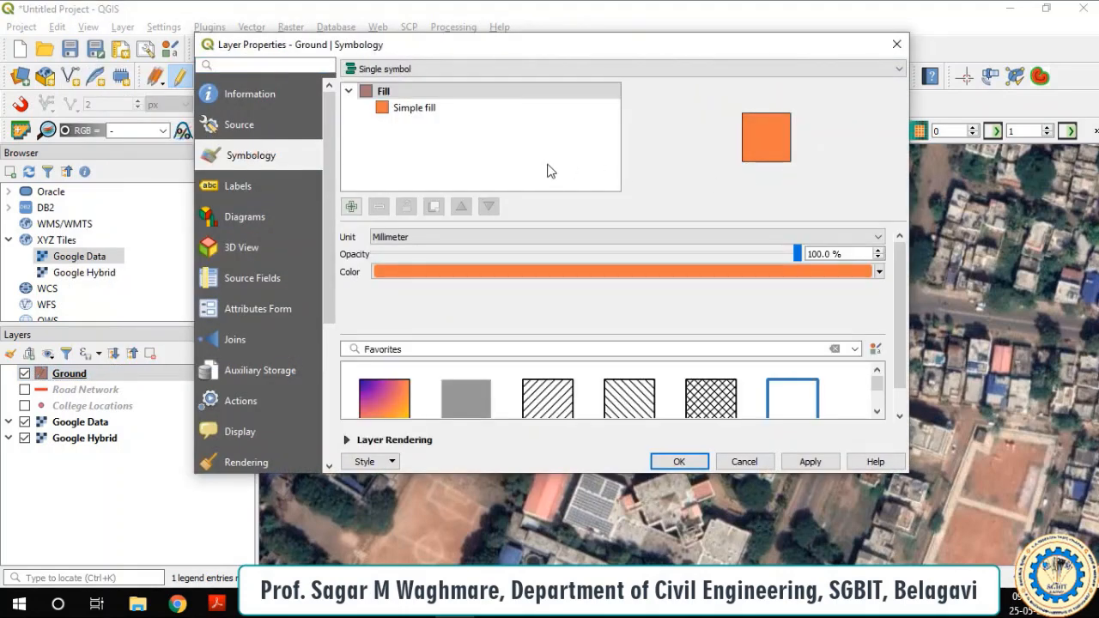
scroll(552, 317, down, 1)
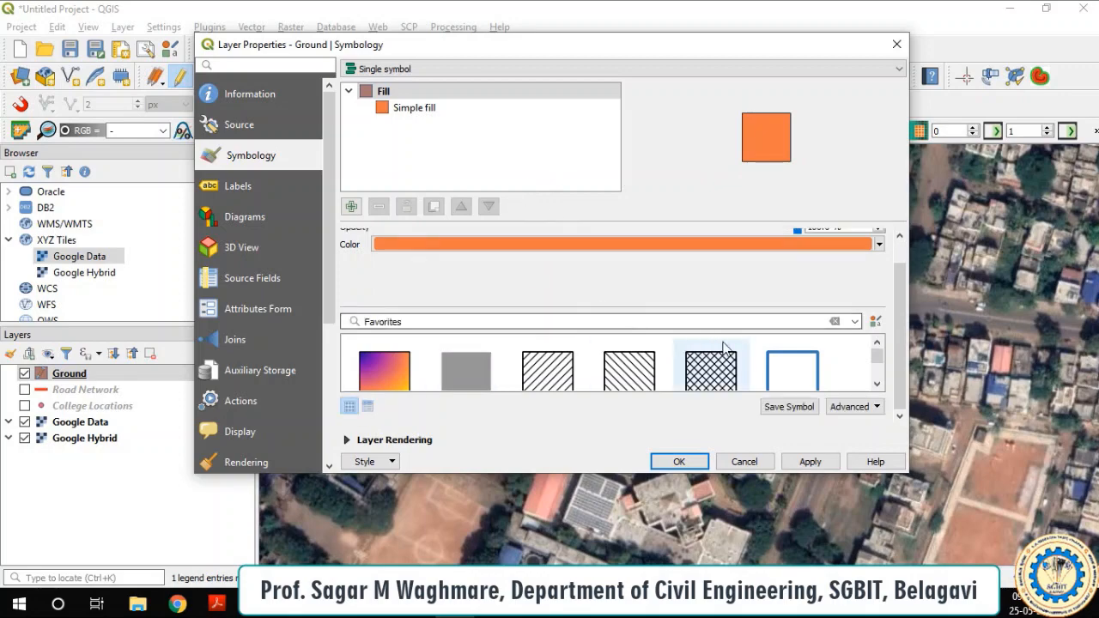
click(798, 359)
click(808, 462)
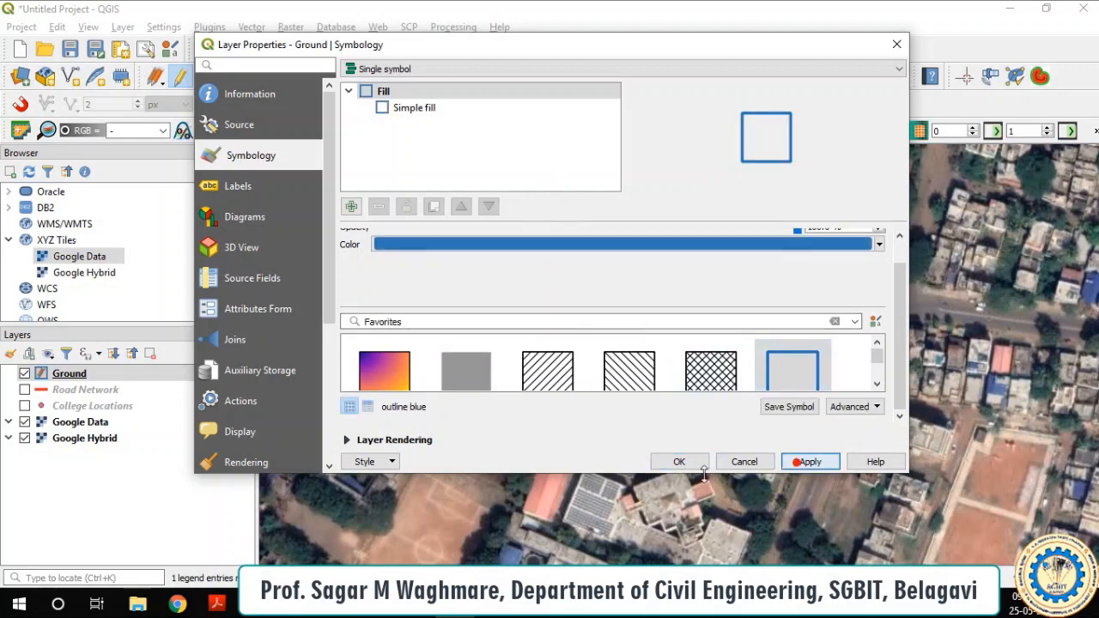
click(678, 462)
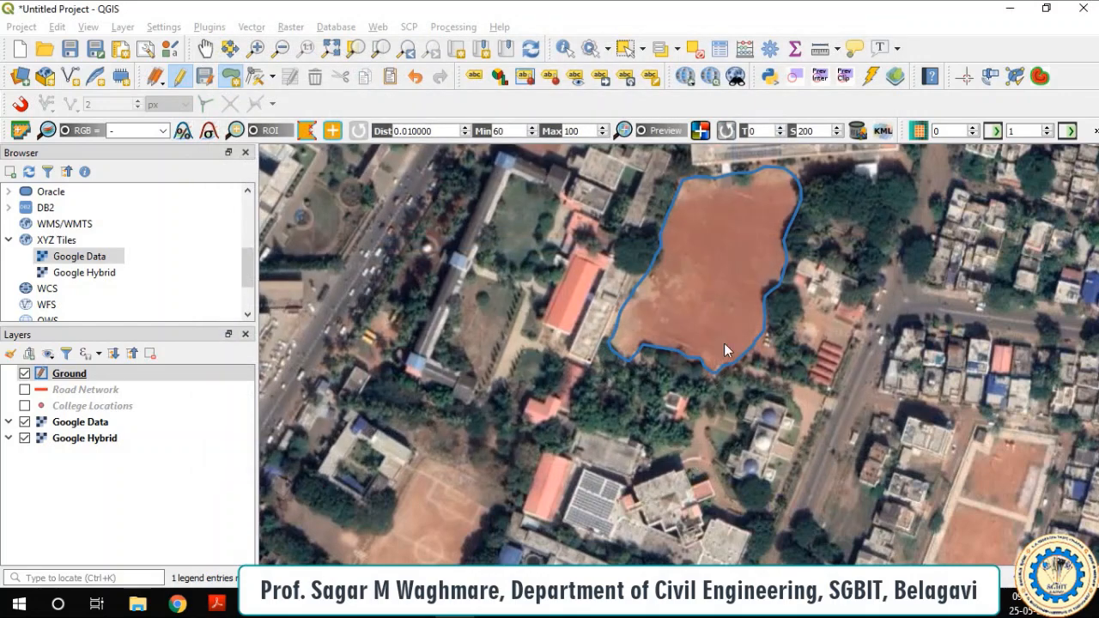
Step: Digitize a four-cornered polygon around the red-roofed sheds and the open strip north of them, southeast of the football ground
scroll(845, 352, up, 1)
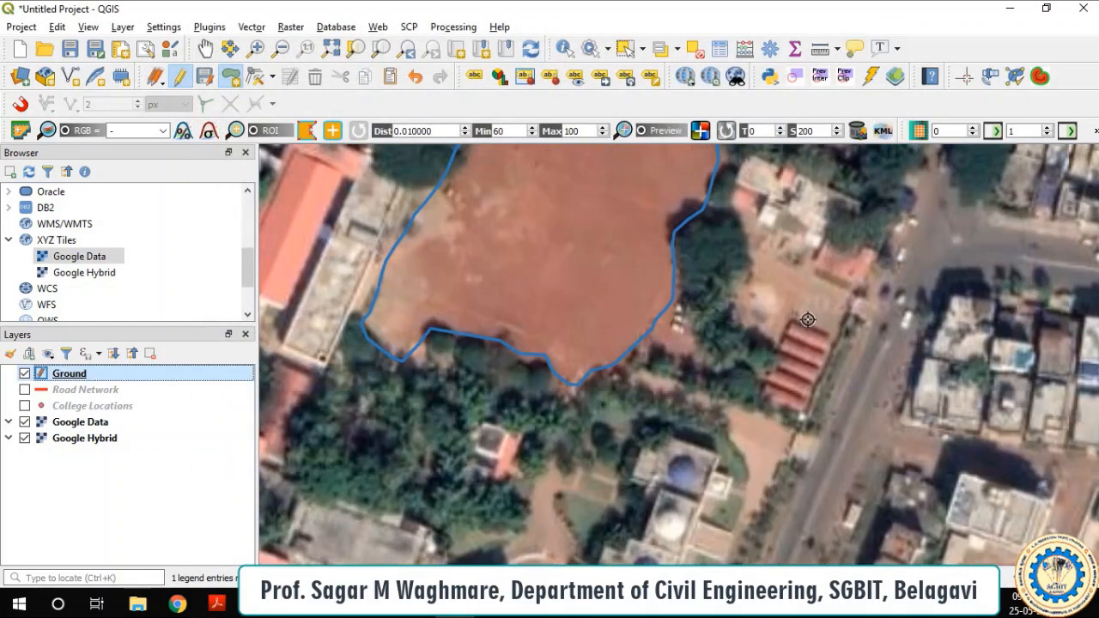
scroll(807, 320, up, 1)
scroll(774, 295, down, 1)
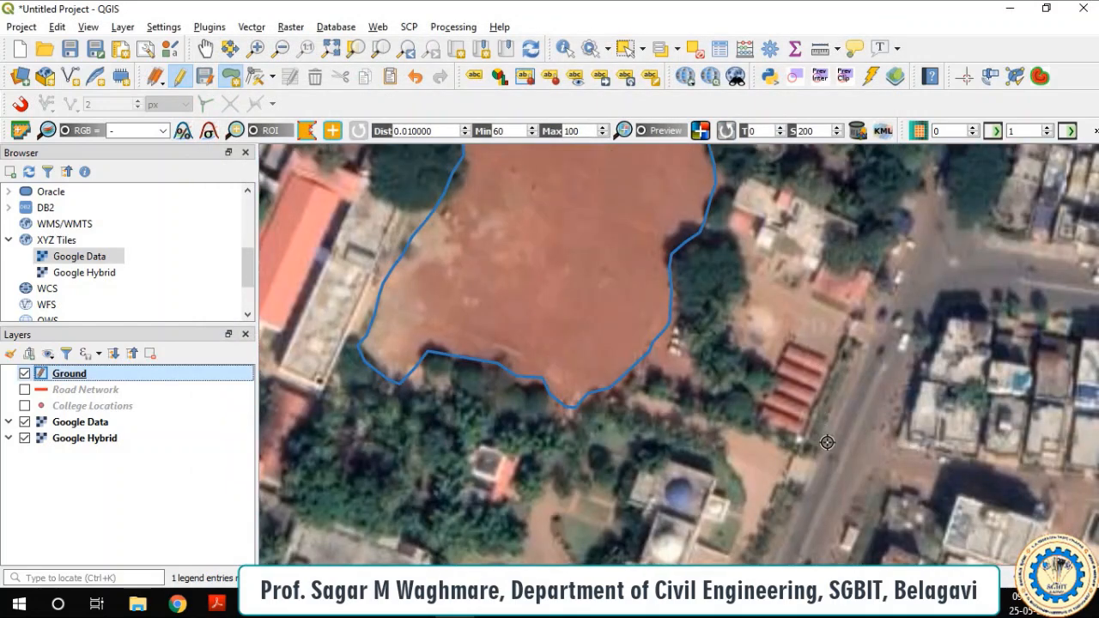
scroll(825, 444, up, 1)
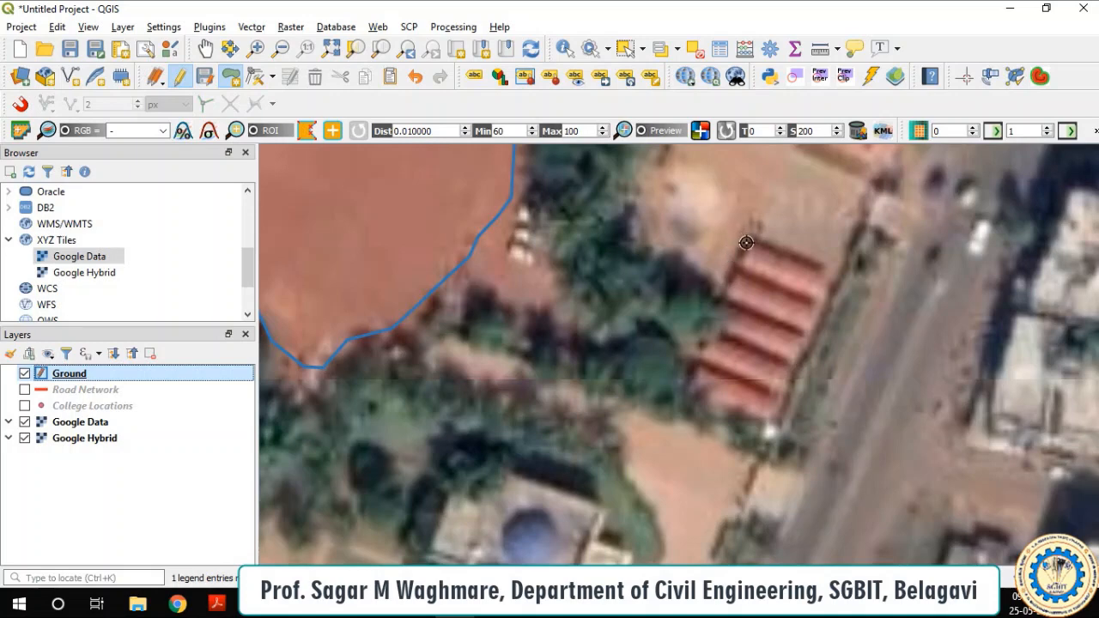
click(776, 181)
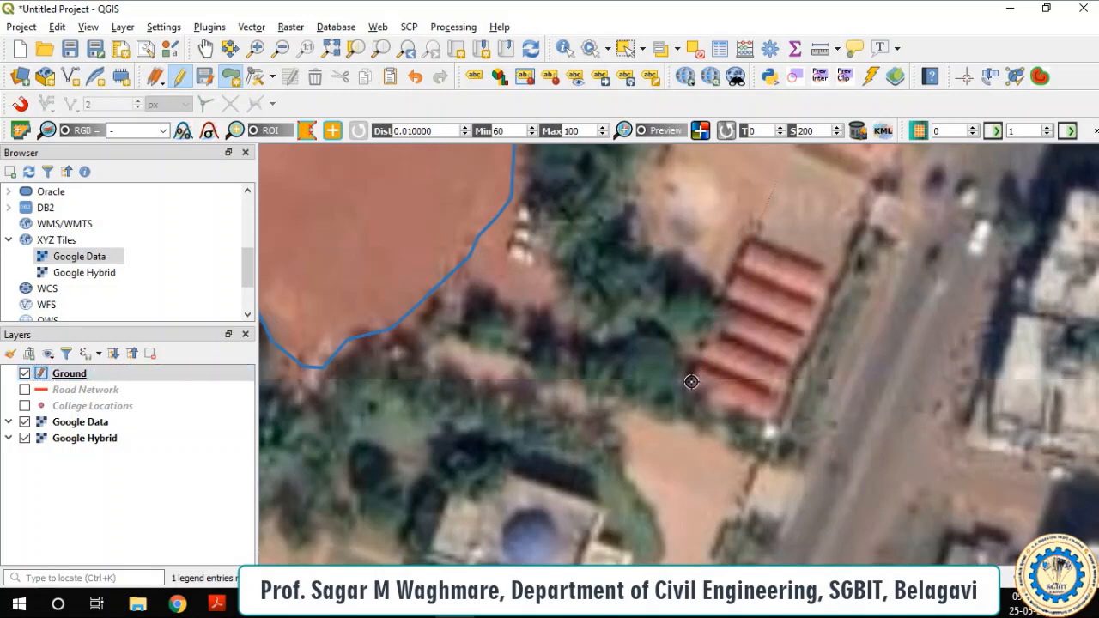
click(687, 388)
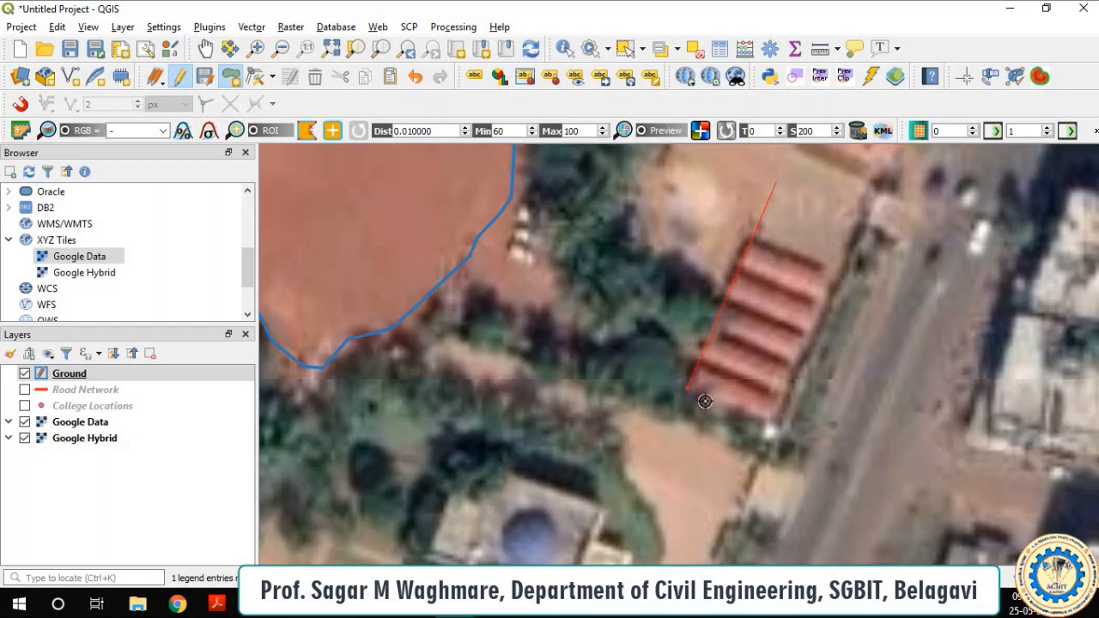
click(769, 427)
click(851, 221)
right_click(855, 220)
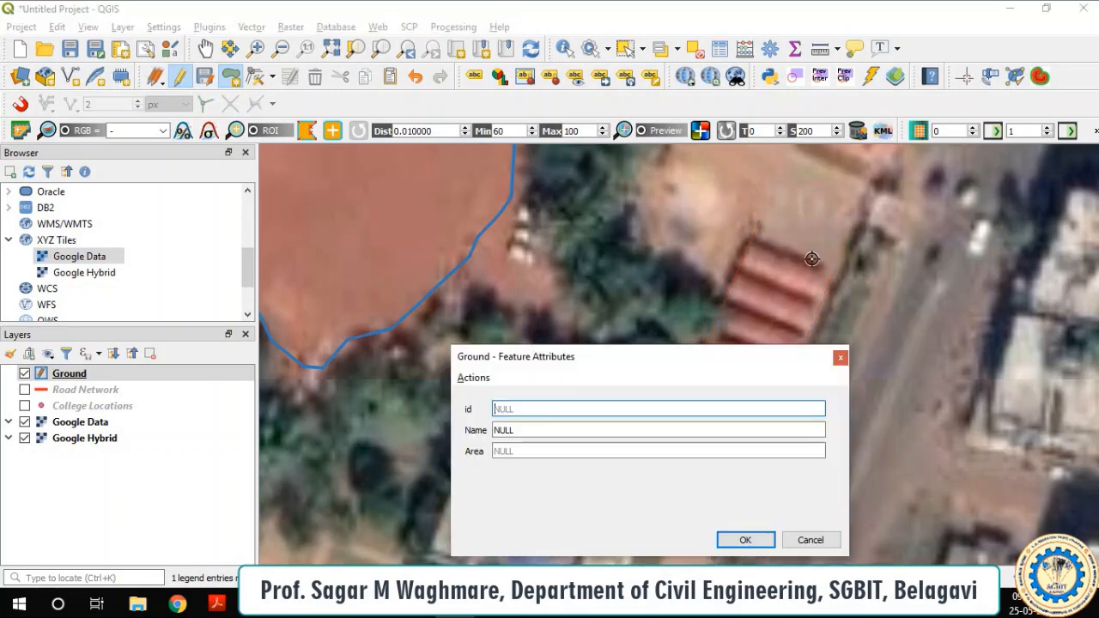
Step: Save the shed polygon's attributes with Name Parking, leaving id and Area empty
click(554, 429)
double_click(555, 429)
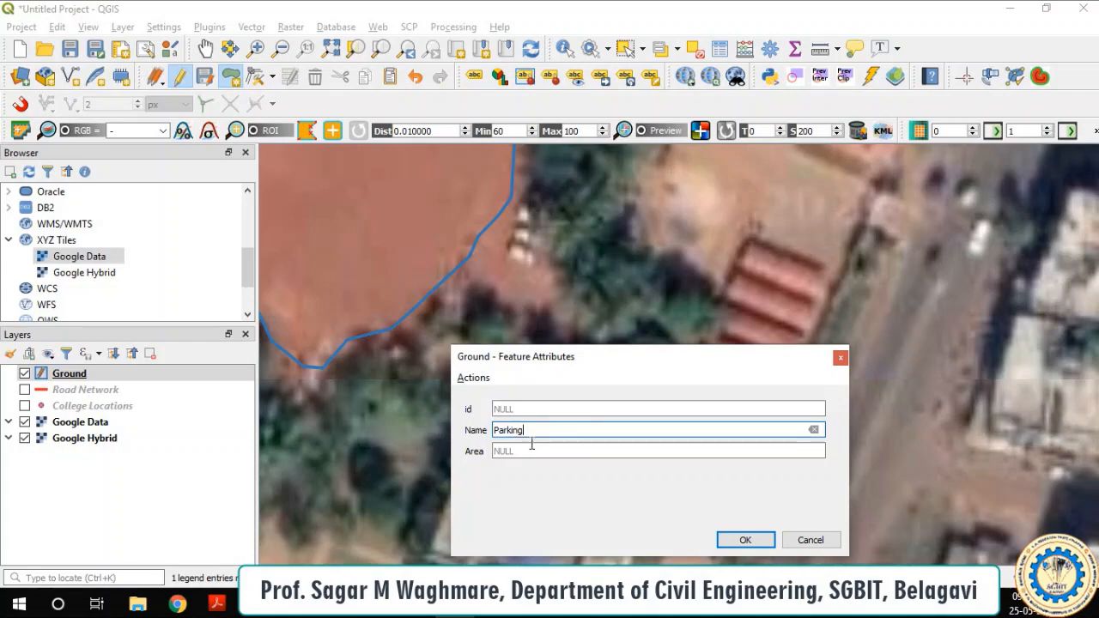
click(744, 539)
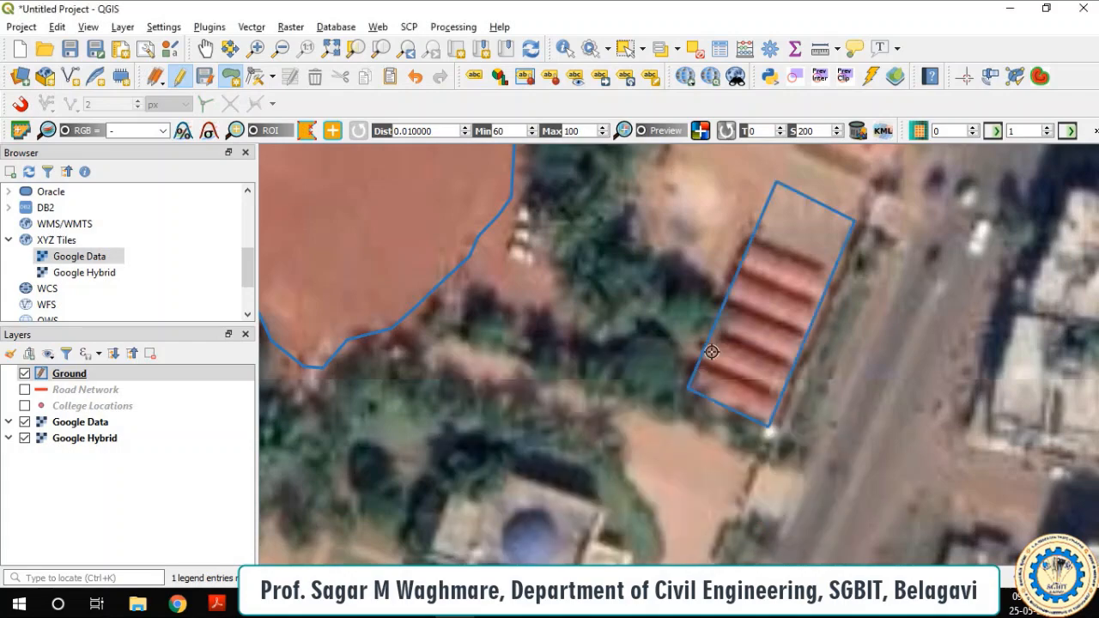
Step: Start a polygon for the domed building south of the parking by outlining the small square annex at its southeastern corner
scroll(727, 346, down, 2)
scroll(698, 313, down, 2)
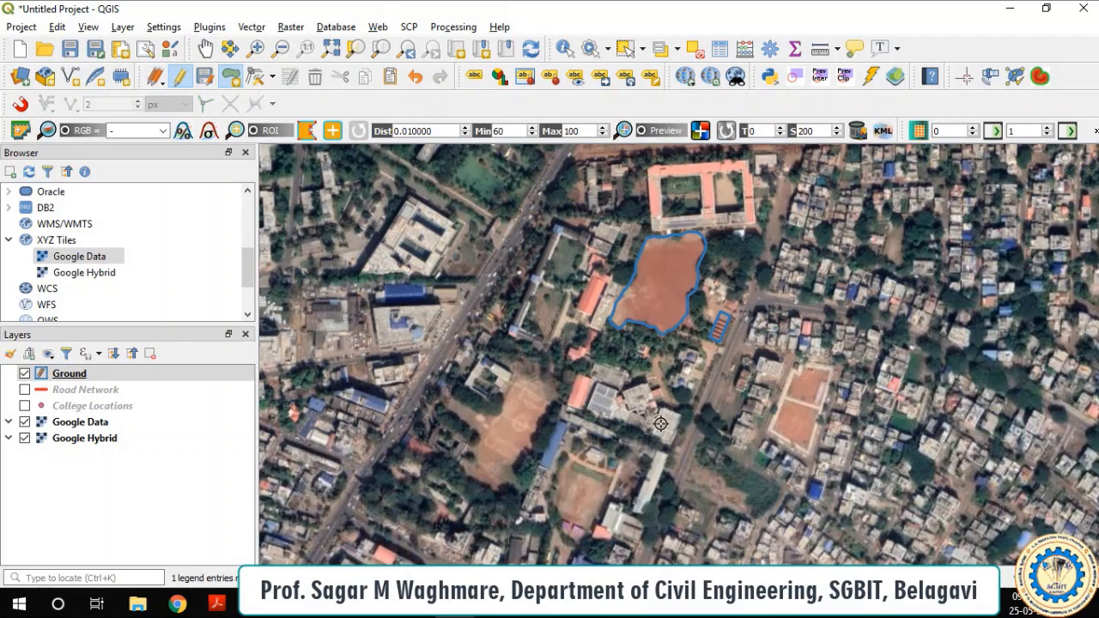
scroll(660, 423, up, 4)
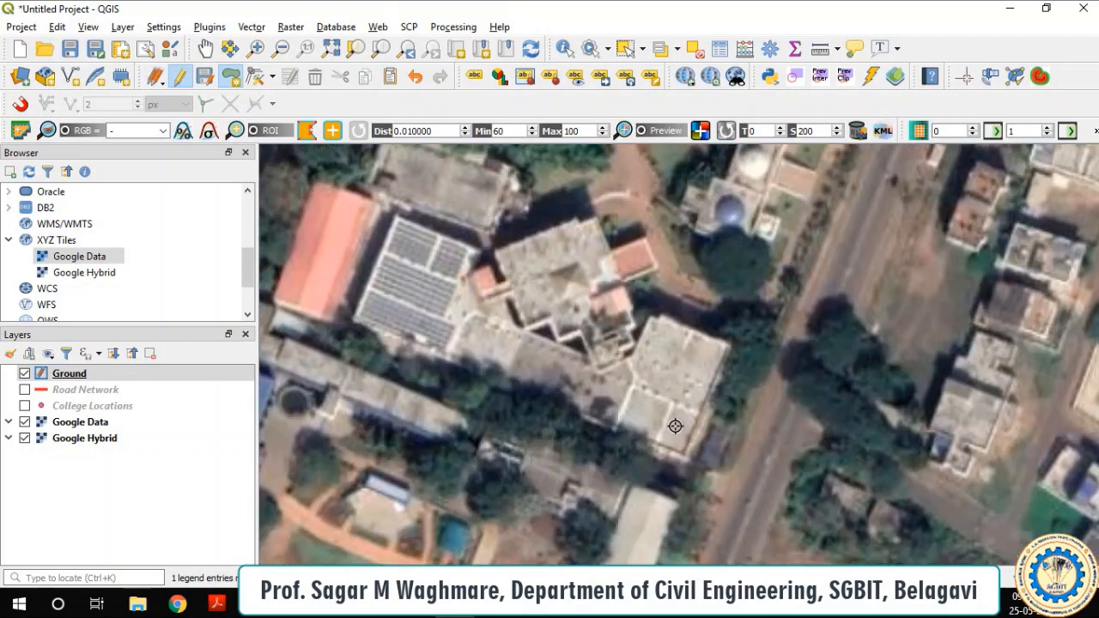
scroll(675, 426, down, 2)
scroll(726, 300, up, 3)
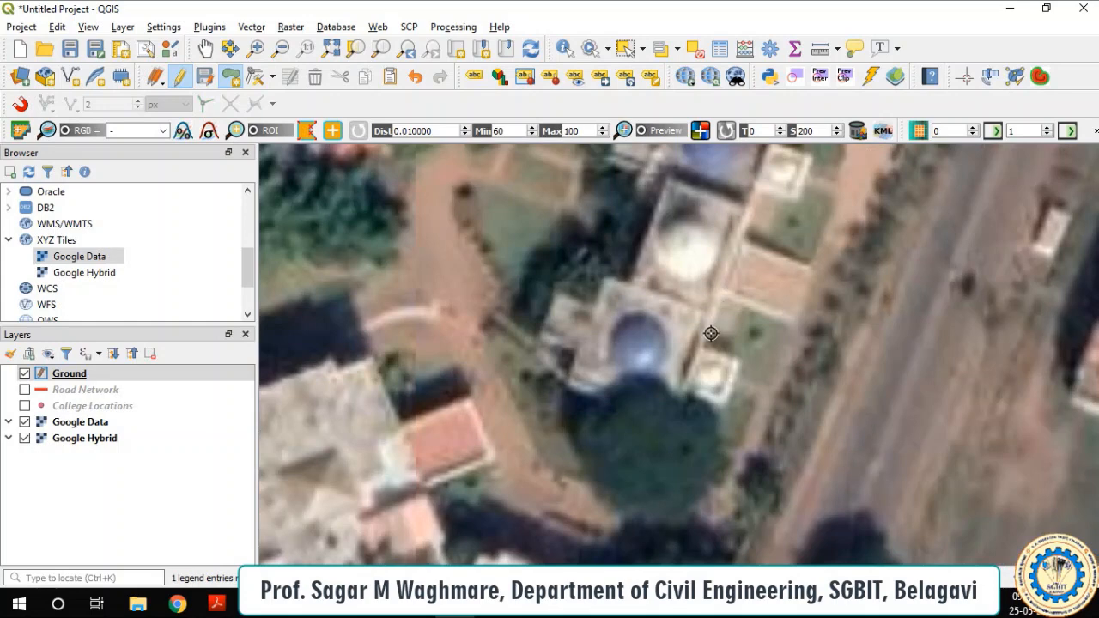
scroll(706, 349, up, 1)
click(695, 342)
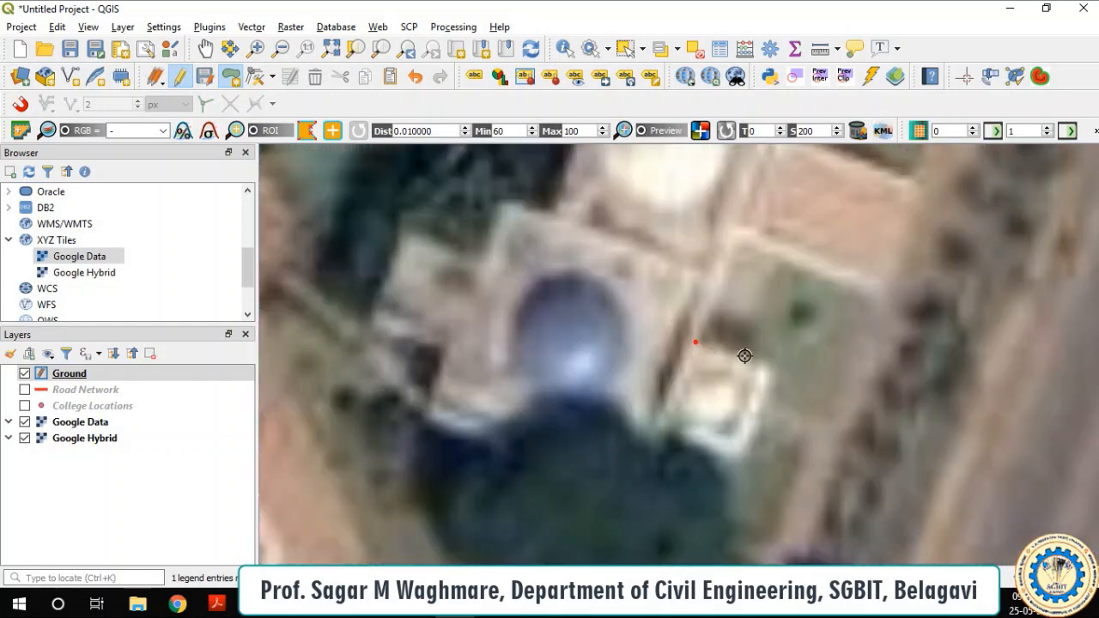
click(768, 364)
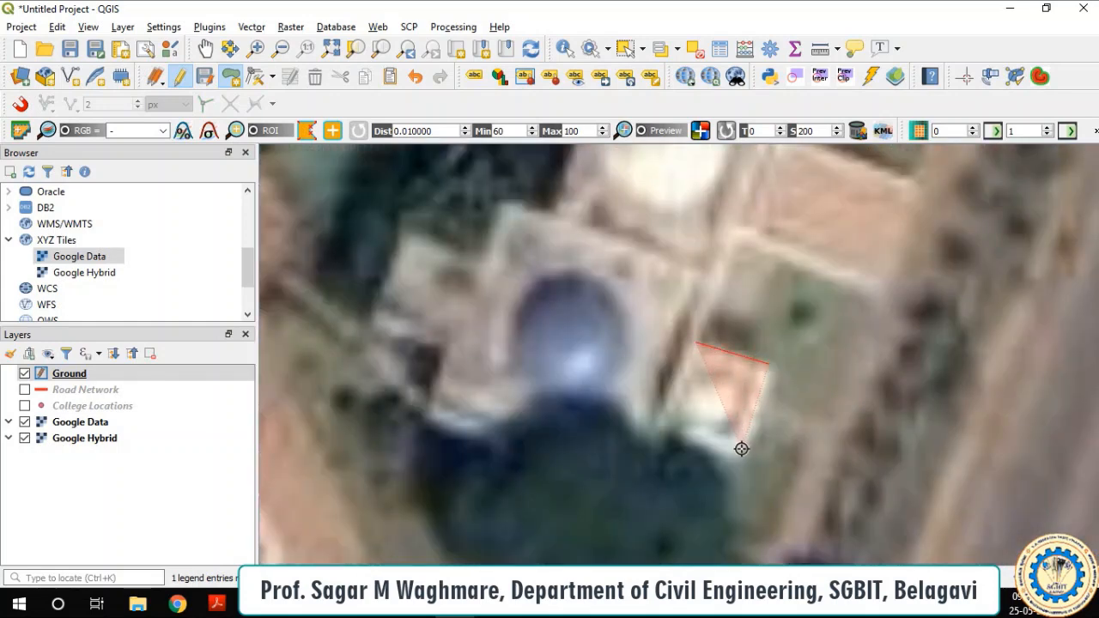
click(740, 452)
click(665, 427)
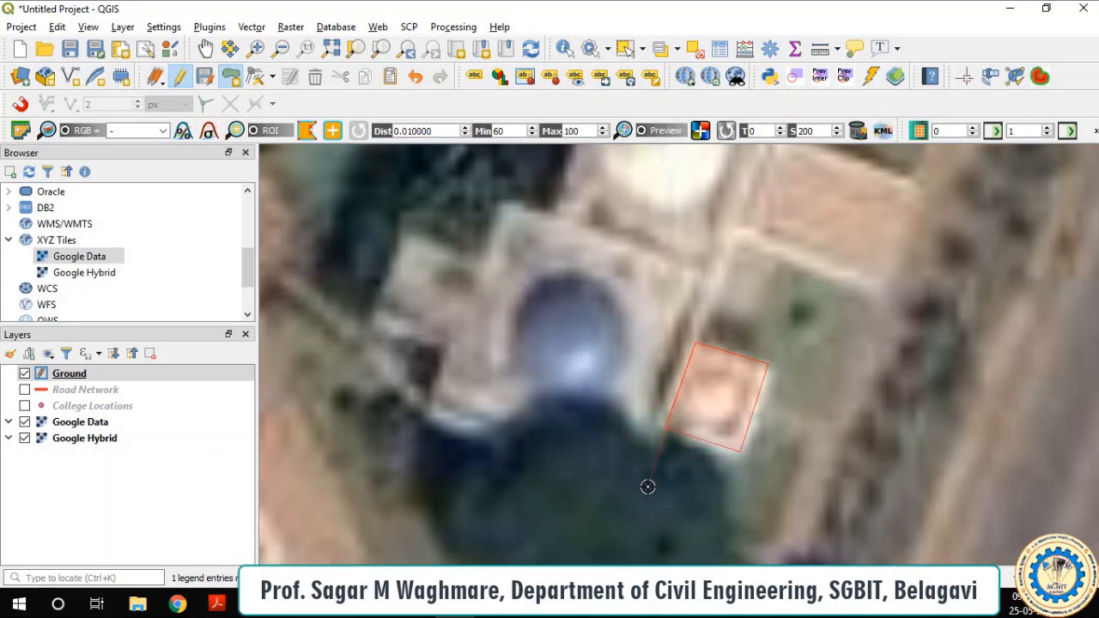
Step: Continue the outline around the southern dome block, along its south side and western projection to its northwestern corner
click(649, 488)
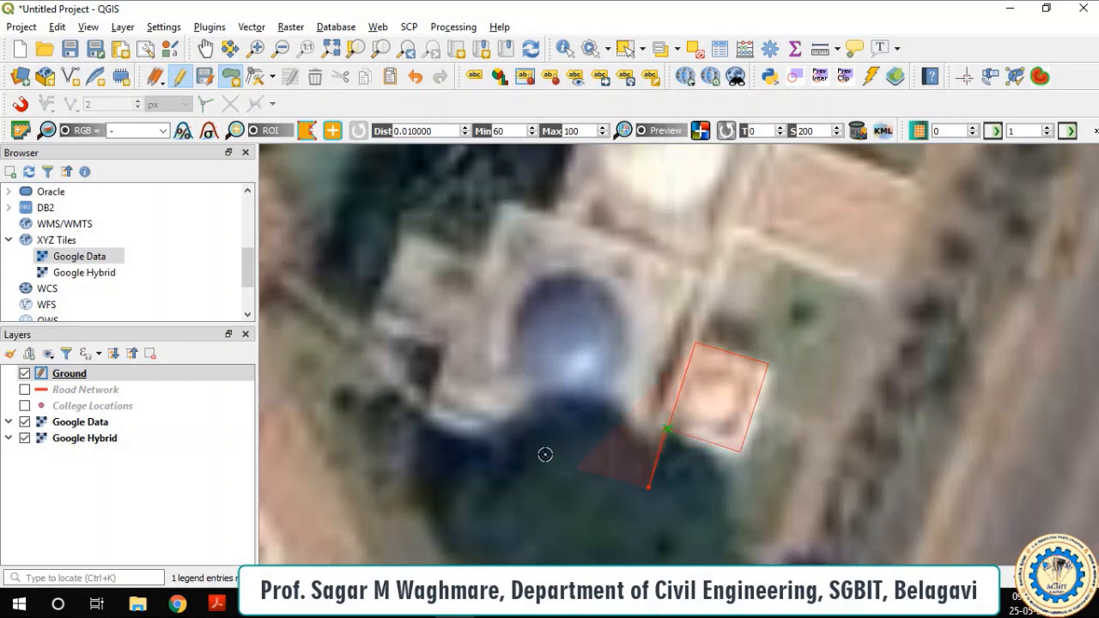
click(425, 420)
click(445, 348)
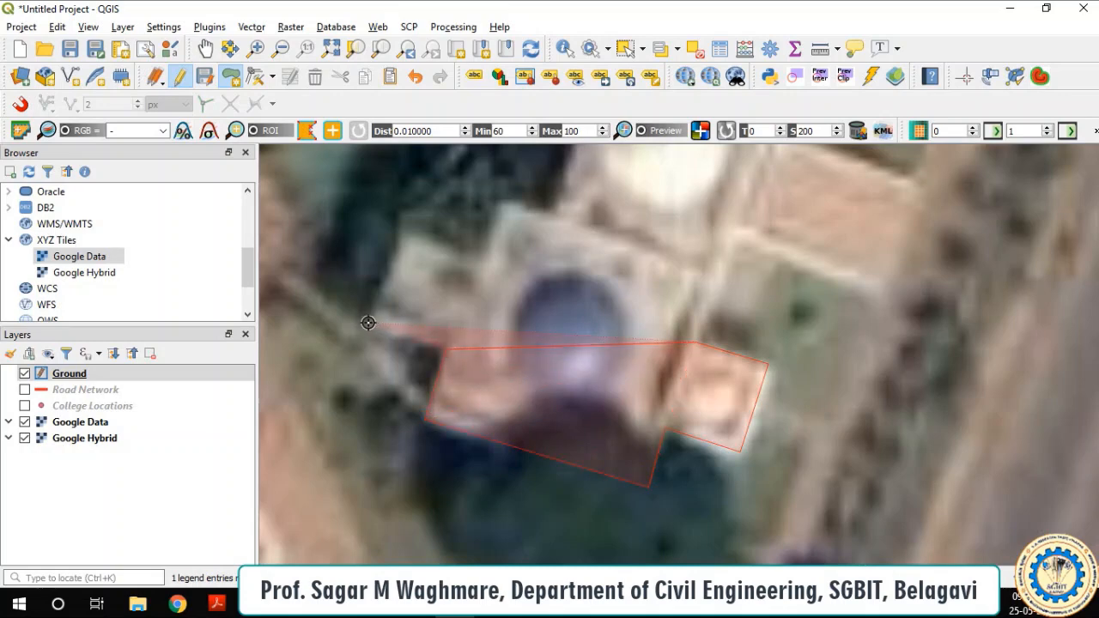
click(369, 322)
click(401, 232)
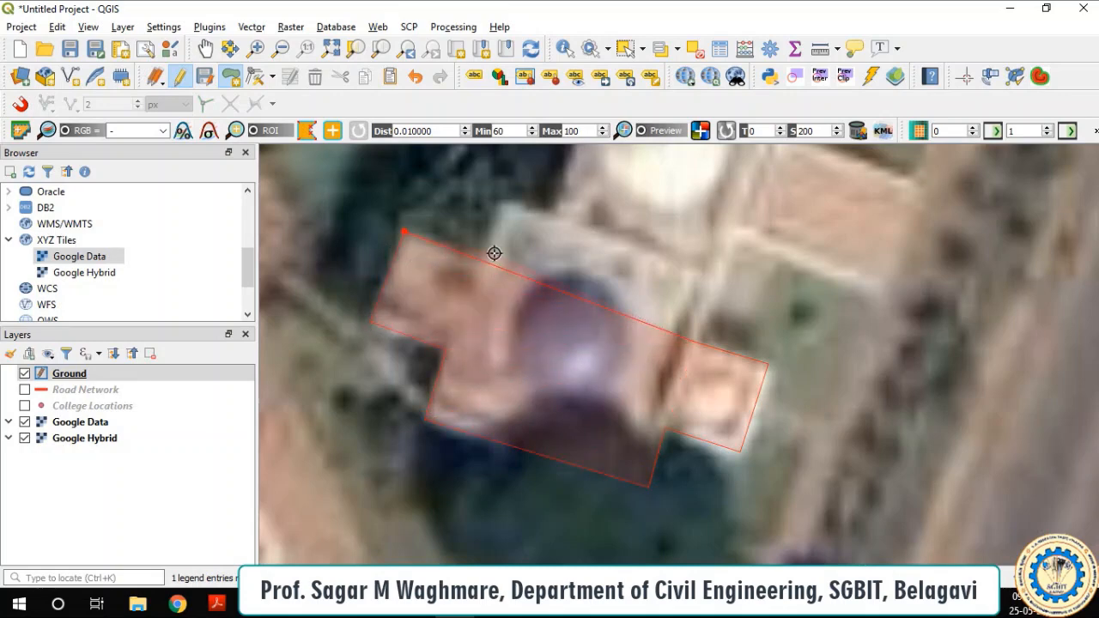
click(486, 266)
click(505, 203)
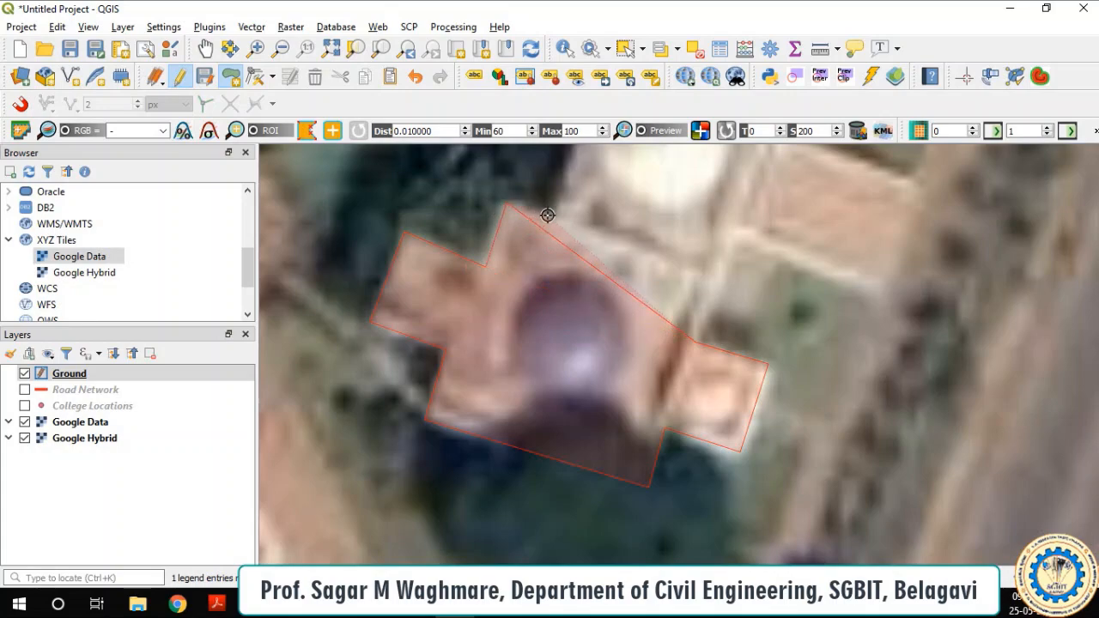
Step: Trace the domed building's western side past the central dome to the northern block's northwestern corner
scroll(551, 213, down, 2)
scroll(588, 188, up, 1)
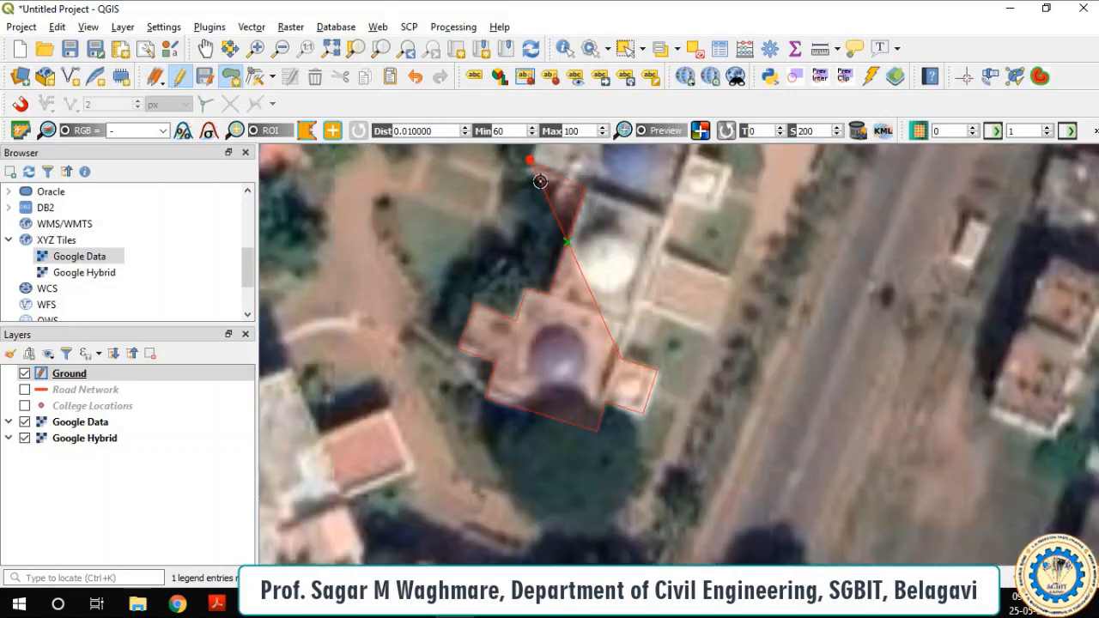
scroll(590, 227, down, 3)
scroll(590, 228, up, 5)
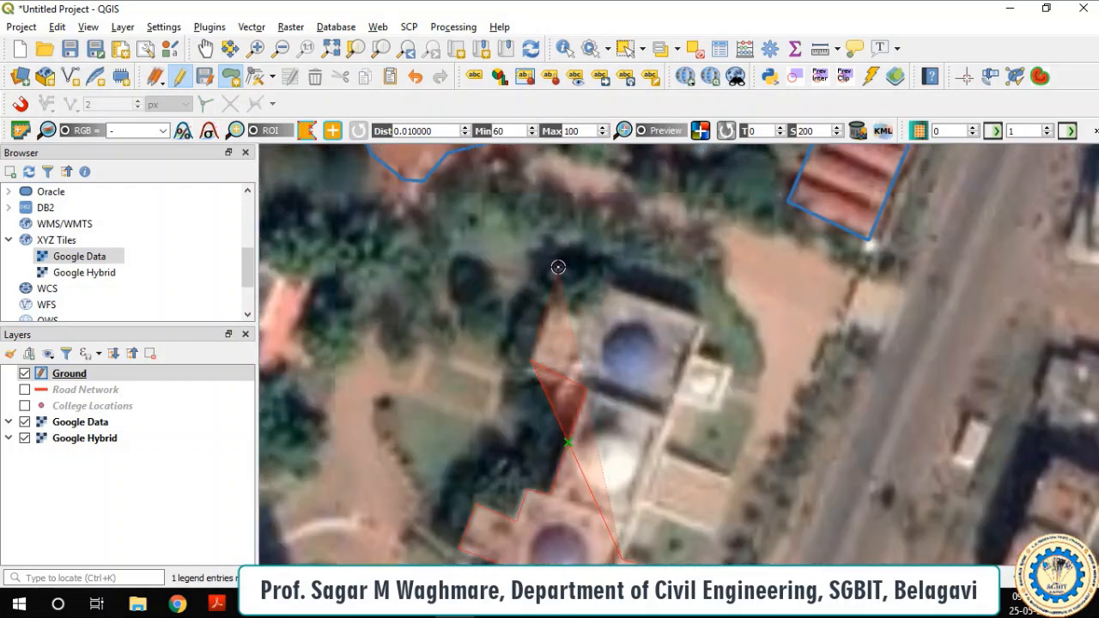
click(563, 266)
Step: Trace the northern block's north edge and the small northeastern annex, and finish the polygon along the building's eastern side
click(704, 322)
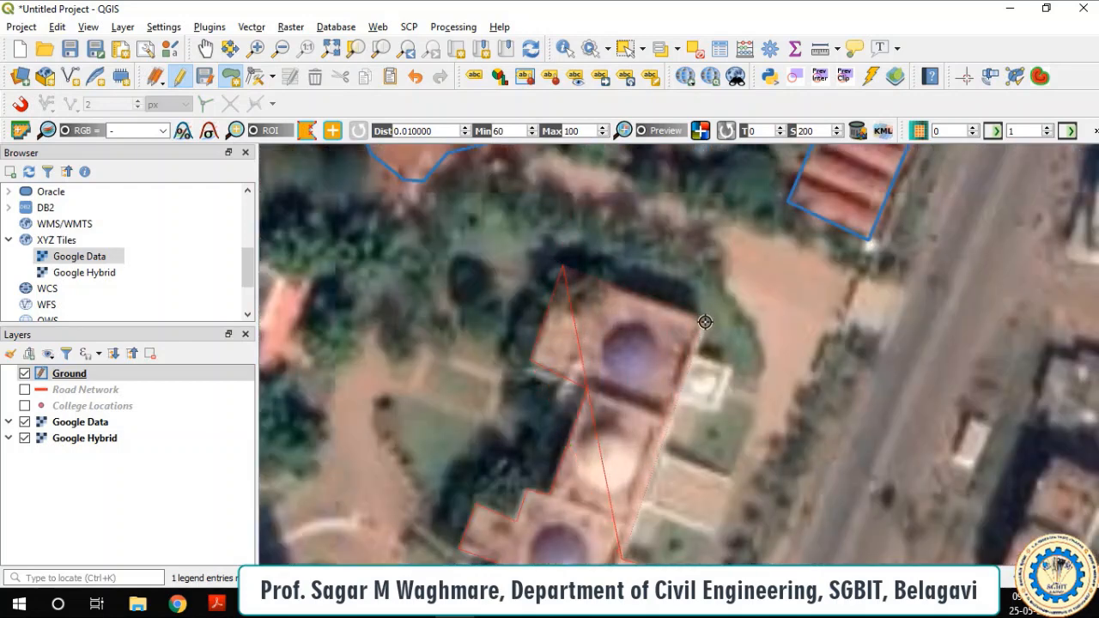
click(732, 365)
click(718, 408)
click(678, 395)
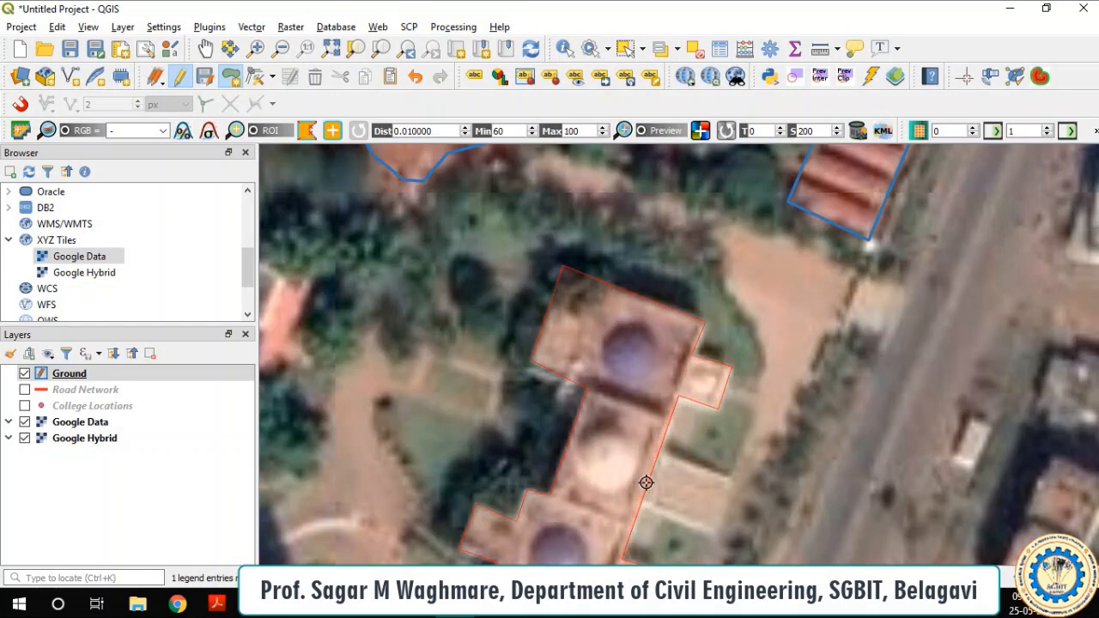
right_click(665, 435)
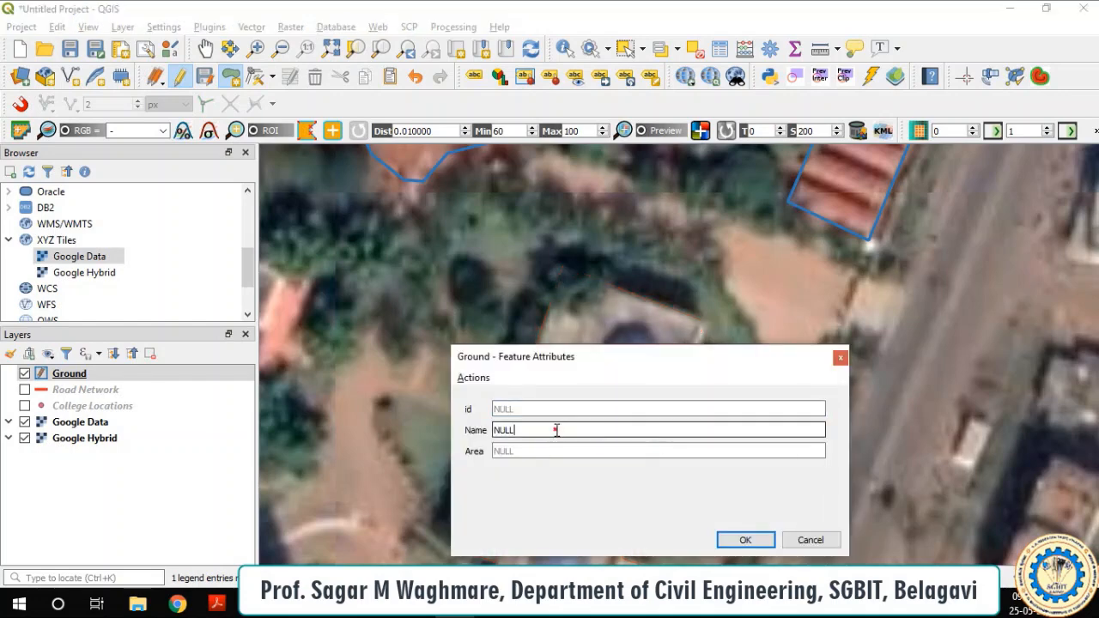
Step: Save the domed building polygon's attributes with Name Office Building, leaving id and Area empty
text(Offic)
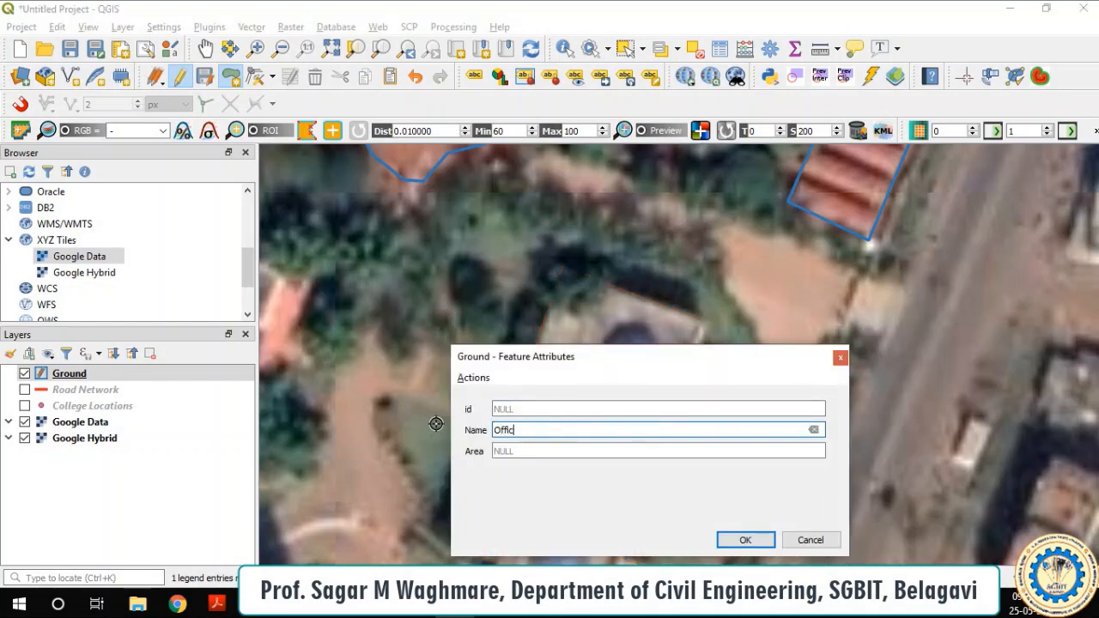
text(e Building)
click(747, 539)
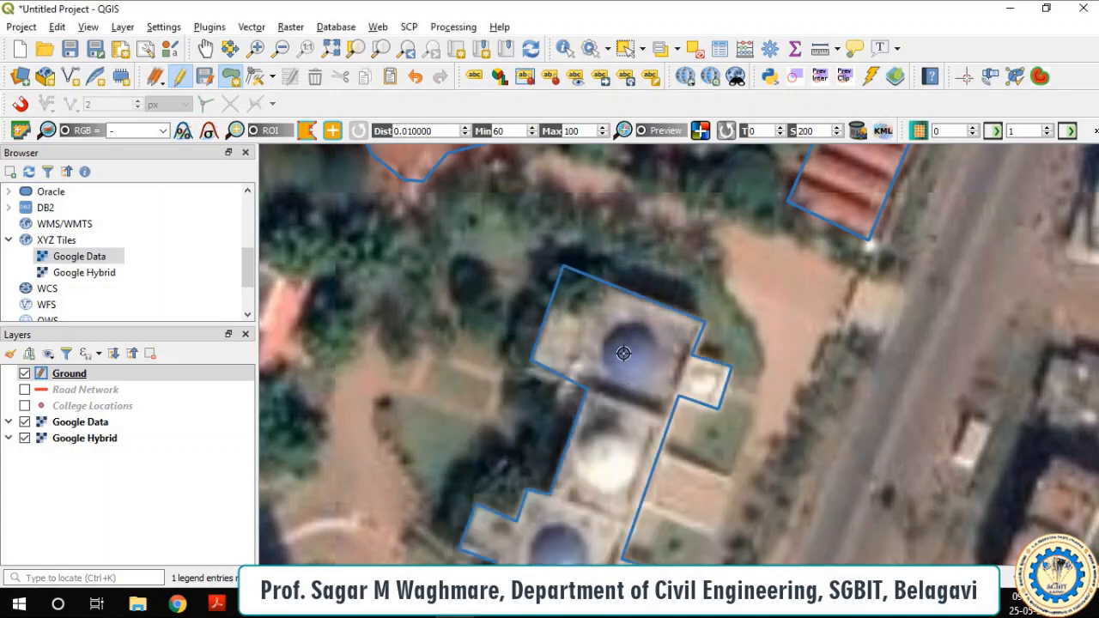
Step: Digitize a polygon around the solar-panel roof southwest of the office building, following the notch on its eastern side
scroll(675, 336, down, 2)
scroll(676, 336, up, 2)
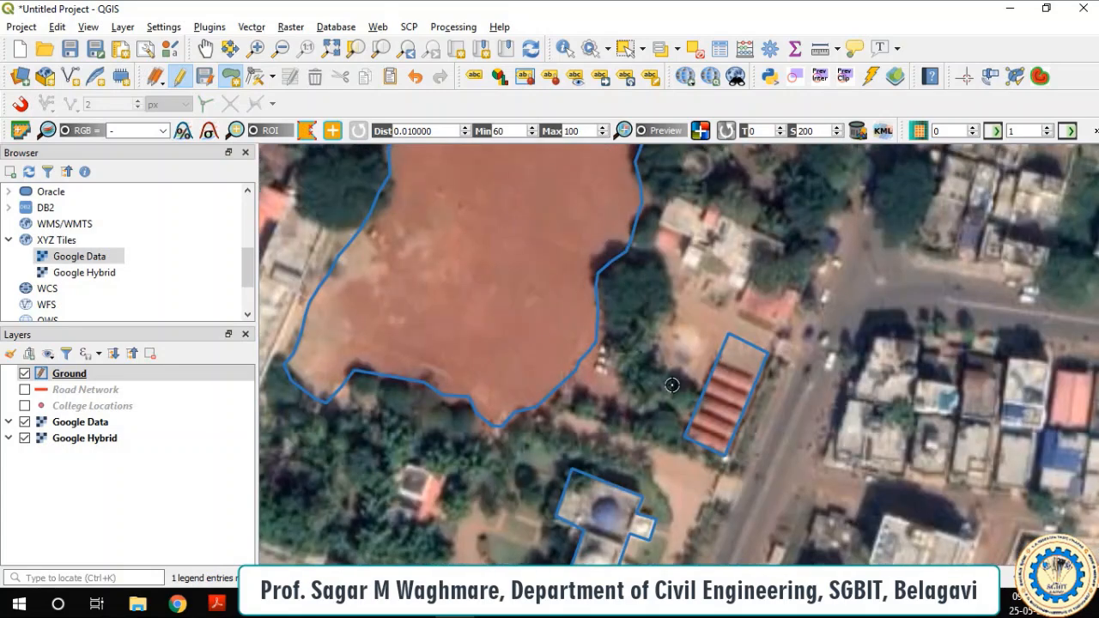
scroll(669, 382, down, 1)
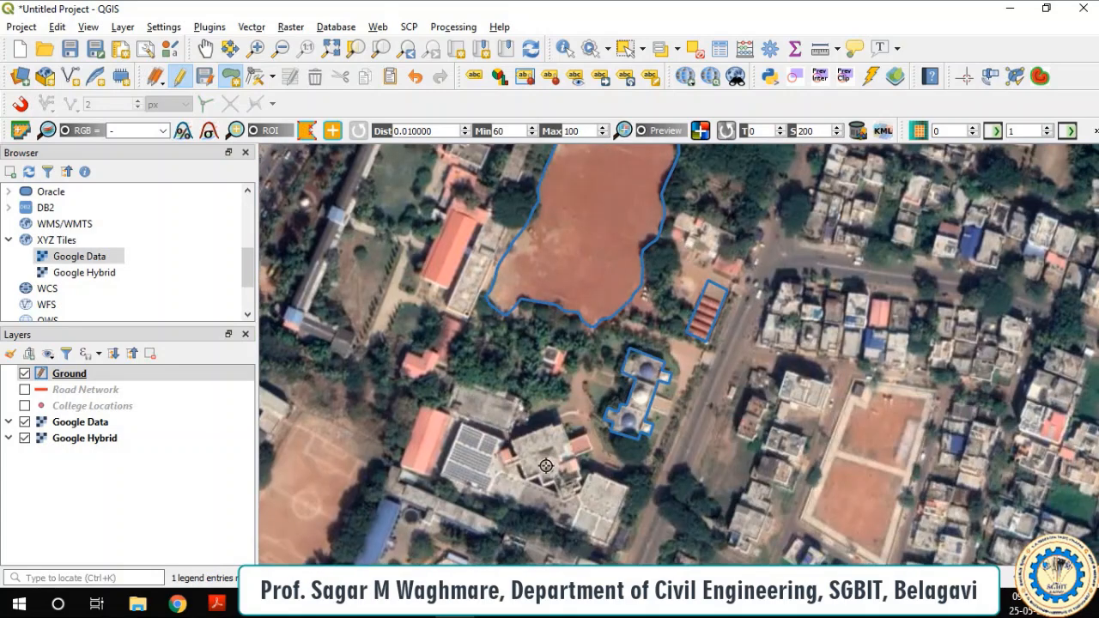
scroll(549, 506, up, 1)
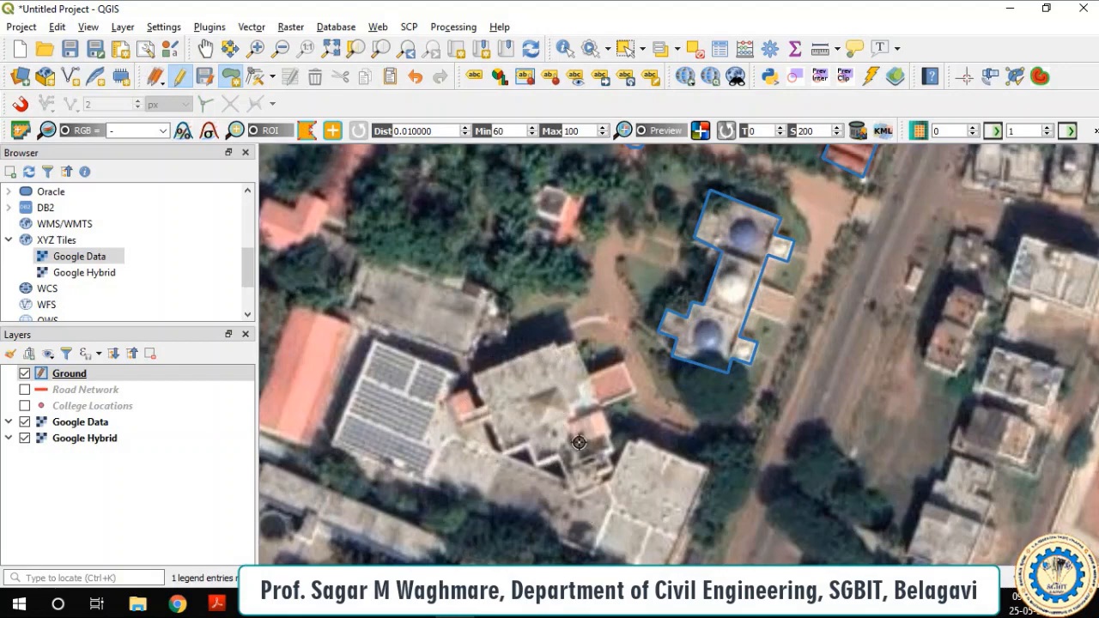
scroll(339, 447, up, 1)
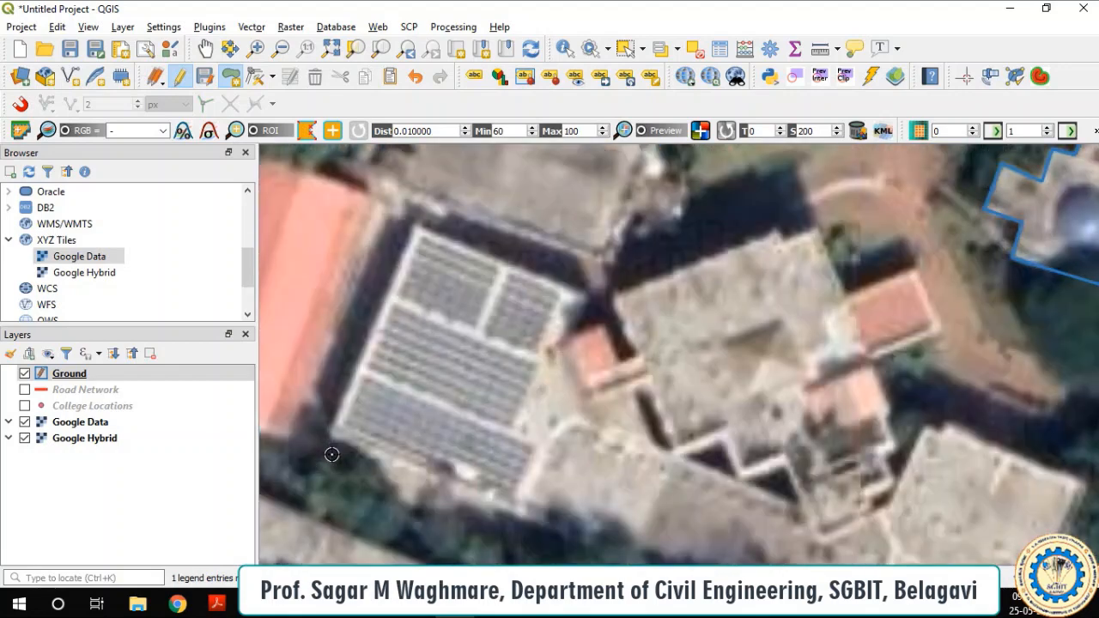
click(418, 230)
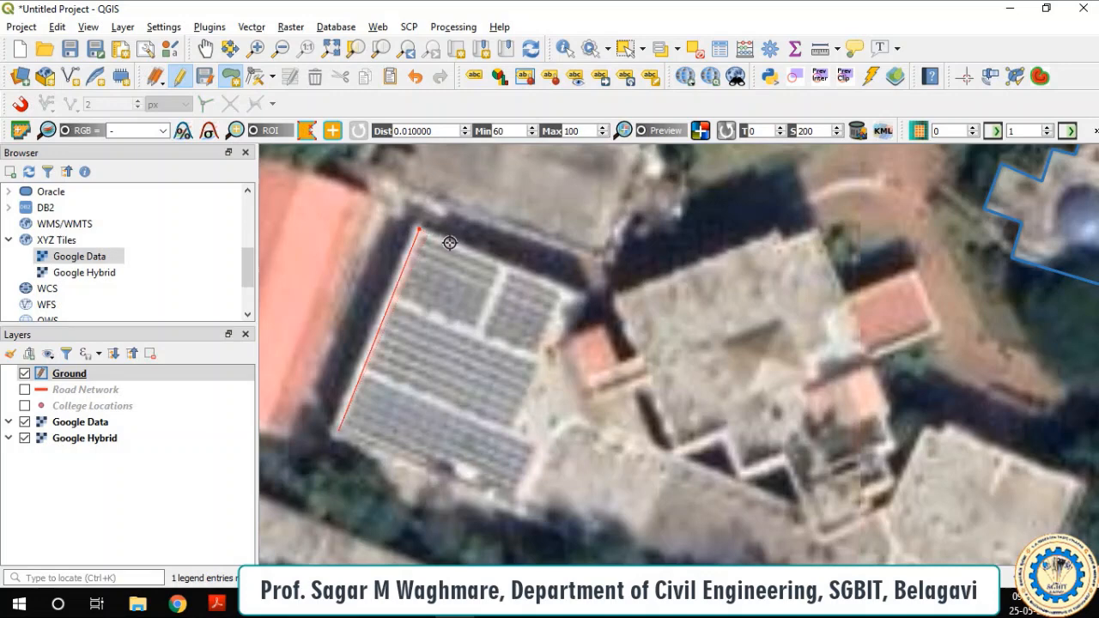
click(561, 290)
click(519, 431)
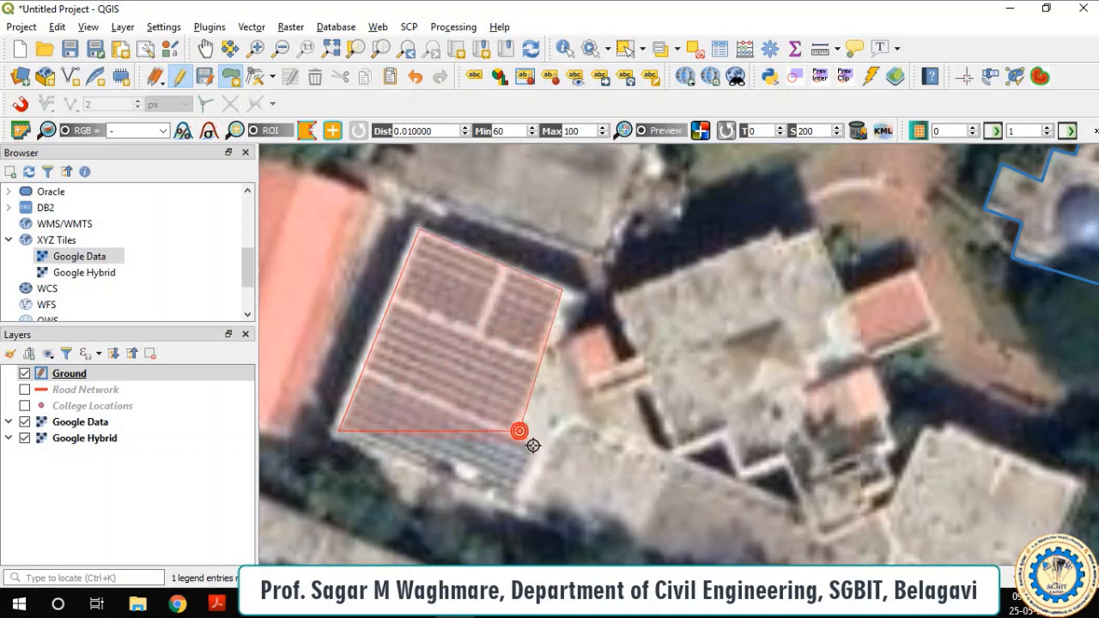
click(539, 448)
click(517, 502)
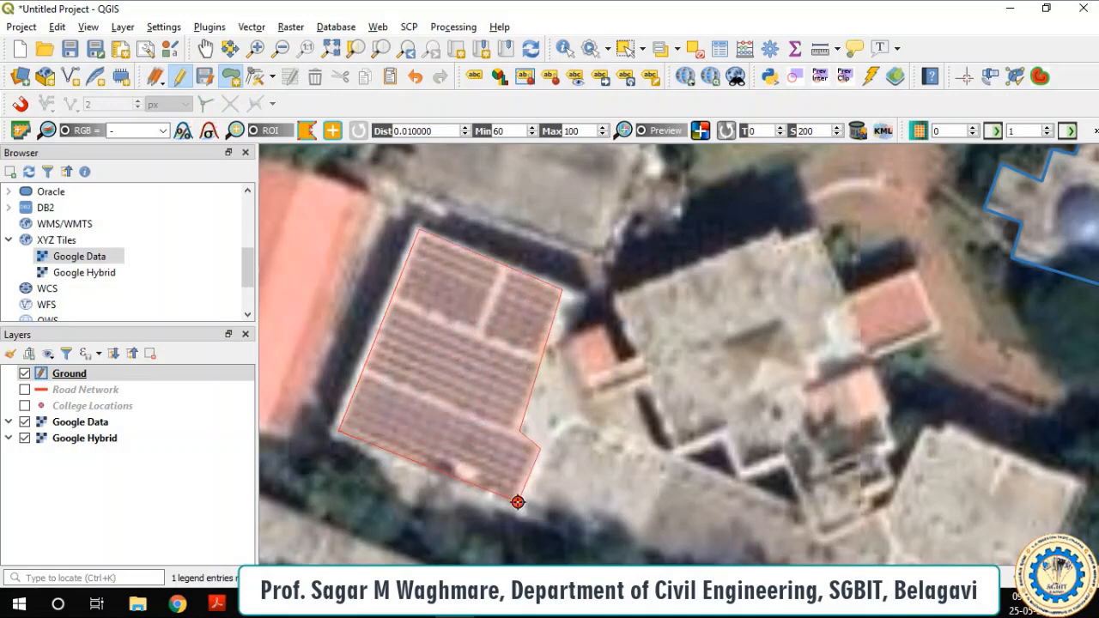
right_click(337, 431)
Step: Save the solar roof polygon's attributes with Name Solar Area, leaving id and Area empty
click(532, 429)
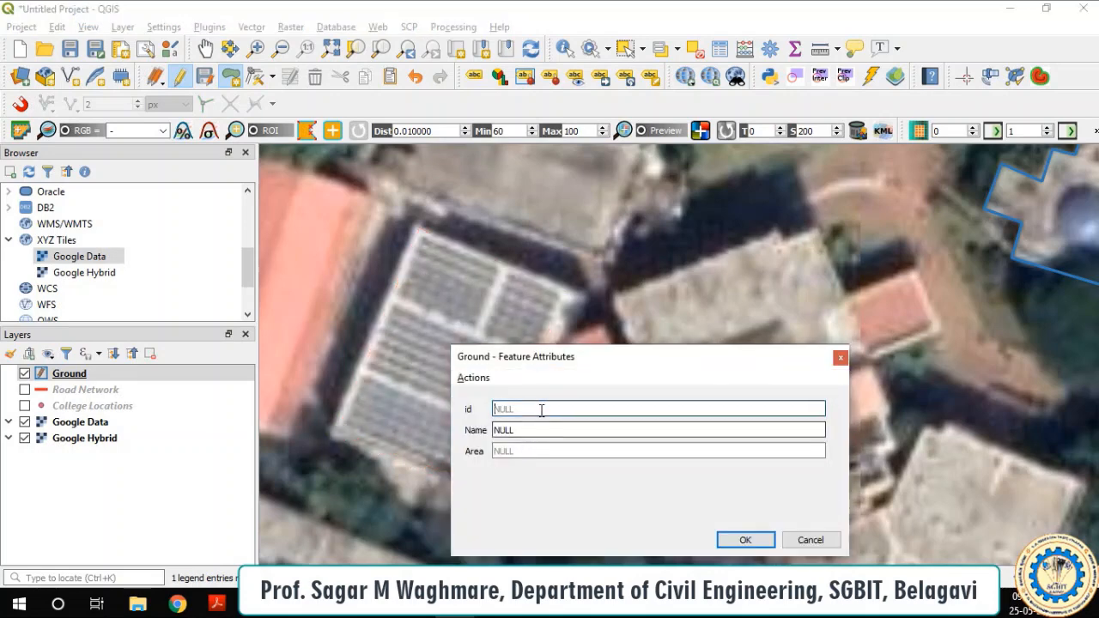
key(ctrl+a)
text(So)
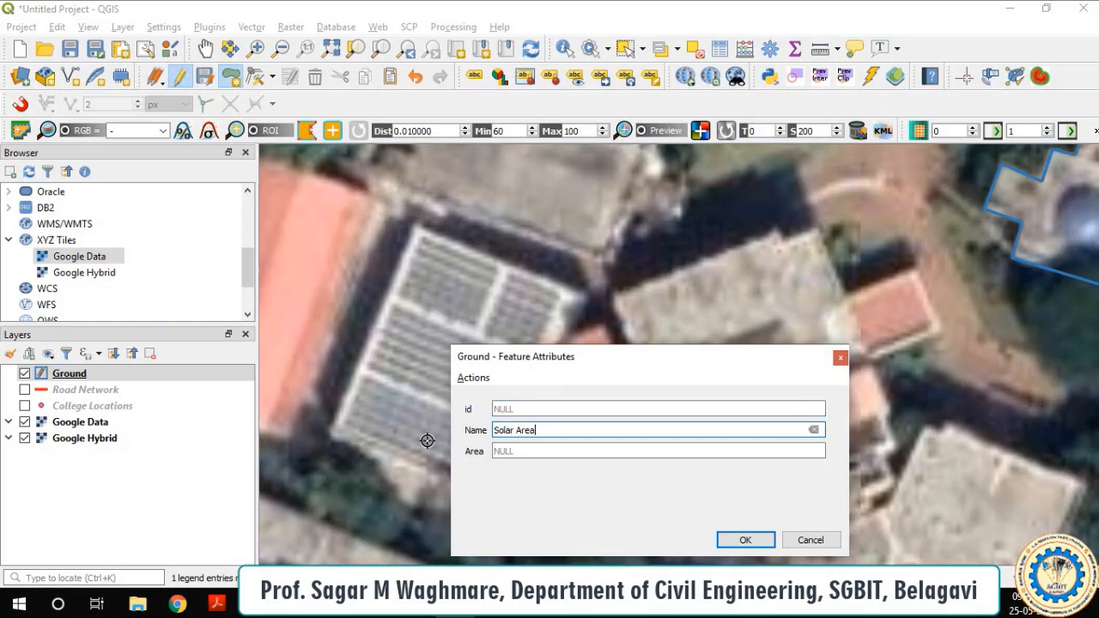
text(lar Area)
click(732, 538)
scroll(604, 338, down, 1)
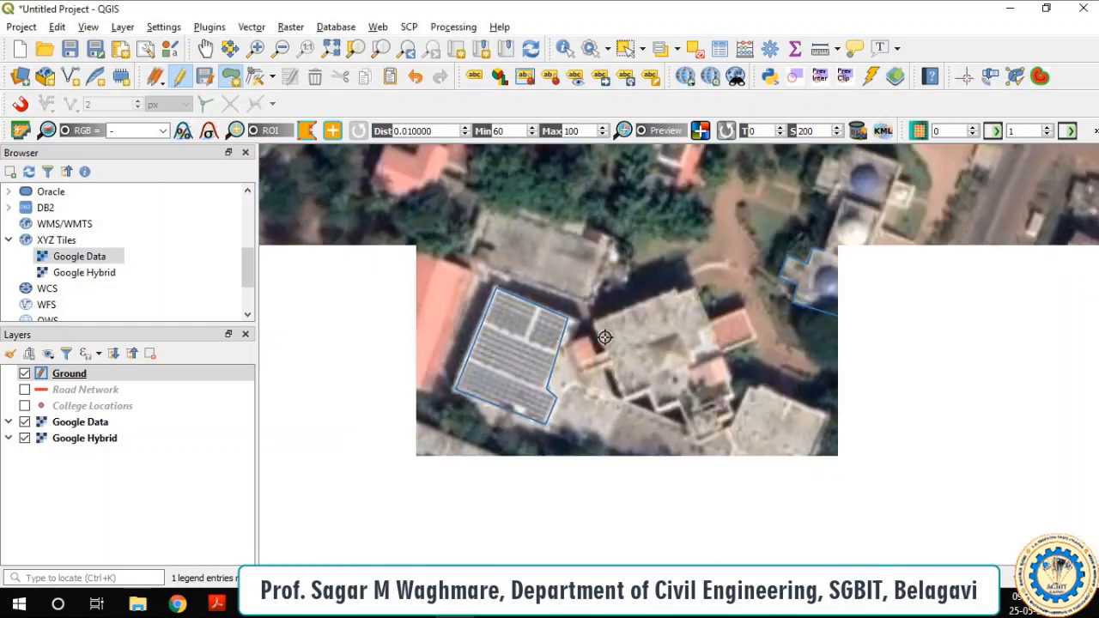
Step: Turn on single labels for the Ground polygon layer in its layer properties
scroll(657, 243, down, 1)
scroll(631, 241, up, 1)
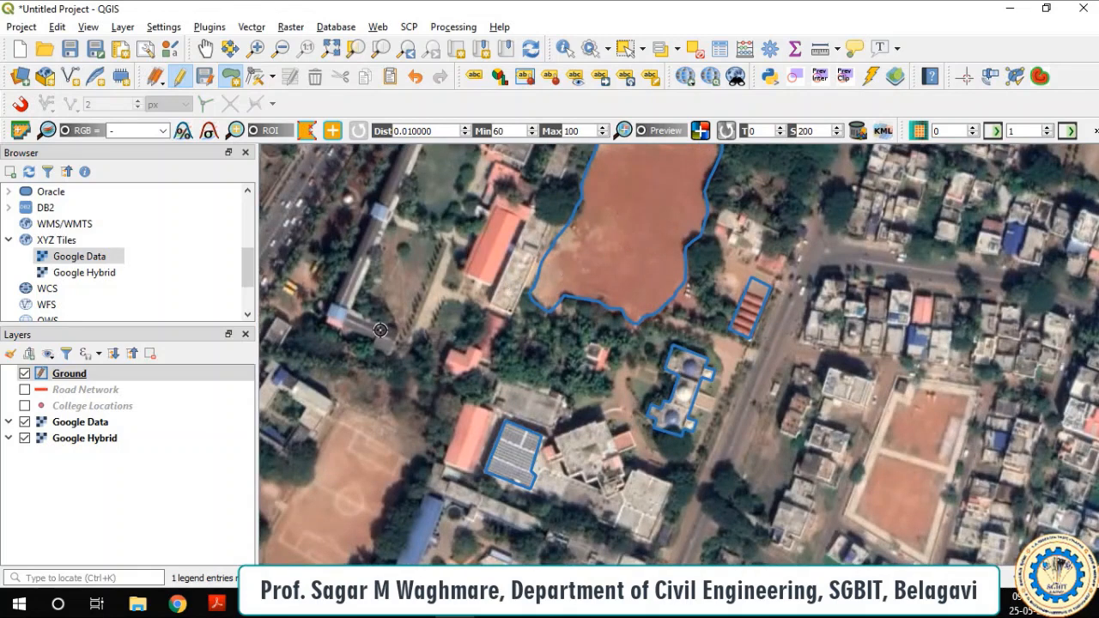
right_click(69, 375)
click(80, 362)
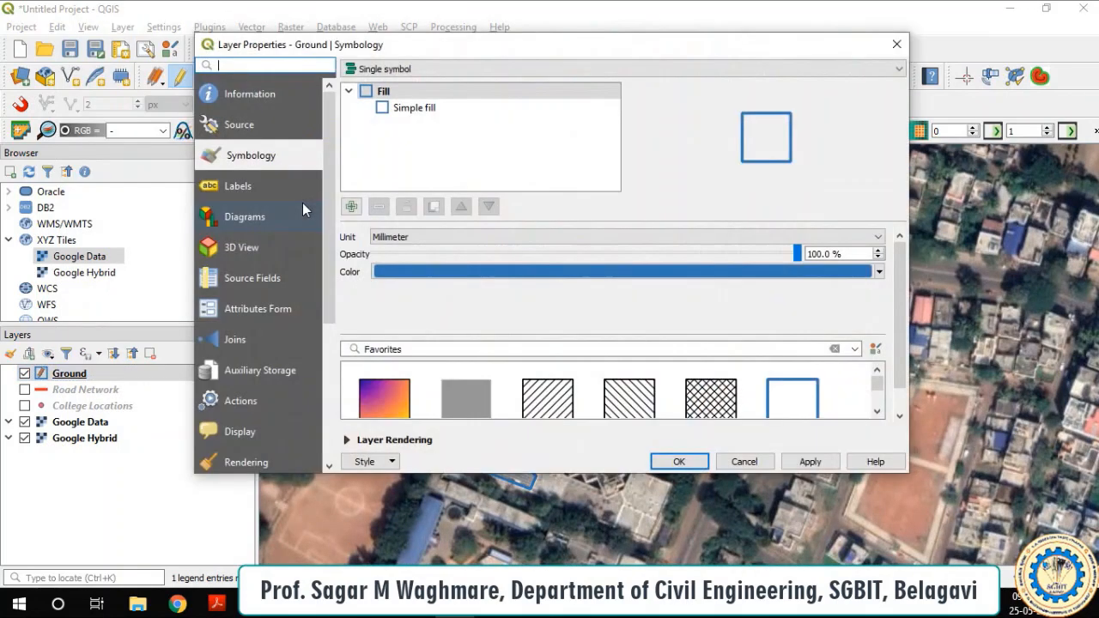
click(247, 188)
click(610, 70)
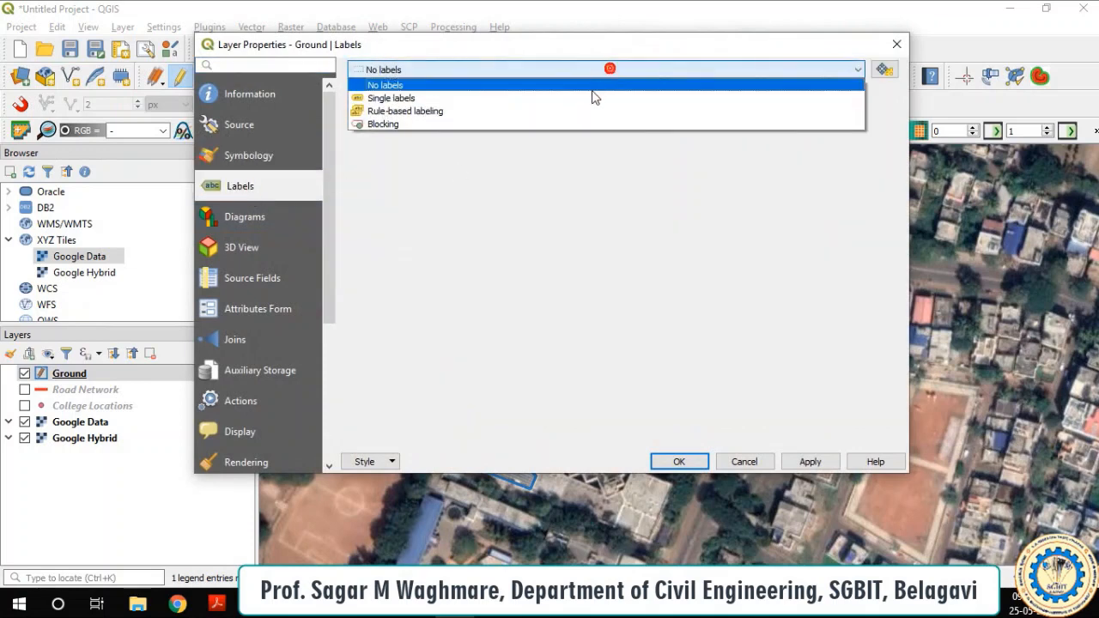
click(591, 94)
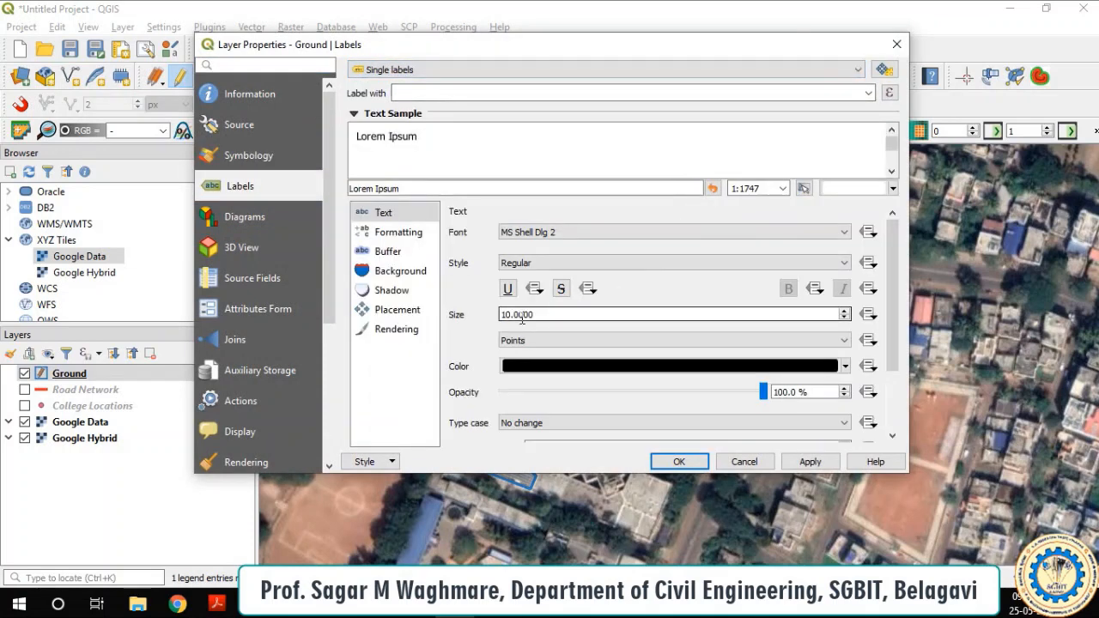
Step: Set the Ground label text to size 7 points and yellow, and apply the label settings
drag(505, 317, 500, 317)
click(510, 318)
text(7)
click(844, 366)
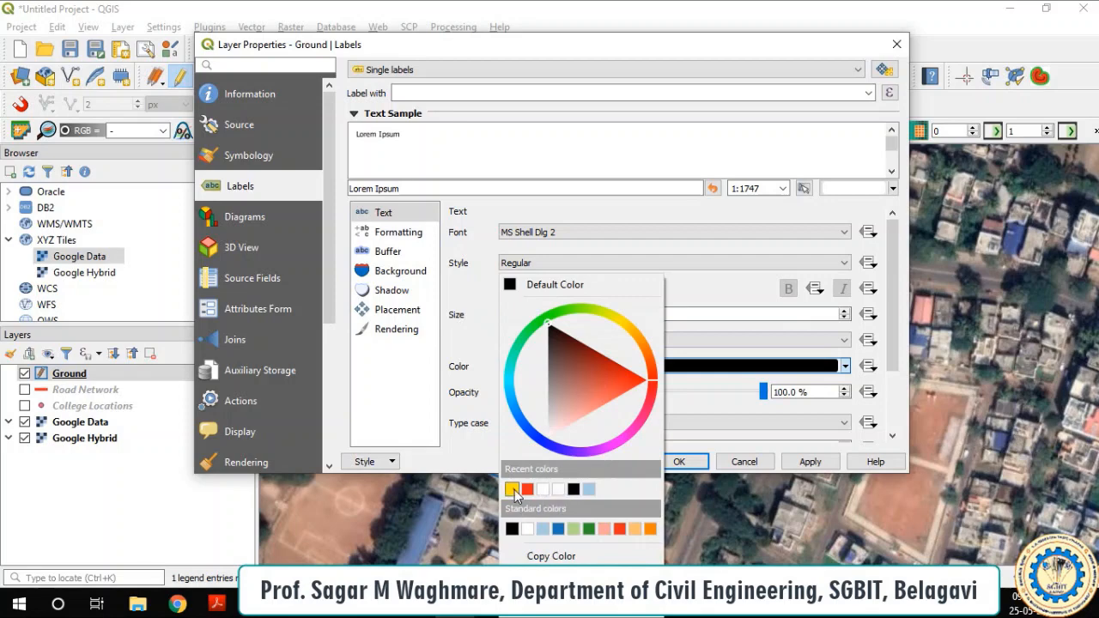
click(513, 489)
click(809, 461)
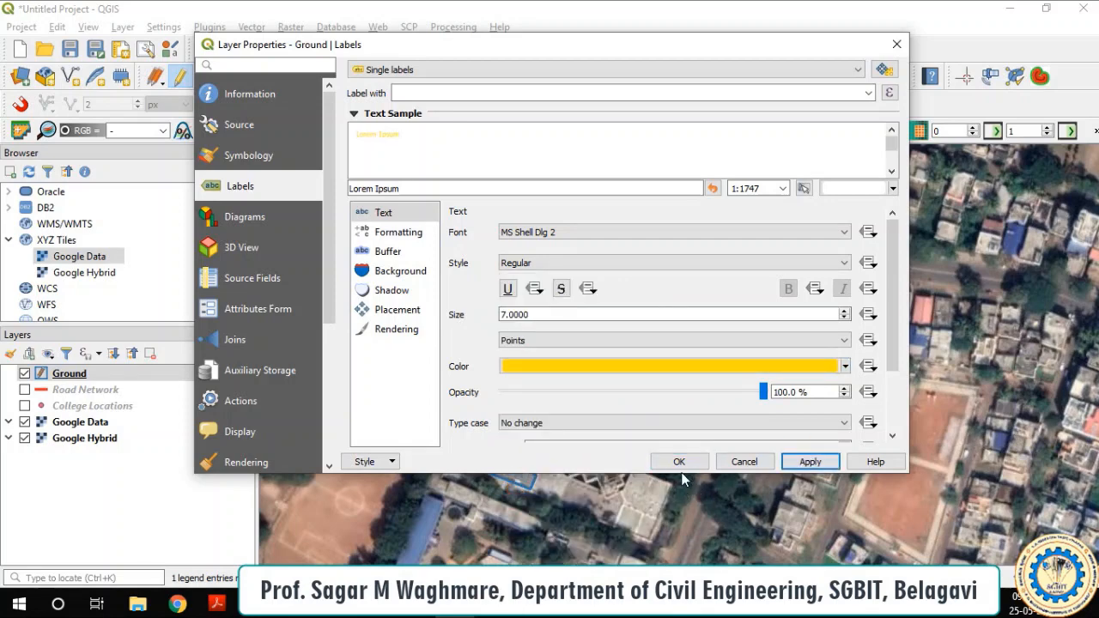
click(680, 464)
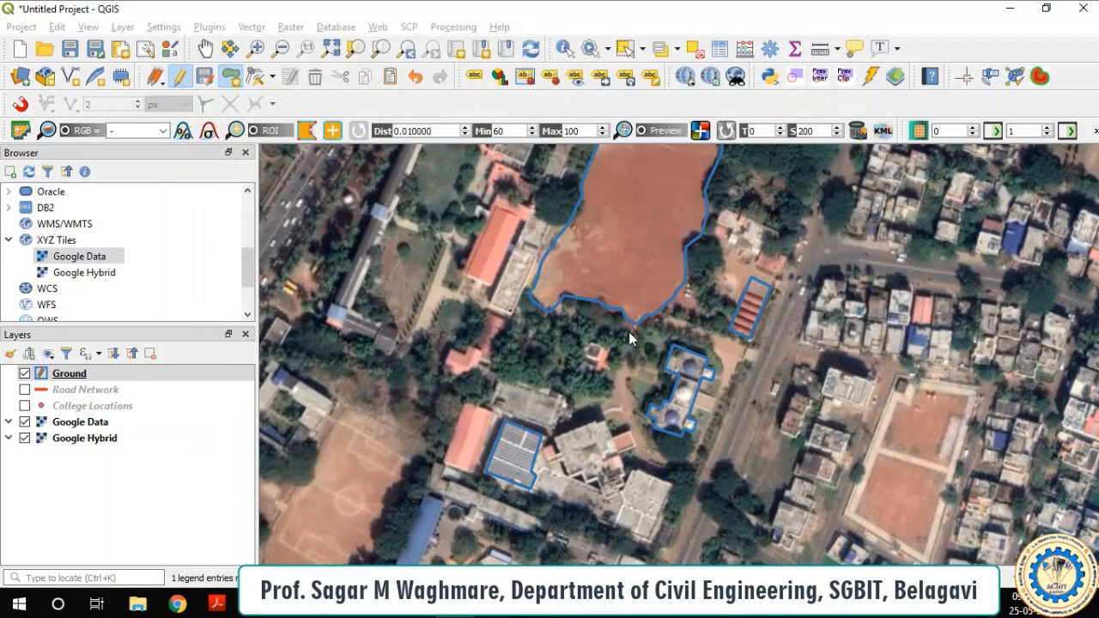
Step: Label the Ground polygons with the Name field and check the labels on the map
scroll(629, 328, down, 1)
scroll(628, 328, up, 1)
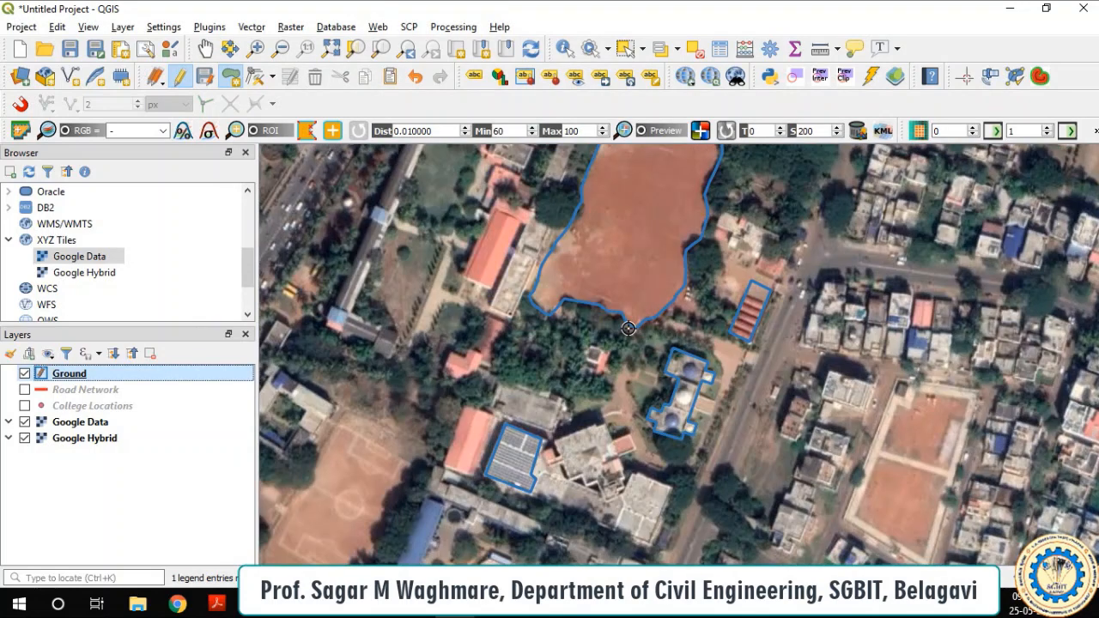
right_click(77, 379)
click(88, 366)
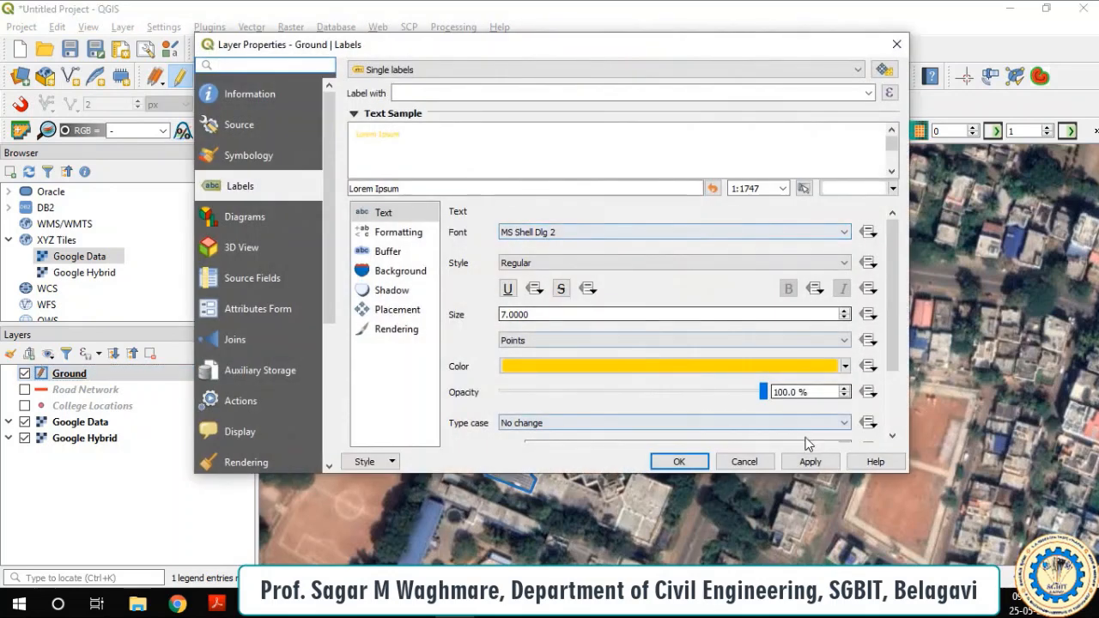
click(810, 462)
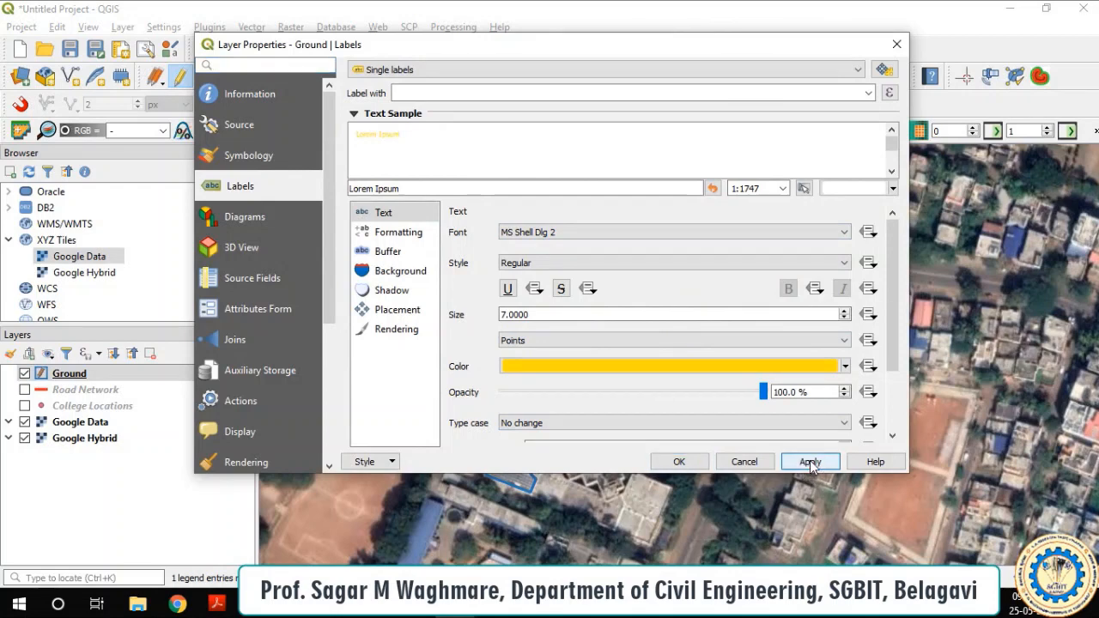
click(869, 94)
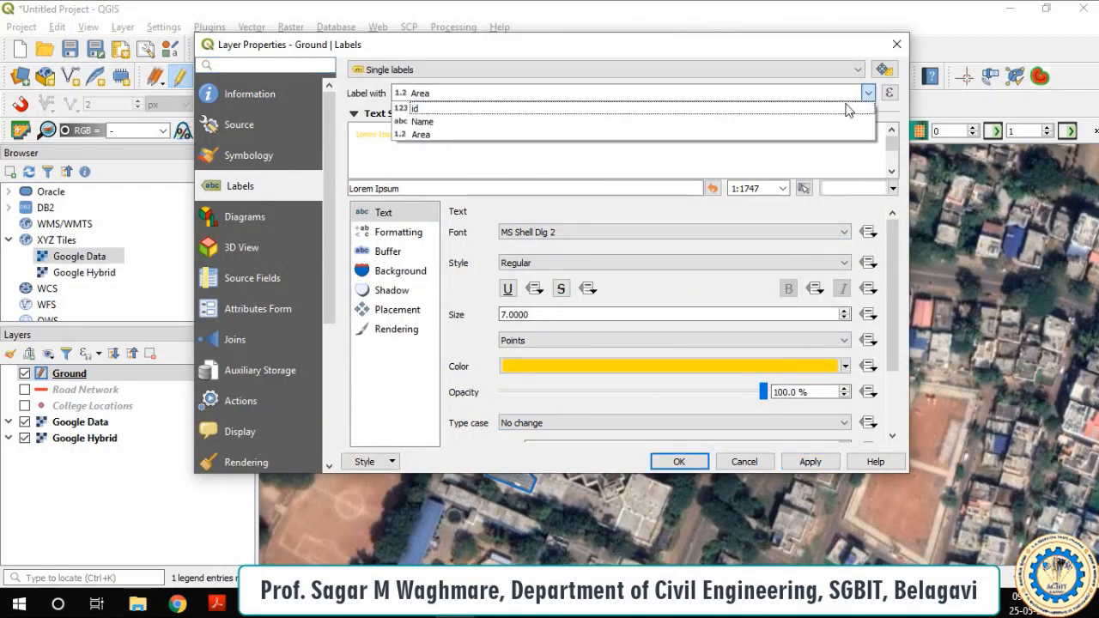
click(808, 122)
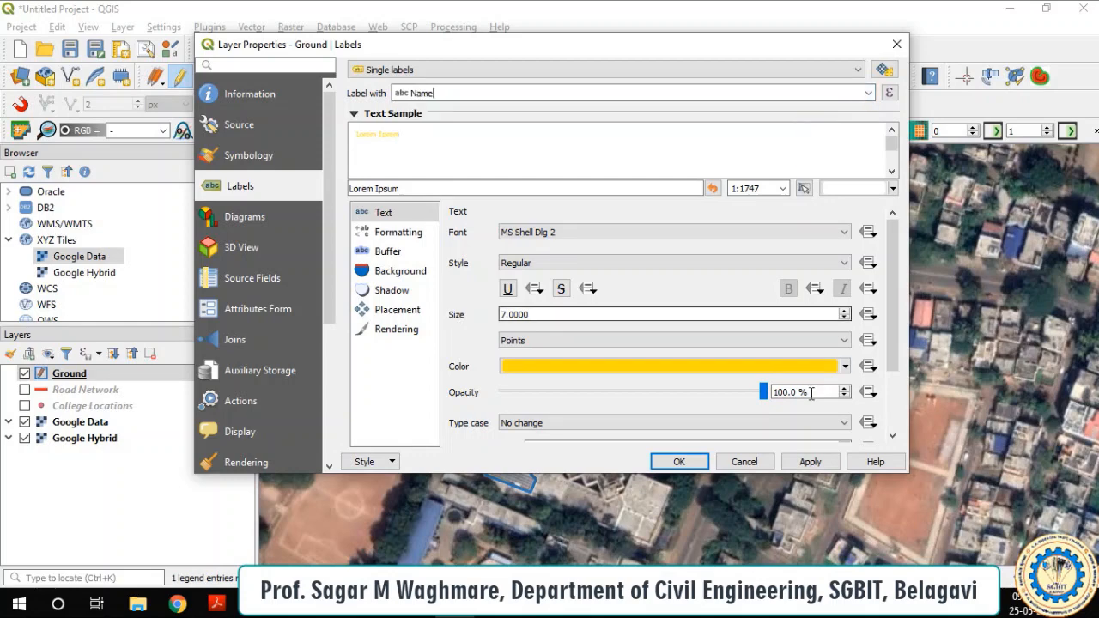
click(692, 464)
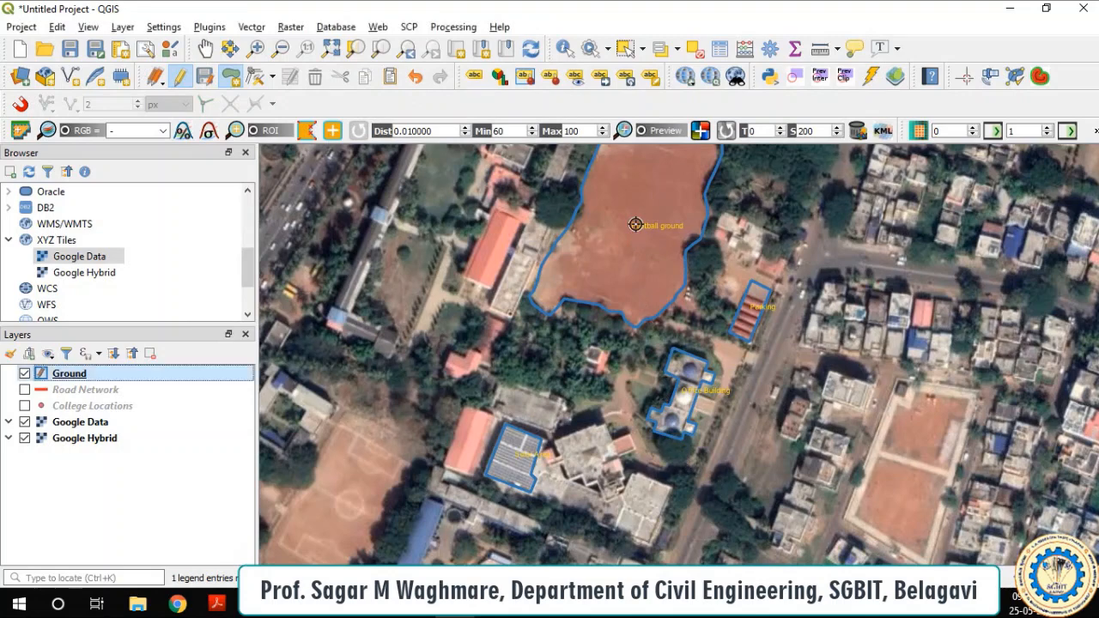
scroll(678, 387, up, 1)
scroll(698, 415, down, 1)
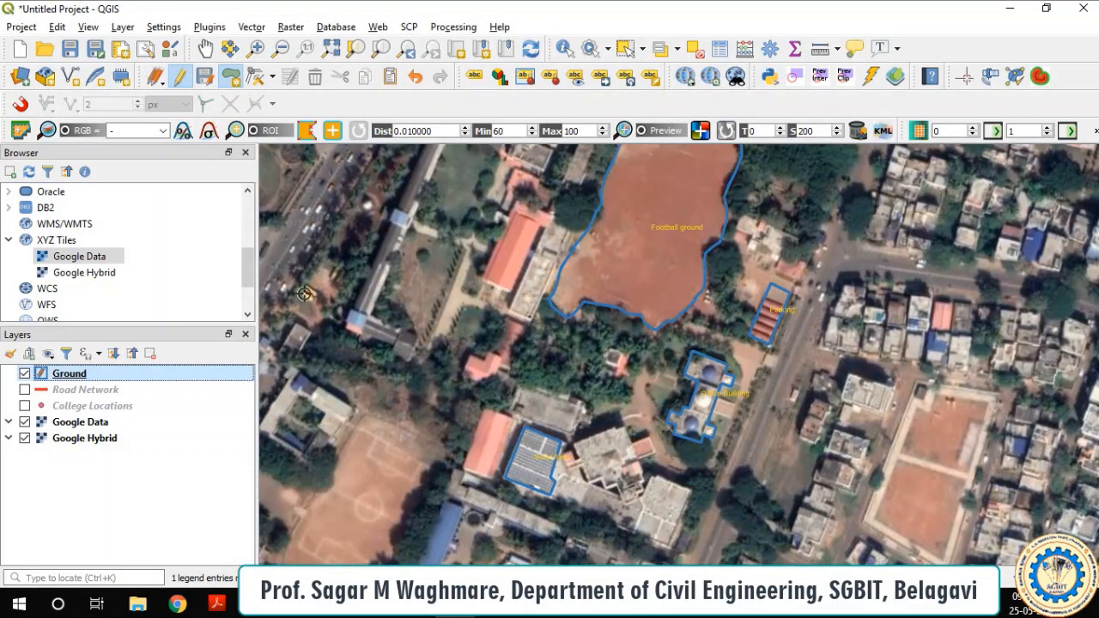
Step: Open the Road Network attribute table and end the layer's edit session, saving its changes
right_click(69, 378)
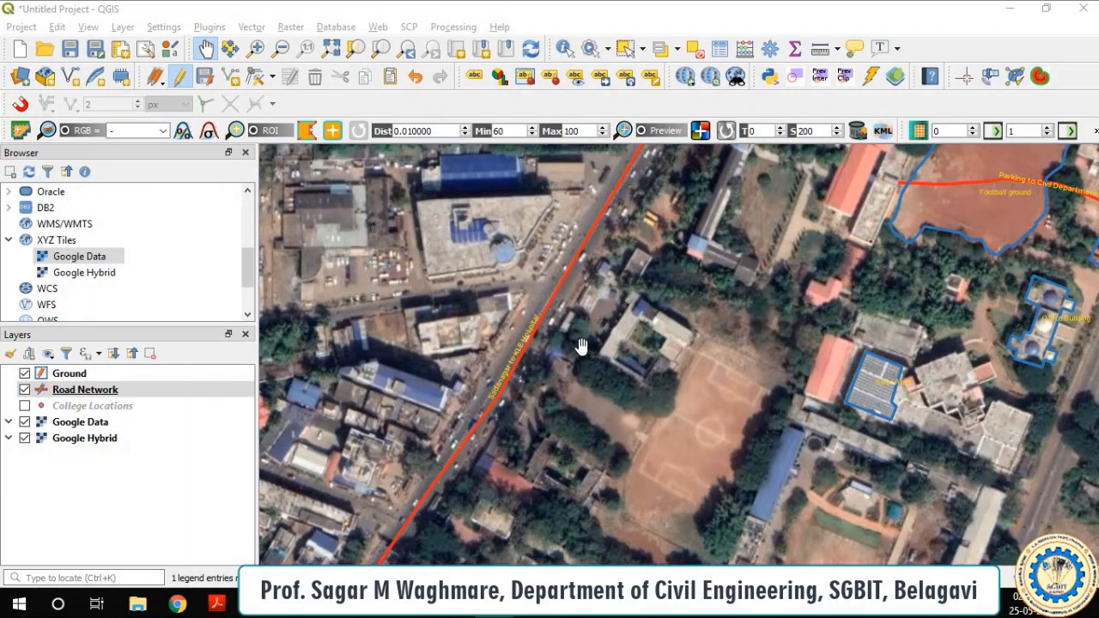
scroll(601, 321, down, 3)
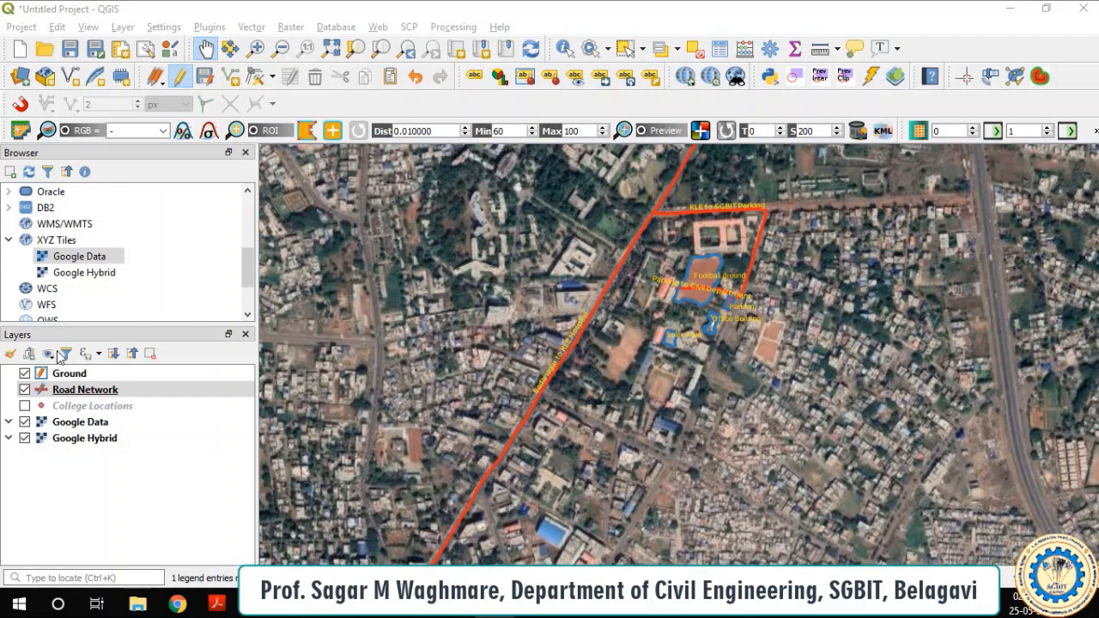
click(56, 392)
right_click(74, 395)
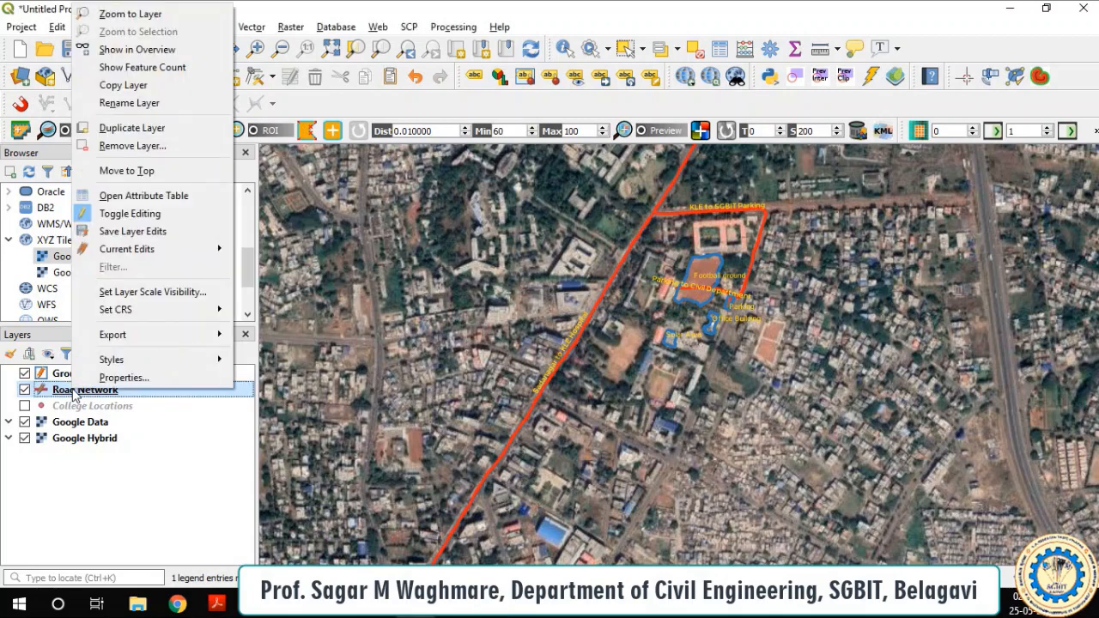
click(135, 196)
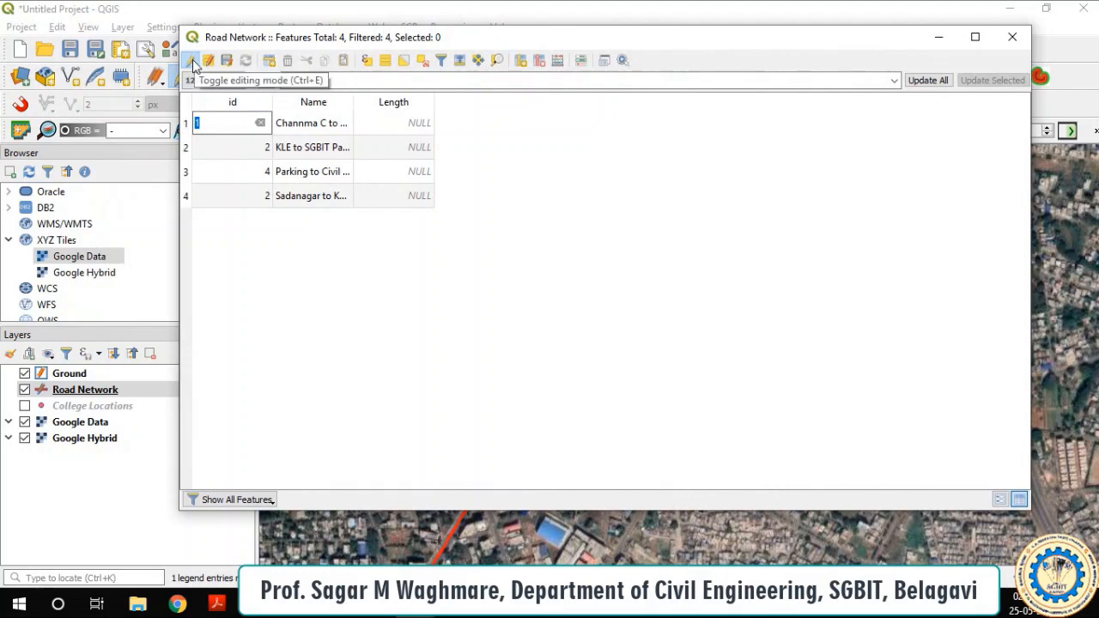
click(189, 62)
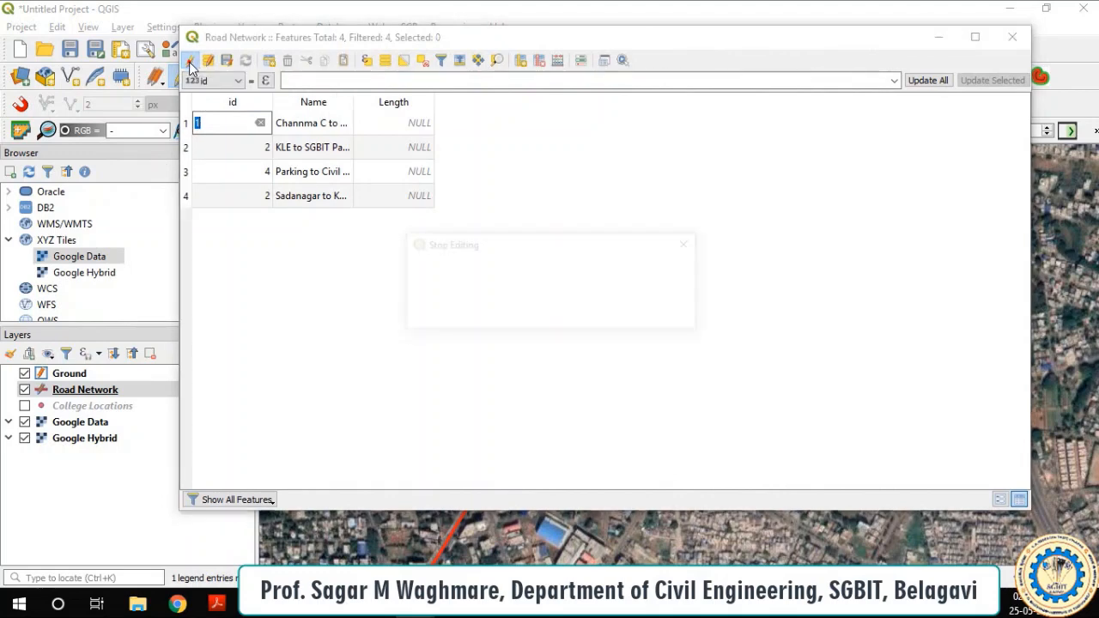
click(531, 314)
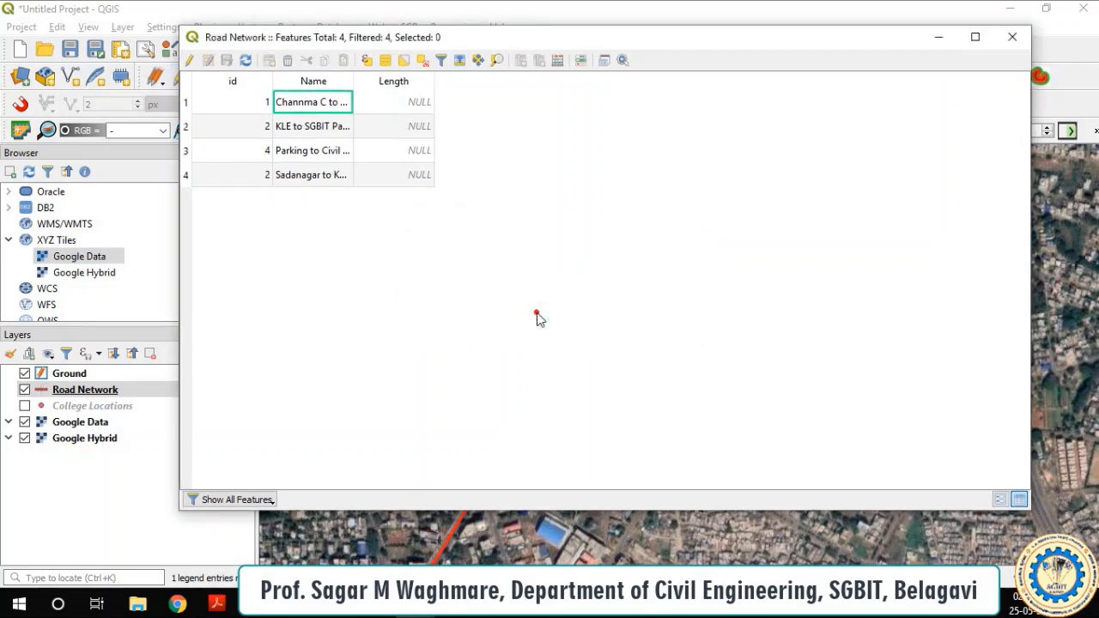
Step: Resume editing Road Network and update its existing Length field with the Field Calculator expression $length
click(191, 60)
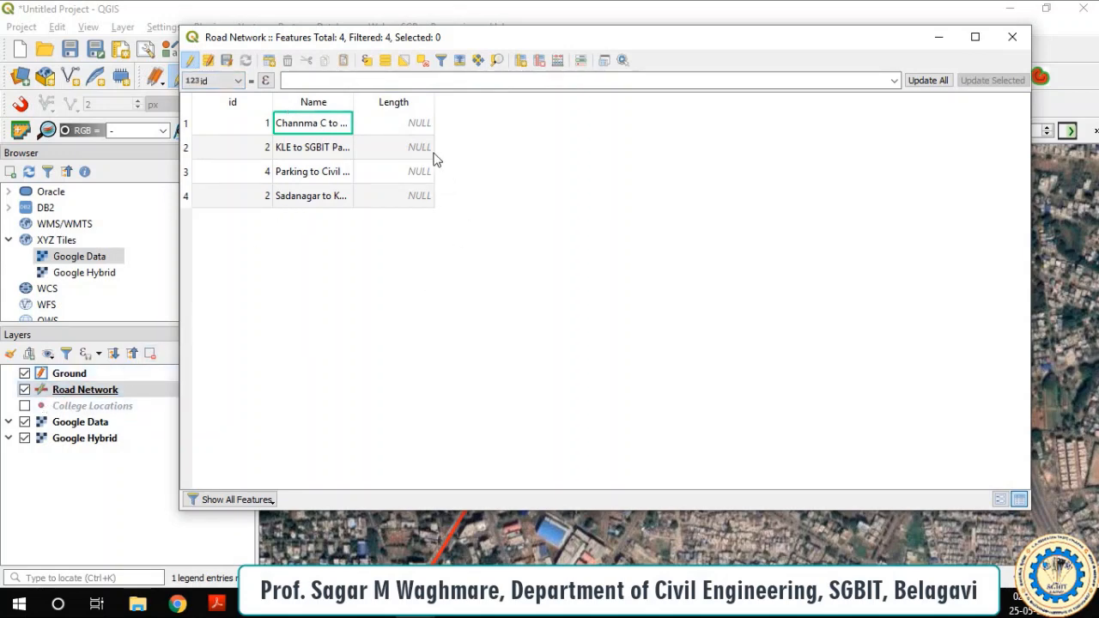
click(560, 64)
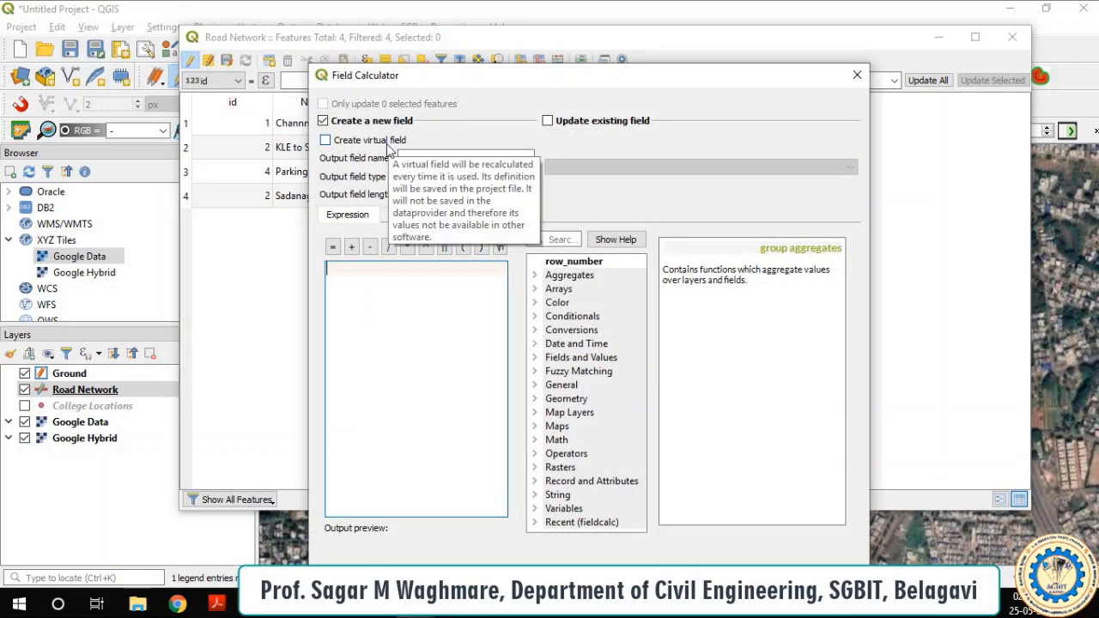
click(548, 121)
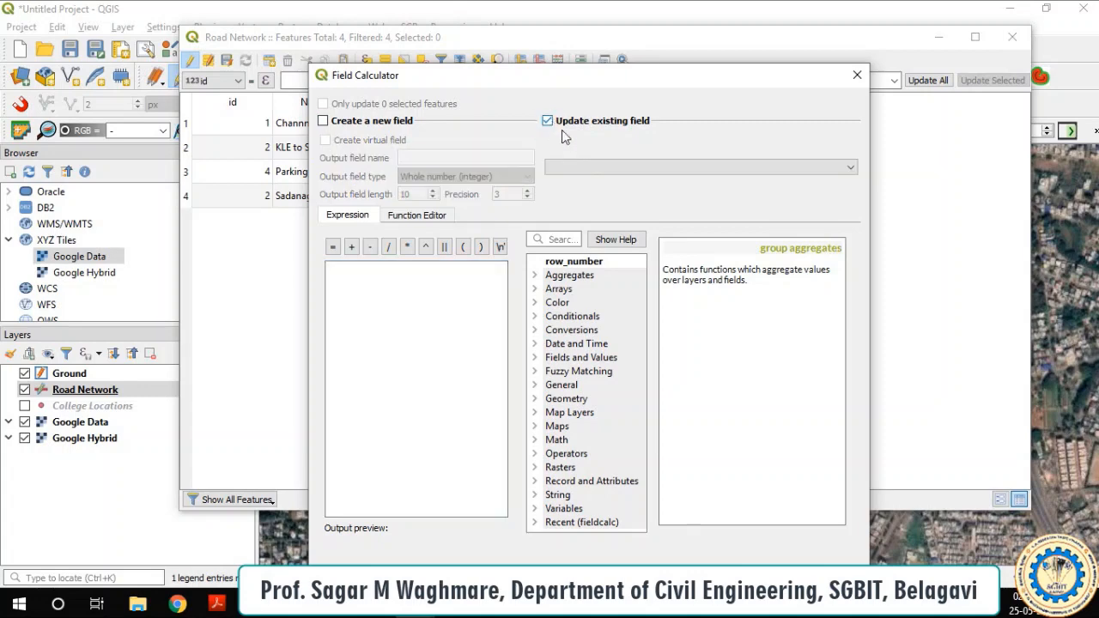
click(610, 168)
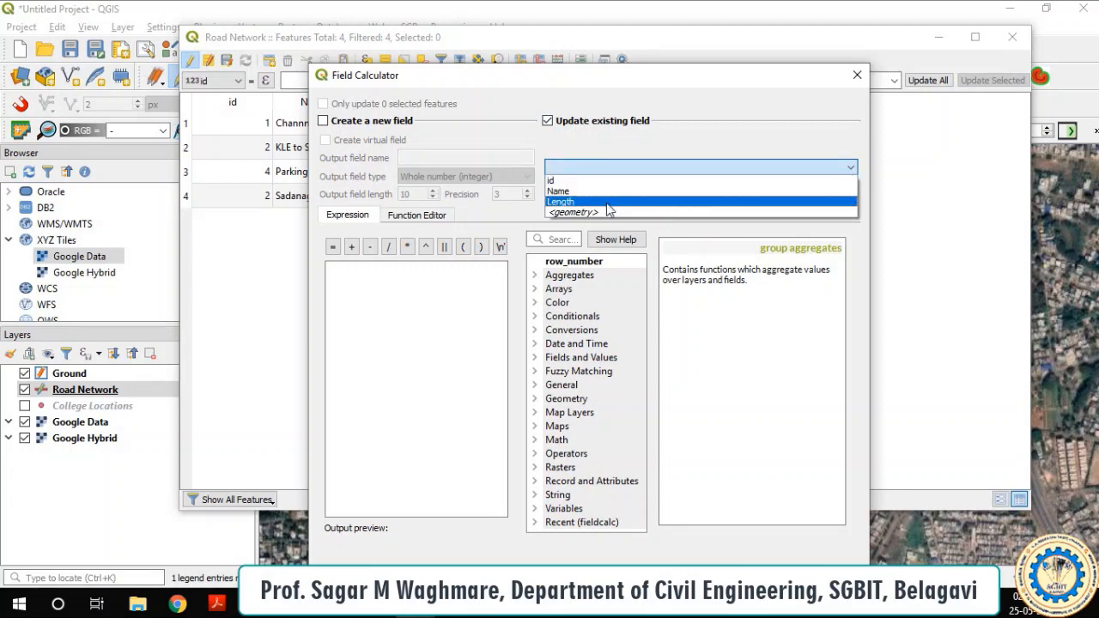
click(606, 205)
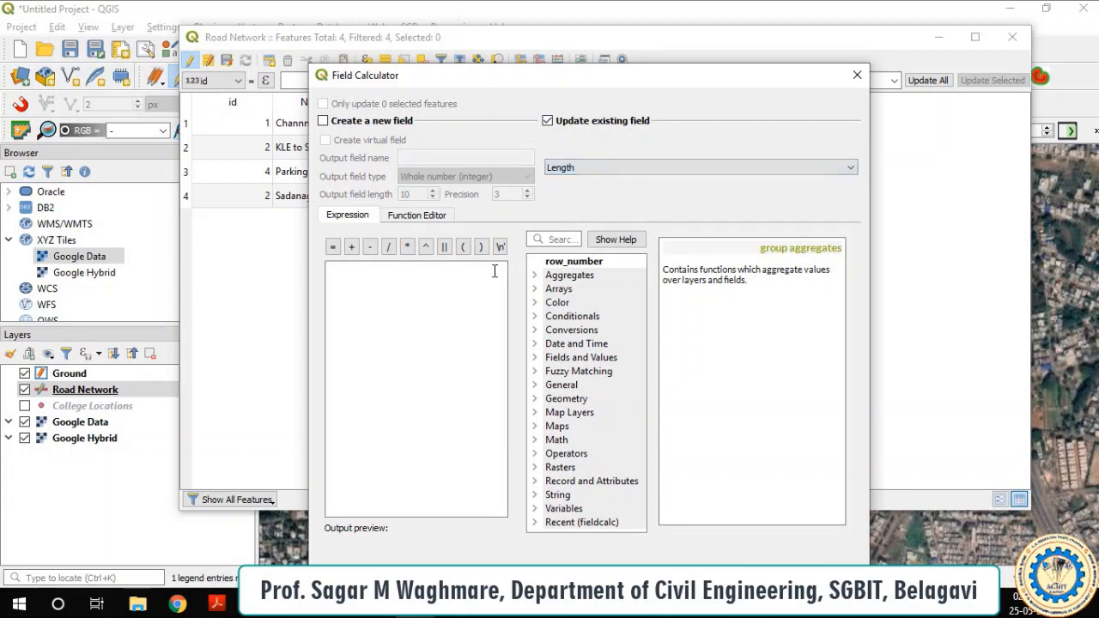
click(427, 286)
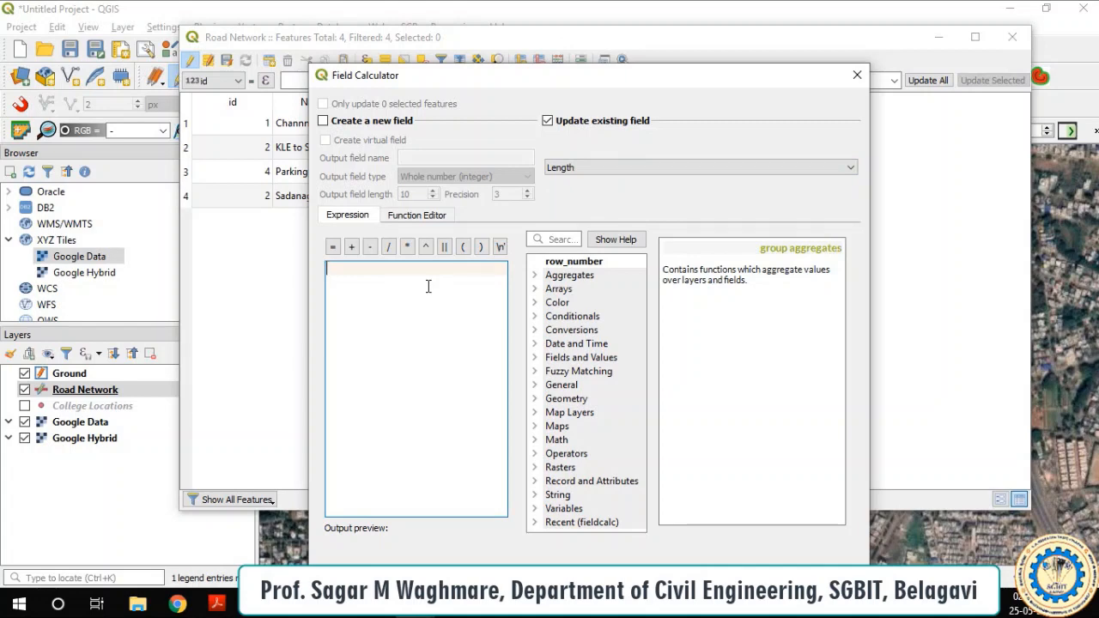
text($)
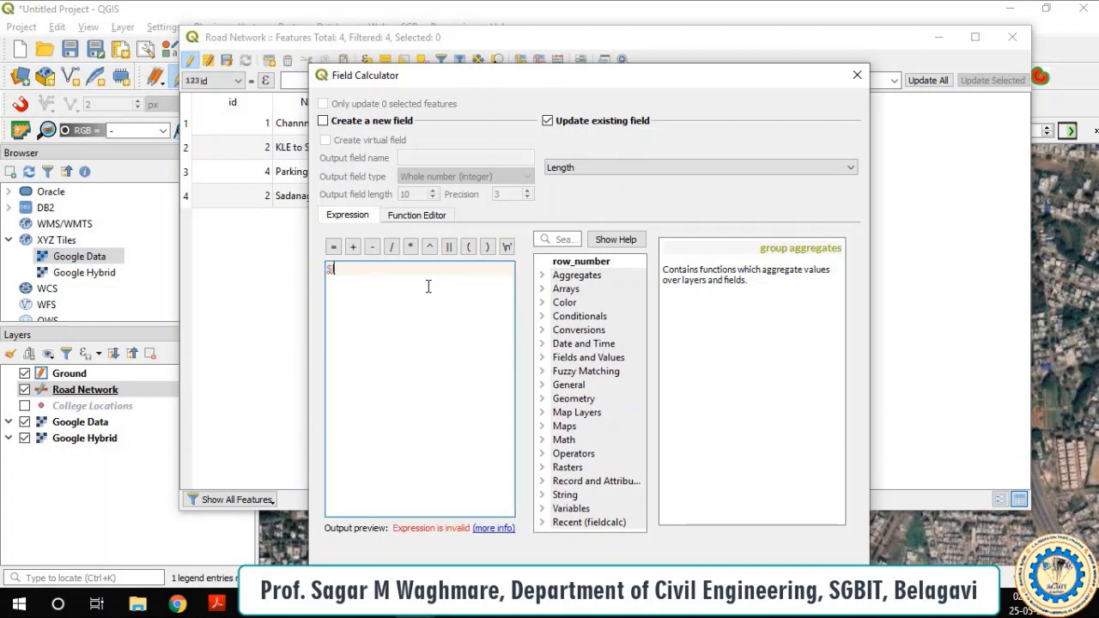
text(le)
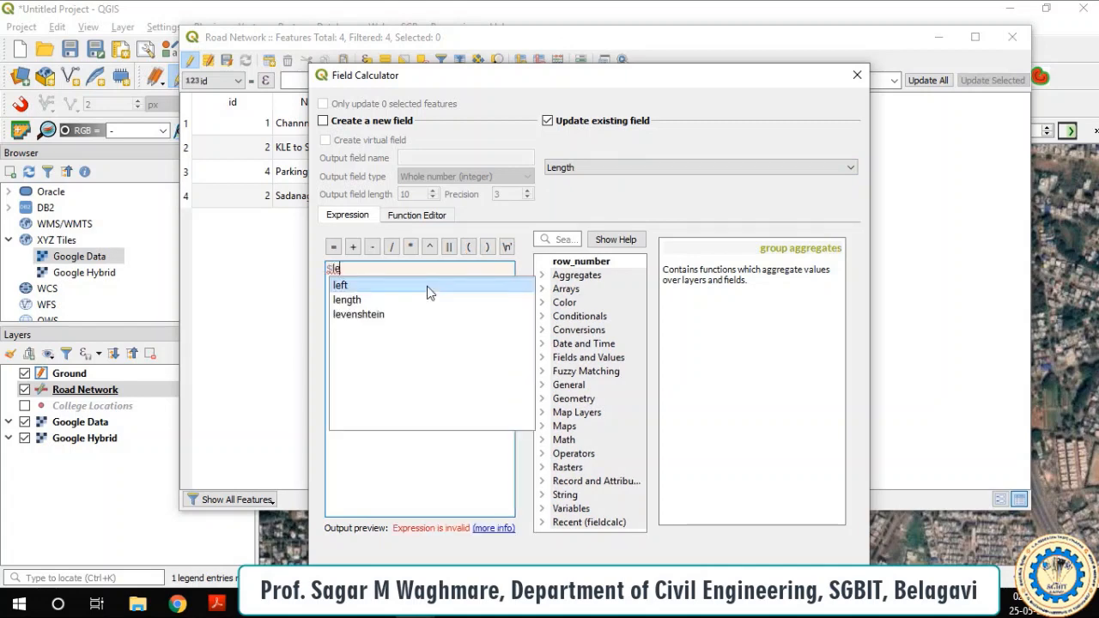
double_click(371, 305)
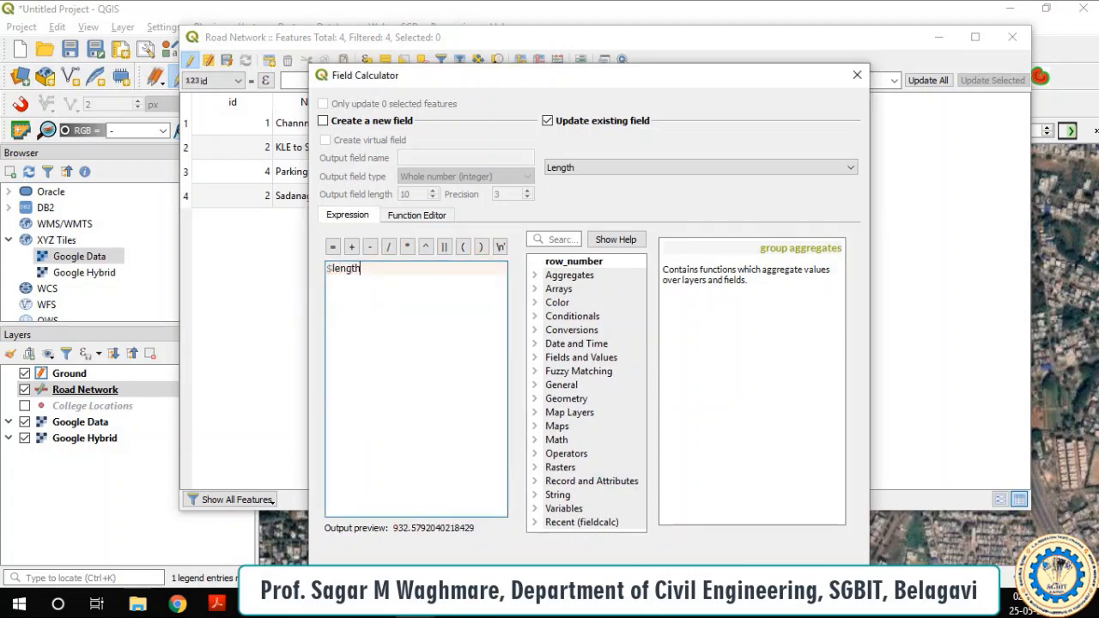
click(699, 584)
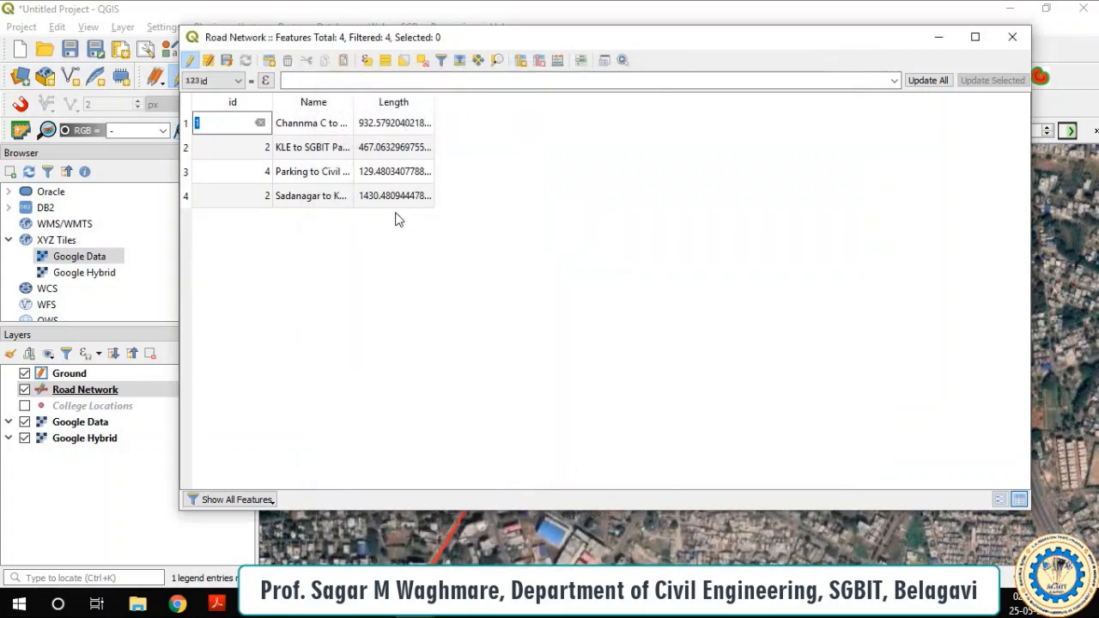
Step: Widen the Length column to fit its values, save the Road Network edits and close the attribute table
double_click(434, 102)
drag(445, 105, 439, 109)
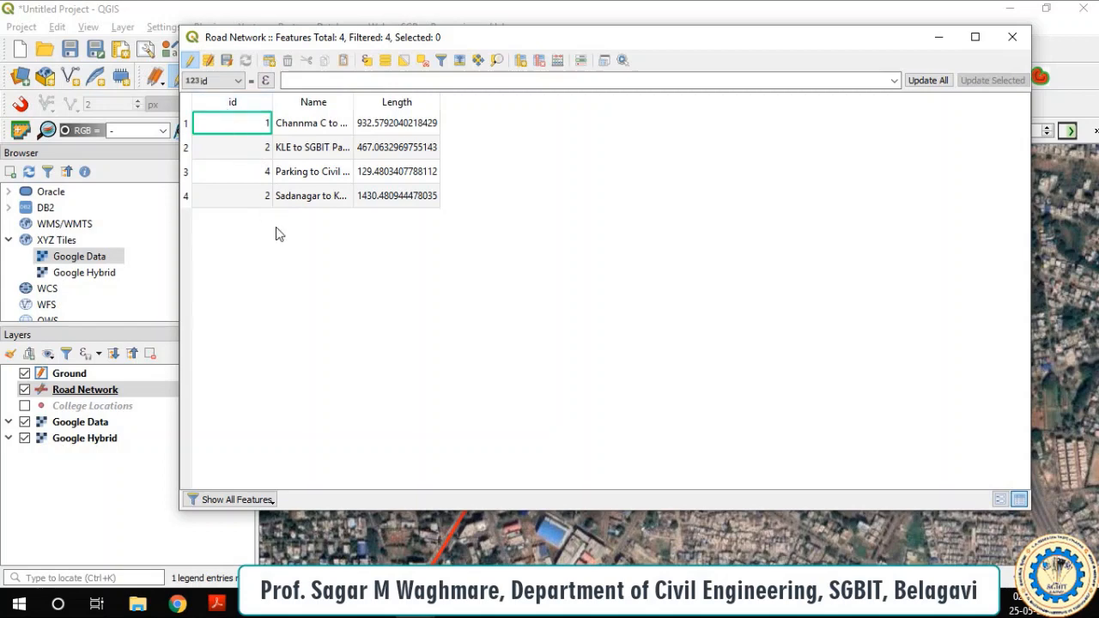
click(189, 62)
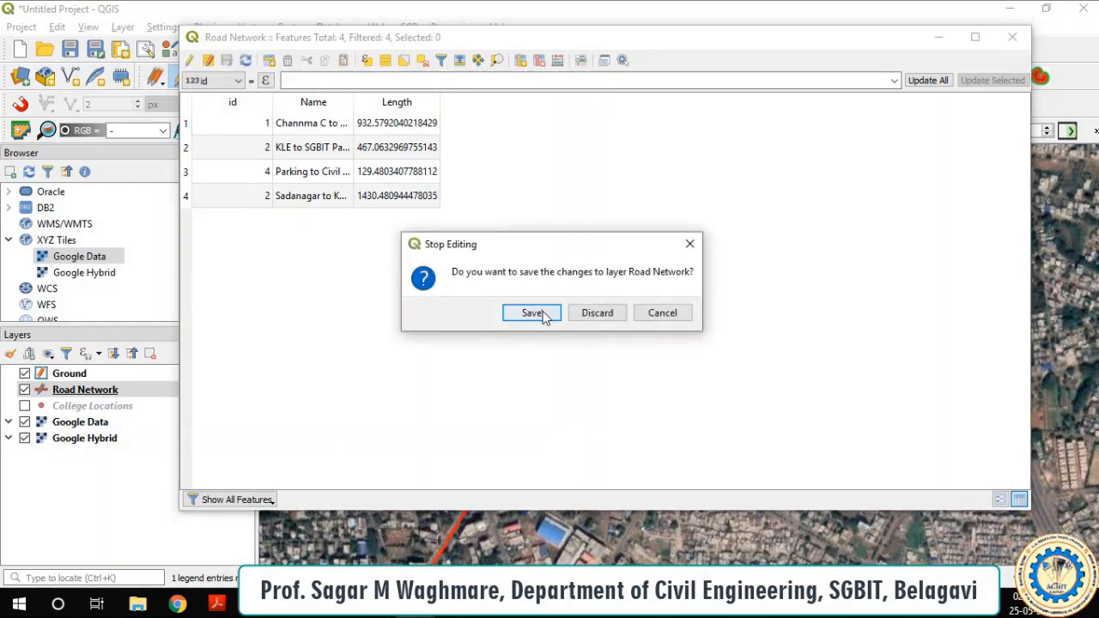
click(545, 314)
click(1011, 38)
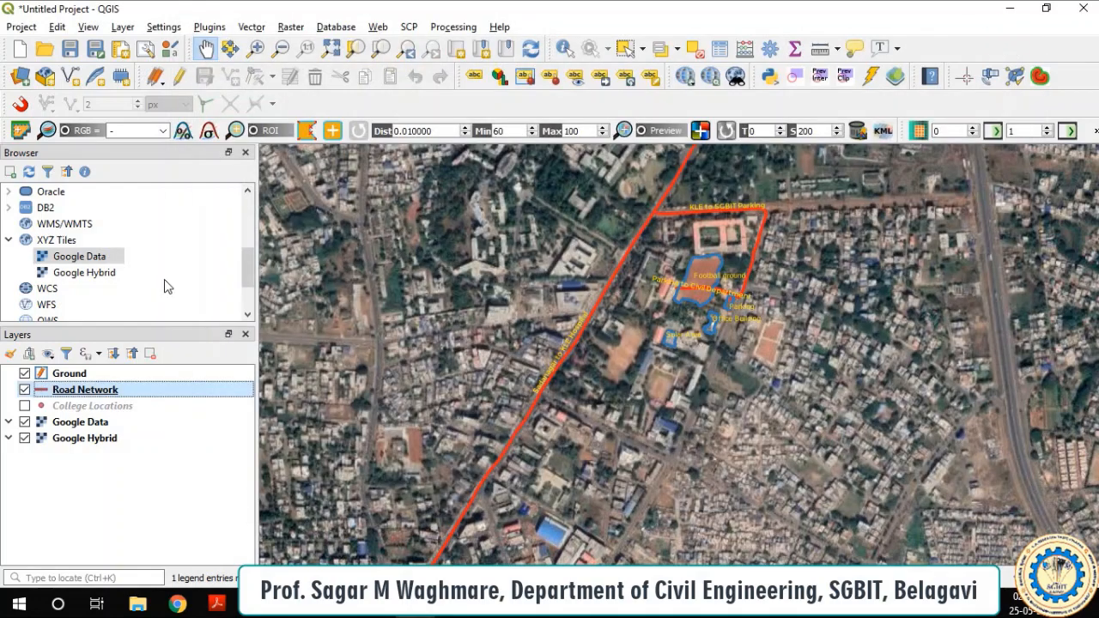
Step: Open the Ground layer's attribute table and update its existing Area field with the Field Calculator expression $area
click(76, 375)
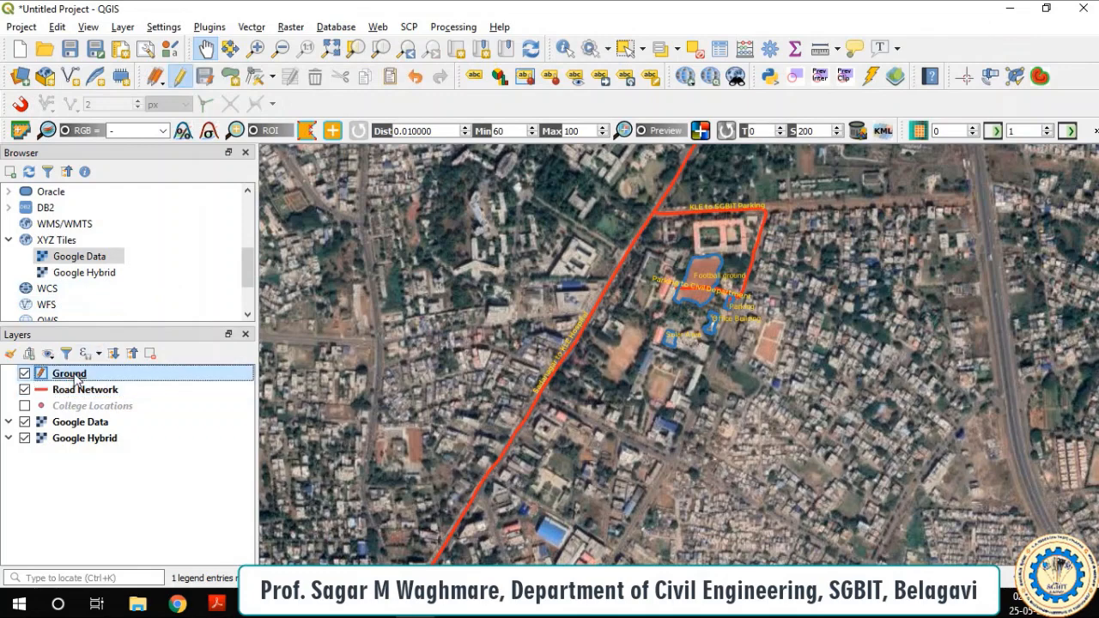
right_click(77, 378)
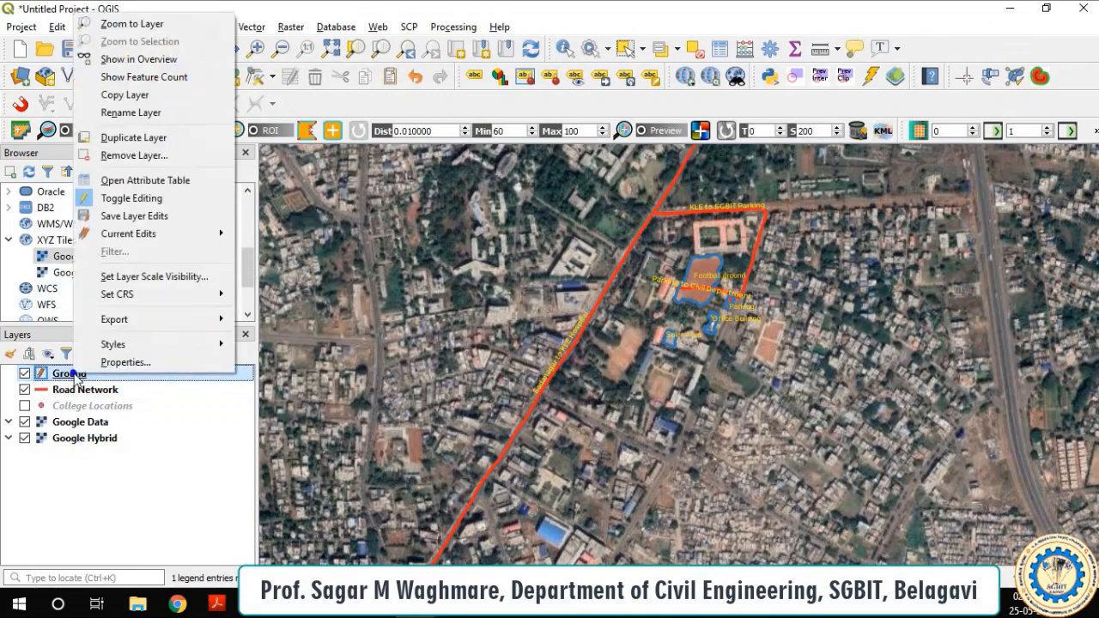
click(133, 181)
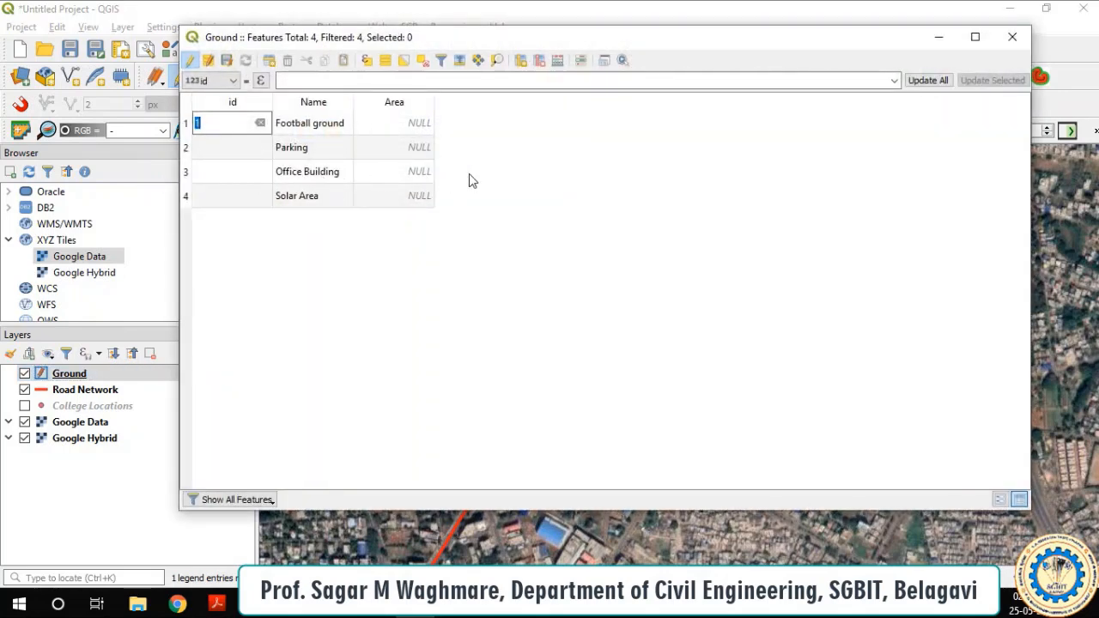
click(558, 62)
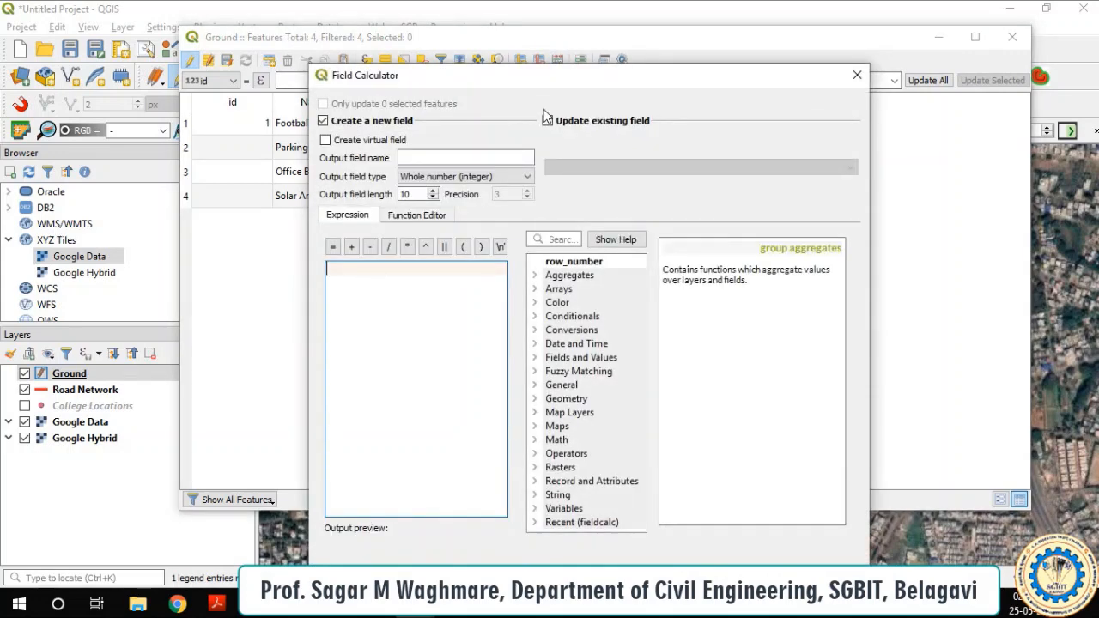
click(548, 121)
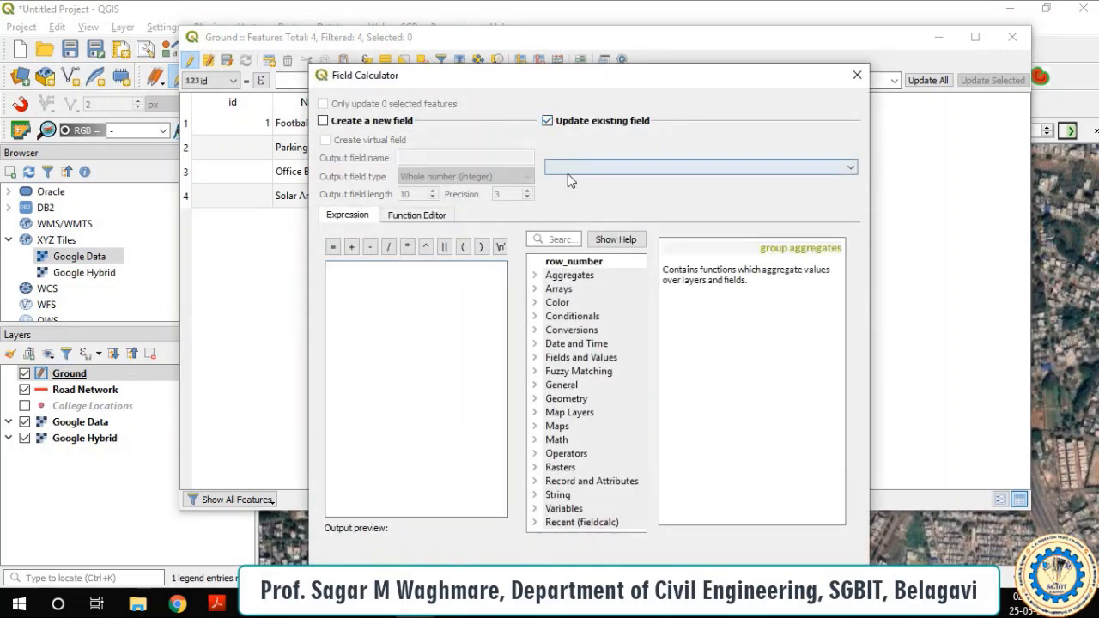
click(570, 168)
click(569, 202)
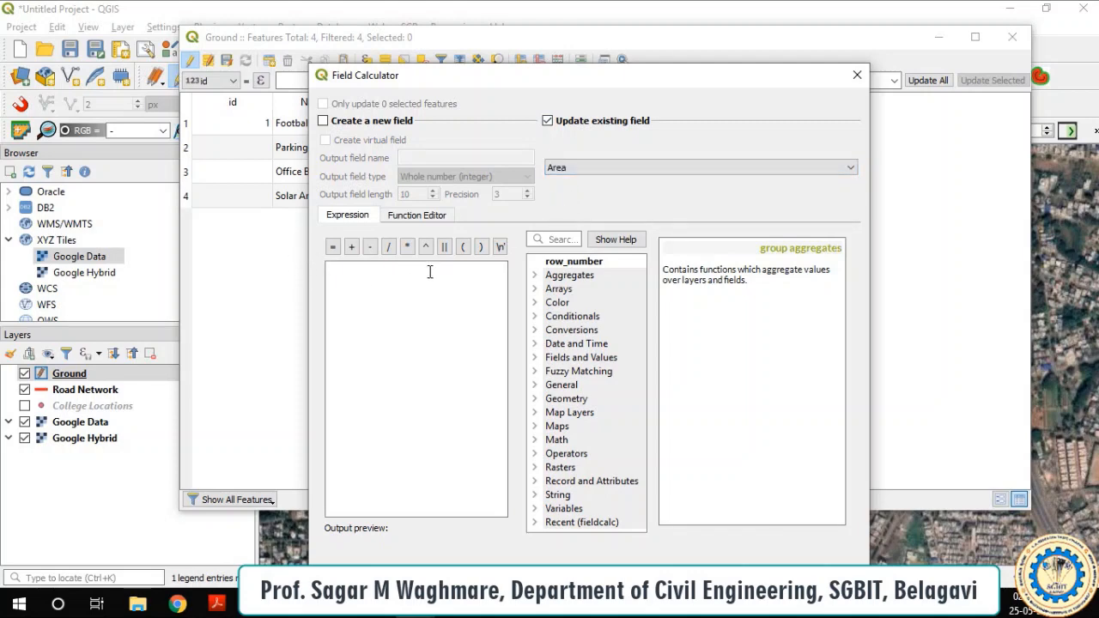
click(389, 271)
text($)
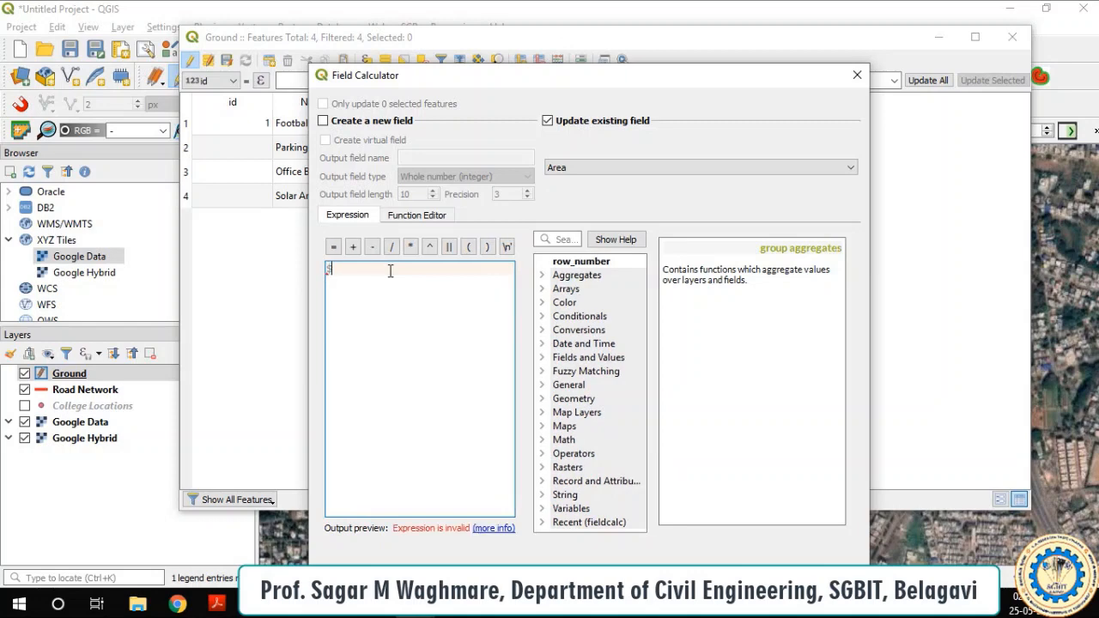
text(area)
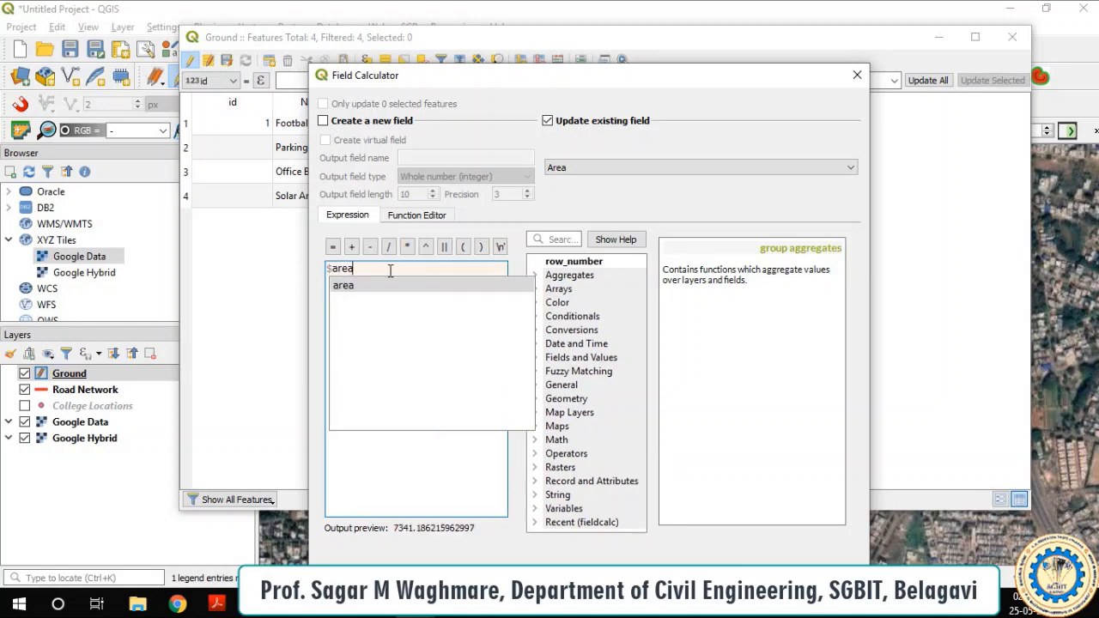
click(400, 283)
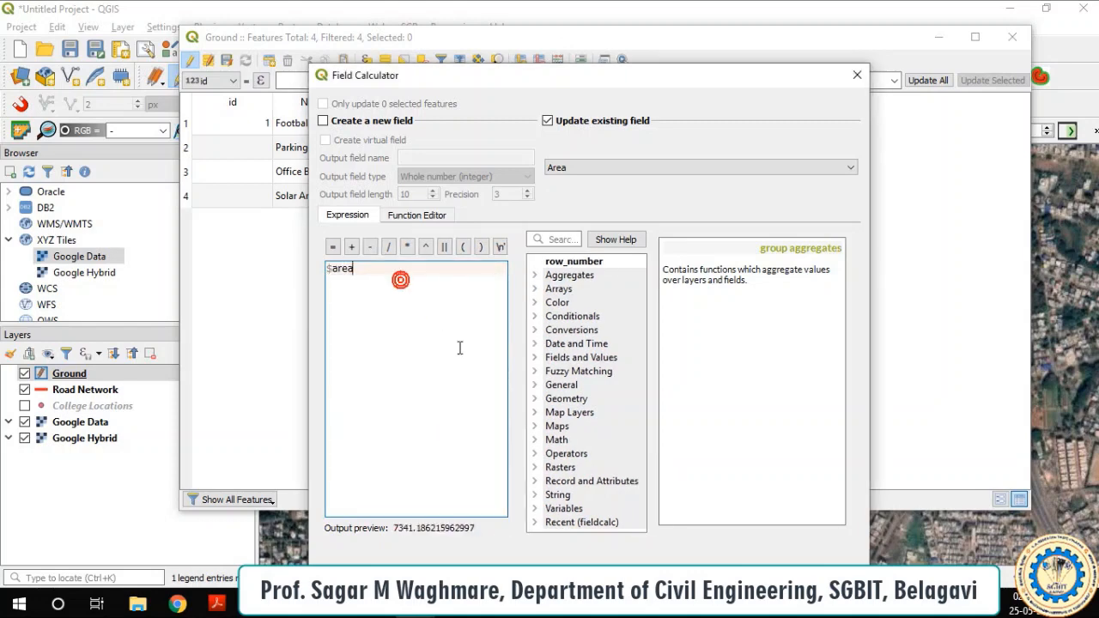
click(696, 574)
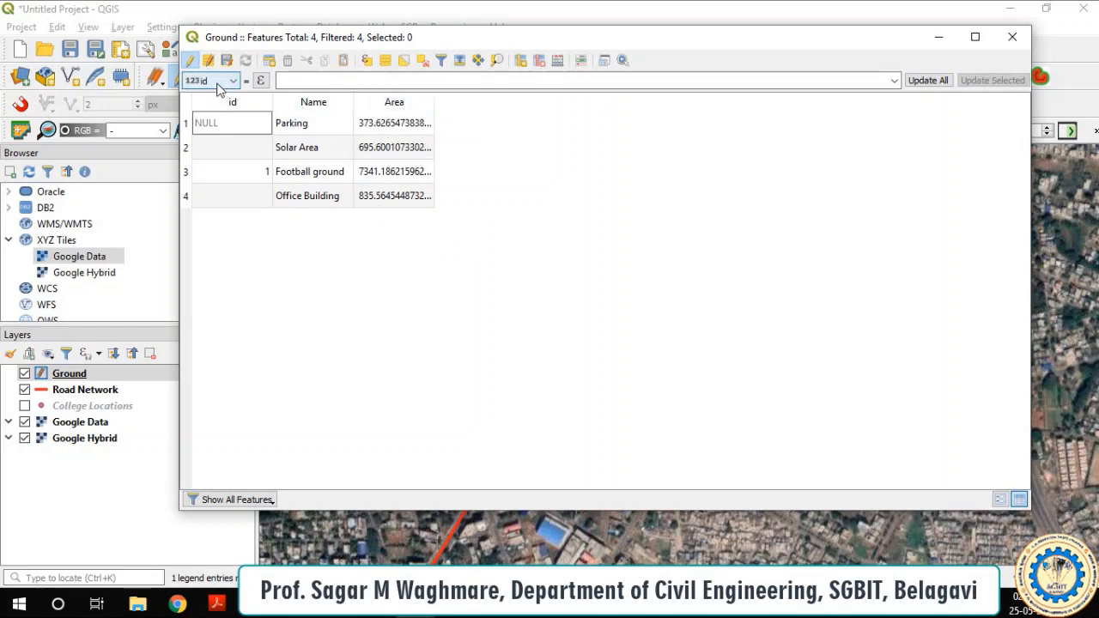
Step: End the Ground layer's edit session, saving its changes, and close the attribute table
click(192, 67)
click(515, 312)
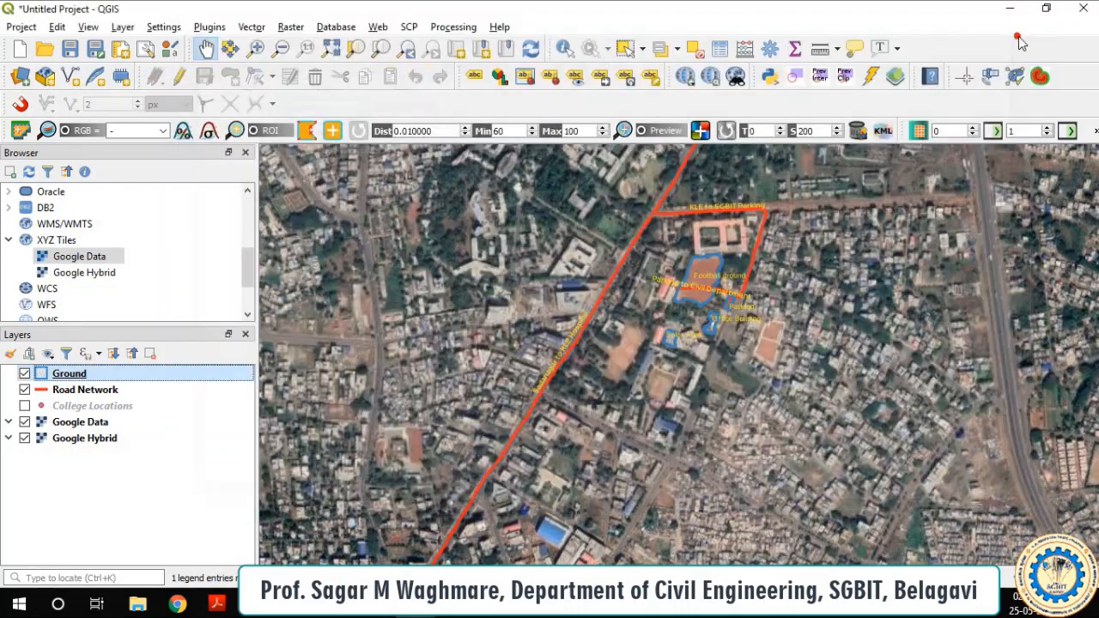
click(1013, 37)
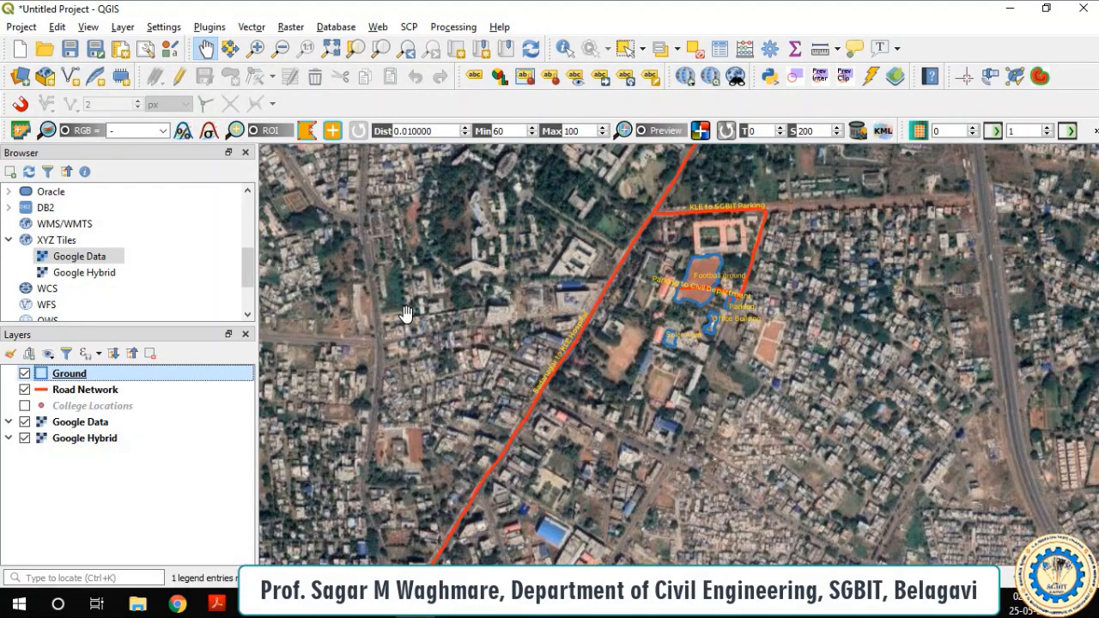
Step: Examine the labelled Ground polygons and nearby roads on the map up close and in the wider surroundings
scroll(724, 290, up, 2)
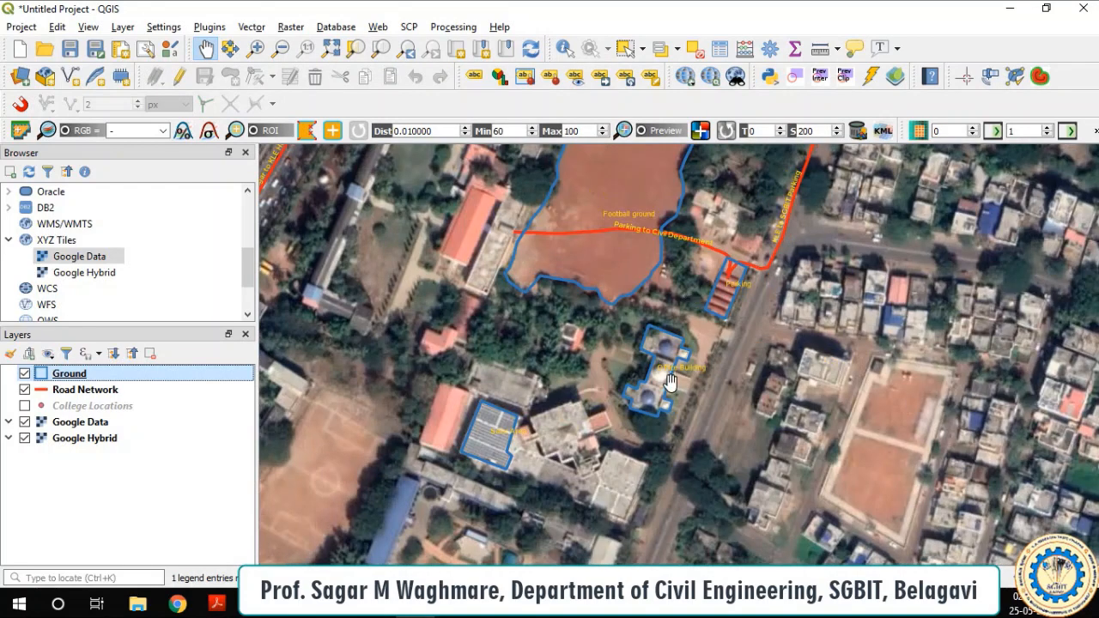
scroll(671, 383, up, 3)
scroll(679, 344, down, 3)
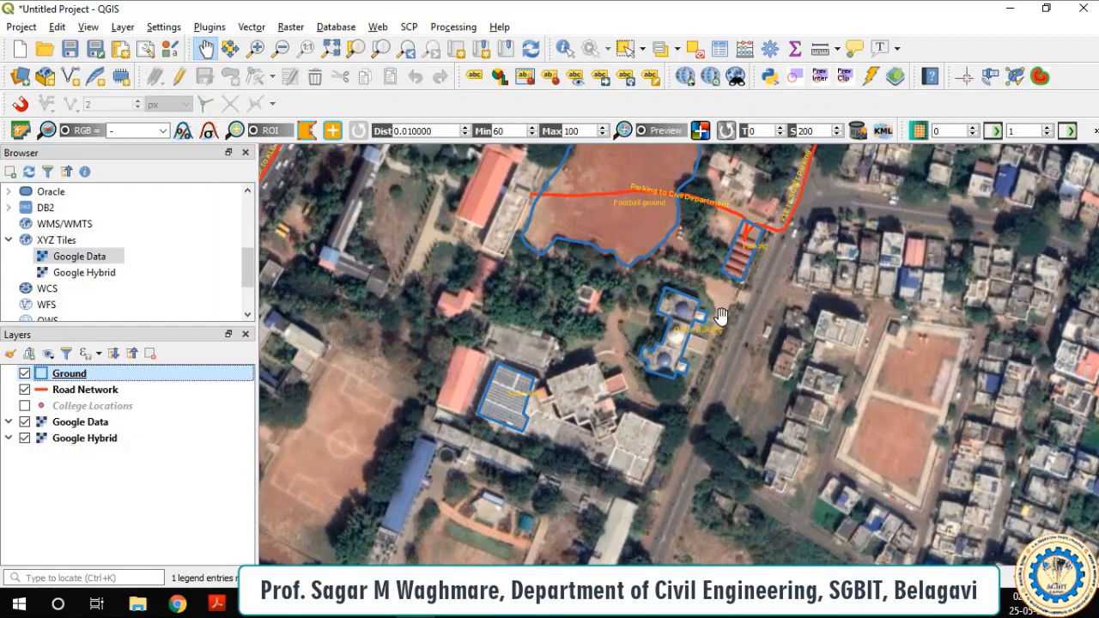
scroll(734, 283, down, 1)
scroll(742, 279, up, 4)
scroll(736, 277, down, 2)
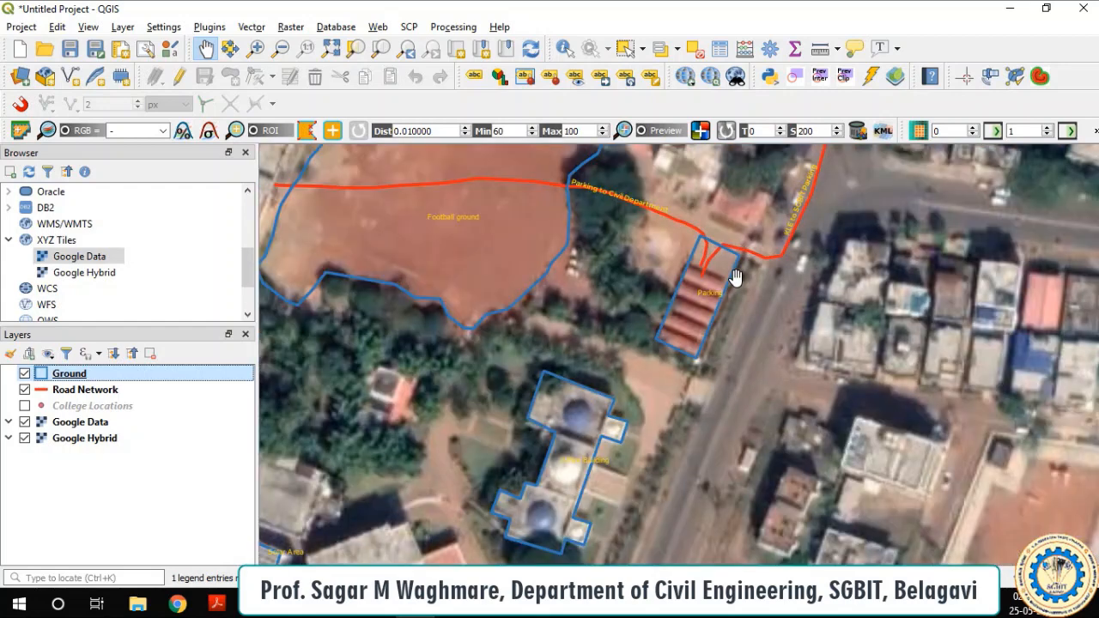
scroll(736, 277, down, 3)
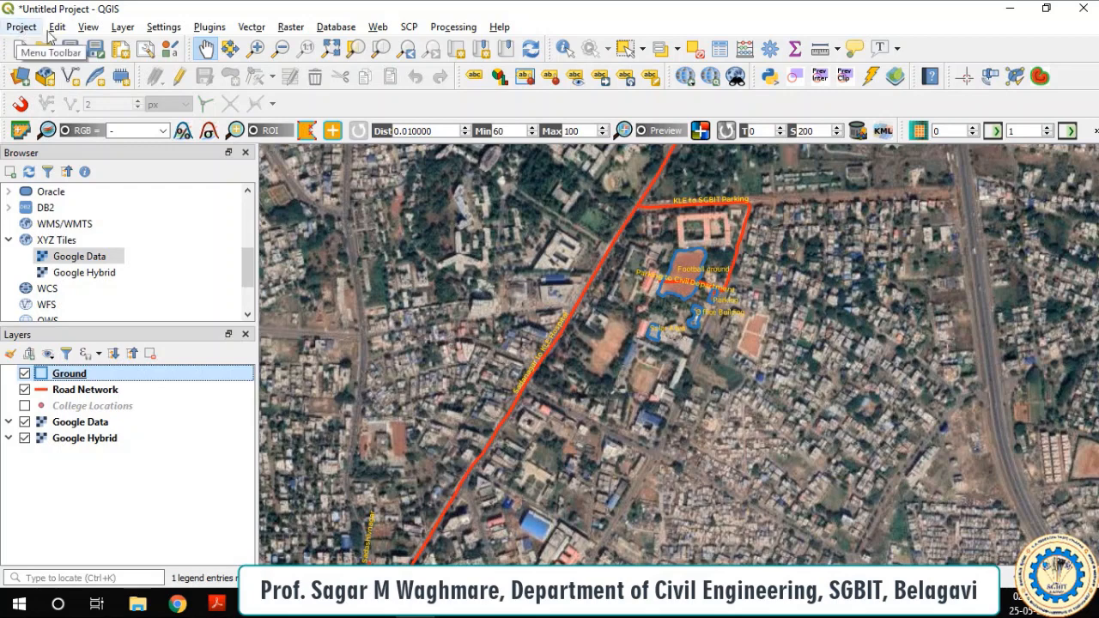
click(492, 606)
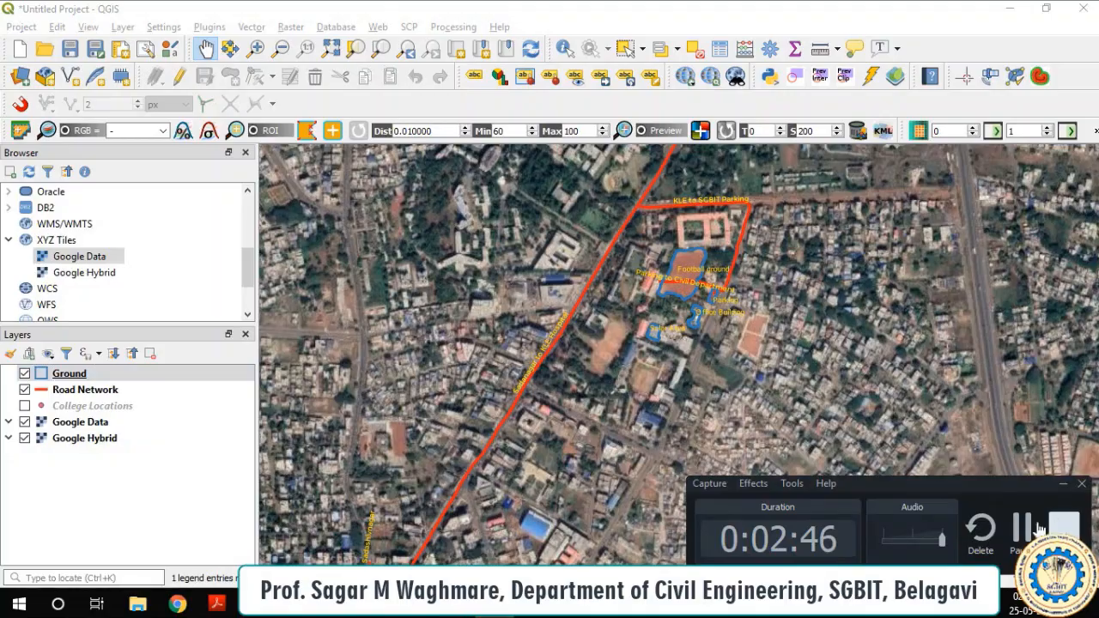